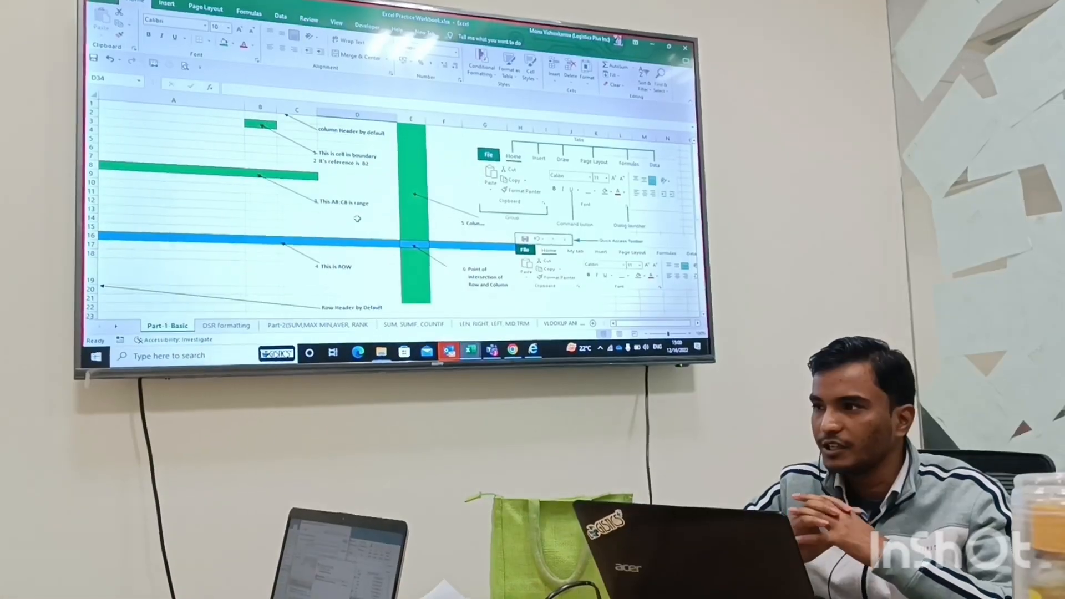
click(240, 218)
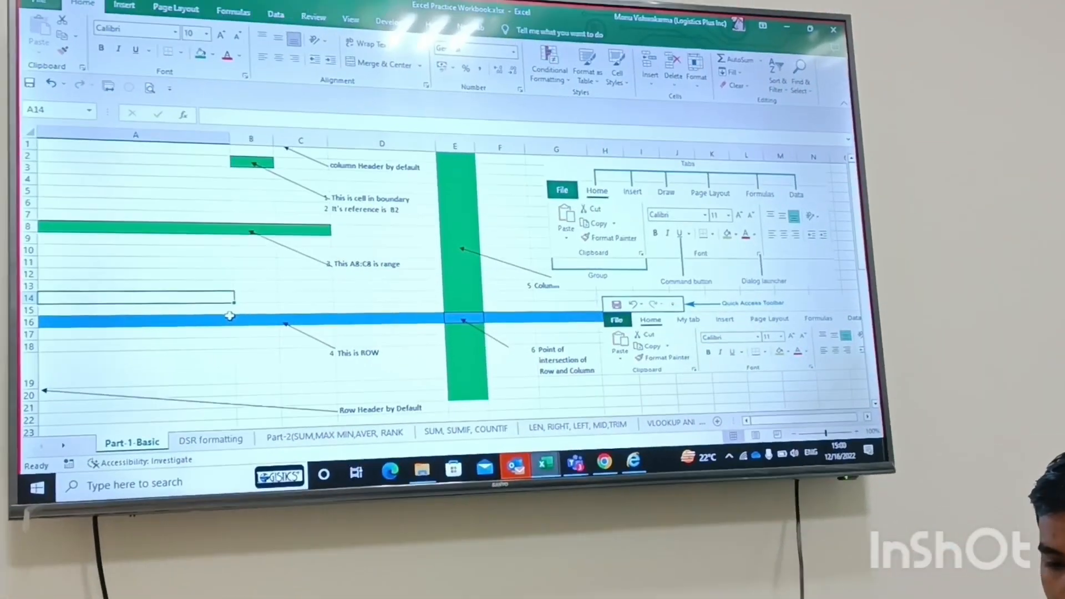
click(542, 336)
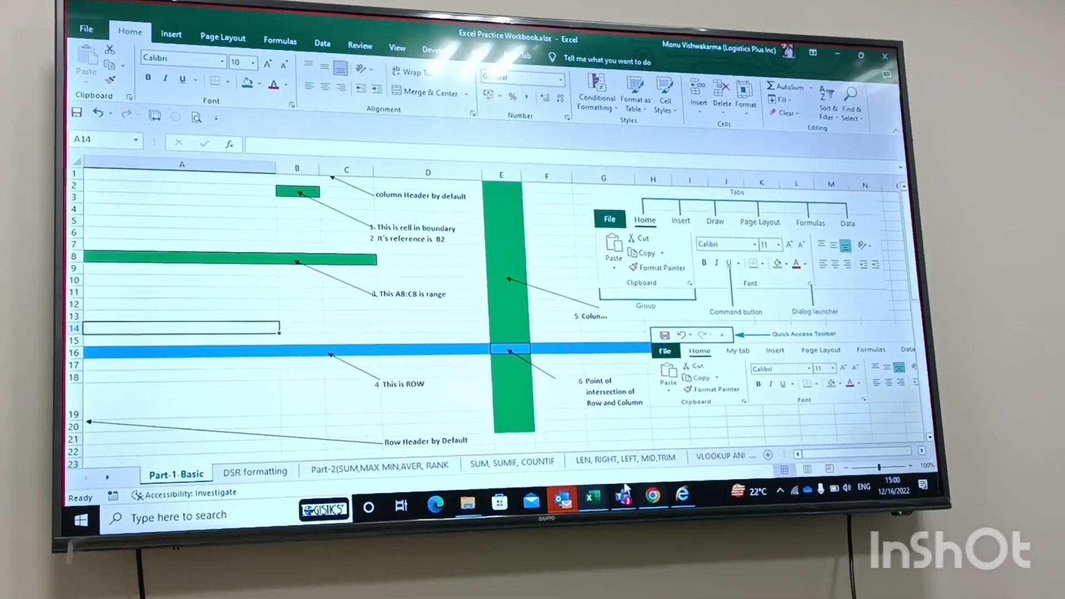
mouse_move(621, 492)
click(679, 431)
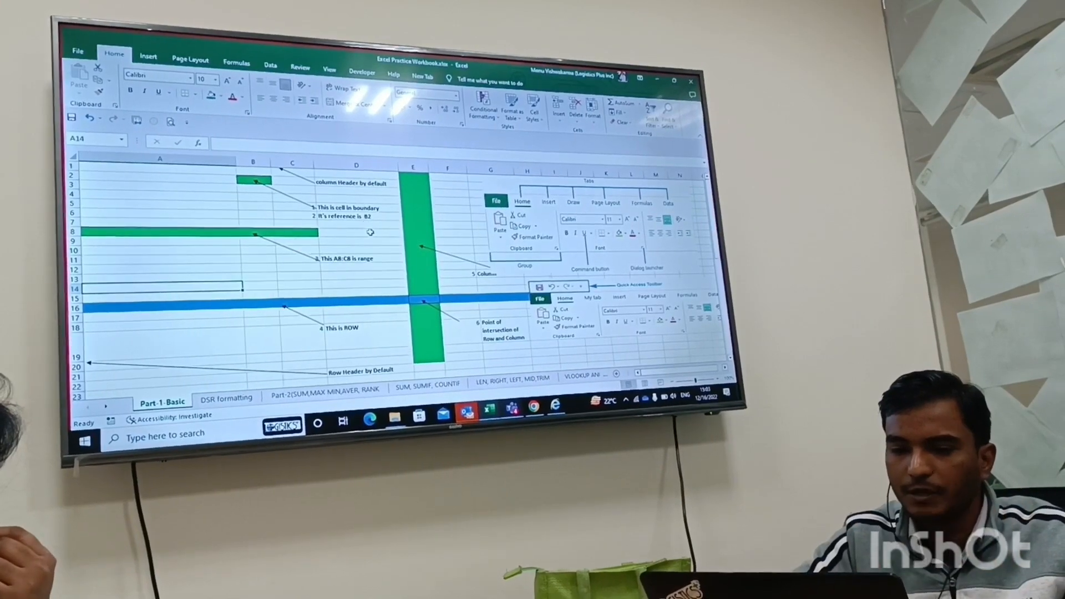
Step: Go through single cells around the cell examples, including D8, C9, C6 and B4, to examine how each cell is referenced
click(333, 225)
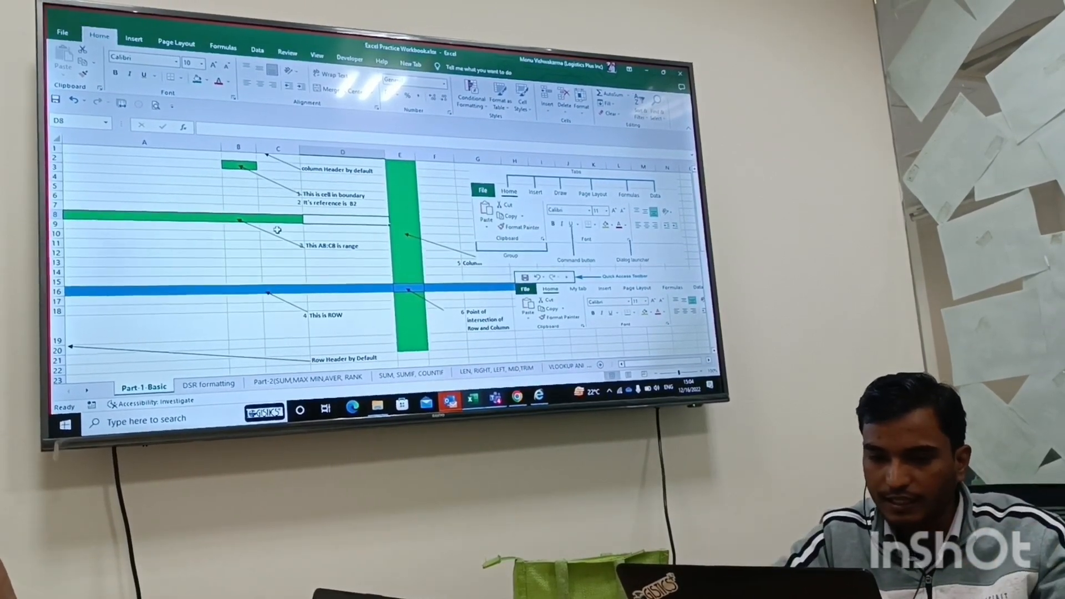
click(278, 228)
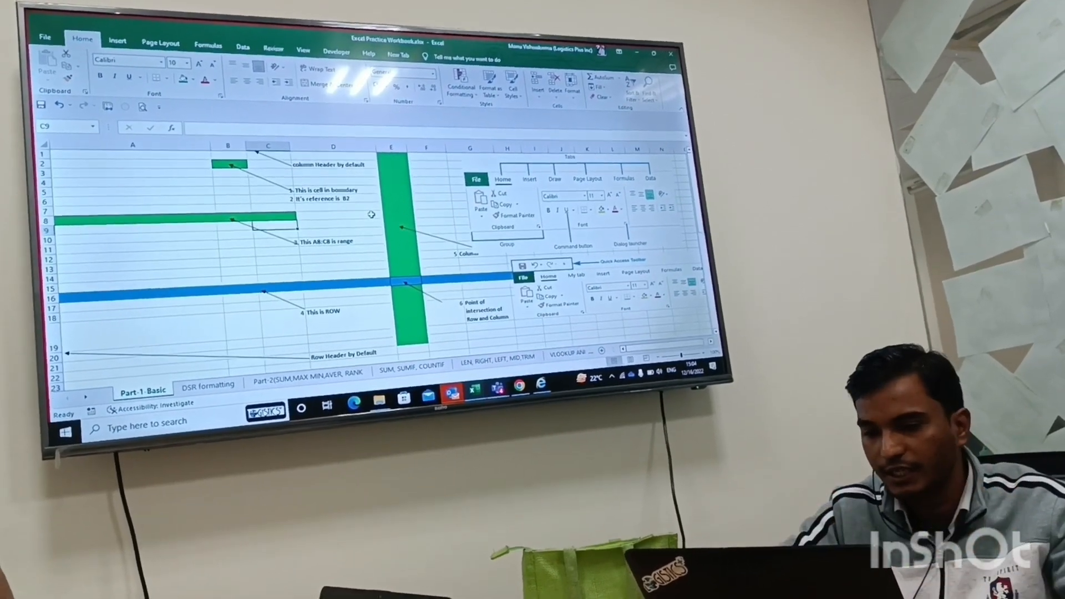
click(283, 195)
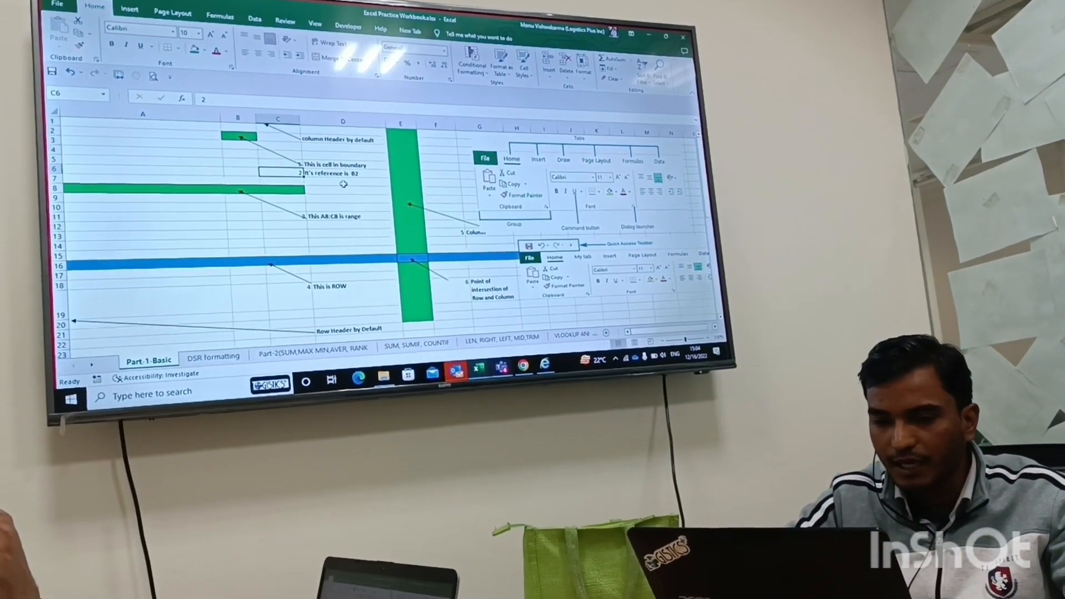
click(333, 176)
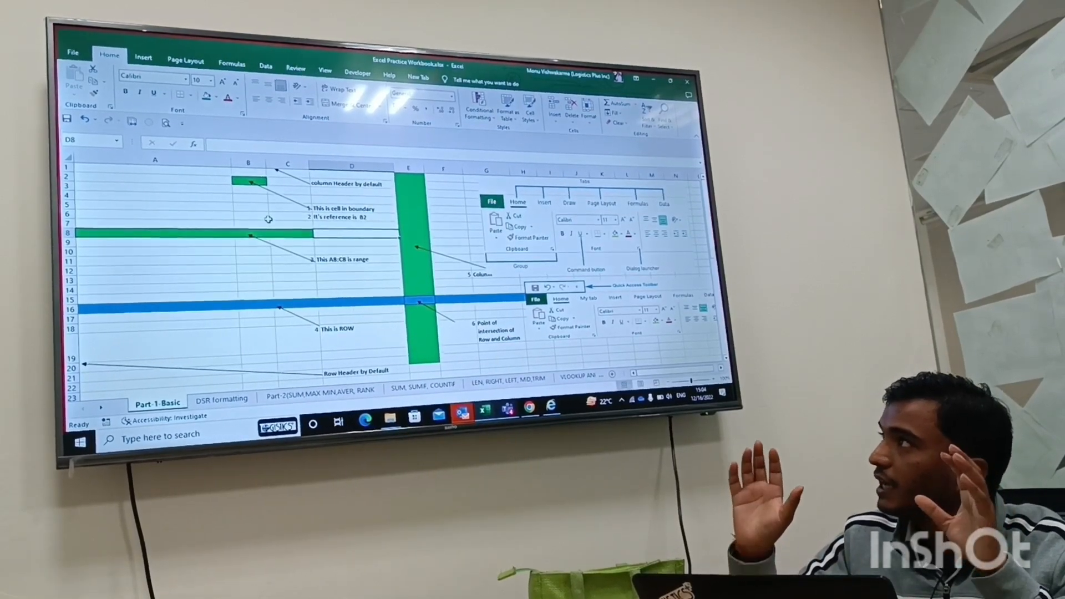
click(185, 204)
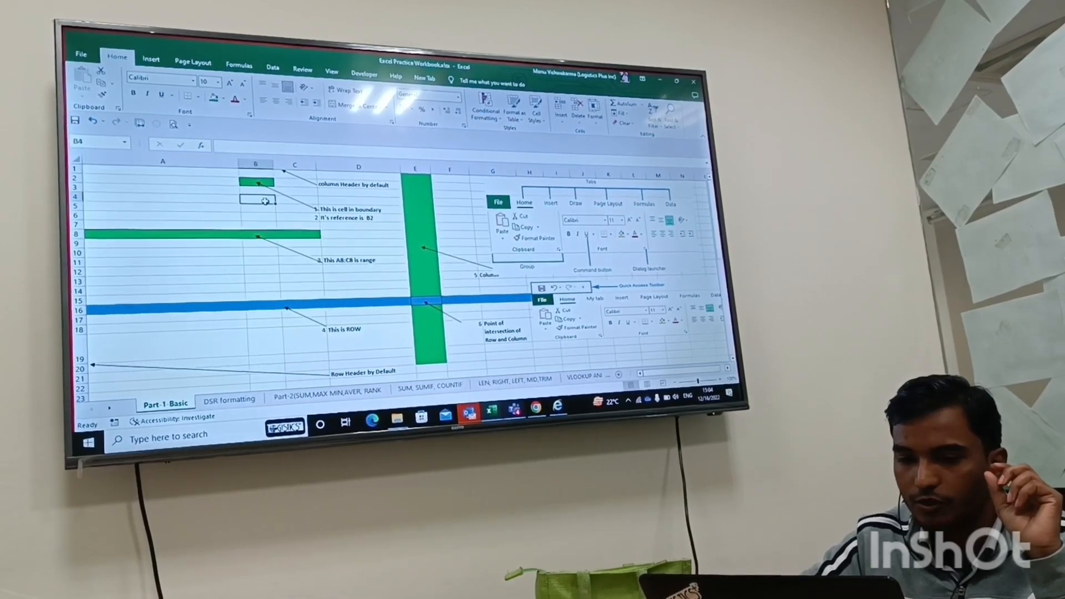
click(253, 181)
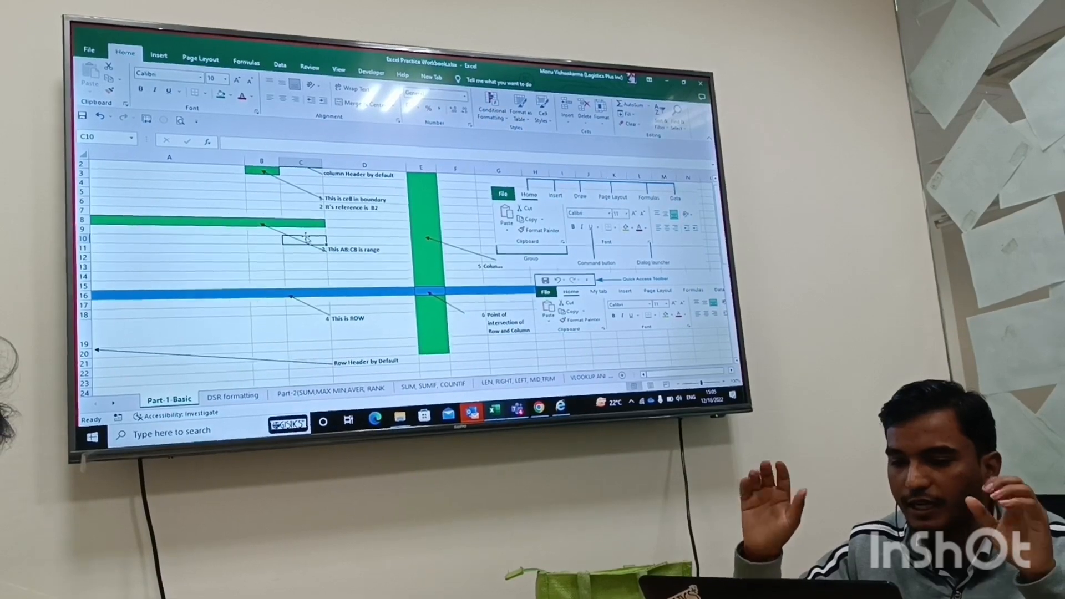
Step: Step through cells A8, B8 and C8 of the green range example and select the whole range A8:C8
click(151, 219)
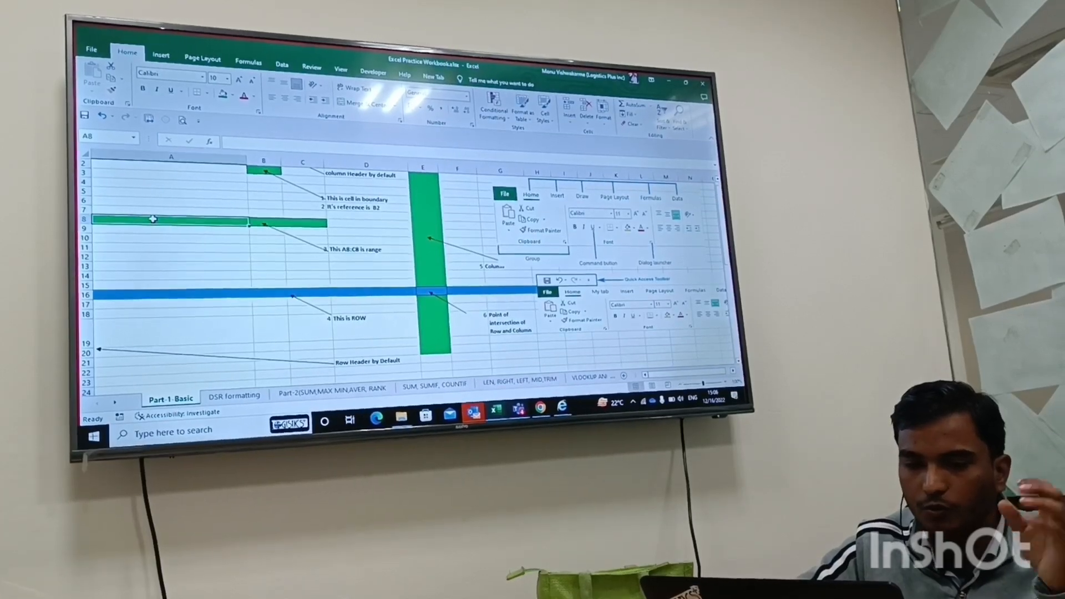
click(153, 220)
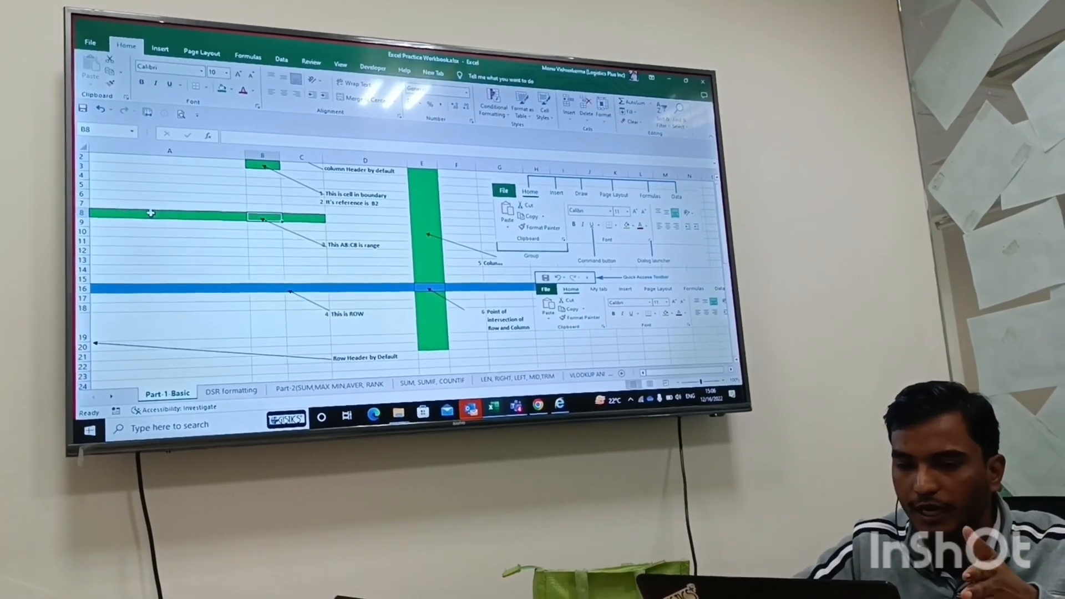
key(Right)
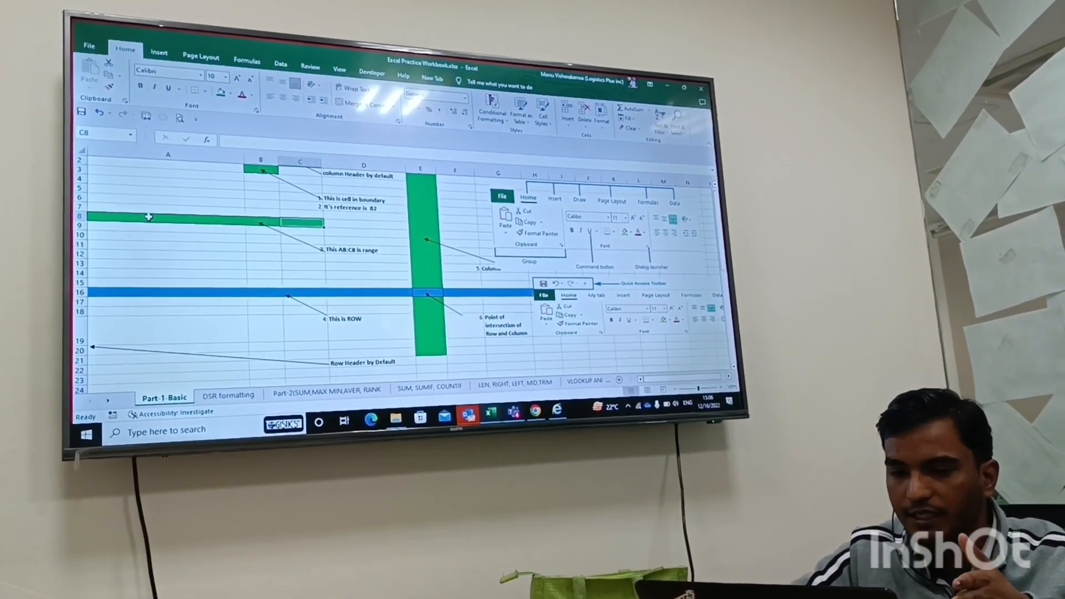
click(148, 214)
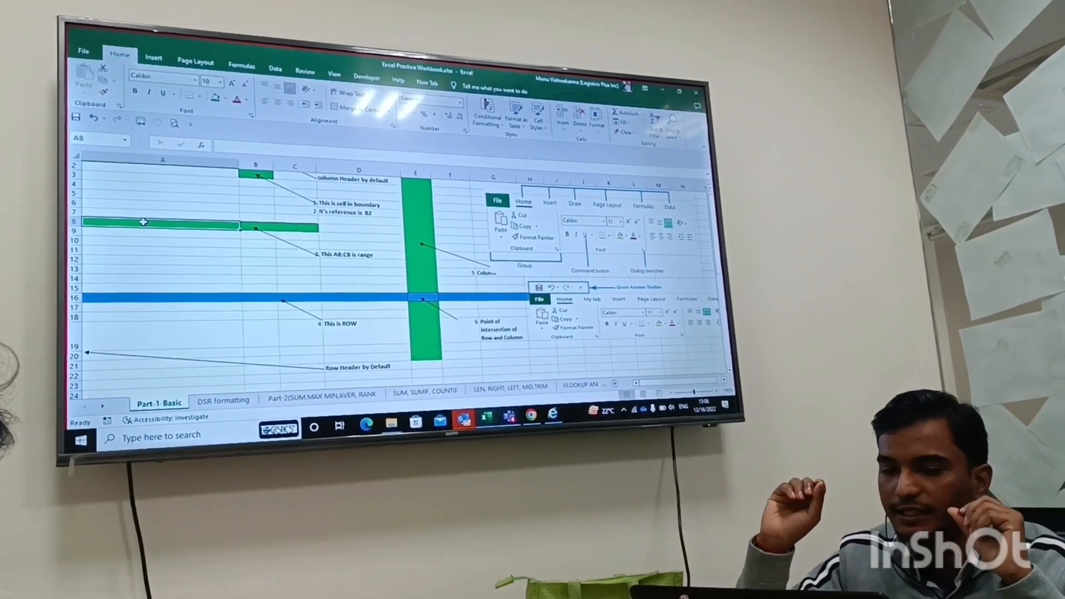
key(shift+Right)
key(shift+Right)
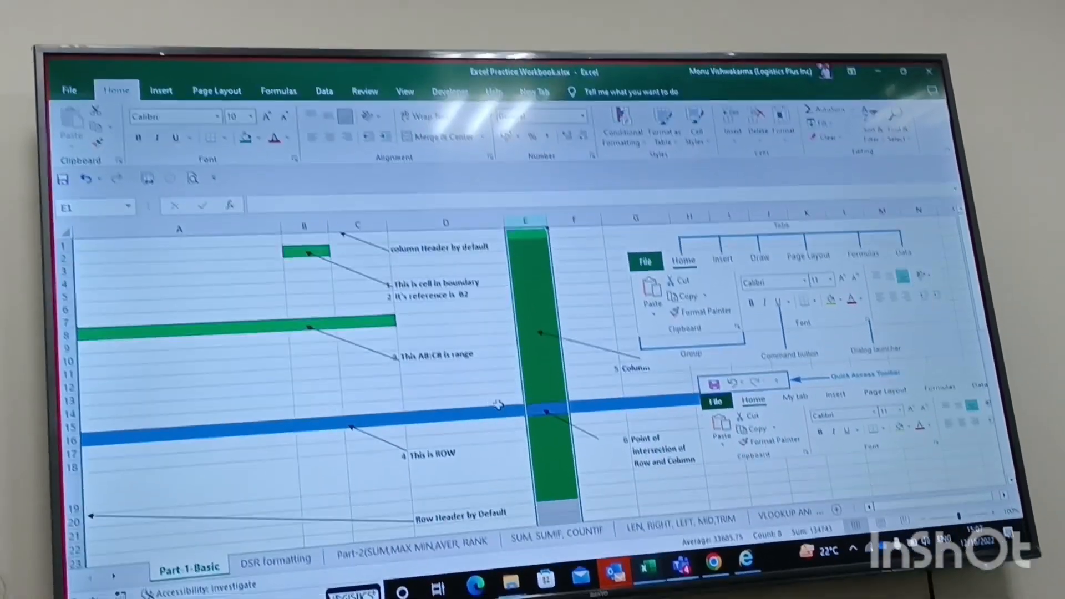
Step: Select D16 in the blue row example, return to the row's first cell A16 and move along the row
click(456, 357)
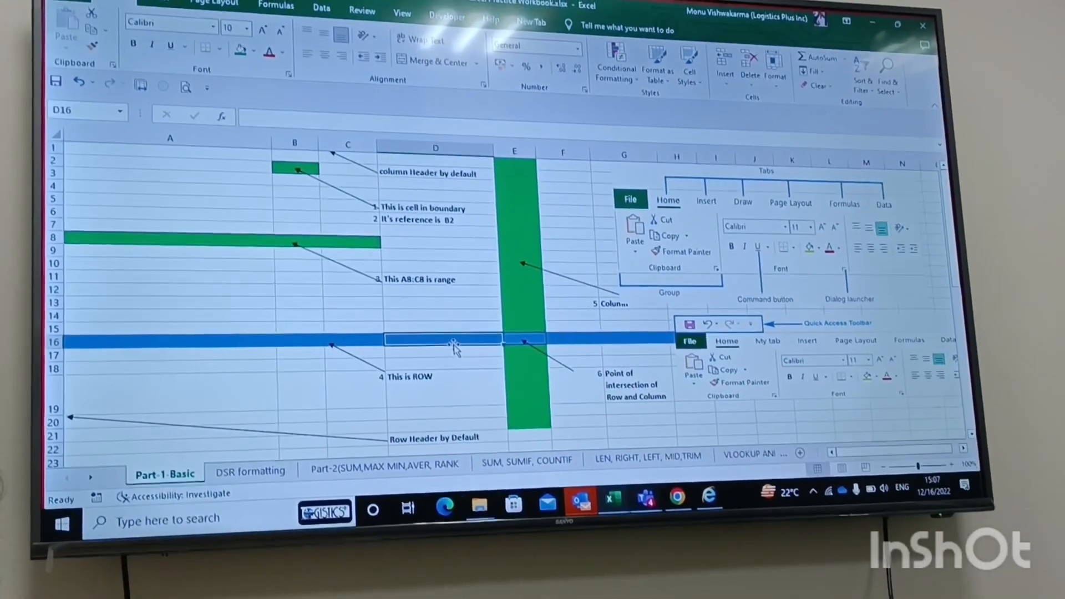
key(Home)
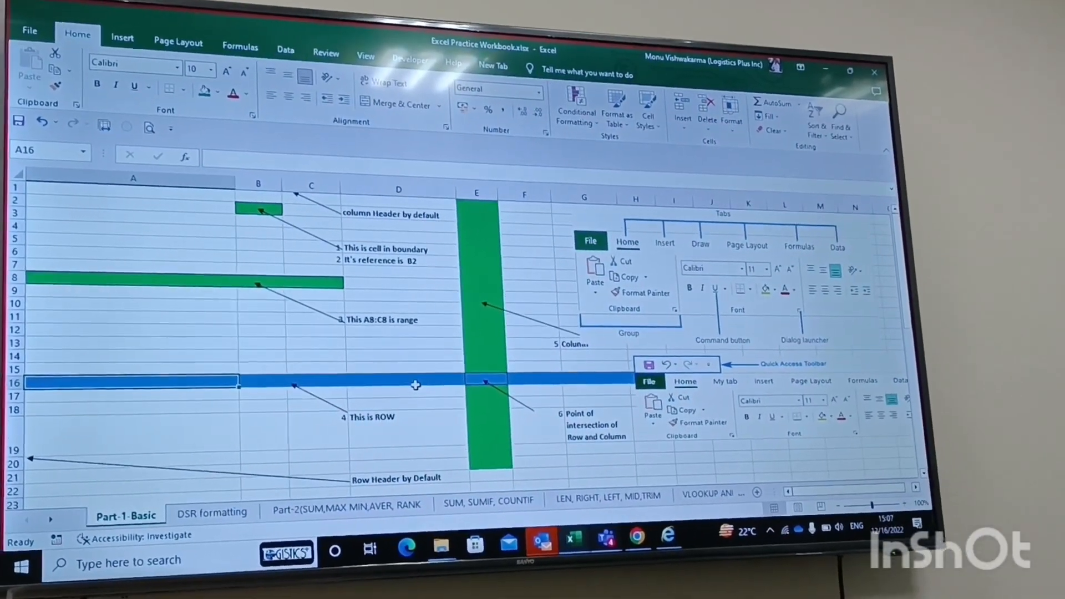
key(Right)
key(Right)
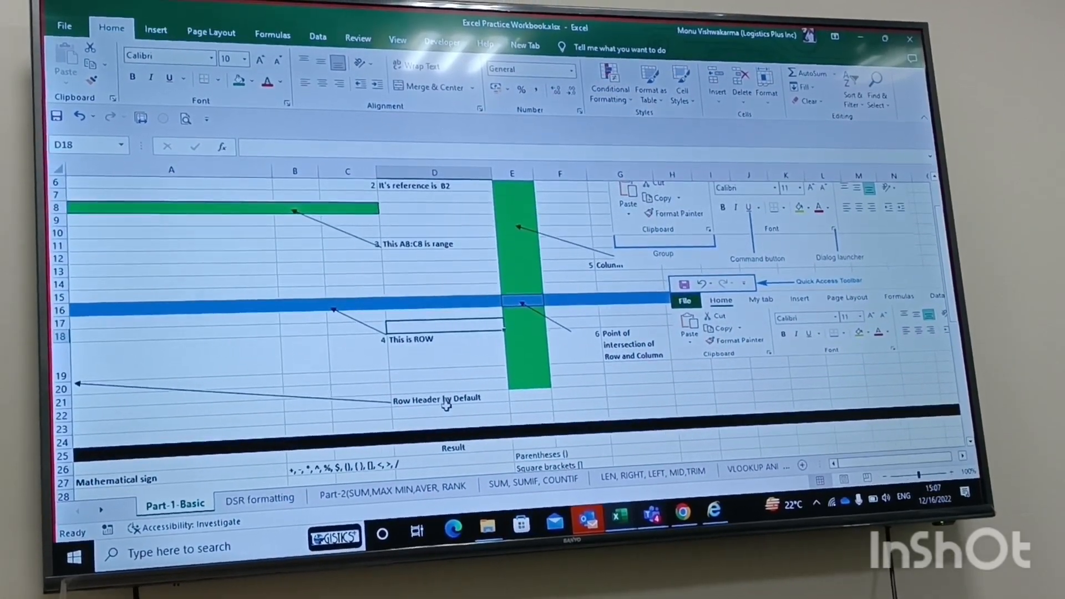
Step: Examine the labelled row, column and intersection examples, and continue down to the mathematical sign and formula exercises
scroll(448, 416, up, 2)
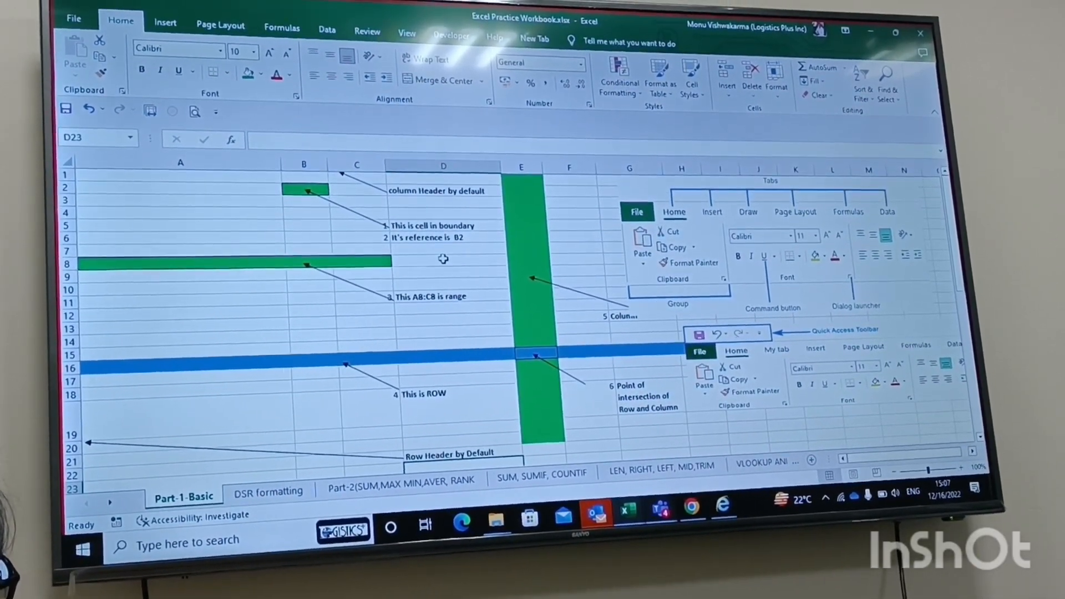
scroll(443, 259, down, 3)
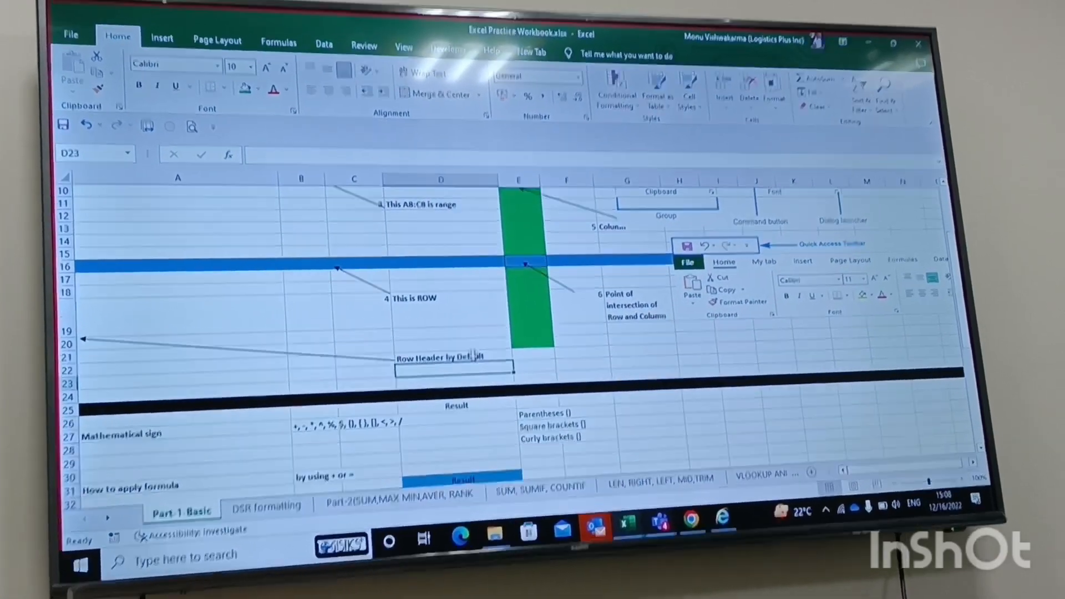
scroll(428, 332, up, 2)
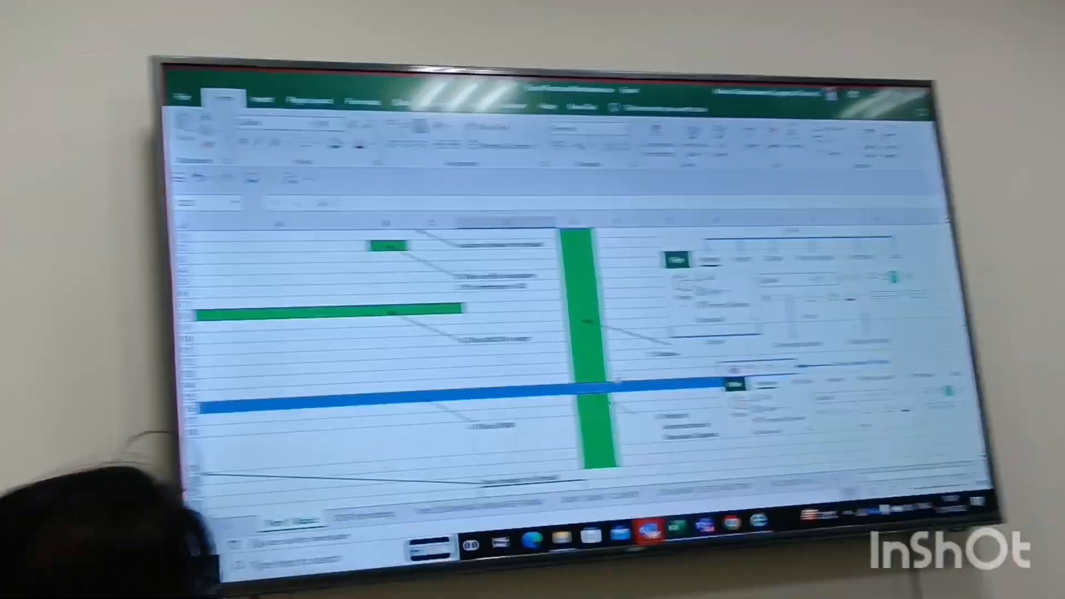
scroll(394, 302, down, 2)
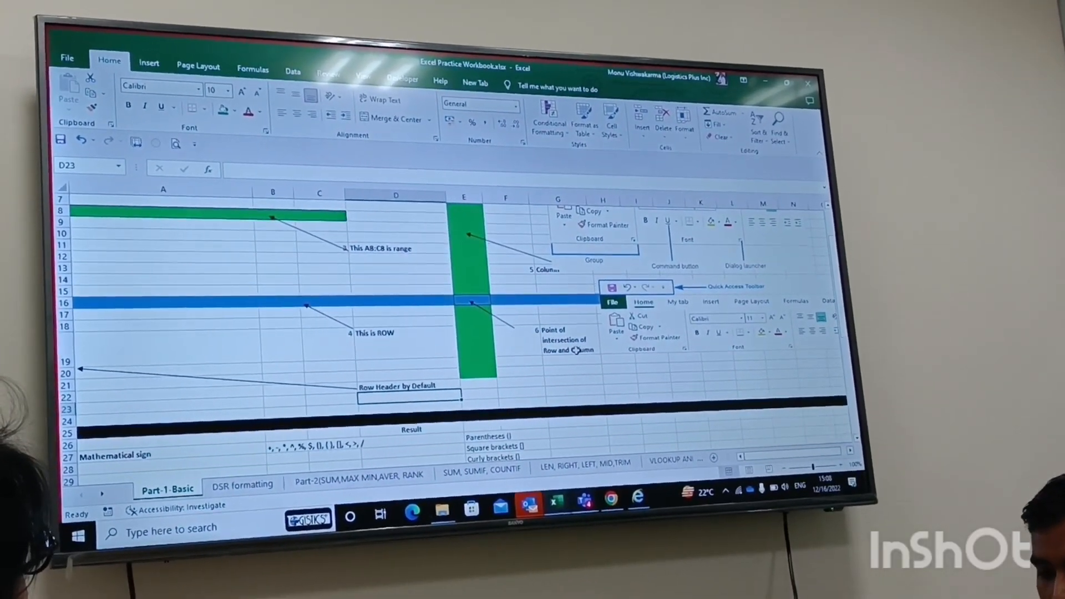
scroll(577, 349, down, 1)
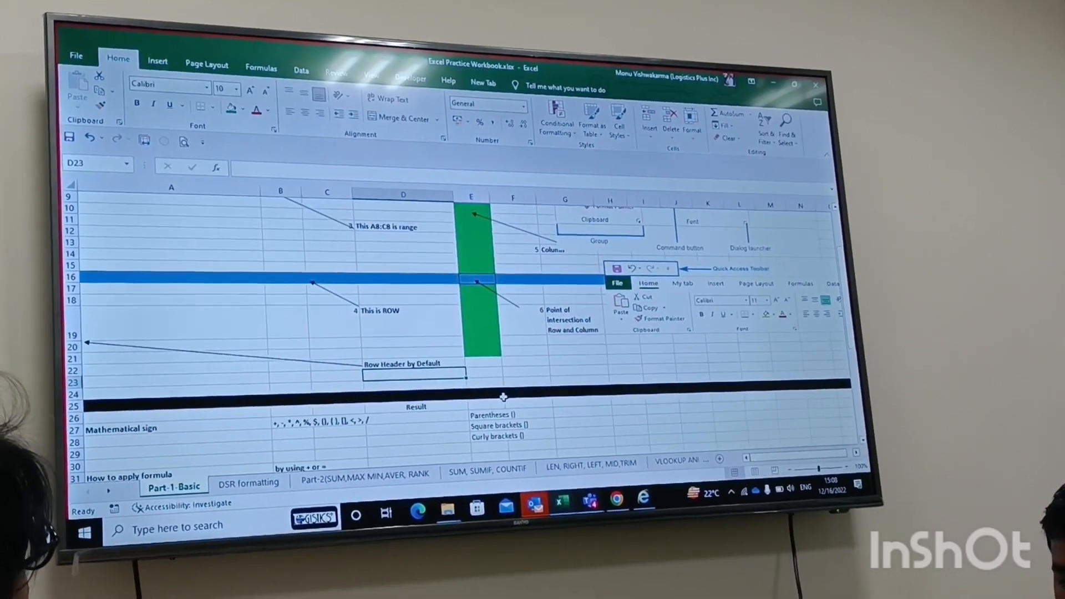
scroll(527, 347, down, 3)
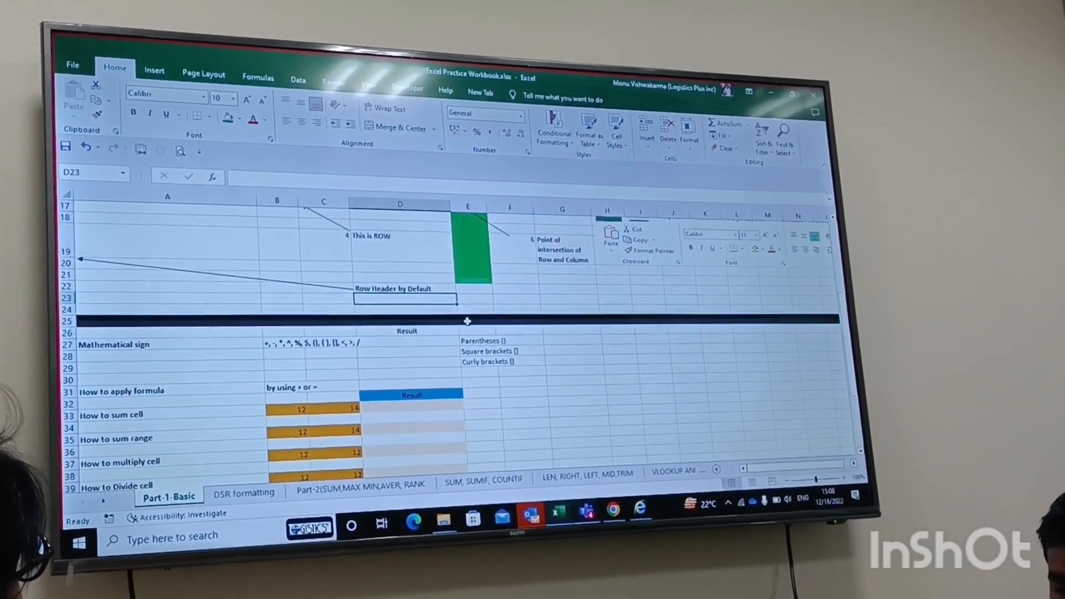
scroll(477, 340, down, 3)
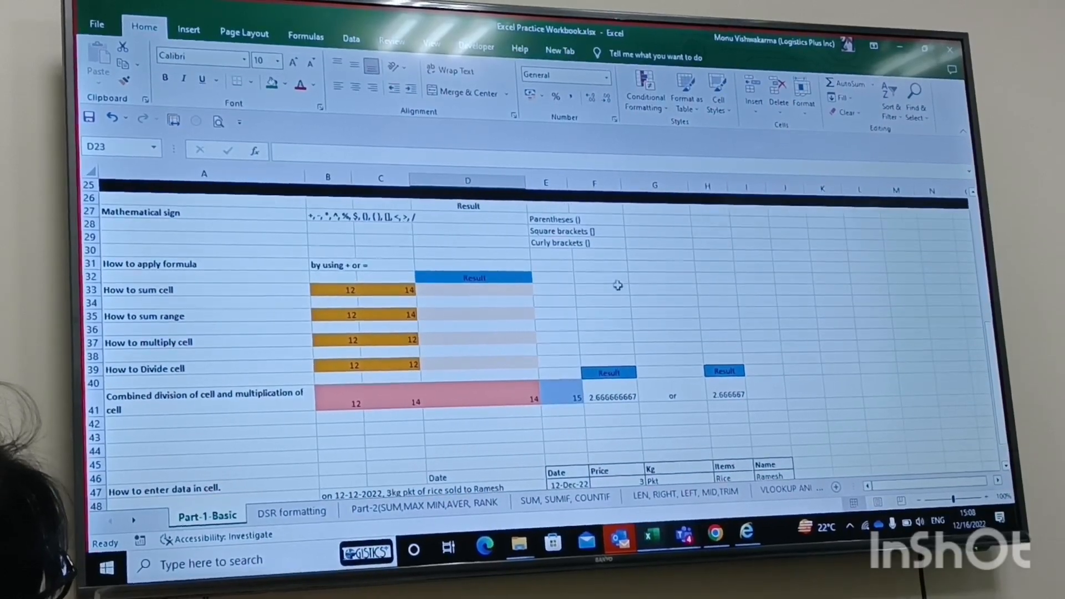
Step: Enlarge the worksheet to 150% and select the list of mathematical signs in cell B27
click(986, 495)
click(986, 496)
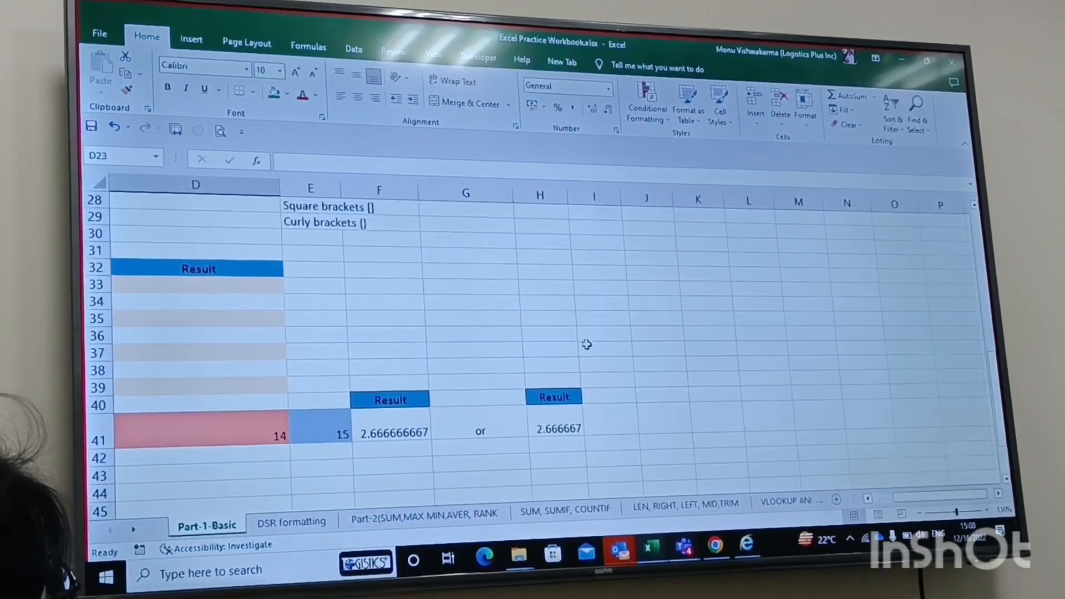
scroll(586, 347, up, 2)
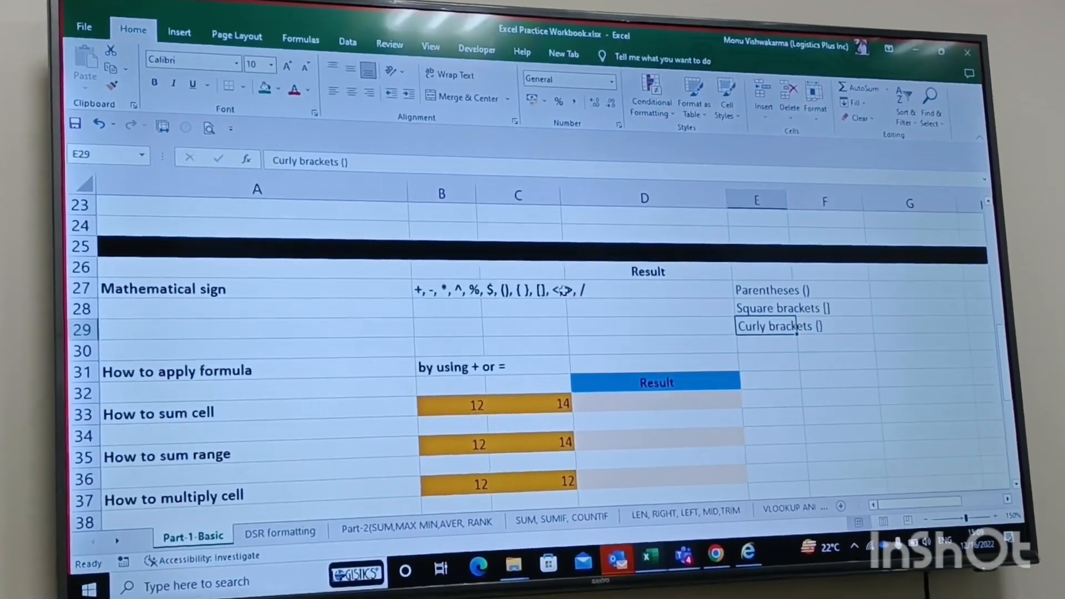
click(433, 289)
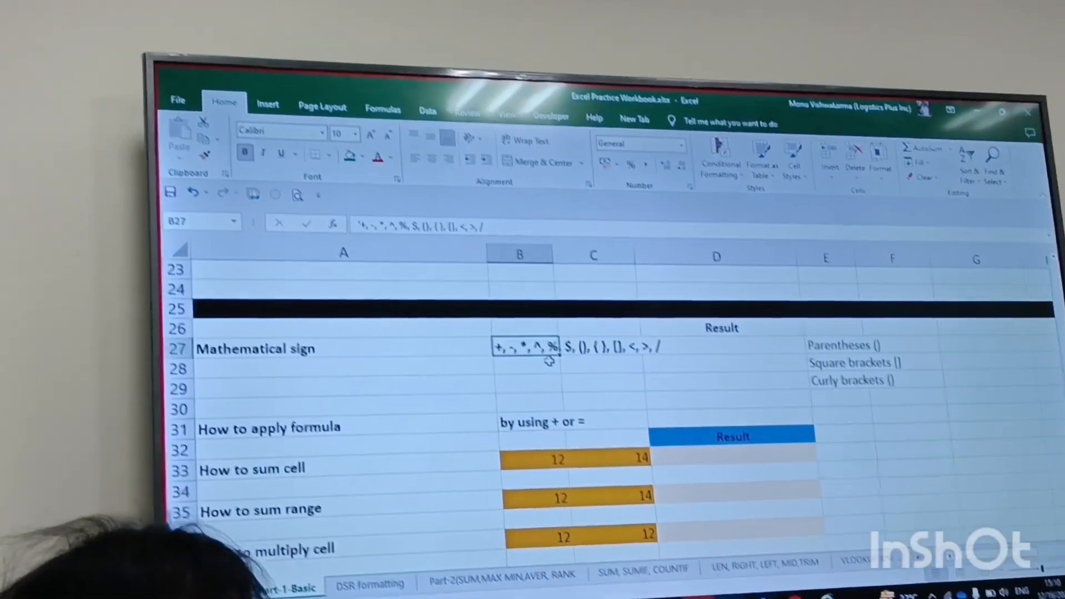
Step: Review the formula exercises below the mathematical signs and select the "by using + or =" note in B31
scroll(443, 290, down, 1)
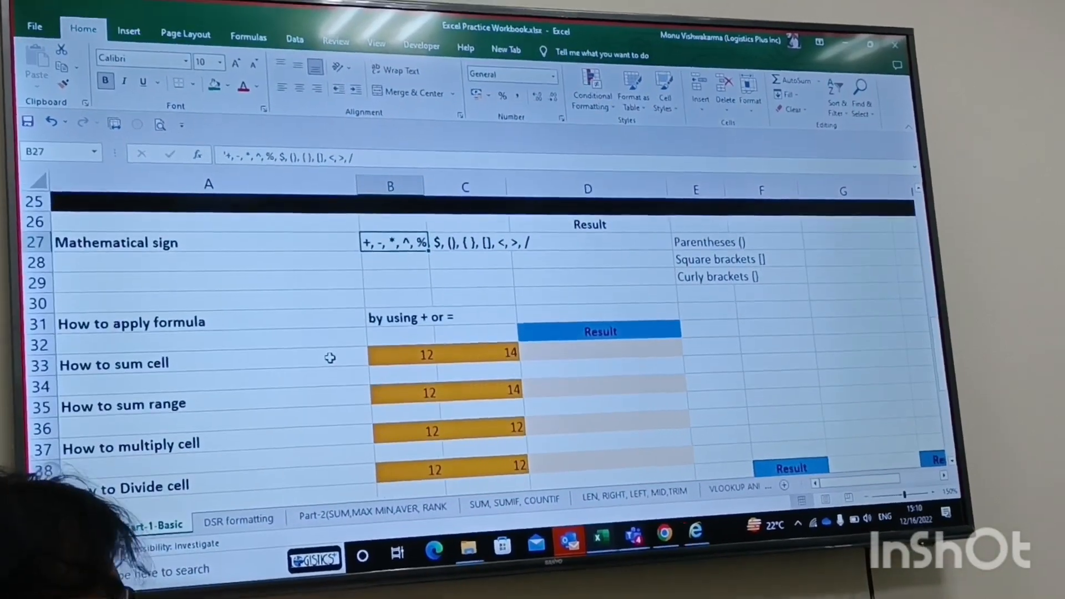
scroll(411, 342, down, 1)
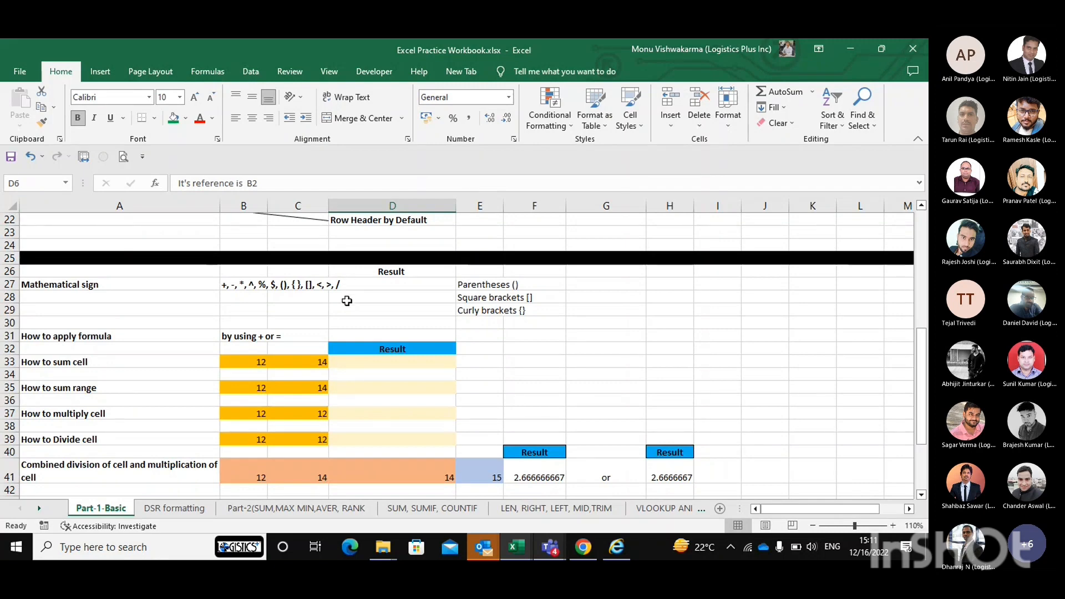
scroll(347, 301, down, 3)
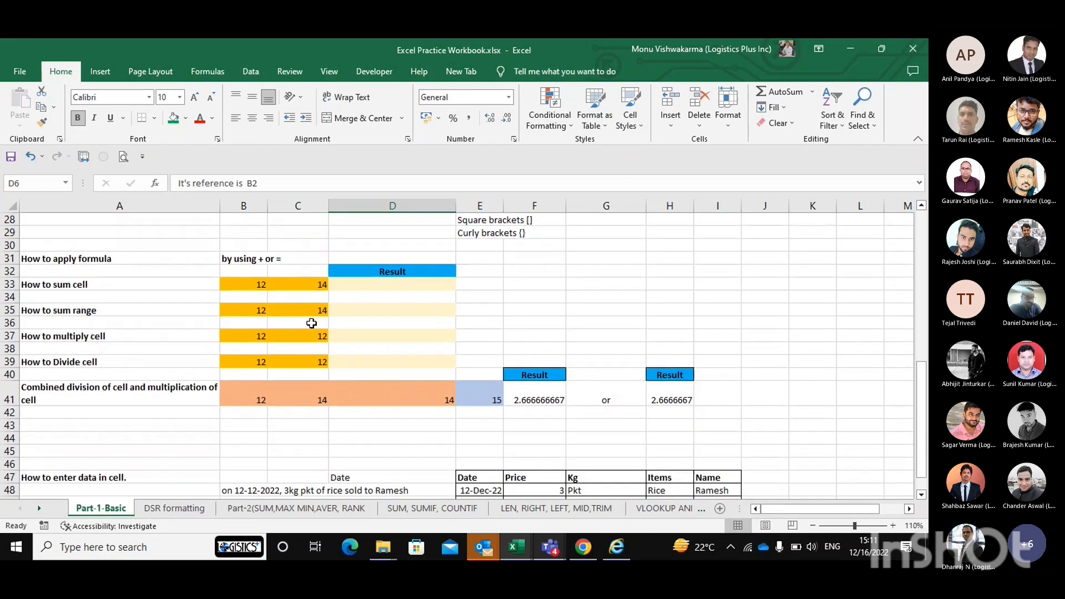
scroll(311, 323, down, 1)
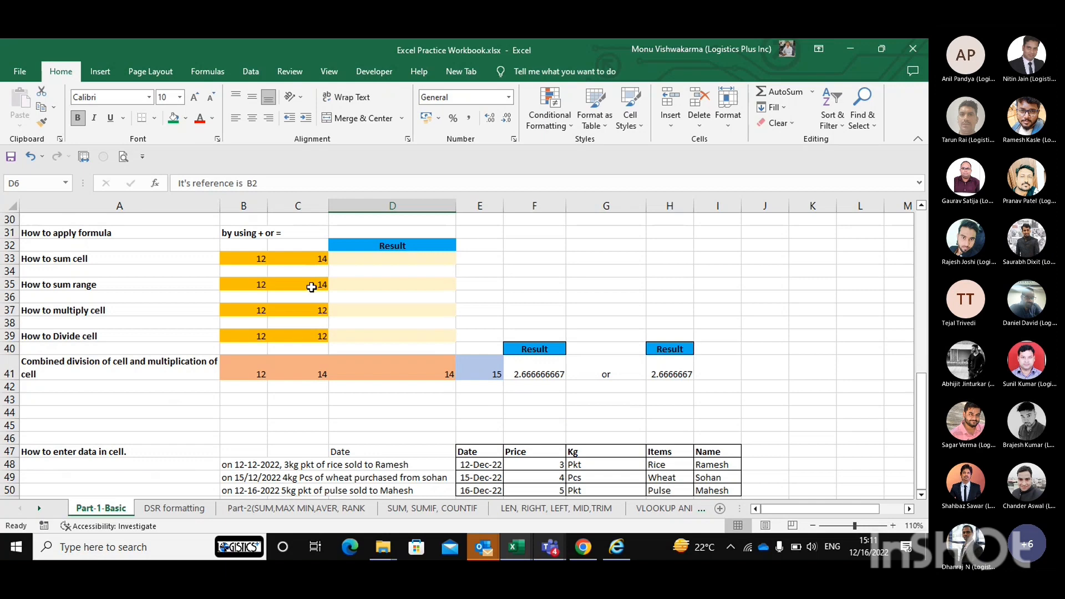
click(243, 234)
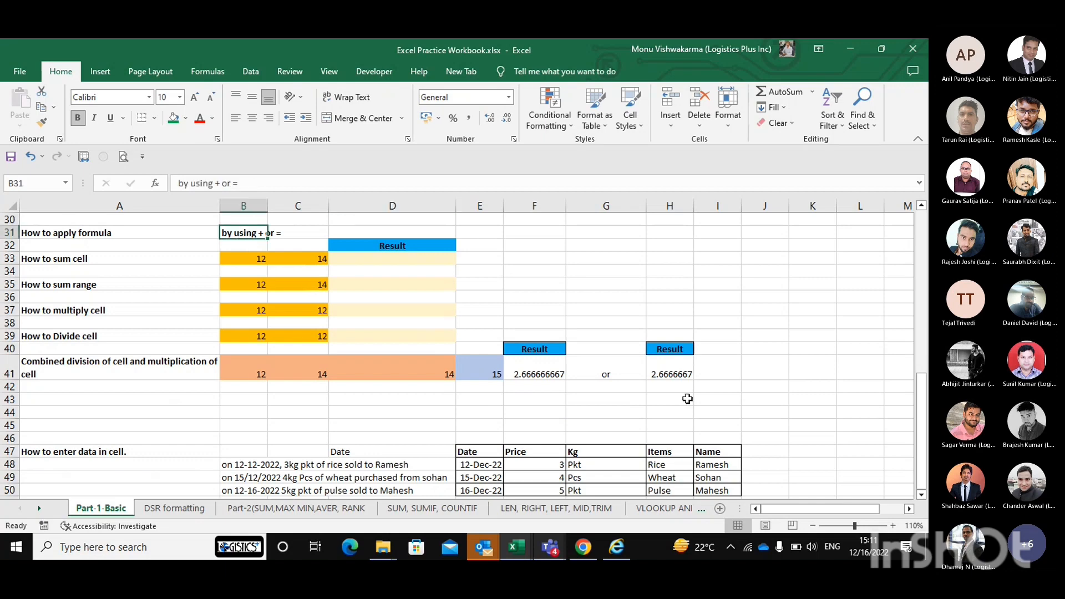
Step: Zoom the worksheet to 140% and select cell C33 in the "How to sum cell" row
click(893, 526)
click(892, 526)
click(893, 526)
scroll(474, 309, up, 1)
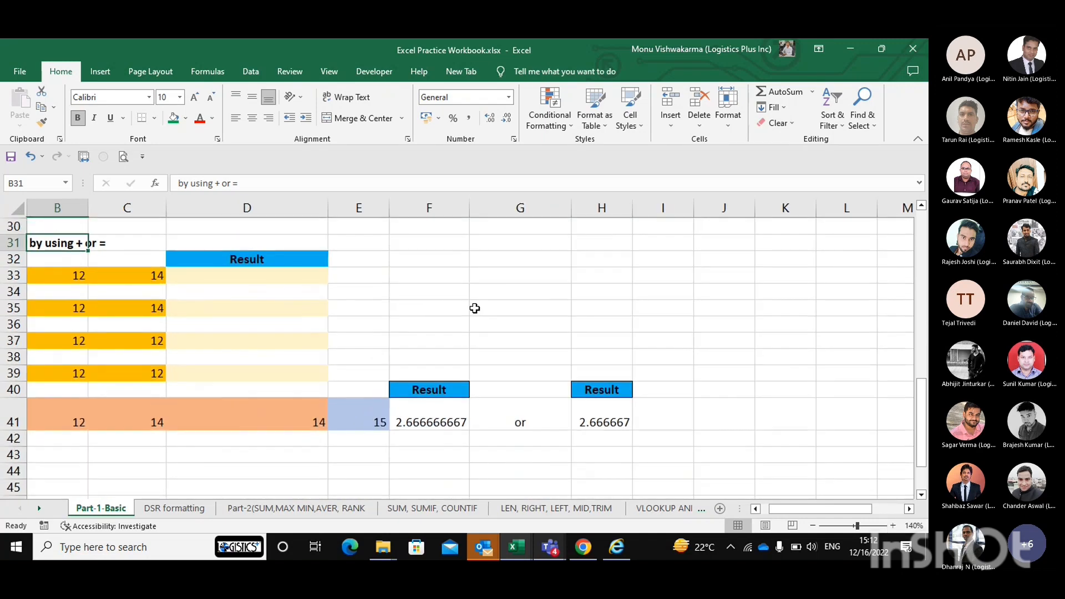
scroll(474, 309, up, 1)
scroll(474, 308, left, 1)
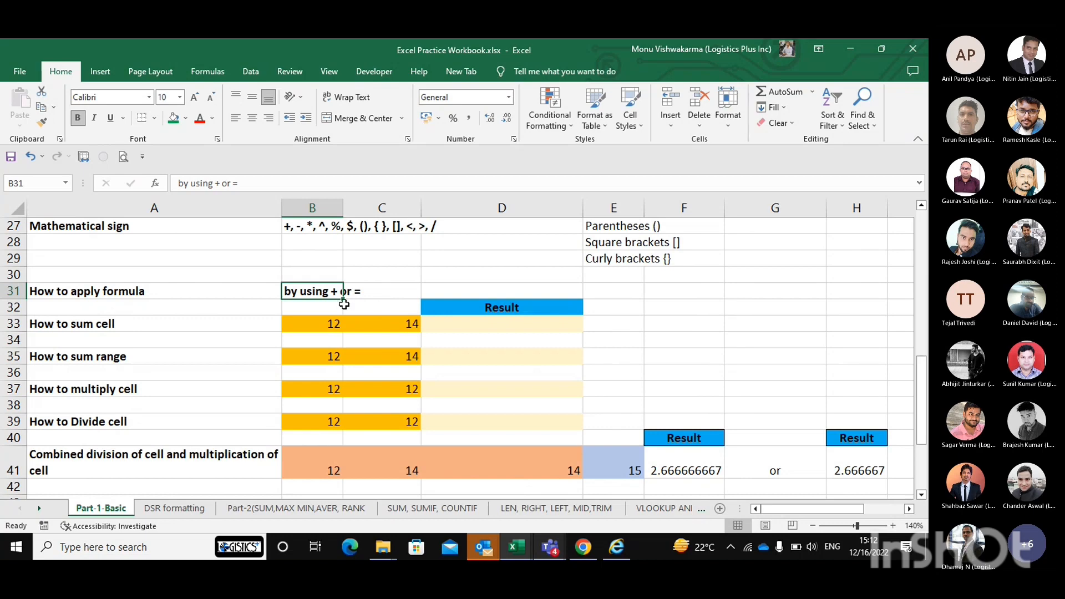
click(401, 287)
click(400, 321)
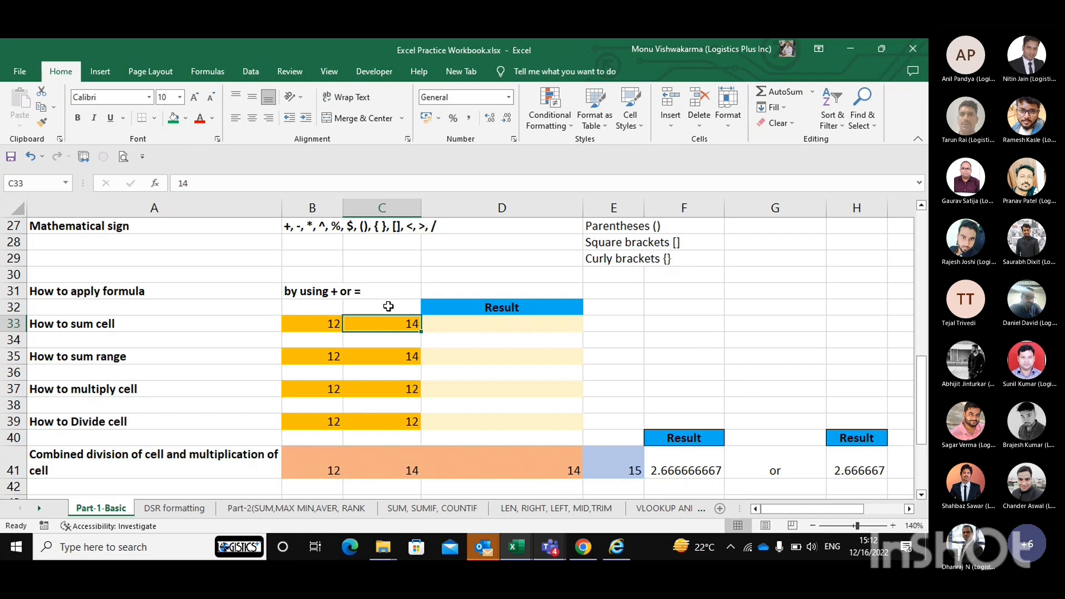
click(678, 310)
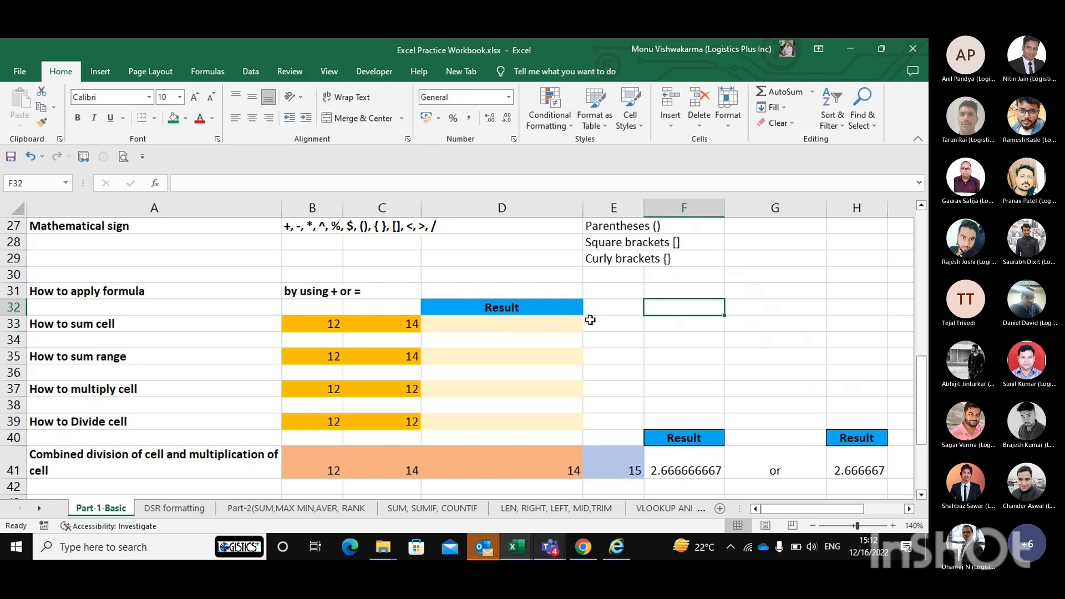
click(744, 308)
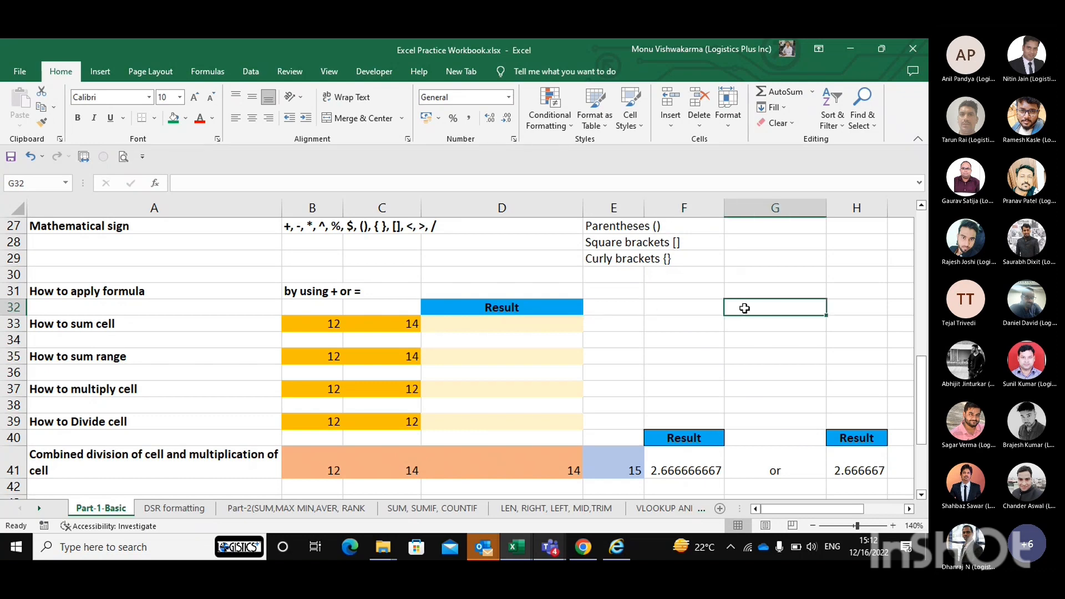
key(Left)
text(2)
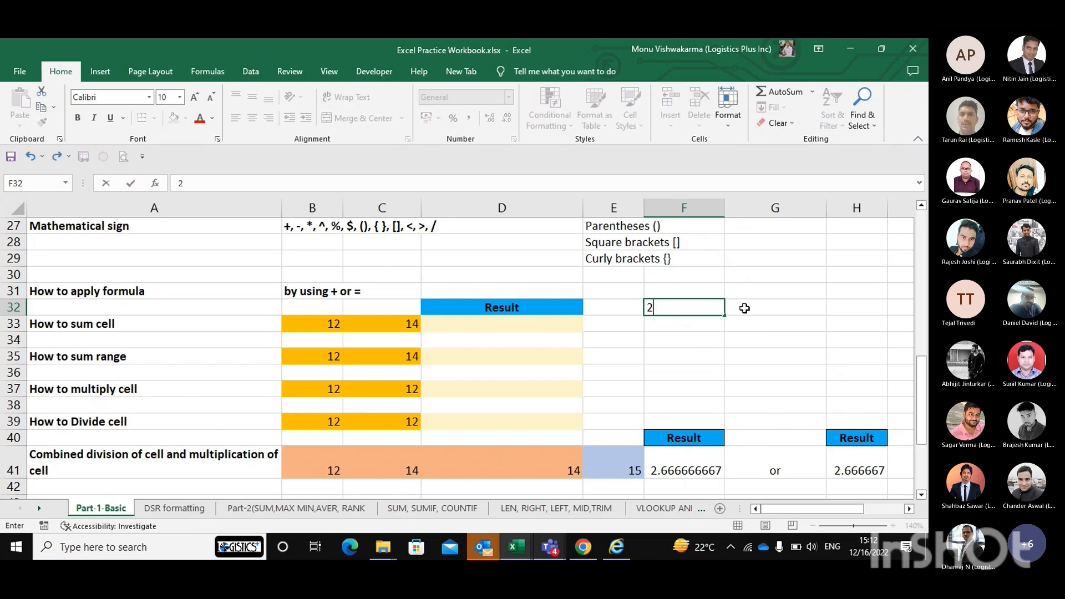
text(2)
key(Left)
key(Left)
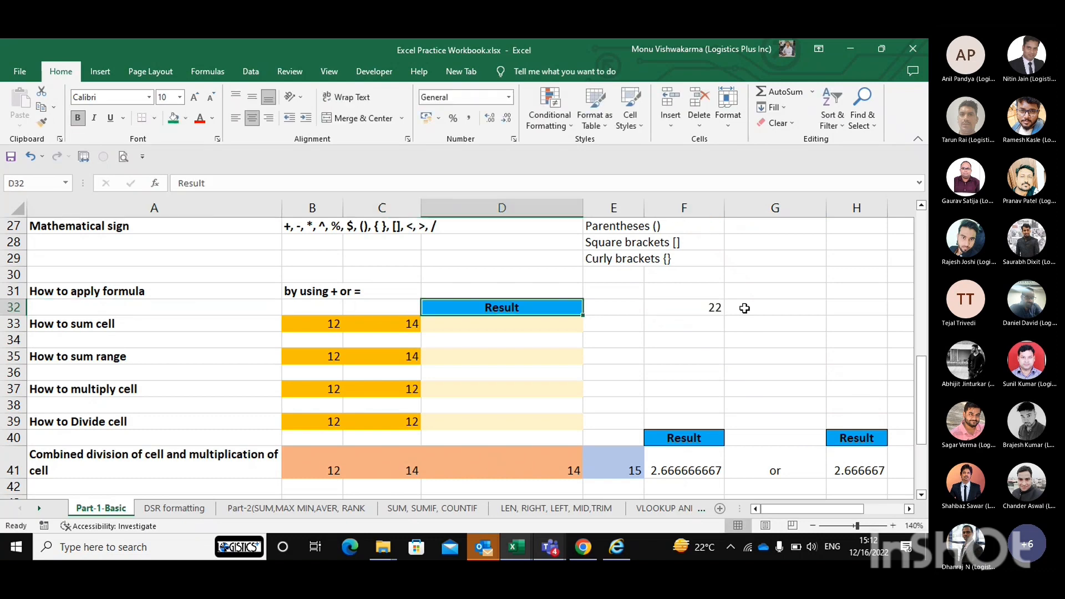
Step: Enter =12 in cell F32 and 13 in cell G32 as trial values for a formula
key(Right)
key(Right)
text(=12)
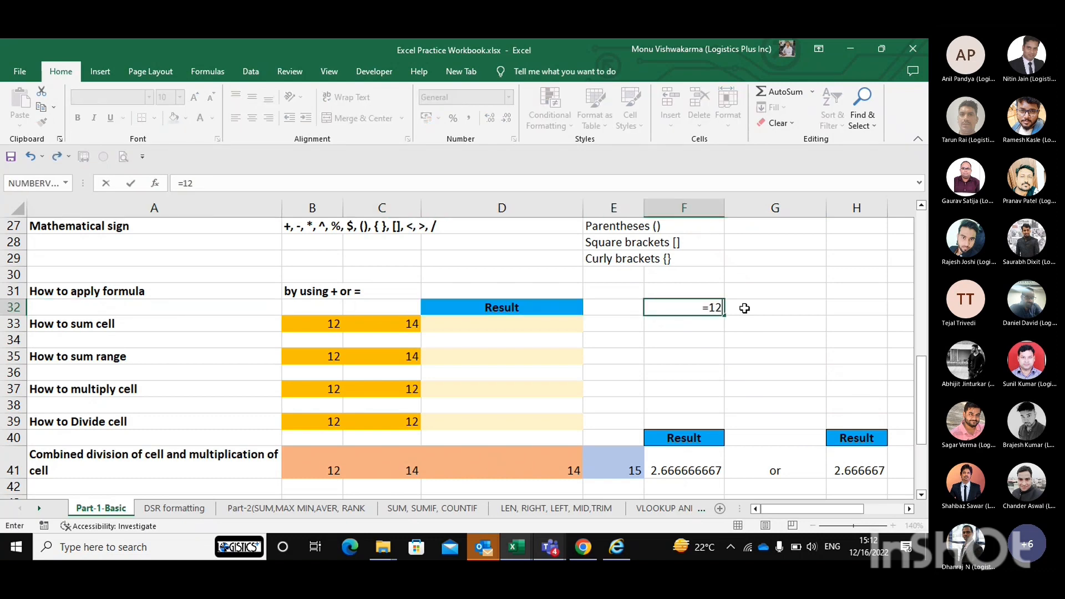
key(Right)
text(13)
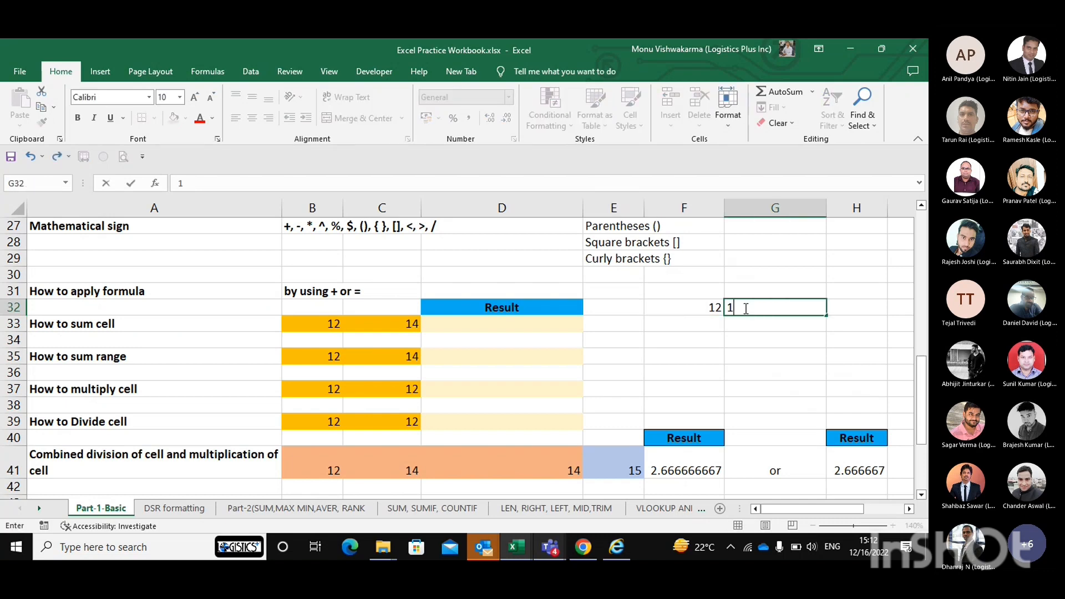
Step: Enter a formula in H32 that starts with a minus sign instead of an equals sign: -F32-G32
key(Right)
text(=)
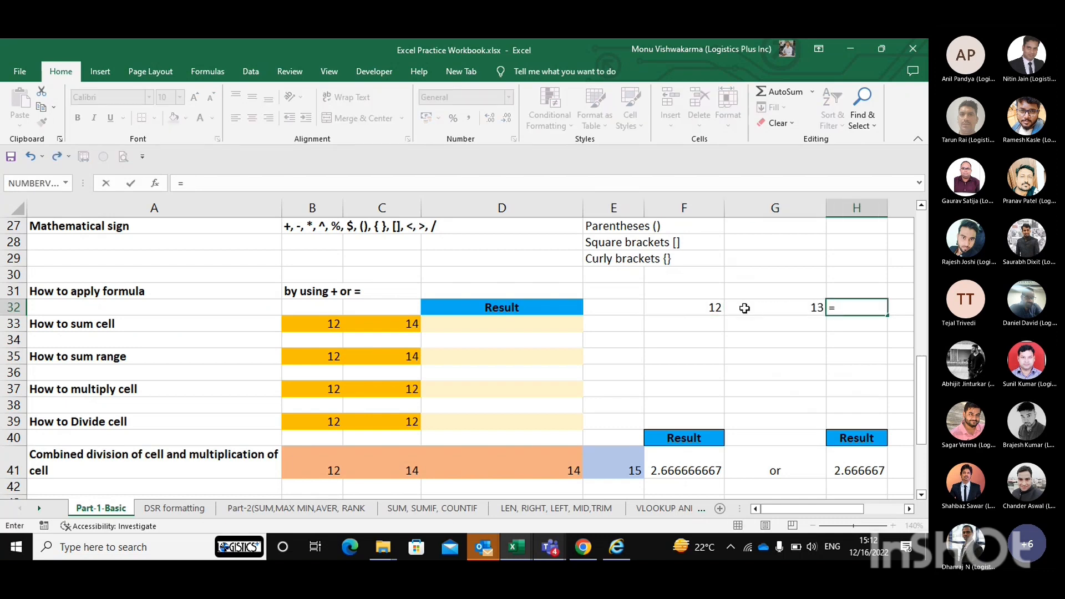
key(BackSpace)
text(-)
click(744, 308)
key(Left)
text(-)
click(745, 307)
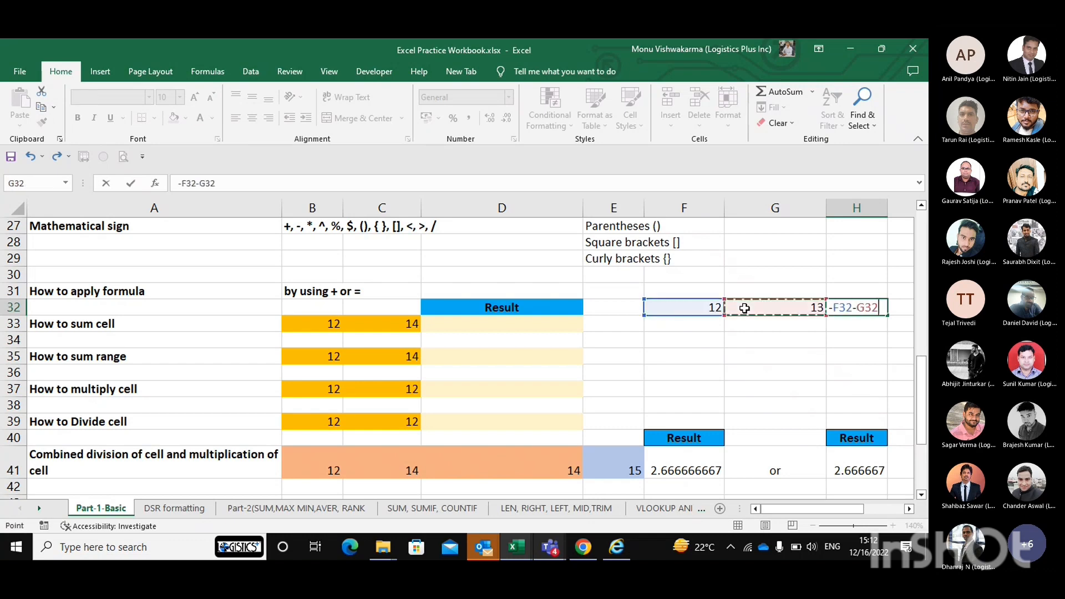
key(ctrl+Return)
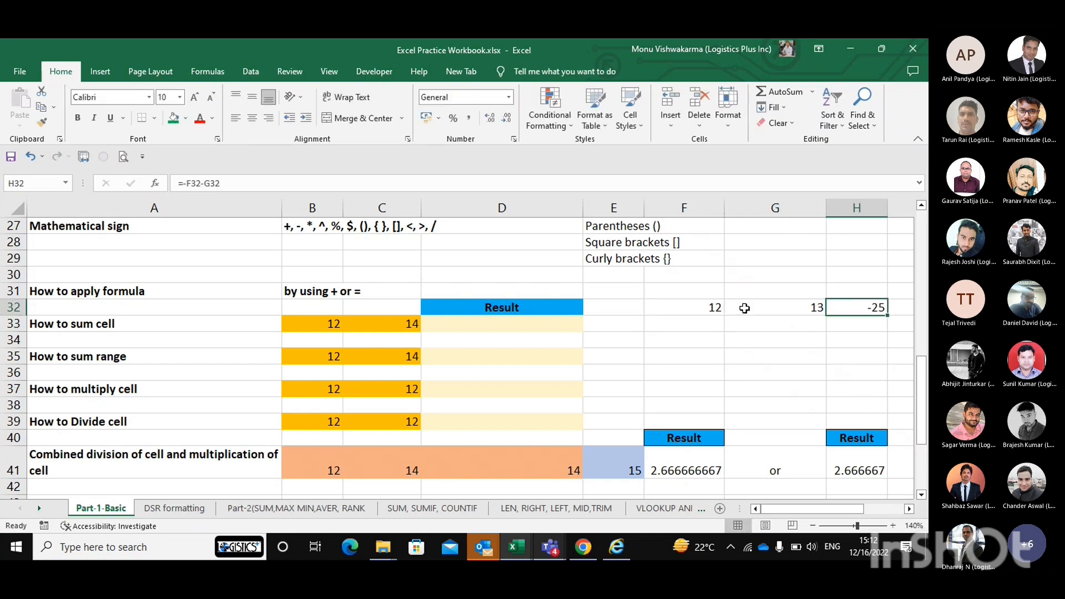
Step: Go over the trial cells in row 32 and clear the contents of F32:H32
key(Left)
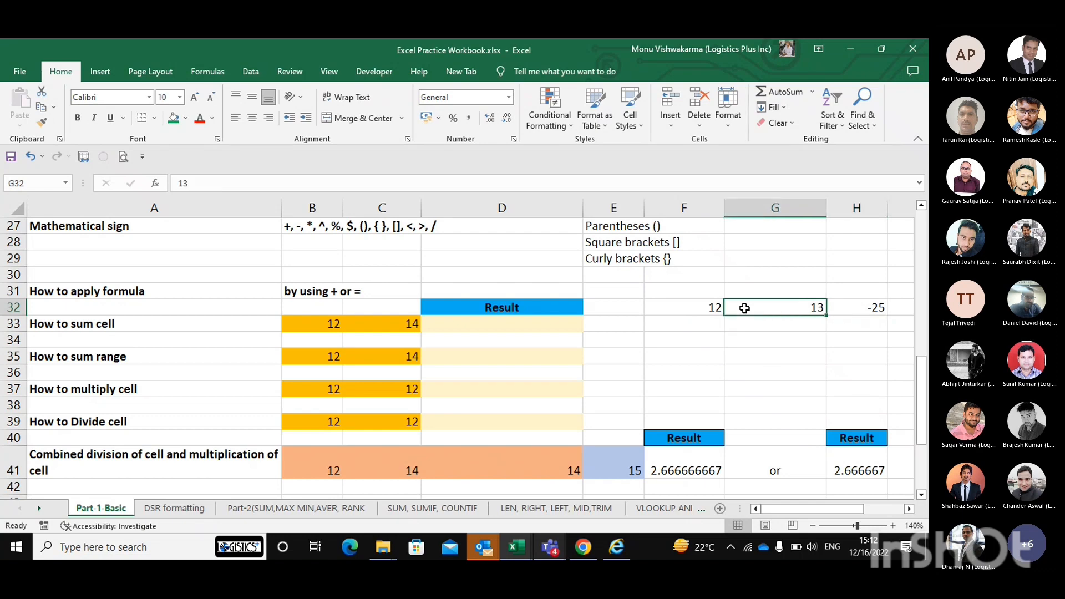
key(Right)
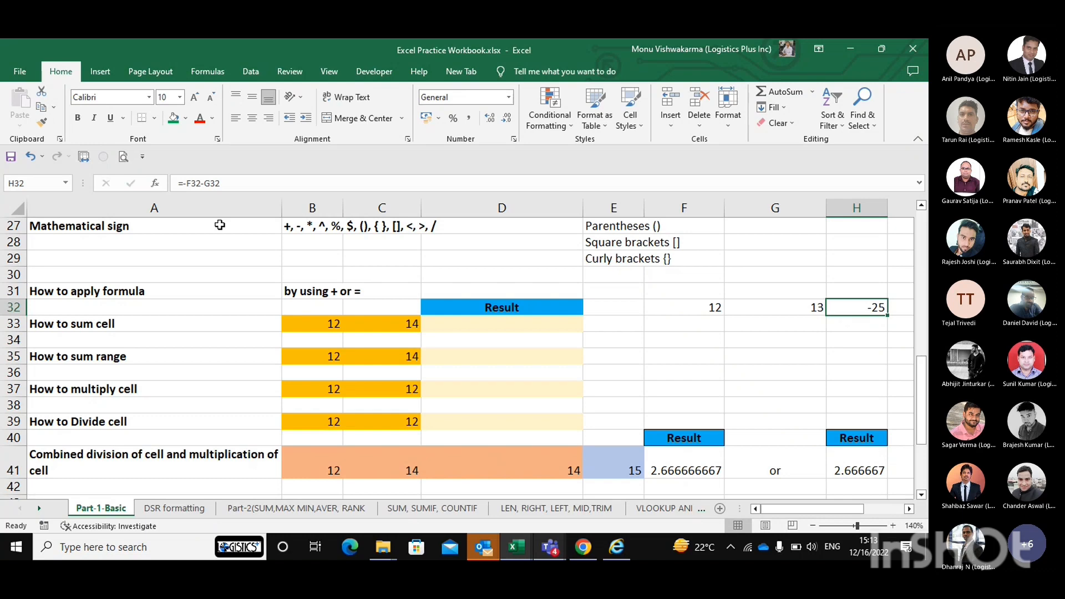
key(Left)
key(Left)
key(Right)
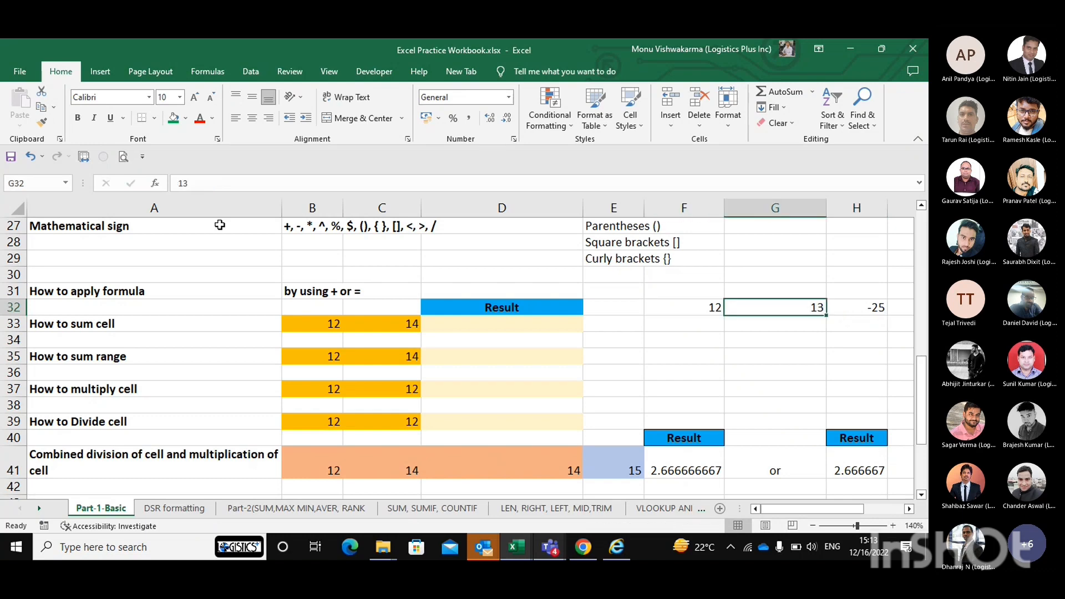
key(Left)
key(shift+Right)
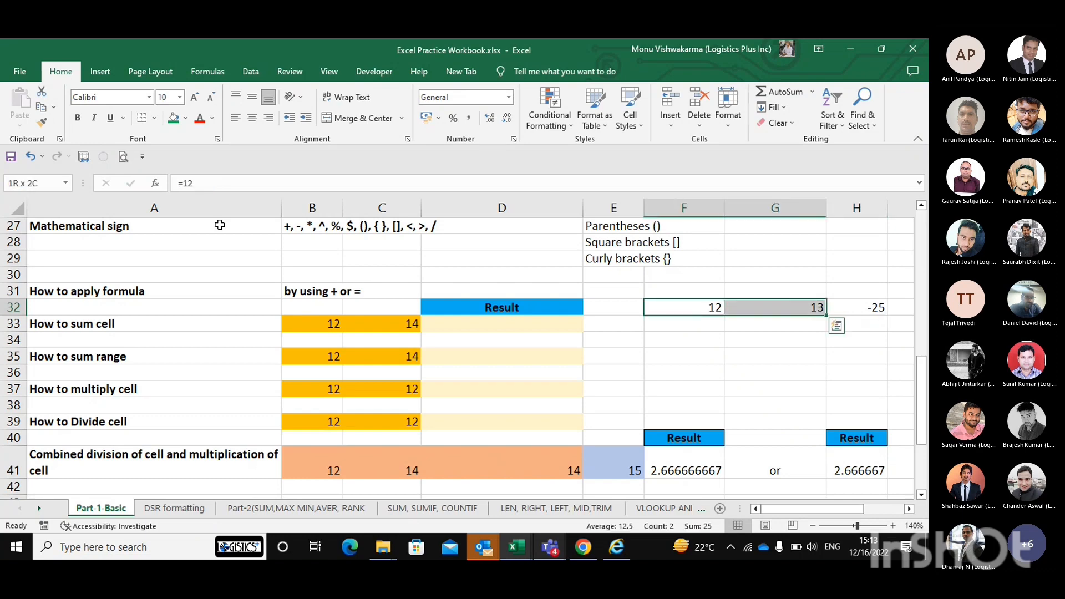
key(shift+Right)
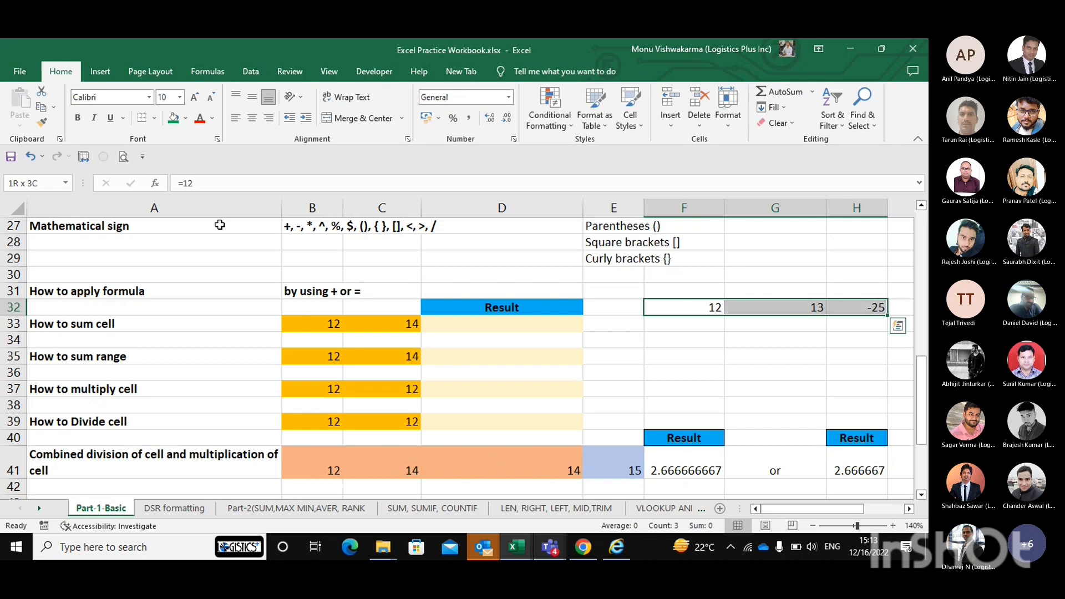
key(Delete)
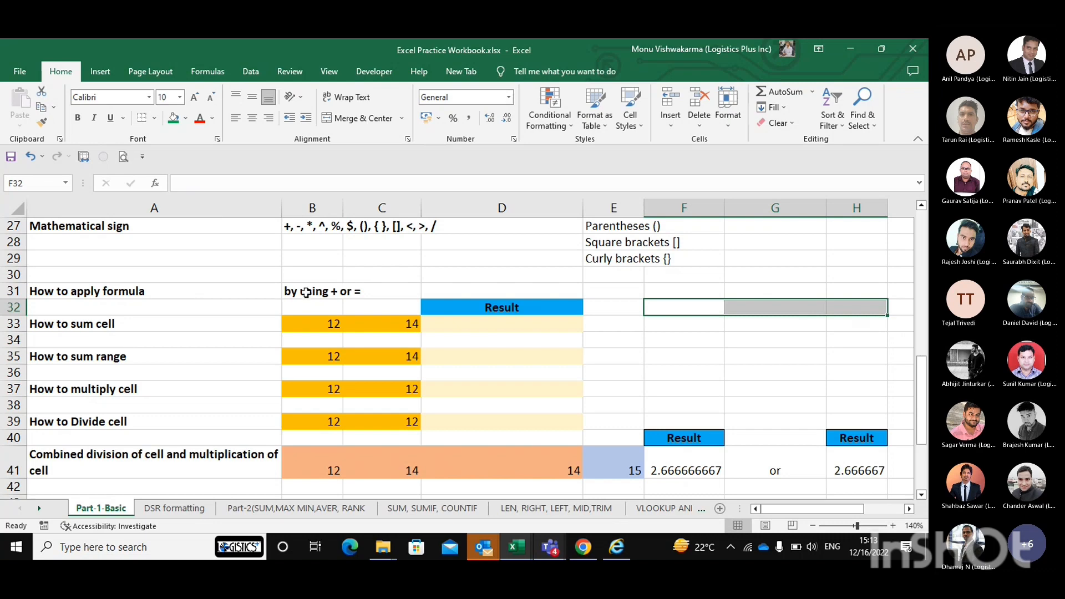
Step: Select B33 in the "How to sum cell" row and review the sum, multiply, divide and combined formula exercises
scroll(321, 312, down, 1)
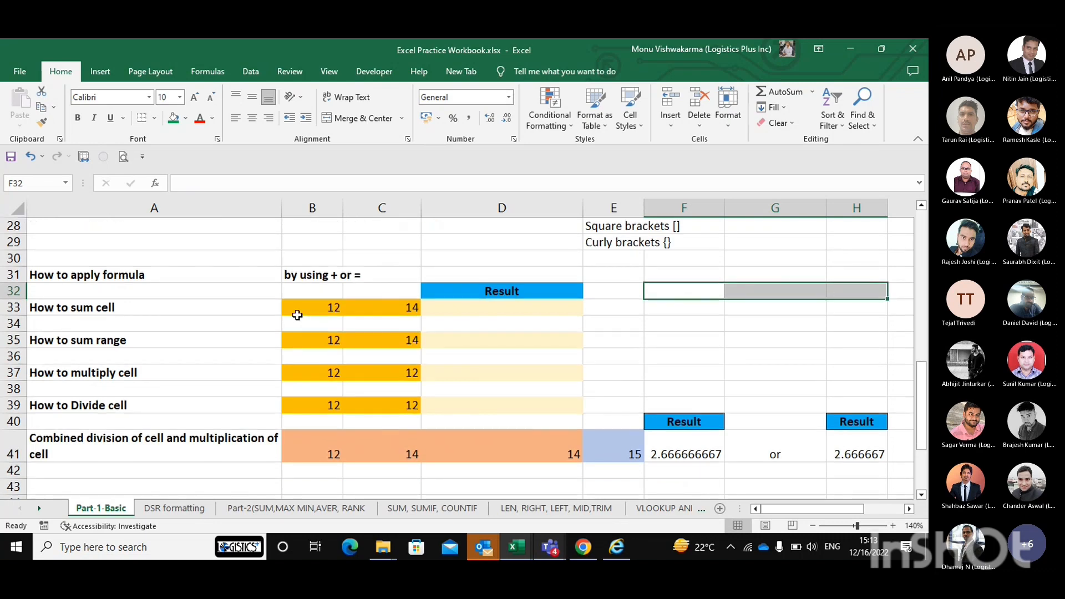
click(297, 314)
scroll(297, 315, down, 3)
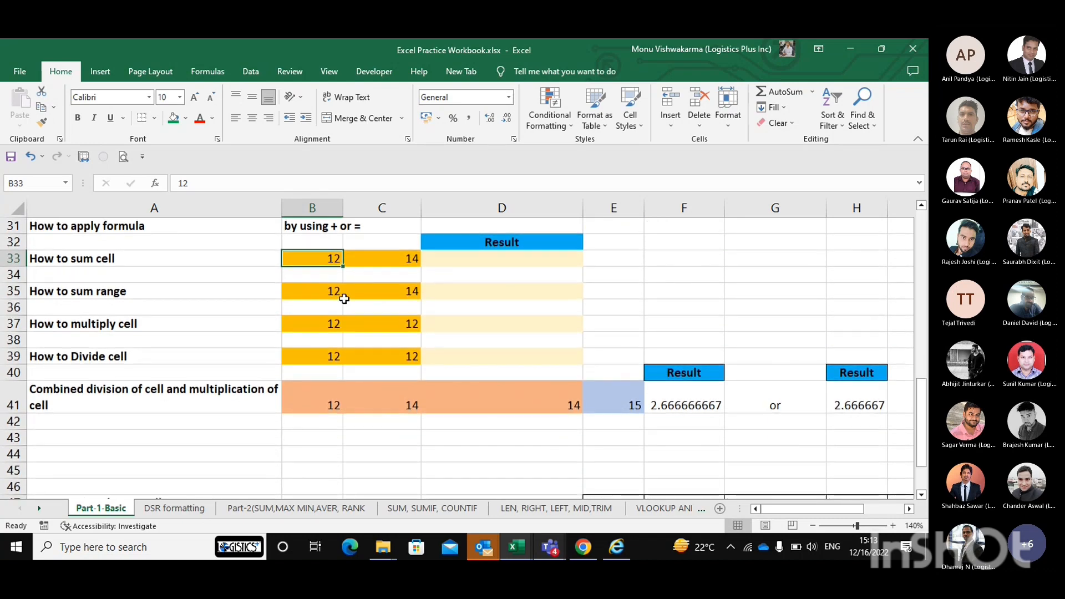
scroll(343, 299, down, 1)
scroll(343, 298, down, 1)
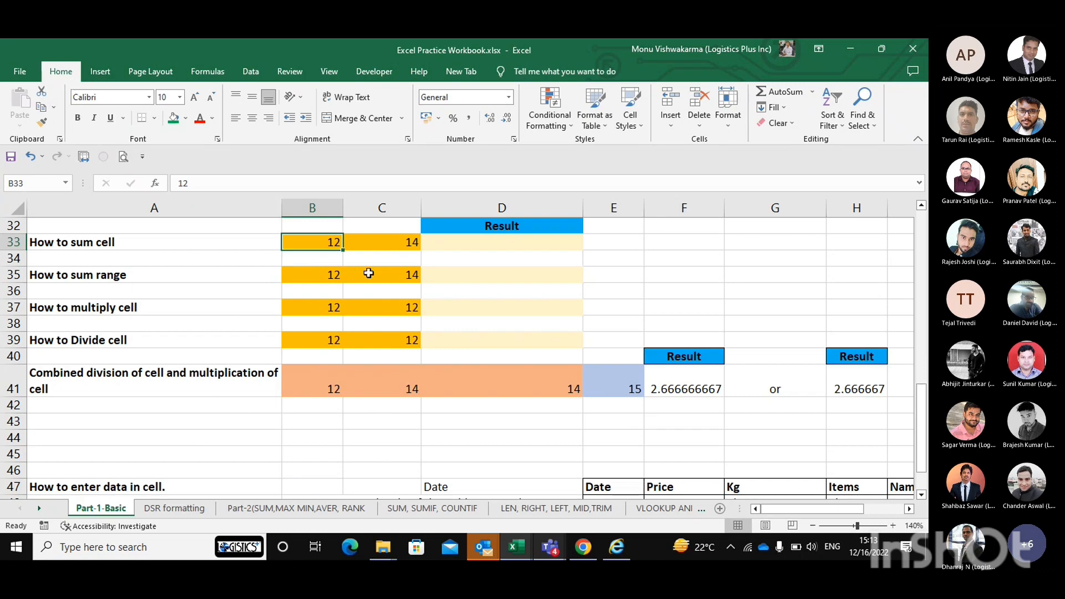
scroll(372, 271, up, 1)
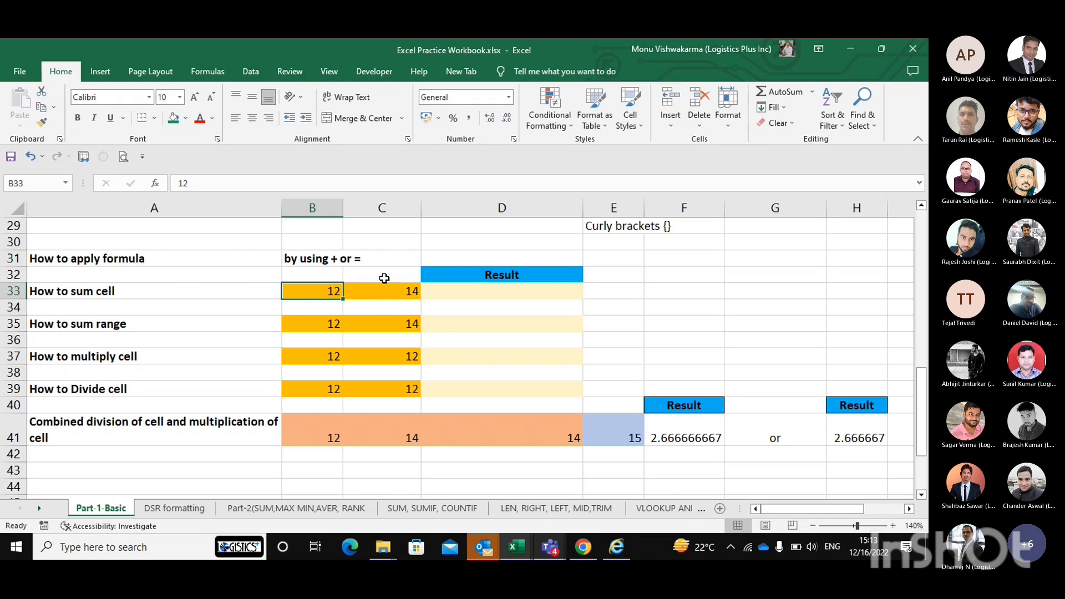
scroll(255, 330, down, 1)
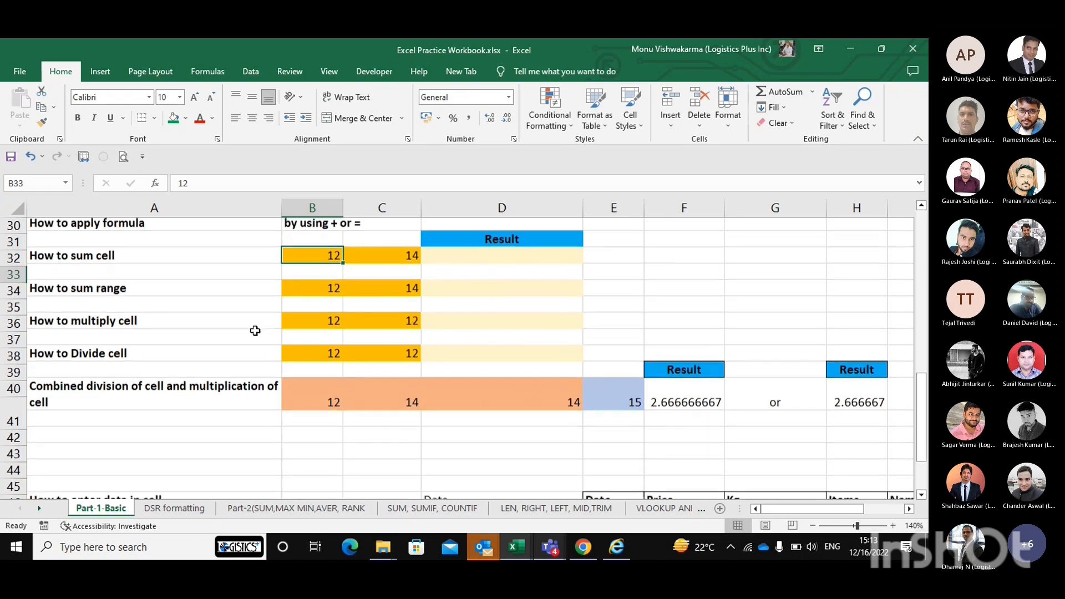
scroll(255, 330, down, 1)
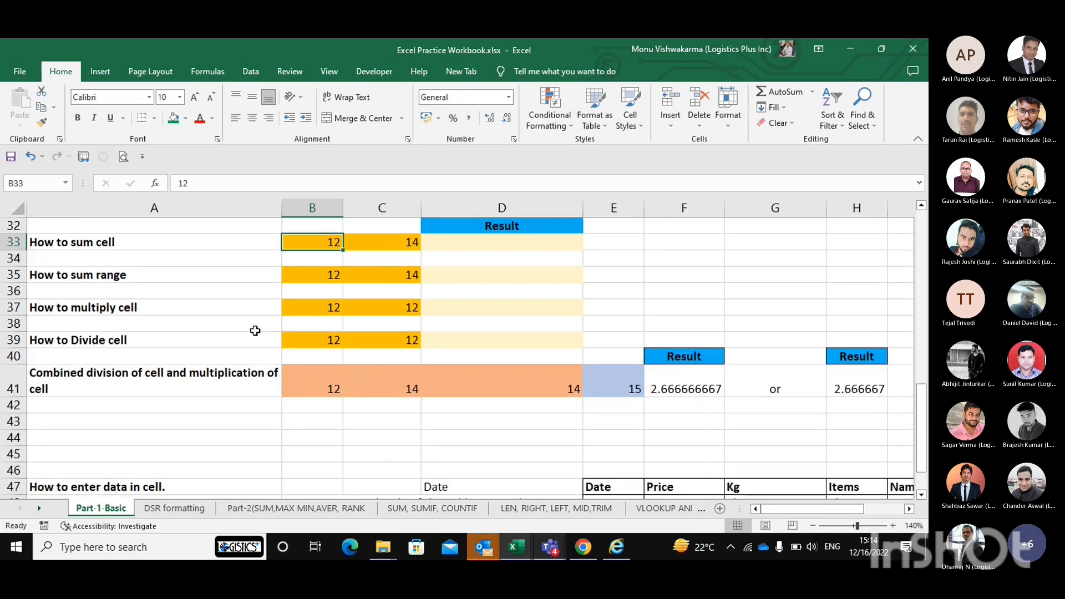
scroll(255, 331, up, 1)
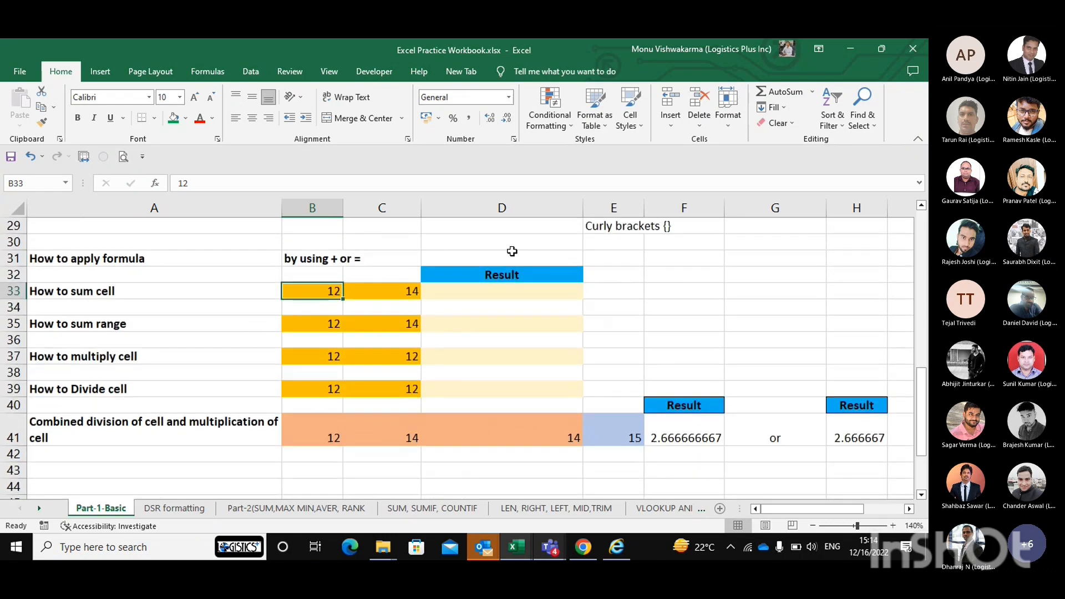
scroll(512, 251, up, 1)
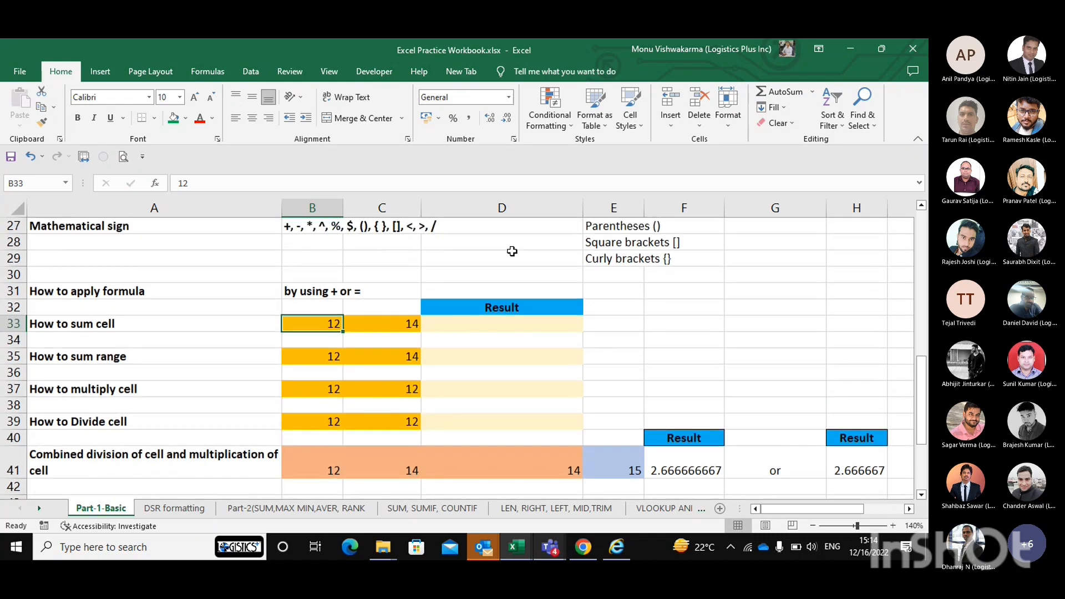
scroll(512, 251, down, 1)
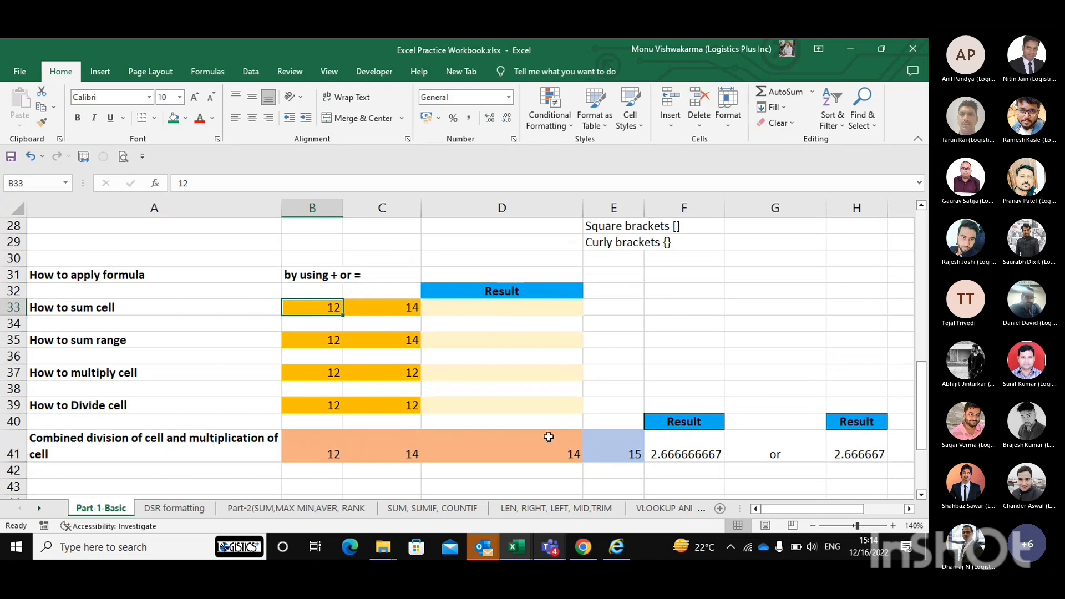
Step: Inspect the formula in result cell F41 of the combined division and multiplication exercise
click(654, 446)
scroll(654, 444, up, 1)
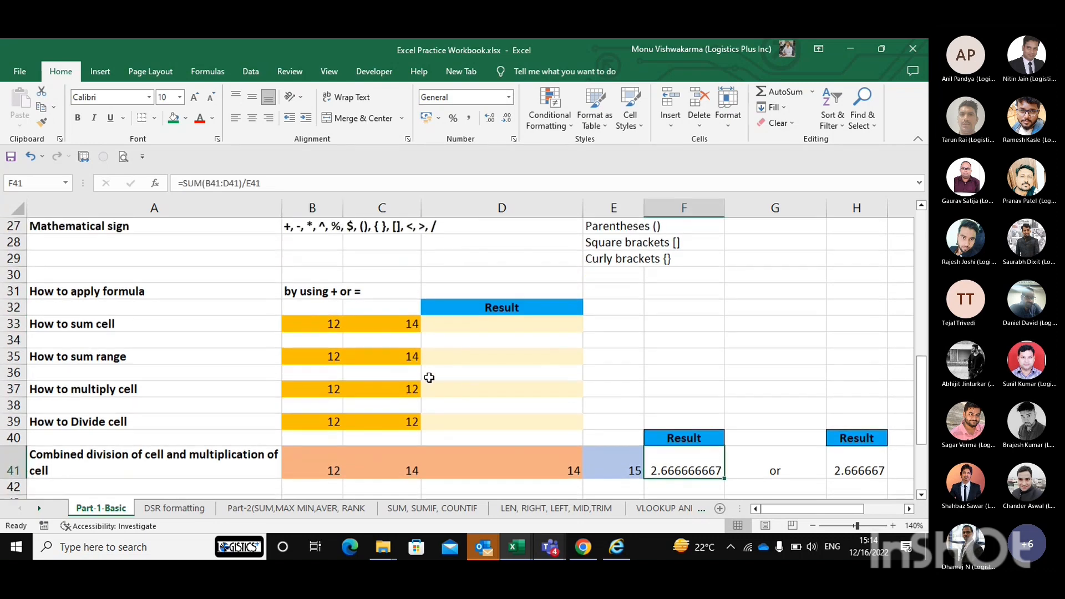
scroll(429, 377, up, 1)
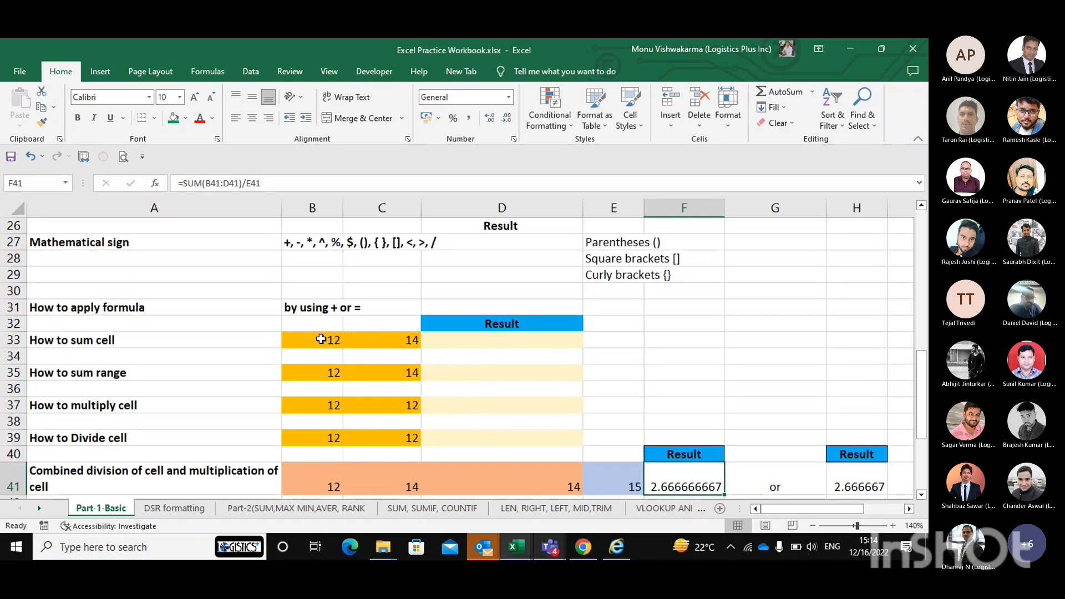
scroll(311, 332, down, 1)
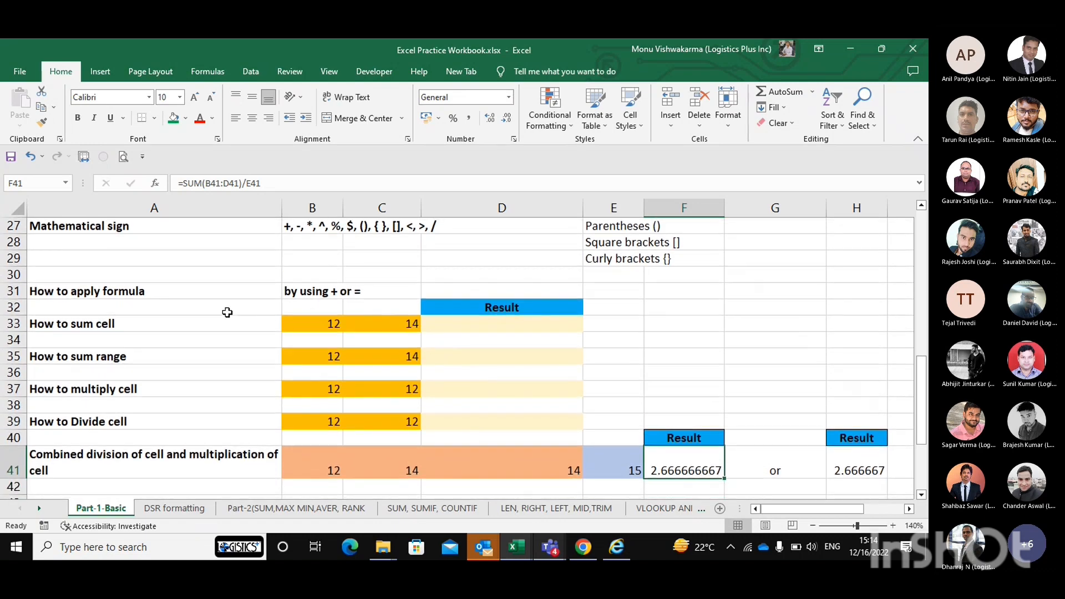
scroll(227, 313, down, 2)
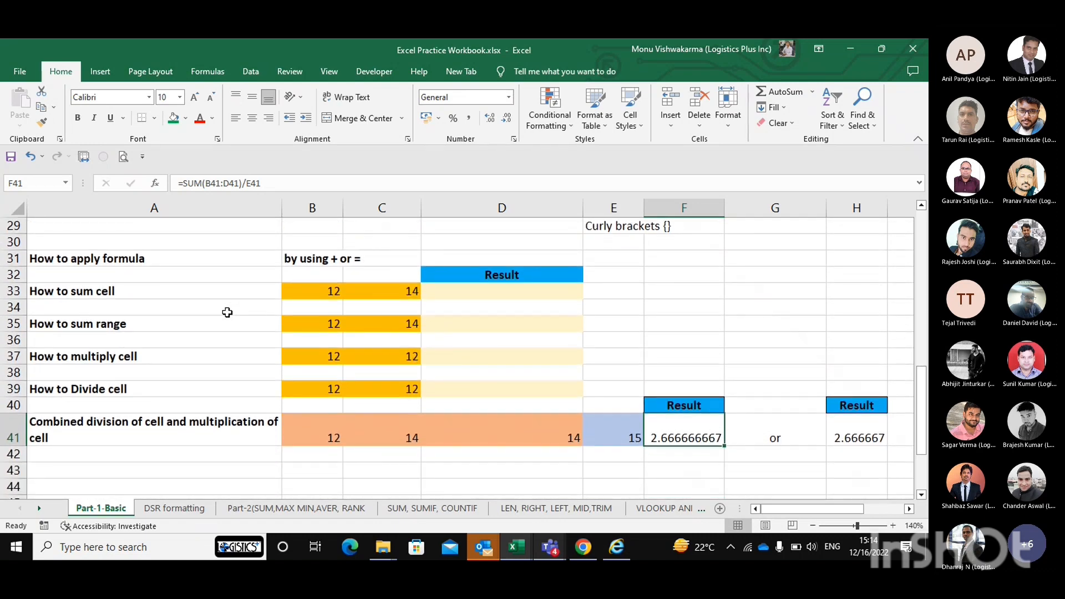
Step: Point out the "How to sum cell" exercise by selecting its label in A33 and its input cells B33 and C33
click(125, 285)
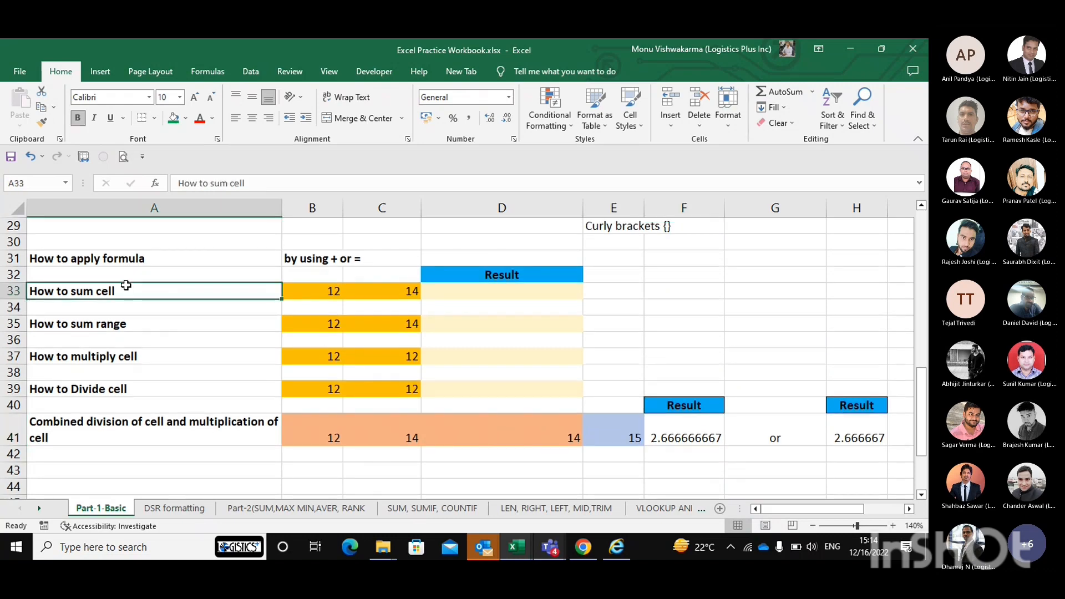
key(Down)
key(Right)
key(Up)
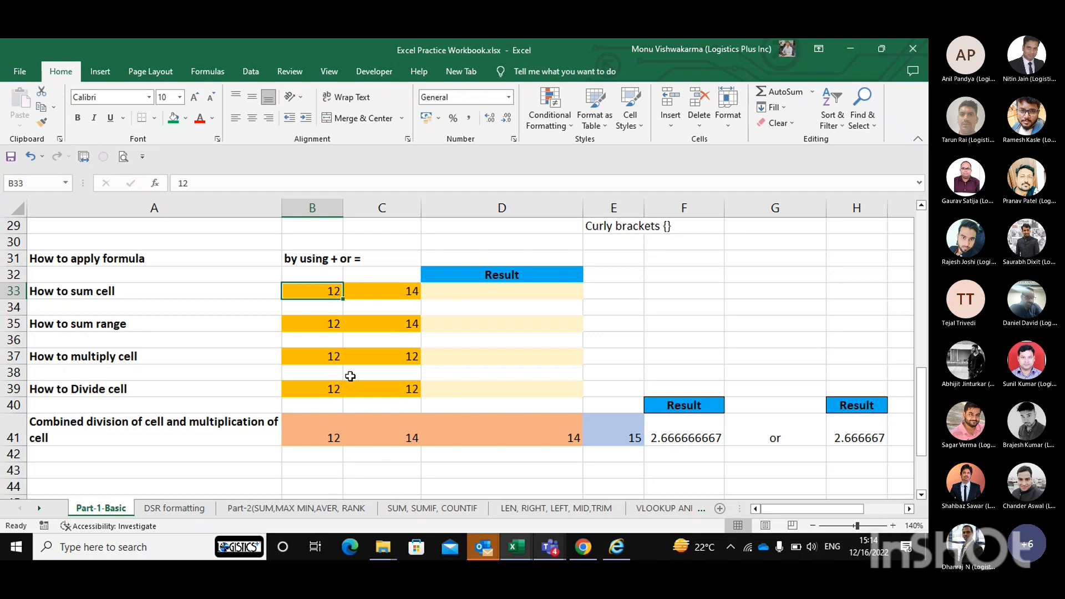
click(498, 287)
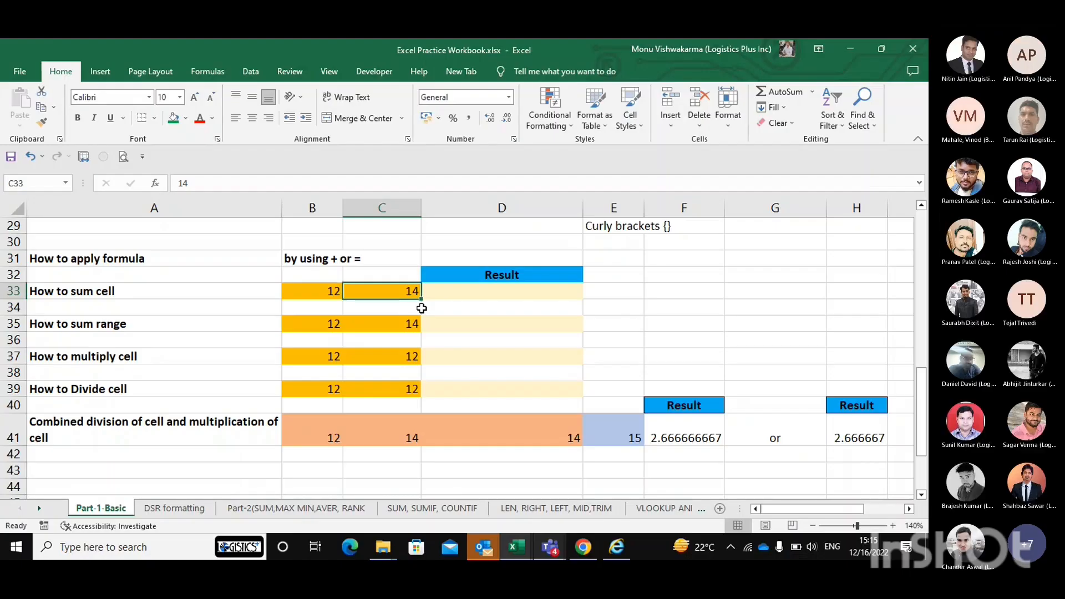
click(479, 295)
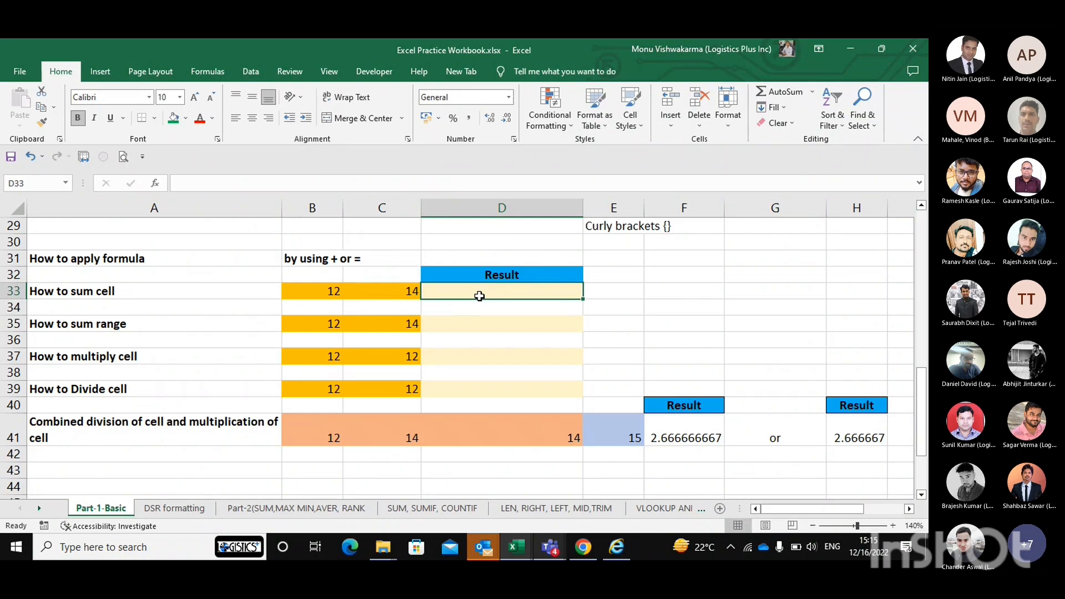
text(=)
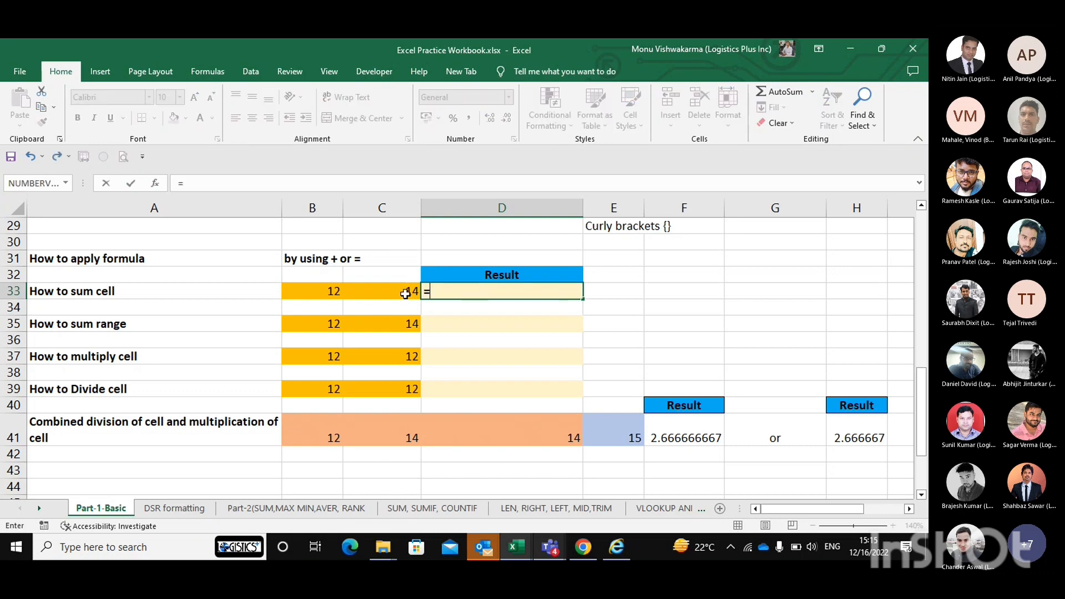
click(331, 290)
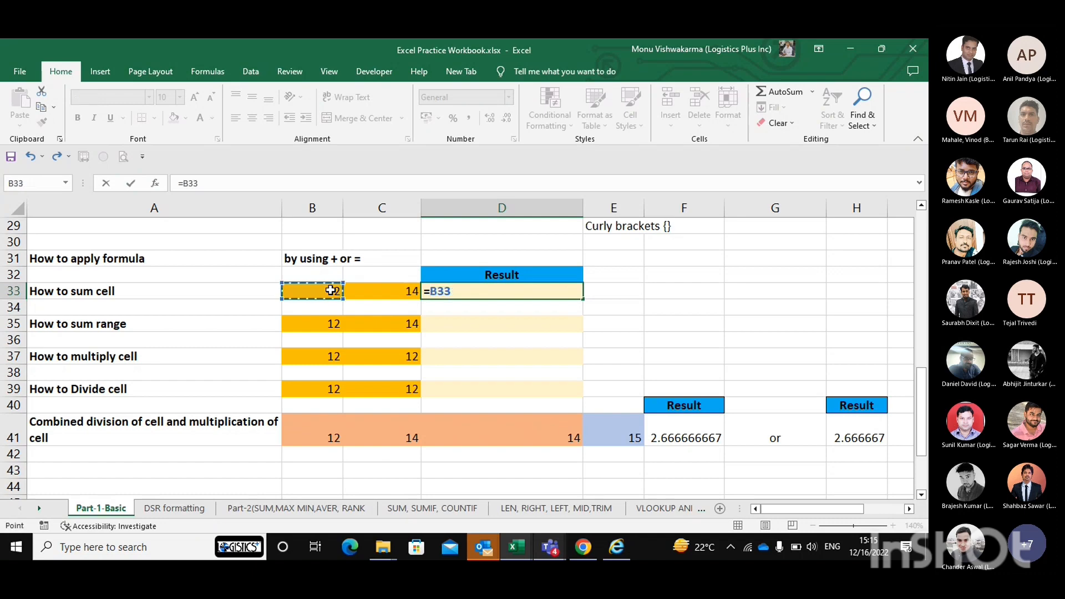
key(BackSpace)
key(BackSpace)
key(BackSpace)
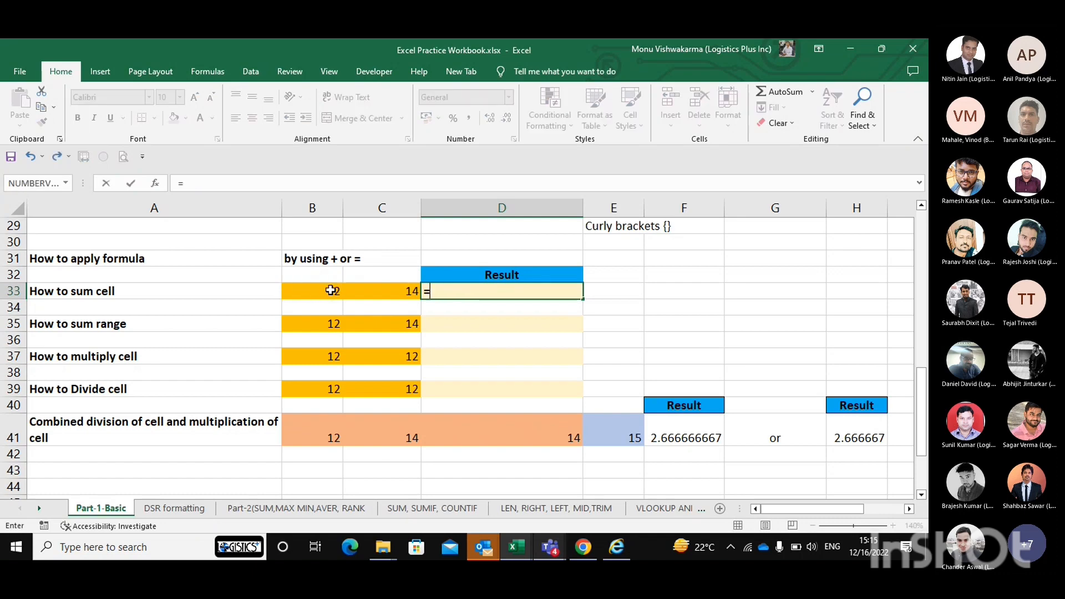
text(b33)
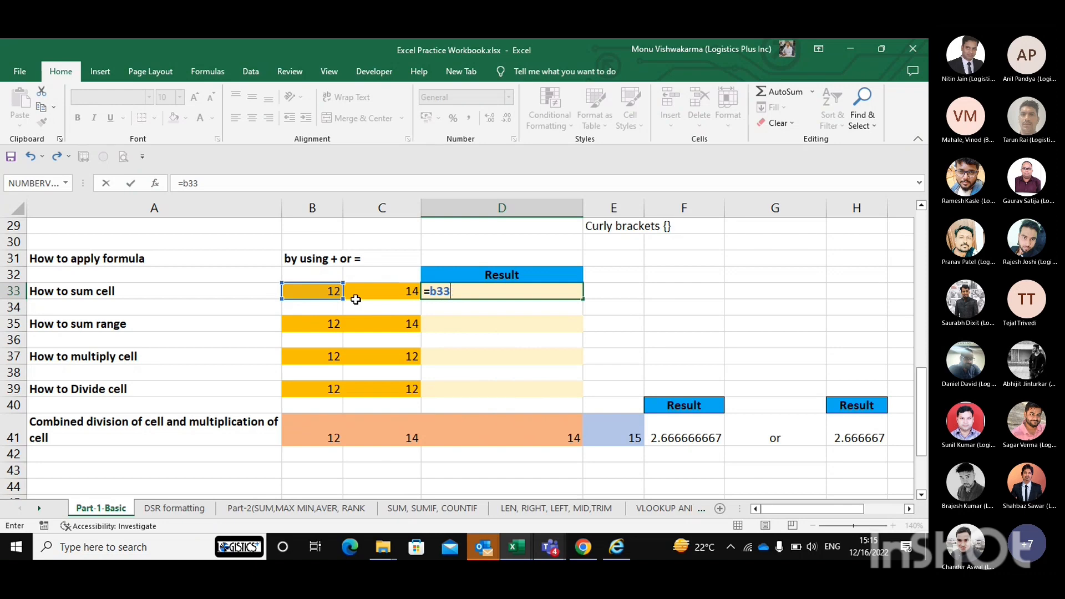
key(Escape)
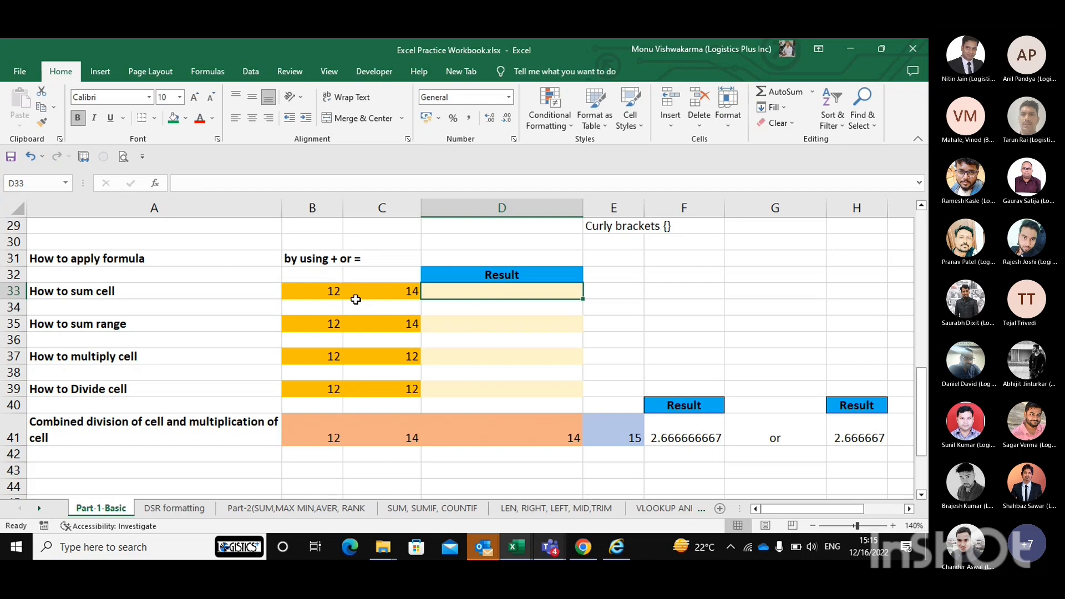
Step: Enter the formula =B33+C33 in result cell D33 of the "How to sum cell" row and reselect that cell
text(=)
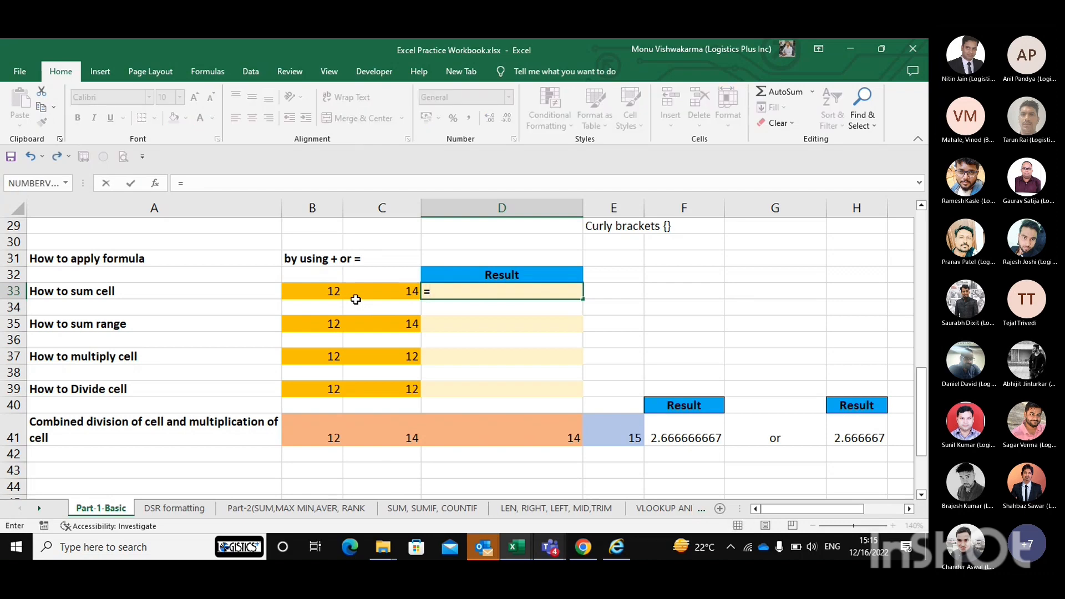
key(Left)
key(Left)
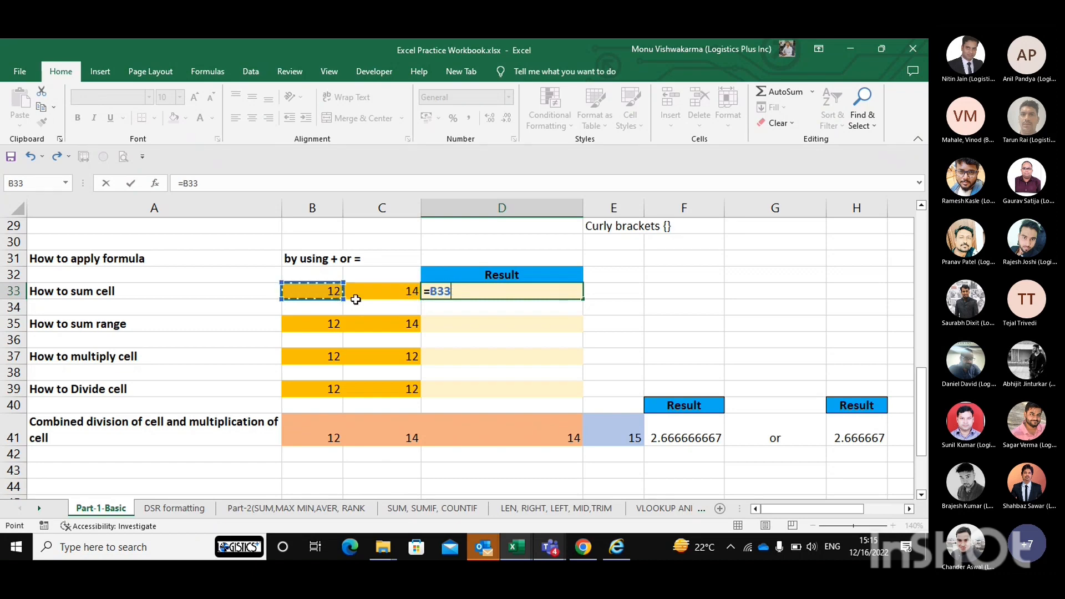
text(+)
key(Left)
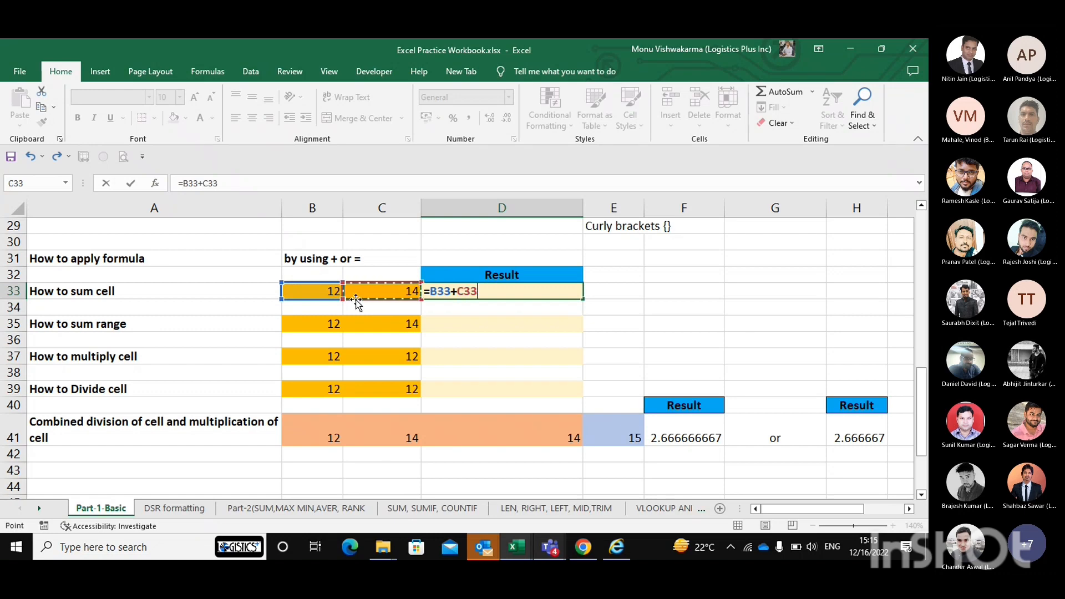
key(Return)
key(Up)
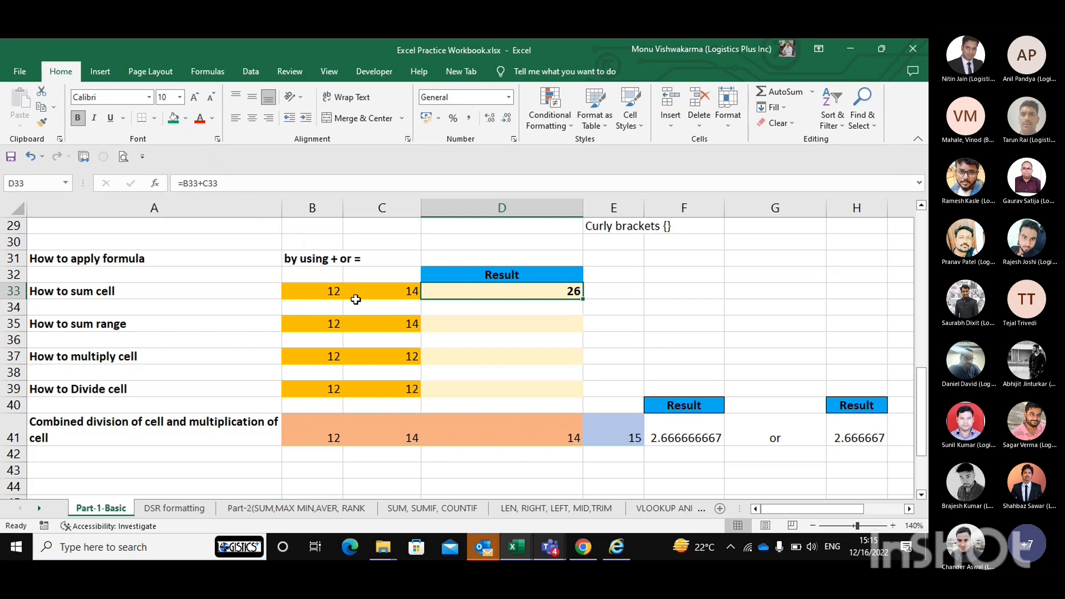
Step: Go over the two input cells B33 and C33 of the "How to sum cell" exercise
key(Down)
key(Down)
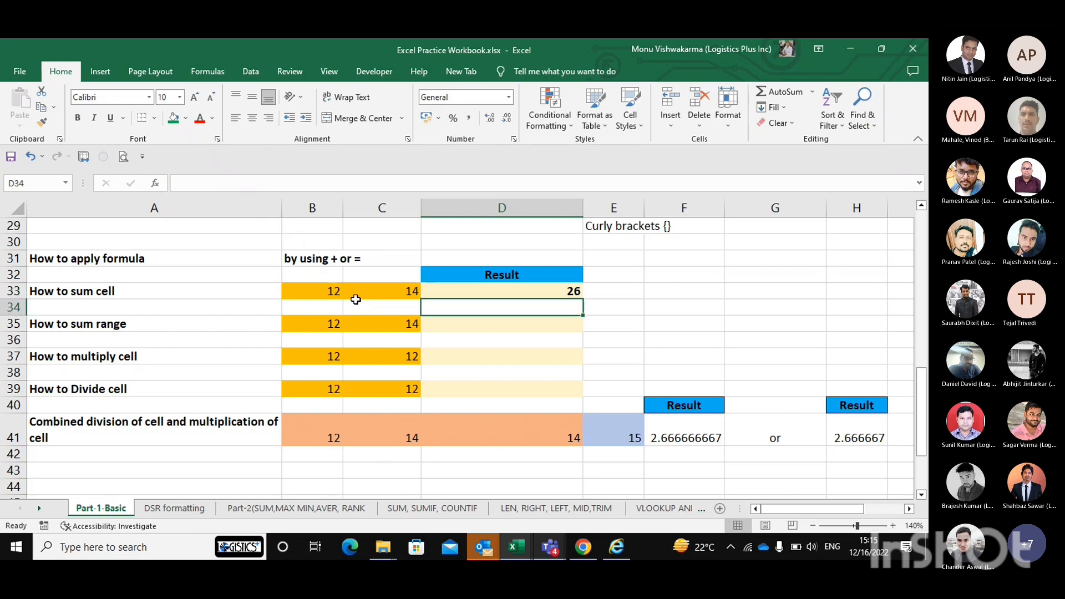
key(Left)
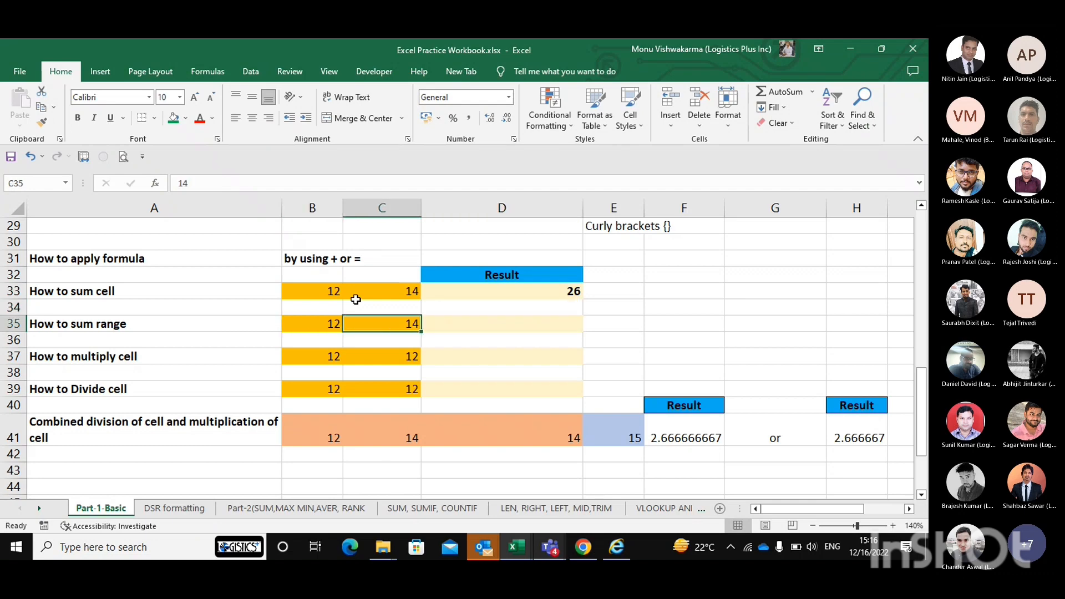
key(Up)
key(Up)
key(Left)
key(Right)
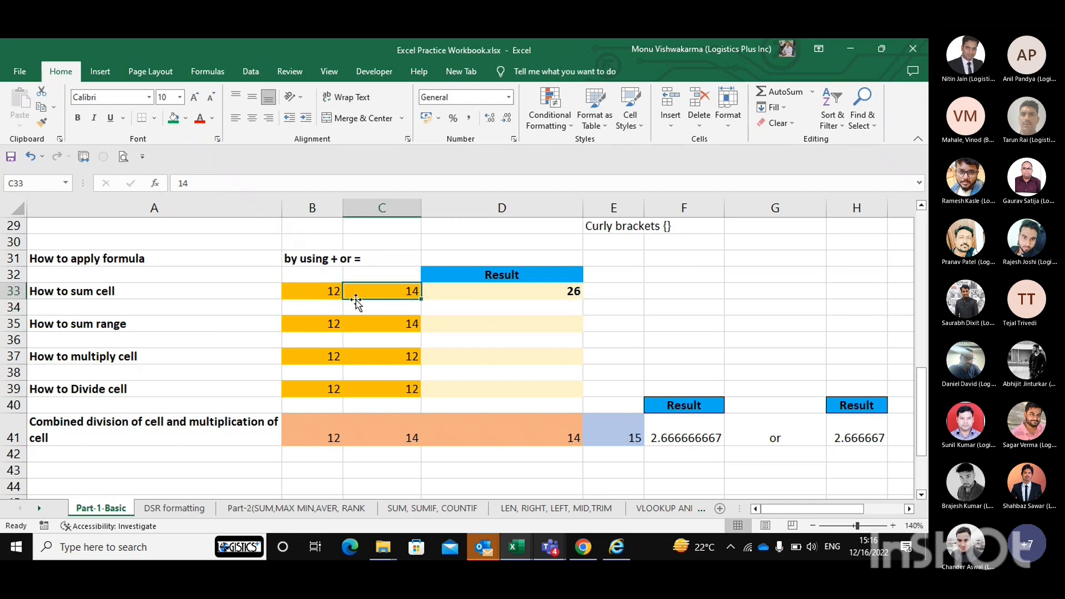
key(Left)
key(Right)
key(Left)
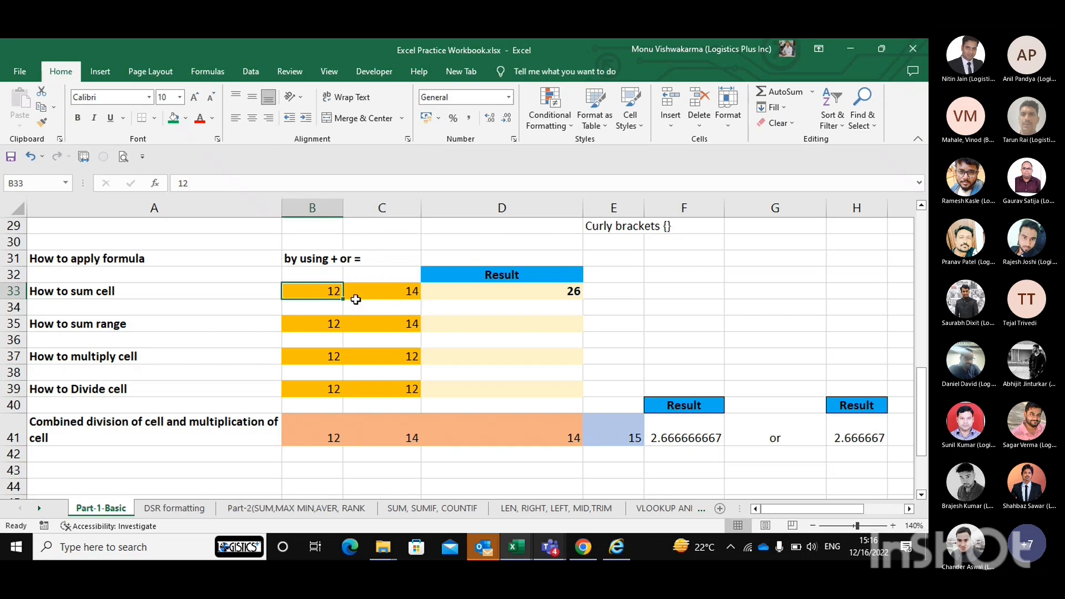
key(Right)
key(Left)
Step: Compare the "How to sum range" row with the formula in D33 and select its input range B35:C35
key(Down)
key(Down)
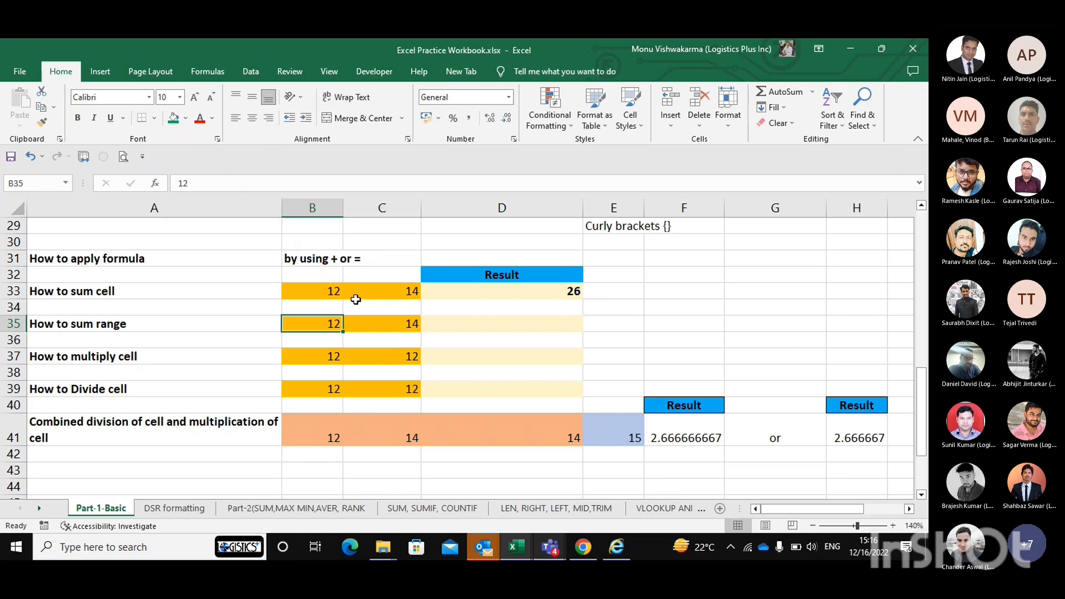
key(Right)
key(Right)
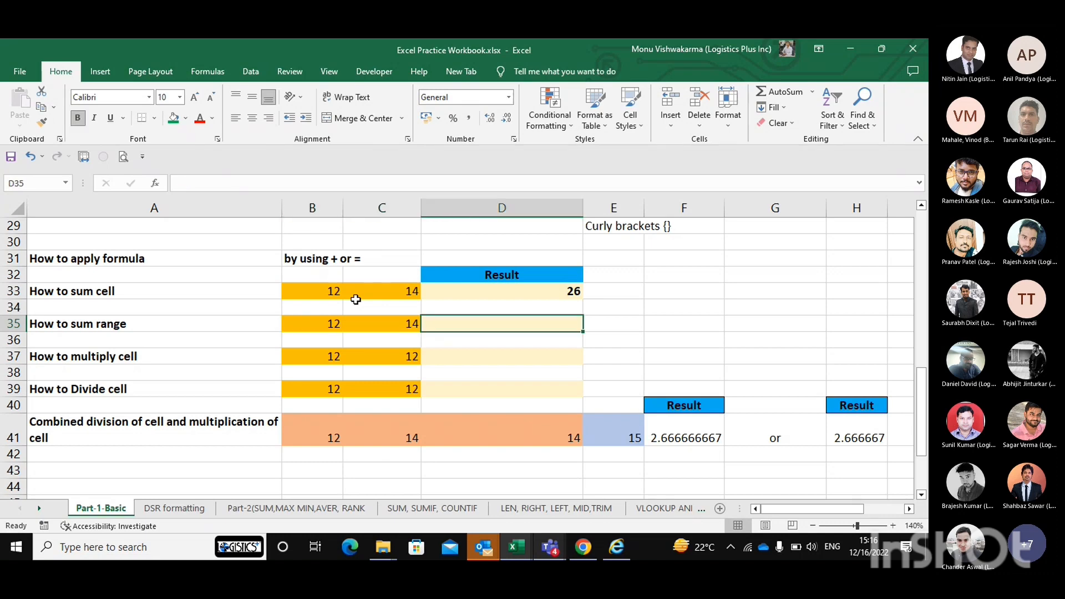
key(Up)
key(Up)
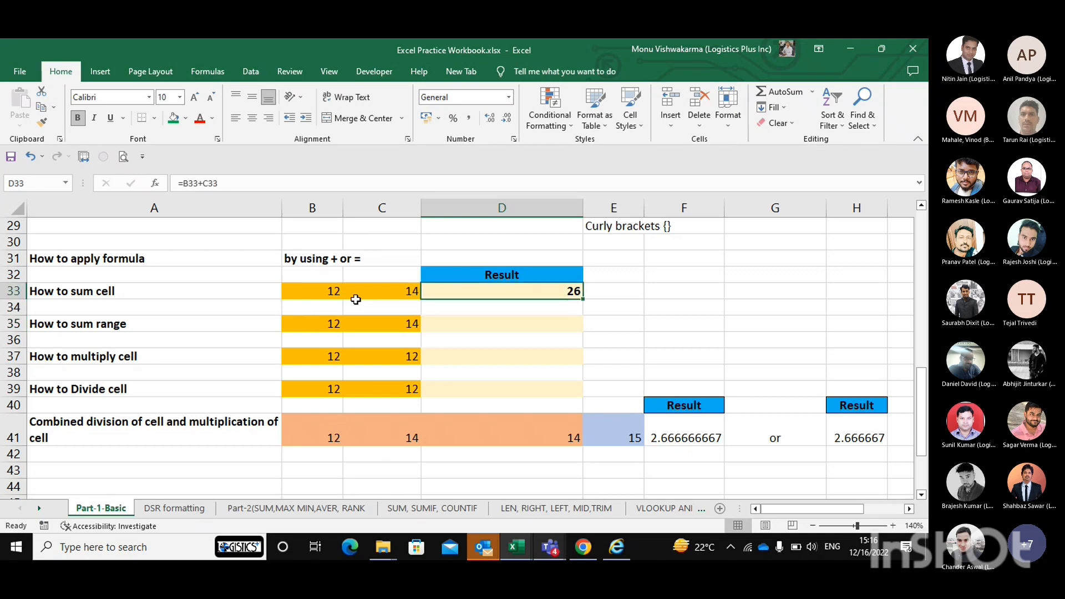
key(Down)
key(Down)
key(Left)
key(Left)
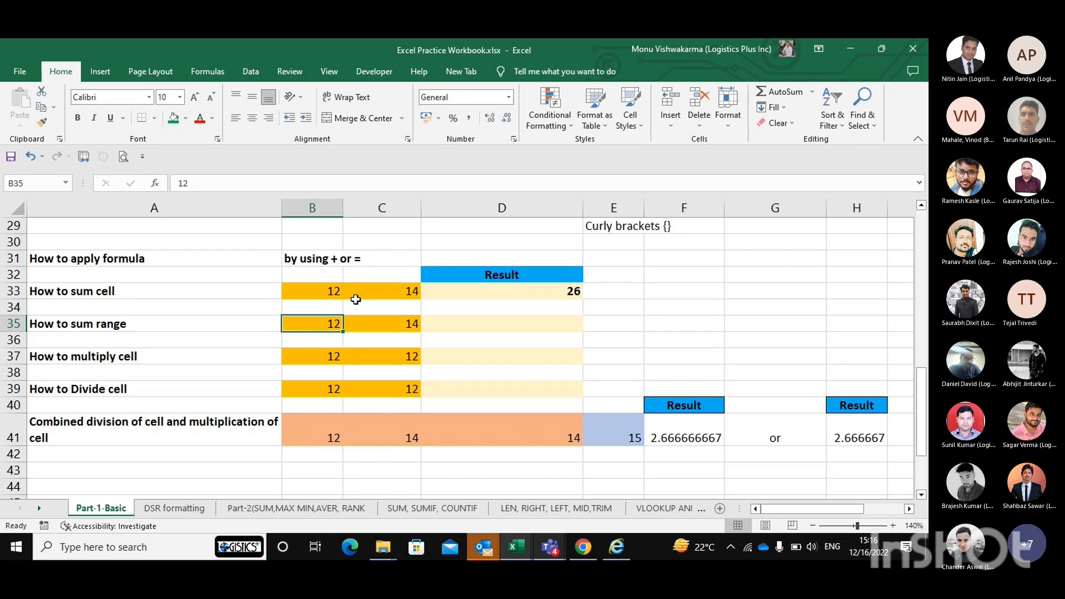
key(Right)
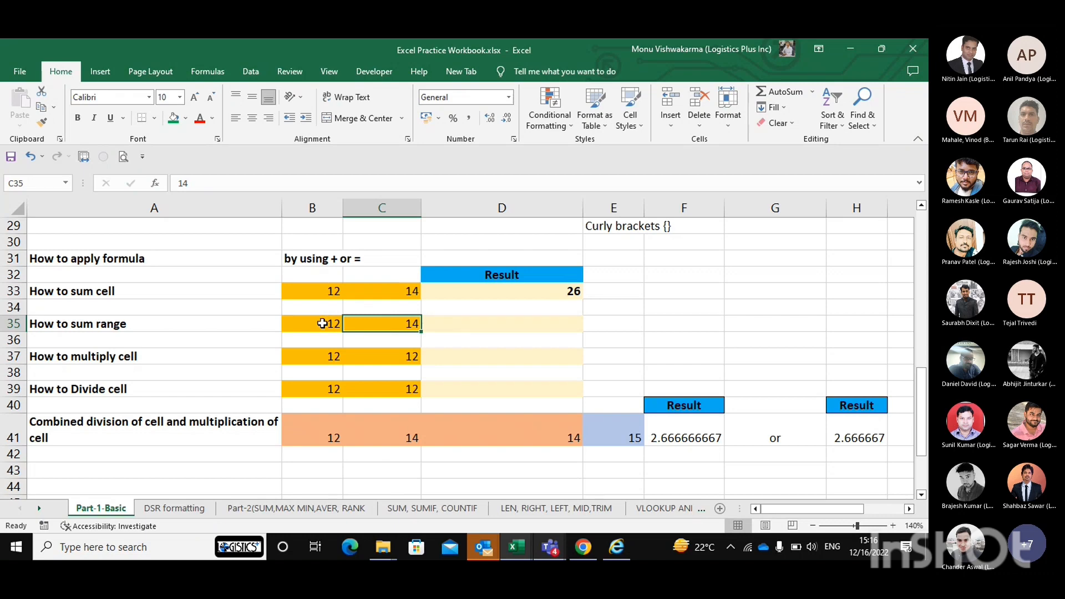
drag(311, 323, 373, 323)
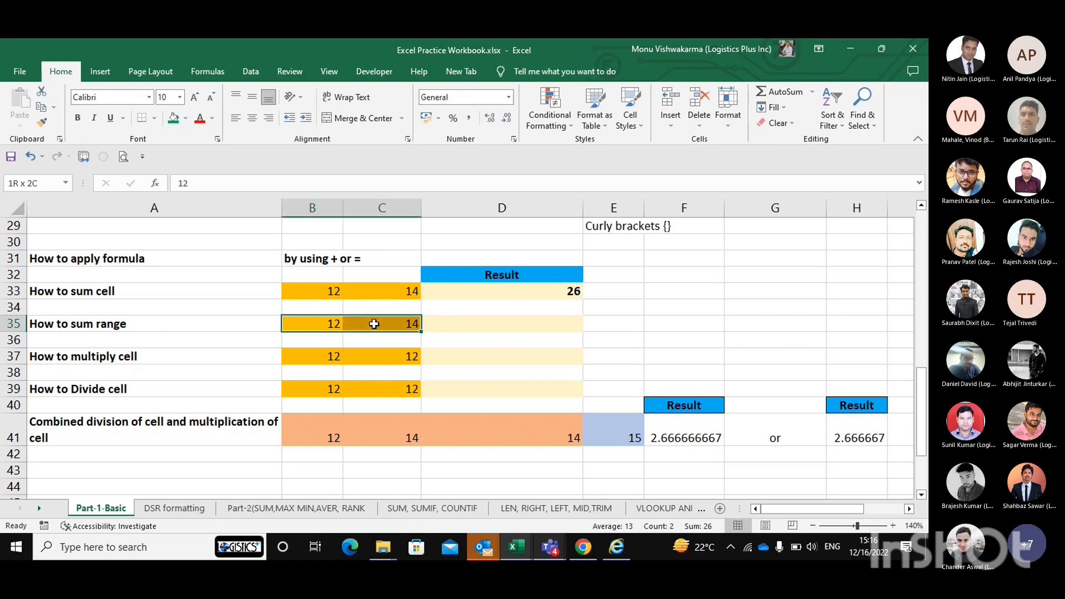
click(482, 329)
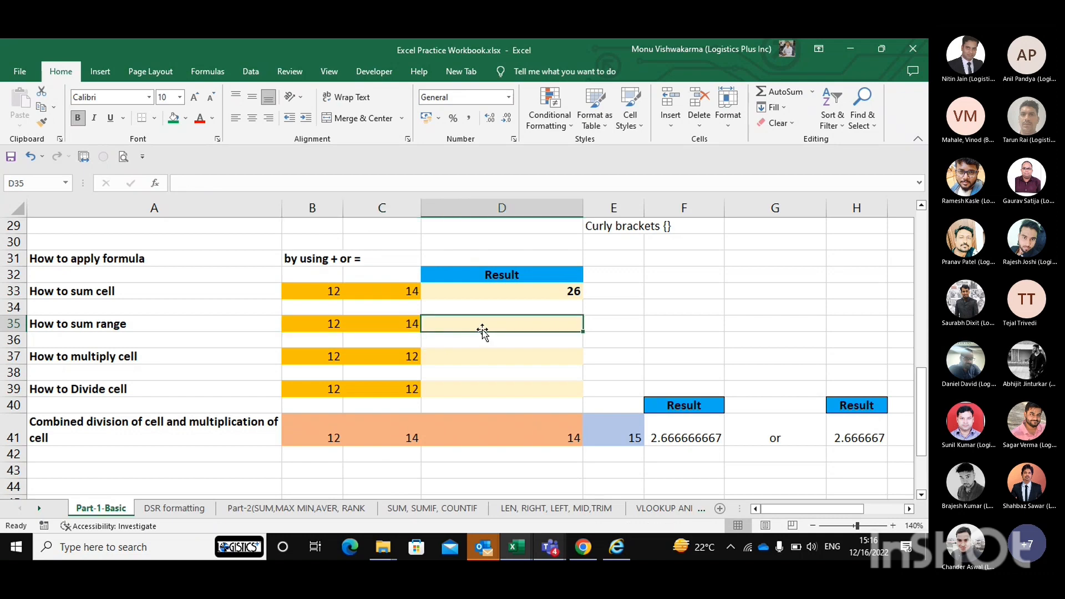
text(=)
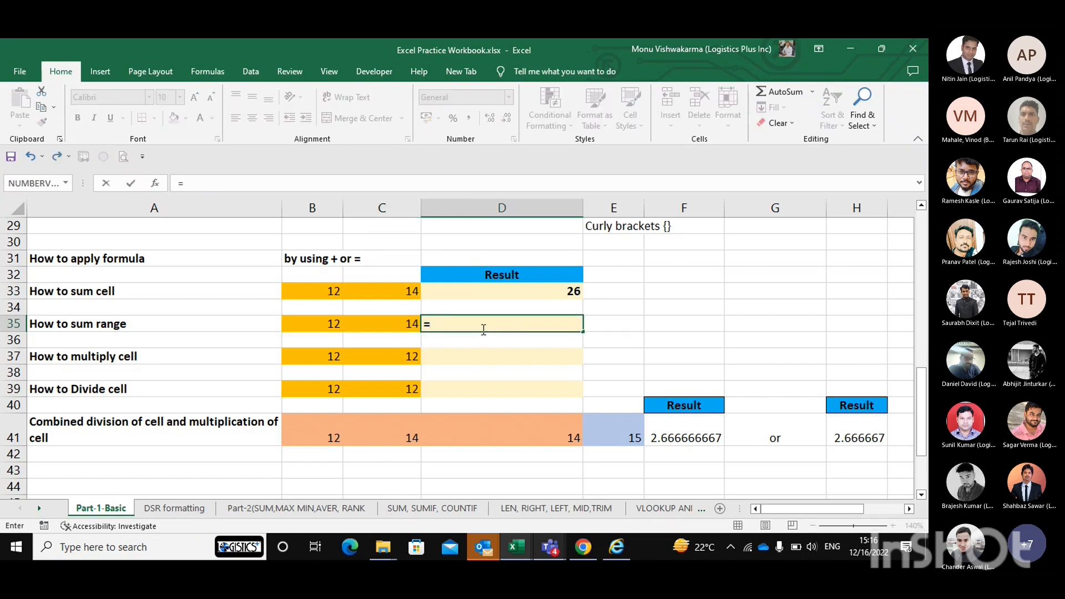
text(sum)
key(Tab)
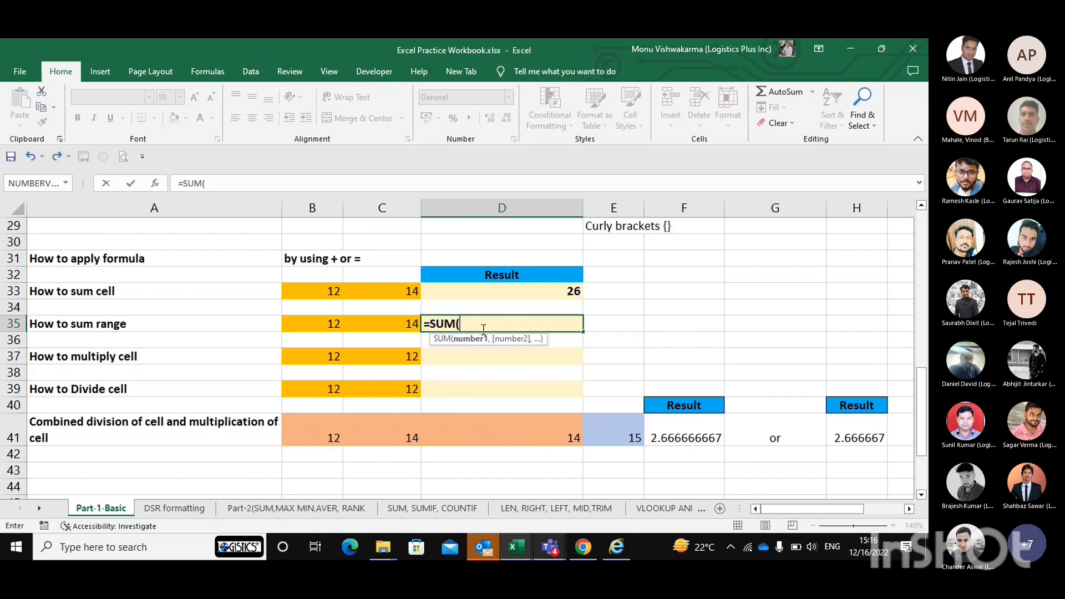
key(Left)
key(Left)
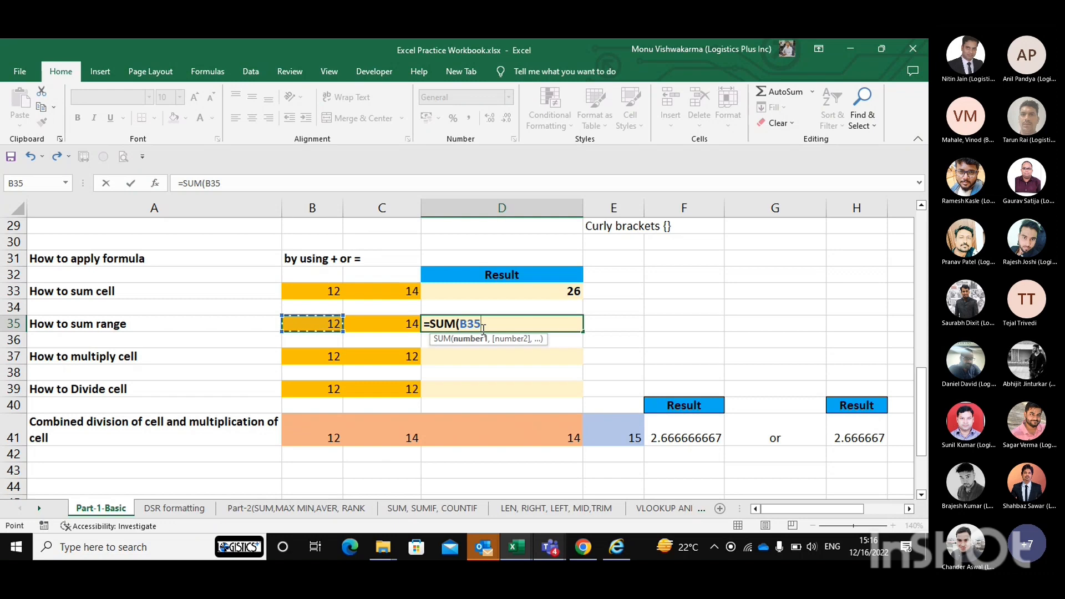
text(+)
key(Escape)
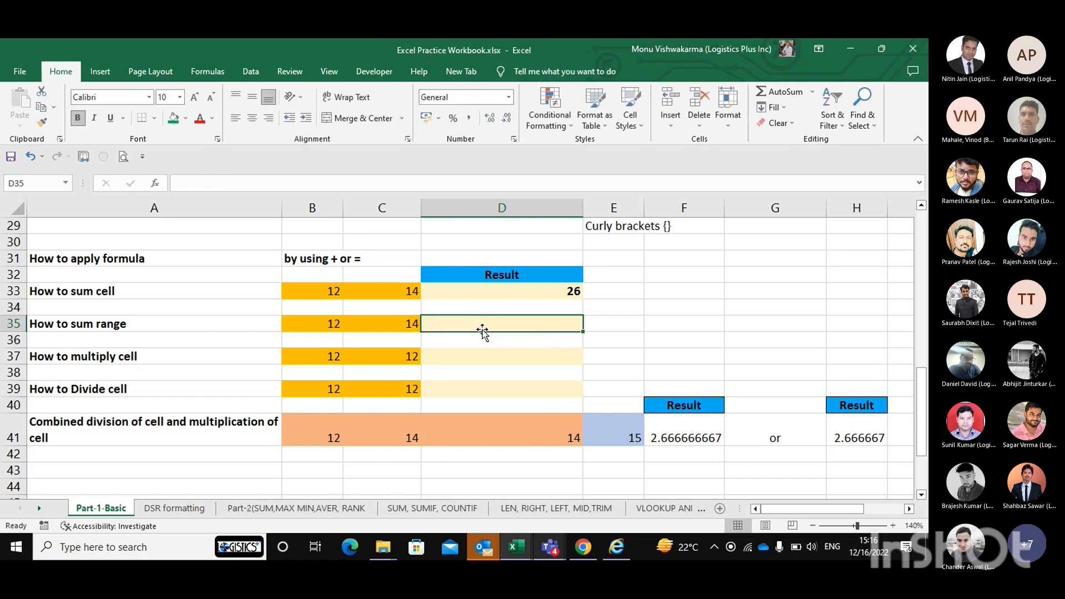
Step: Enter the formula =SUM(B35:C35) in result cell D35 of the "How to sum range" row
text(=sum)
key(Tab)
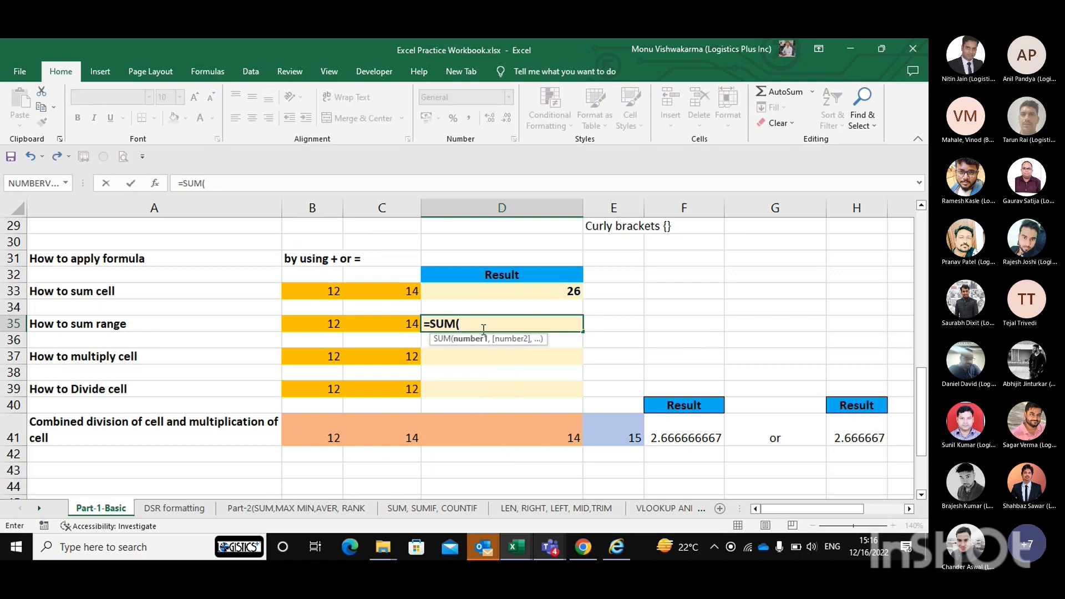
key(Left)
key(Left)
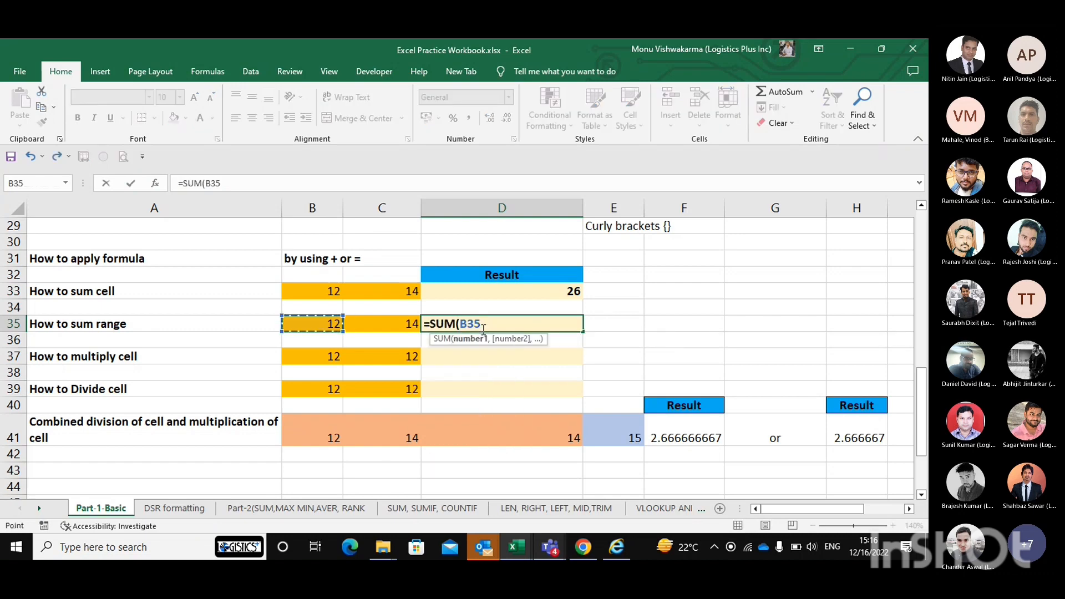
key(shift+Right)
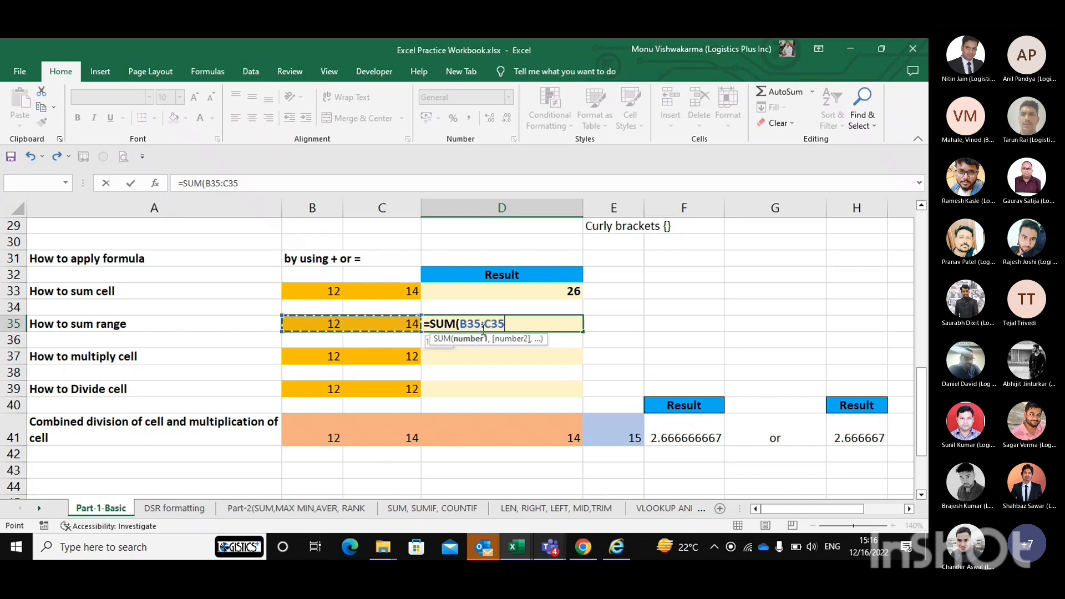
key(shift+Left)
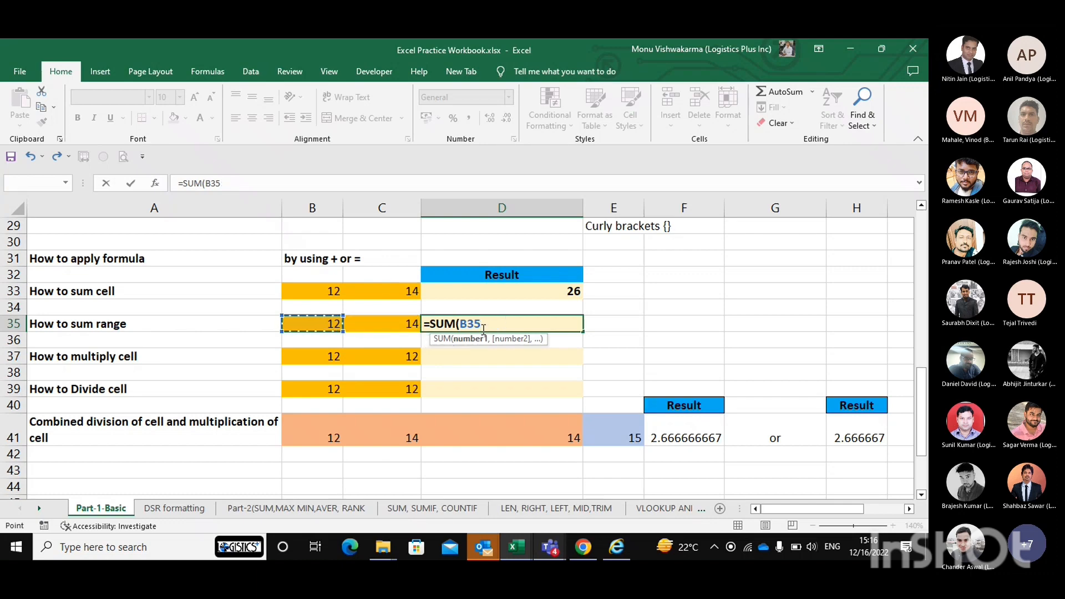
key(shift+Right)
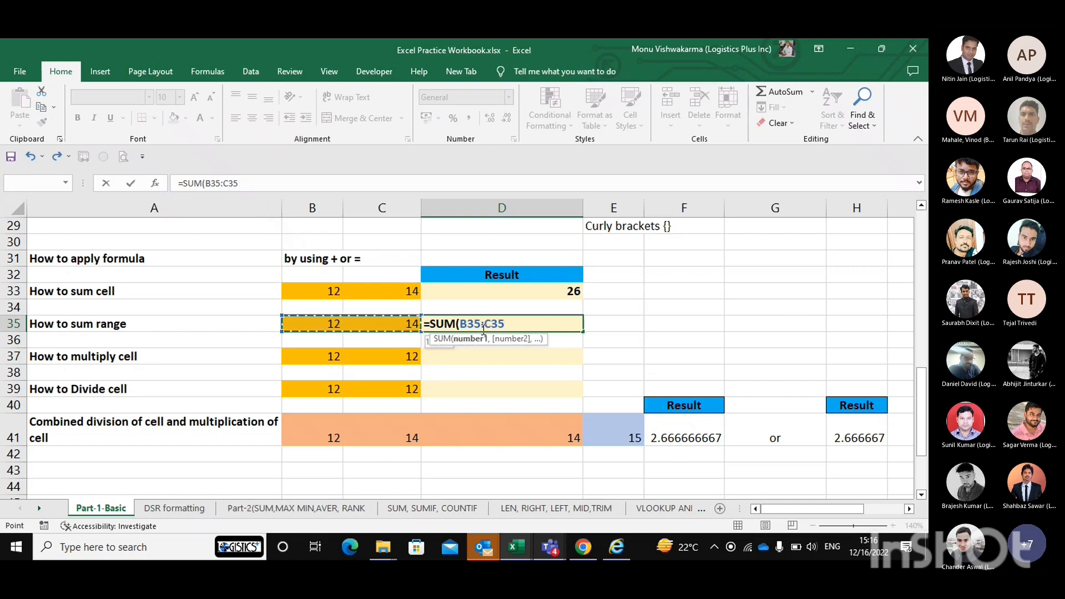
key(shift+Left)
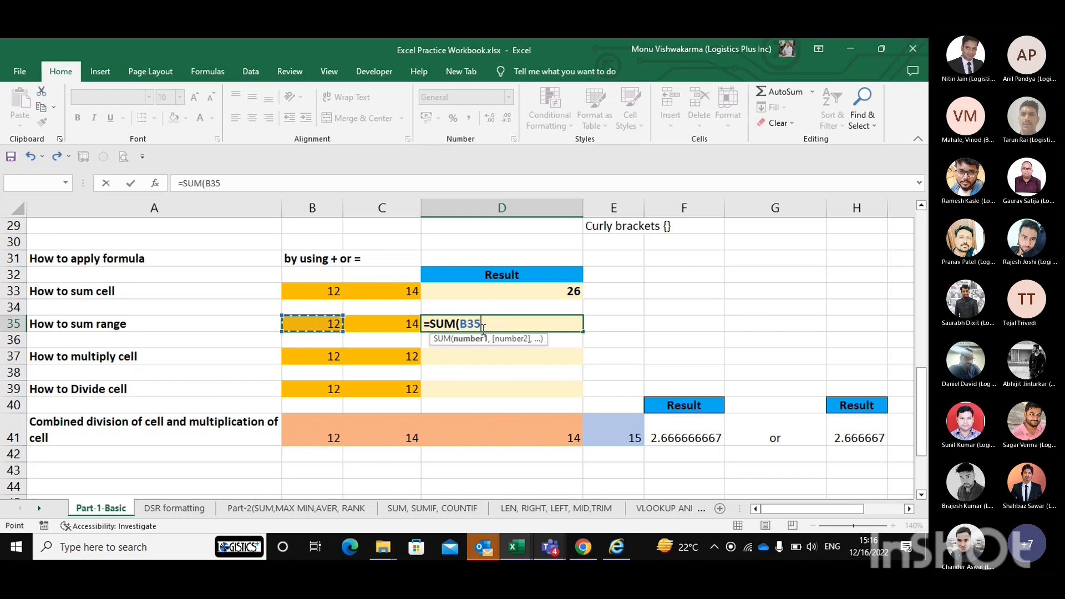
key(shift+Right)
key(shift+Left)
key(shift+Right)
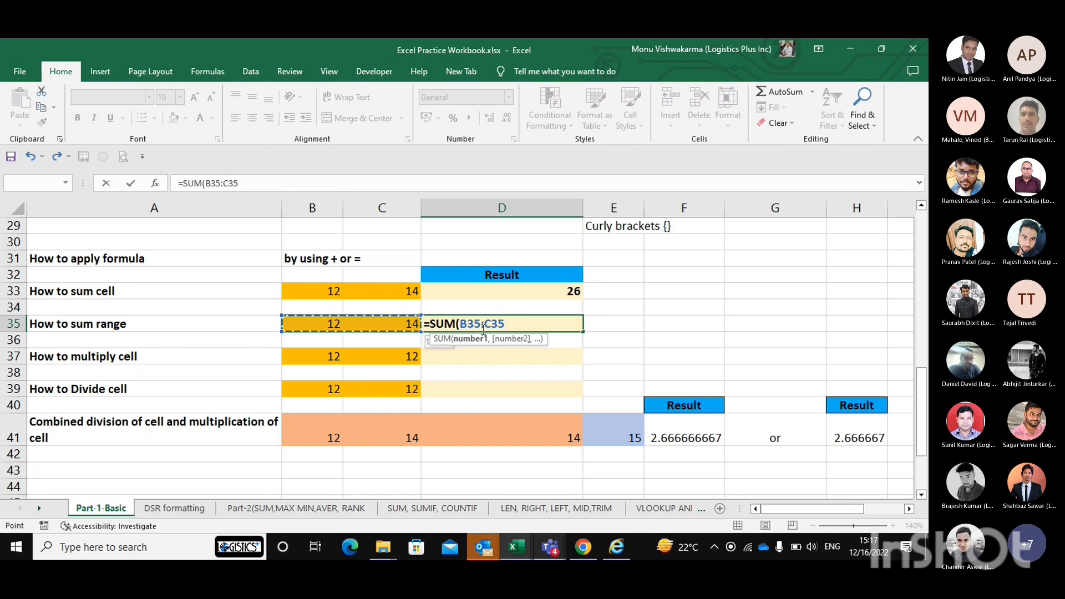
text())
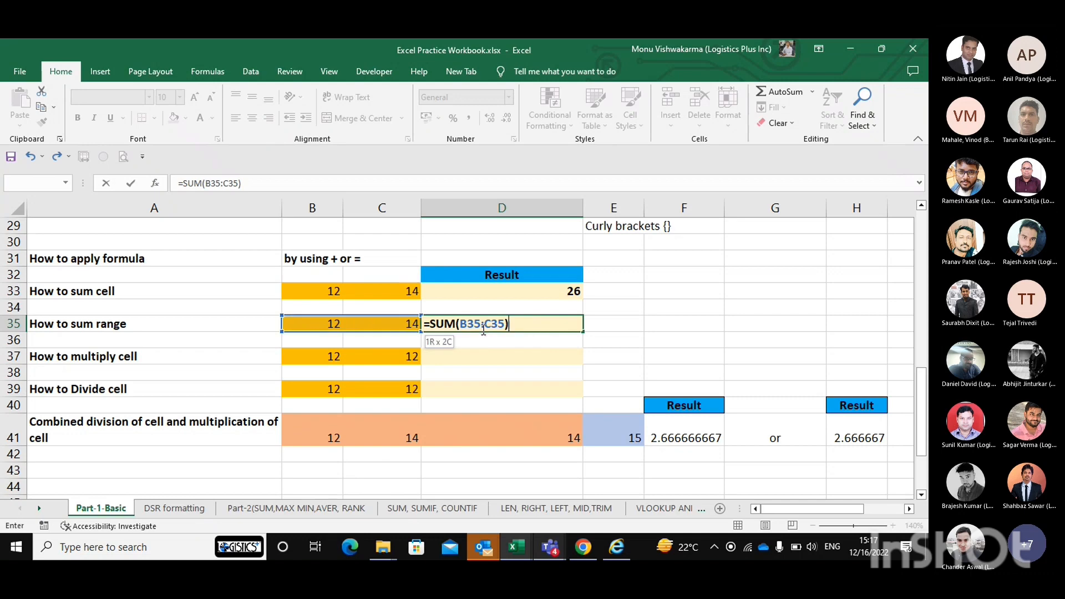
key(Return)
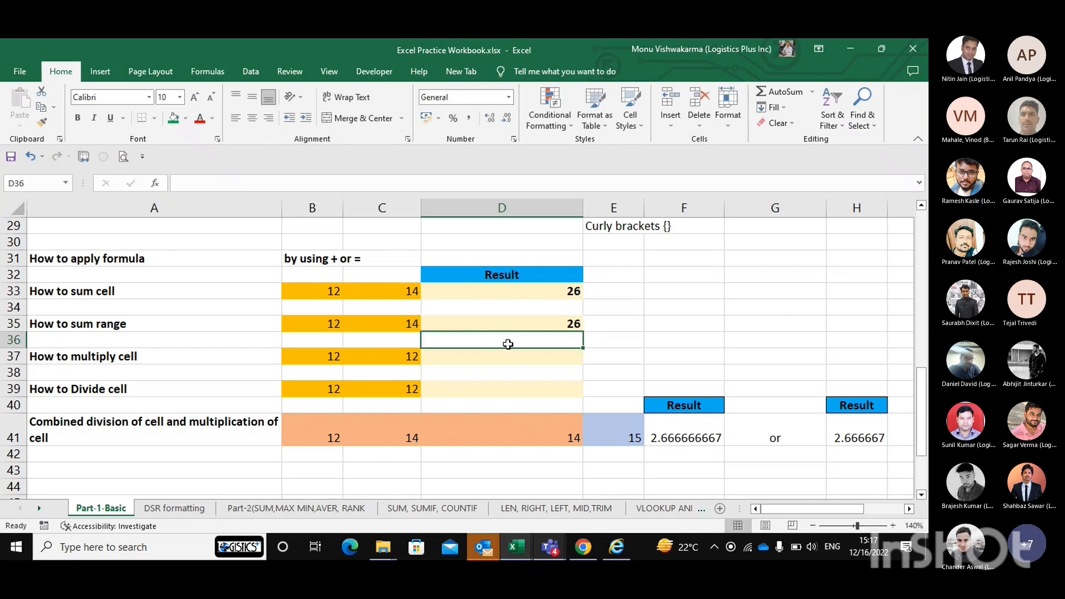
scroll(505, 345, down, 1)
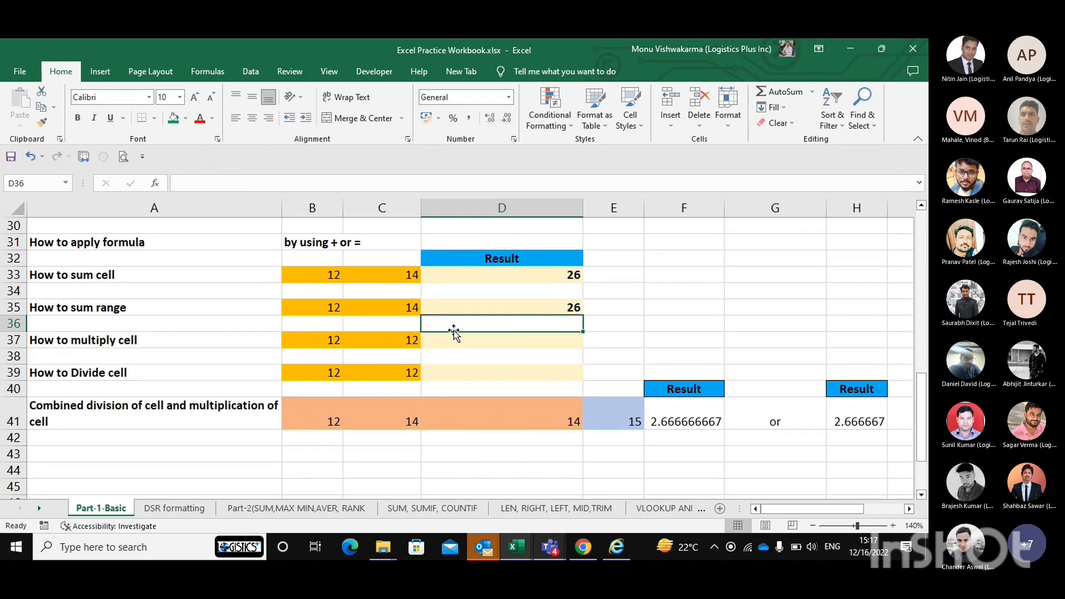
Step: Look up the operators in the mathematical sign list in B27, returning to result cell D37 of the "How to multiply cell" row
click(445, 348)
scroll(446, 348, up, 3)
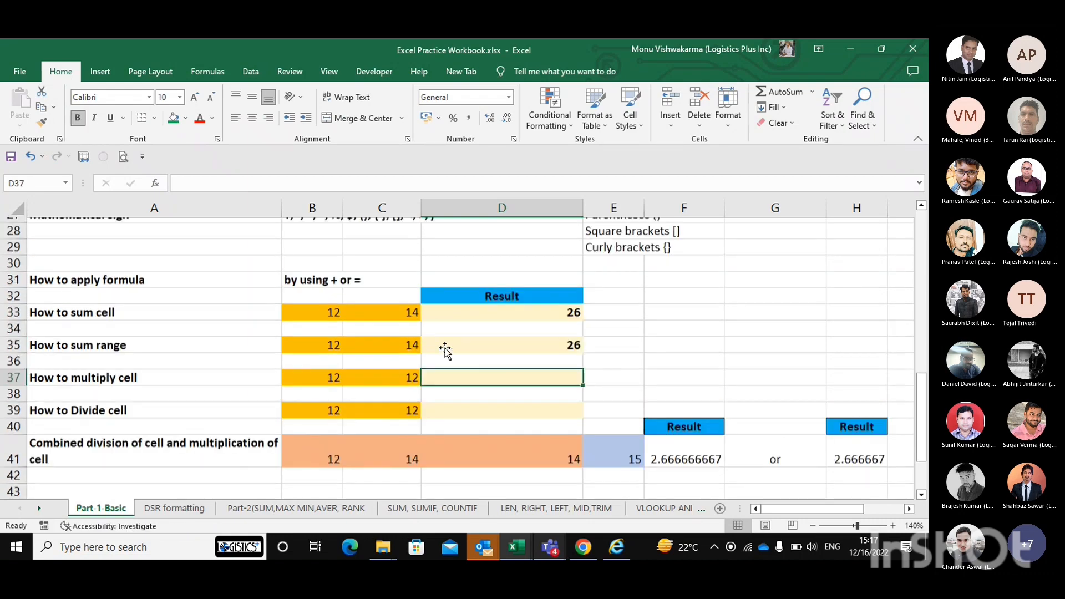
scroll(399, 372, down, 1)
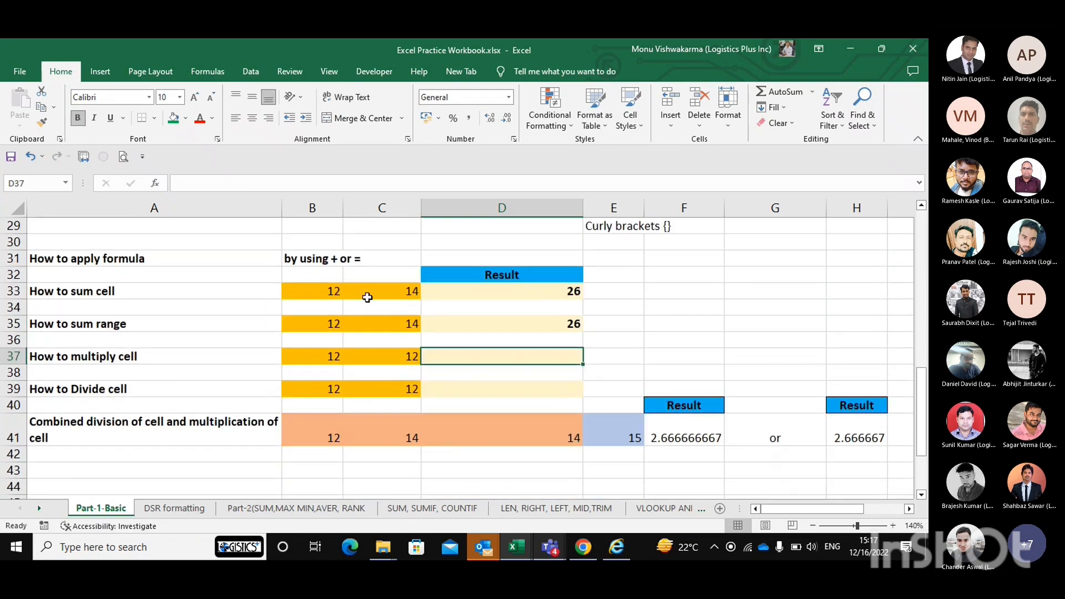
scroll(366, 296, up, 2)
click(318, 259)
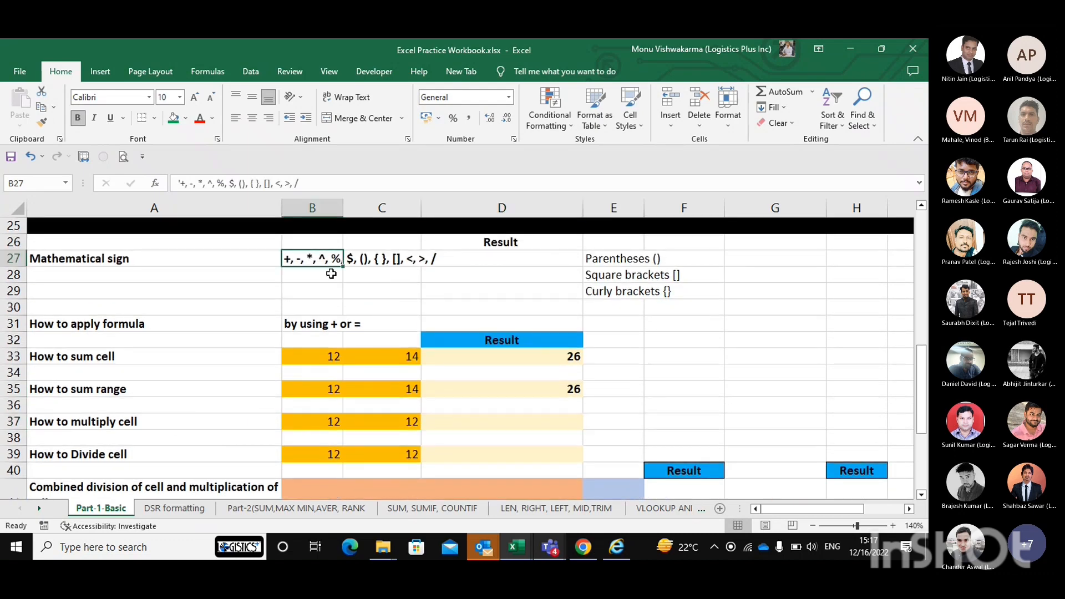
scroll(365, 333, down, 1)
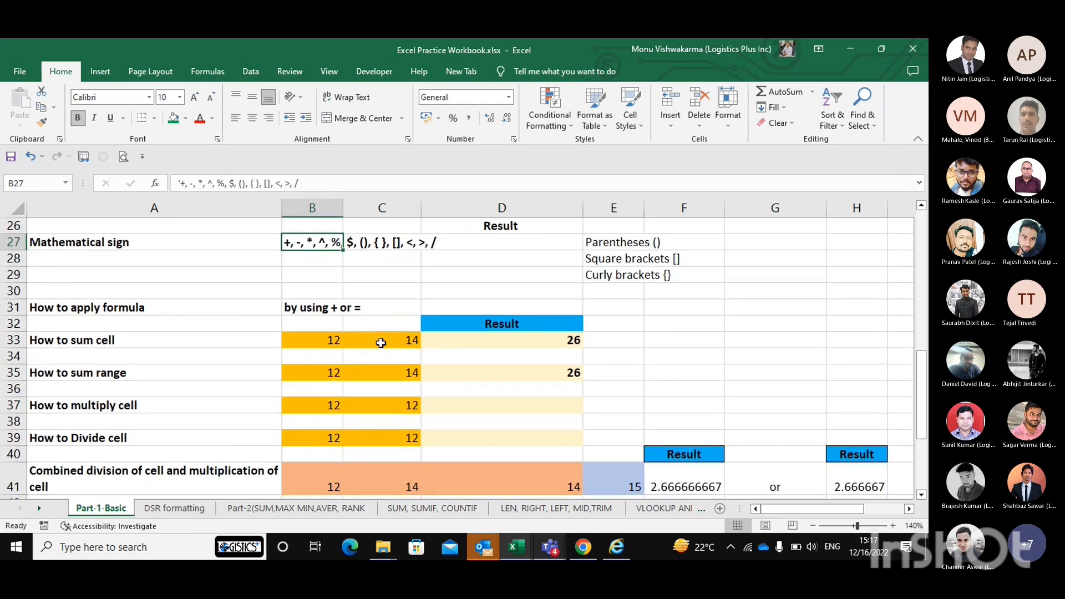
scroll(444, 388, down, 1)
click(497, 383)
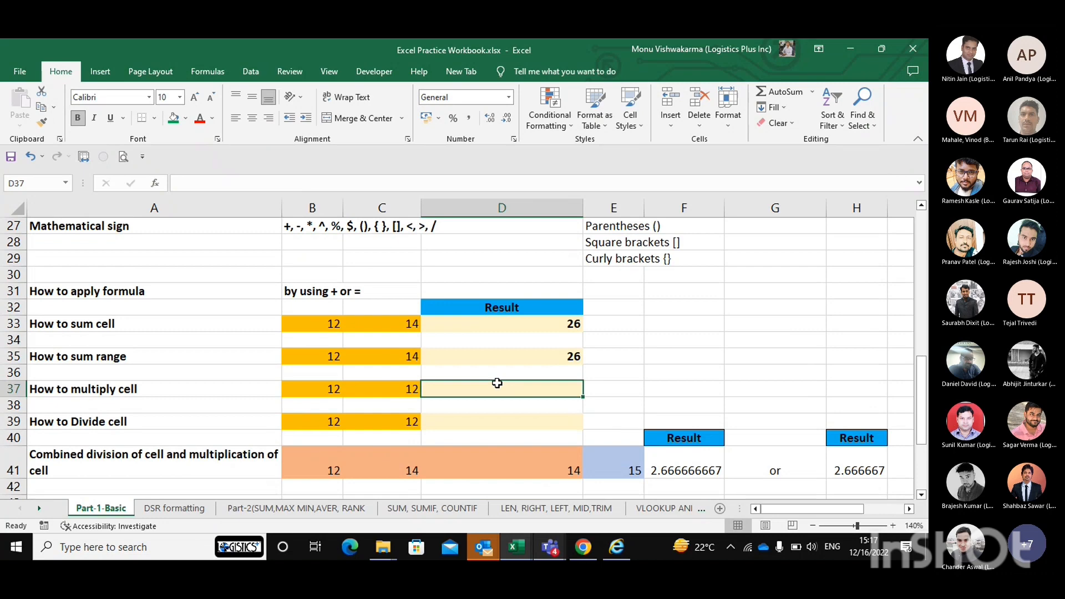
Step: Go over the input cells B37 and C37 of the "How to multiply cell" exercise, ending on result cell D37
scroll(392, 409, down, 1)
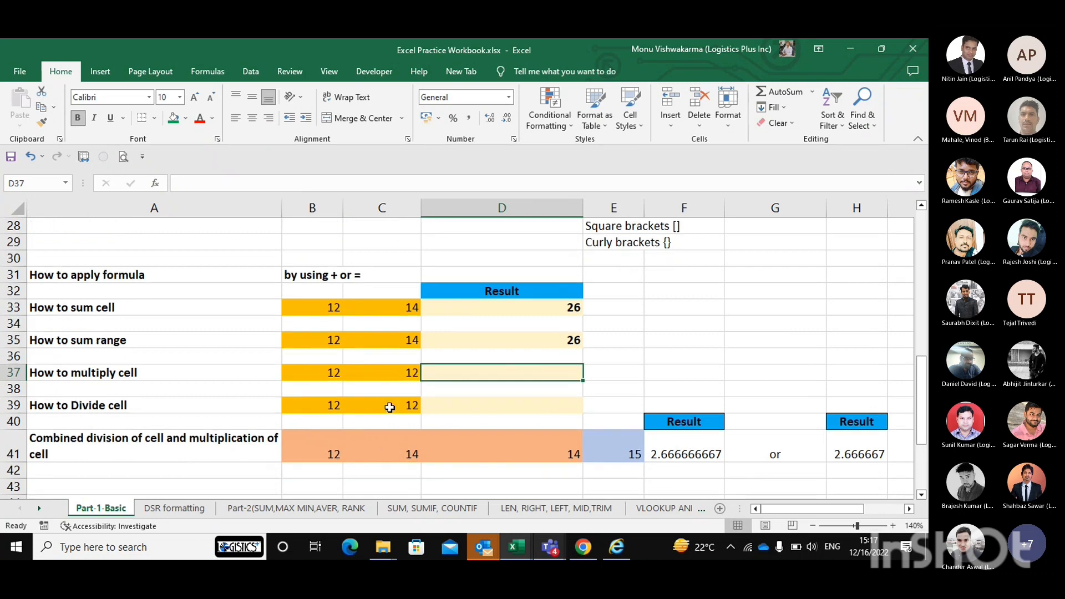
scroll(268, 381, down, 1)
scroll(268, 382, up, 1)
key(Left)
key(Left)
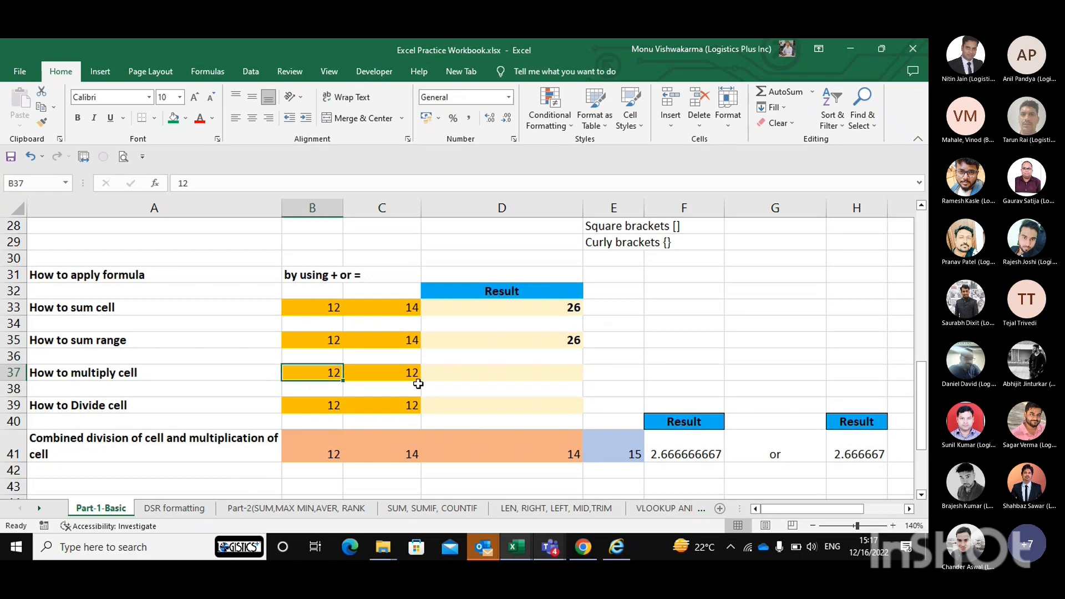
key(Right)
key(Left)
key(Right)
key(Right)
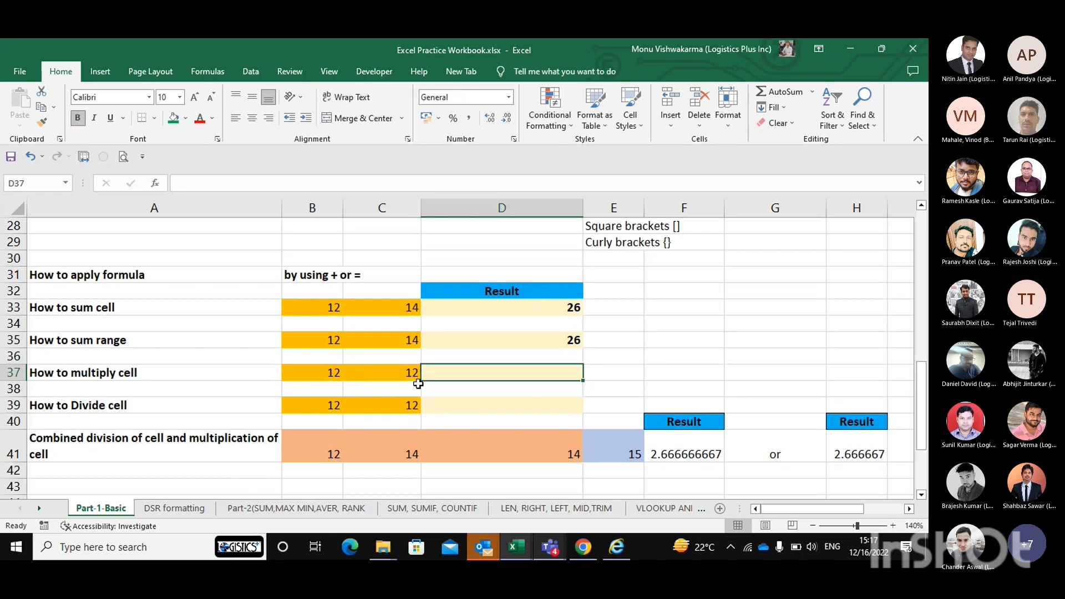
scroll(418, 384, up, 2)
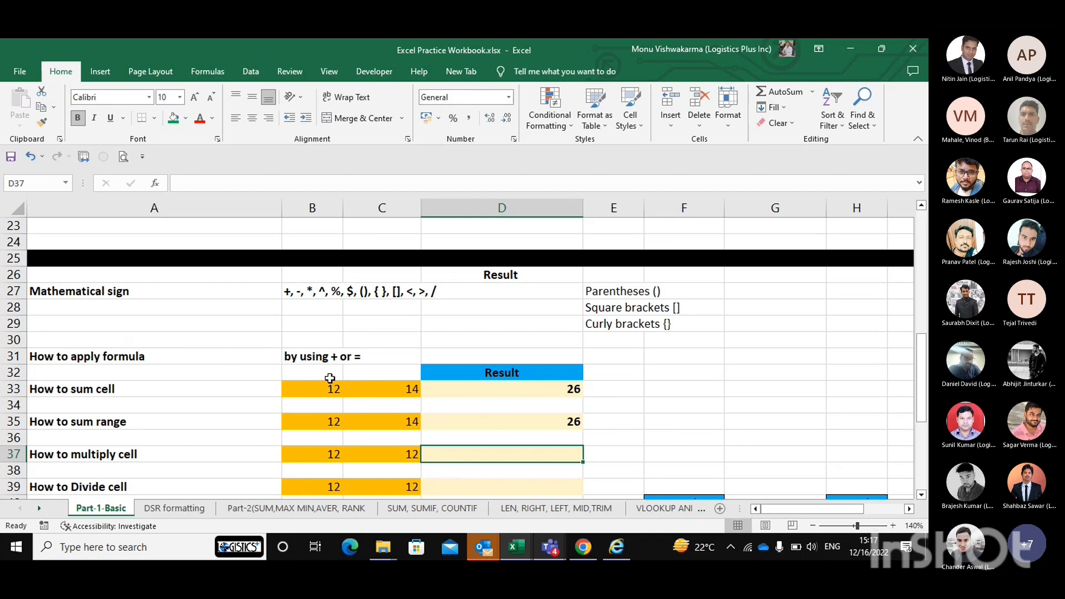
scroll(335, 414, down, 2)
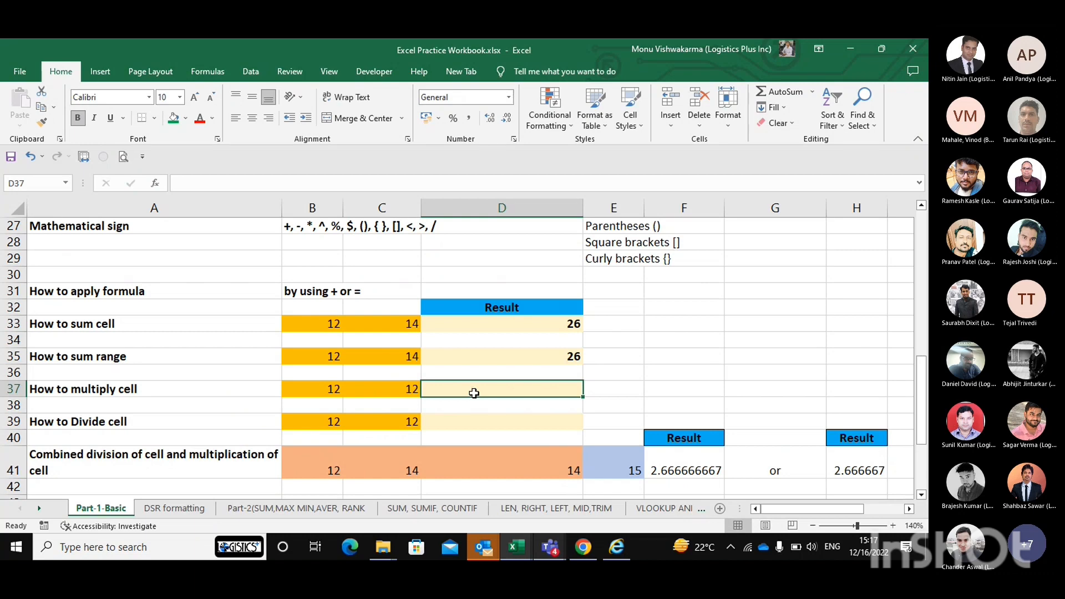
Step: Enter the formula =B37*C37 in result cell D37 of the "How to multiply cell" row
text(=)
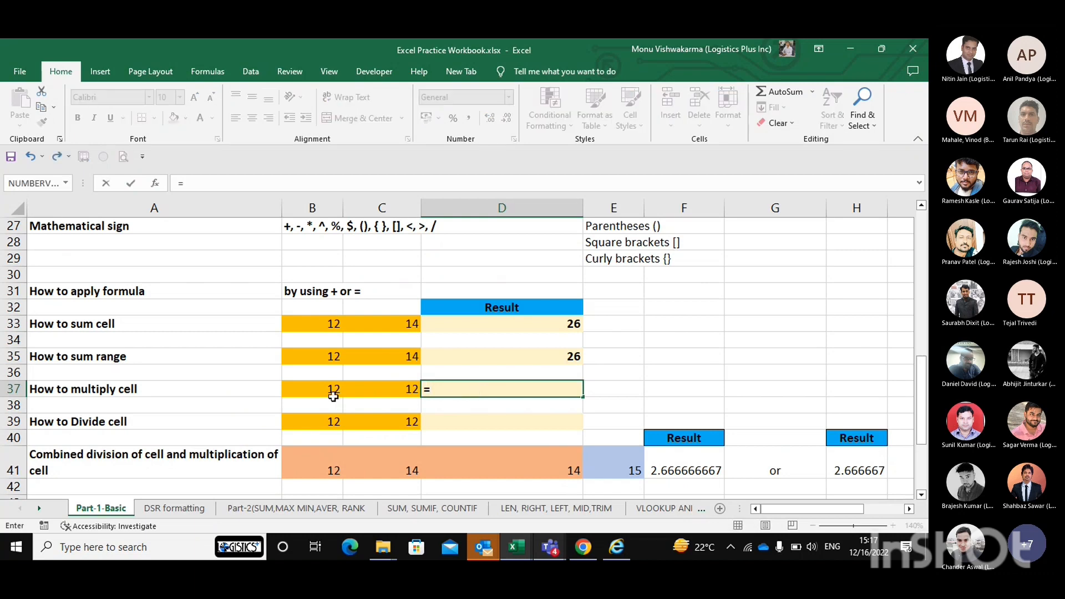
key(Left)
key(Left)
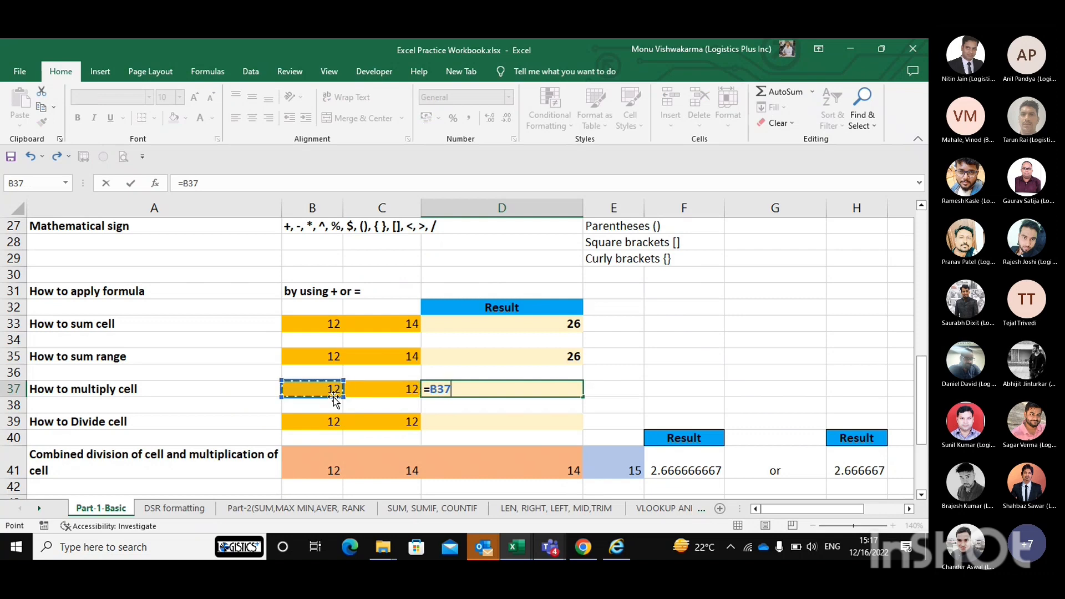
text(*)
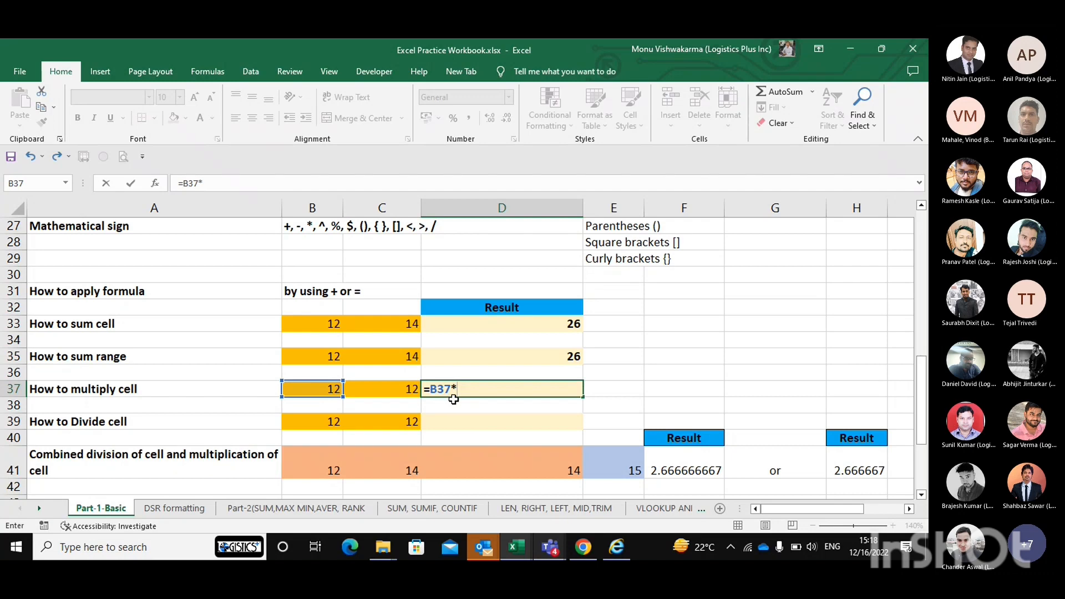
key(Left)
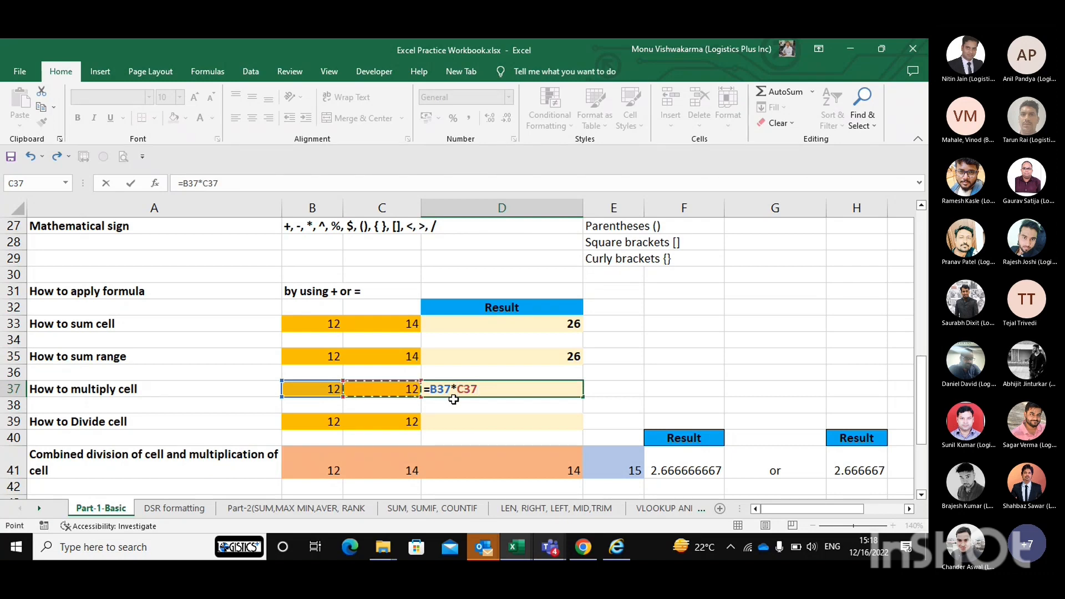
key(ctrl+Return)
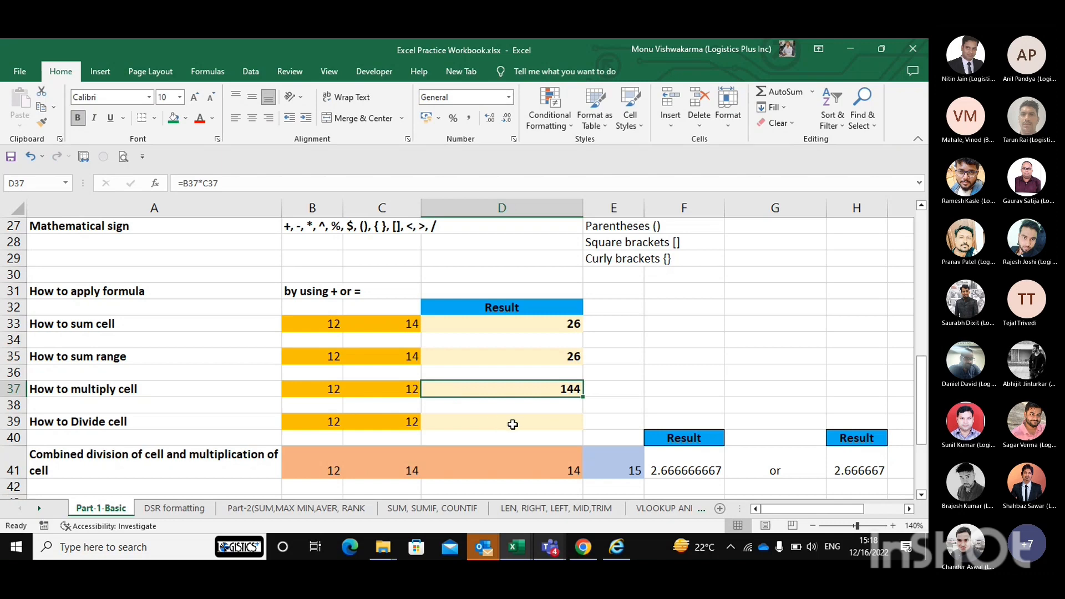
Step: Enter the formula =B39/C39 in result cell D39 of the "How to Divide cell" row
scroll(511, 423, down, 2)
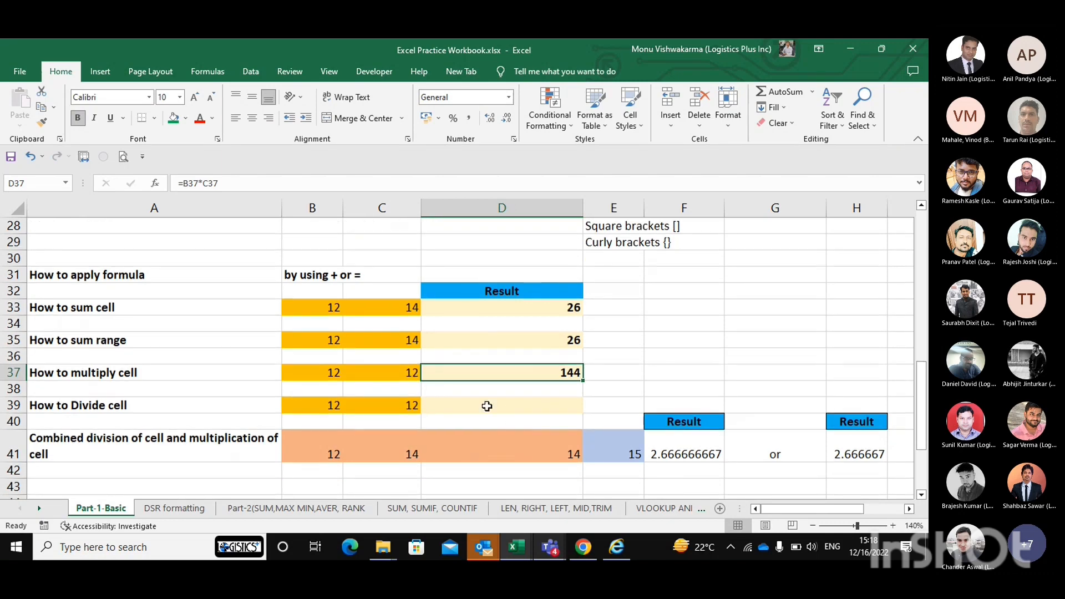
click(467, 393)
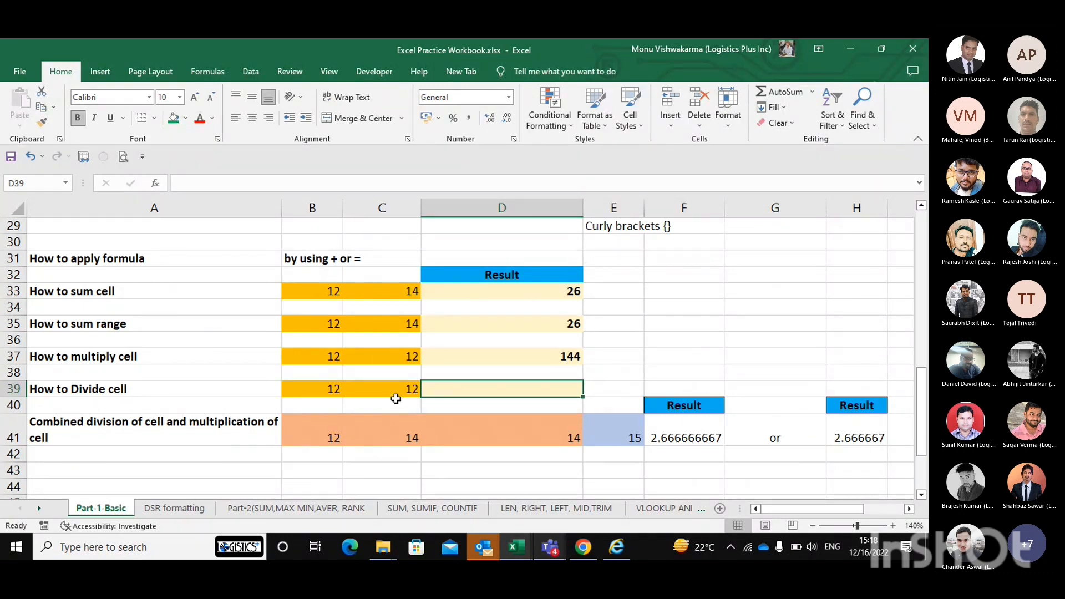
text(=)
key(Left)
key(Left)
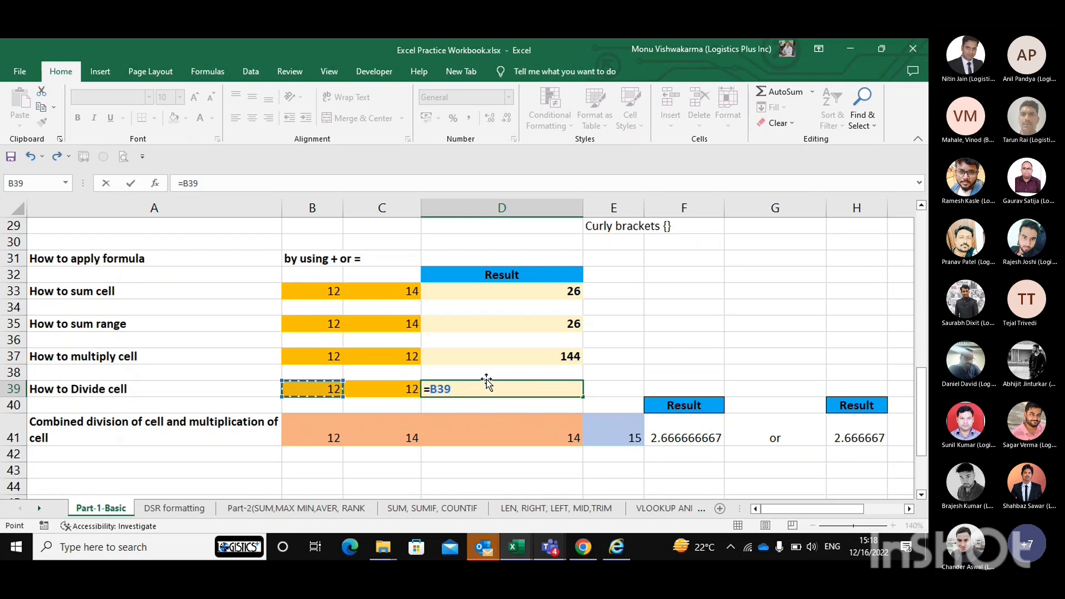
text(/)
key(Left)
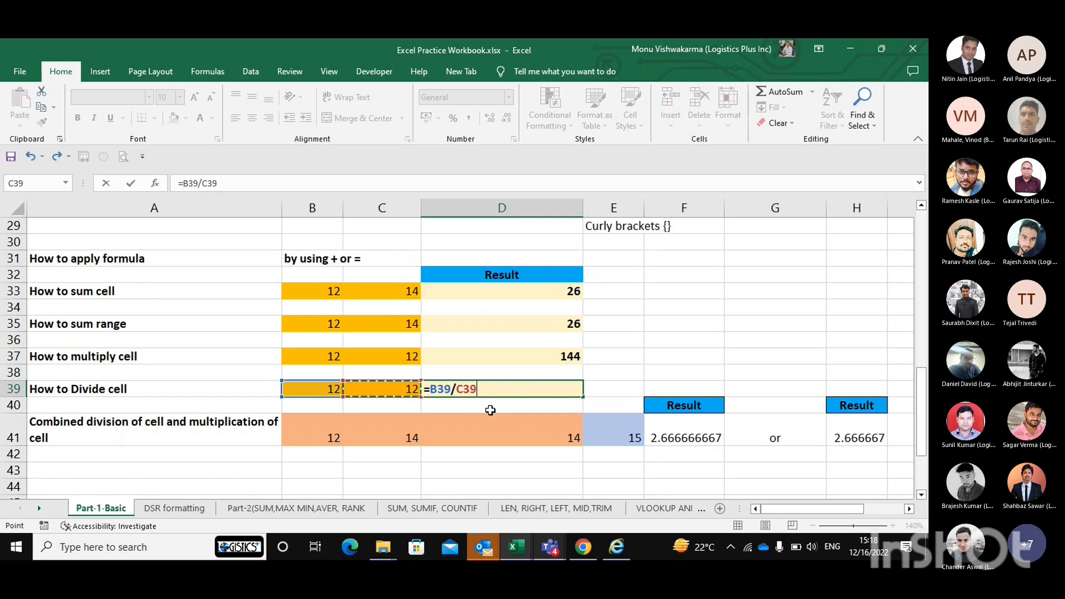
key(ctrl+Return)
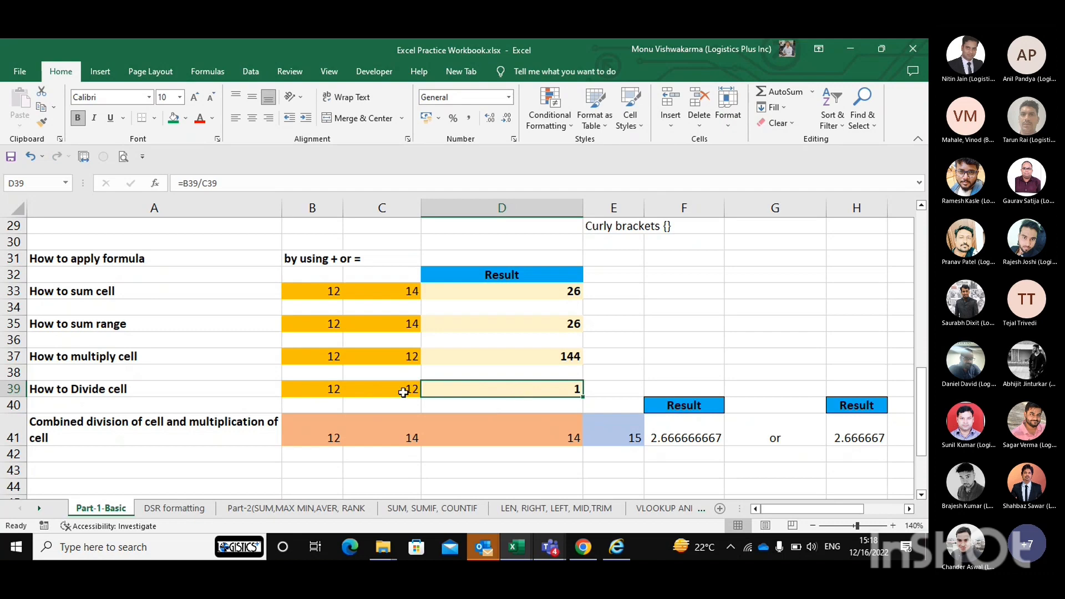
Step: Review the mathematical sign list and the input cells B41 and C41 of the combined division and multiplication exercise
scroll(436, 406, down, 1)
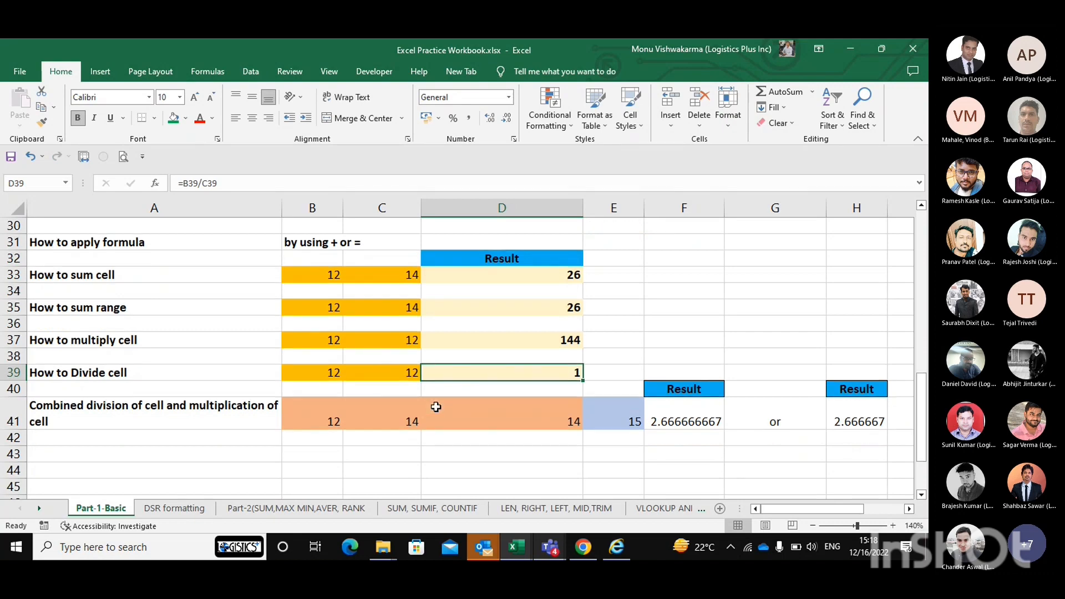
scroll(434, 406, up, 3)
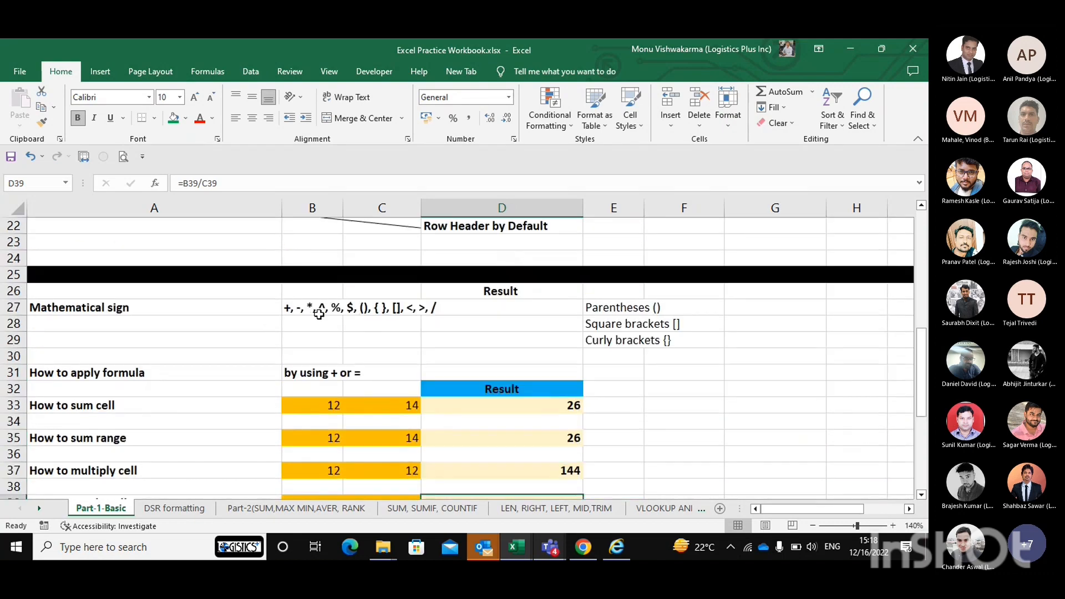
scroll(380, 397, down, 2)
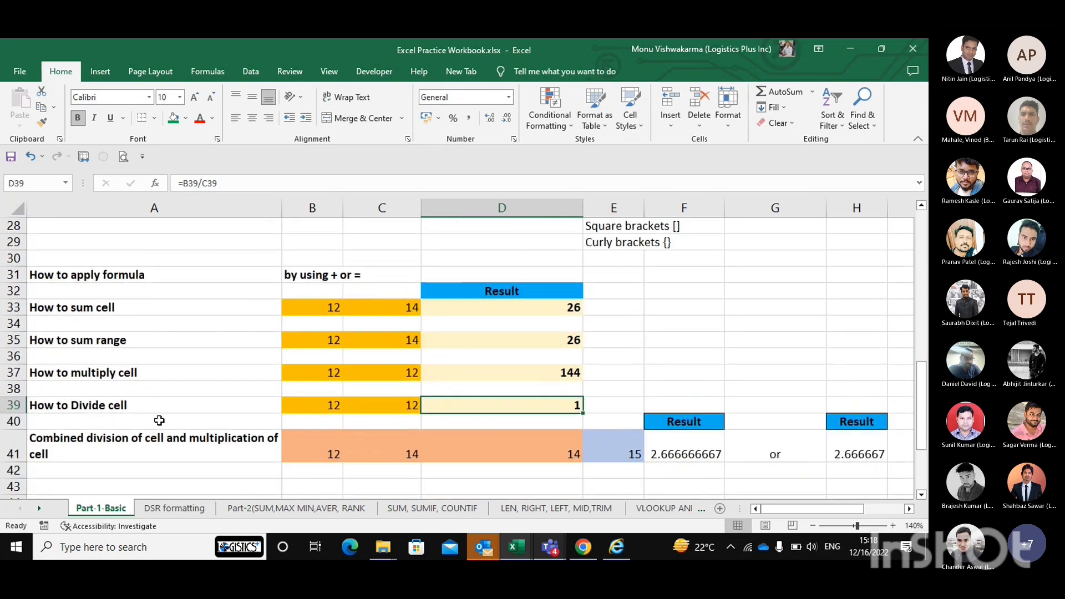
scroll(159, 417, down, 1)
click(309, 394)
scroll(309, 396, down, 1)
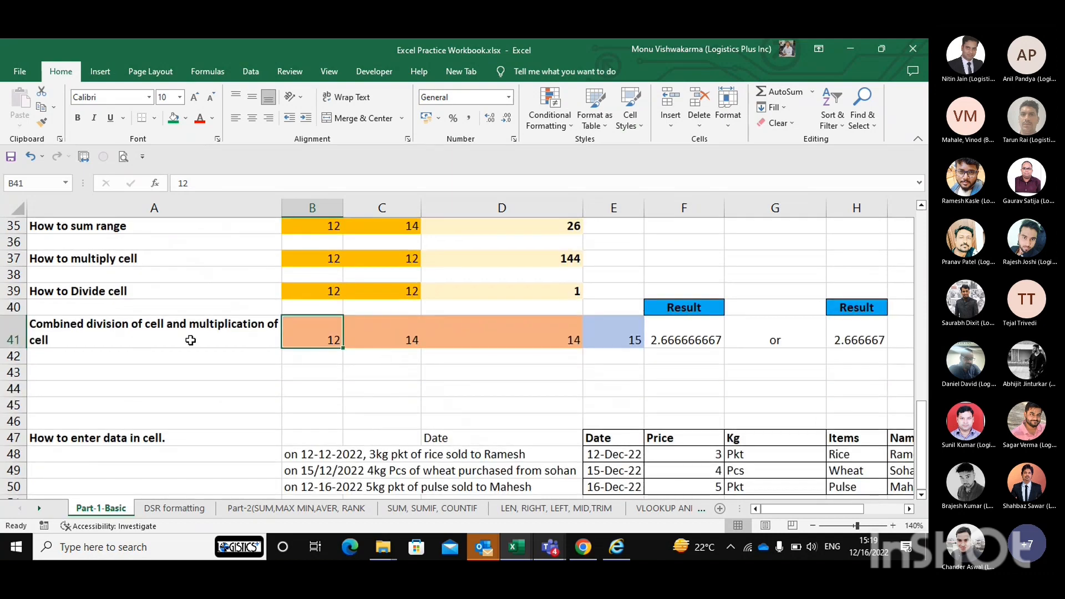
click(391, 335)
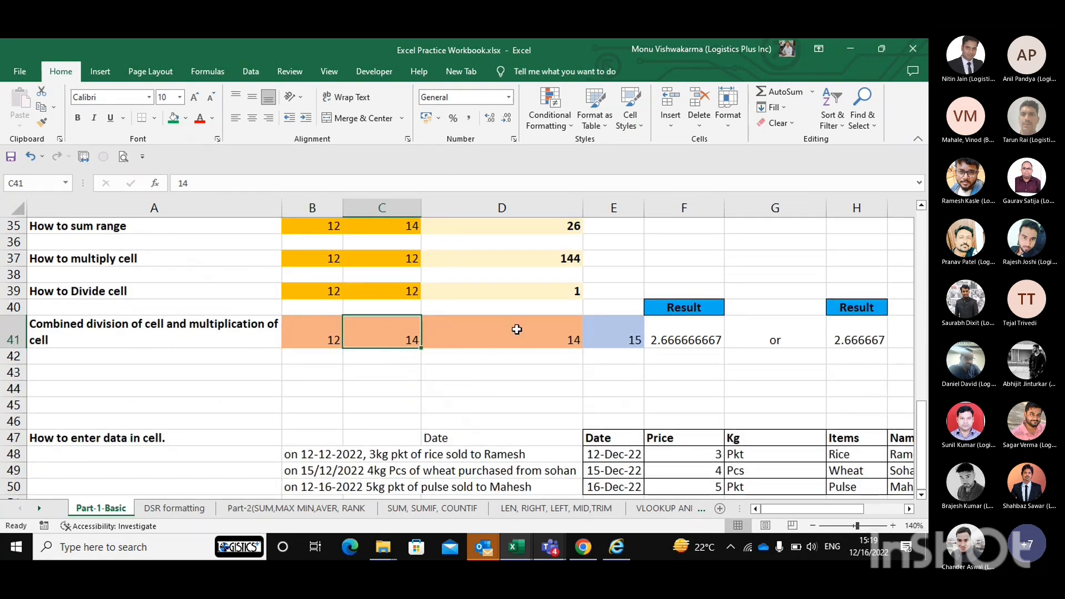
scroll(521, 329, up, 1)
scroll(521, 330, right, 1)
scroll(488, 355, left, 1)
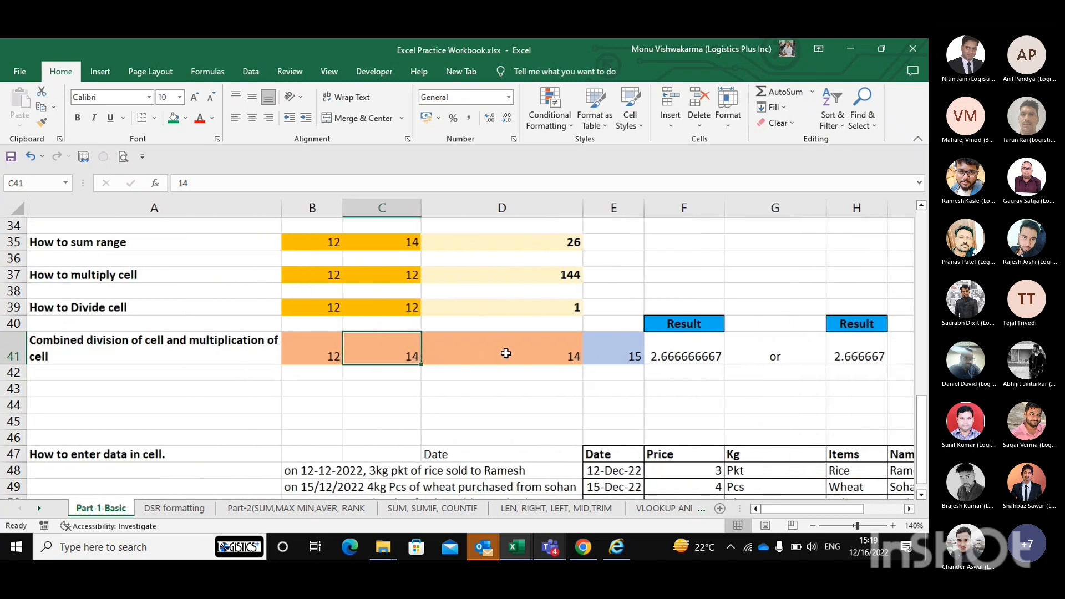
Step: Examine the existing formula in F41 against its inputs, the range B41:D41 and the divisor in E41
click(709, 348)
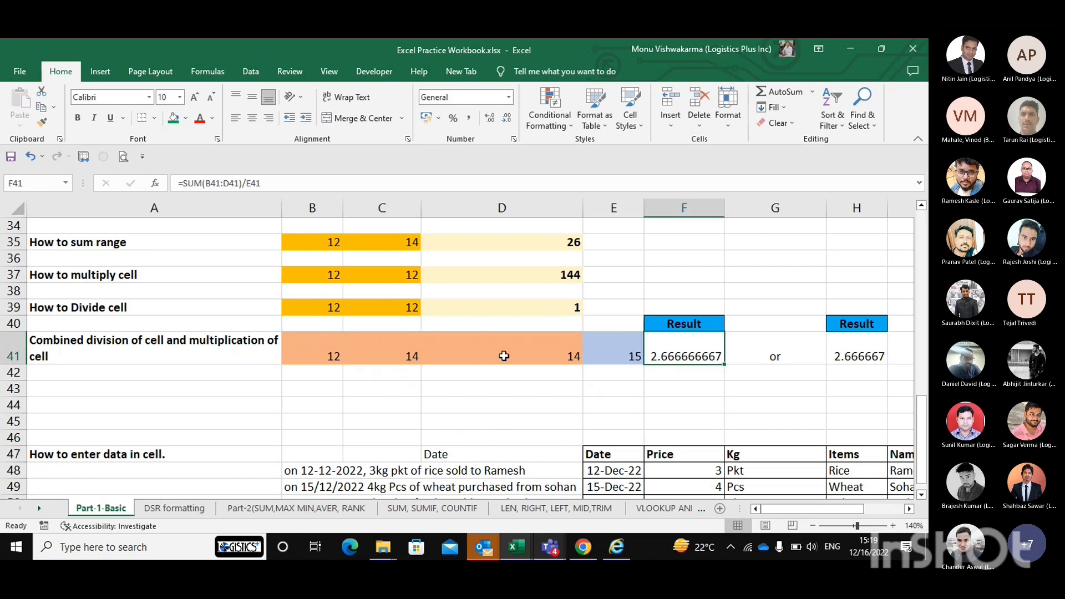
click(333, 354)
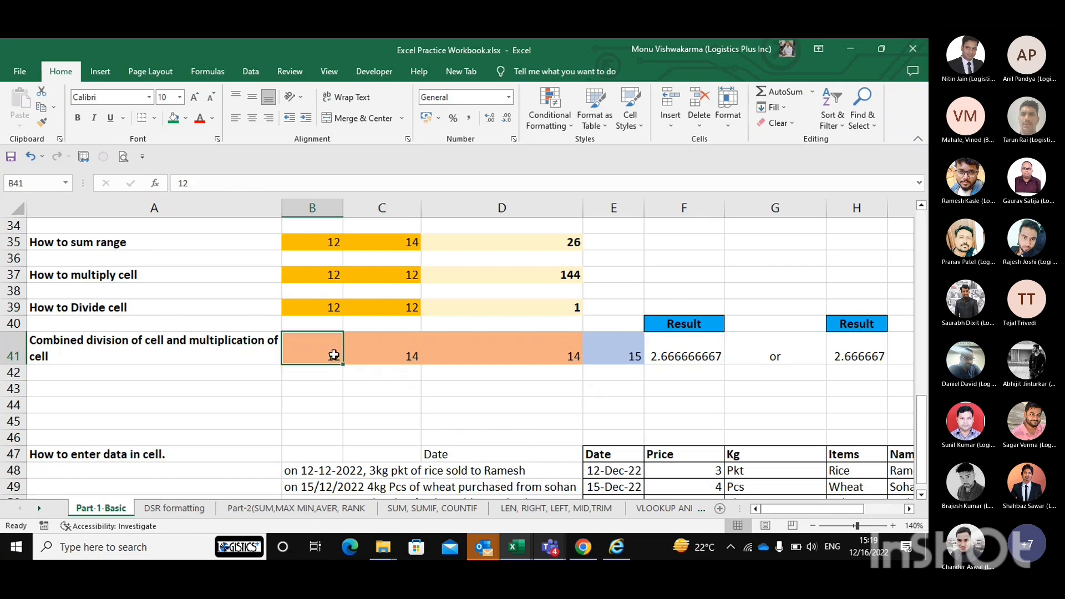
click(436, 346)
key(Left)
key(Left)
key(Right)
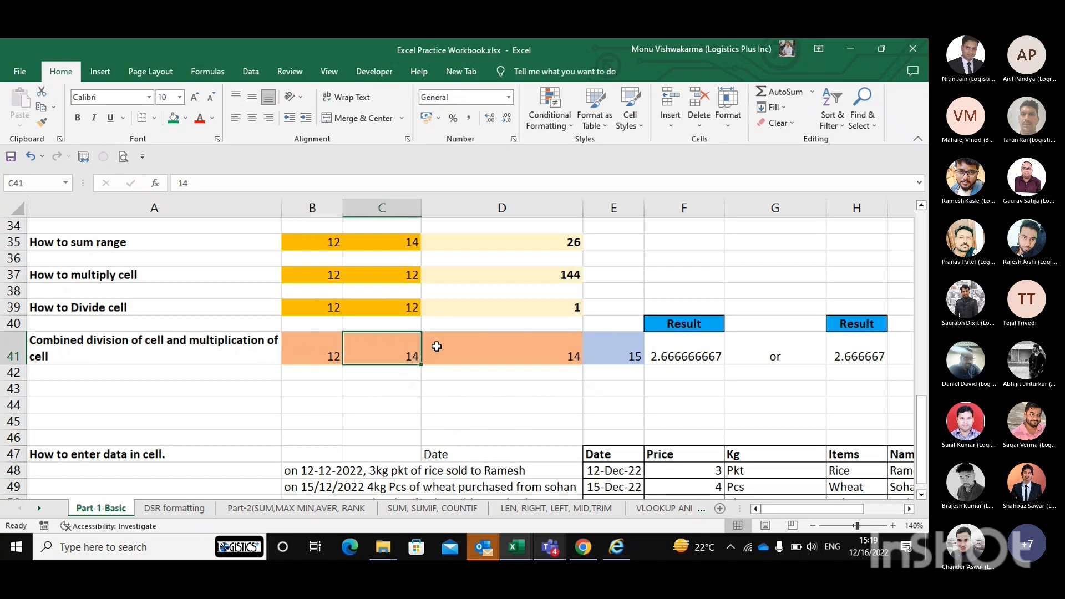
key(Left)
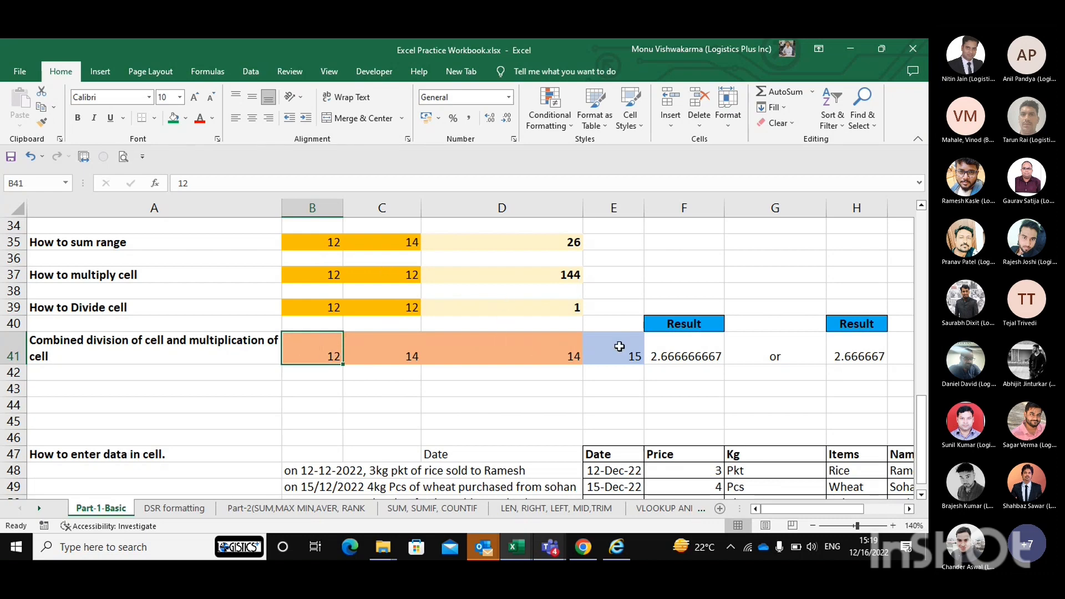
click(668, 354)
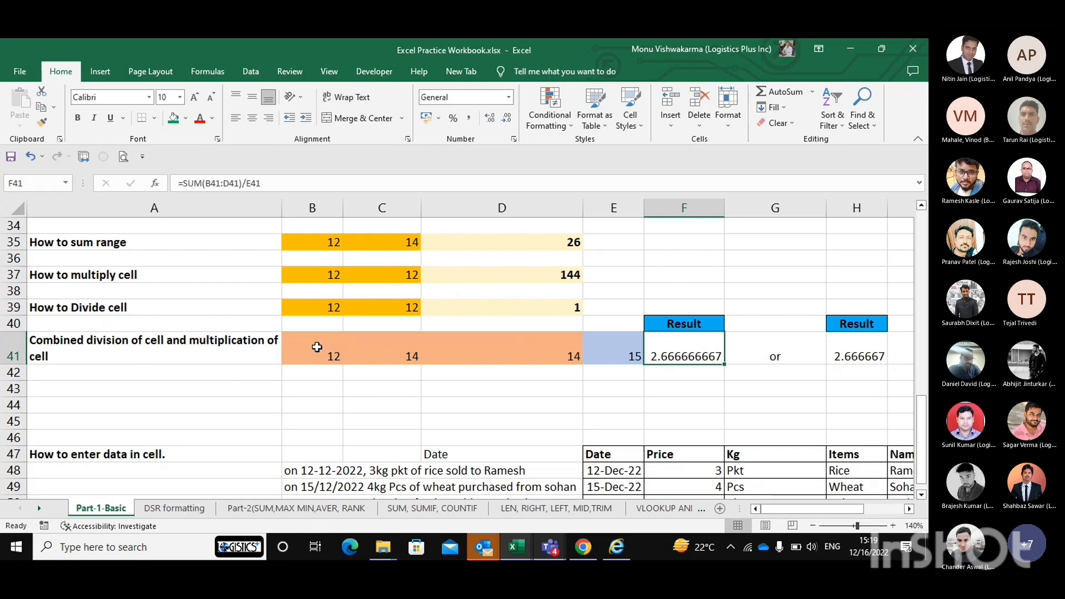
drag(309, 347, 501, 348)
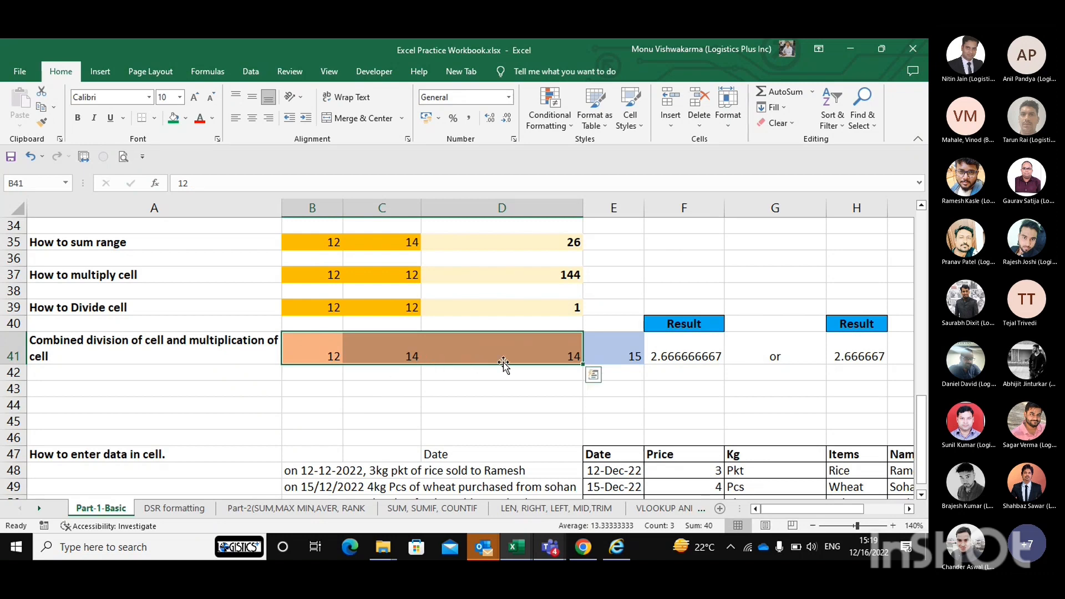
click(611, 352)
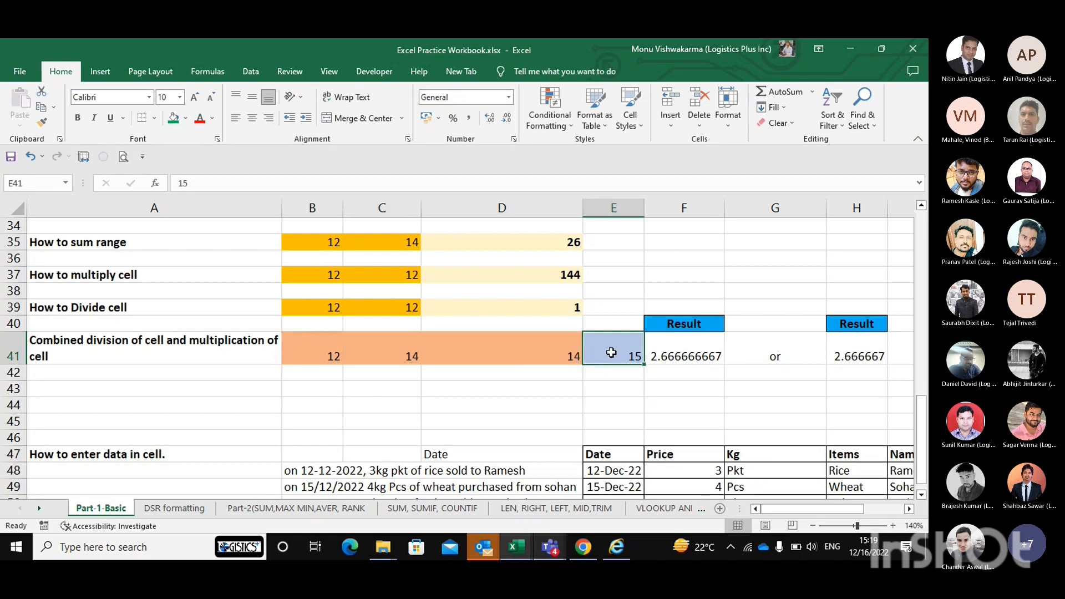
Step: Clear result cell F41 of the combined exercise and enter the formula =SUM(B41:D41)/E41 in it
click(684, 348)
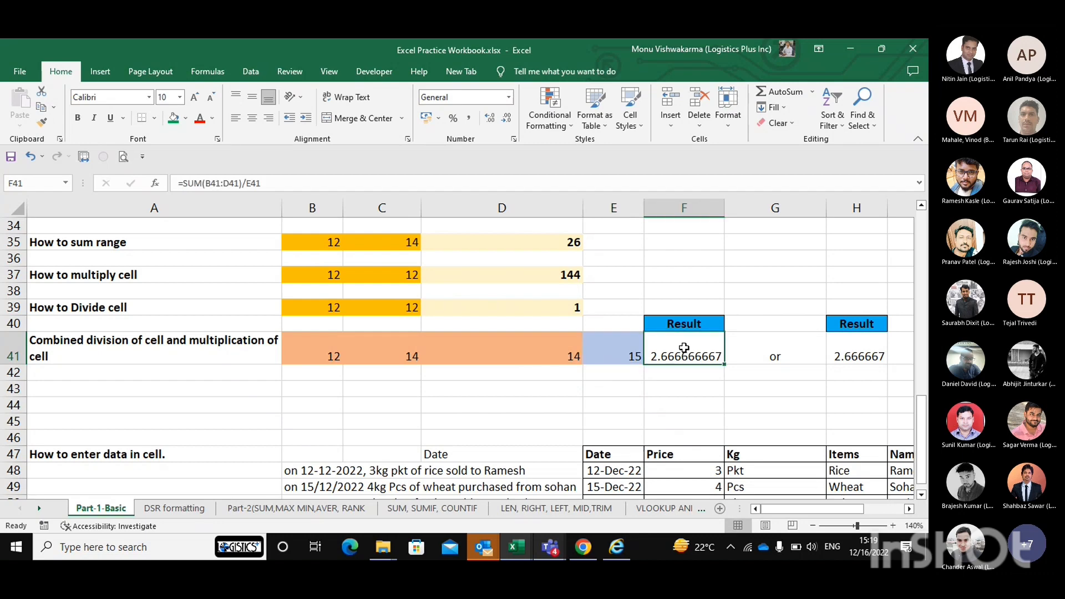
key(Delete)
text(=)
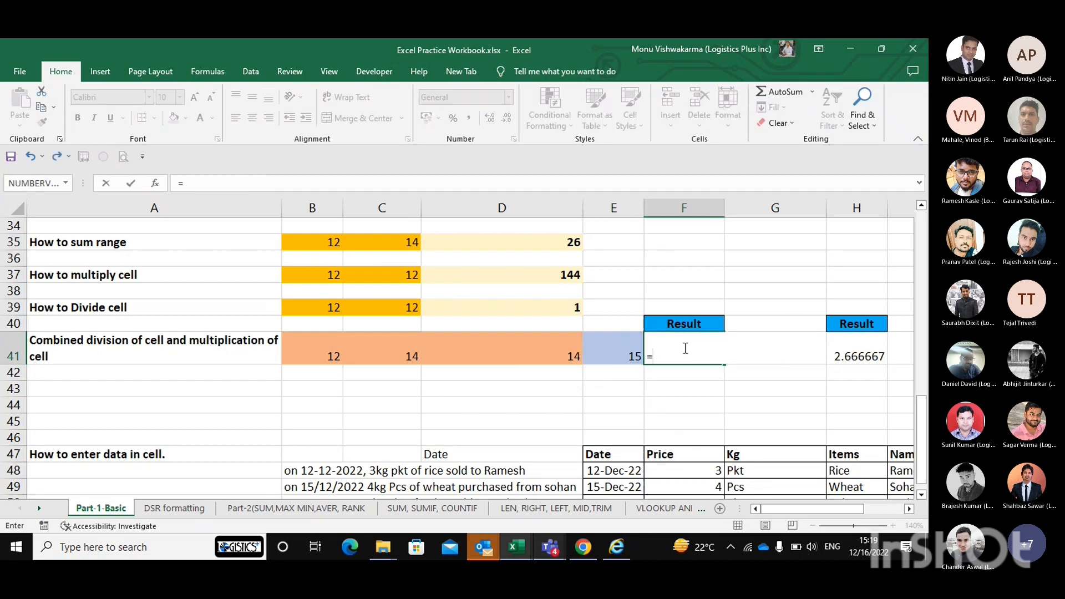
text(sum)
key(Tab)
key(Left)
key(Left)
key(Left)
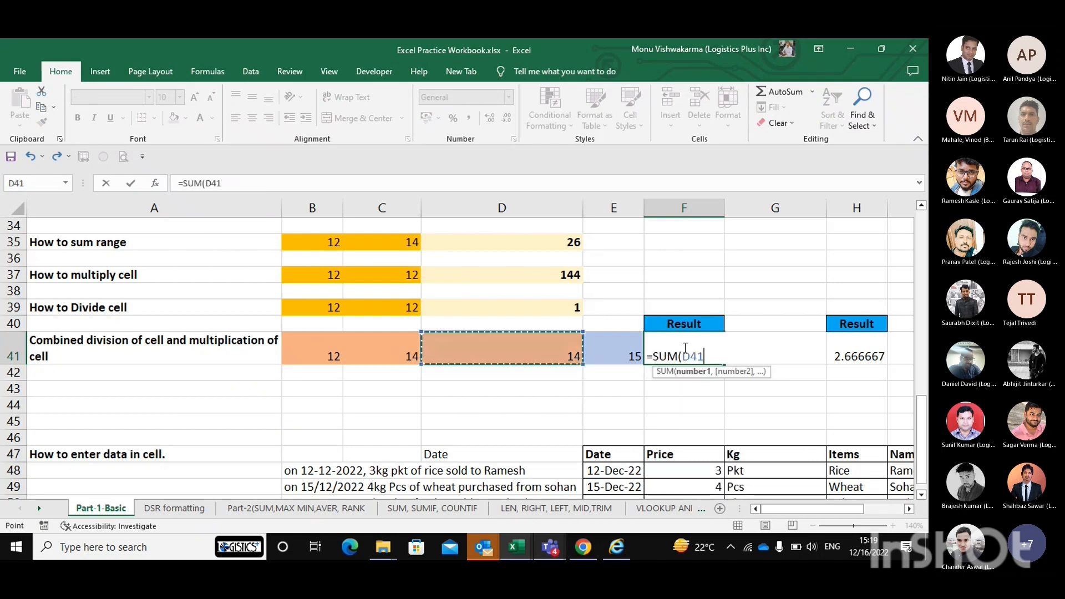
key(Left)
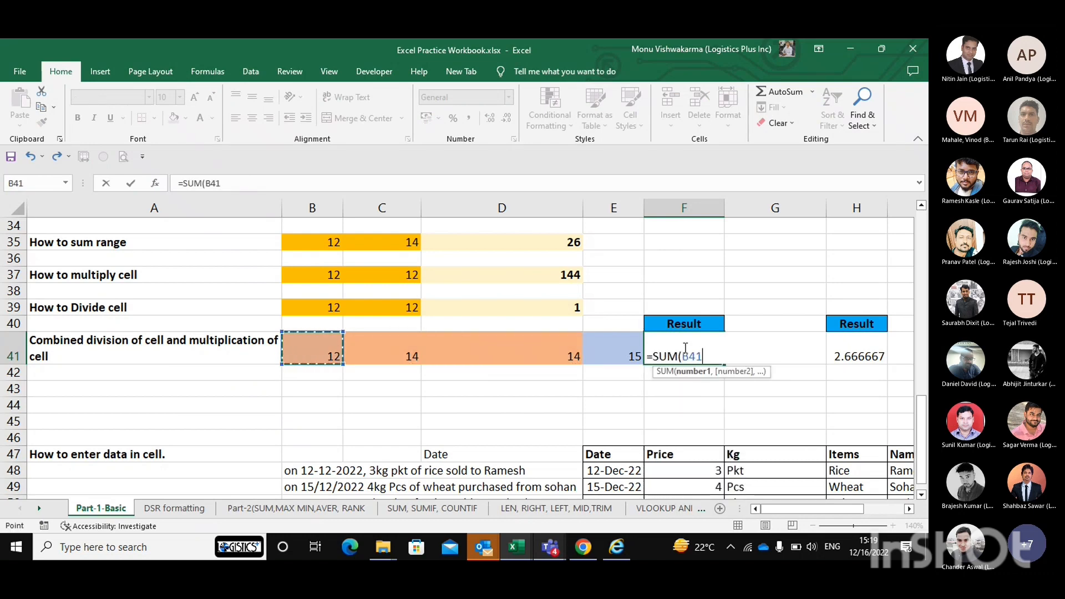
key(shift+Right)
key(shift+Right)
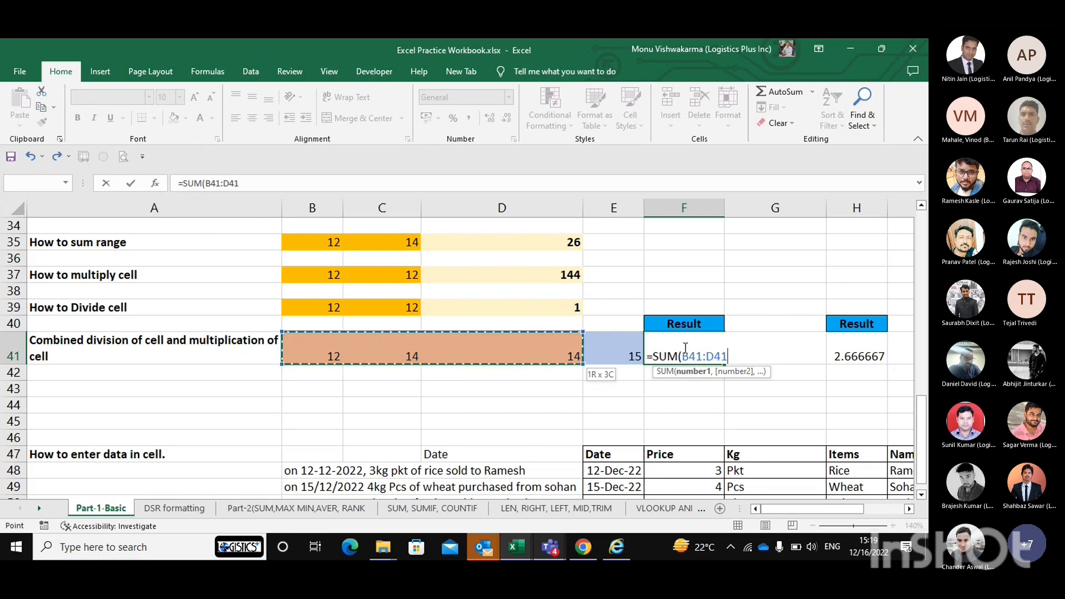
key(shift+Left)
key(shift+Left)
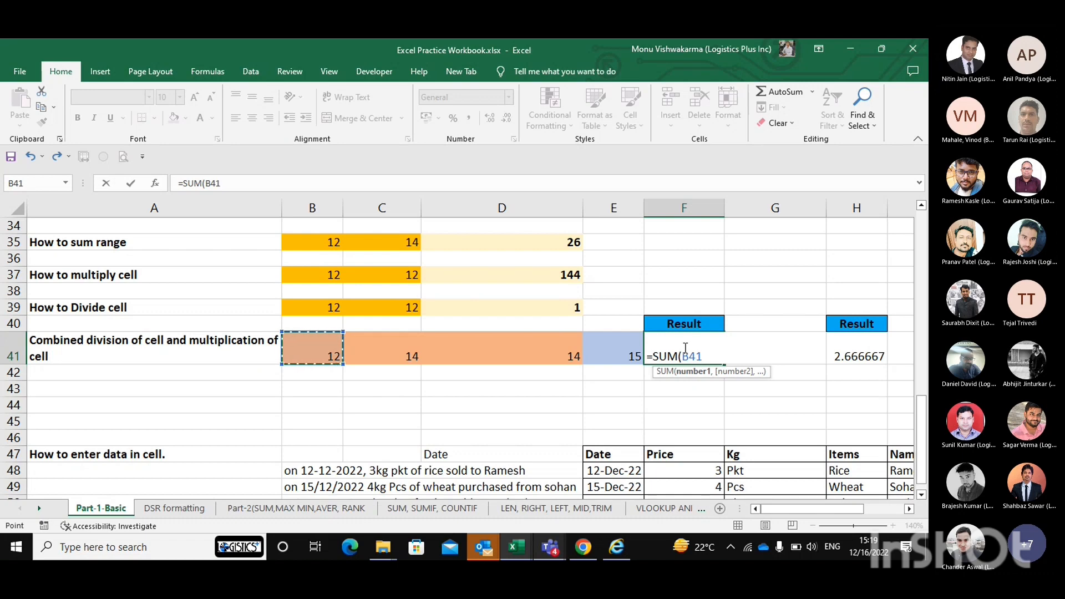
key(shift+Right)
key(shift+Right)
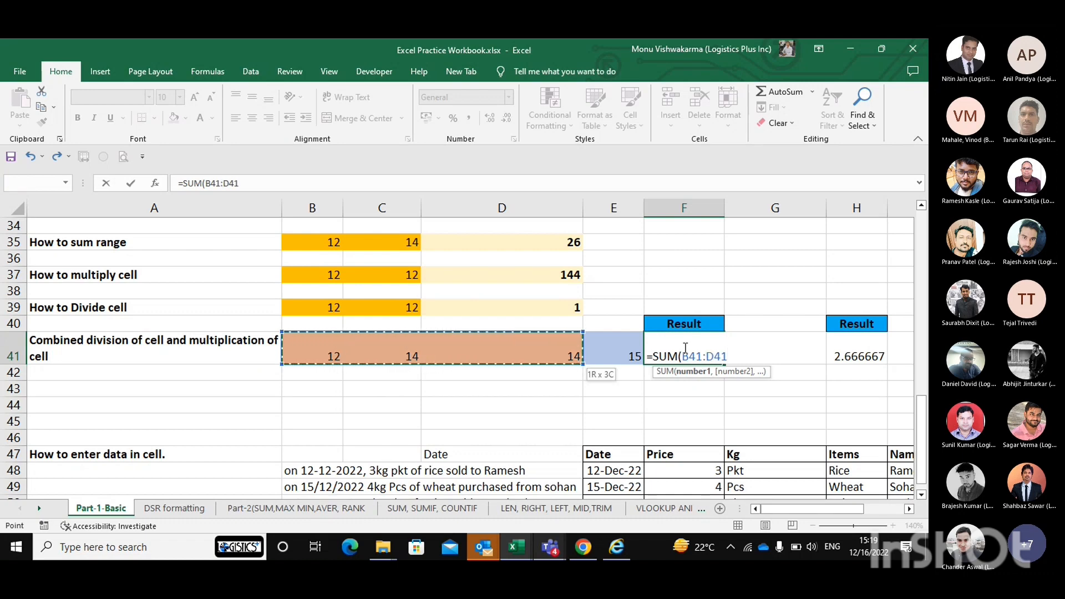
text())
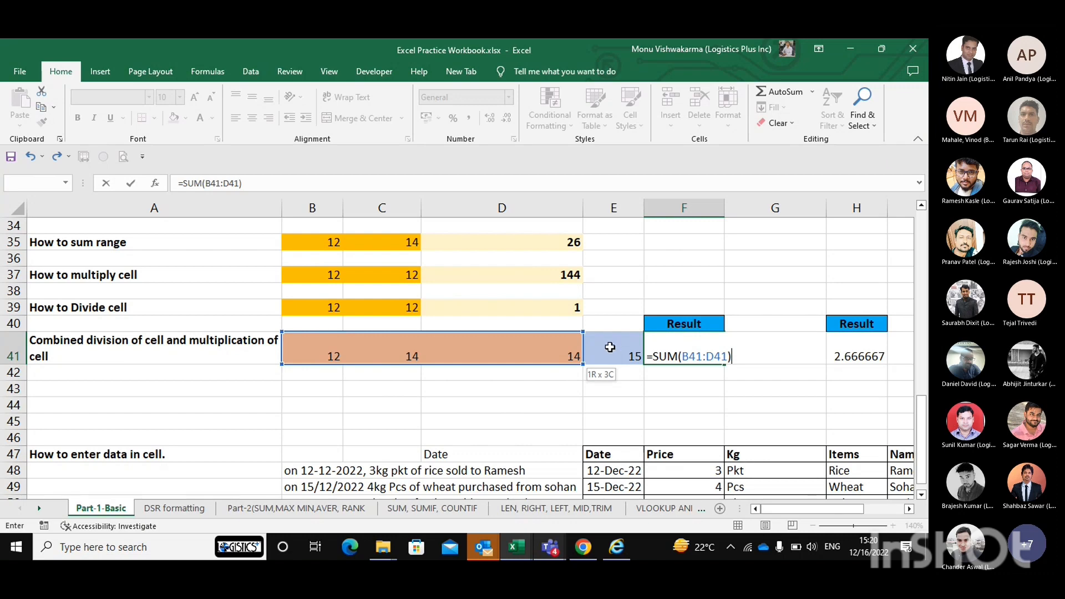
text(/)
click(609, 348)
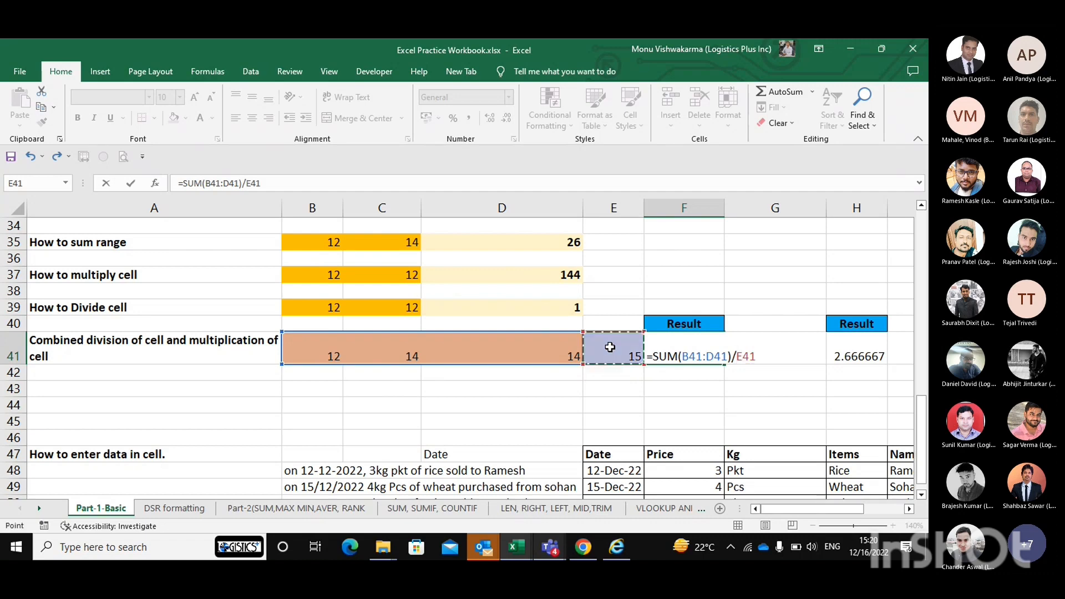
key(Return)
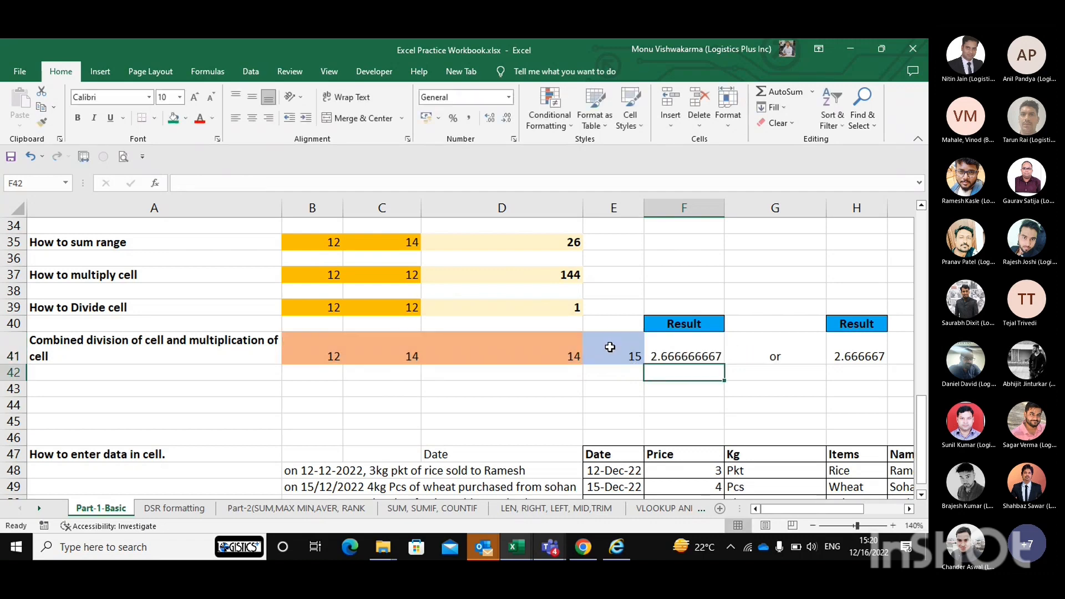
Step: Compare the formula in F41 with the alternative formula in result cell H41
key(Up)
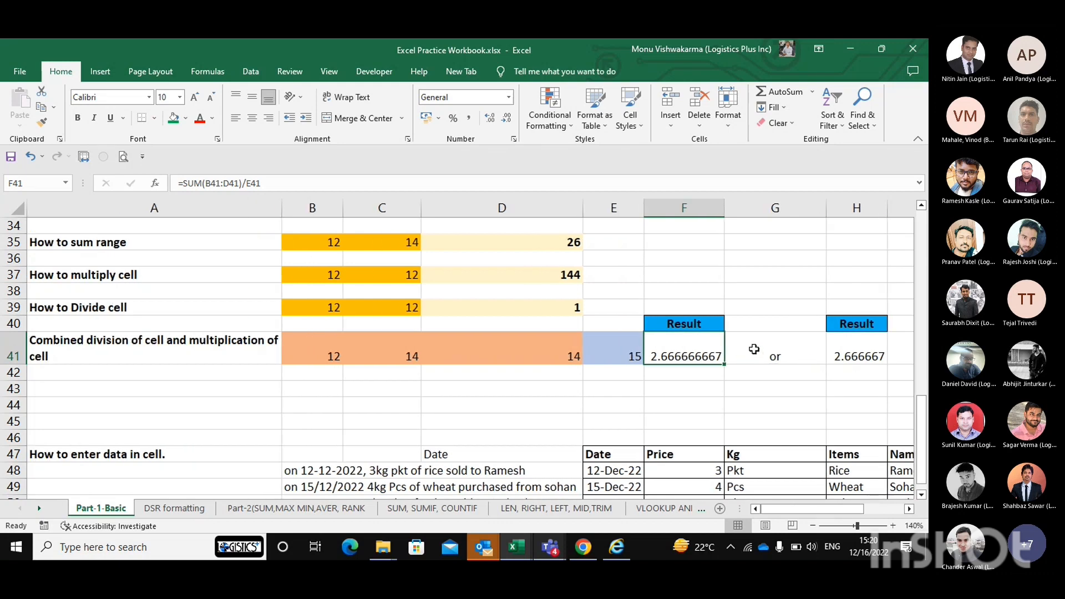
click(797, 349)
key(Right)
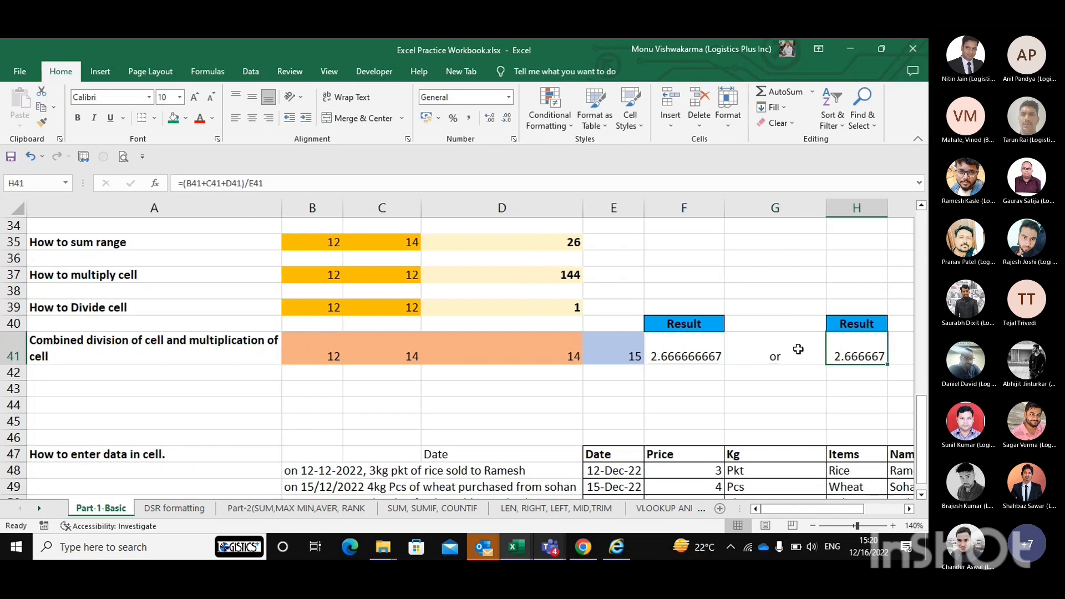
key(Left)
key(Down)
key(Left)
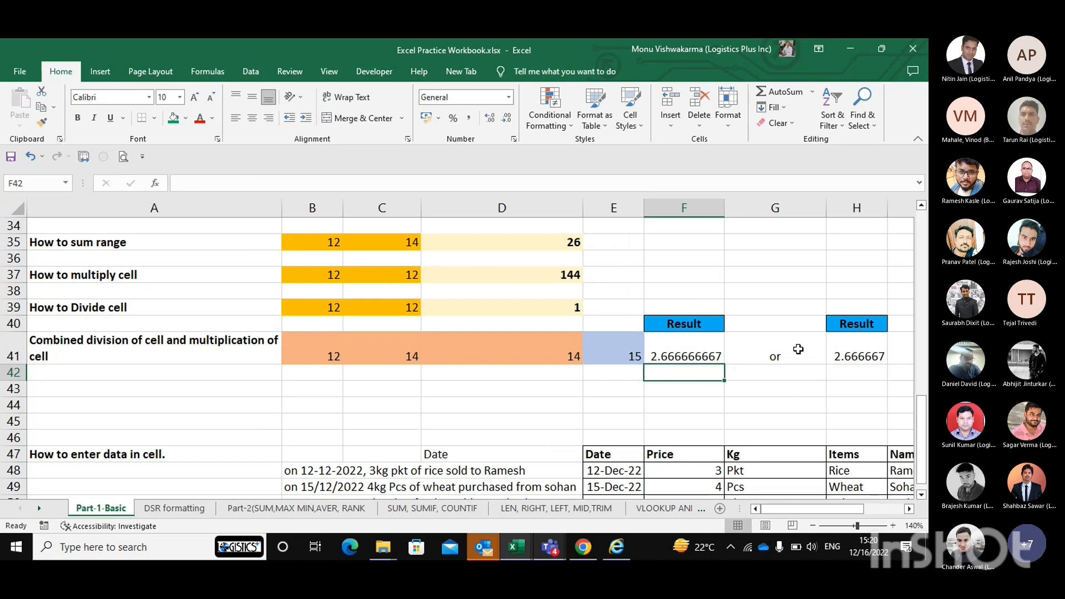
text(=)
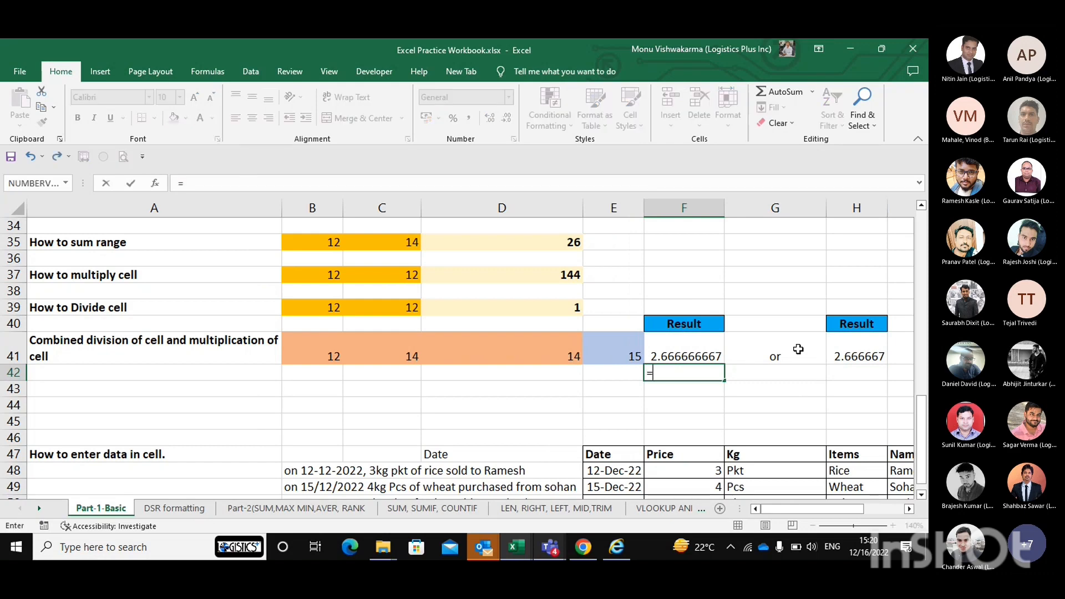
key(Left)
key(Left)
key(Left)
key(Up)
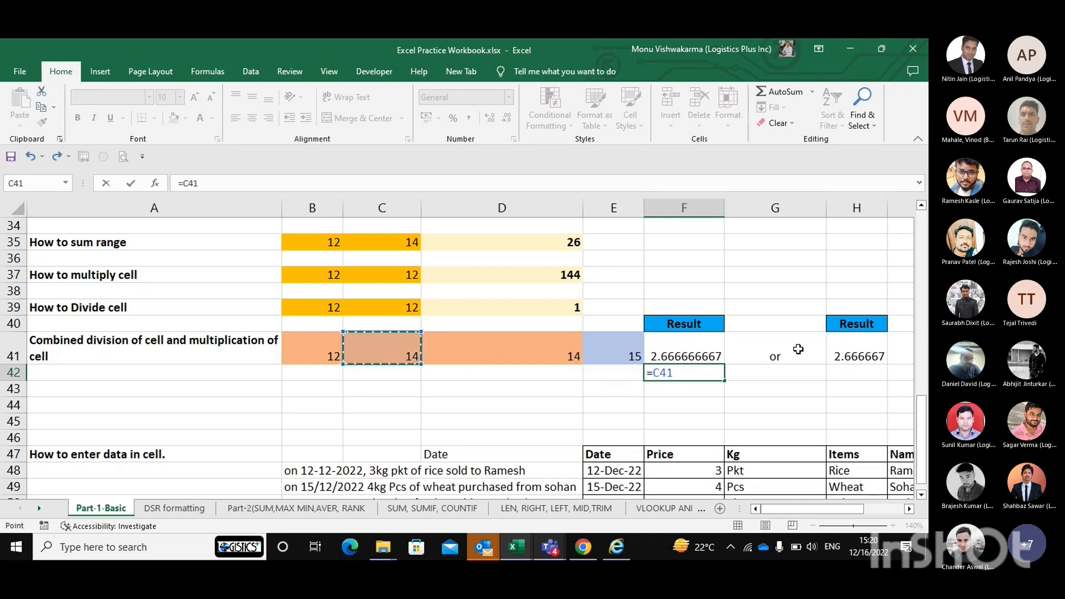
key(BackSpace)
key(BackSpace)
key(BackSpace)
text(sum()
key(Left)
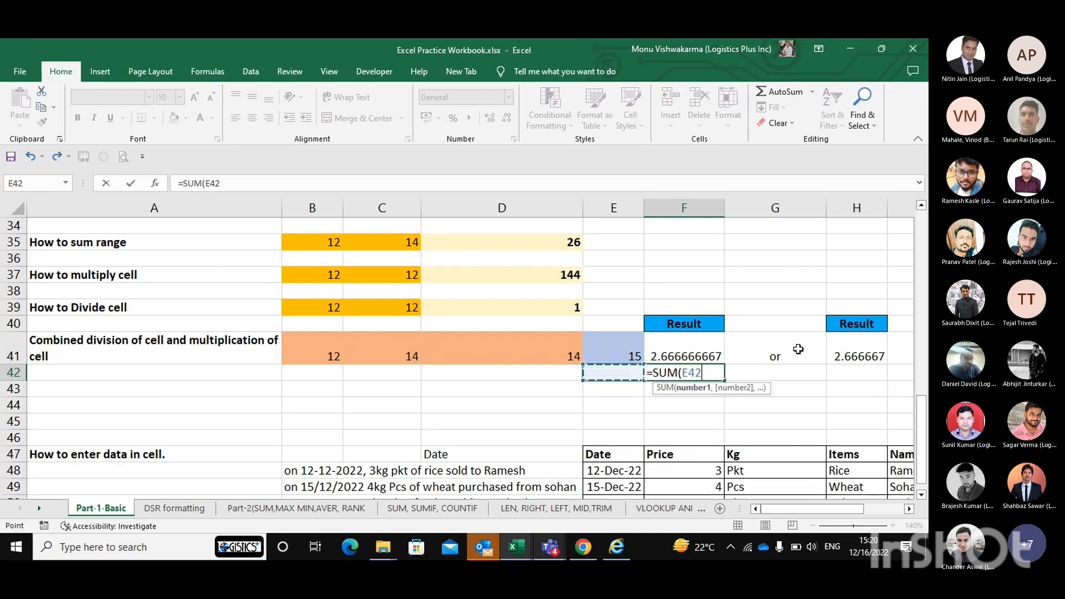
key(Escape)
Step: Try the formula =B41+C41+D41/E41 without brackets in cell F42, below the combined exercise's result
text(=)
key(Left)
key(Left)
key(Up)
key(Left)
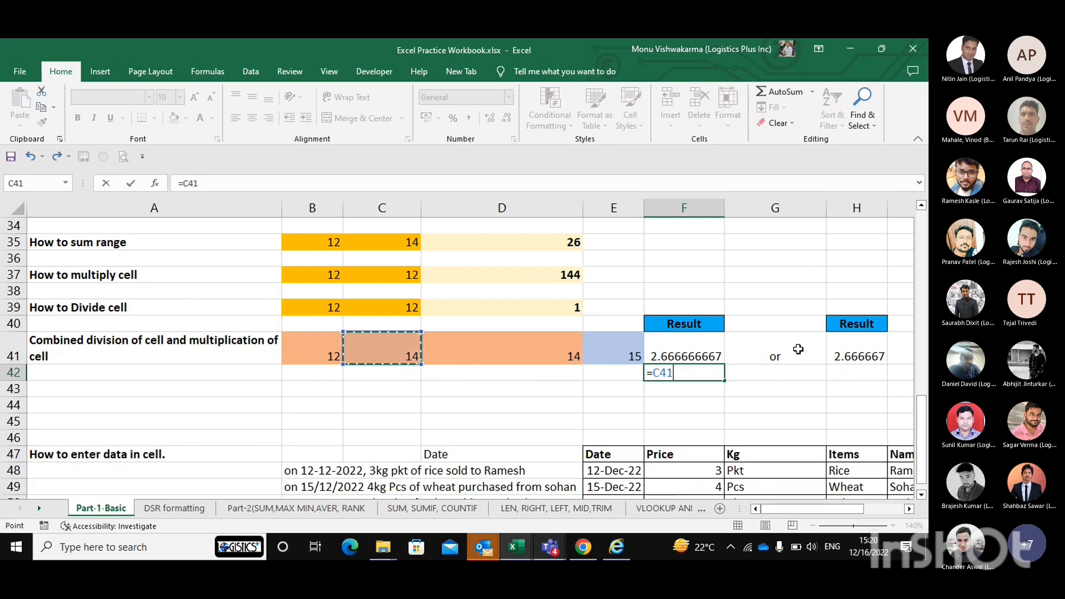
key(Left)
text(+)
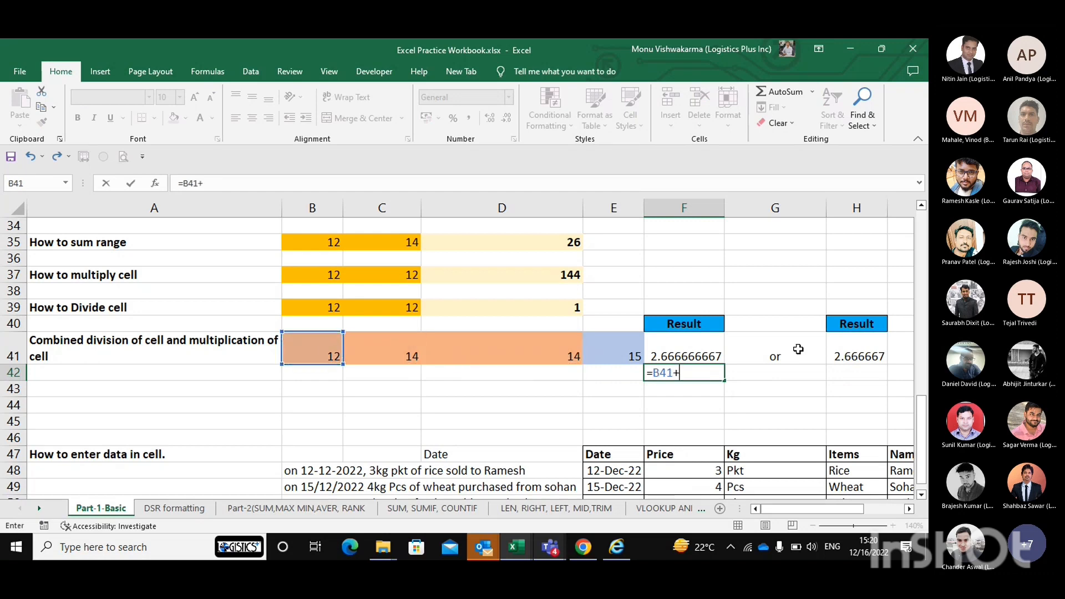
key(Left)
key(Left)
key(Up)
key(Left)
text(+)
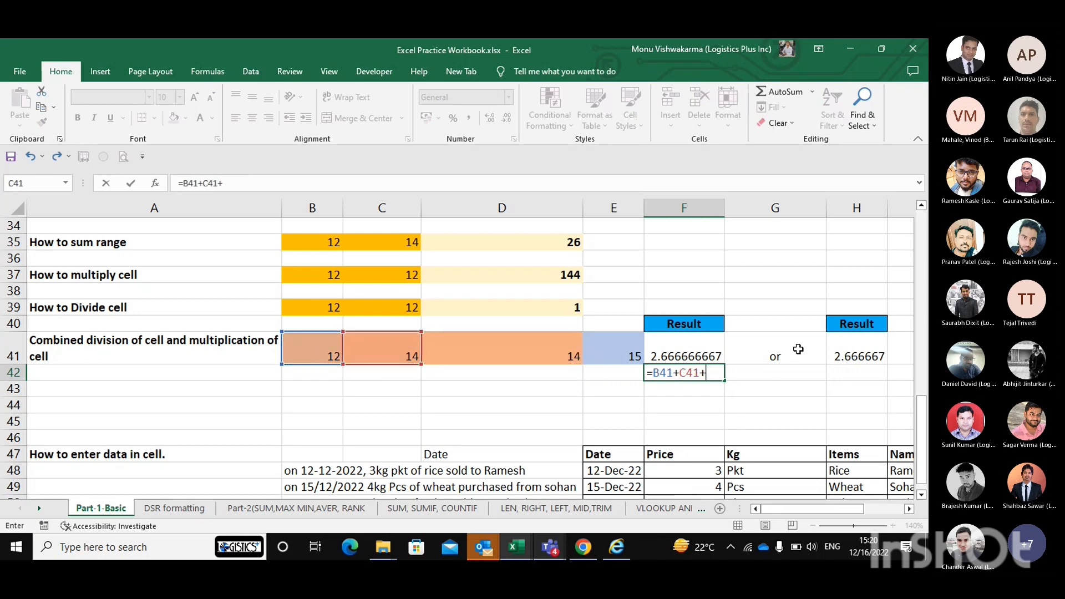
key(Left)
key(Left)
key(Up)
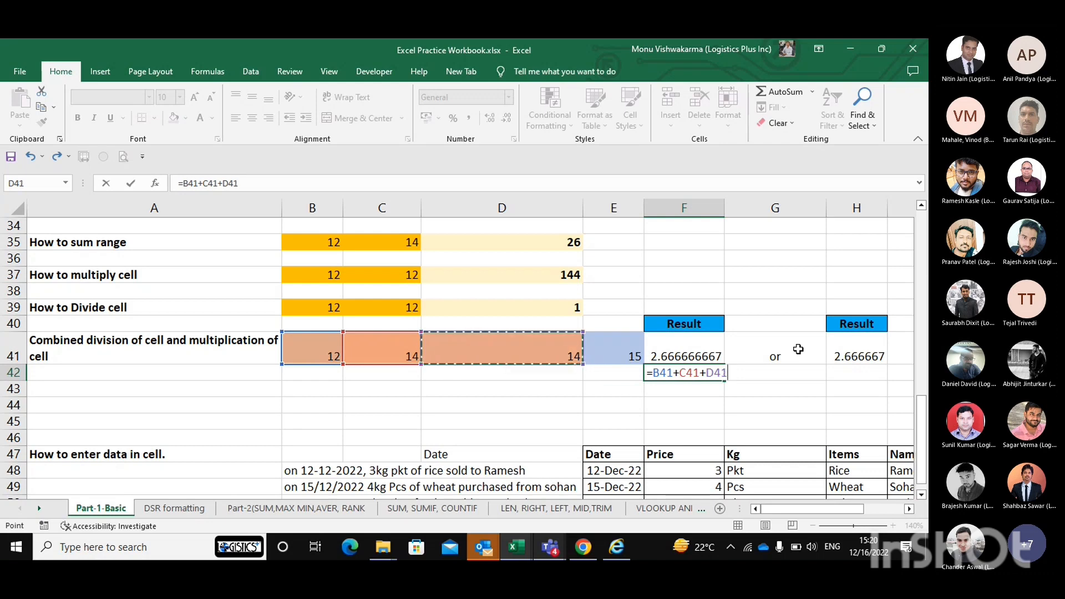
text(/)
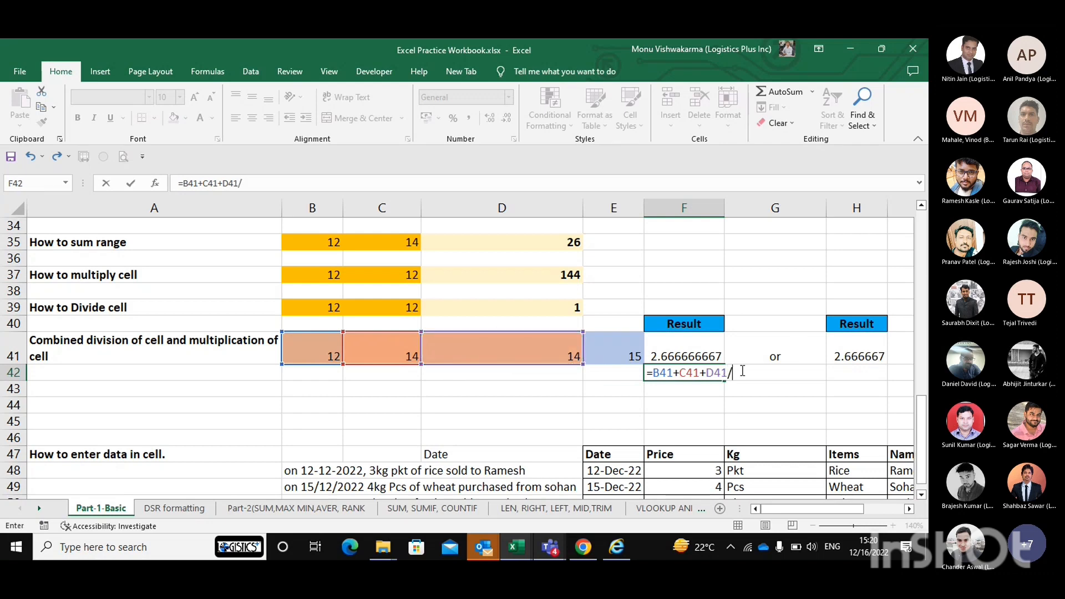
click(617, 345)
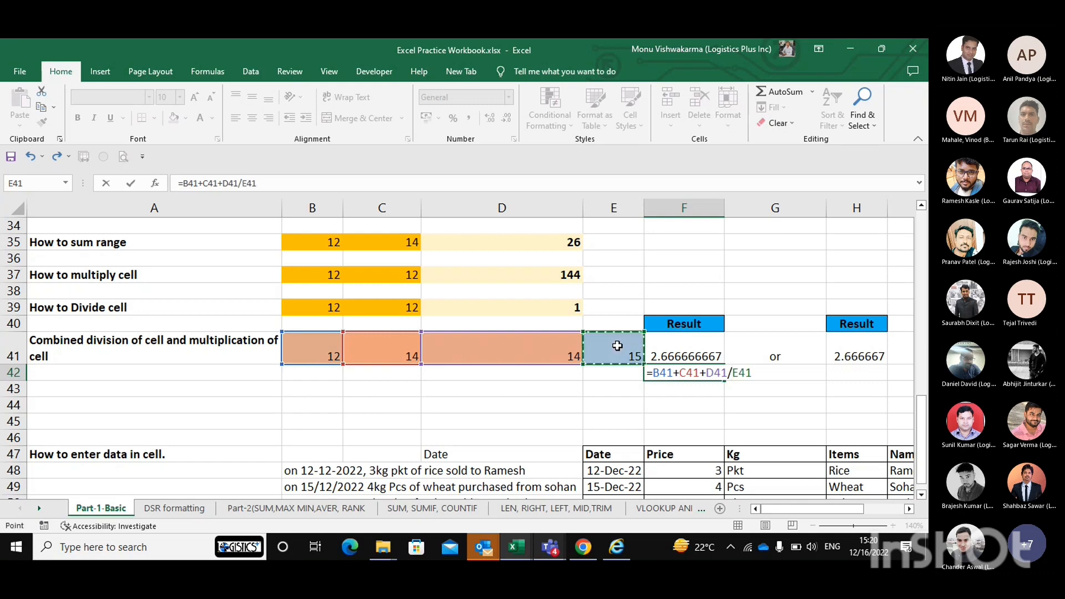
key(ctrl+Return)
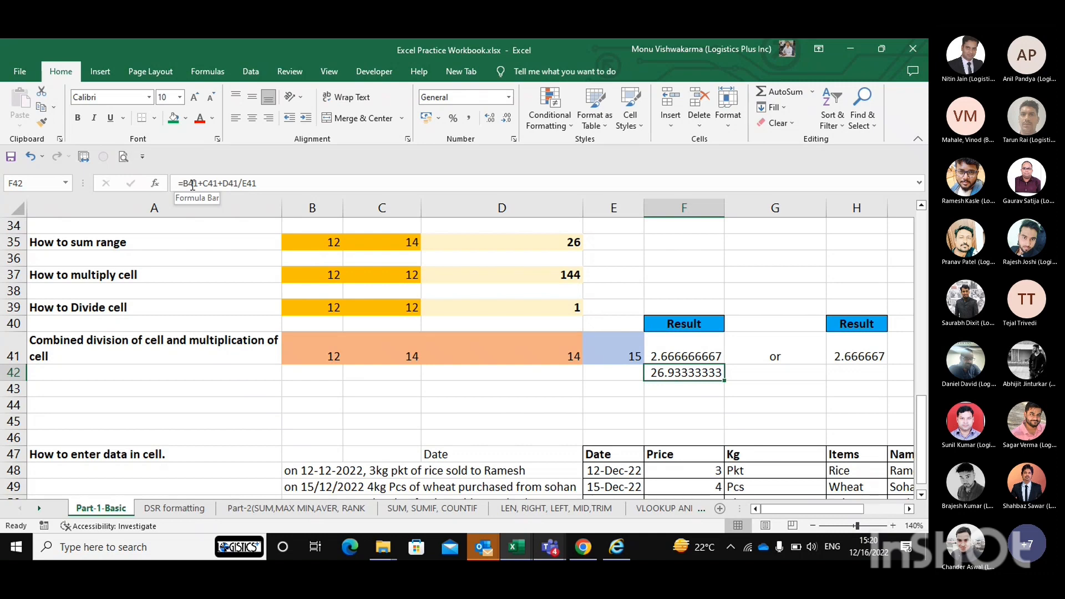
Step: Examine the order of the references and operators in F42's formula, from the division by E41 back to the first additions
click(238, 183)
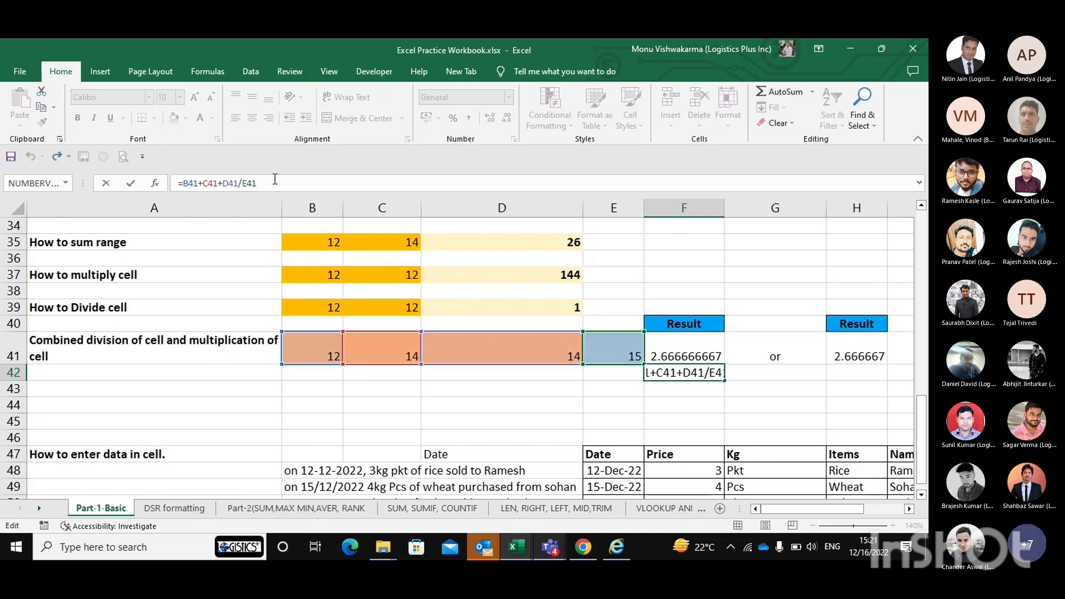
key(Left)
key(Left)
key(Left)
key(Right)
key(Right)
key(Left)
key(Left)
key(Left)
key(Left)
key(Left)
key(Left)
key(Left)
key(Left)
key(Left)
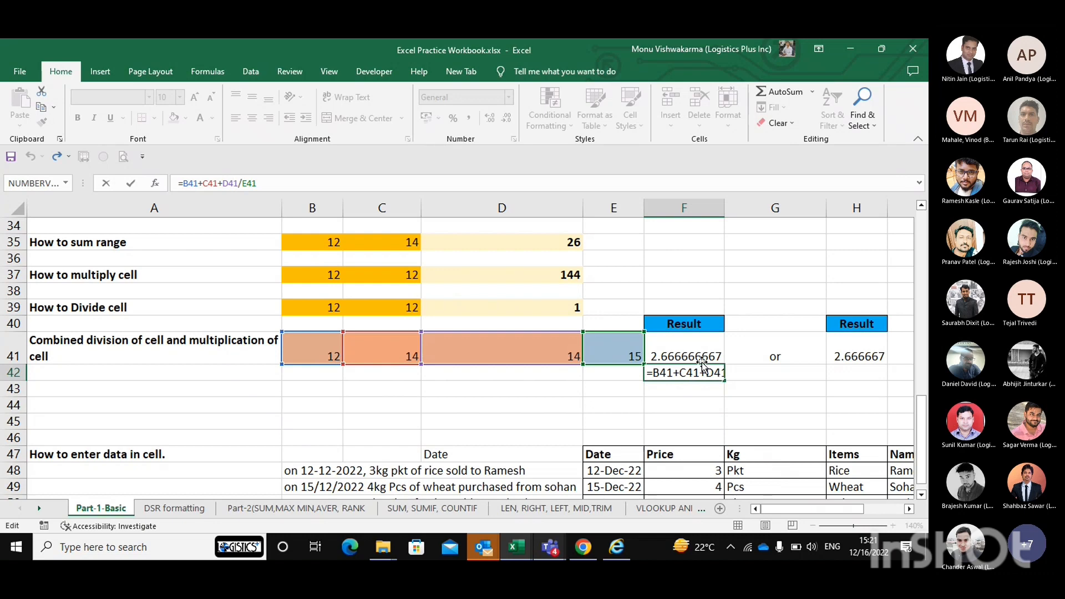
key(ctrl+Return)
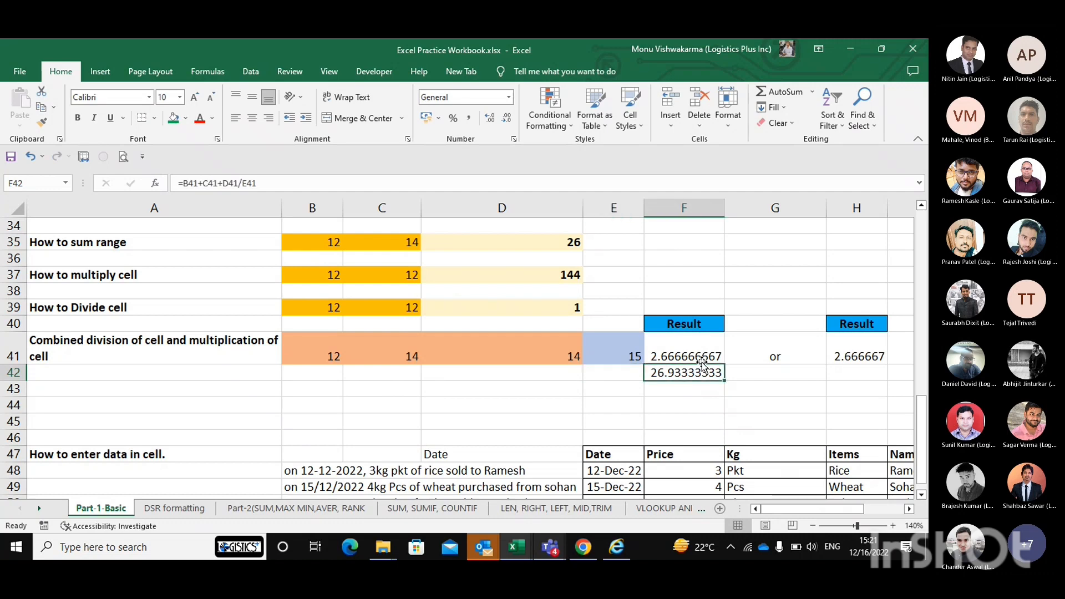
Step: Undo the formula entry in F42 and inspect the bracketed SUM formula in F41
key(ctrl+z)
click(699, 357)
double_click(649, 359)
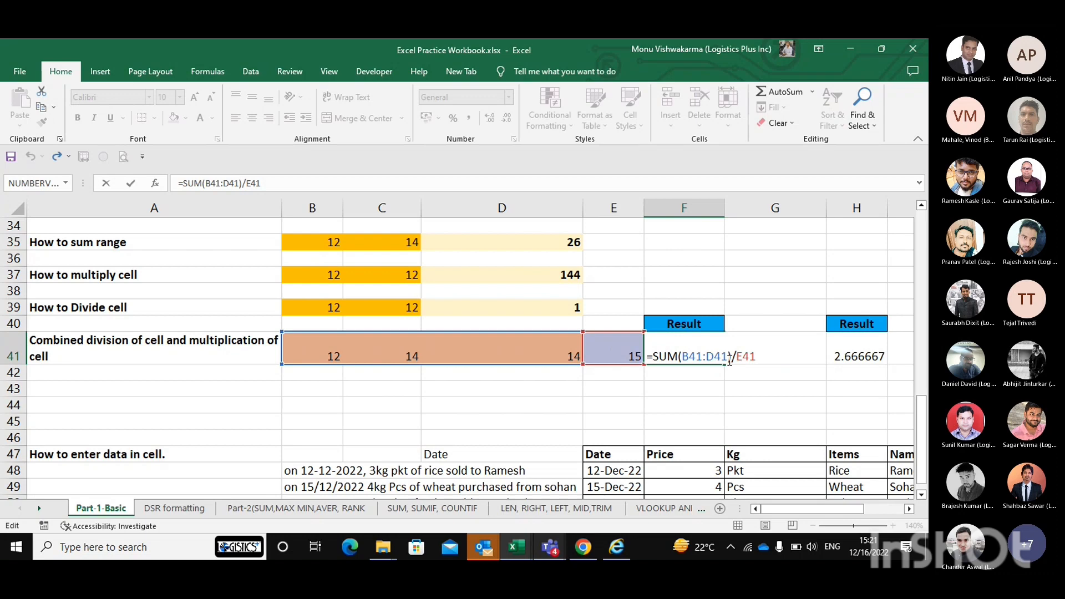
click(695, 375)
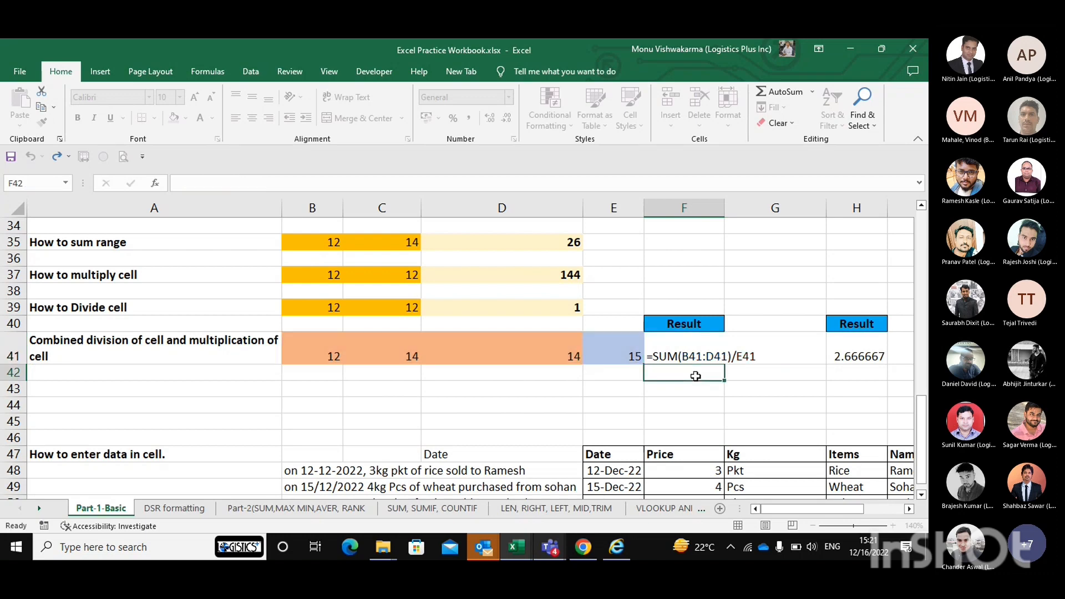
Step: Enter the sample numbers 12 in A43, 34 in D43 and 45 in C43
key(Down)
key(Home)
text(12)
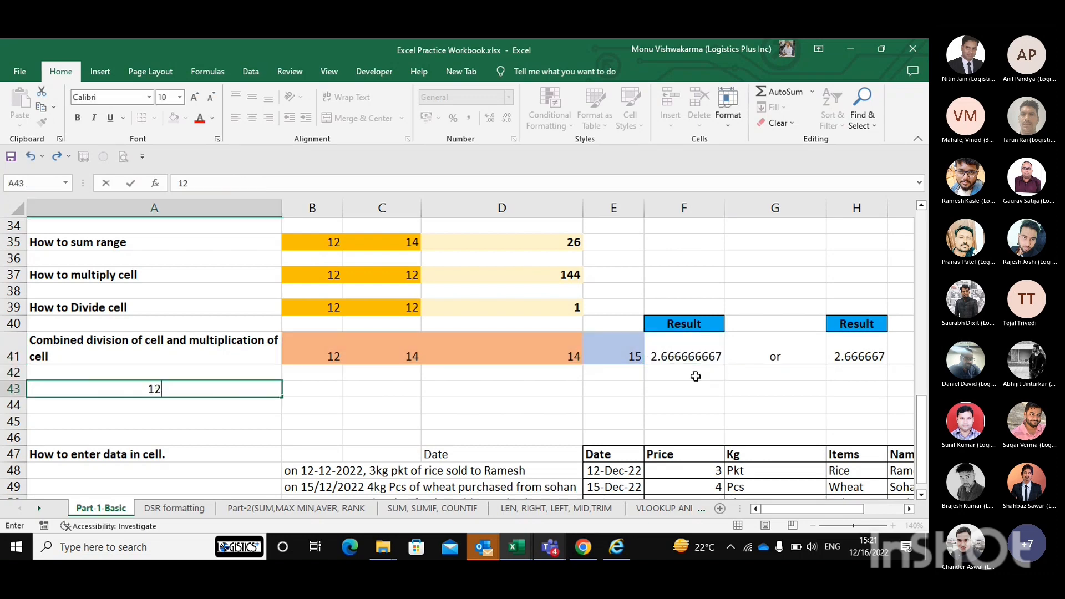
key(Tab)
key(Tab)
key(Tab)
text(34)
key(ctrl+Return)
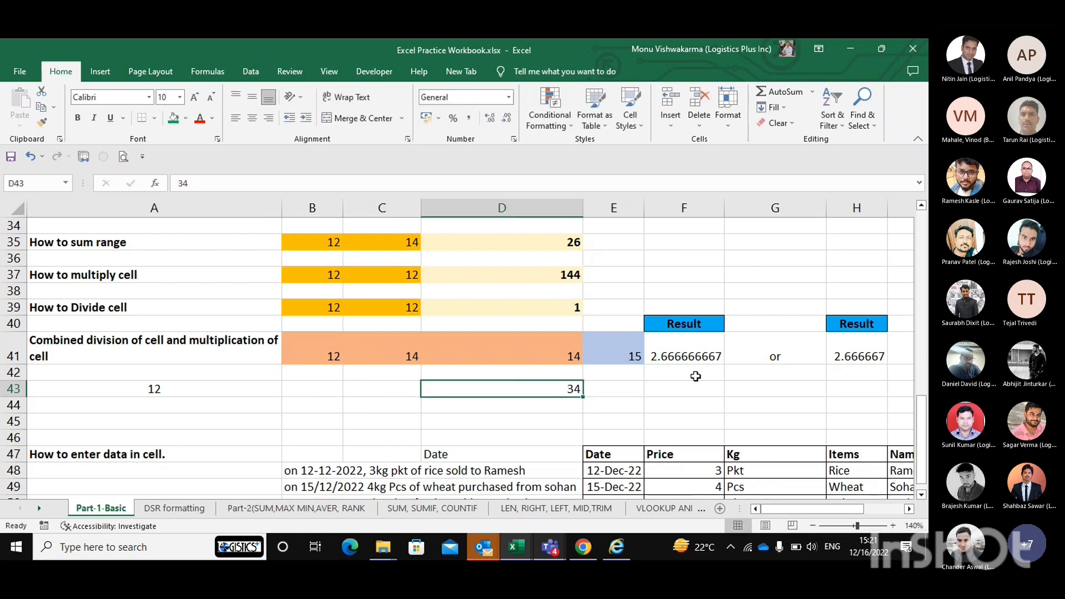
key(Left)
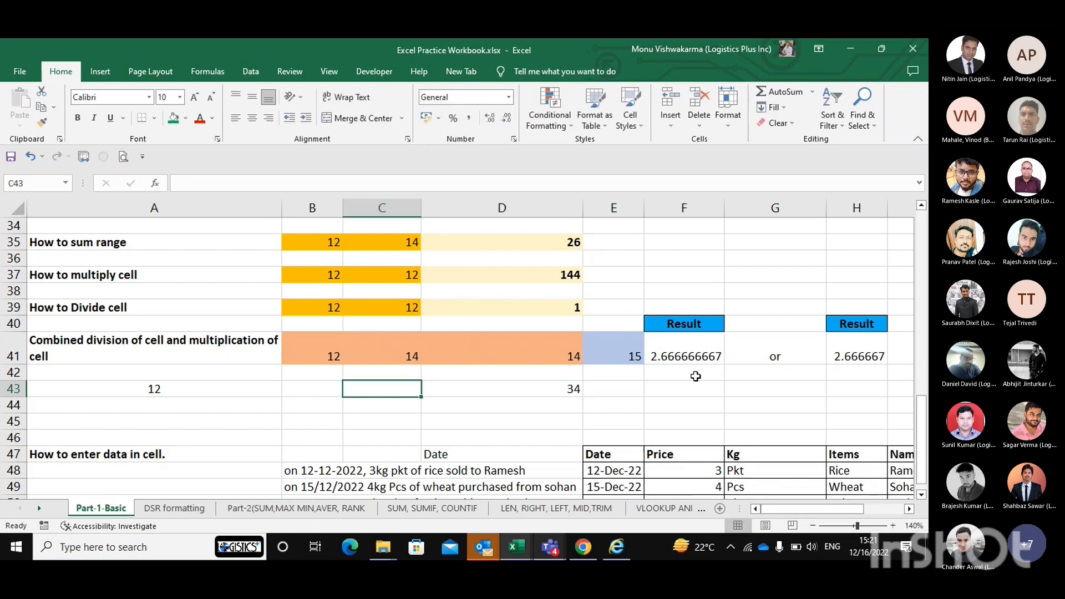
text(45)
key(Tab)
key(Tab)
key(Tab)
text(=s)
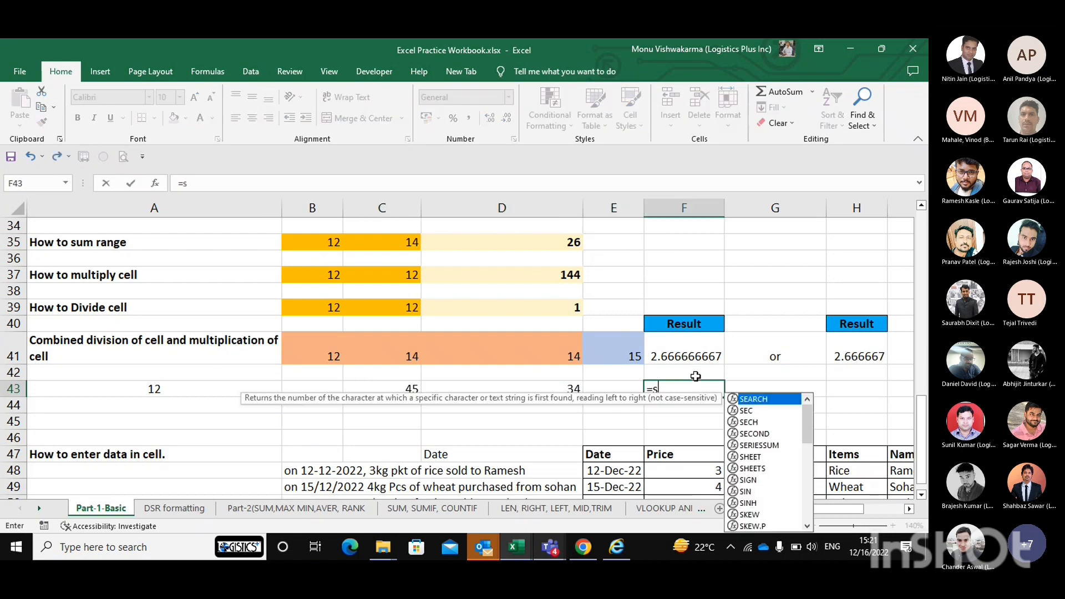
key(Left)
key(Left)
key(Left)
key(Right)
key(Right)
key(Right)
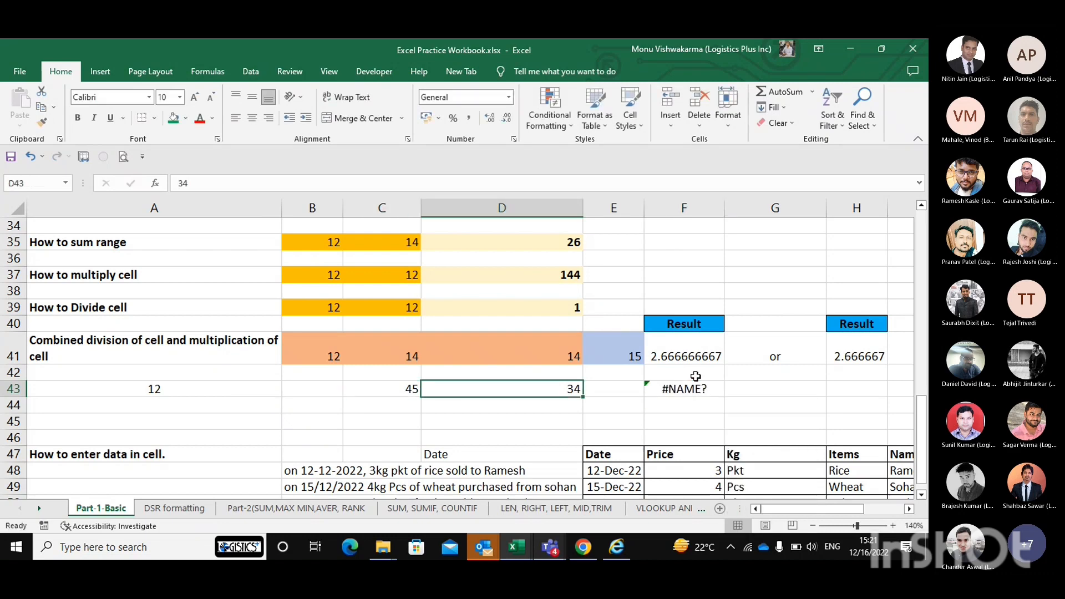
key(Delete)
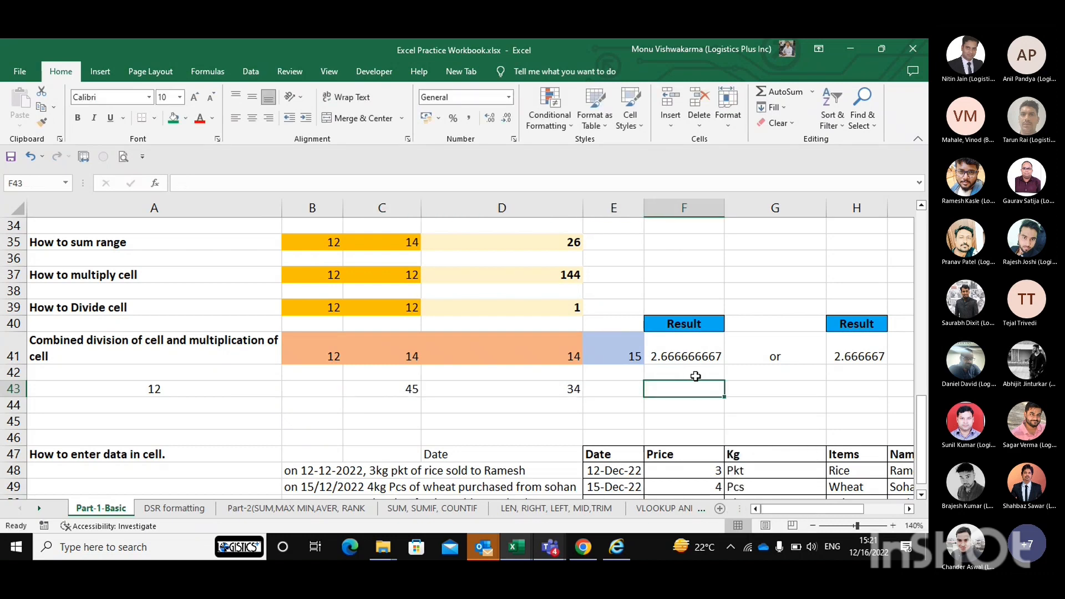
Step: Add the three non-adjacent sample numbers of row 43 in F43 with the formula =A43+C43+D43
key(Left)
key(Left)
key(Left)
key(Left)
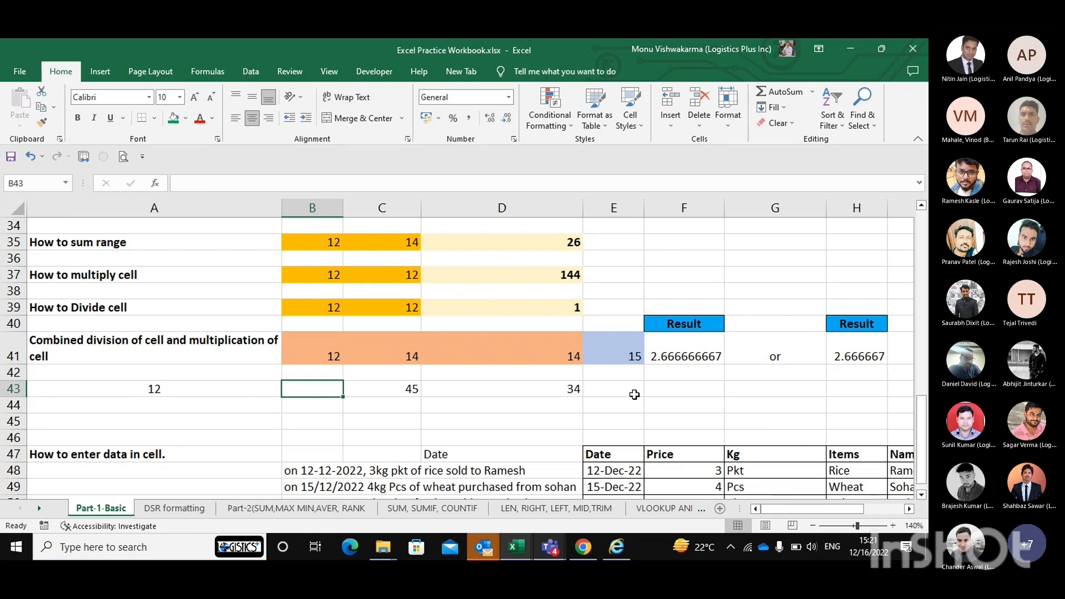
click(650, 387)
text(=)
key(Left)
key(Left)
key(Left)
key(Left)
key(Left)
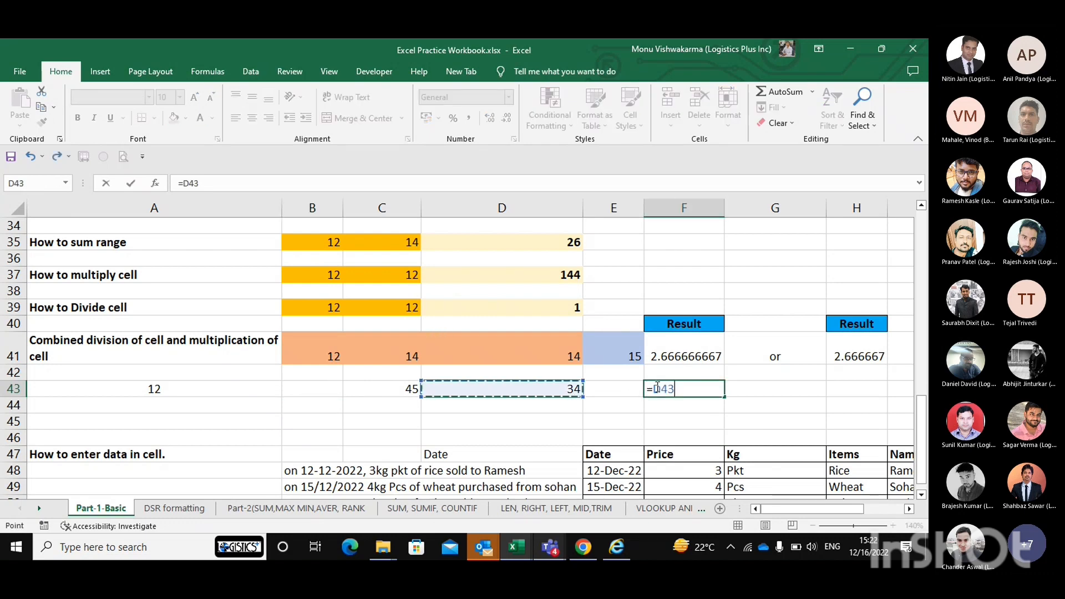
text(+)
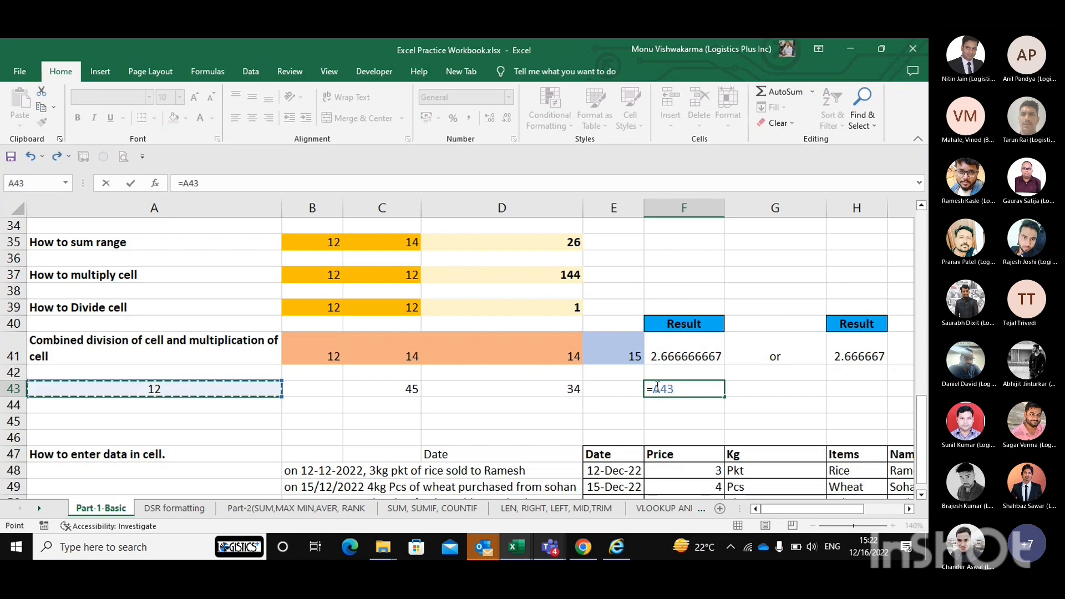
key(Left)
key(Left)
key(Left)
text(+)
key(Left)
key(Left)
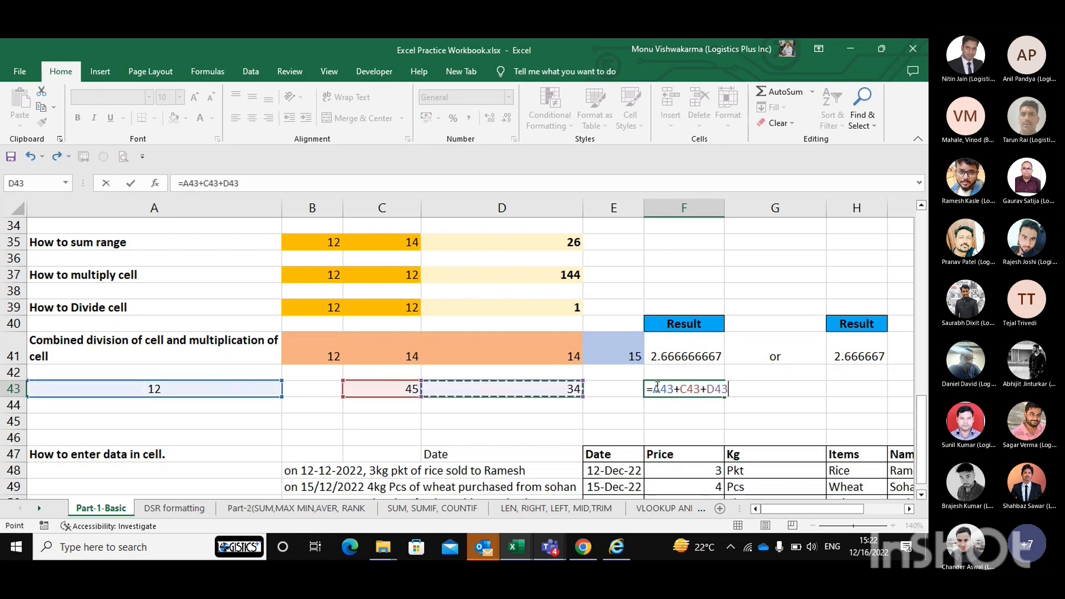
key(Return)
Step: Undo the row 43 entries back to the D43 number and redo the sample numbers, leaving F43 empty
key(Delete)
key(ctrl+z)
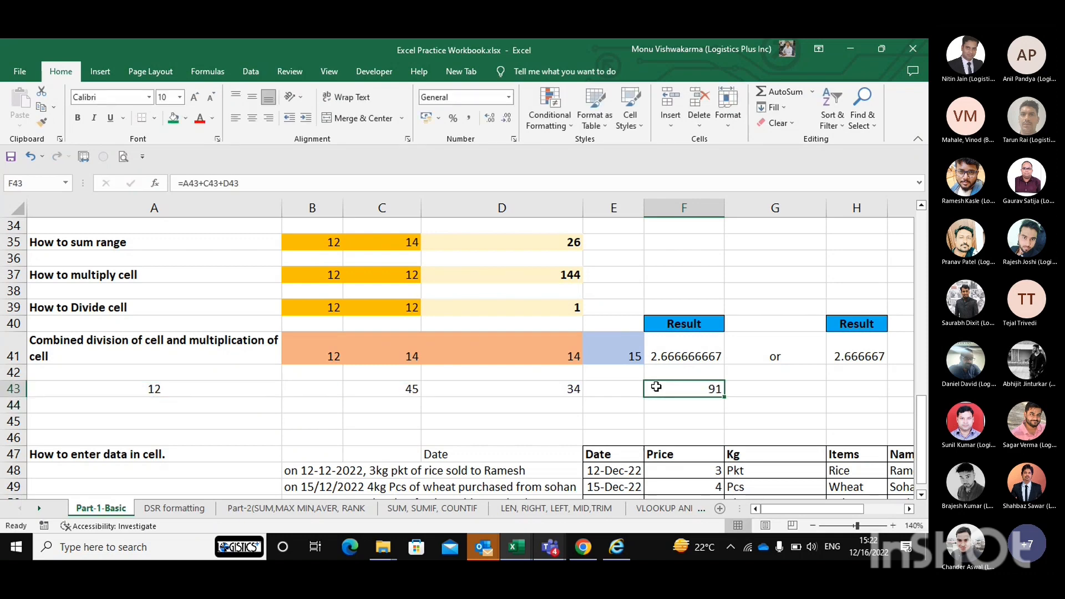
key(ctrl+z)
key(ctrl+z)
key(ctrl+z)
key(ctrl+z)
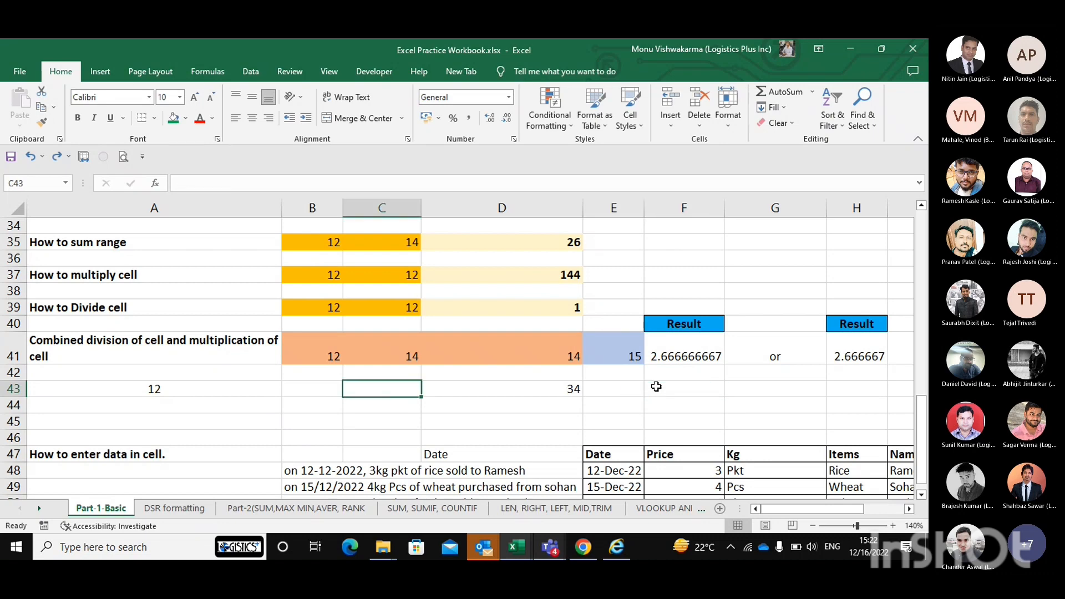
key(Left)
key(Left)
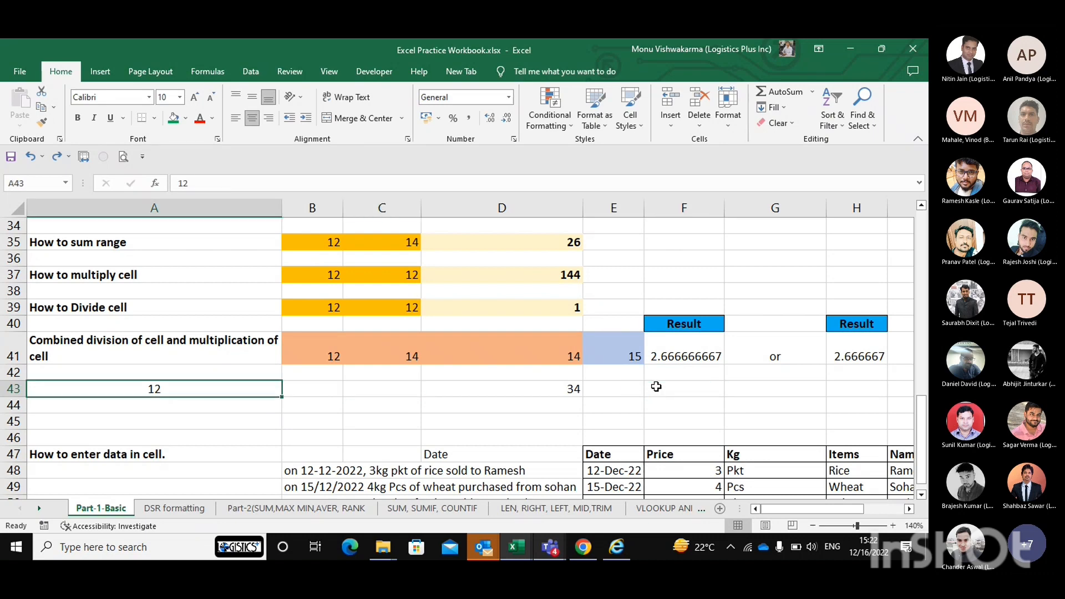
key(ctrl+z)
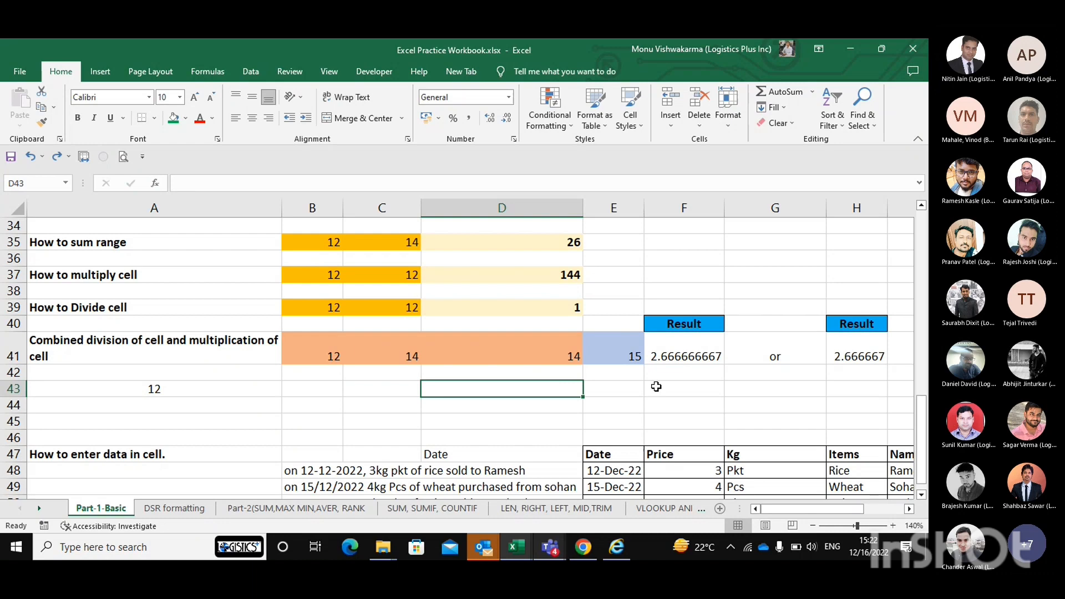
key(ctrl+y)
key(ctrl+y)
key(ctrl+y)
key(Delete)
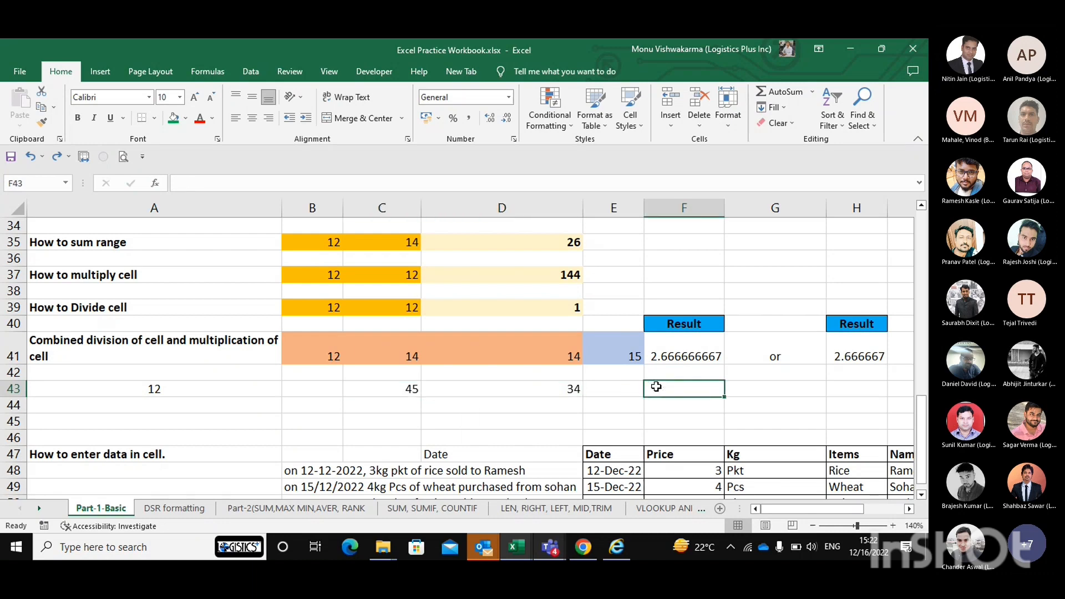
Step: Rebuild the cell-by-cell addition =A43+C43+D43 in the empty cell F43
text(=)
key(Left)
key(Left)
key(Left)
key(Left)
key(Left)
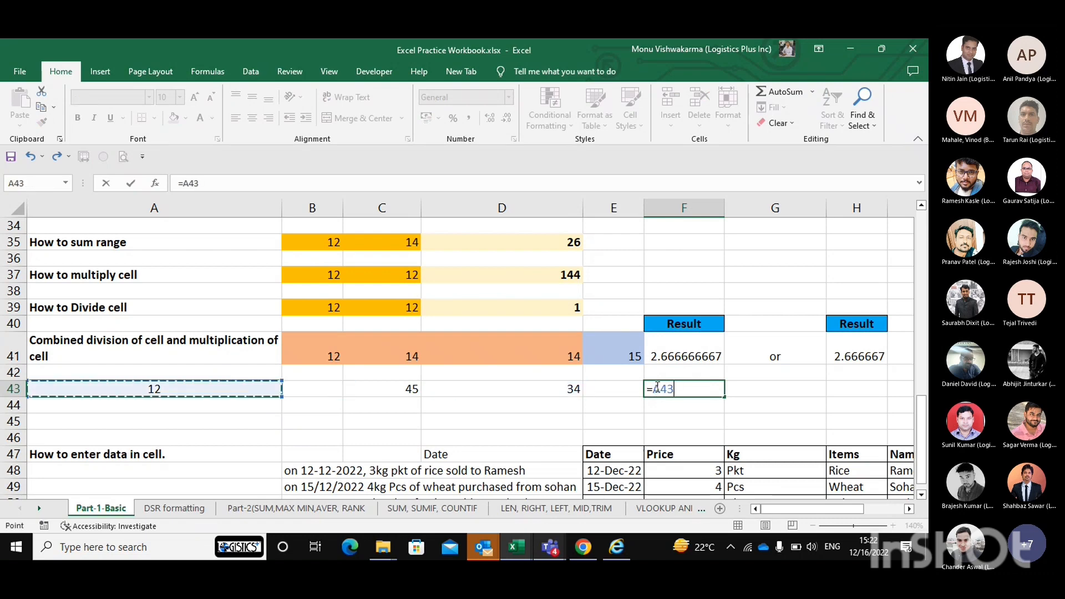
text(+)
key(Left)
key(Left)
key(Left)
text(+)
key(Left)
key(Left)
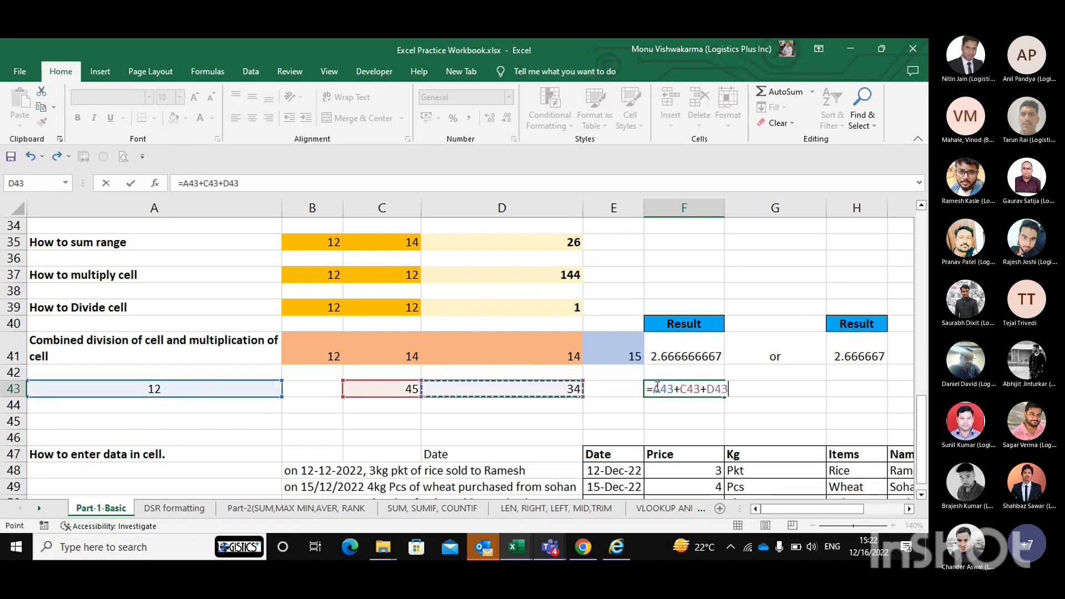
key(Return)
key(Up)
Step: Enter the text ram in B43, between the sample numbers
key(Left)
key(Left)
key(Left)
key(Left)
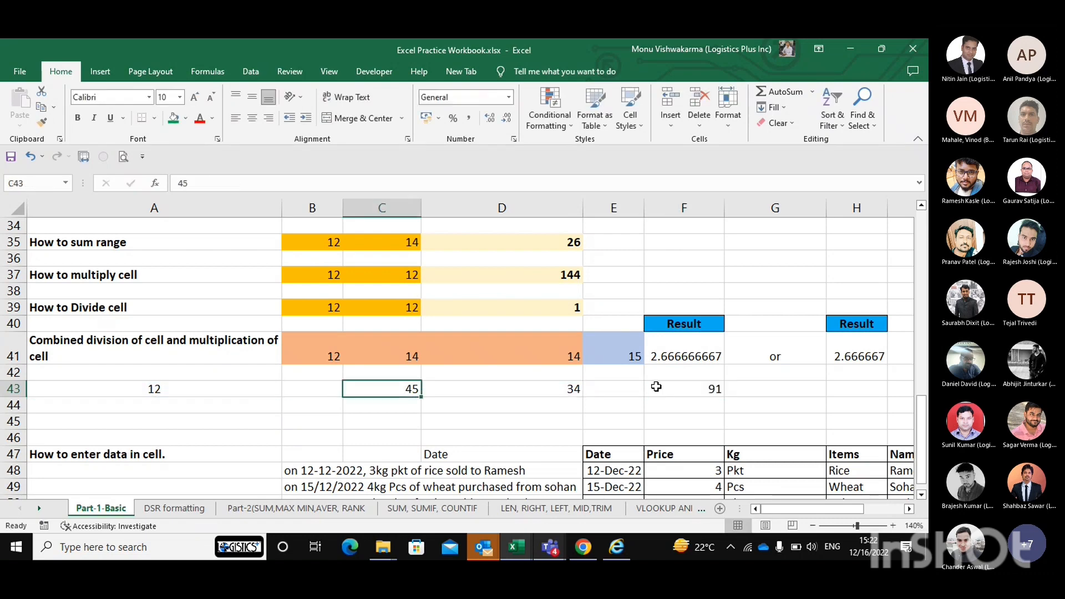
text(ram)
key(Return)
key(Up)
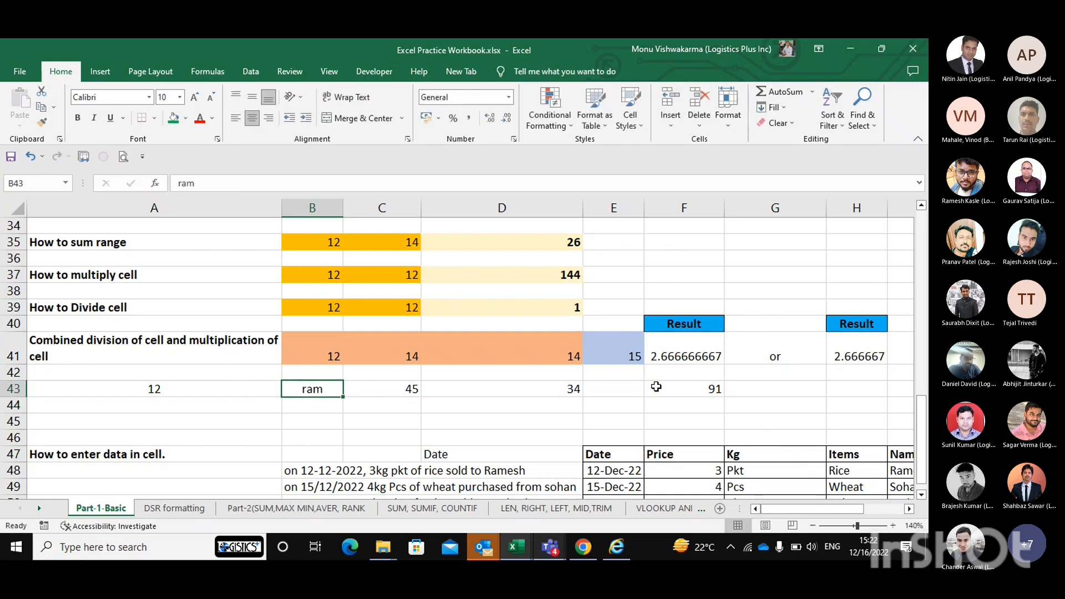
Step: Replace the addition in F43 with the range formula =SUM(A43:E43), covering the text cell as well
key(Right)
key(Right)
key(Right)
key(Right)
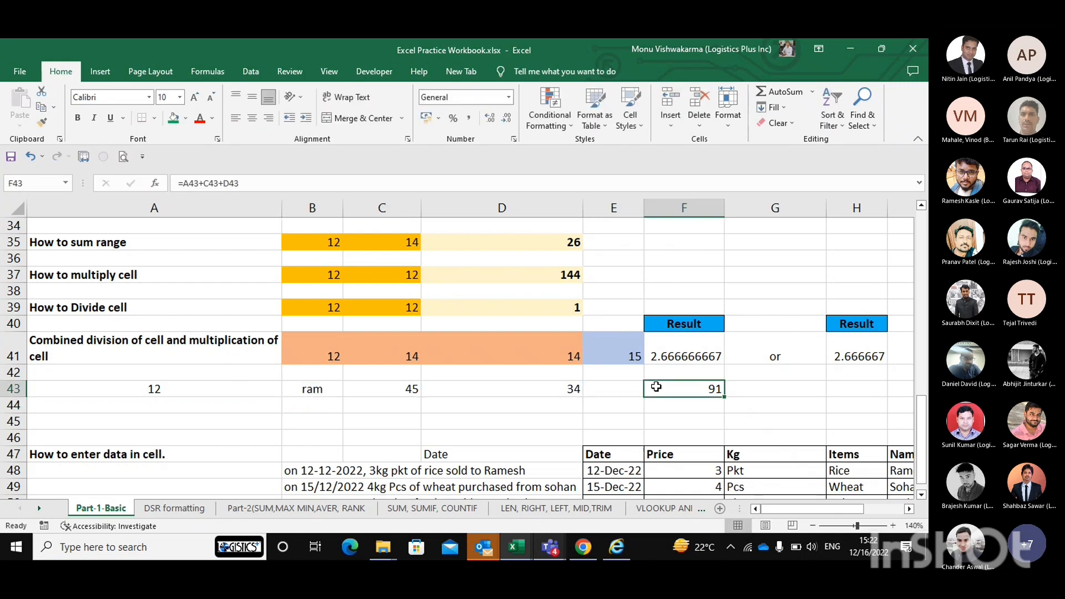
key(F2)
key(Escape)
text(=sum)
key(Tab)
key(Left)
key(shift+Left)
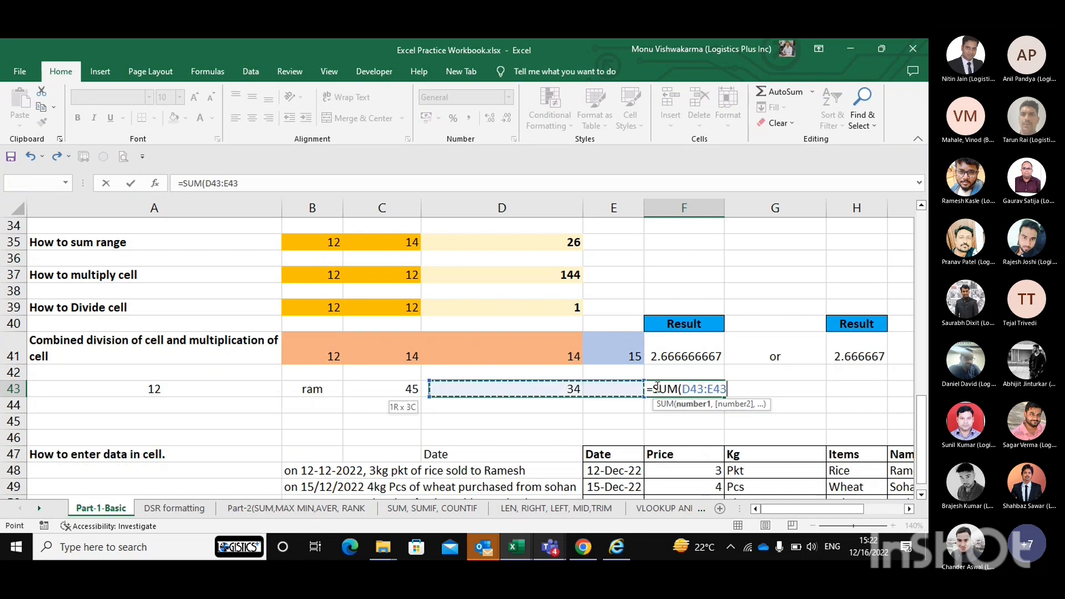
key(shift+Left)
key(shift+Left)
key(shift+Left)
key(Return)
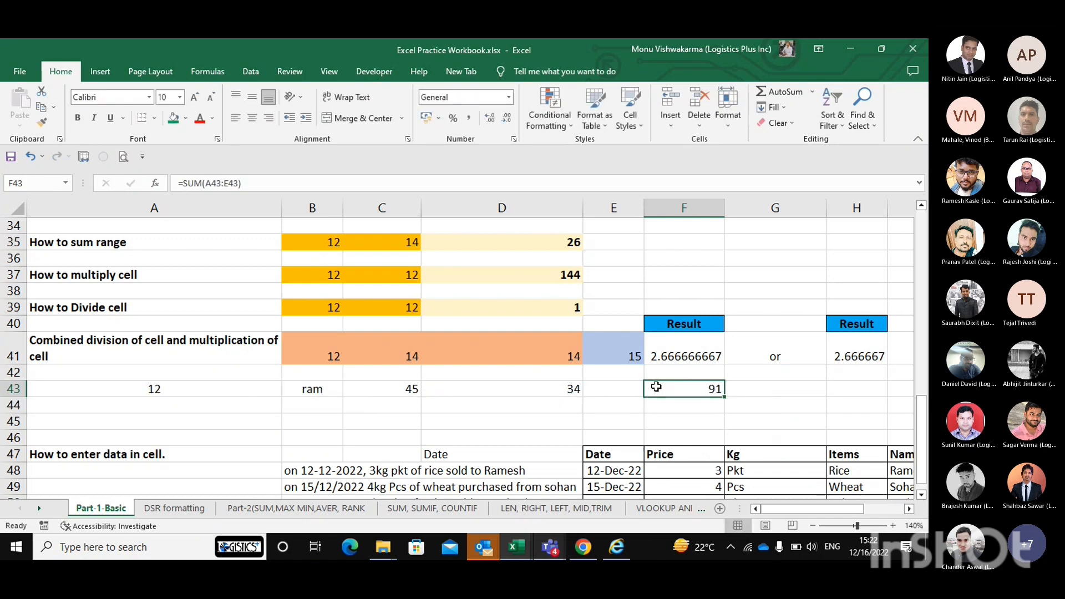
Step: Put a # in front of the text in B43 so it reads #ram
key(Left)
key(Left)
key(Left)
key(Left)
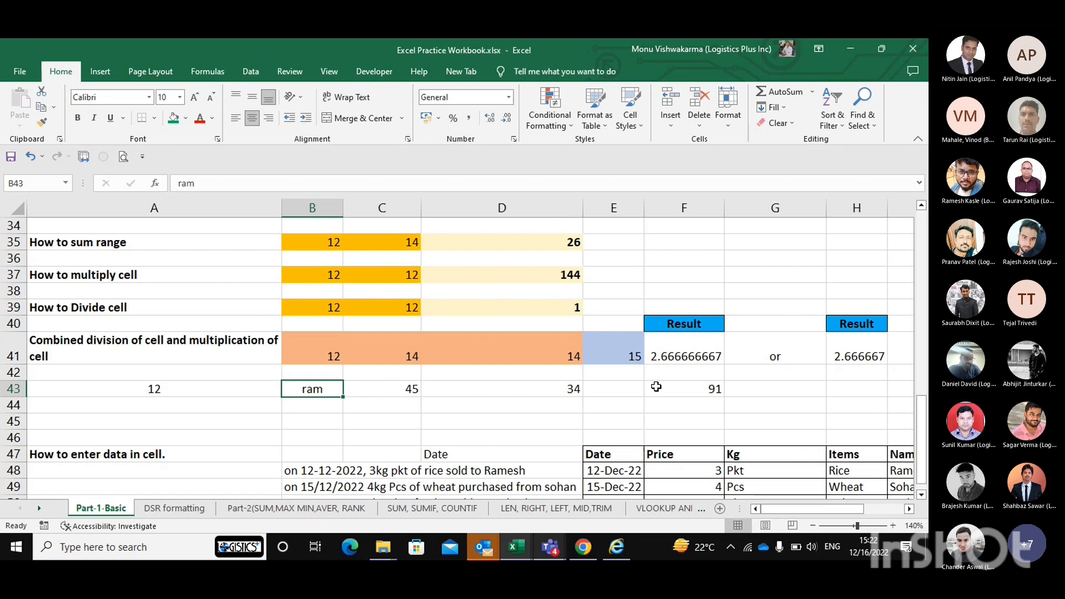
key(F2)
key(Home)
text(#)
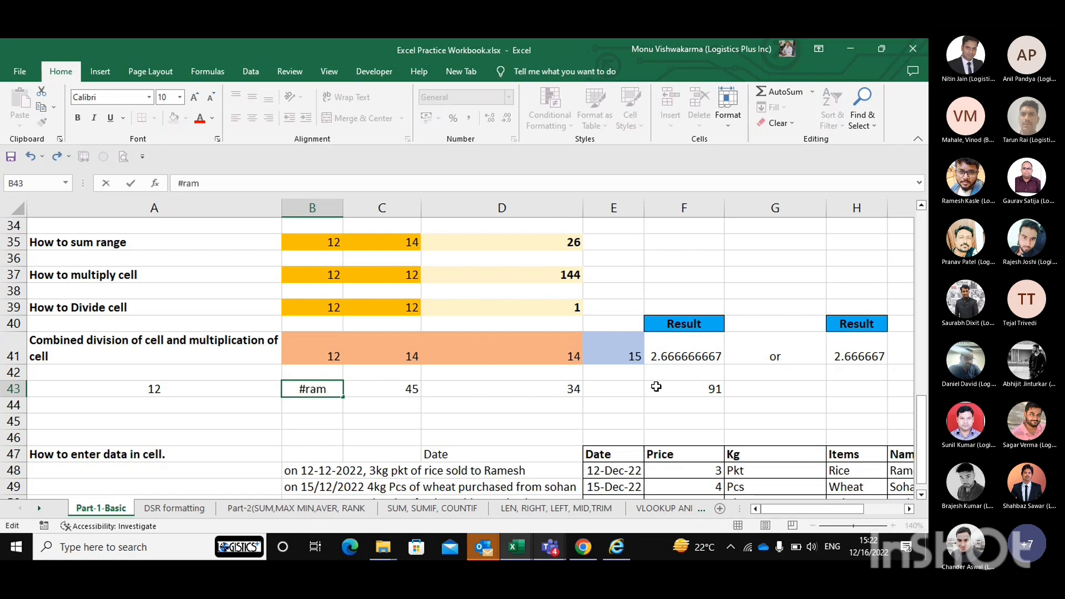
key(Return)
Step: Replace the SUM formula in F43 with =A43+C43+D43, skipping the text cell B43
key(Right)
key(Right)
key(Right)
key(Right)
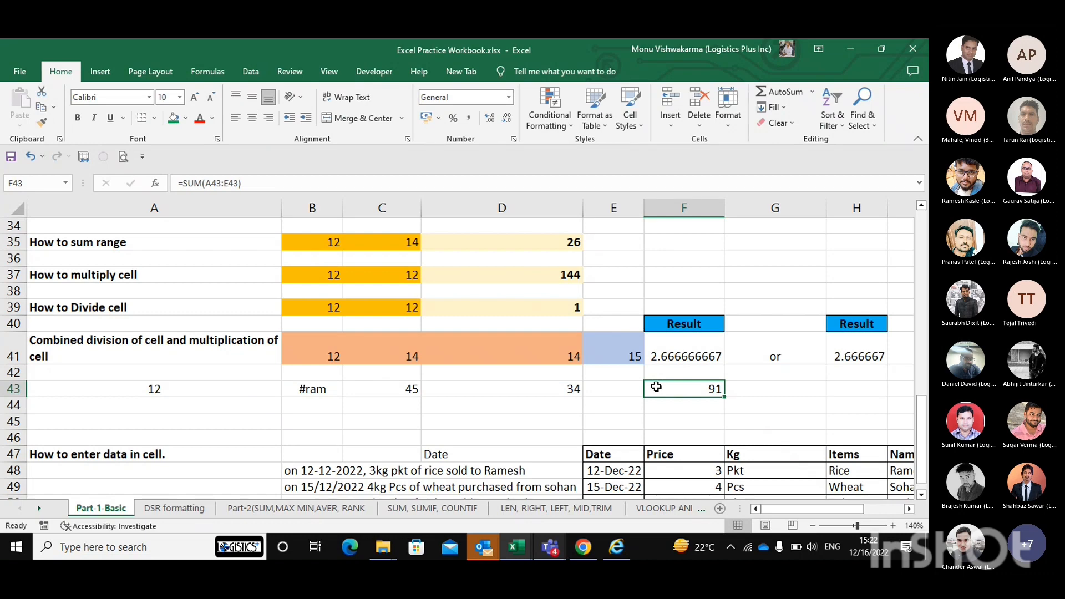
key(Delete)
text(=)
key(Left)
key(Left)
key(Left)
key(Left)
key(Left)
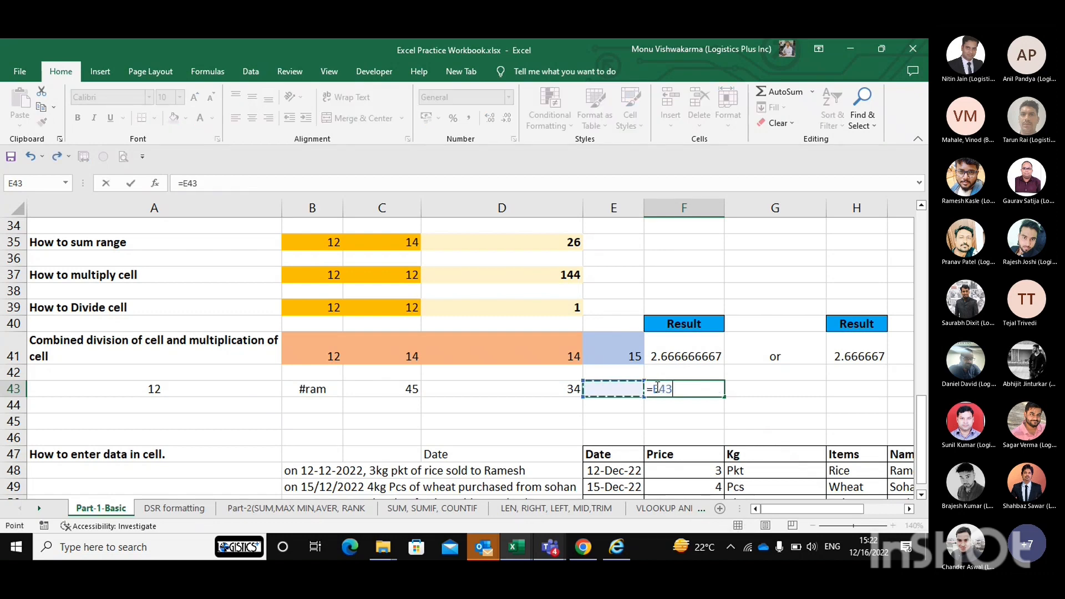
text(+)
key(Left)
key(Left)
key(Left)
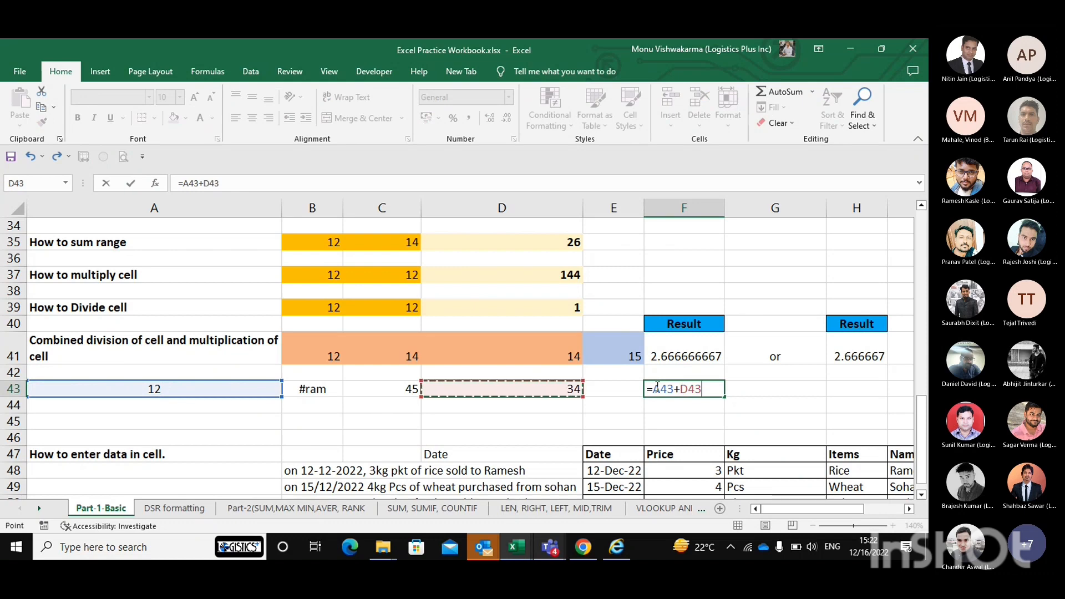
text(+)
key(Left)
key(Left)
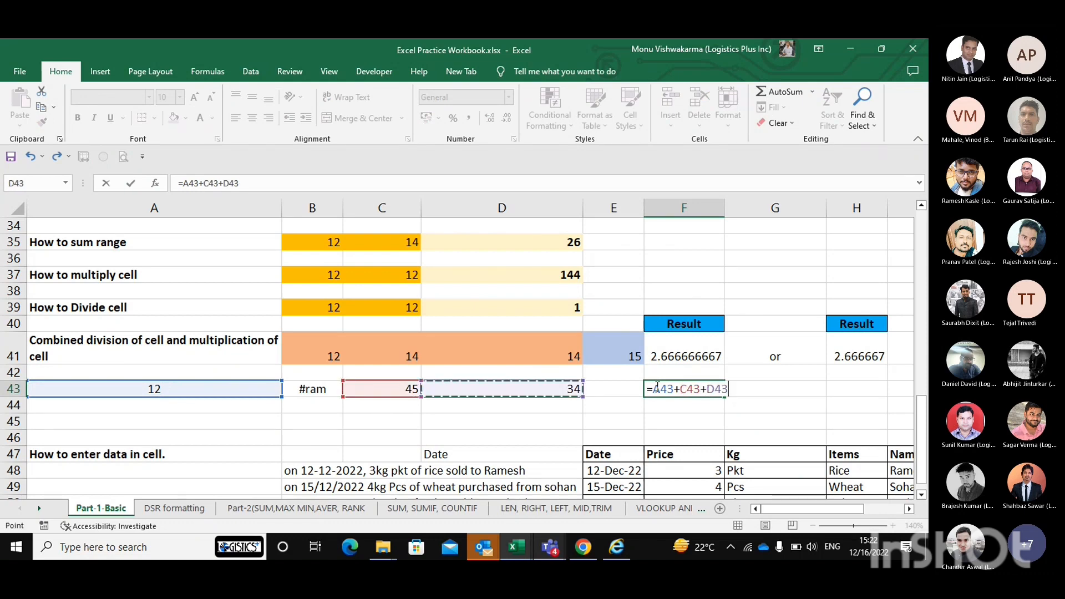
key(ctrl+Return)
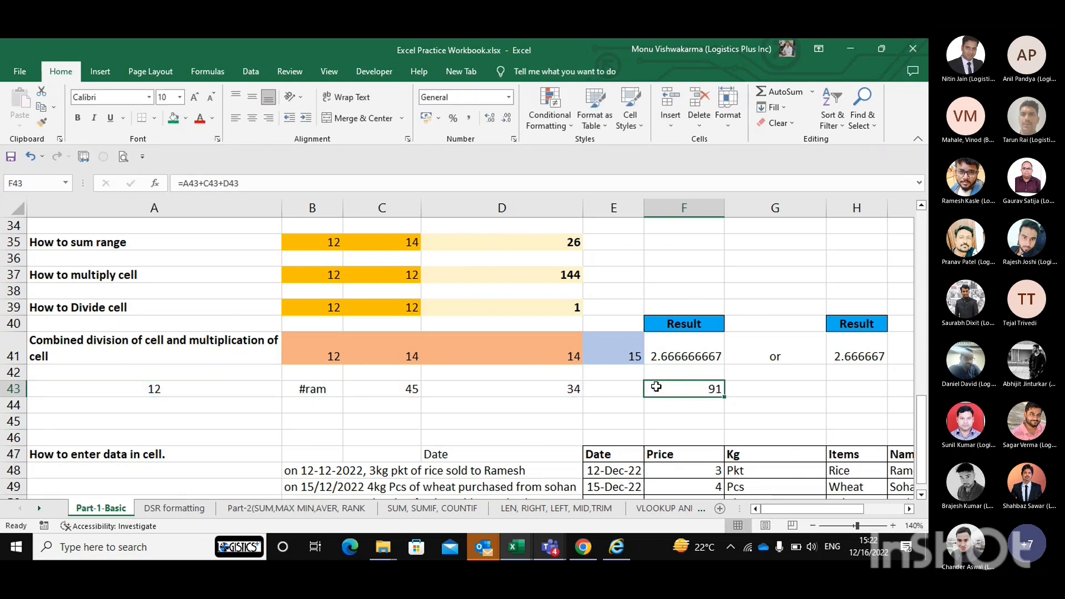
Step: Clear the sample numbers, text and formula from A43:F43
key(shift+Left)
key(shift+Left)
key(shift+Left)
key(shift+Left)
key(shift+Left)
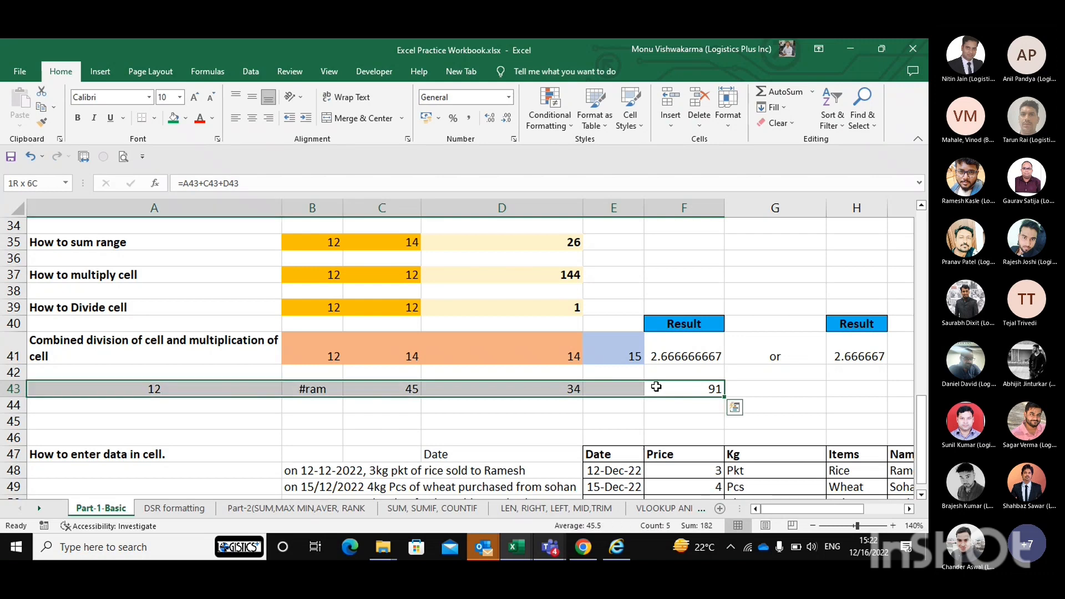
key(Delete)
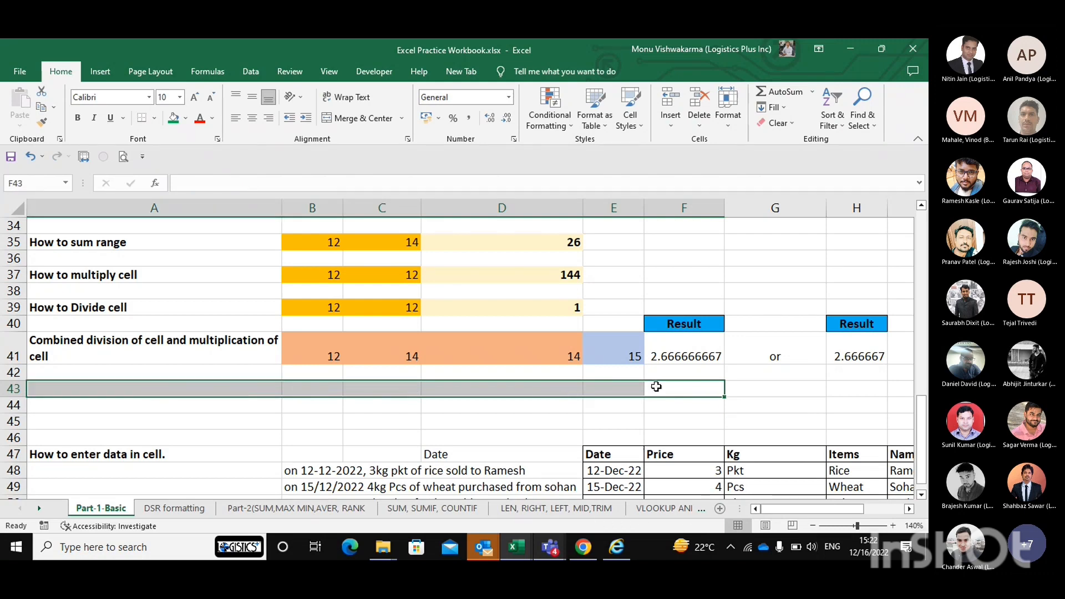
Step: Review the combined exercise's formula in F41 and the mathematical signs and formula exercises above it
click(684, 350)
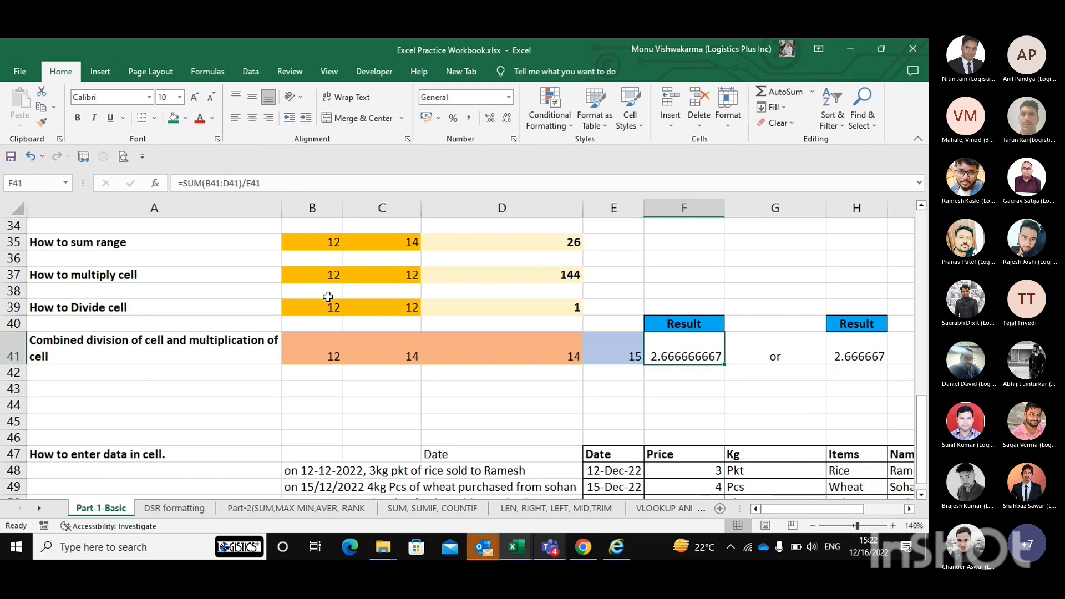
scroll(231, 327, up, 2)
scroll(231, 326, up, 2)
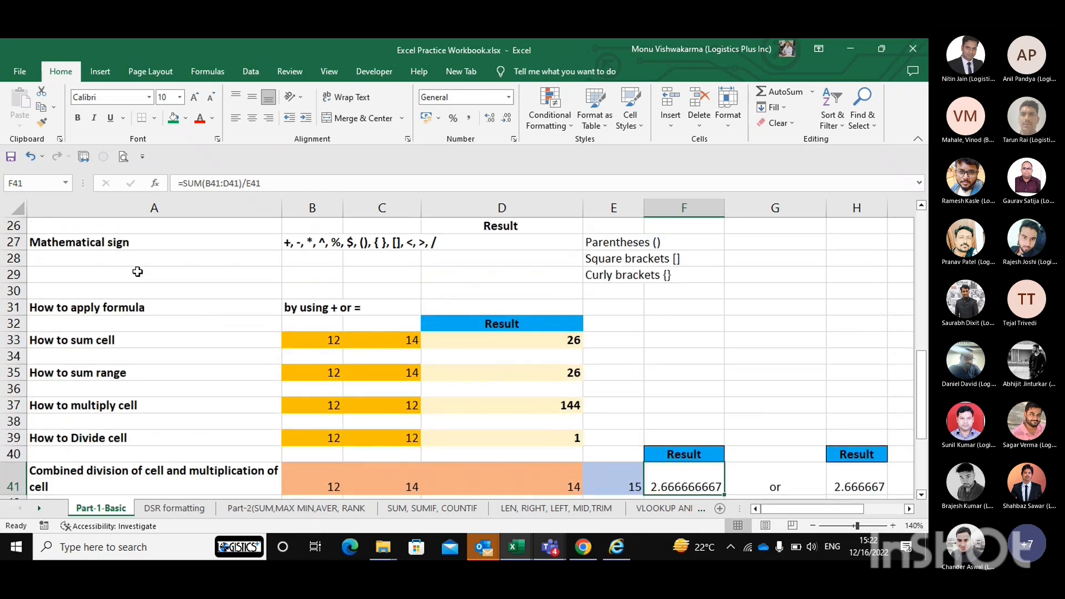
scroll(161, 266, down, 4)
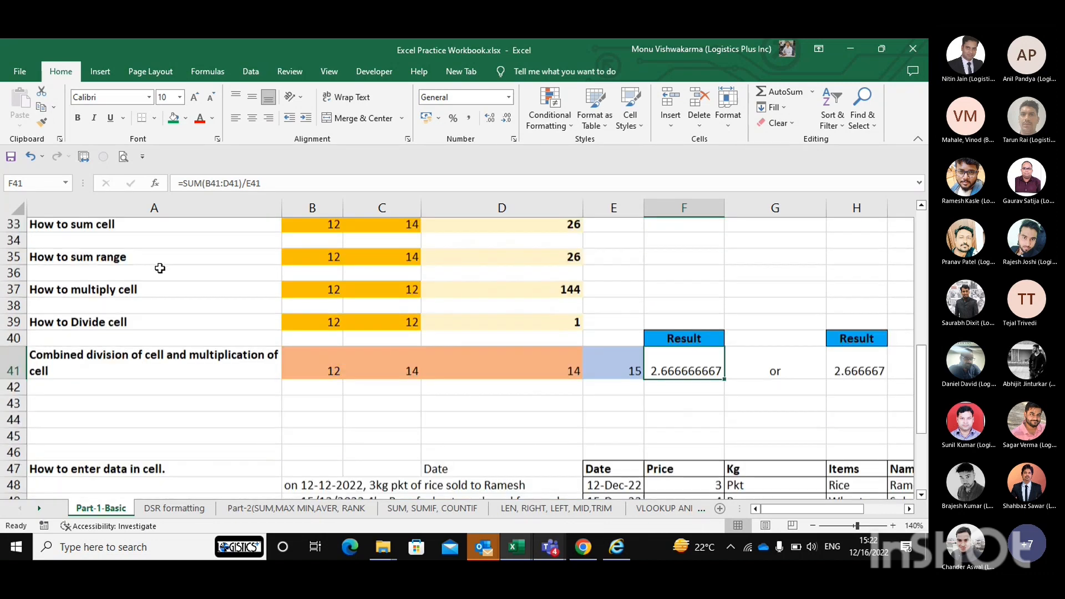
scroll(196, 358, down, 1)
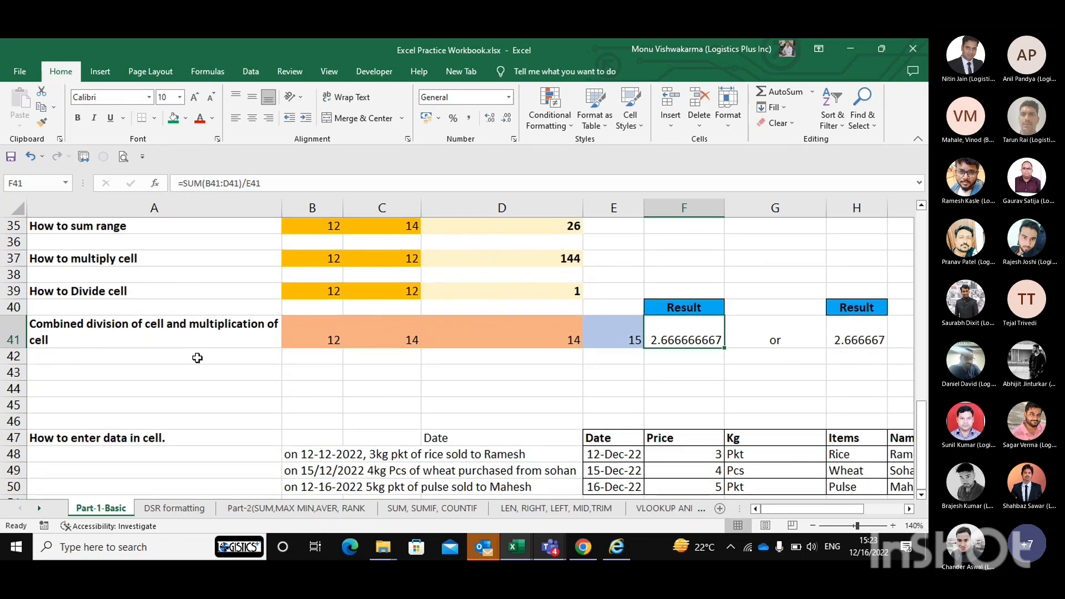
scroll(378, 357, up, 4)
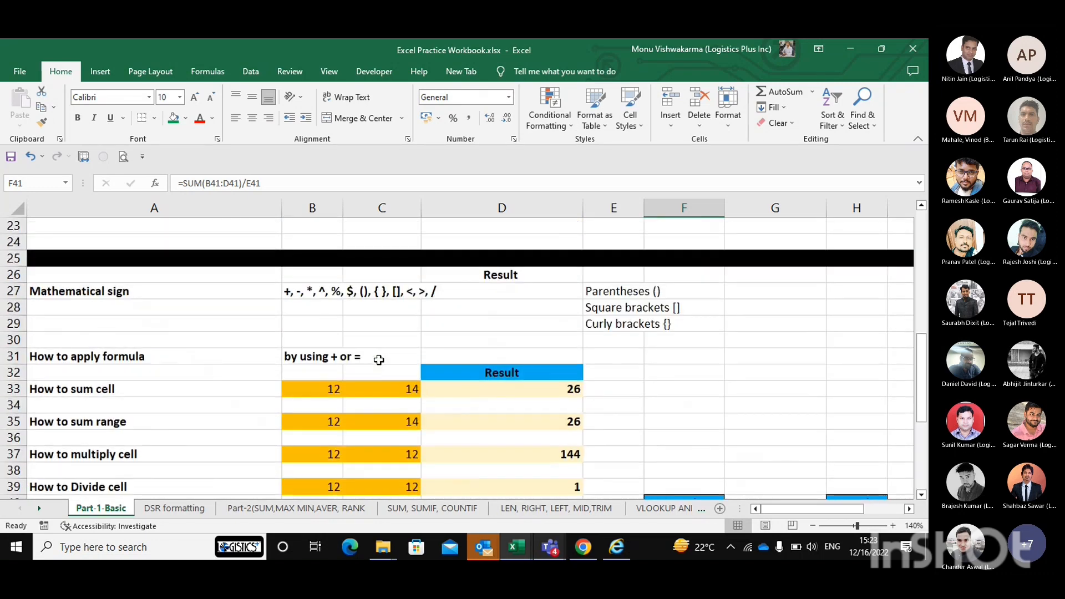
scroll(411, 351, down, 1)
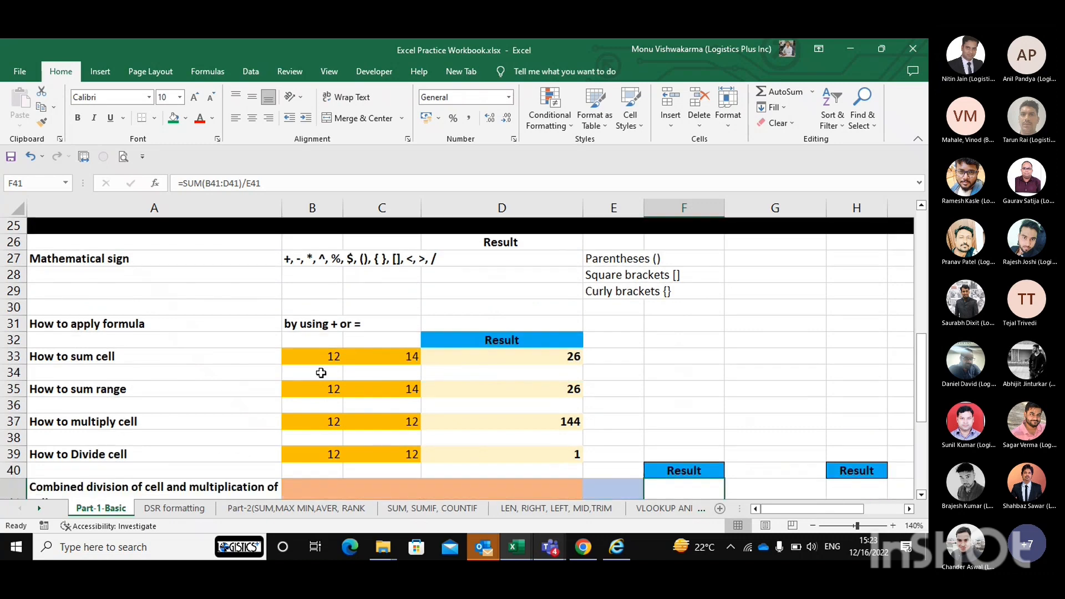
Step: Compare the cell-by-cell sum formula in D33 with the range sum formula in D35
click(291, 361)
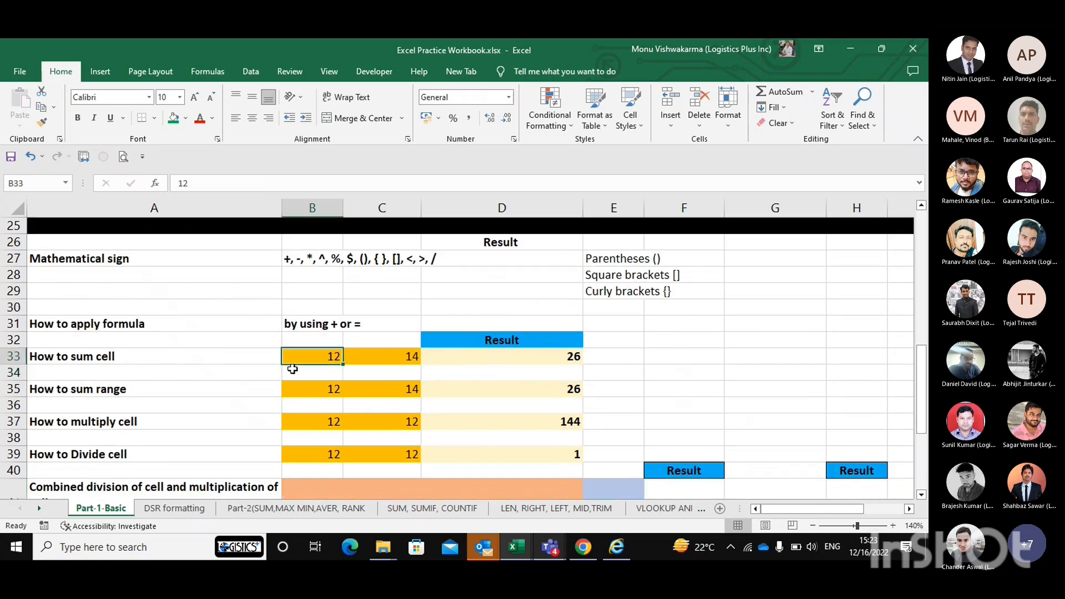
key(Right)
key(Right)
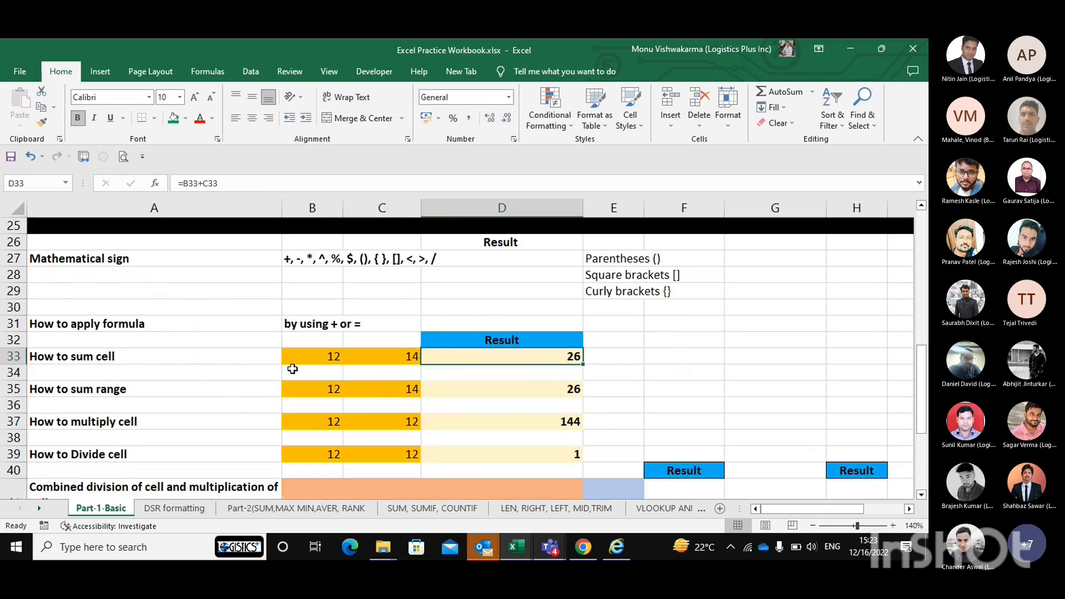
key(Down)
key(Down)
key(Up)
key(Up)
key(Down)
key(Down)
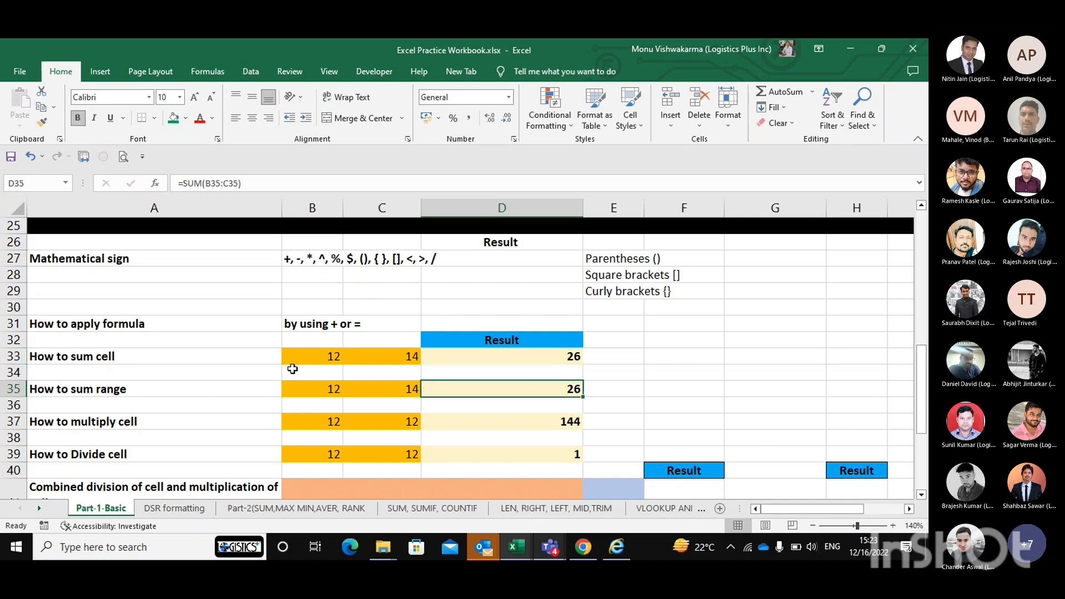
key(Up)
key(Up)
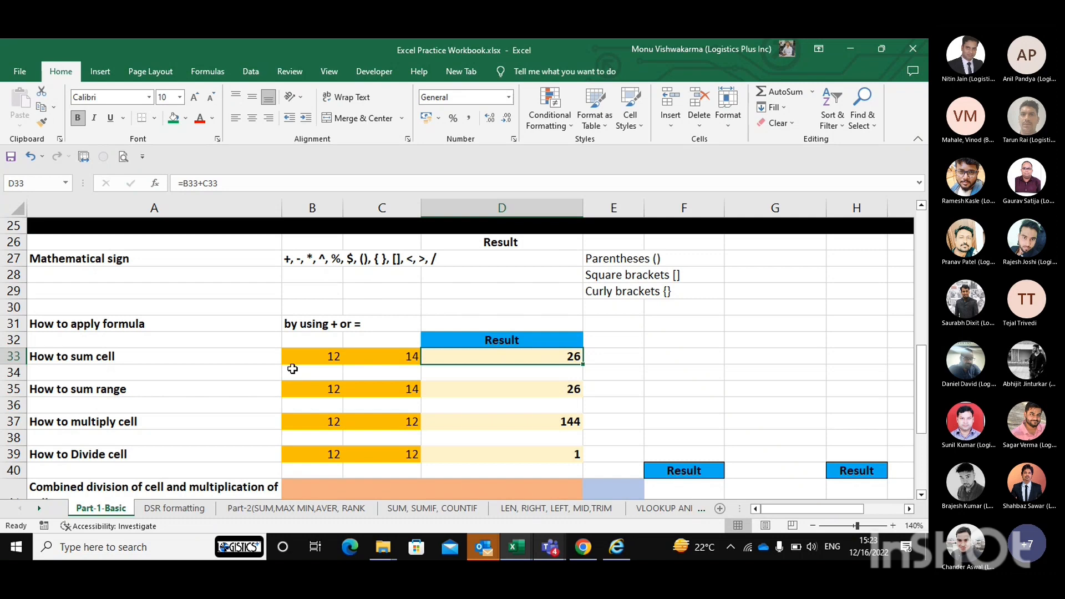
Step: Enter the sample number 12 in cell H30, in the empty area beside the exercises
key(Right)
key(Right)
key(Right)
key(Right)
key(Right)
key(Right)
key(Left)
key(Up)
key(Left)
key(Up)
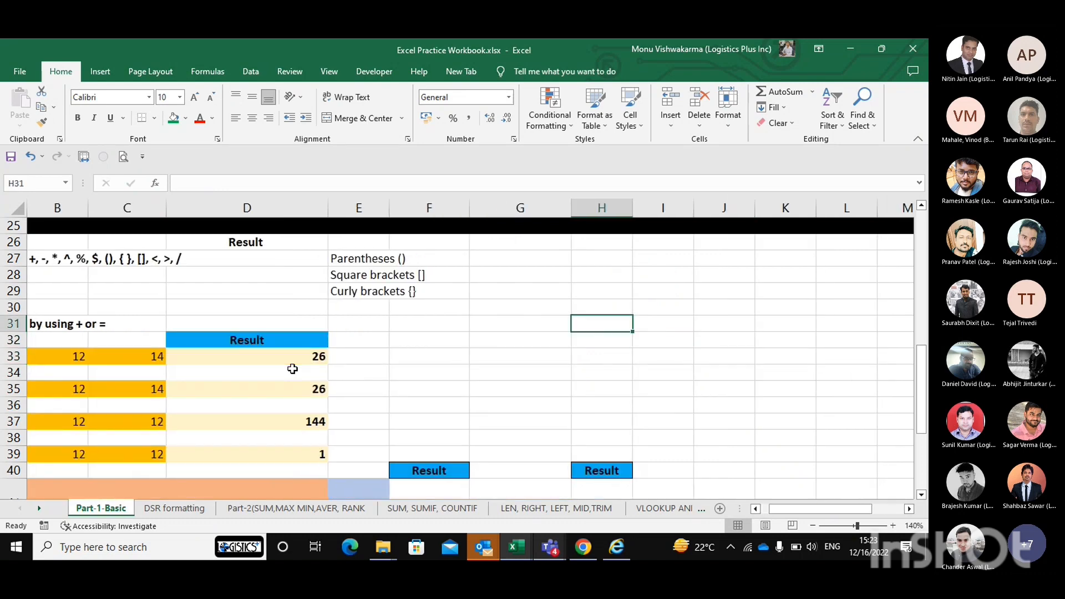
key(Up)
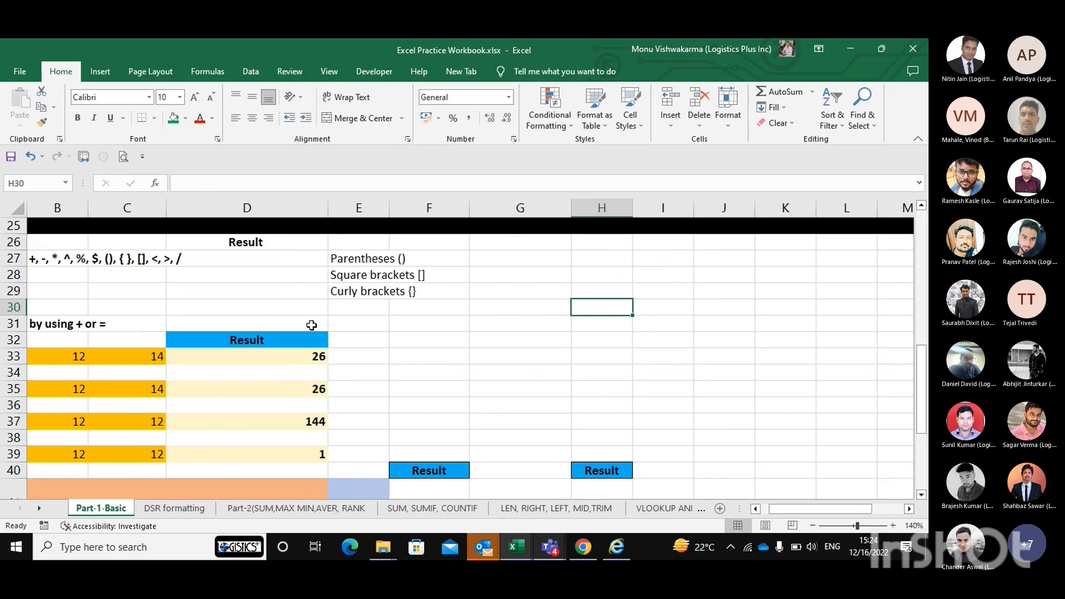
text(12)
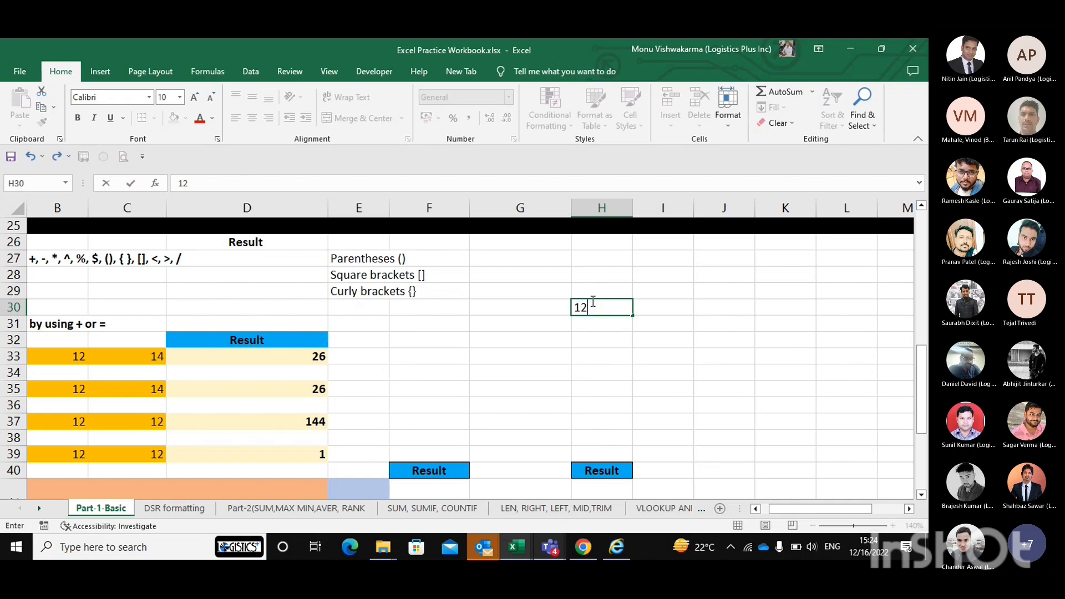
Step: Enter the sample number 23 in cell I32, not adjacent to the number in H30
key(Right)
key(Right)
key(Down)
key(Left)
key(Down)
key(Left)
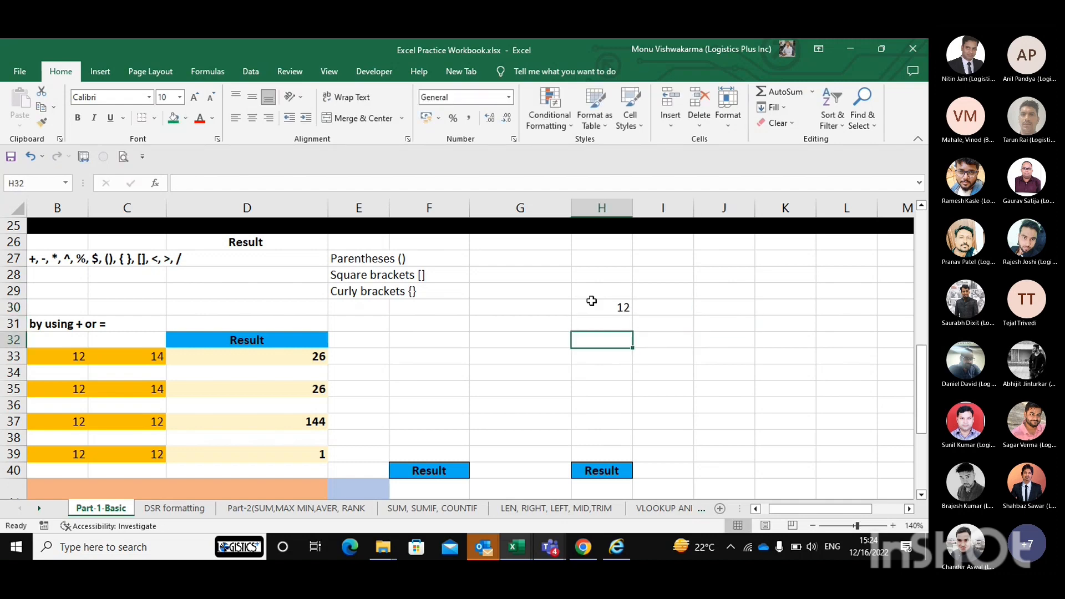
key(Right)
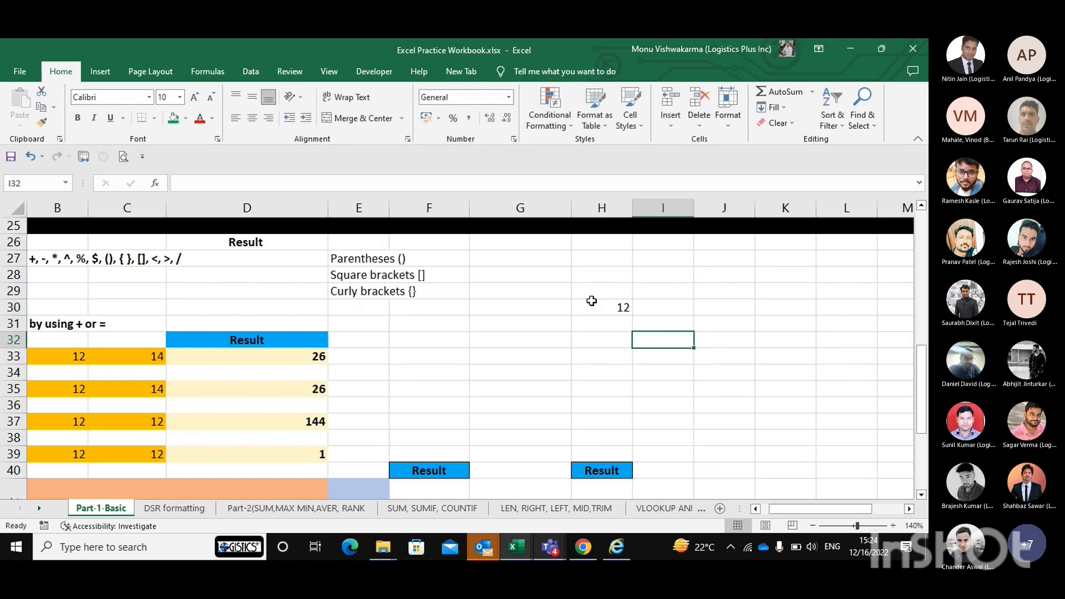
text(23)
key(Right)
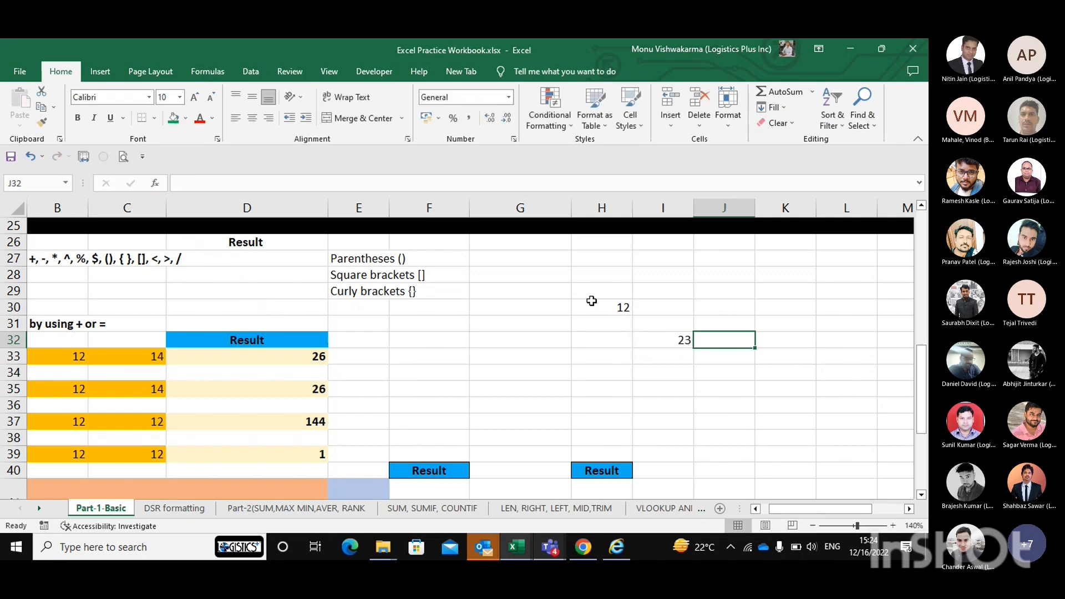
Step: Label cell I33, directly below the sample number in I32, as Total
key(Down)
key(Down)
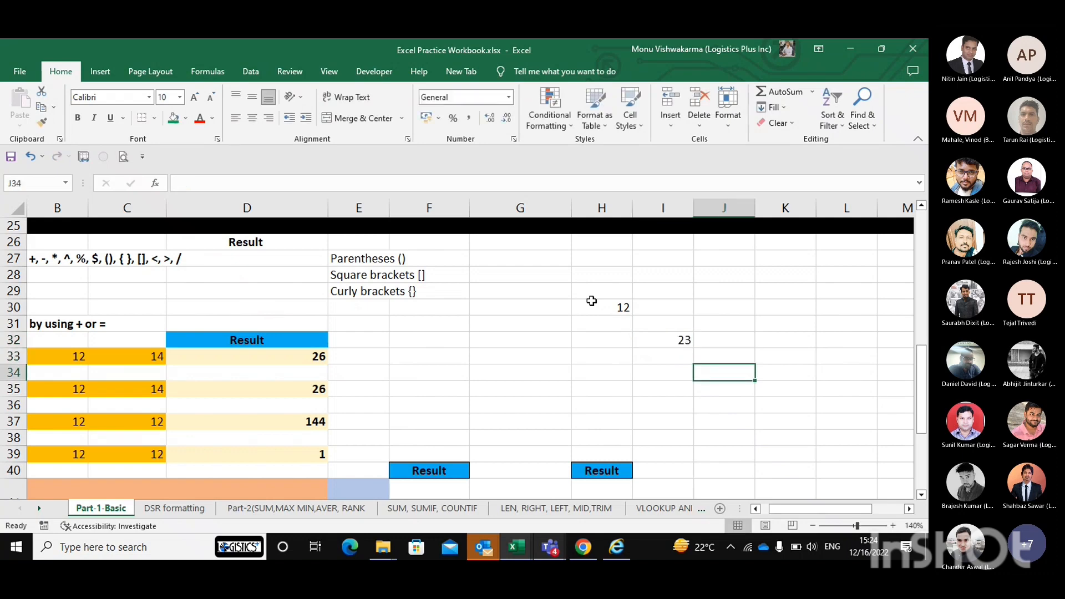
key(Up)
key(Left)
text(Total)
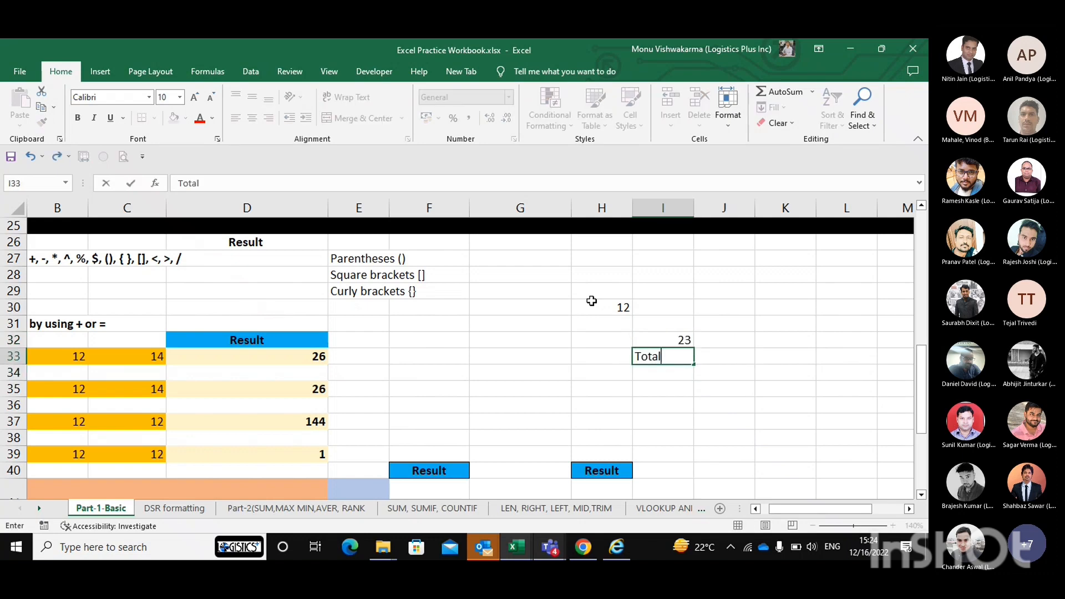
key(Right)
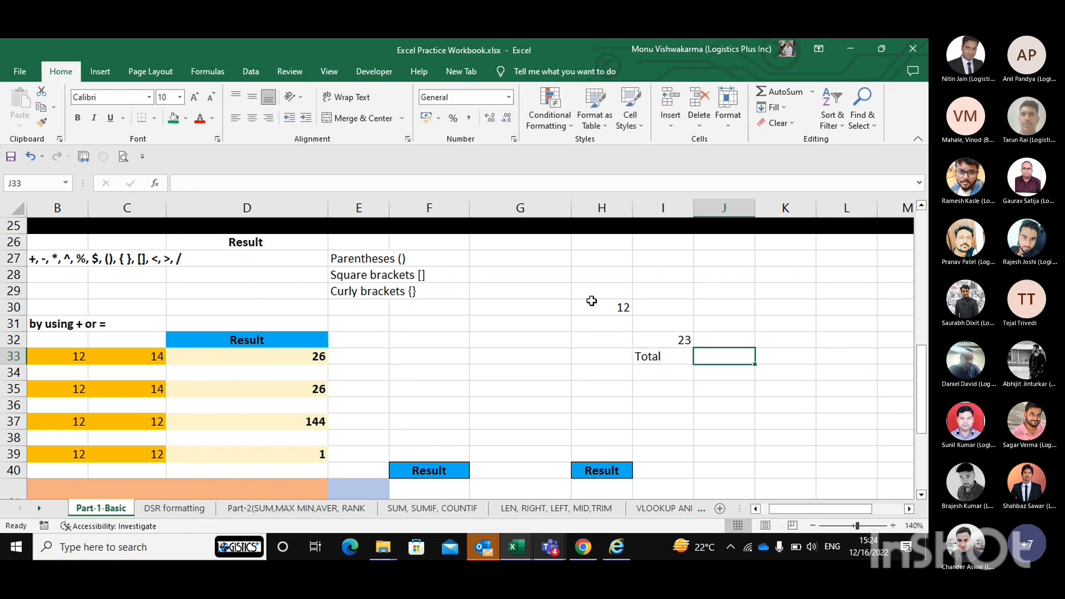
Step: Sum the two non-adjacent cells in J33 with the formula =H30+I32
text(=)
key(Left)
key(Up)
key(Left)
key(Up)
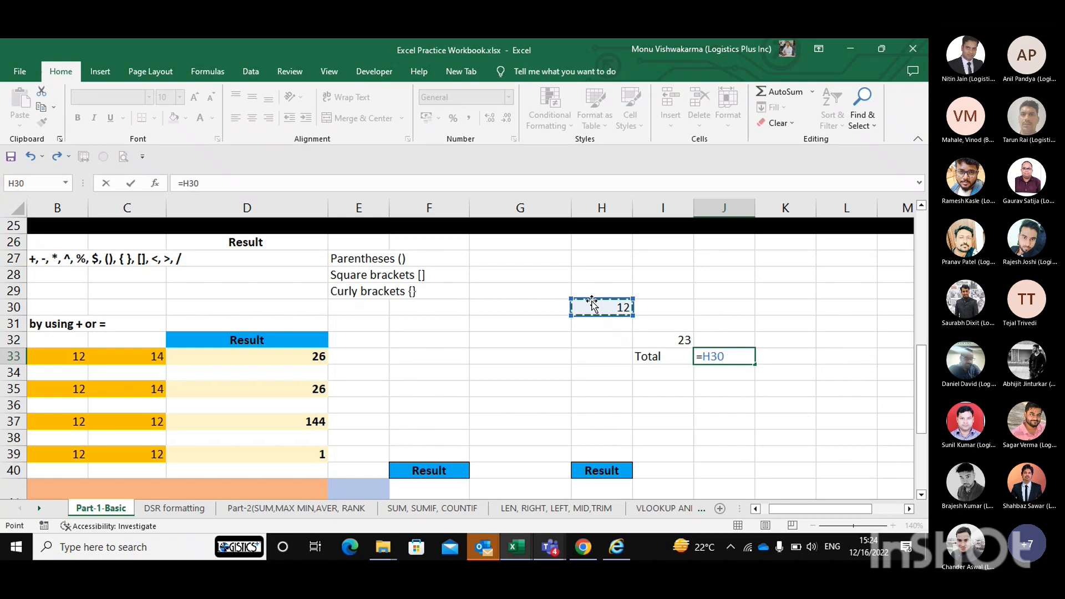
text(+)
key(Up)
key(Left)
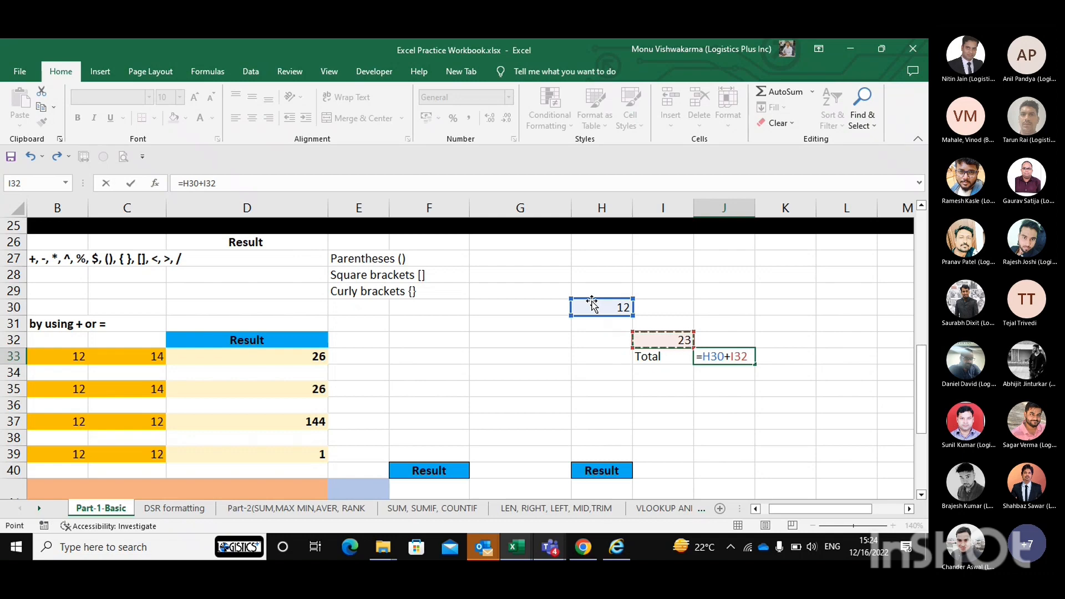
key(Return)
Step: Enter the adjacent sample numbers 12, 13 and 134 in cells H28, I28 and J28
key(Left)
key(Up)
key(Up)
key(Up)
key(Up)
key(Up)
key(Up)
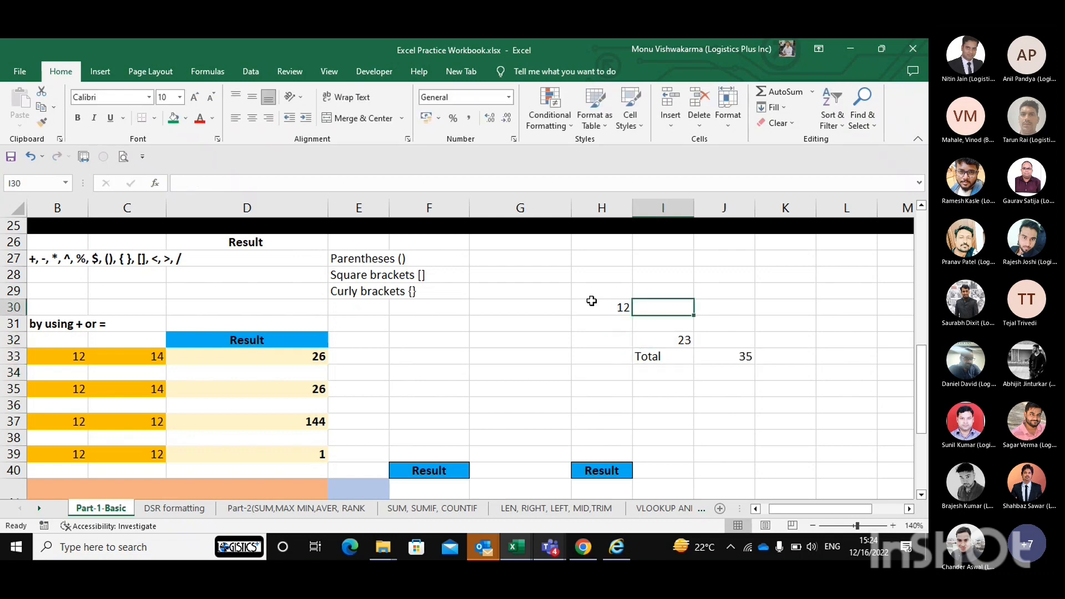
key(Left)
text(12)
key(Tab)
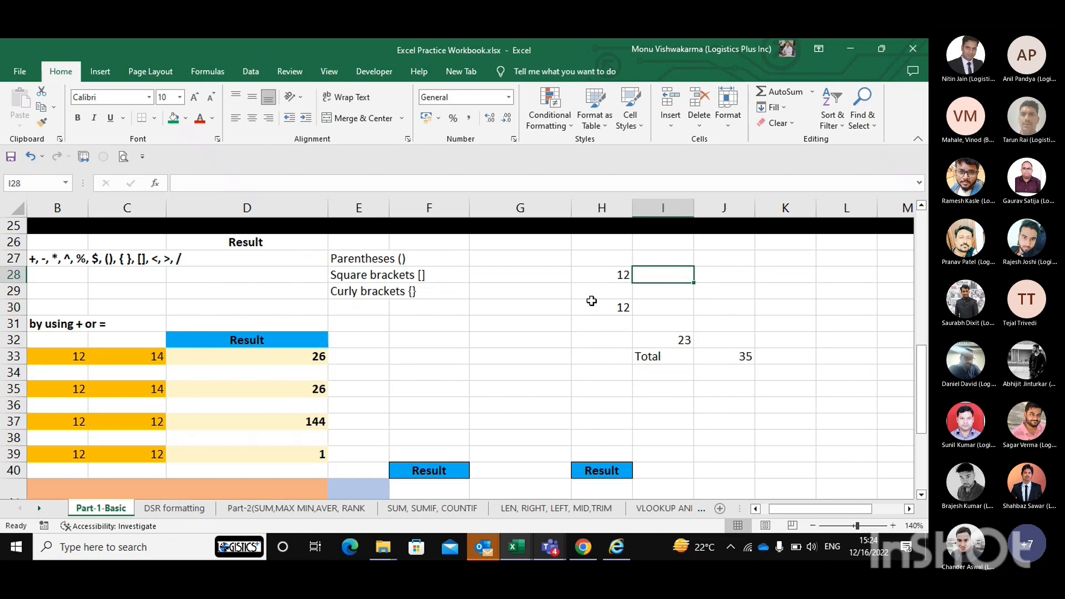
text(13)
key(Tab)
text(134)
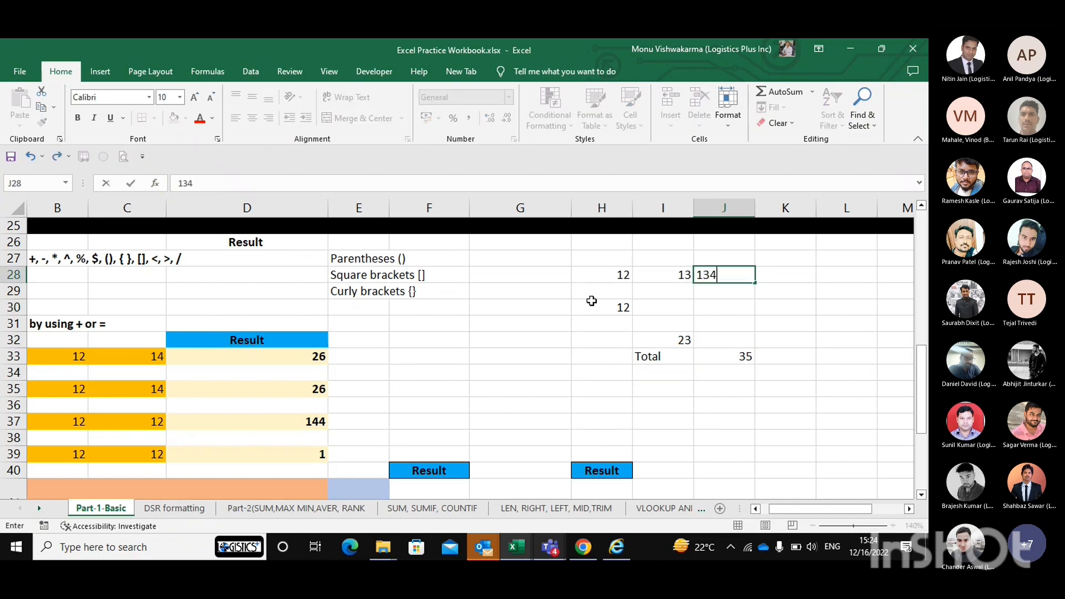
key(Return)
Step: Compare the adjacent numbers in H28:J28 with the scattered numbers in H30 and I32
key(Right)
key(Right)
key(Up)
key(Up)
key(Left)
key(Left)
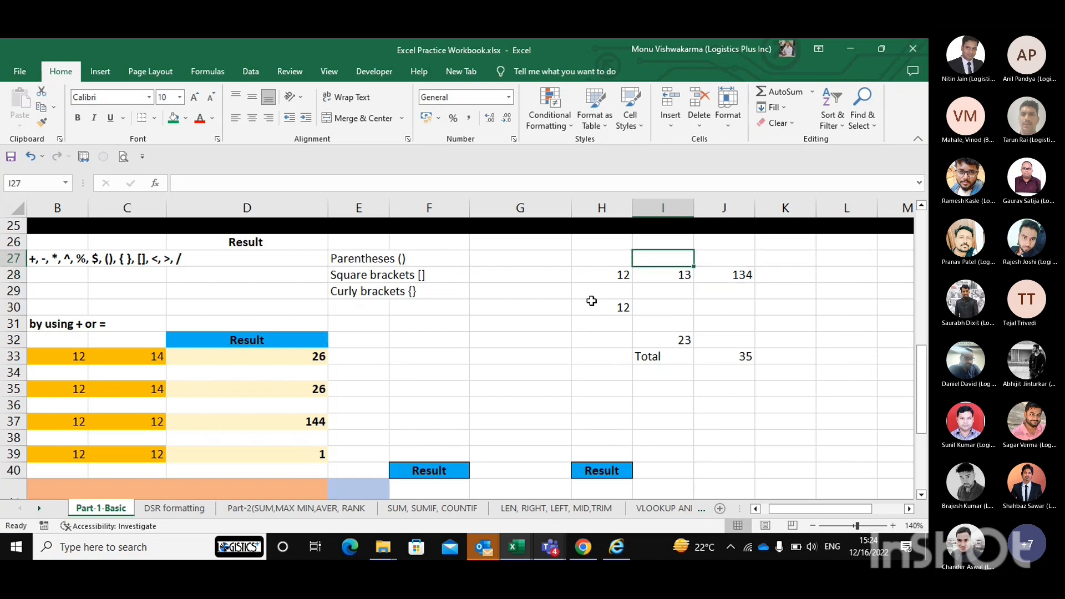
key(Down)
key(shift+Right)
key(shift+Right)
click(591, 302)
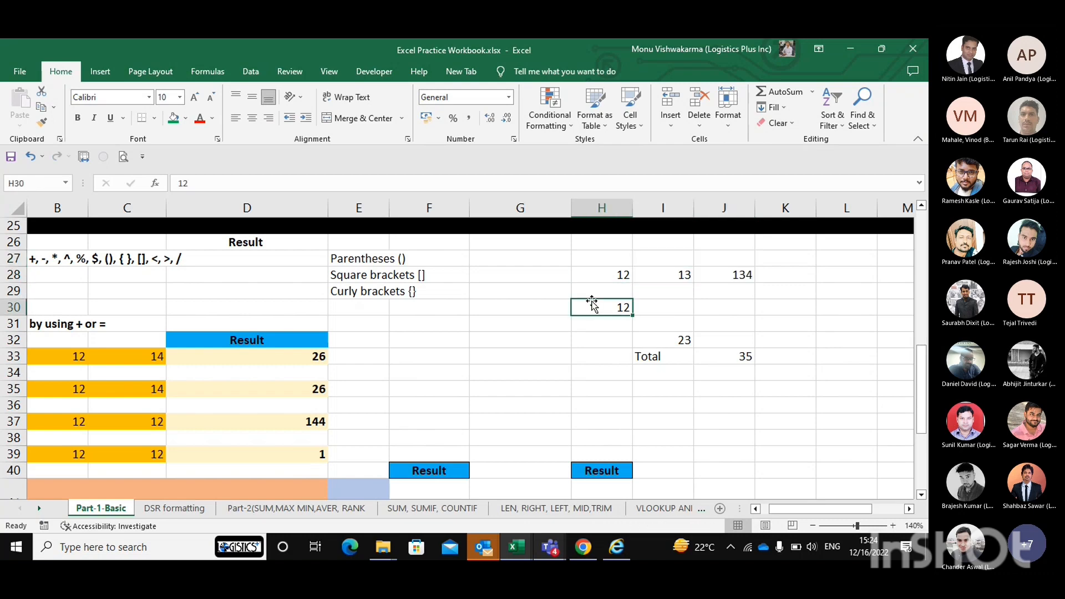
key(Right)
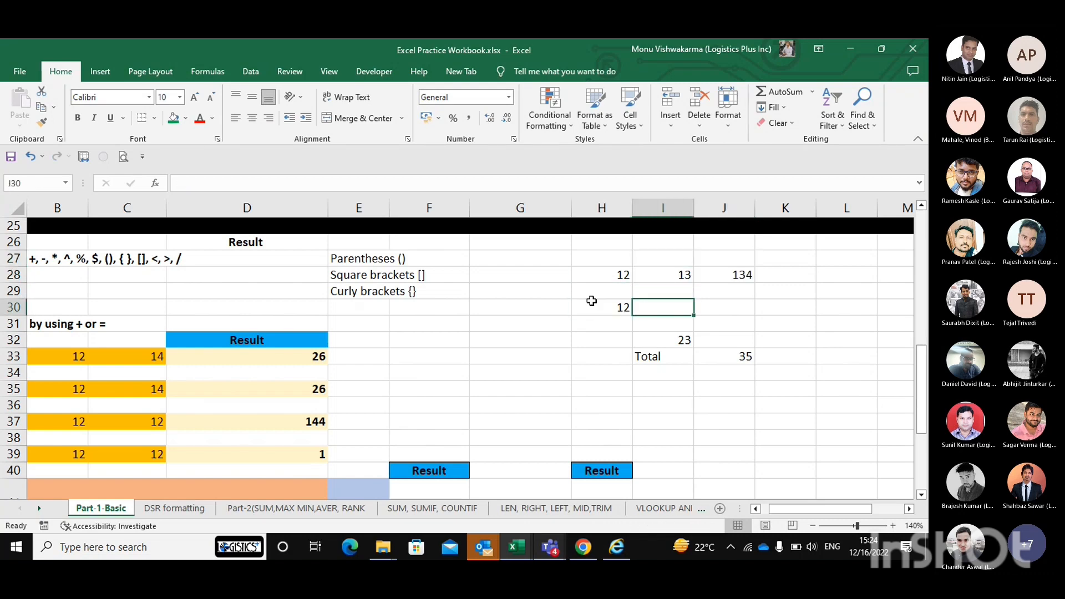
key(Down)
key(Down)
key(Up)
key(Up)
key(Up)
key(Up)
key(Left)
Step: Clear all sample numbers, the Total label and the formula from H28:J33
key(shift+Right)
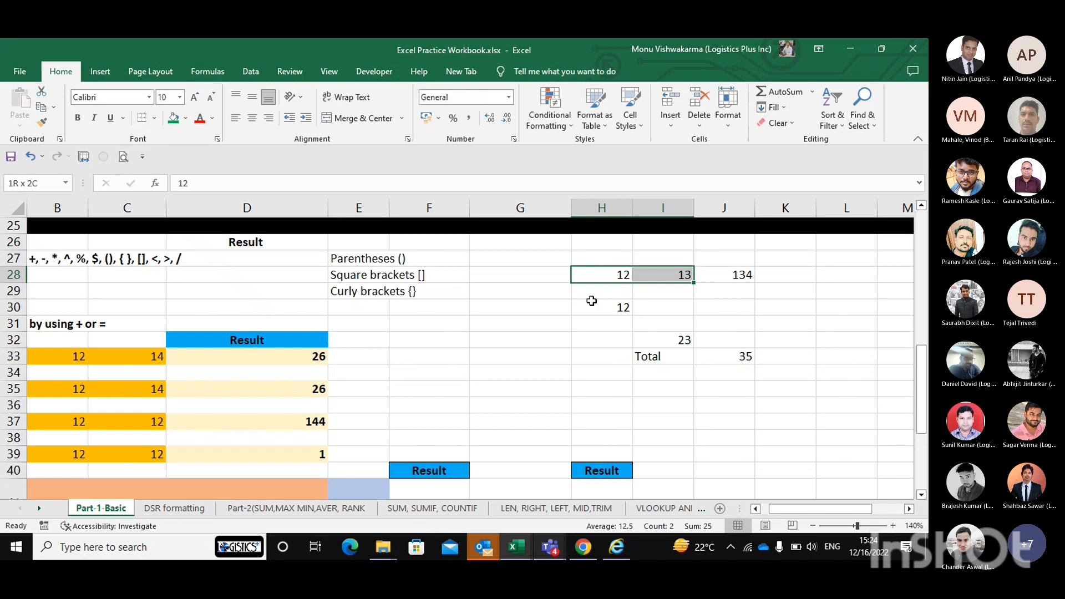
key(shift+Right)
key(shift+Down)
key(shift+Down)
key(shift+Down)
key(shift+Down)
key(shift+Down)
key(Delete)
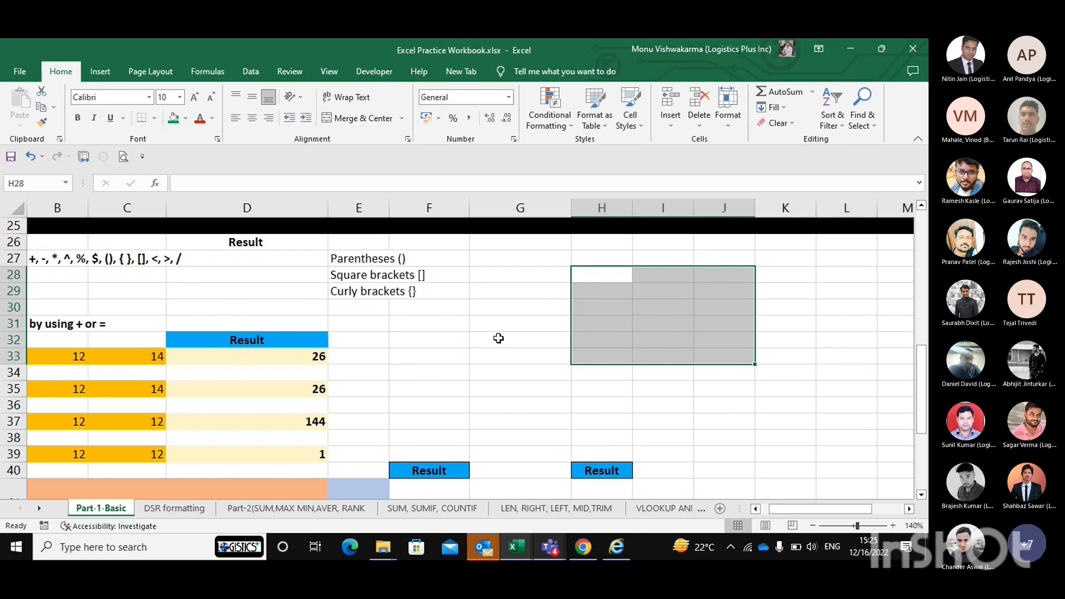
click(518, 311)
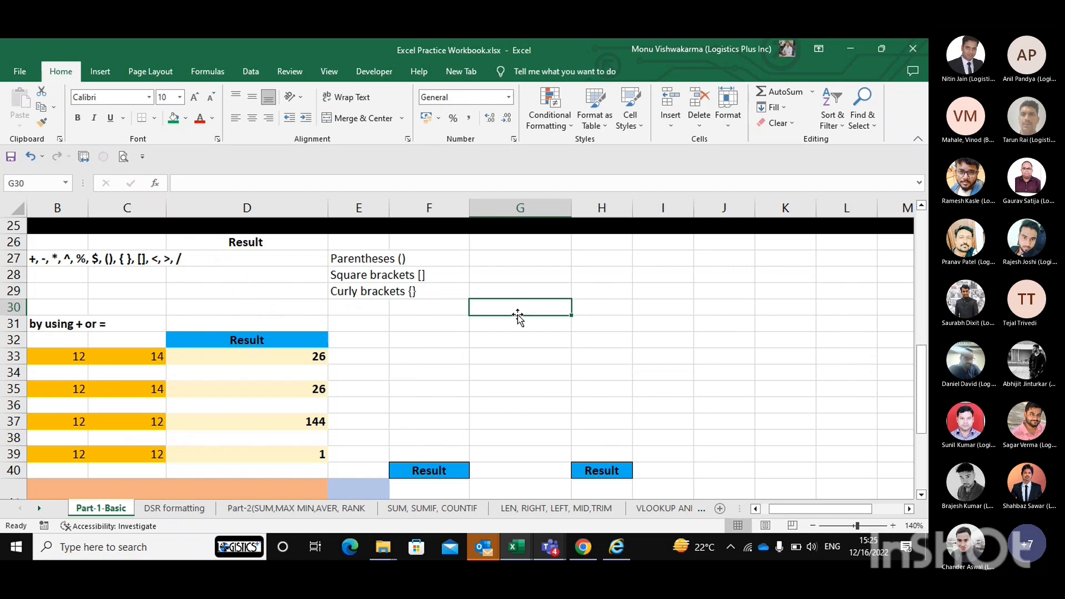
click(514, 287)
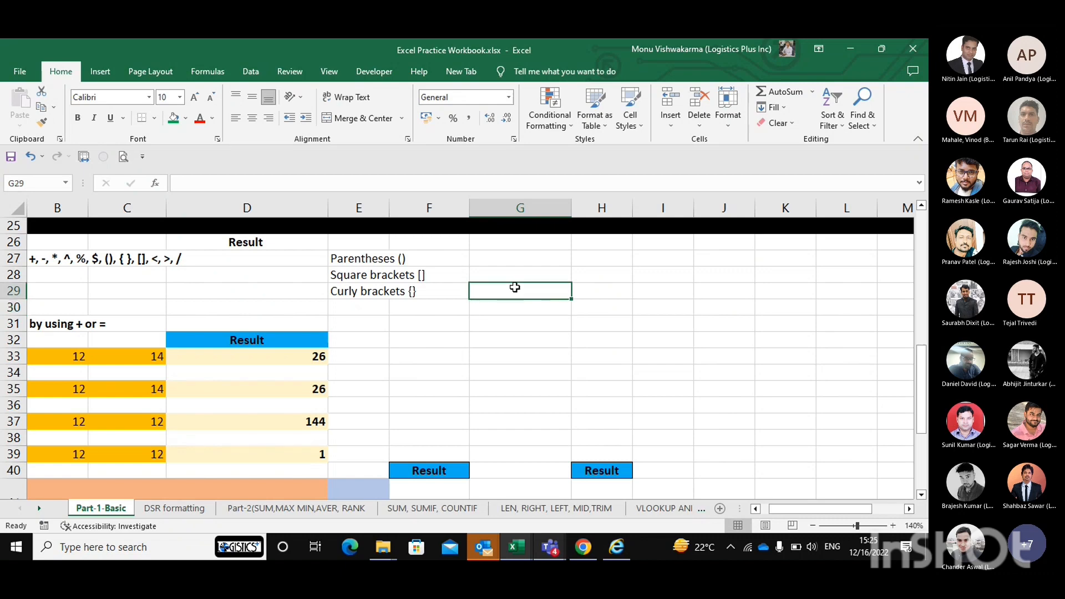
click(566, 271)
key(Right)
key(Right)
key(Right)
key(Right)
key(Right)
key(Right)
key(Right)
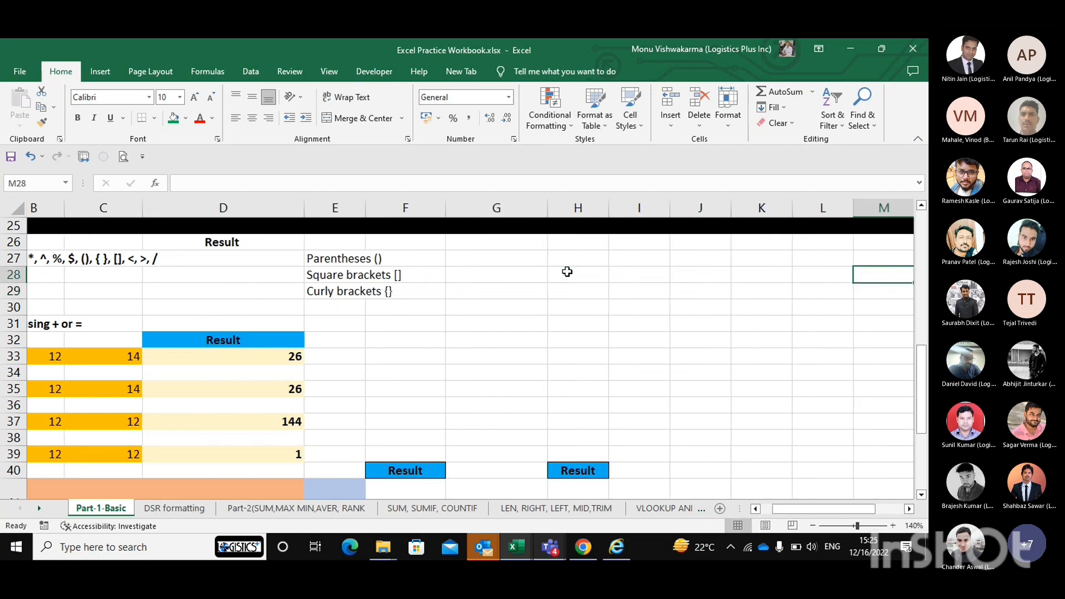
Step: Enter the letters a, b and c as headings in cells H28, I28 and J28
key(Left)
key(Left)
key(Left)
key(Left)
key(Left)
key(Left)
text(a)
key(Right)
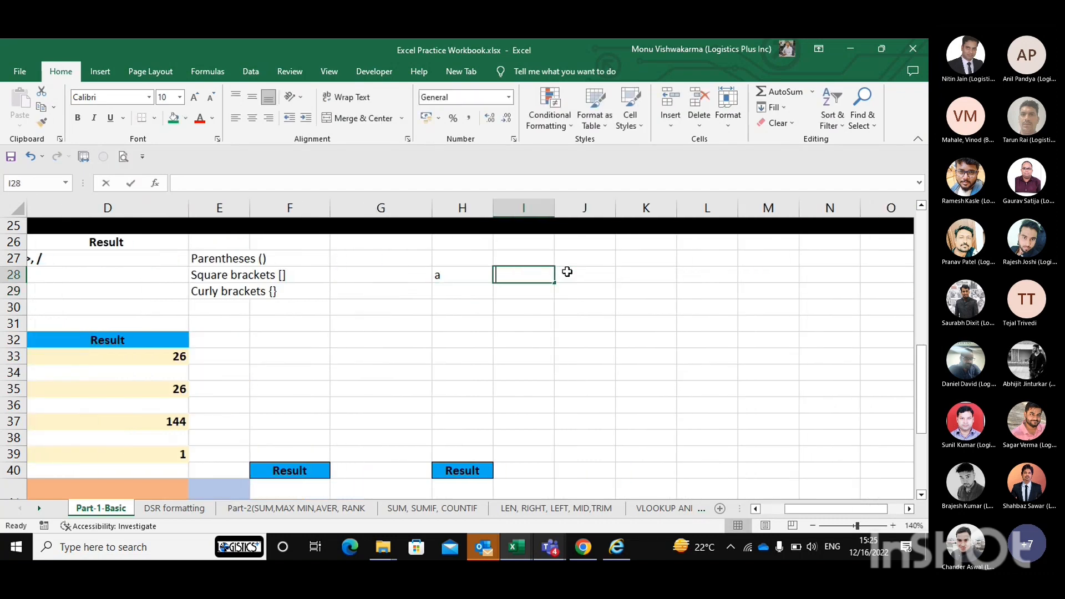
text(b)
key(Right)
text(c)
key(Right)
key(Down)
key(Up)
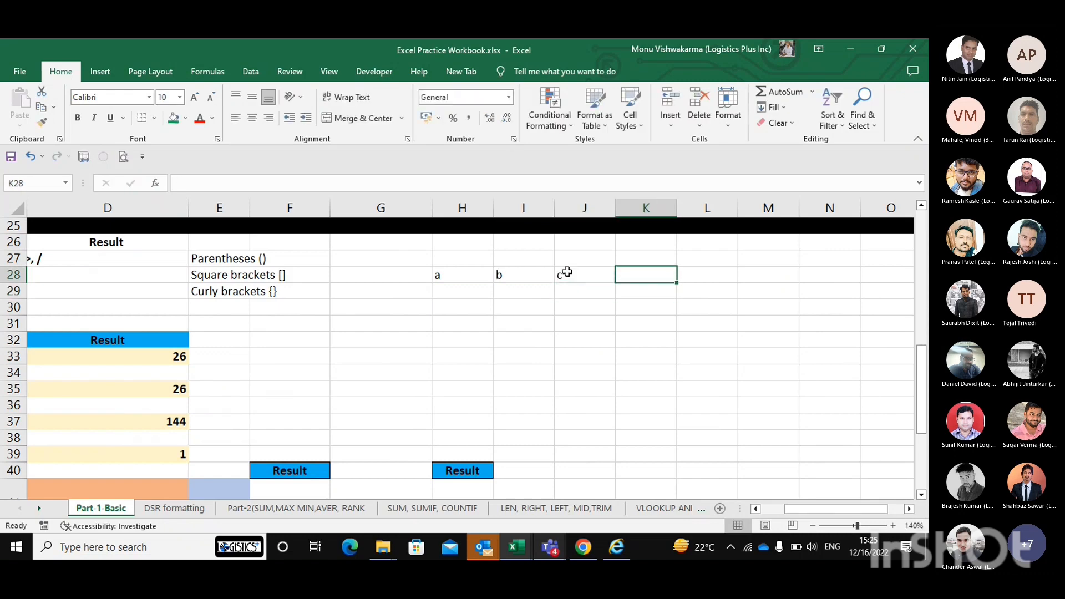
Step: Add the headings text in K28 and number in L28 after the letter headings
key(Right)
key(Left)
text(text)
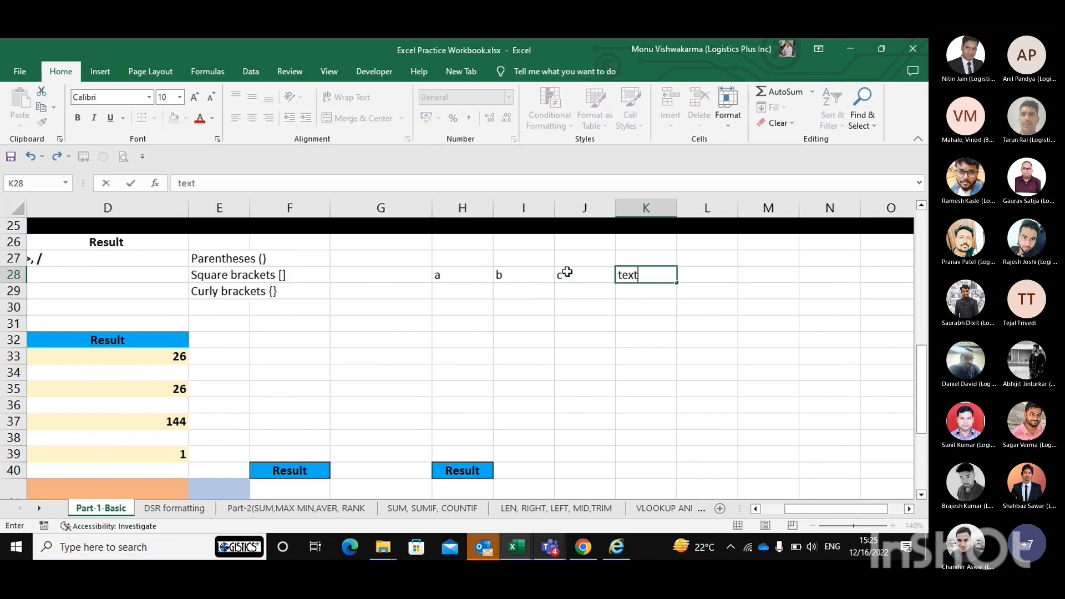
key(Right)
key(Right)
key(Left)
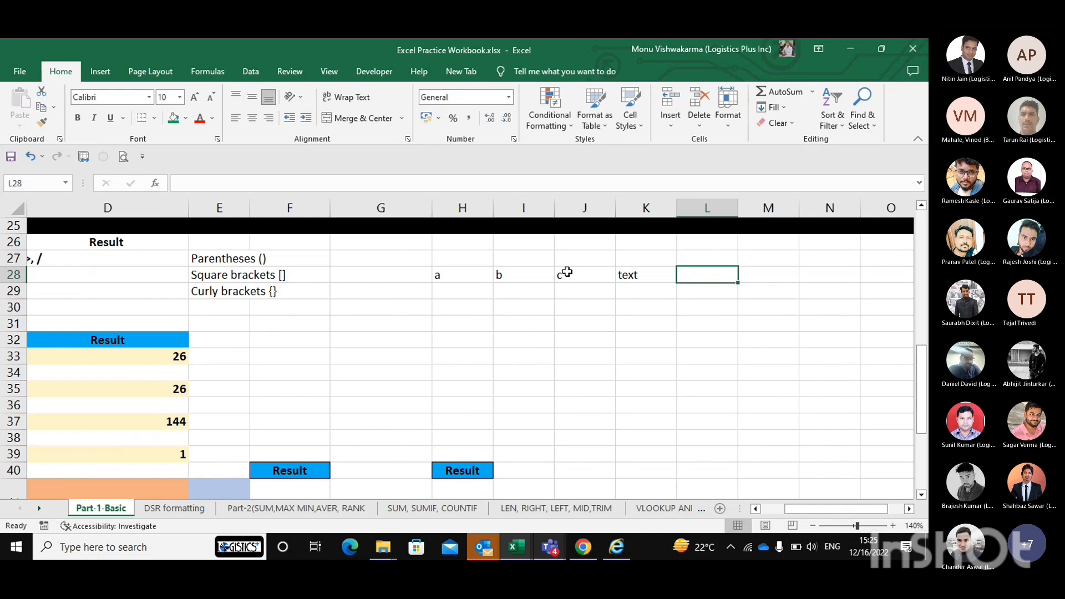
key(Left)
key(Left)
key(Right)
key(Right)
text(number)
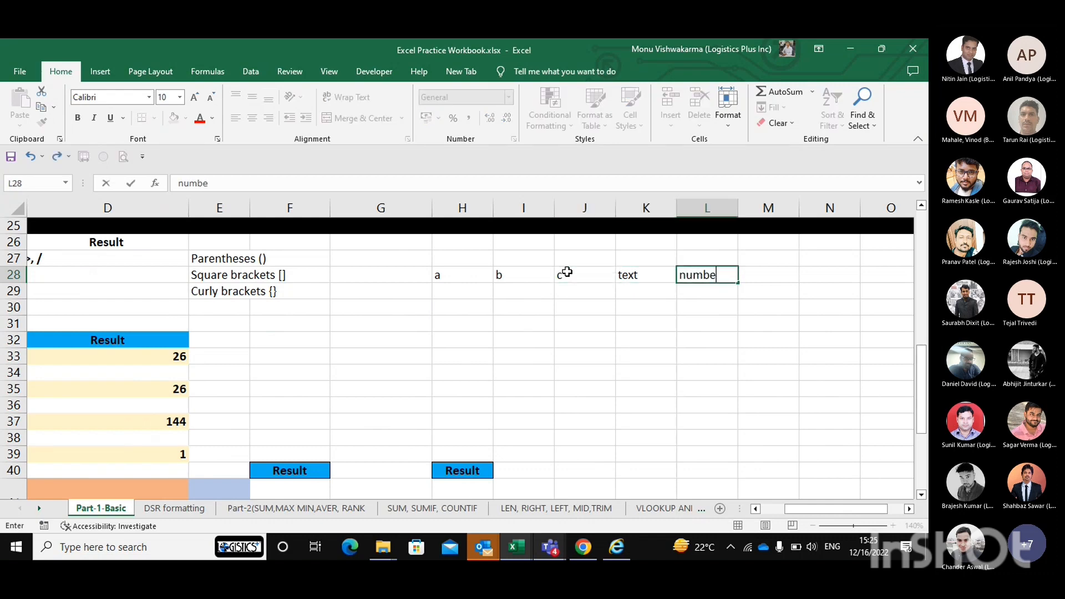
Step: Enter the numbers 12, 14 and 45 in H29:J29 below the headings a, b and c
key(Right)
key(Left)
key(Left)
key(Left)
key(Left)
key(Left)
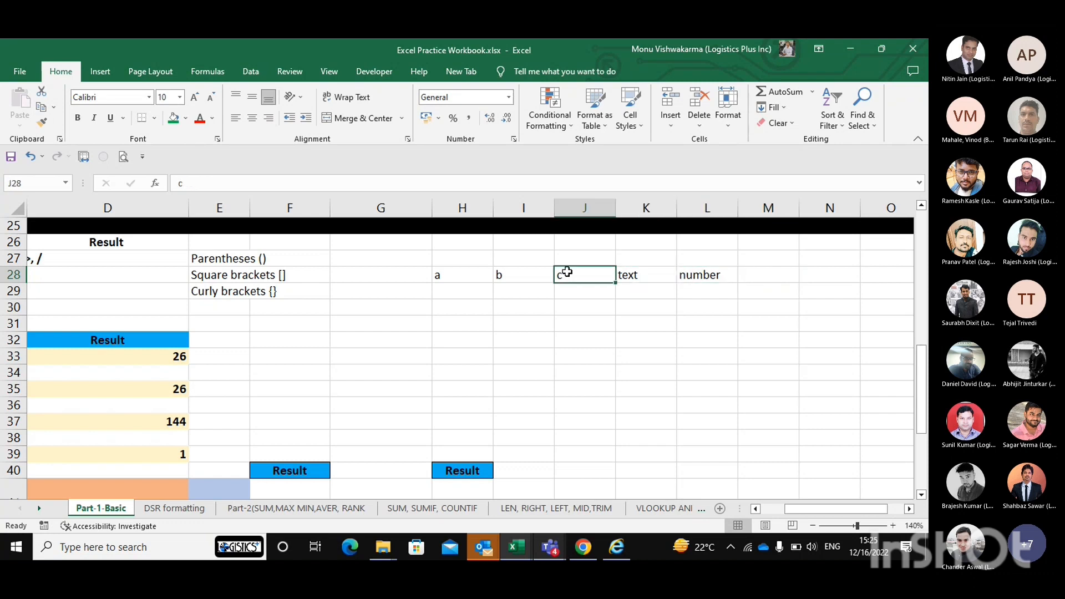
key(Down)
text(12)
key(Right)
text(14)
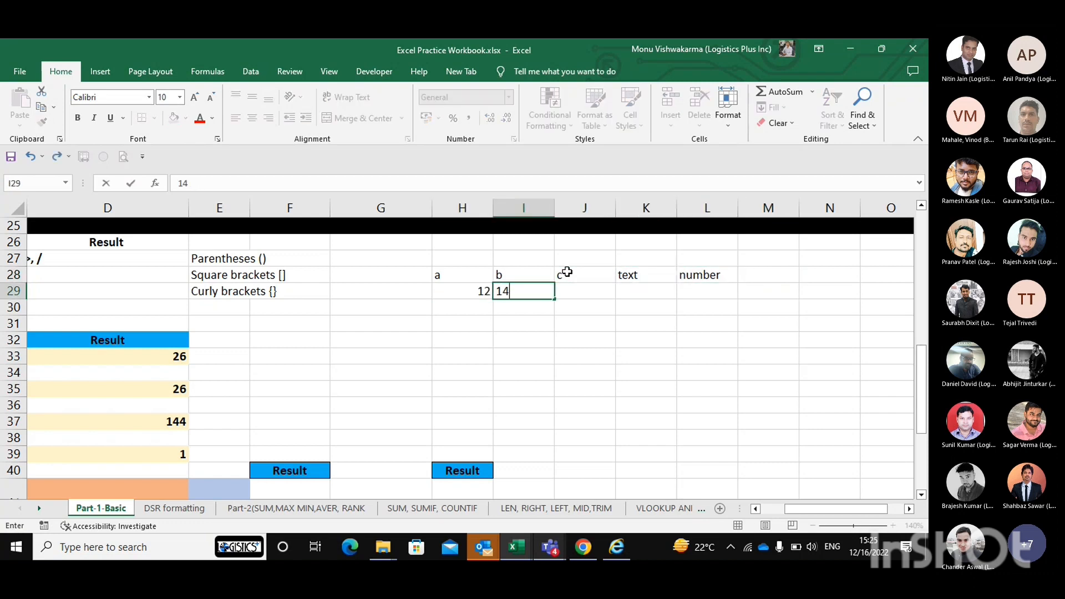
key(Right)
key(Right)
key(Left)
text(45)
key(Right)
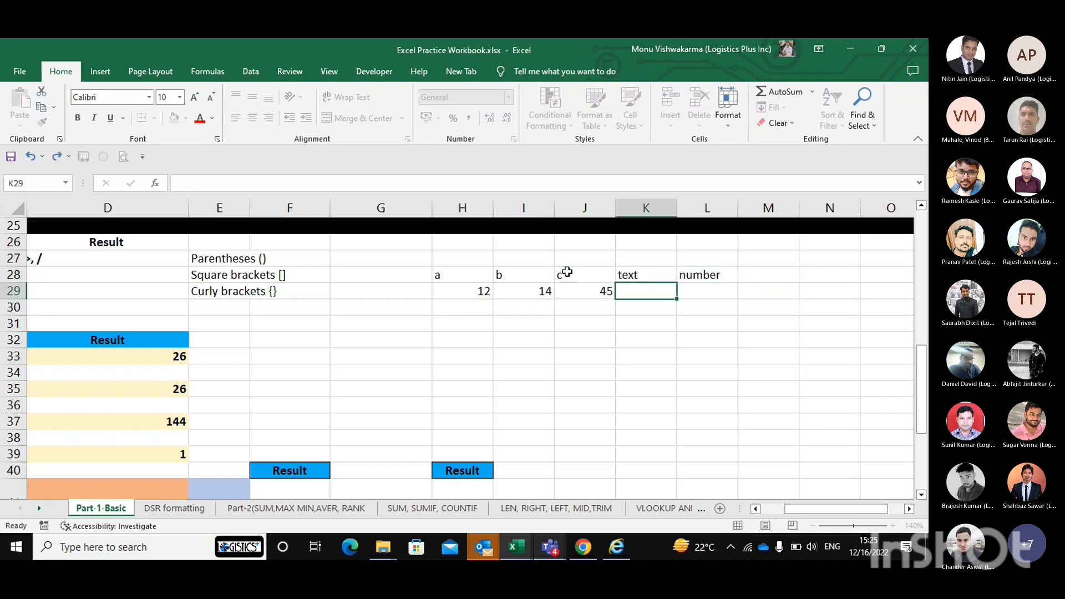
Step: Skip K29 and enter 134 in L29, 56 in M29 and 56 in N29
key(Right)
key(Left)
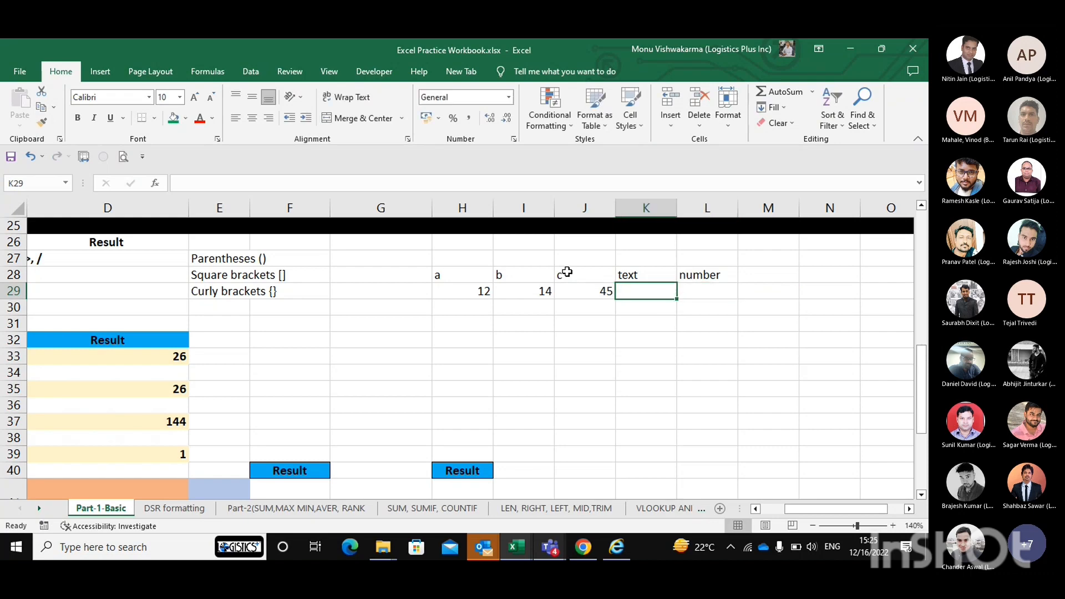
key(Right)
text(134)
key(Right)
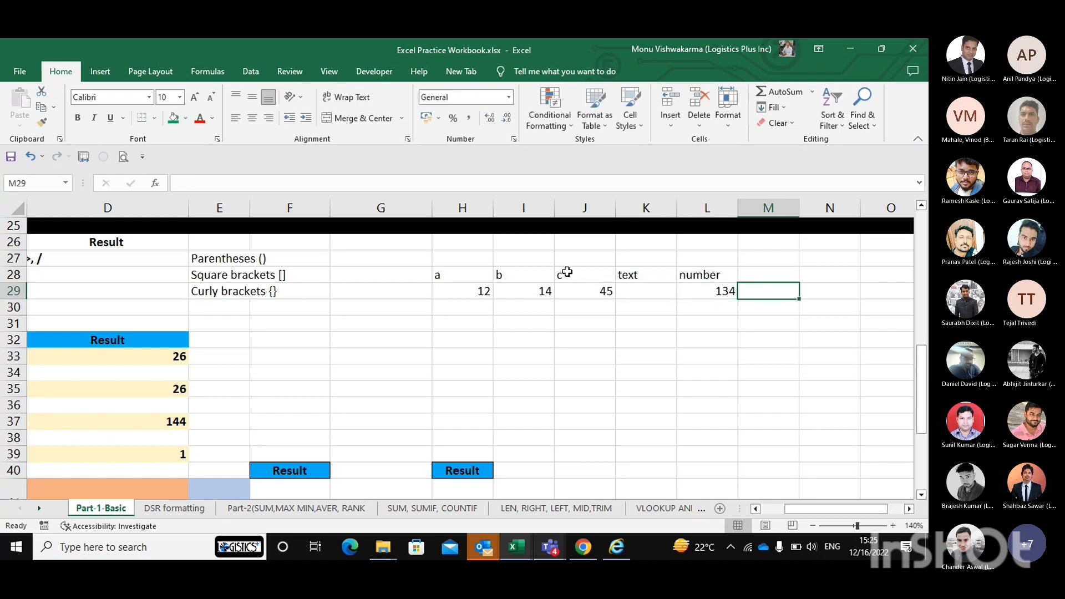
text(56)
key(Right)
key(Right)
key(Left)
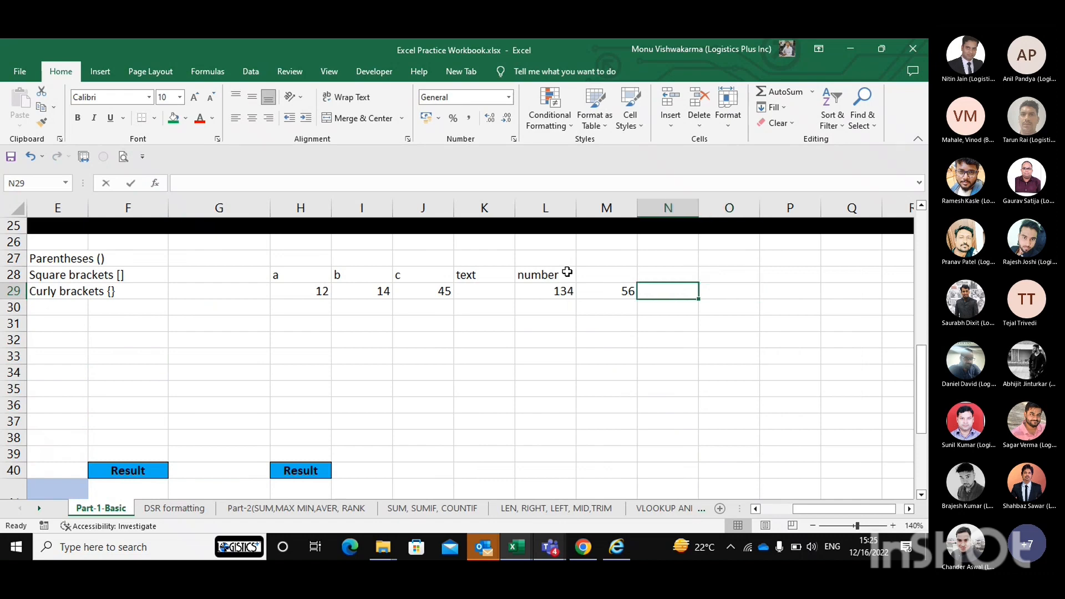
text(56)
key(Right)
key(Right)
key(Left)
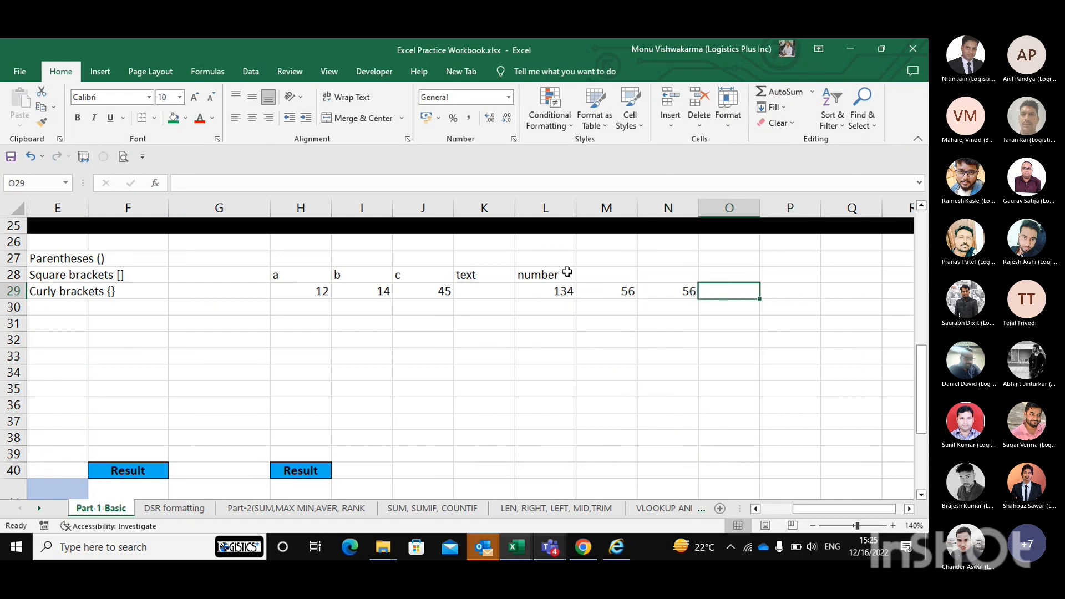
key(Left)
key(Left)
key(Left)
key(Right)
key(Right)
key(Right)
key(Left)
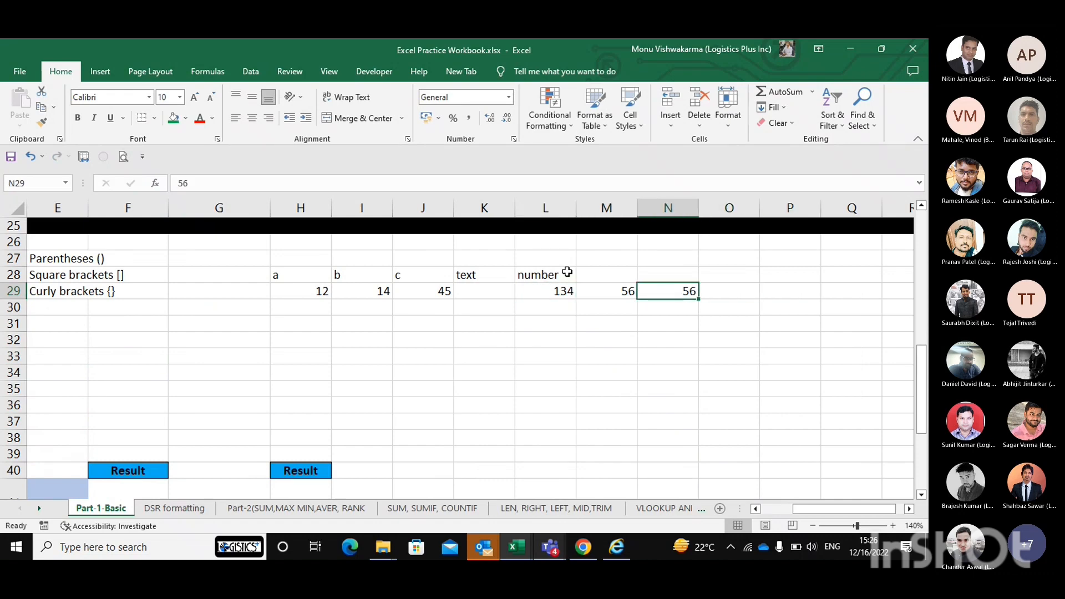
Step: Enter the sample text ram in K29 below the text heading
key(Left)
key(Left)
key(Left)
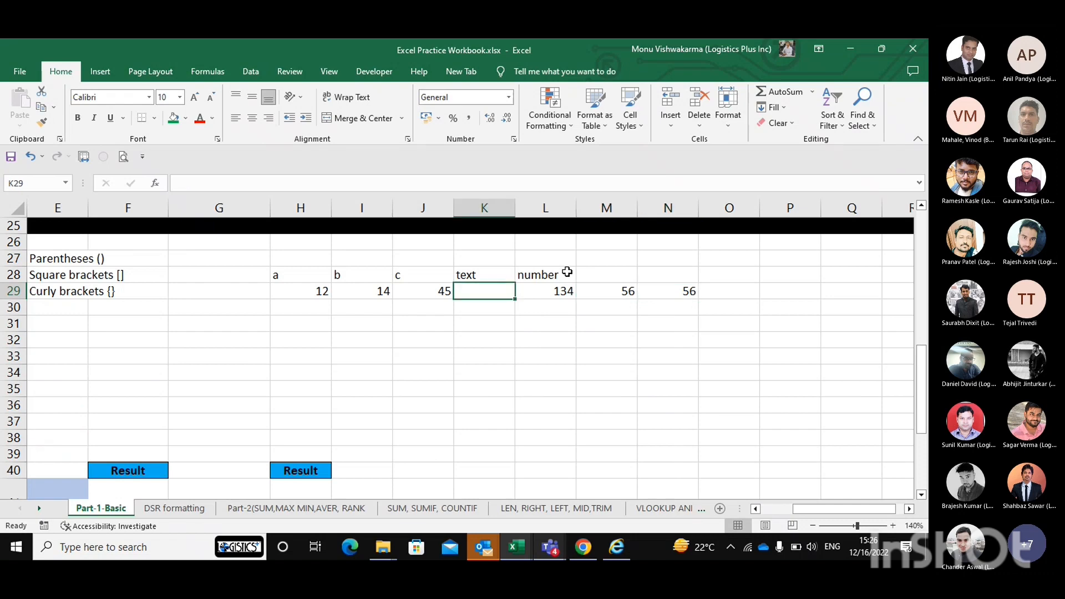
text(ram)
key(Right)
Step: Highlight the number ranges L29:N29 and H29:J29 on either side of the text cell K29
key(shift+Right)
key(shift+Right)
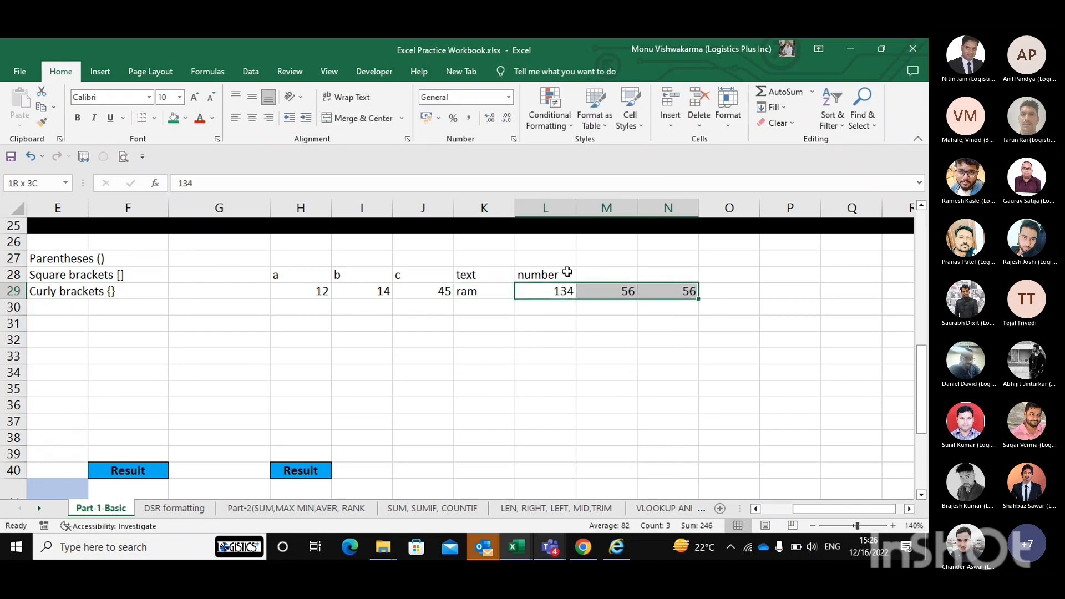
key(Left)
key(Left)
key(Left)
key(Right)
key(shift+Left)
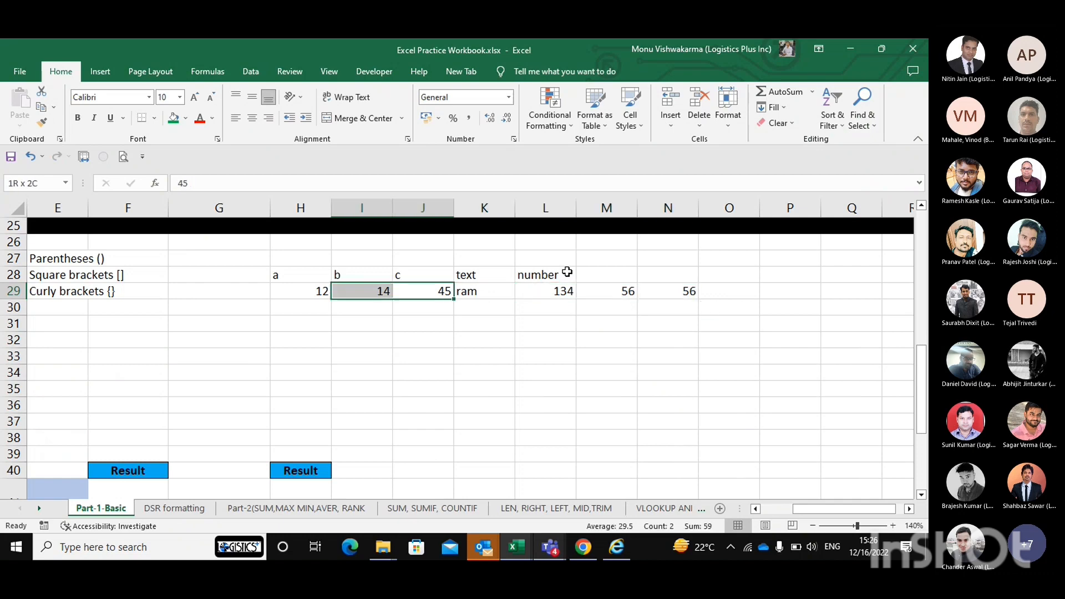
key(shift+Left)
key(Right)
key(Right)
key(Right)
key(Right)
key(Right)
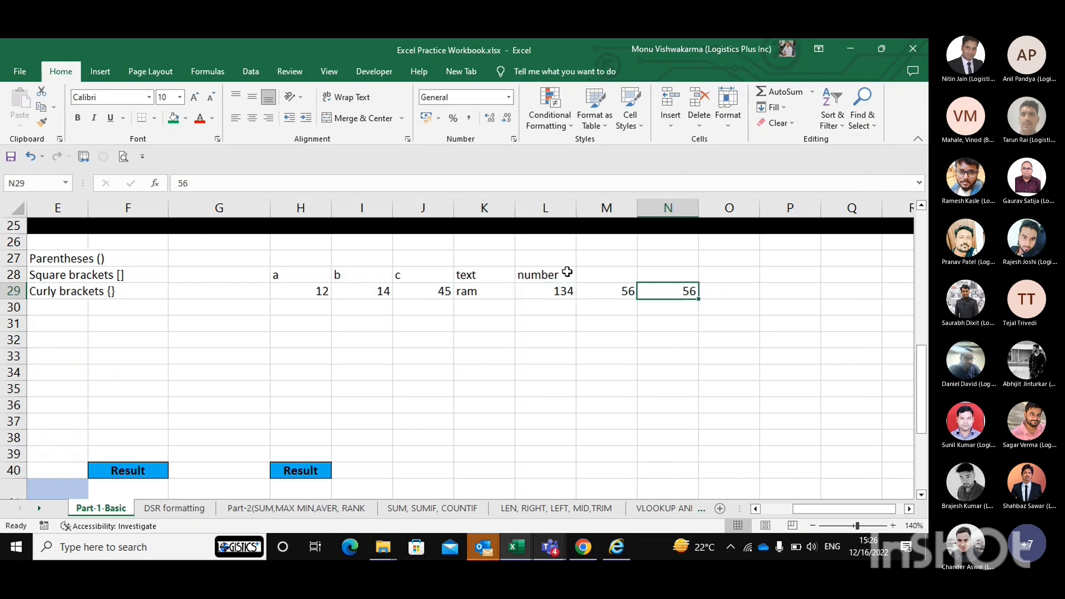
Step: Start a formula in O29 that sums the range H29:J29 and follows it with a plus sign
text(=s)
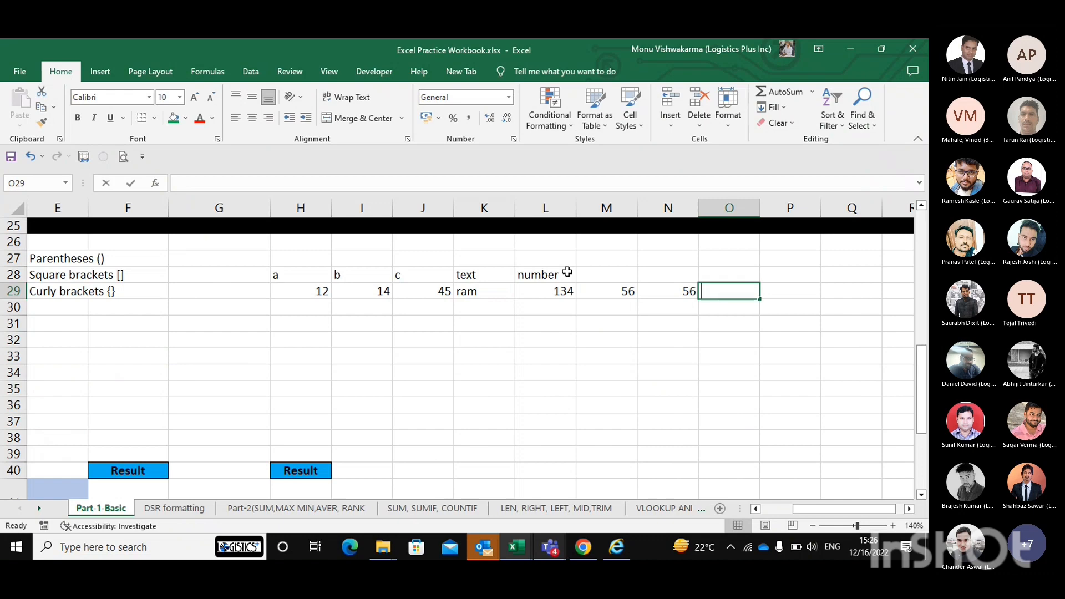
text(um)
key(Tab)
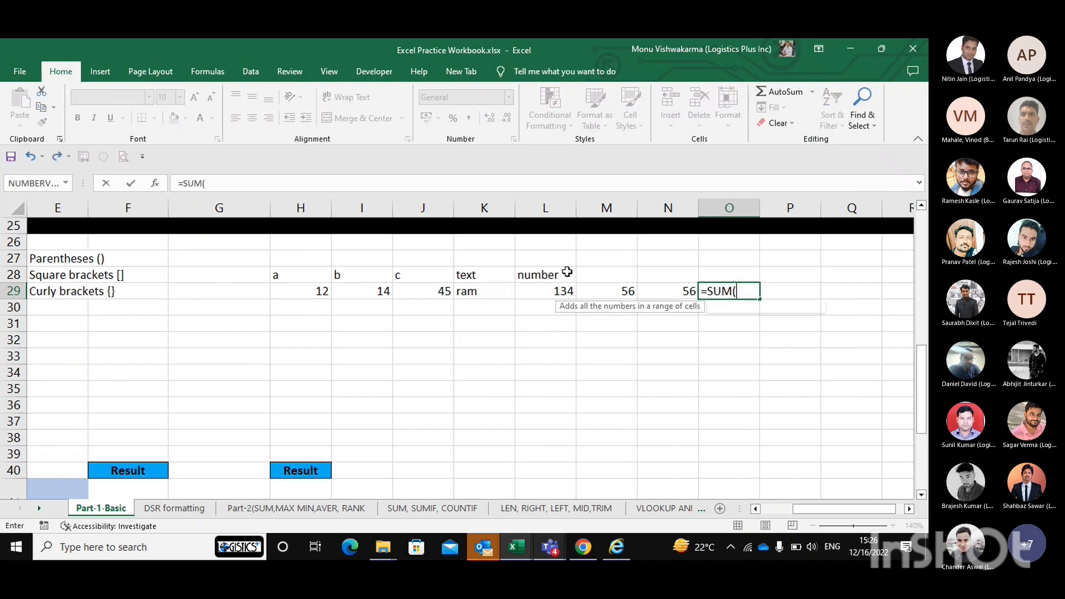
key(Left)
key(Left)
key(Left)
key(Left)
key(Left)
key(Left)
key(Left)
key(shift+Right)
key(shift+Right)
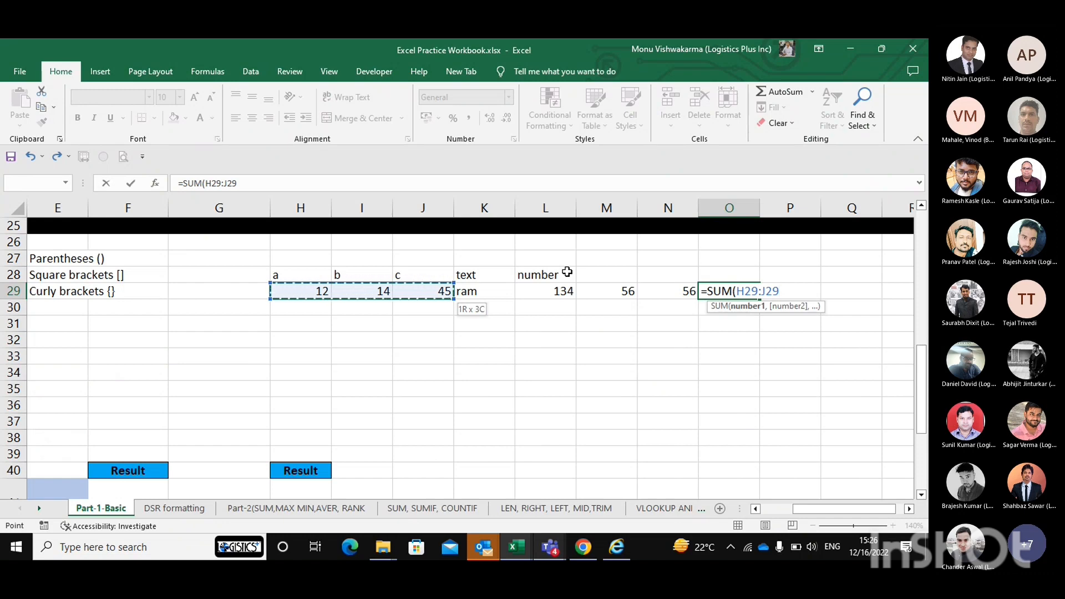
key(Left)
key(Right)
key(shift+Right)
key(shift+Right)
text())
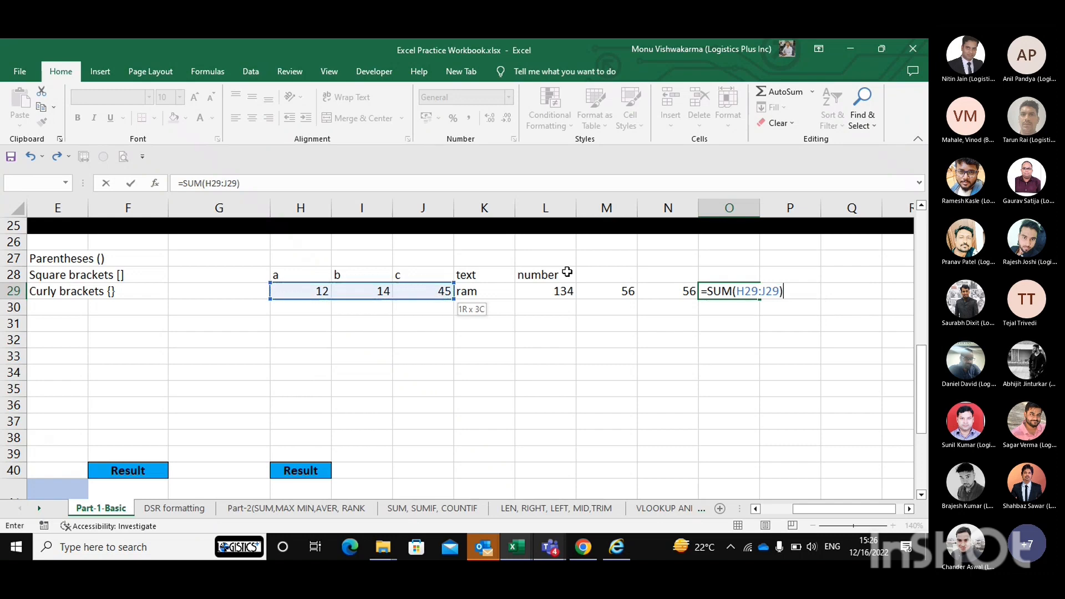
text(+)
drag(539, 292, 668, 289)
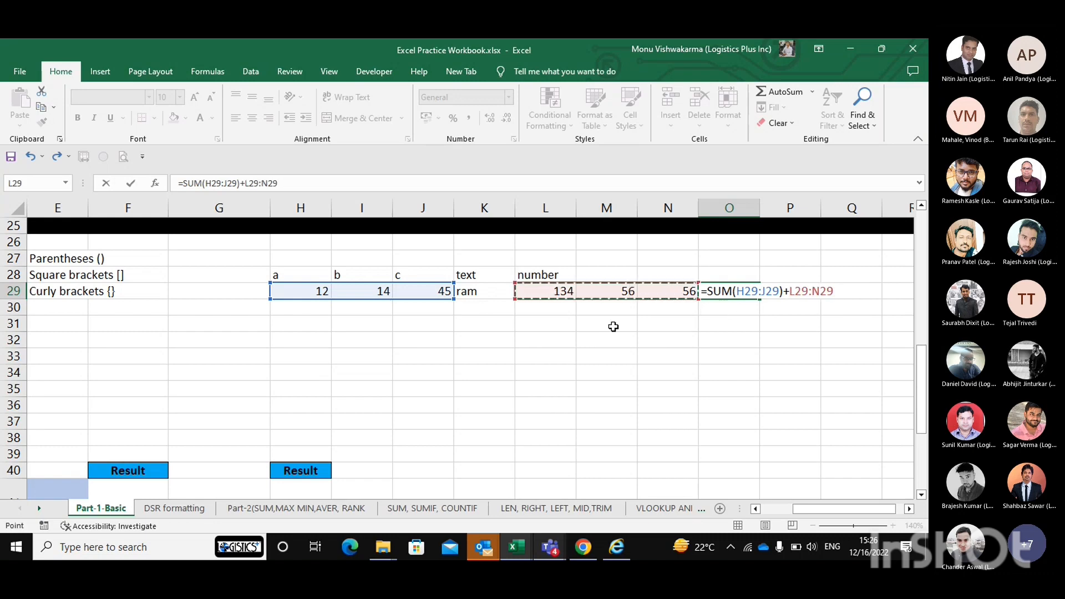
key(BackSpace)
key(BackSpace)
key(BackSpace)
key(BackSpace)
key(BackSpace)
key(BackSpace)
key(BackSpace)
Step: Complete the O29 formula with SUM(L29:N29) so it adds both number ranges and skips the text cell
text(sum)
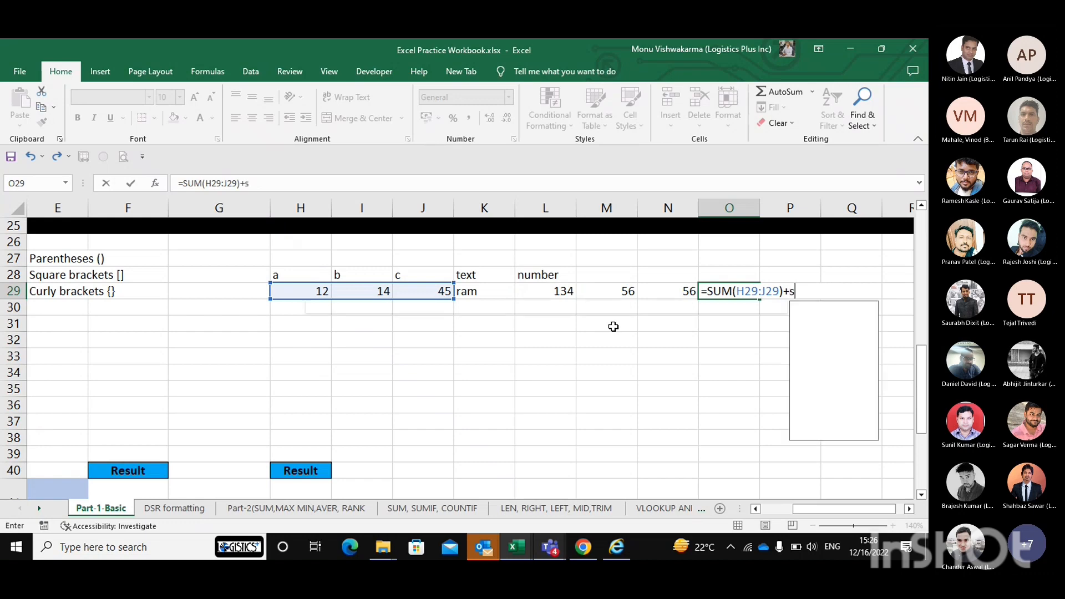
key(Tab)
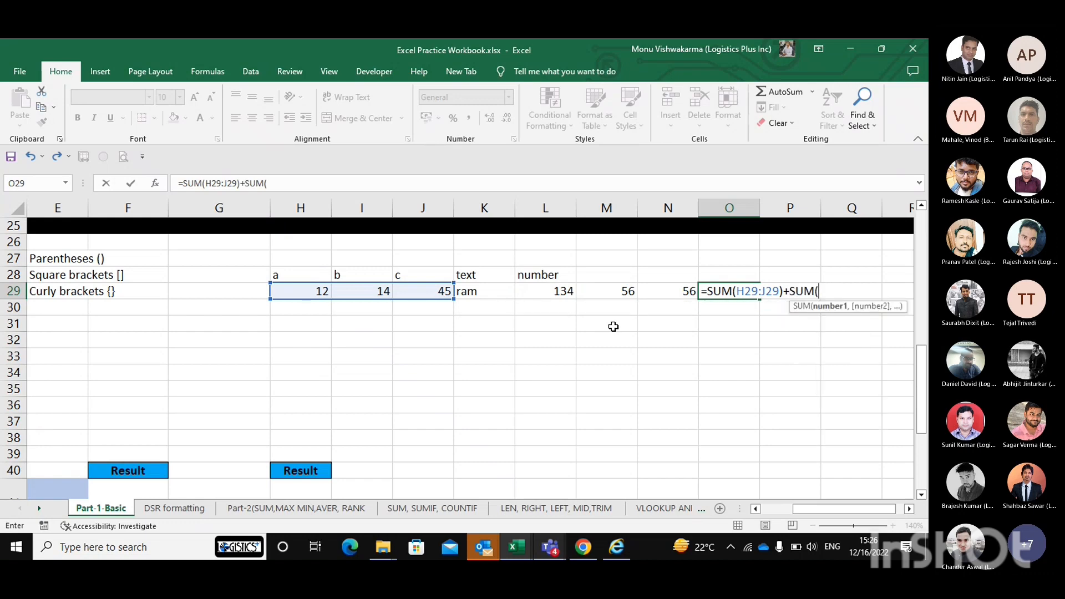
key(Left)
key(Left)
key(Left)
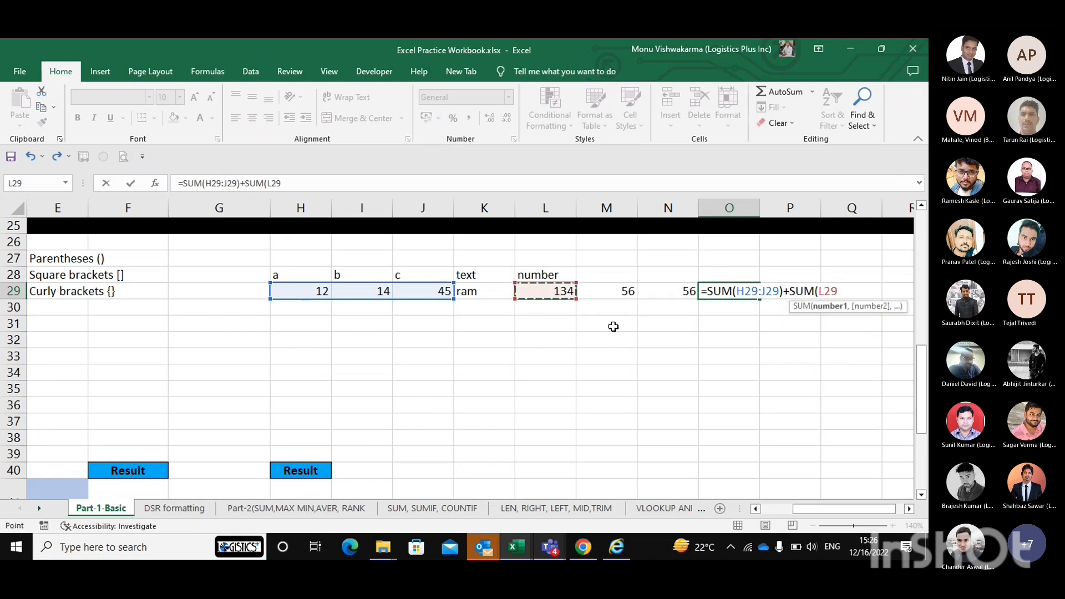
key(shift+Right)
key(shift+Right)
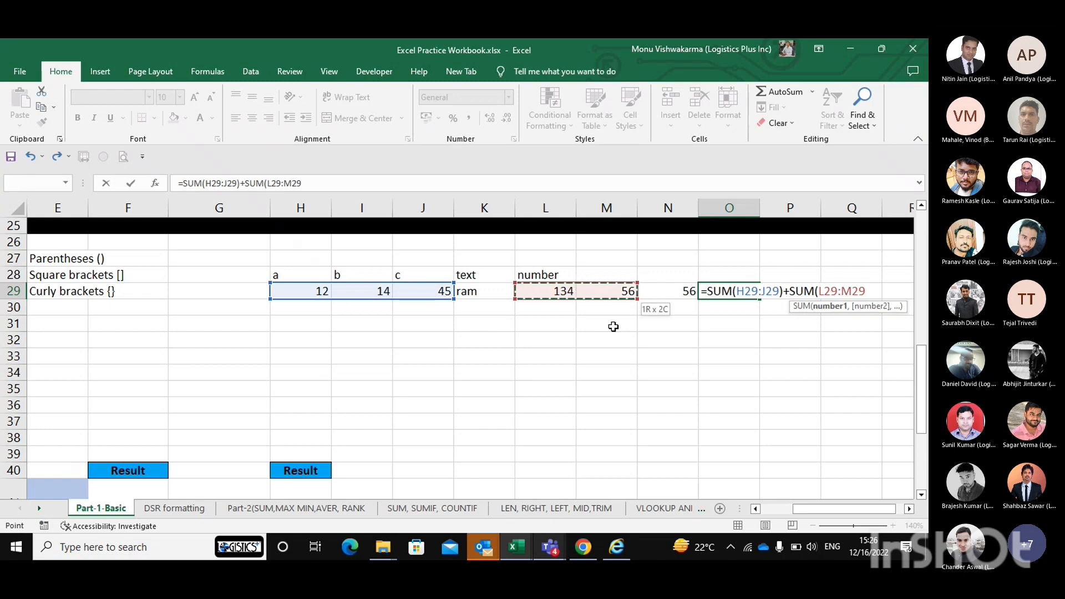
text())
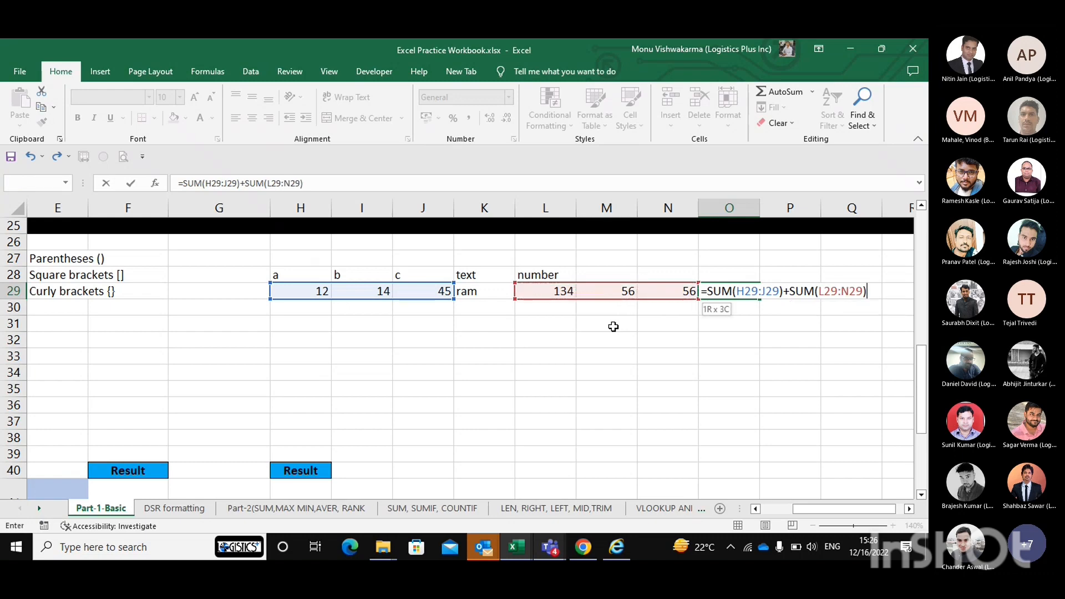
key(Return)
key(Up)
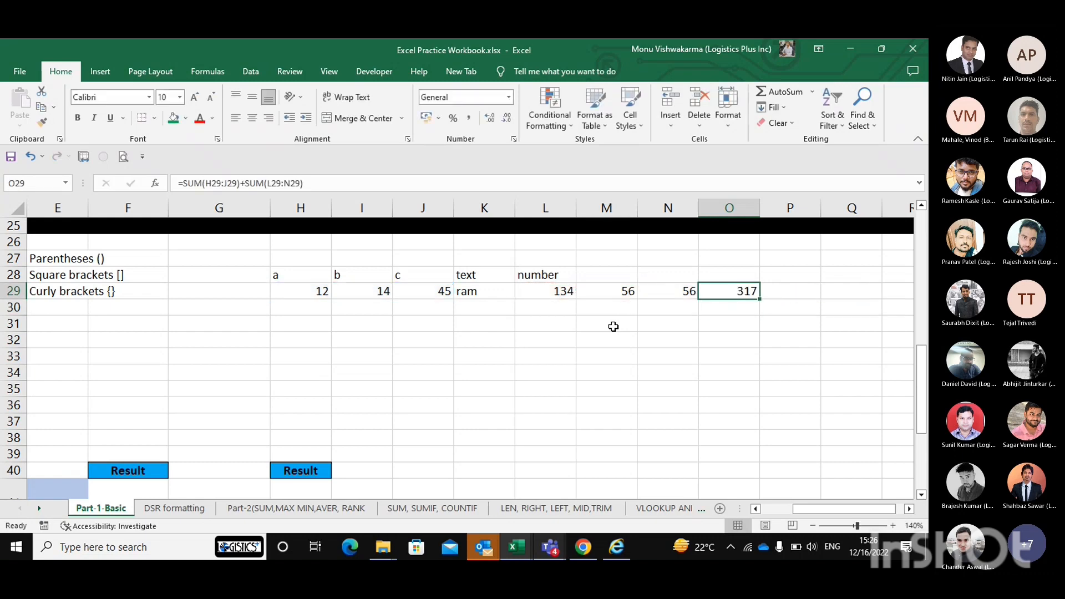
key(Down)
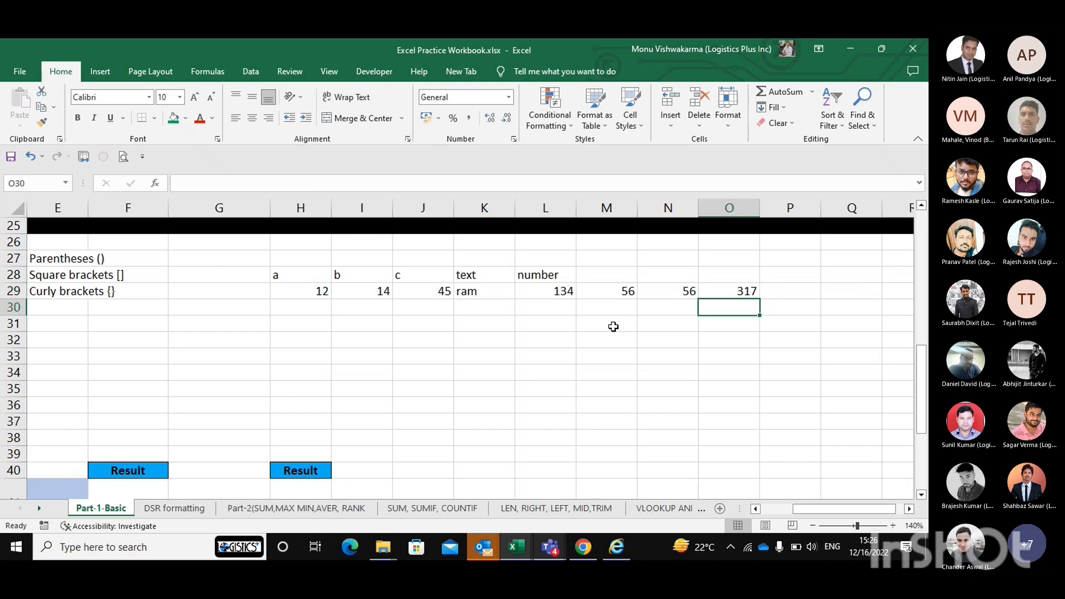
text(=)
key(Left)
key(Up)
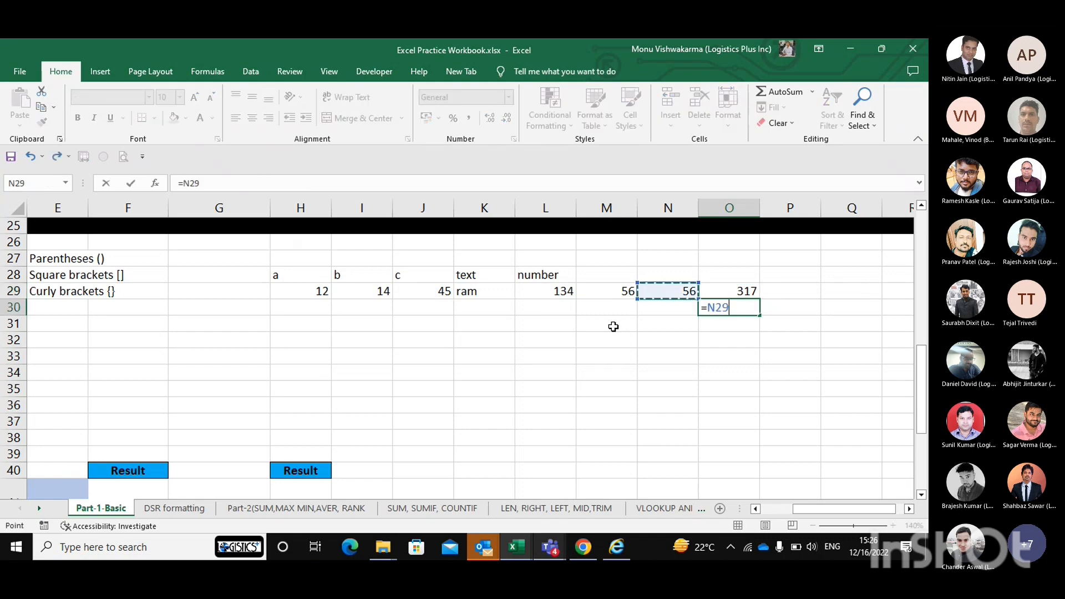
key(Escape)
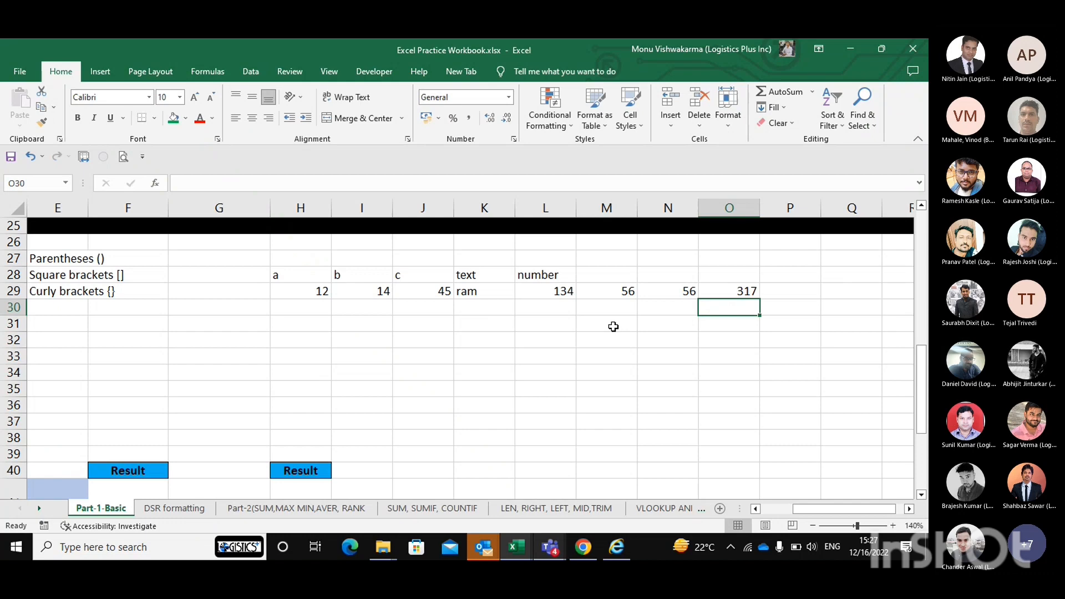
key(Right)
key(Up)
key(Left)
text(=su)
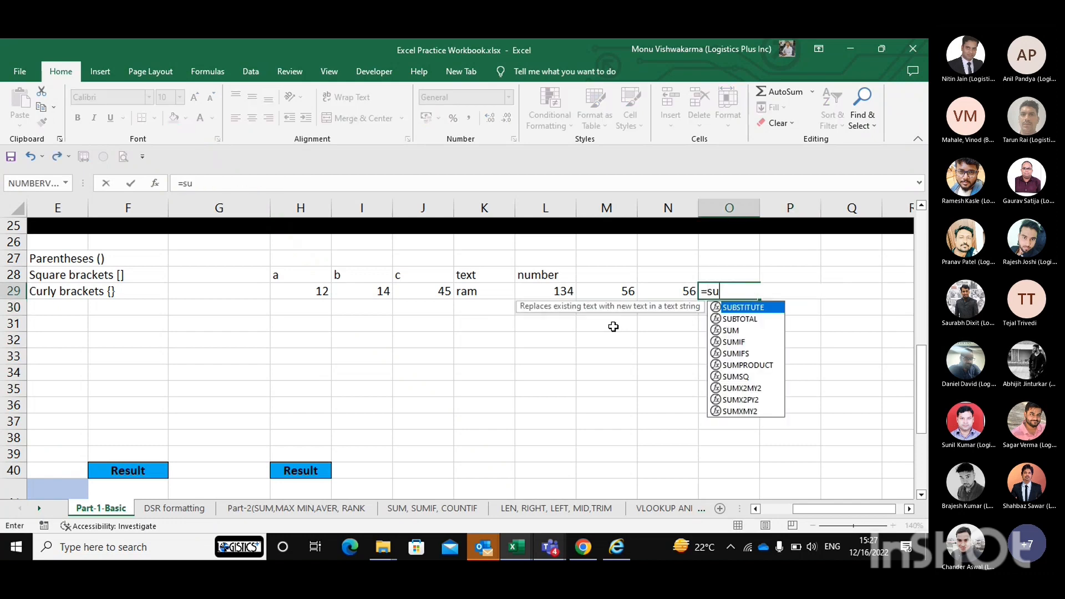
key(Escape)
key(Escape)
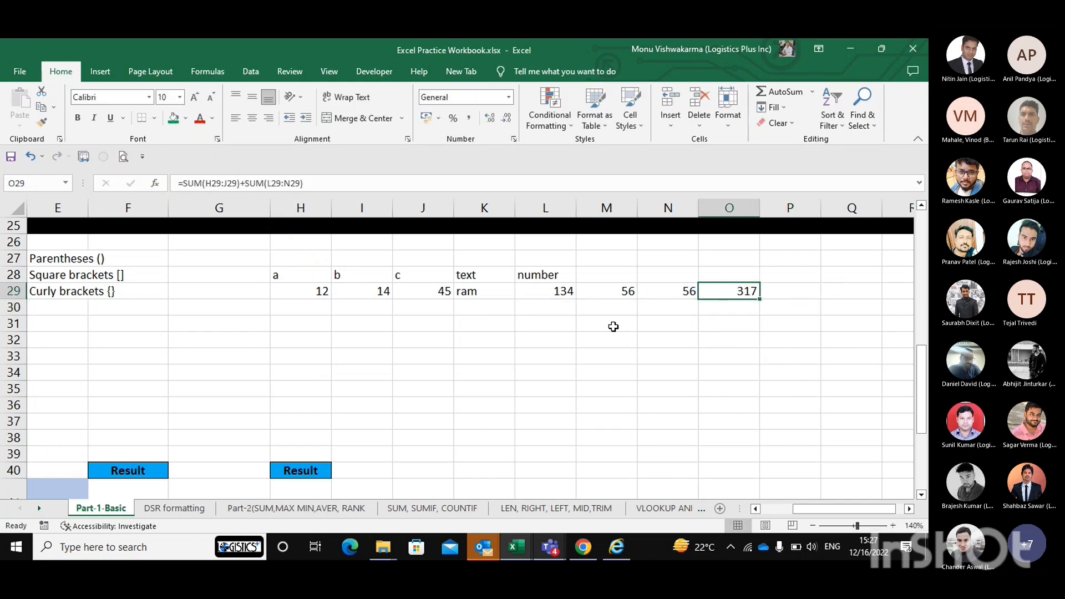
Step: Retype the start of the O29 formula as =SUM(H29:J29)
text(=su)
key(Tab)
key(Left)
key(Left)
key(Left)
key(Left)
key(Left)
key(Left)
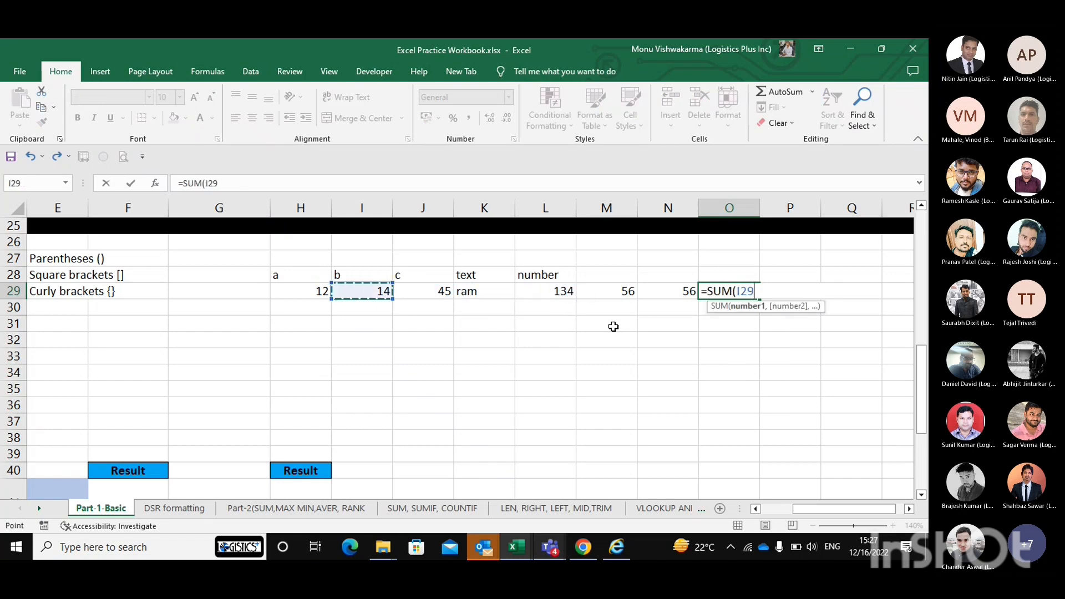
key(Left)
key(shift+Right)
key(shift+Right)
text())
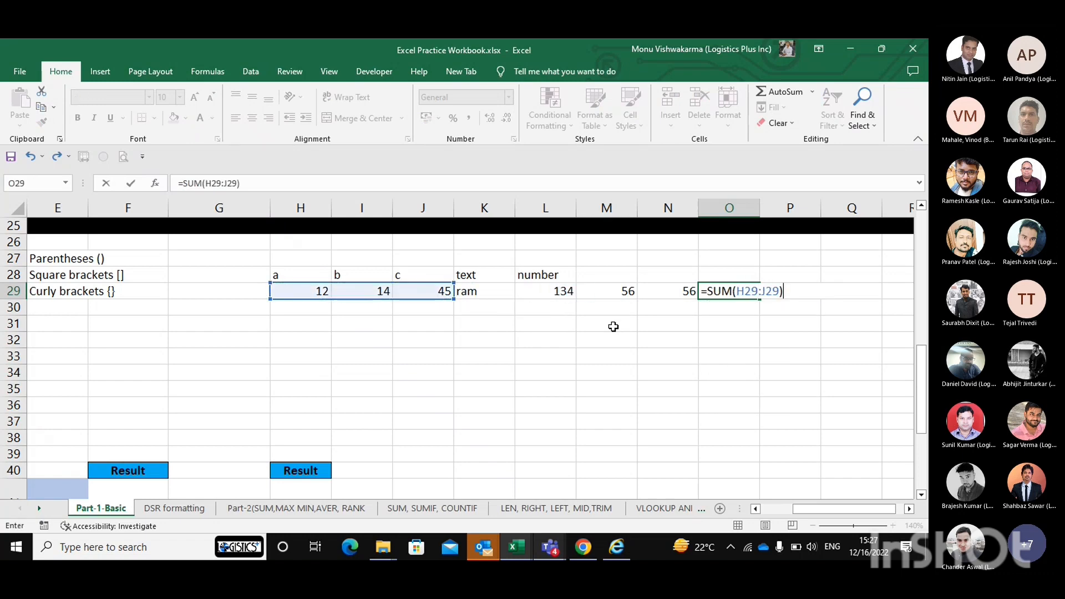
Step: Try to add the single cells L29, M29 and N29 to the range sum in O29, and discard the edit
text(+)
click(547, 293)
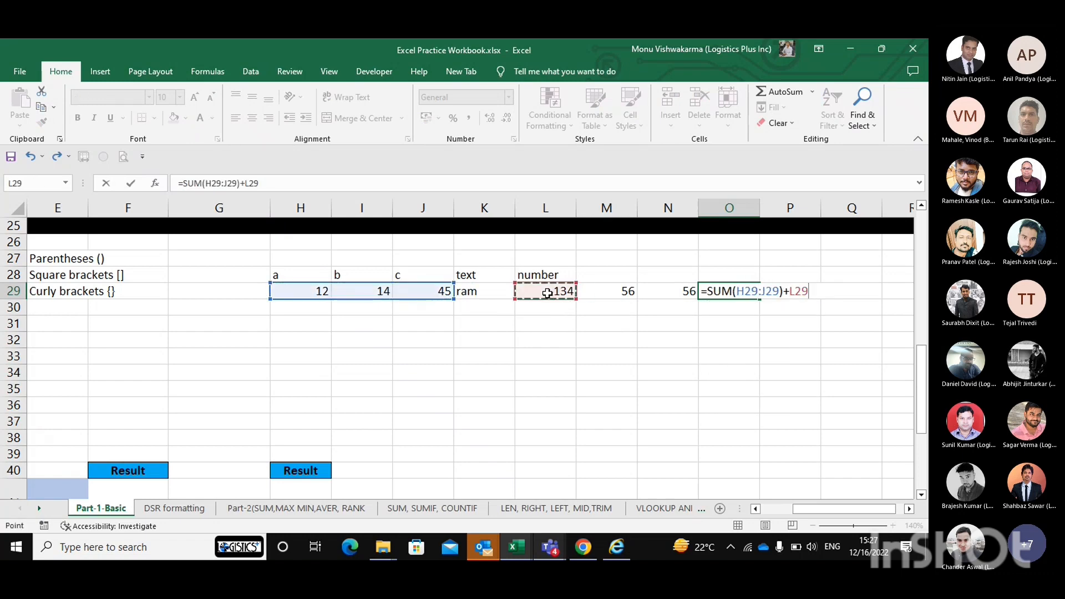
text(+)
click(587, 292)
text(+)
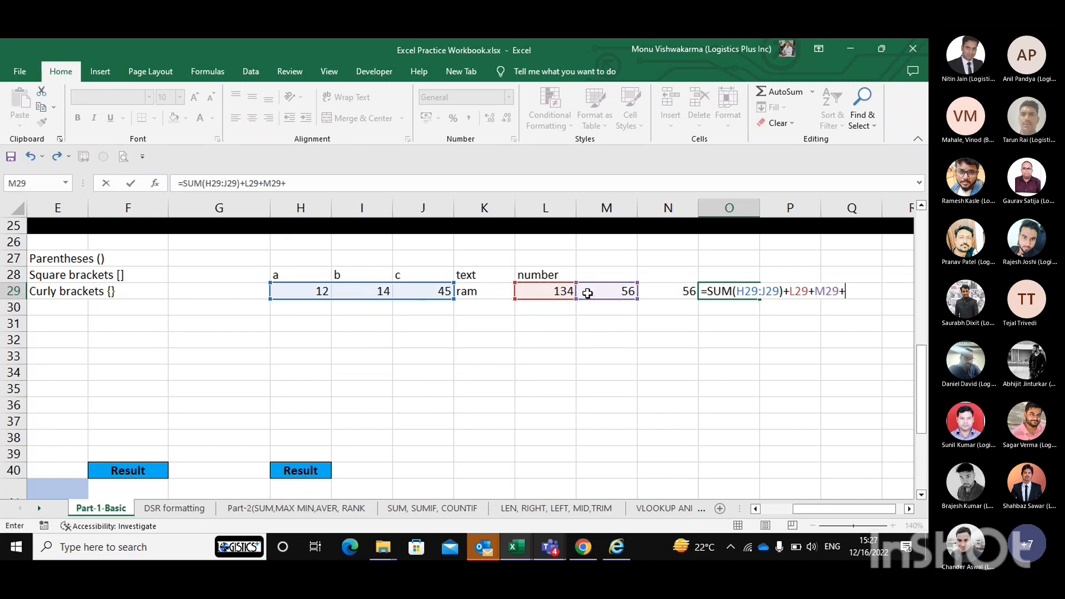
click(654, 290)
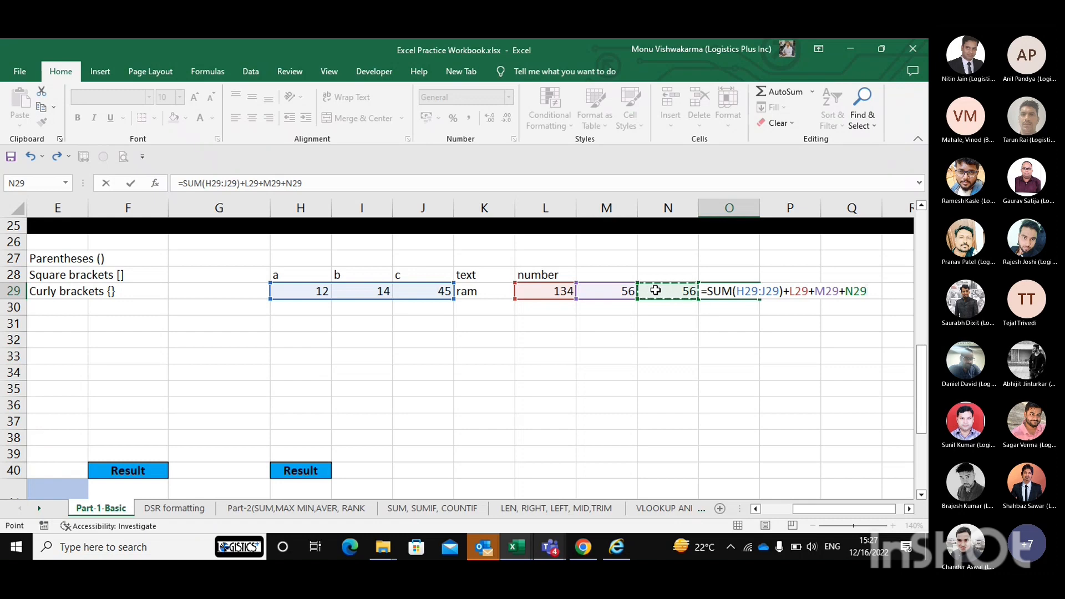
key(Escape)
Step: Begin the O29 formula again with =SUM(H29:J29)+
text(=sum)
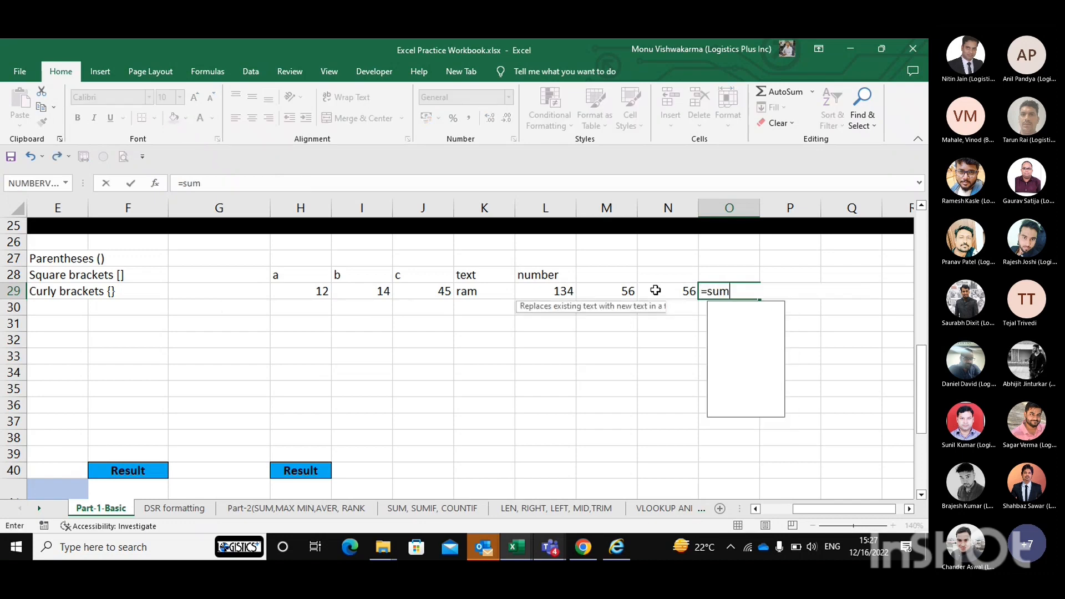
key(Tab)
key(Left)
key(Left)
key(Left)
key(Left)
key(Left)
key(shift+Left)
key(shift+Left)
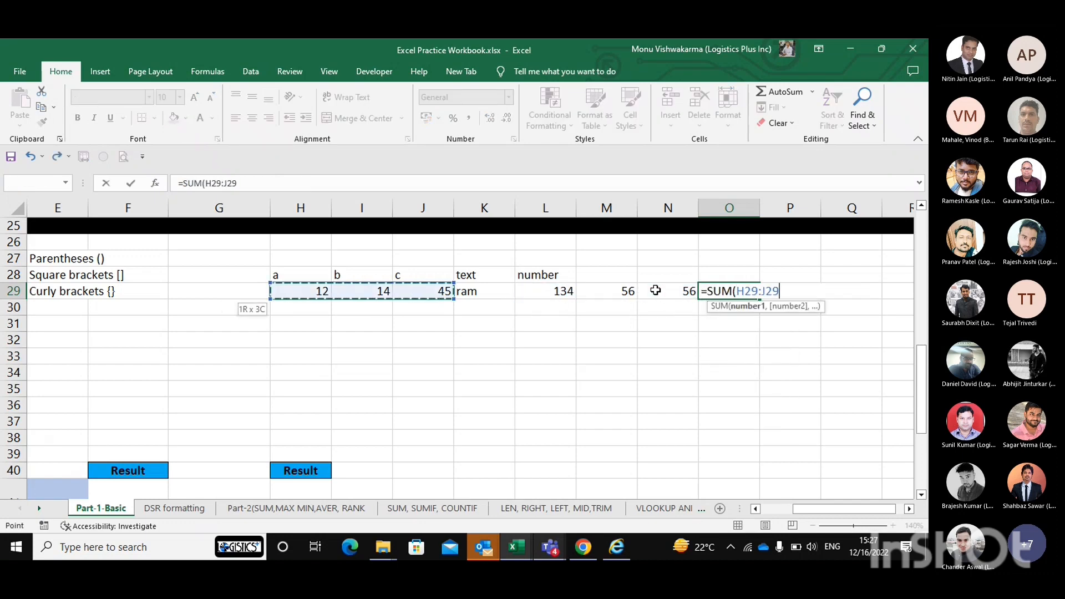
text()+)
key(Left)
key(Left)
key(Left)
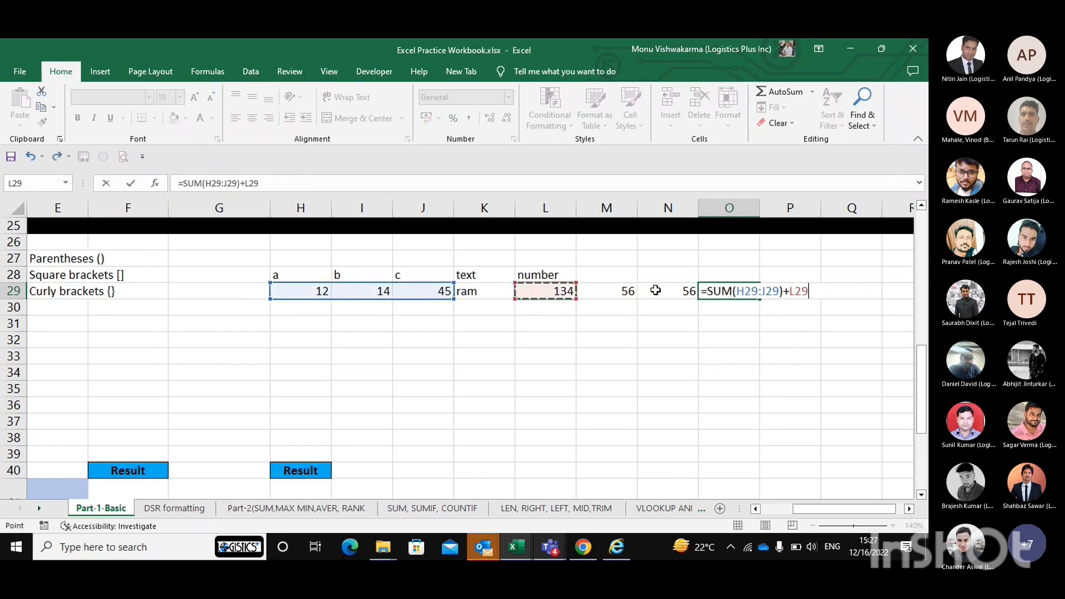
key(BackSpace)
key(BackSpace)
key(BackSpace)
Step: Add SUM(L29:N29) to the formula and enter =SUM(H29:J29)+SUM(L29:N29) in O29
text(s)
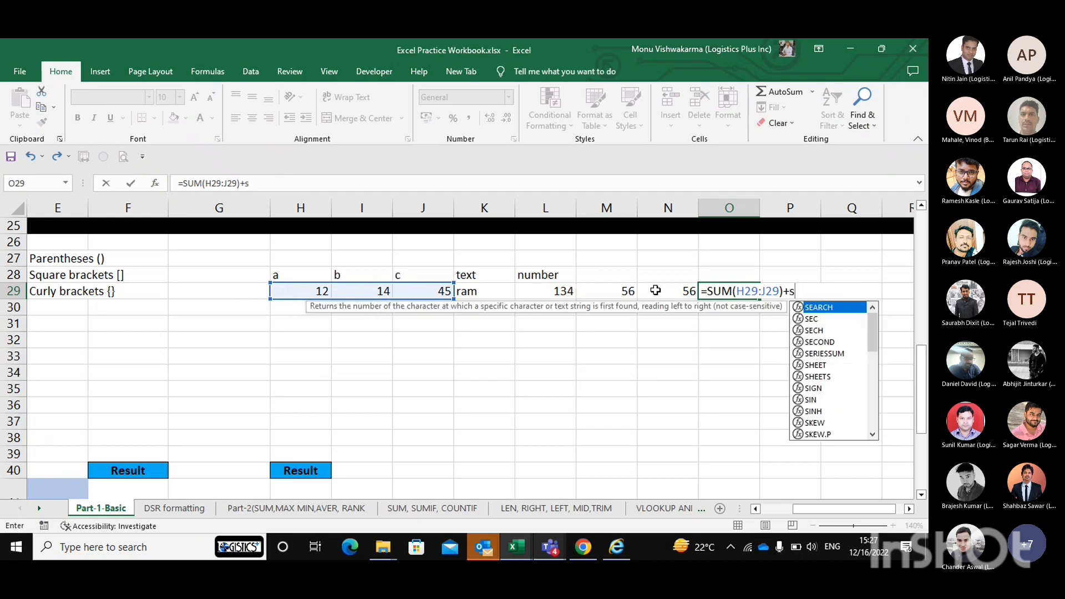
text(um)
key(Tab)
key(Left)
key(Left)
key(Left)
key(shift+Right)
key(shift+Right)
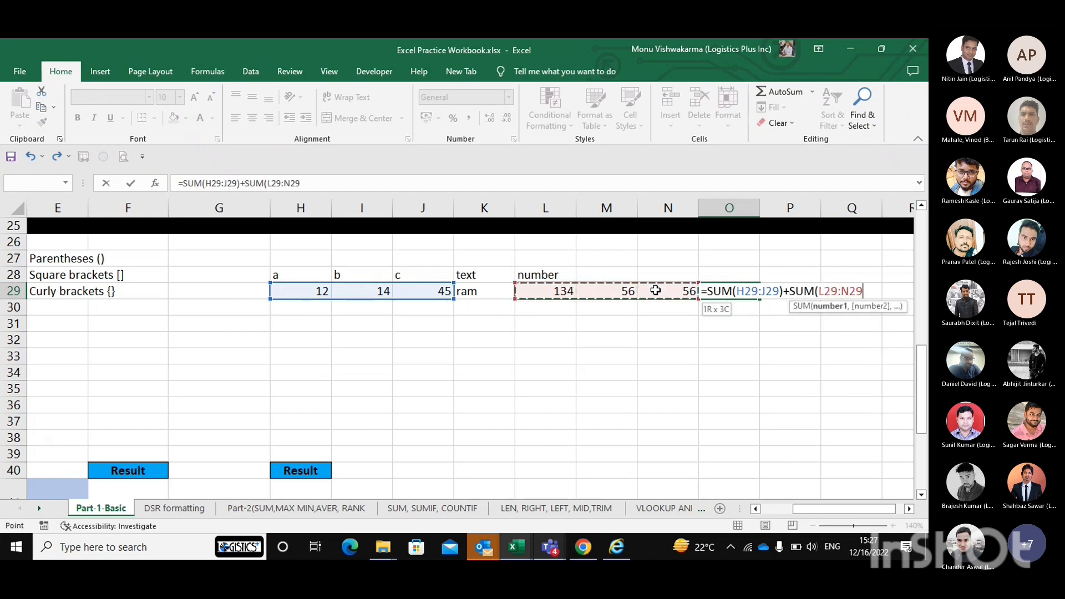
text())
key(ctrl+Return)
Step: Clear the sample headings, values and sum formula from H28:O29 and return to the How to apply formula exercises
key(shift+Left)
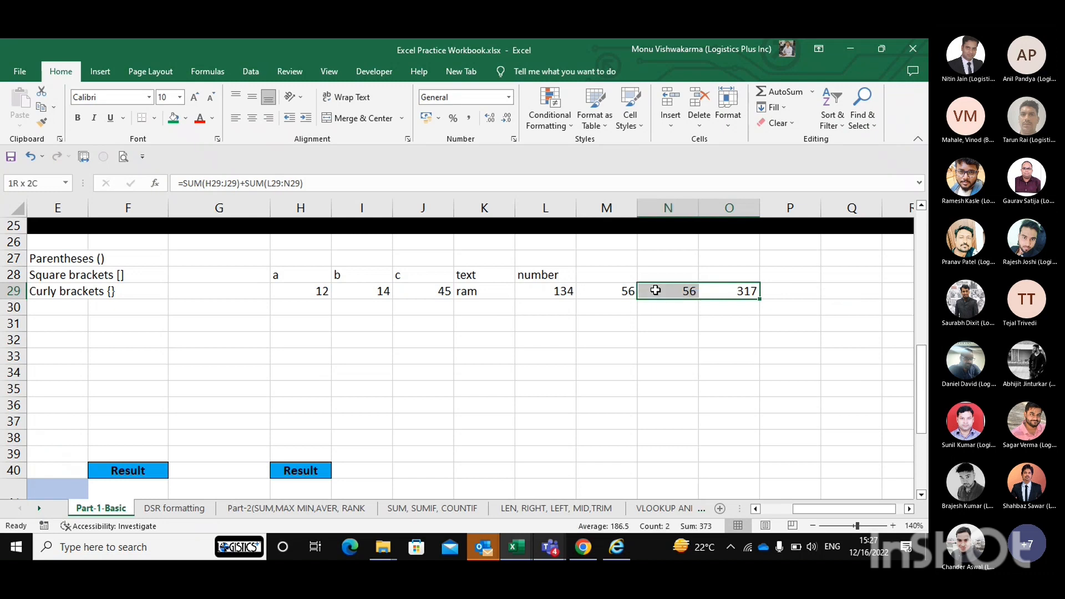
click(655, 290)
key(Right)
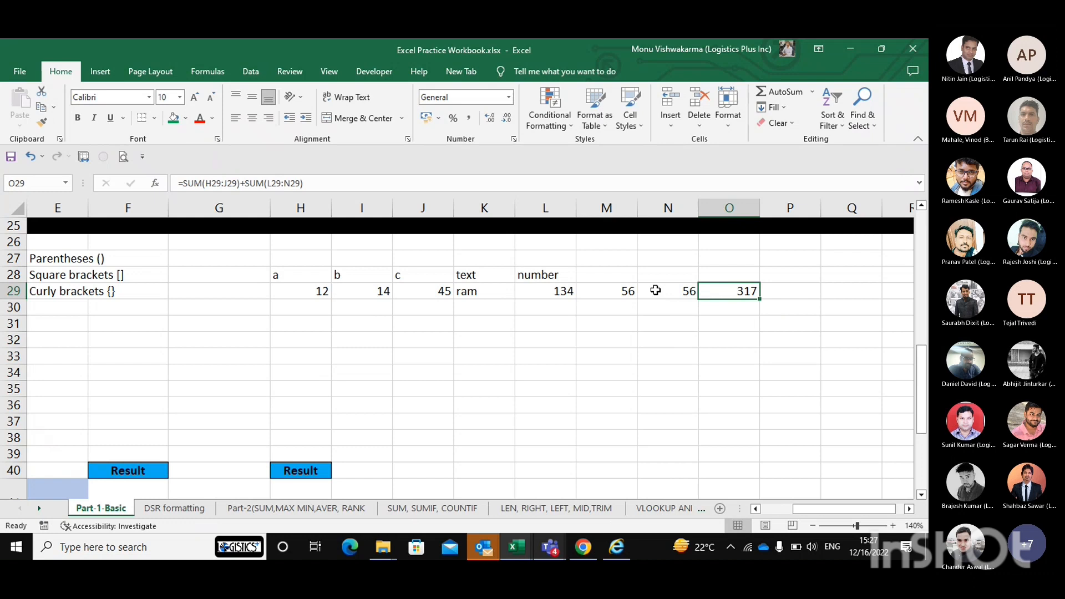
key(shift+Left)
key(shift+Left)
key(shift+Left)
key(shift+Left)
key(shift+Left)
key(shift+Left)
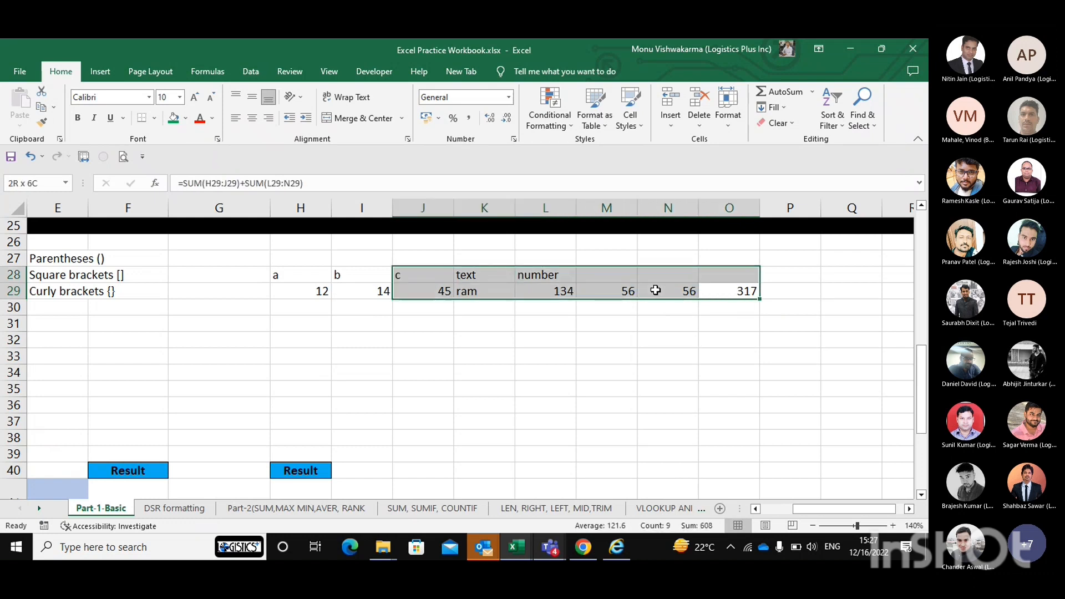
key(Delete)
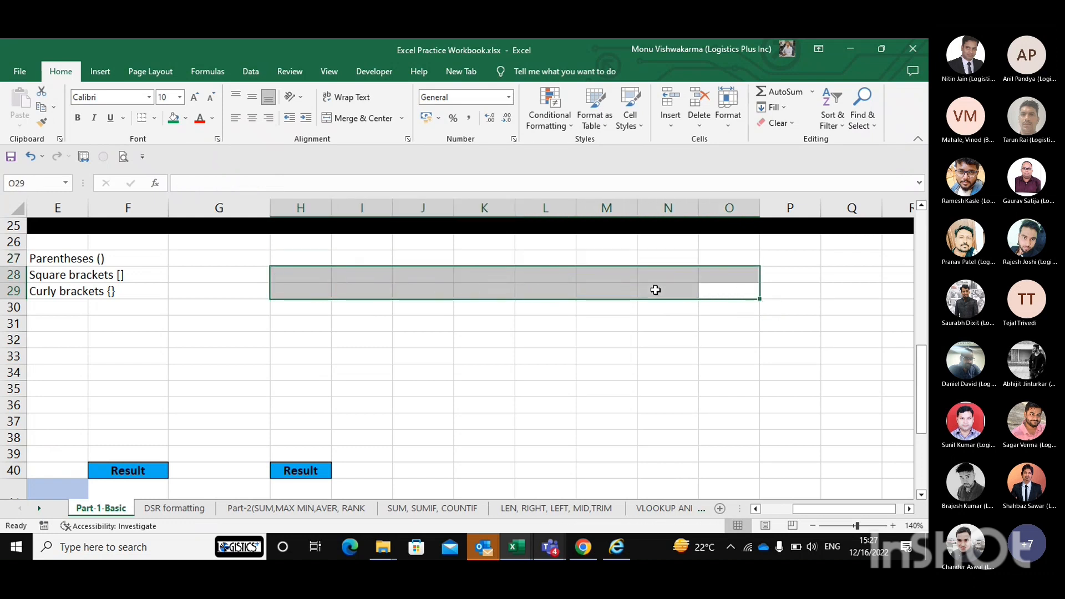
scroll(462, 390, left, 2)
scroll(462, 390, down, 1)
scroll(462, 389, left, 2)
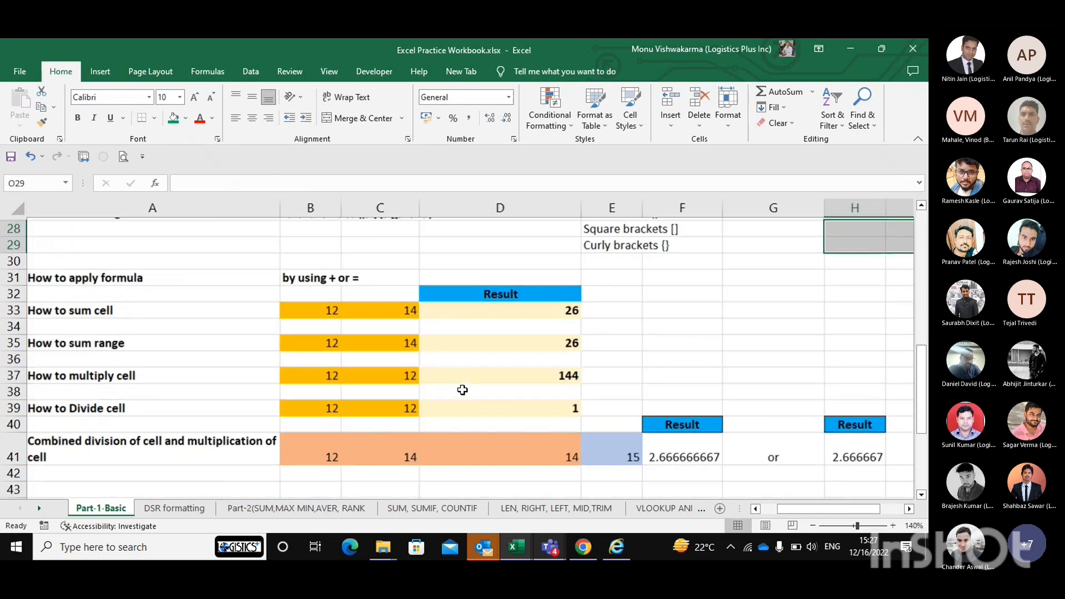
Step: Review the formula exercises from the mathematical signs through the combined division and multiplication row
scroll(463, 388, up, 2)
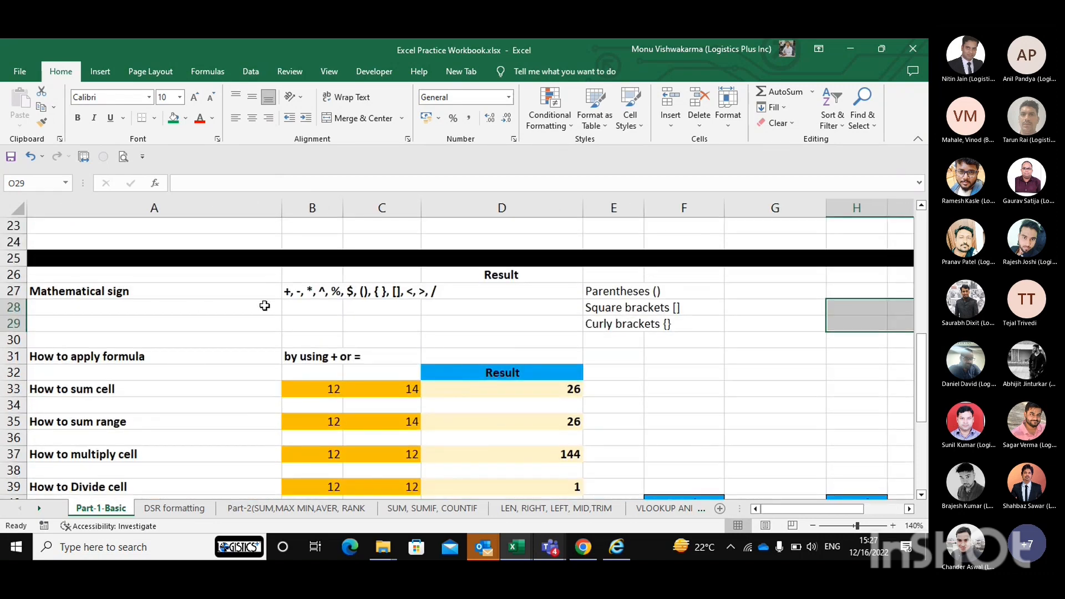
scroll(267, 344, down, 3)
scroll(233, 383, down, 1)
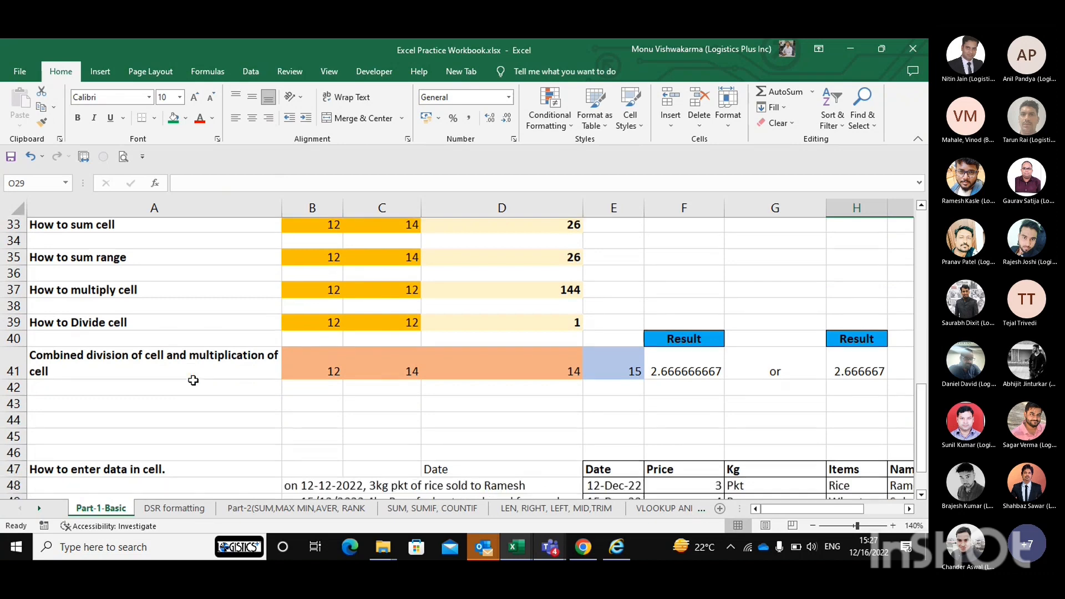
scroll(195, 377, up, 1)
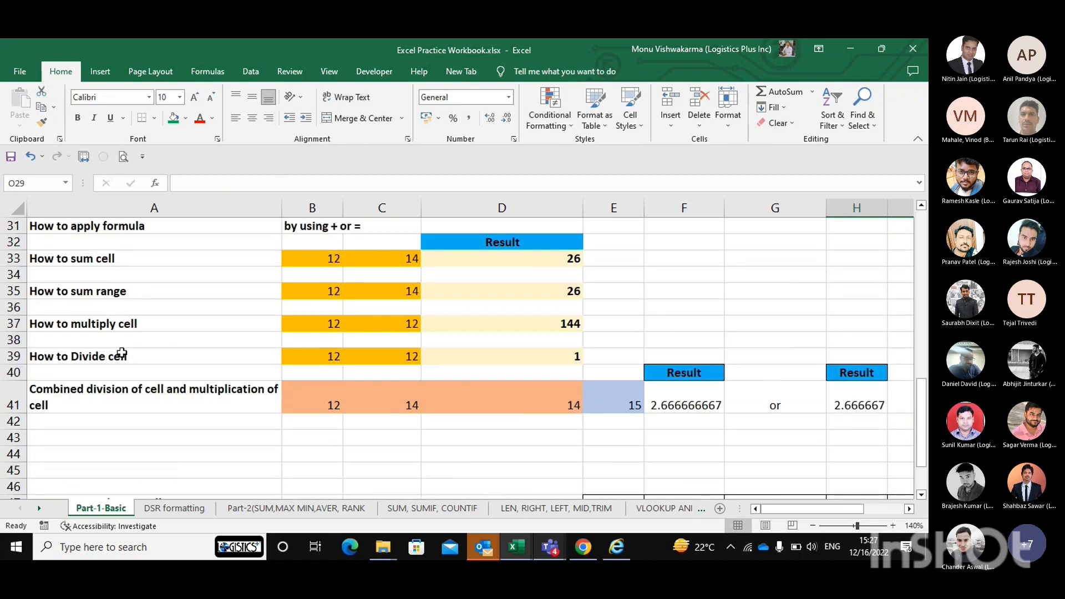
scroll(122, 353, down, 1)
scroll(122, 354, down, 2)
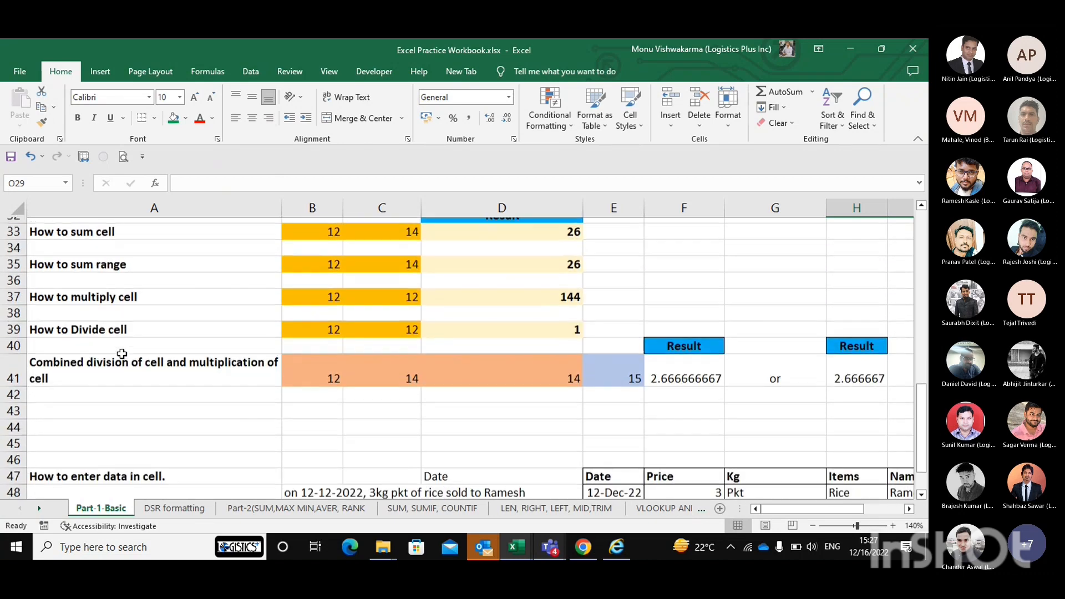
scroll(187, 350, down, 2)
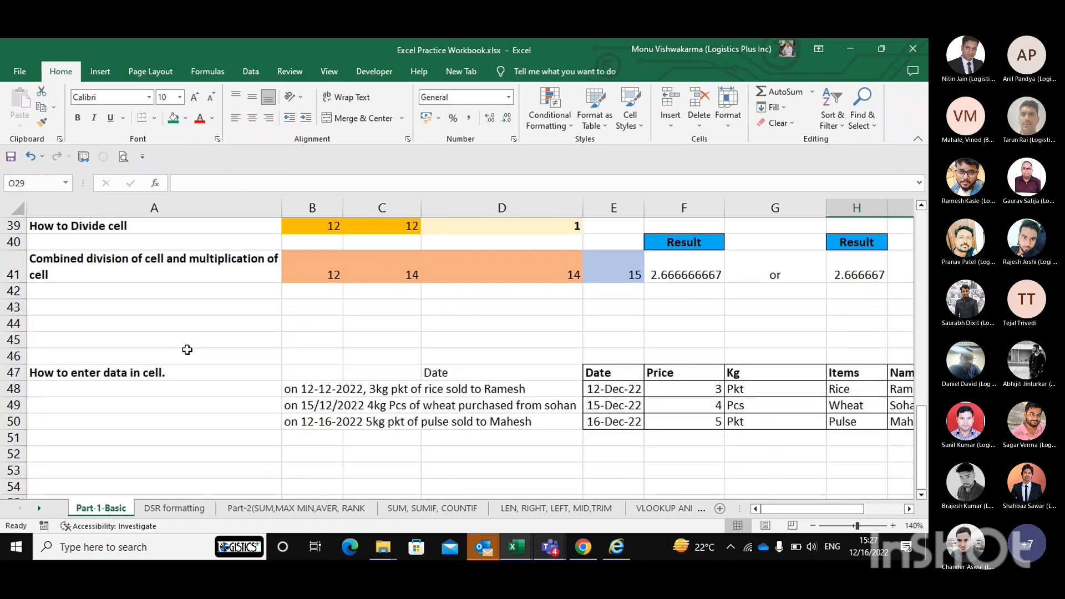
Step: Examine the How to enter data in cell section, with its transaction sentences and the table beside them
scroll(188, 349, up, 1)
click(377, 371)
scroll(375, 371, down, 1)
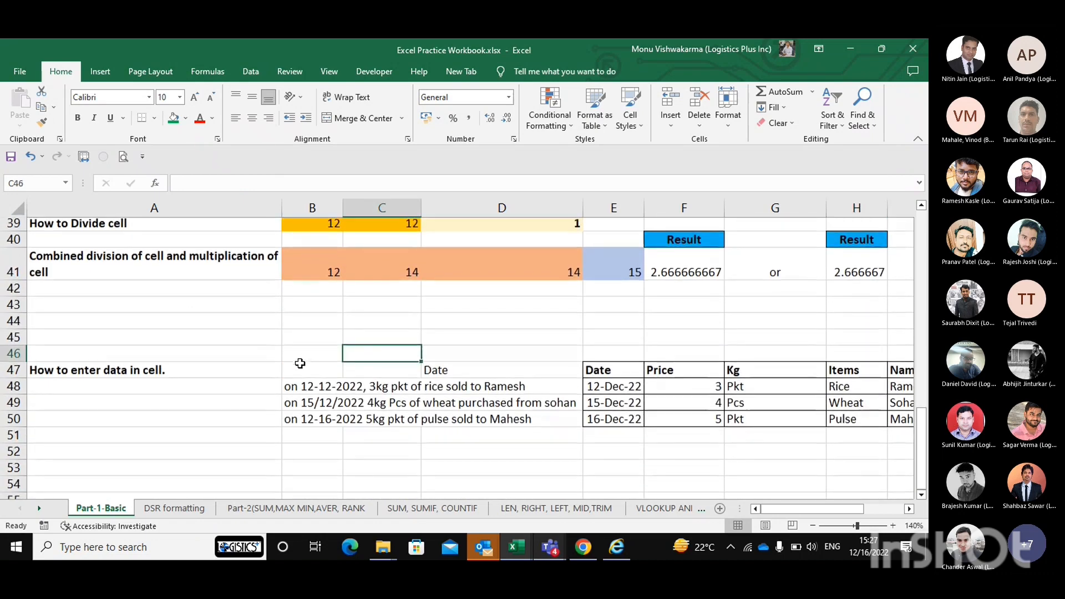
scroll(288, 338, down, 3)
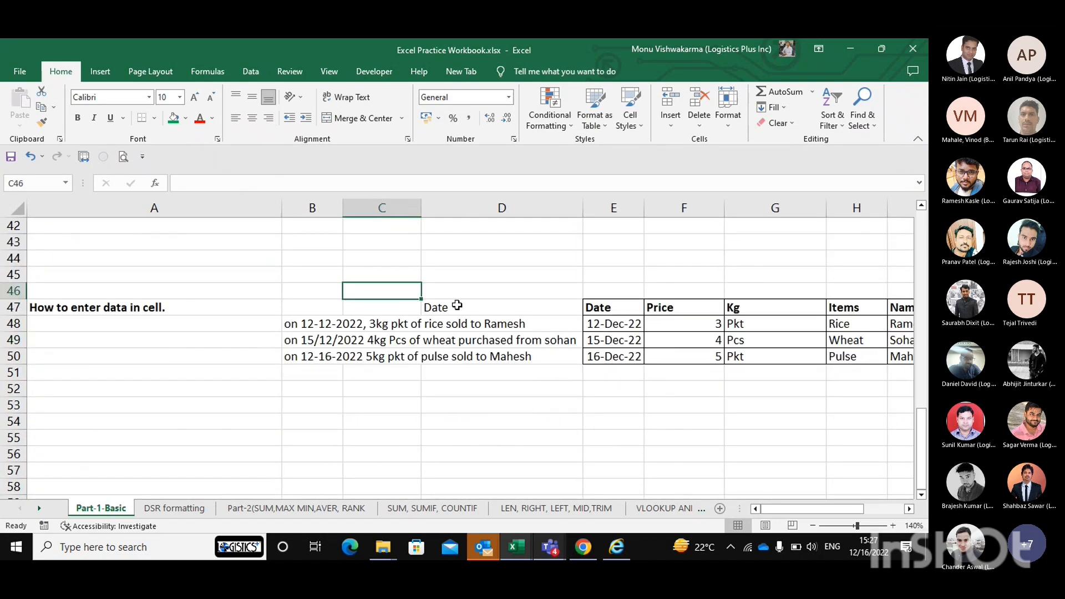
scroll(456, 305, down, 1)
scroll(508, 280, down, 1)
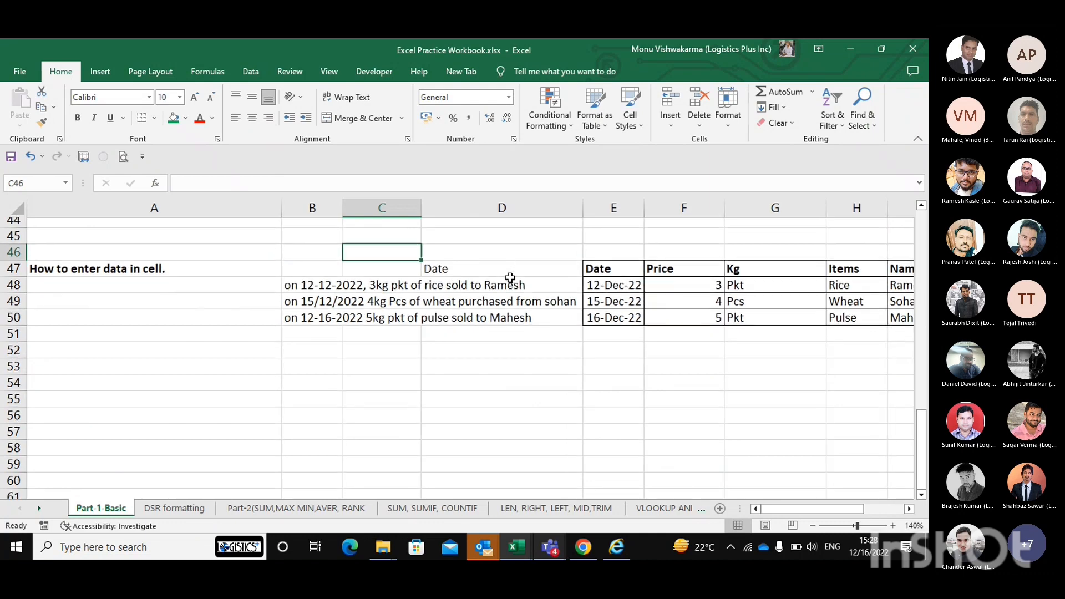
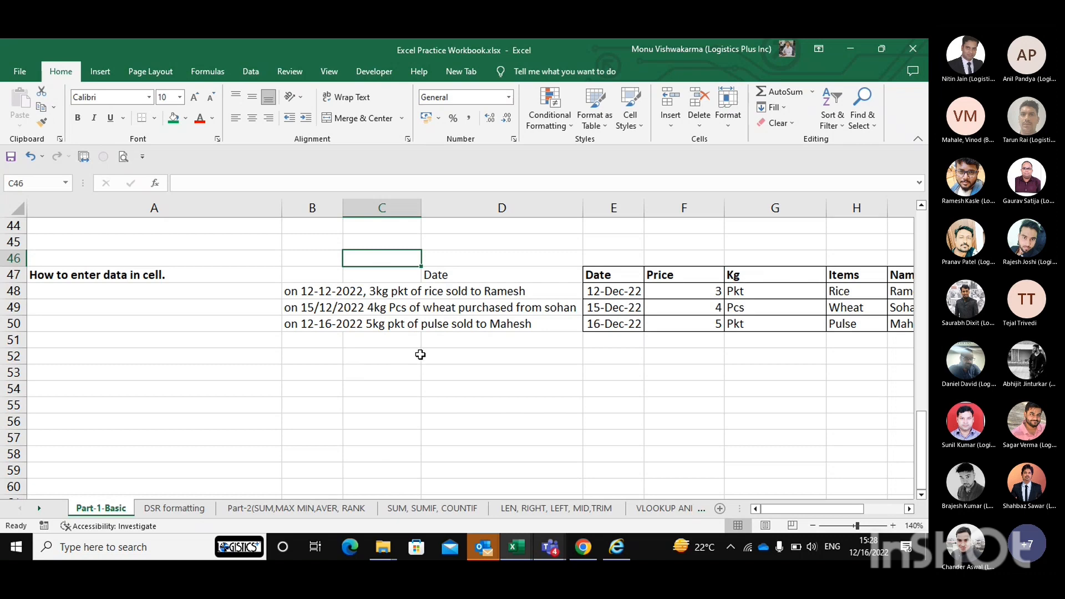
scroll(305, 330, up, 2)
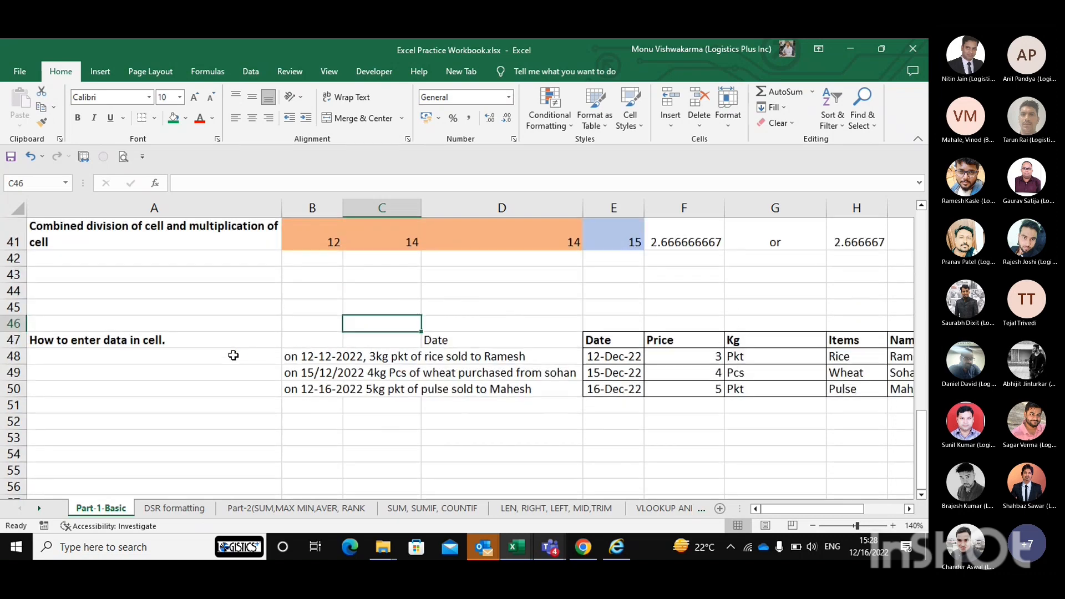
scroll(191, 297, down, 1)
click(190, 291)
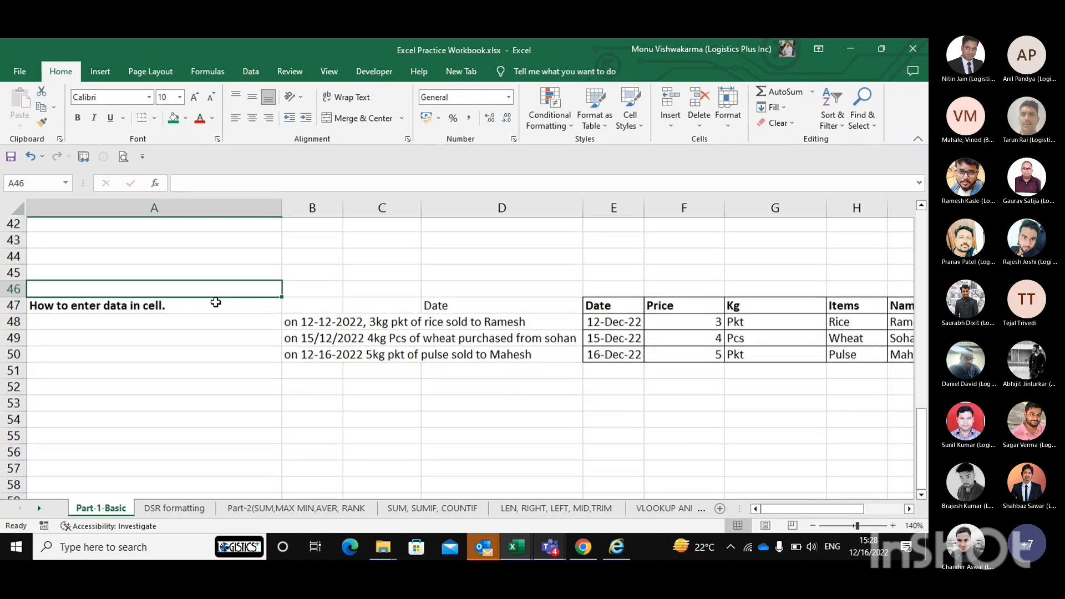
scroll(245, 311, down, 1)
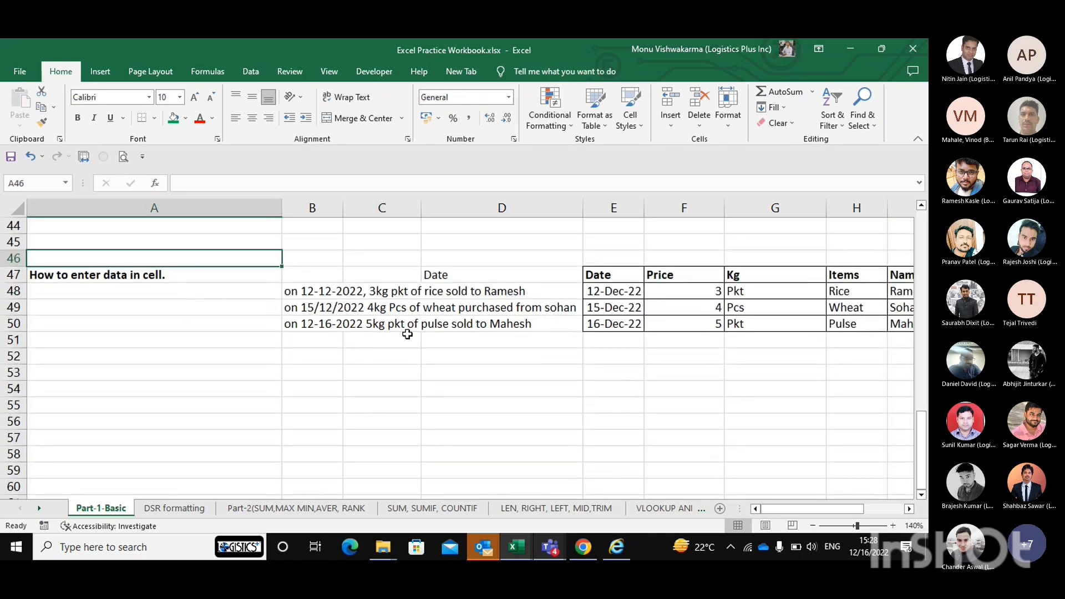
scroll(407, 334, right, 1)
scroll(361, 306, down, 1)
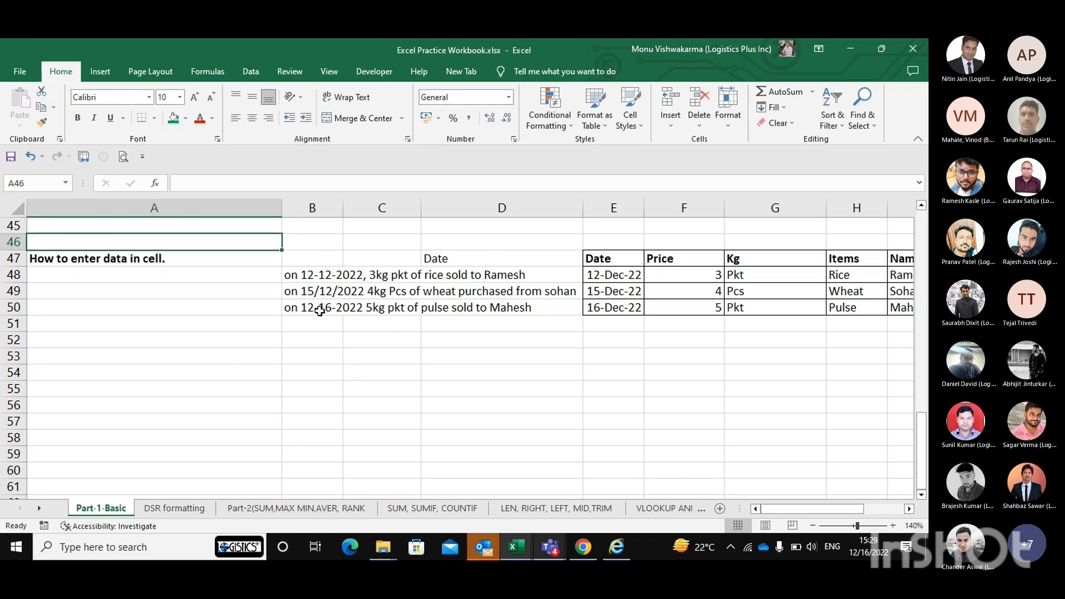
Step: Inspect the contents of B48, B49 and B50, comparing the date formats and how each sentence is stored in one cell
click(310, 276)
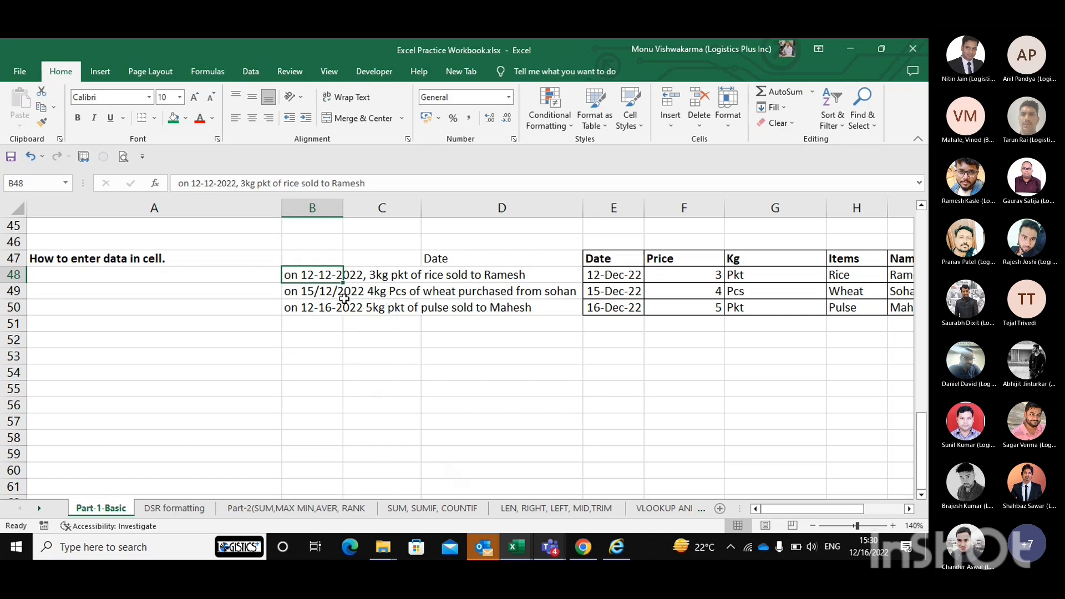
click(311, 291)
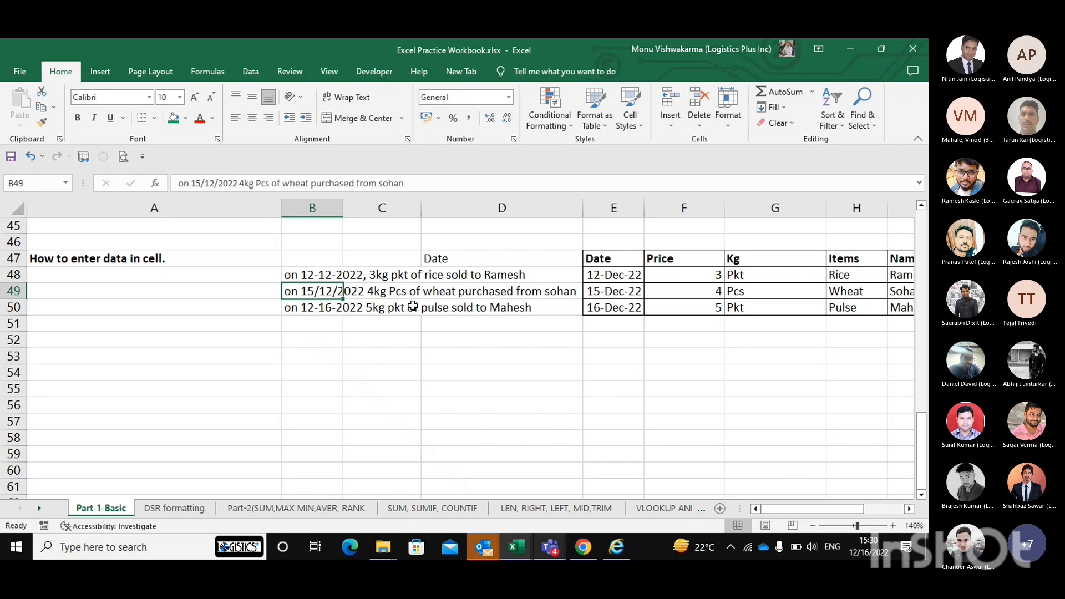
click(299, 307)
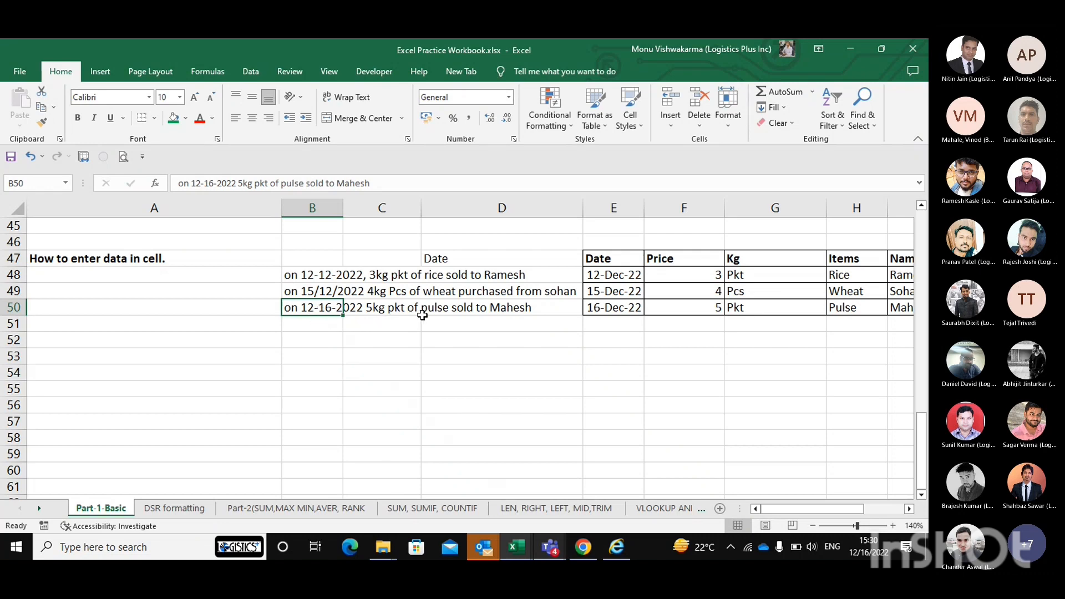
click(354, 288)
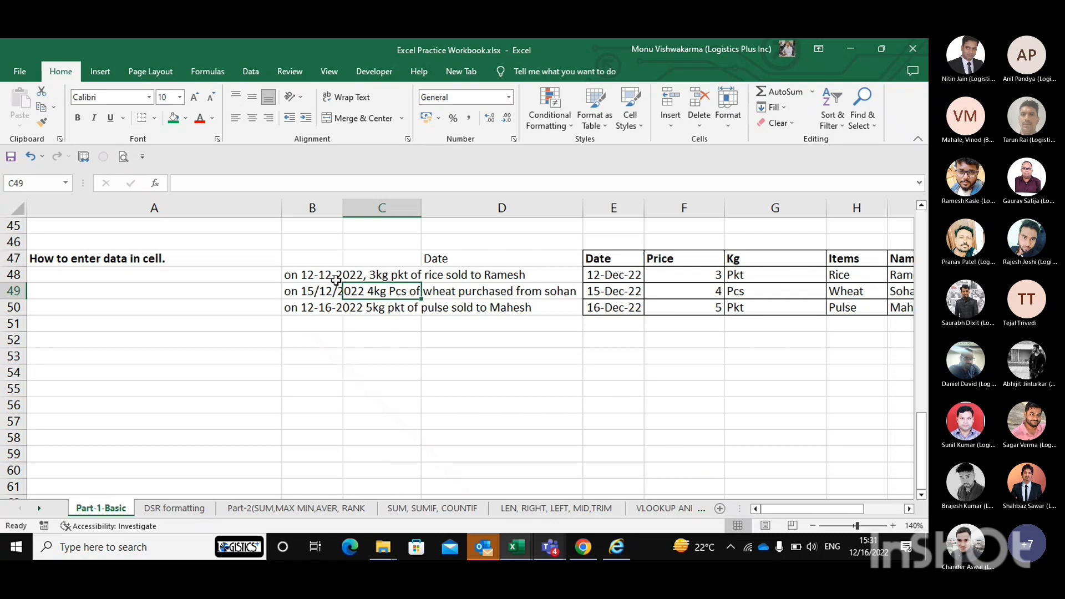
click(309, 276)
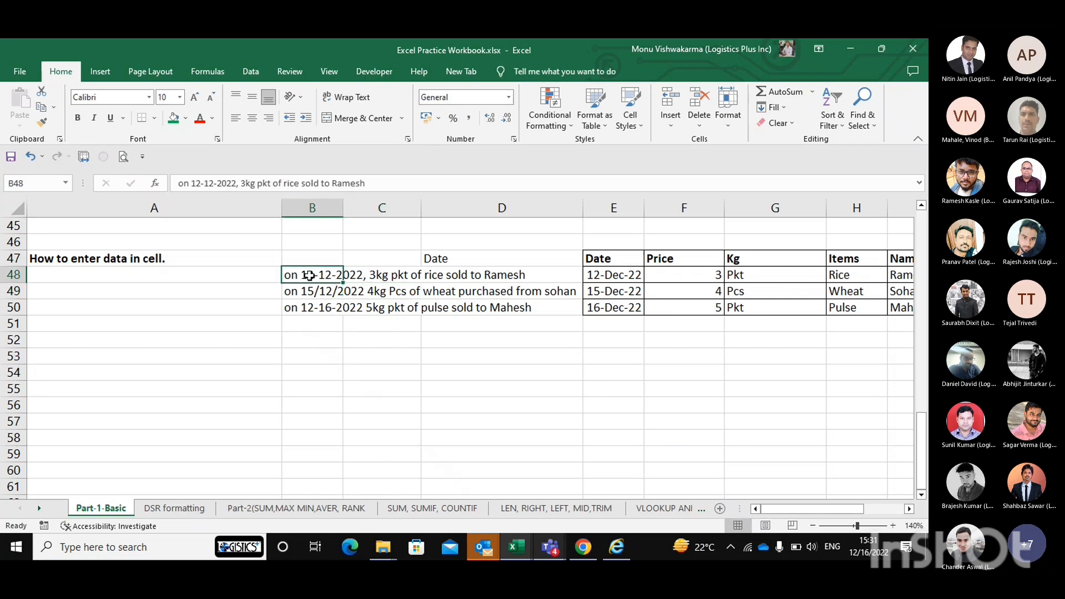
click(304, 291)
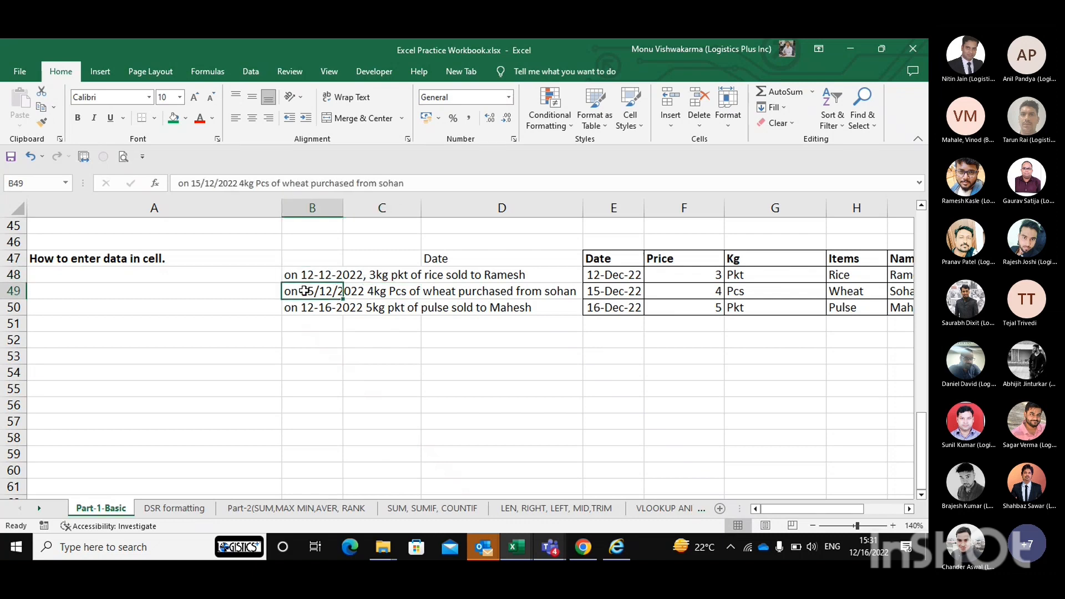
key(Down)
key(Up)
key(Down)
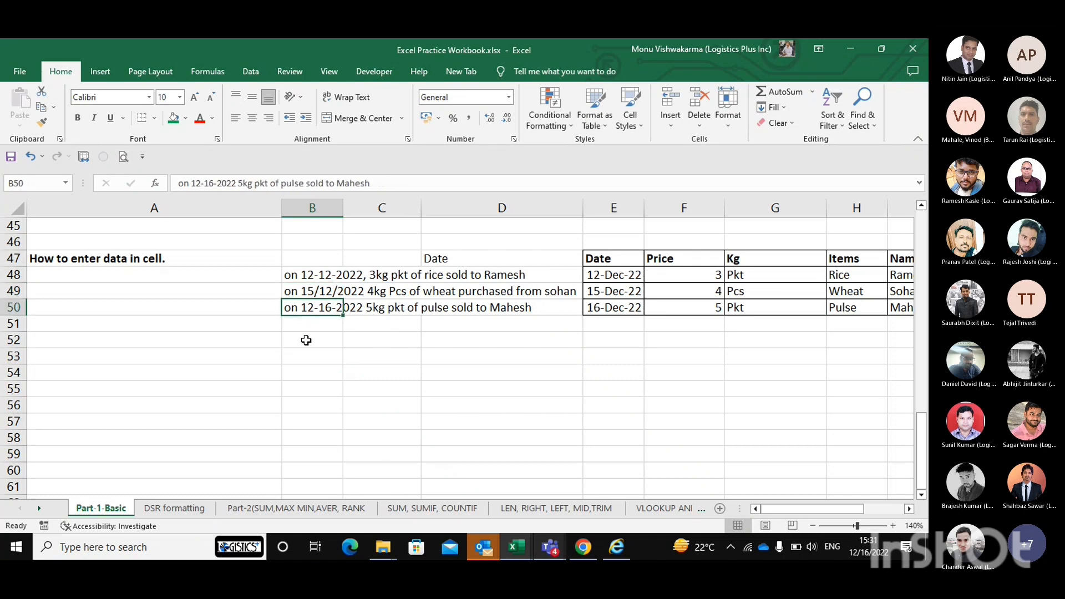
click(325, 278)
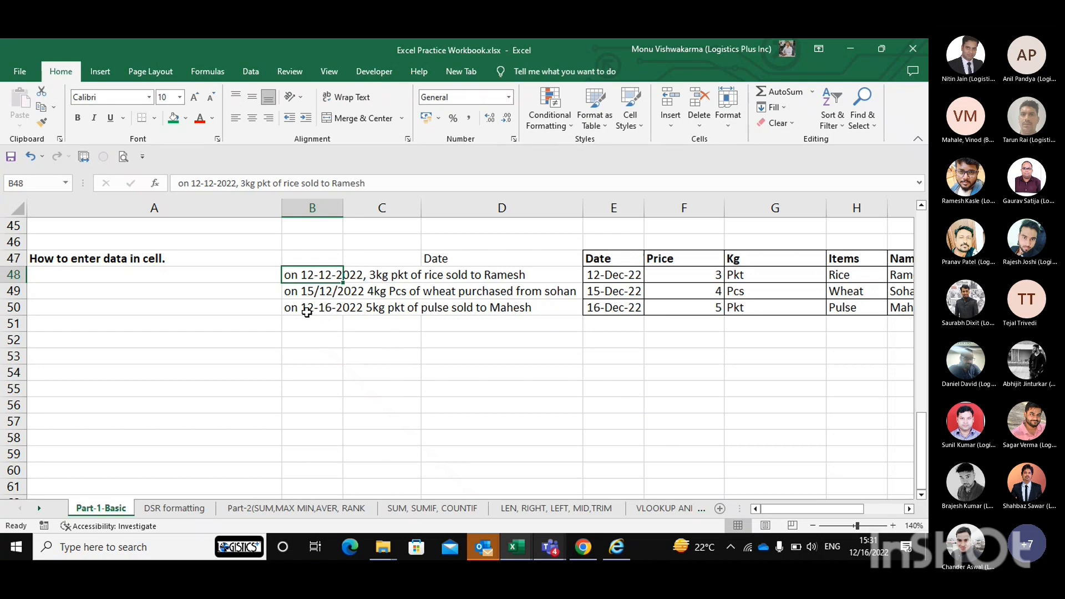
mouse_move(316, 309)
mouse_down()
mouse_move(317, 337)
mouse_move(305, 311)
mouse_up()
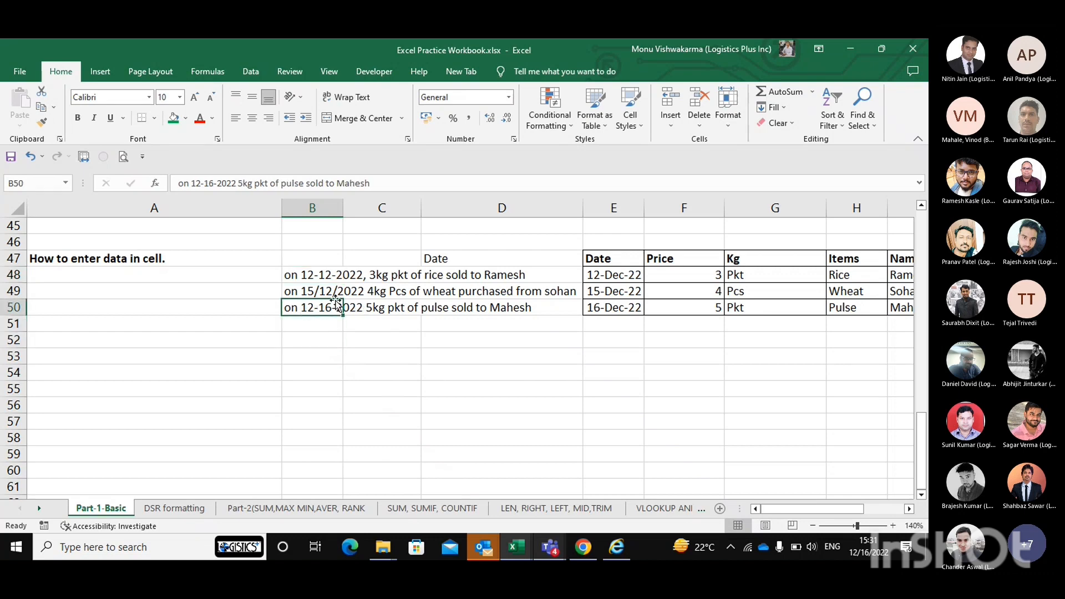
drag(300, 274, 298, 302)
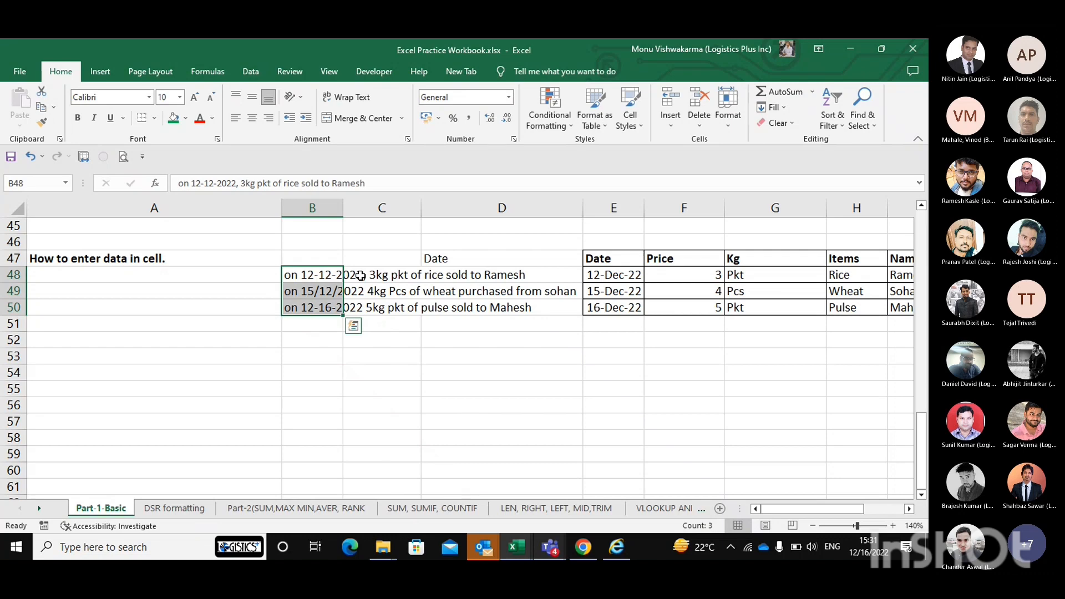
Step: Enter =SUM(B48:B50) in B51 to try summing the transaction sentences
click(309, 336)
key(Up)
text(=sum)
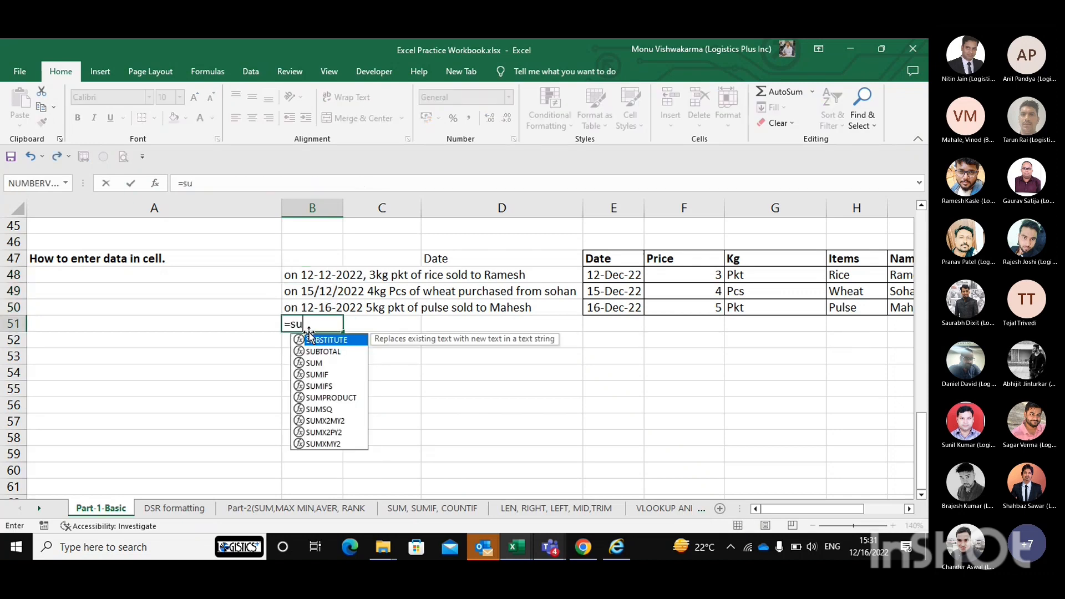
key(Tab)
drag(309, 307, 310, 274)
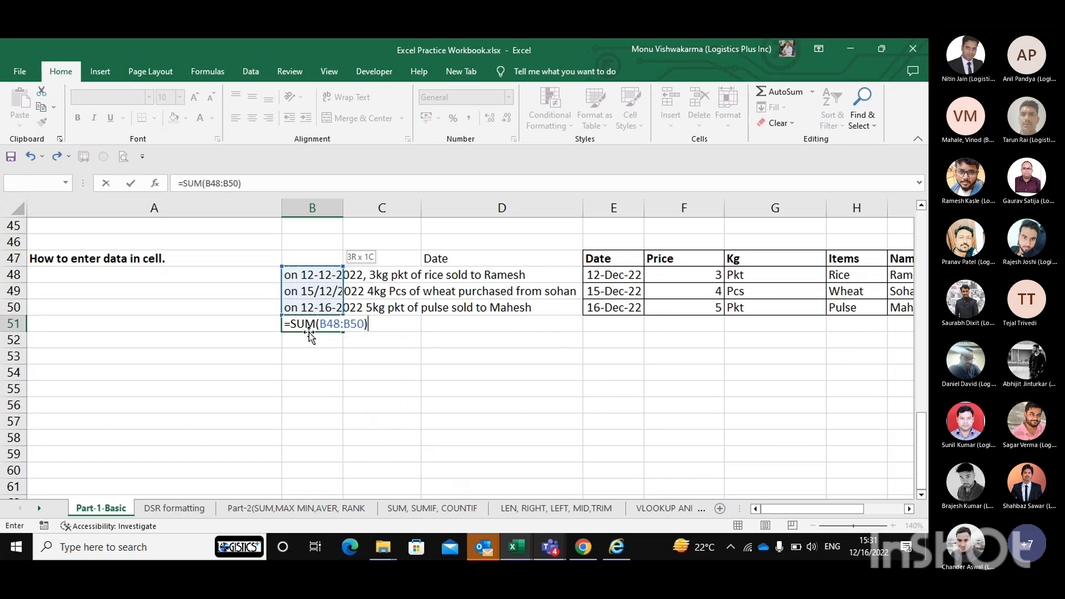
key(Return)
key(Up)
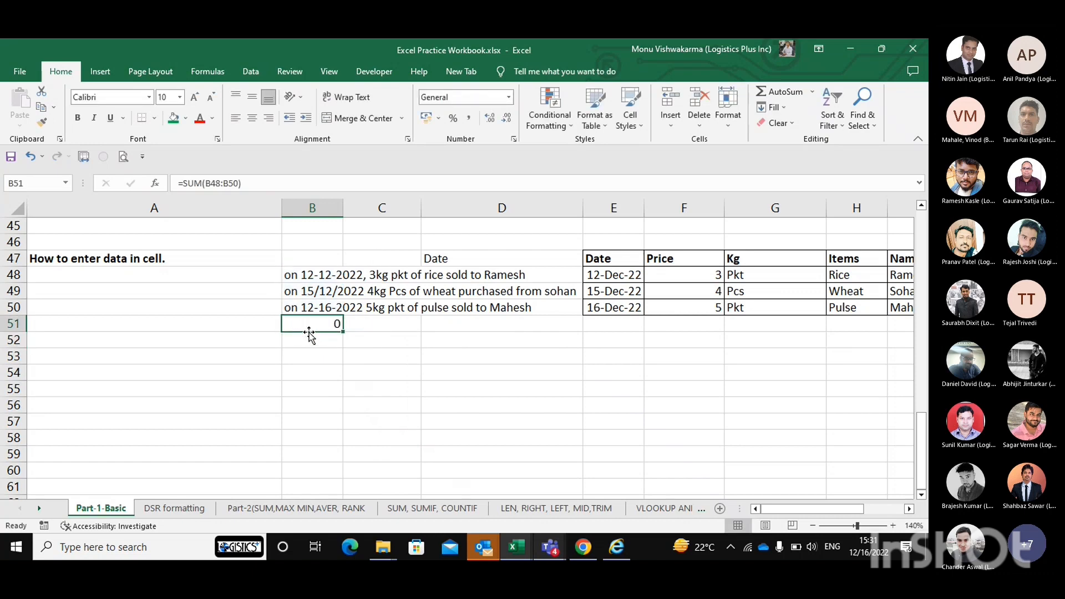
Step: Clear the sum formula from B51 and return to the first transaction sentence in B48
key(Delete)
key(Up)
key(Up)
key(Up)
key(Right)
key(Left)
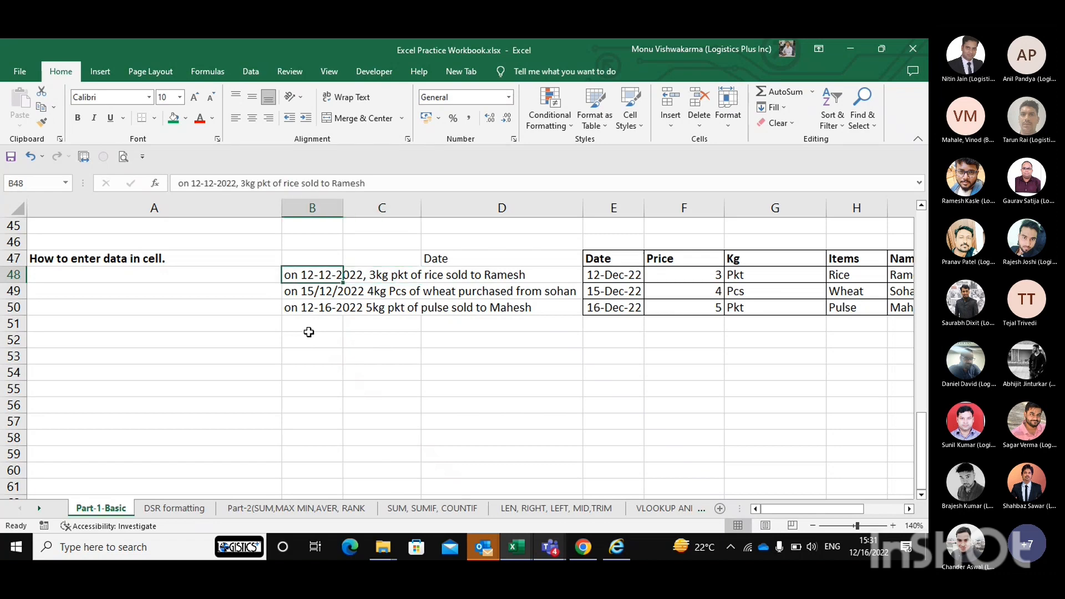
Step: Examine the structured table's header row across the Date, Price, Kg, Items and Name columns in E47:I47
key(Right)
key(Right)
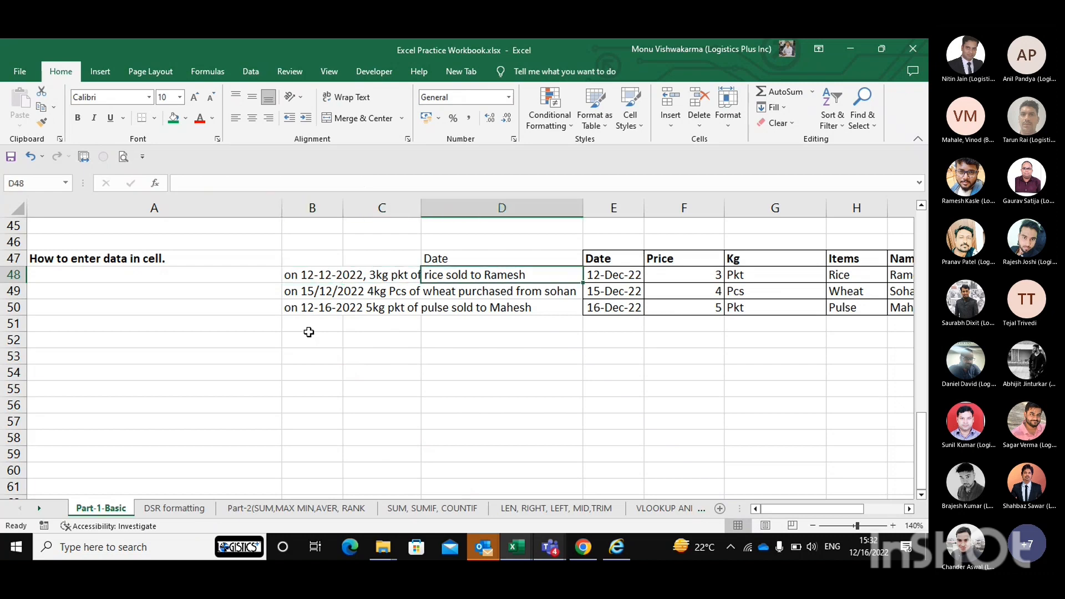
key(Left)
key(Up)
key(Right)
key(Right)
key(Right)
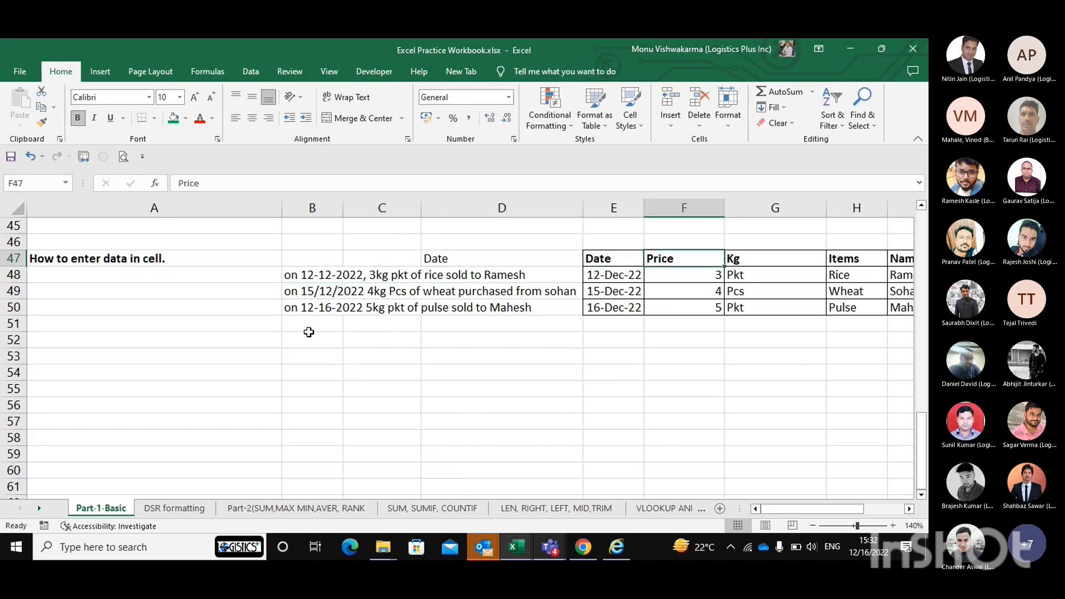
key(Right)
key(Right)
key(Right)
key(Right)
key(Left)
key(Left)
key(Right)
key(Right)
key(Right)
key(Right)
key(Right)
key(Right)
key(Right)
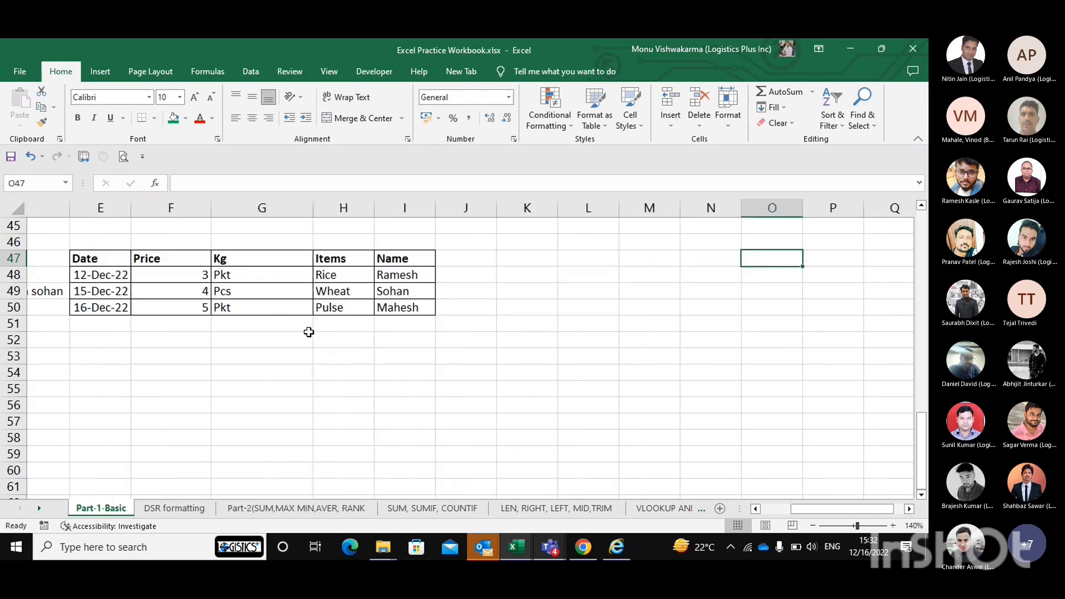
key(Left)
key(Left)
key(Left)
key(Left)
key(Left)
key(Left)
key(Left)
key(Left)
key(Left)
key(Left)
key(Left)
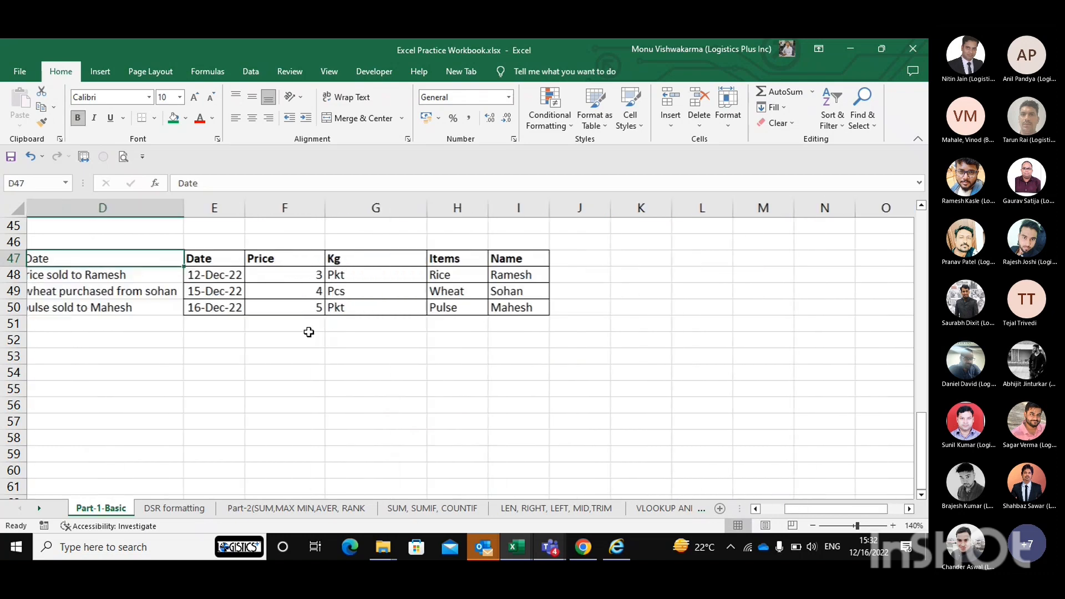
key(Right)
key(Right)
key(Right)
key(Right)
key(Right)
key(Right)
key(Right)
key(Right)
key(Right)
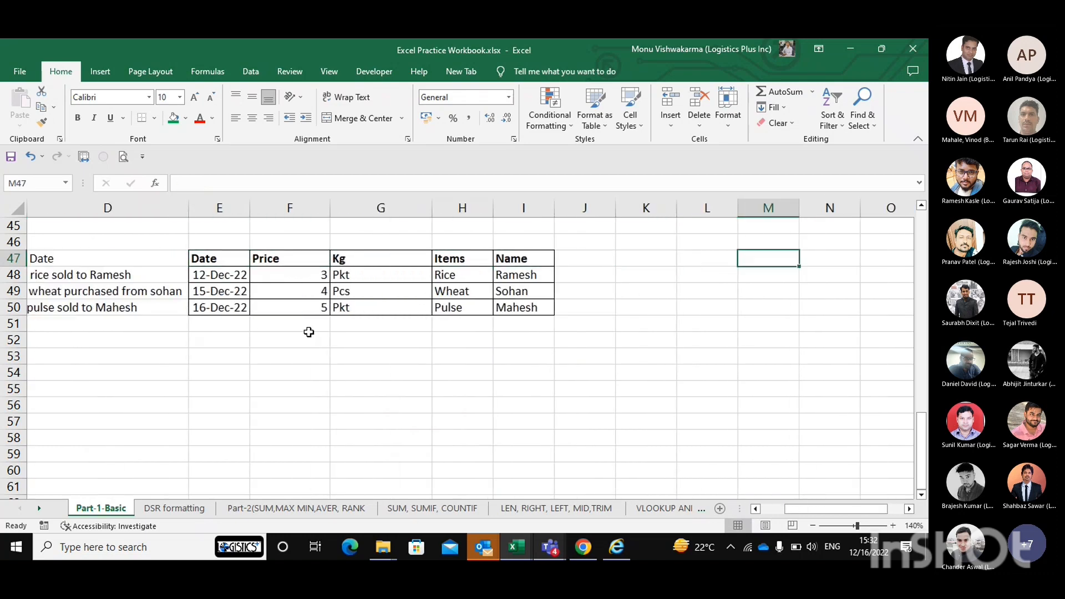
key(Right)
key(Right)
key(Right)
key(Left)
key(Left)
key(Left)
key(Left)
key(Left)
key(Left)
key(Left)
key(Left)
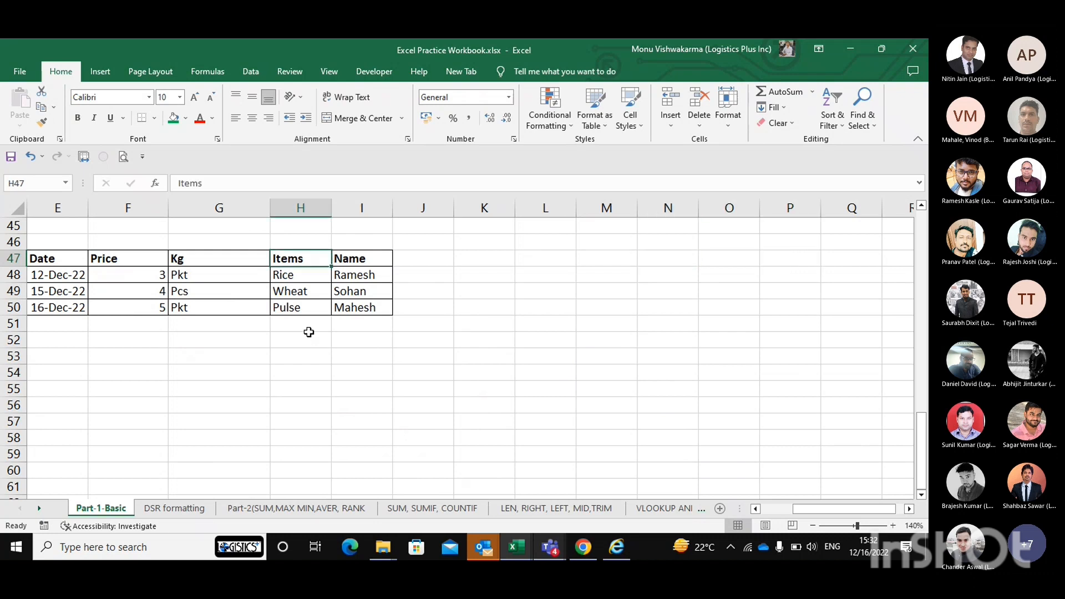
key(Left)
key(Left)
key(Left)
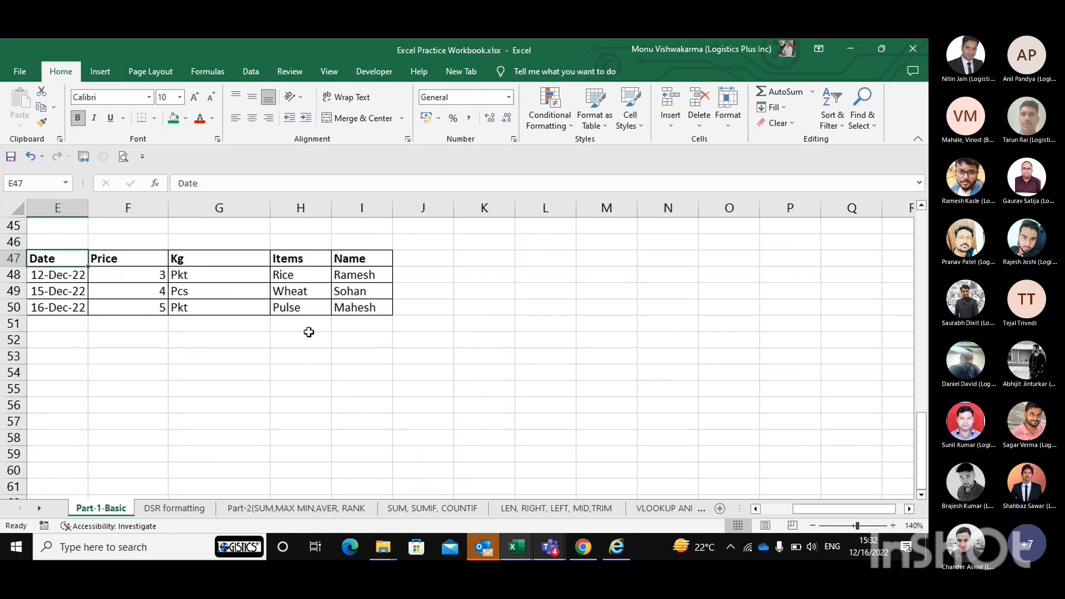
Step: Rename the Price header in F47 to Unit and check it against the quantities below
key(Down)
key(Down)
key(Down)
key(Down)
key(Right)
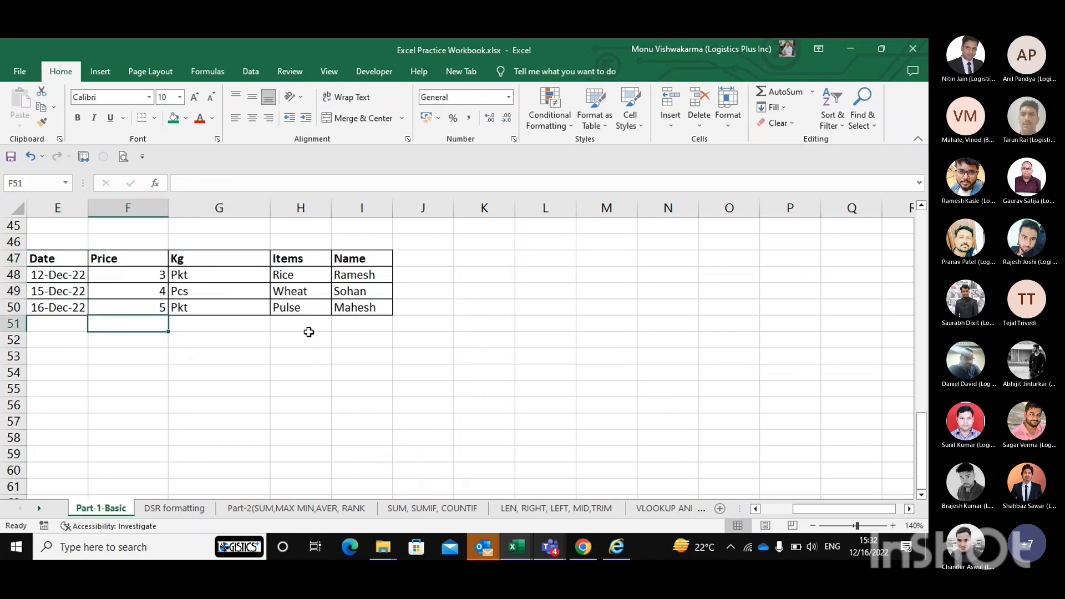
key(Up)
key(Up)
key(Up)
key(Up)
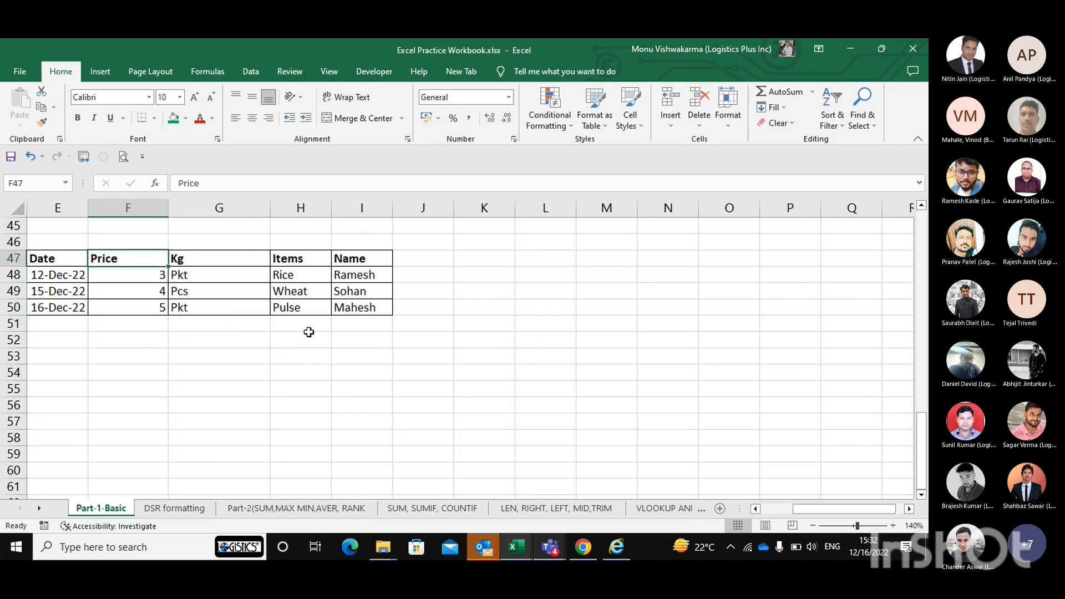
text(Unit)
key(Return)
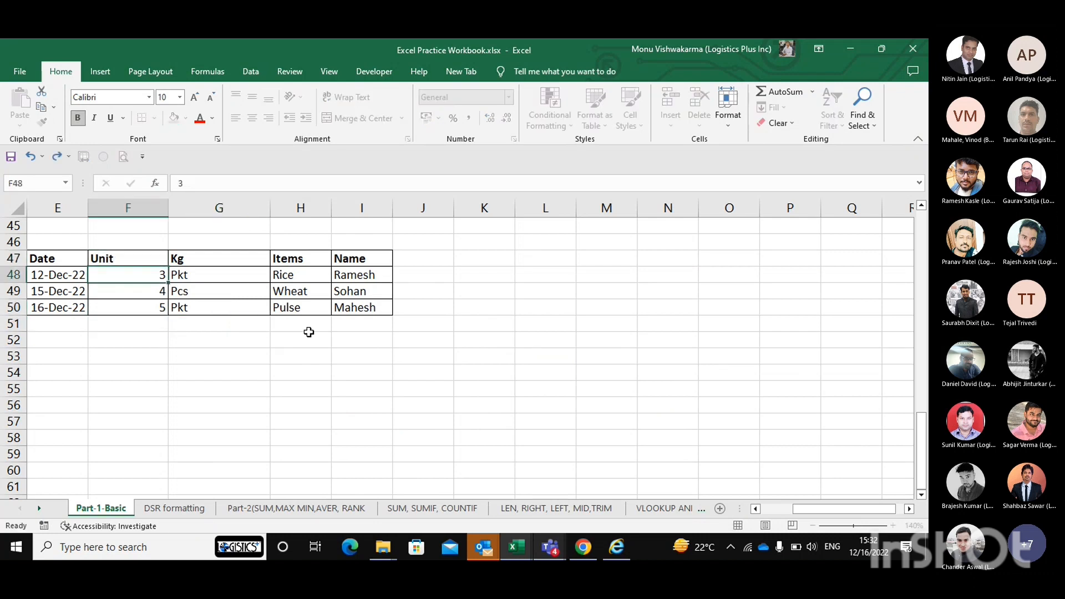
key(Down)
key(Down)
key(Up)
key(Up)
key(Up)
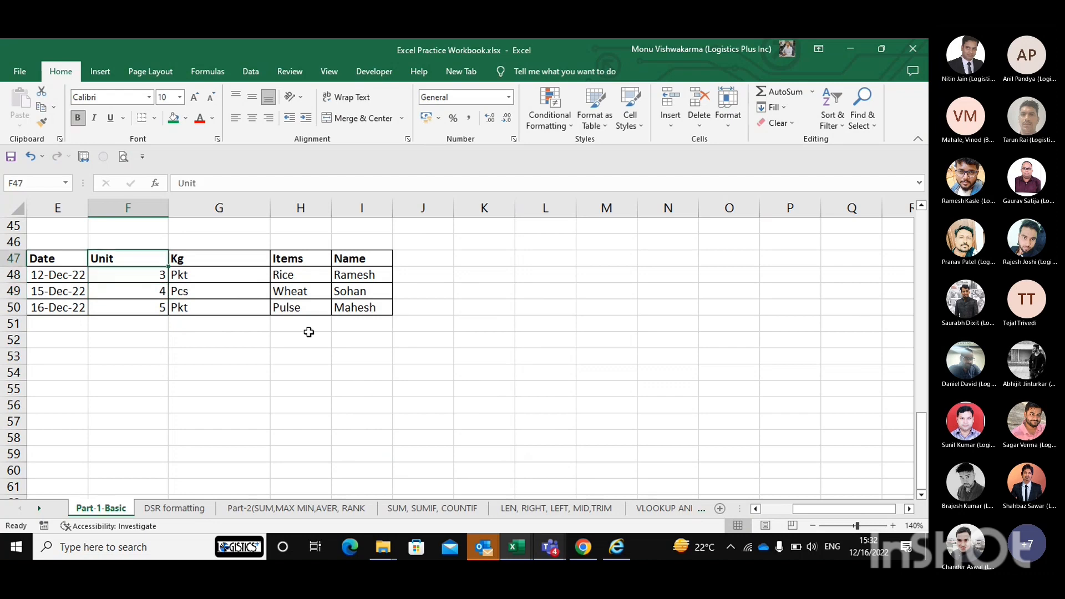
Step: Rename the header in F47 to kg and the header in G47 to Unit
text(kg)
key(Tab)
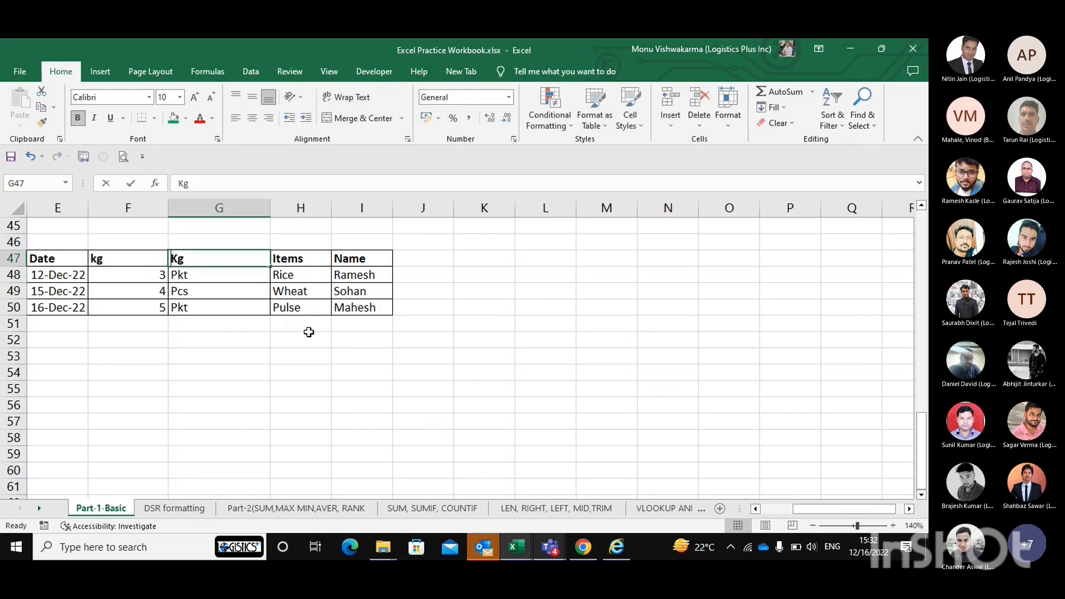
text(Unit)
key(Return)
Step: Total the kg column in F51 with =SUM(F48:F50)
key(Down)
key(Down)
key(Down)
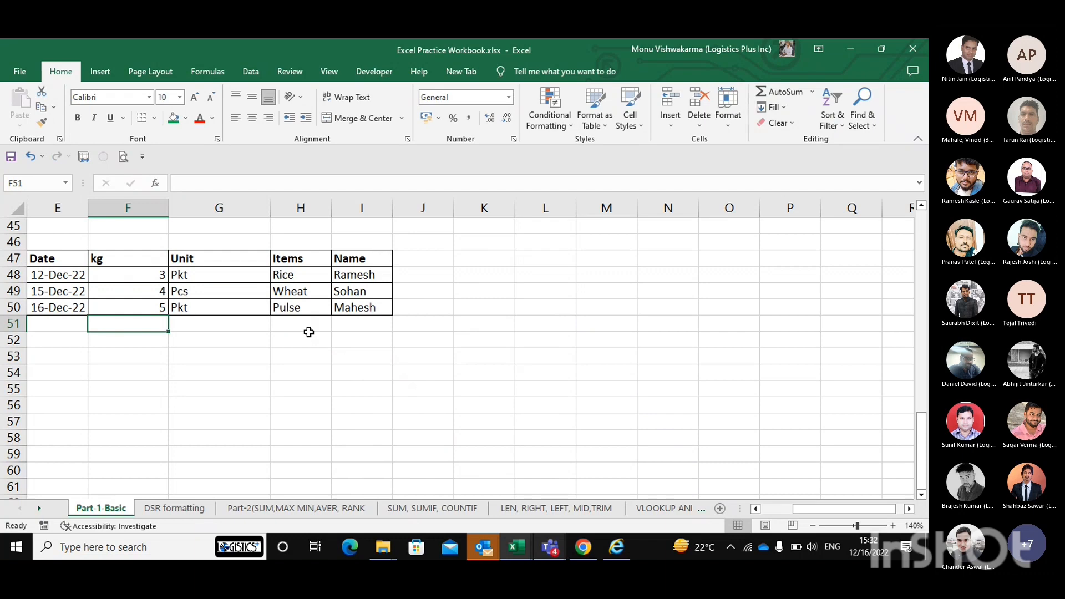
text(=su)
key(Tab)
key(Up)
key(shift+Up)
key(shift+Up)
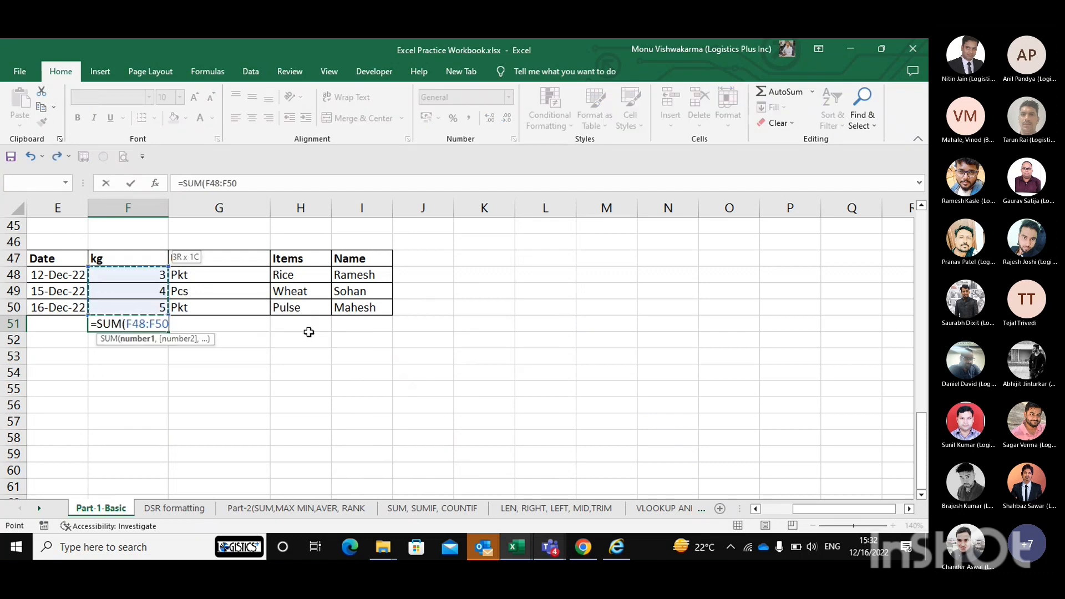
key(ctrl+Return)
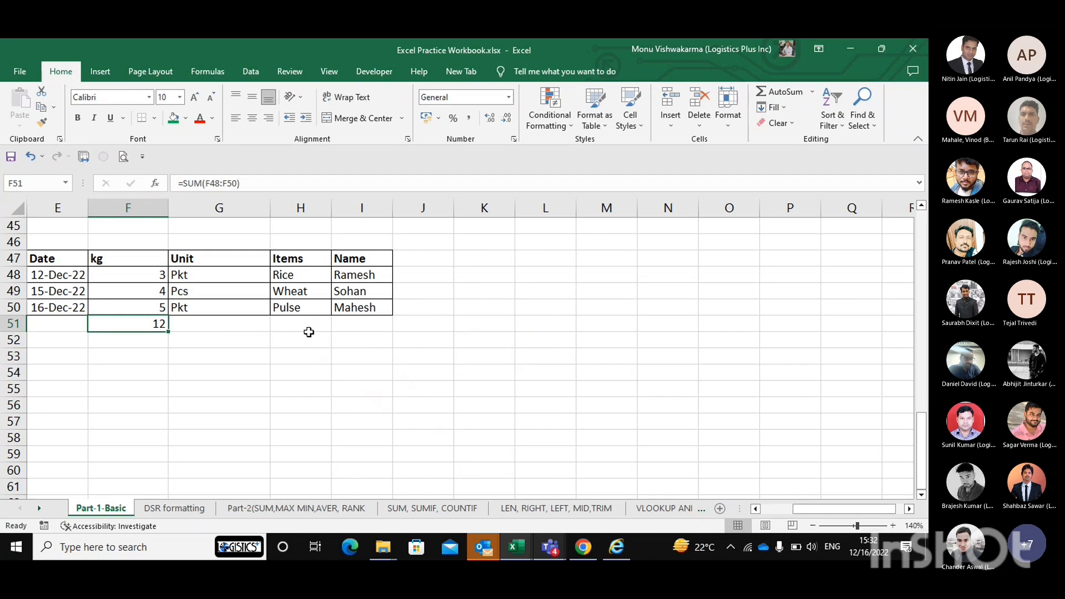
key(Right)
key(Left)
key(Right)
key(Right)
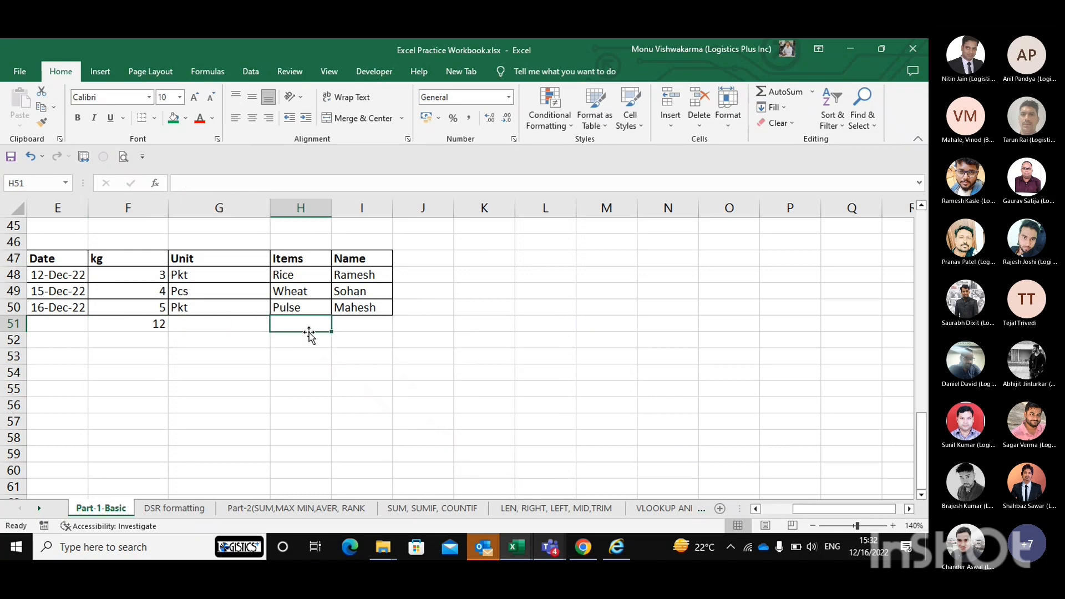
Step: Turn on filters for the structured table from its Date header in E47 and go to the Unit header
key(Left)
key(Up)
key(Up)
key(Up)
key(Up)
key(Left)
key(Left)
key(Left)
key(Right)
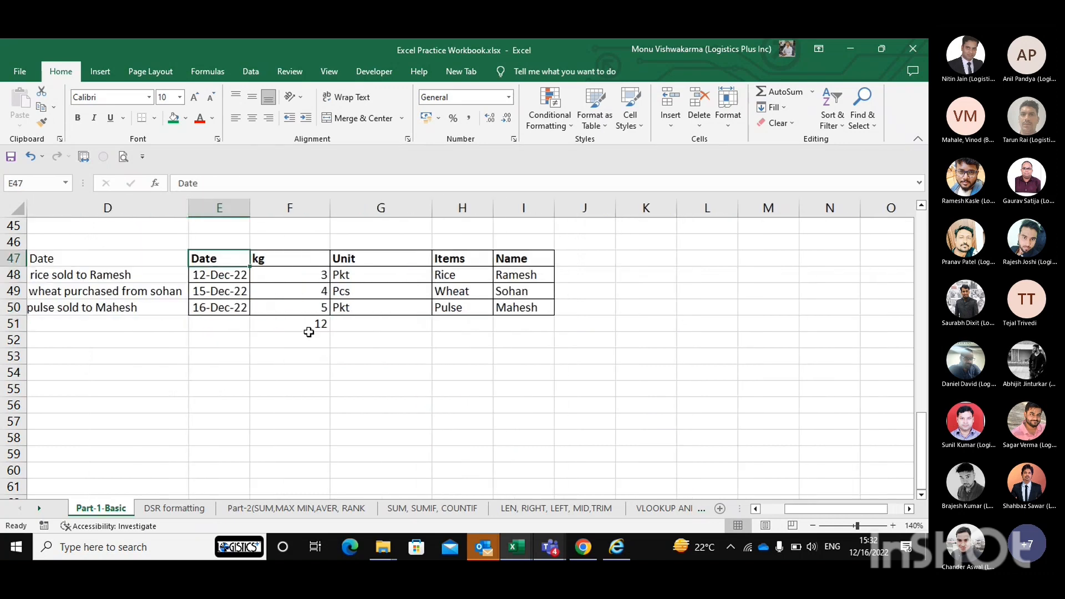
key(ctrl+shift+l)
key(Right)
key(Right)
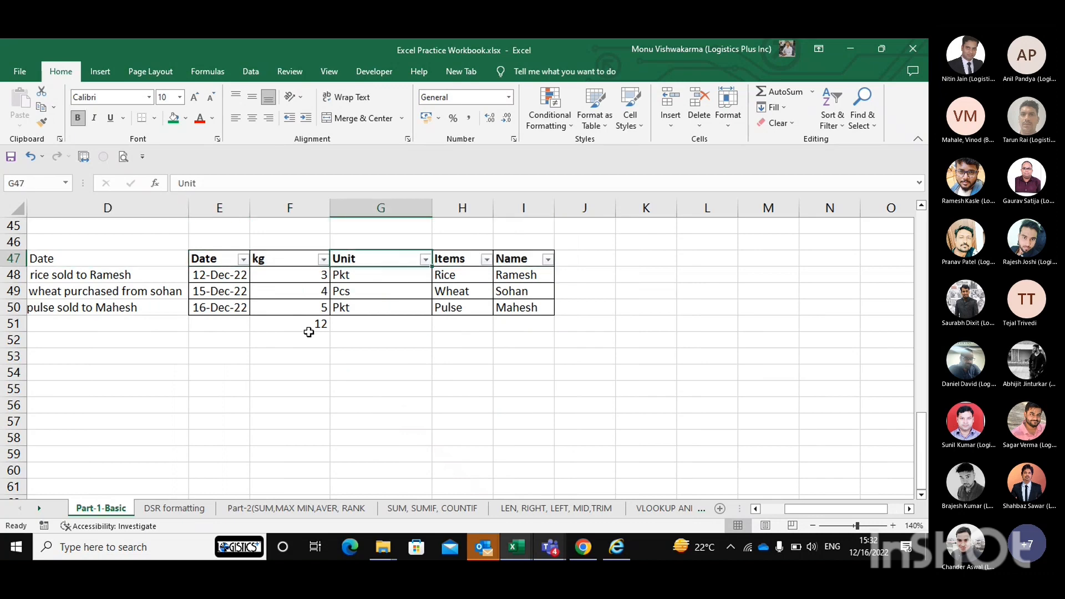
Step: Try excluding Pcs in the Unit column's filter, cancel it, and remove the filters from the table
key(alt+Down)
key(Down)
key(Down)
key(Down)
key(Down)
key(Down)
key(Down)
key(Down)
key(space)
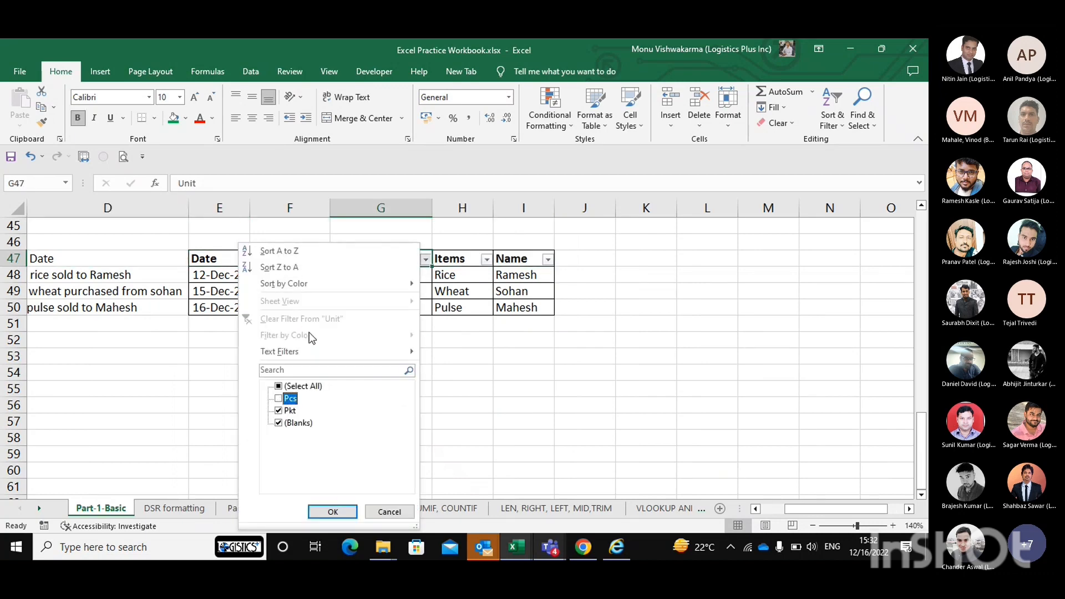
key(Escape)
key(ctrl+shift+l)
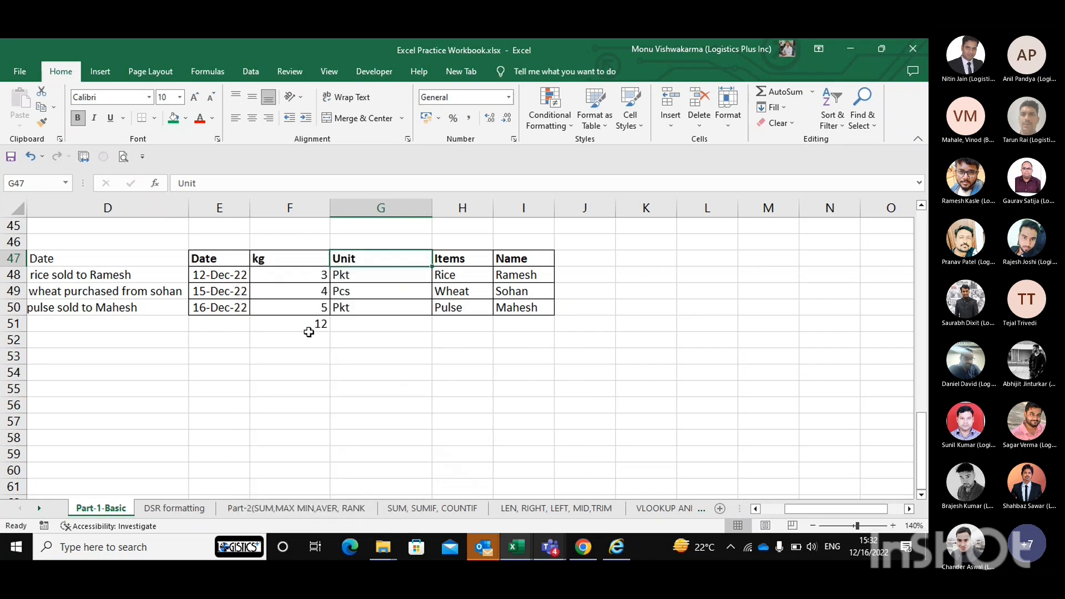
Step: Highlight the whole structured table E47:I50 and return to its Date header
key(Left)
key(Left)
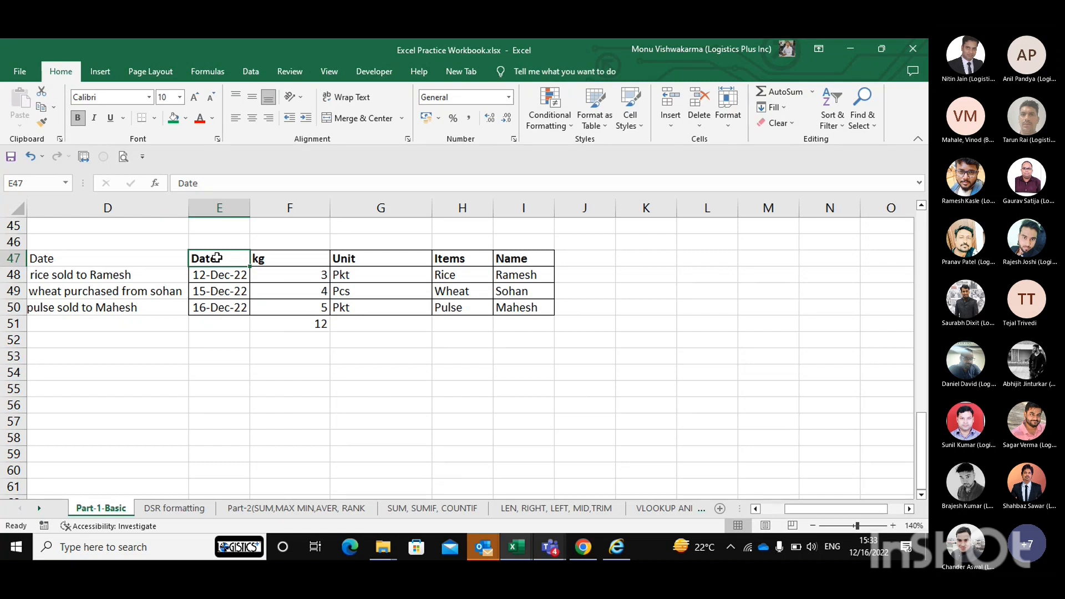
drag(216, 258, 517, 304)
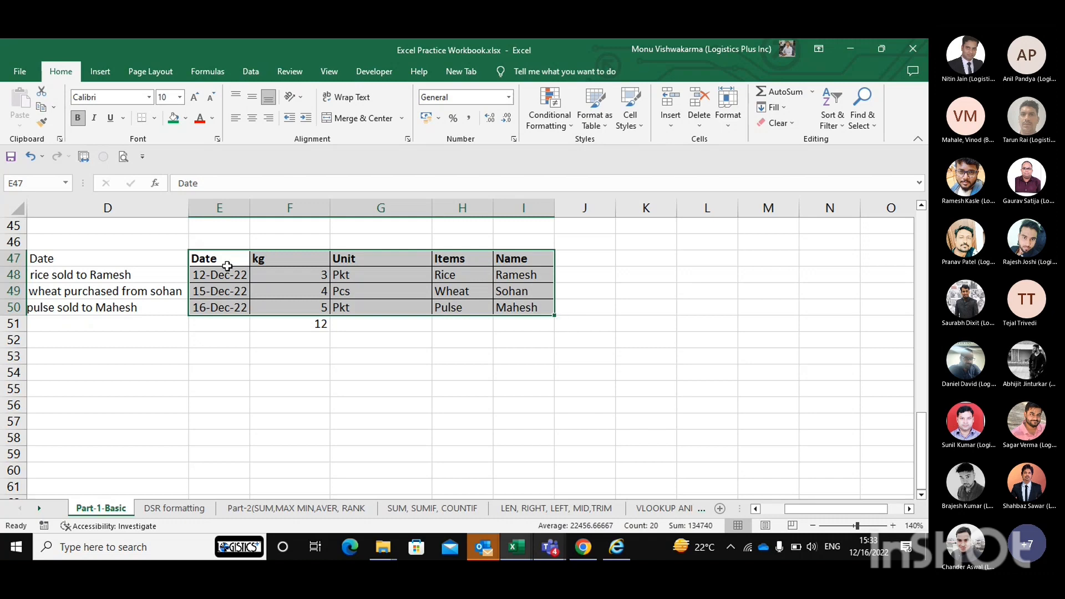
click(209, 260)
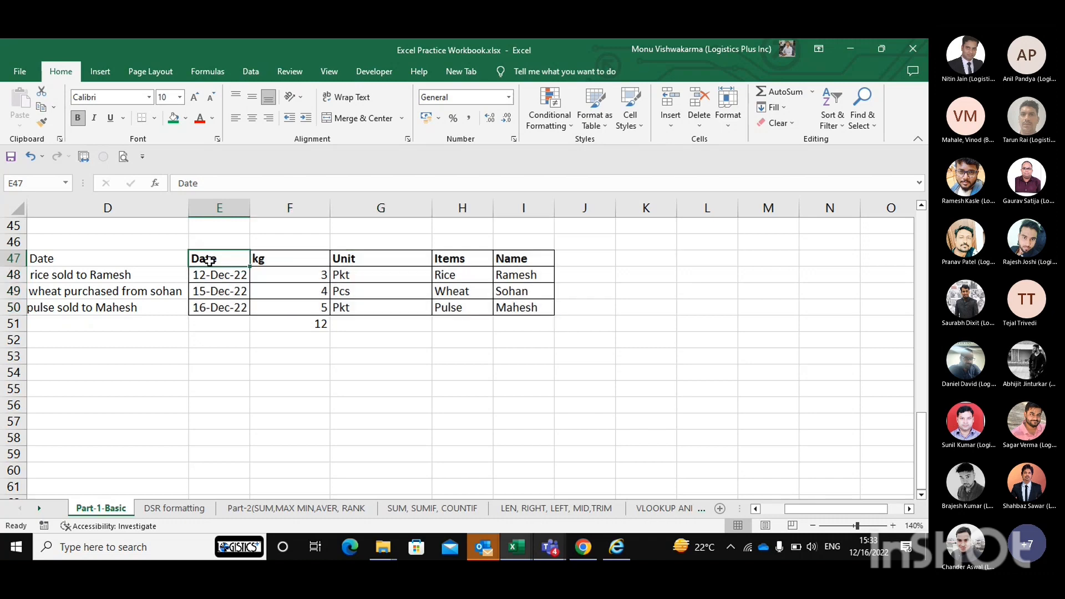
Step: Turn on filters from G48 inside the table, check which headers they cover, and remove them
key(ctrl+shift+Right)
key(Down)
key(Right)
key(Right)
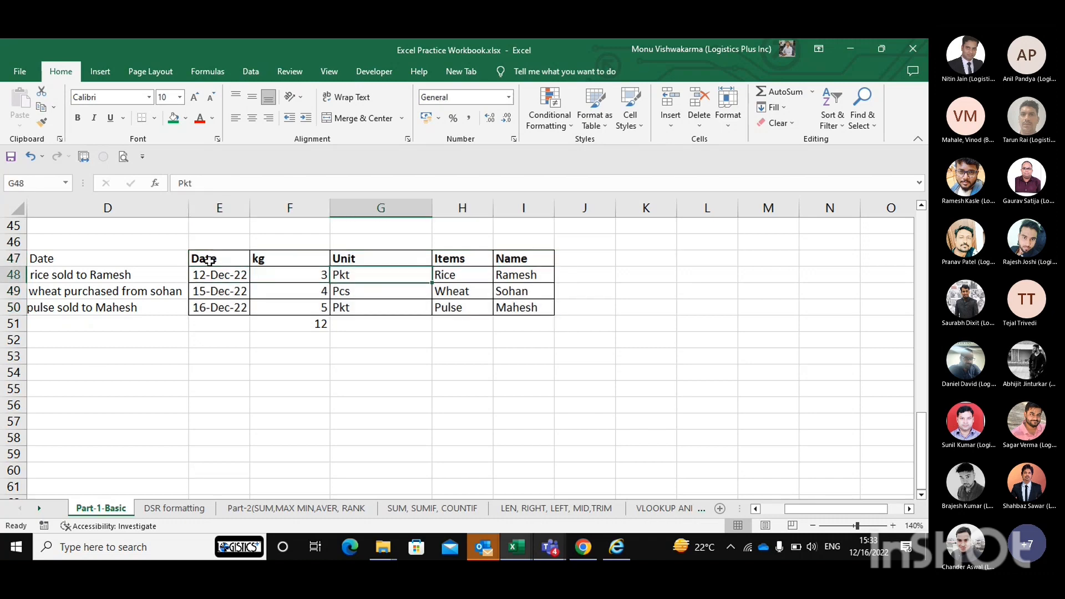
key(ctrl+shift+l)
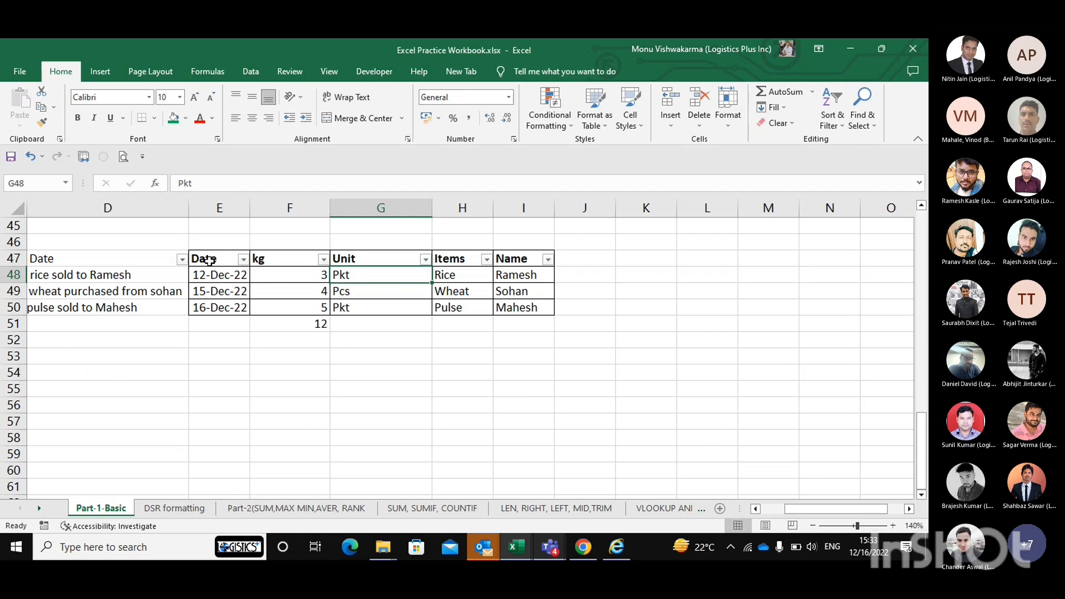
key(Up)
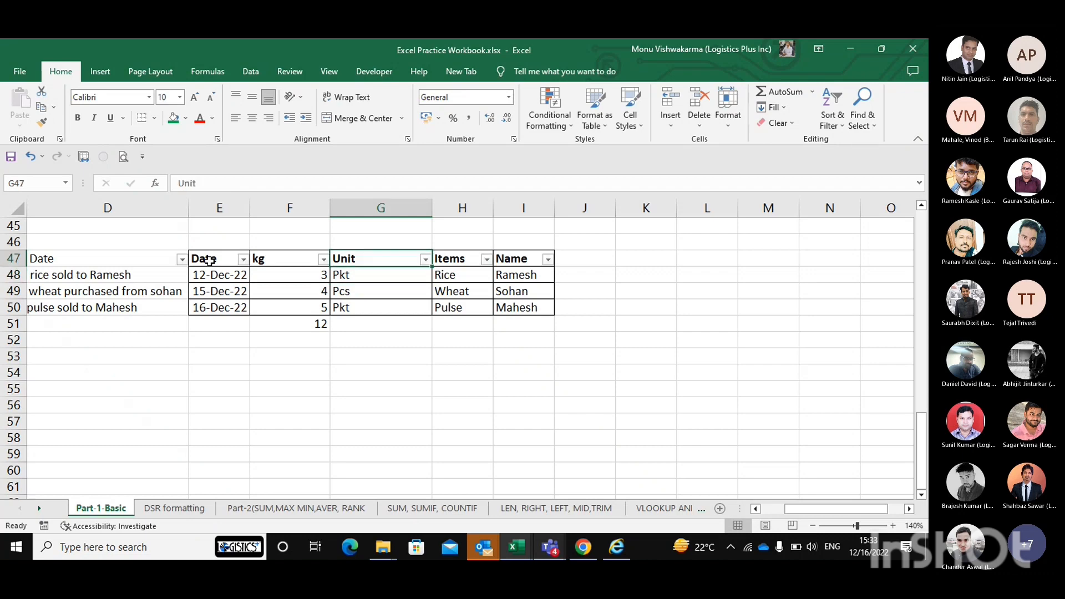
key(ctrl+shift+l)
key(Left)
key(Left)
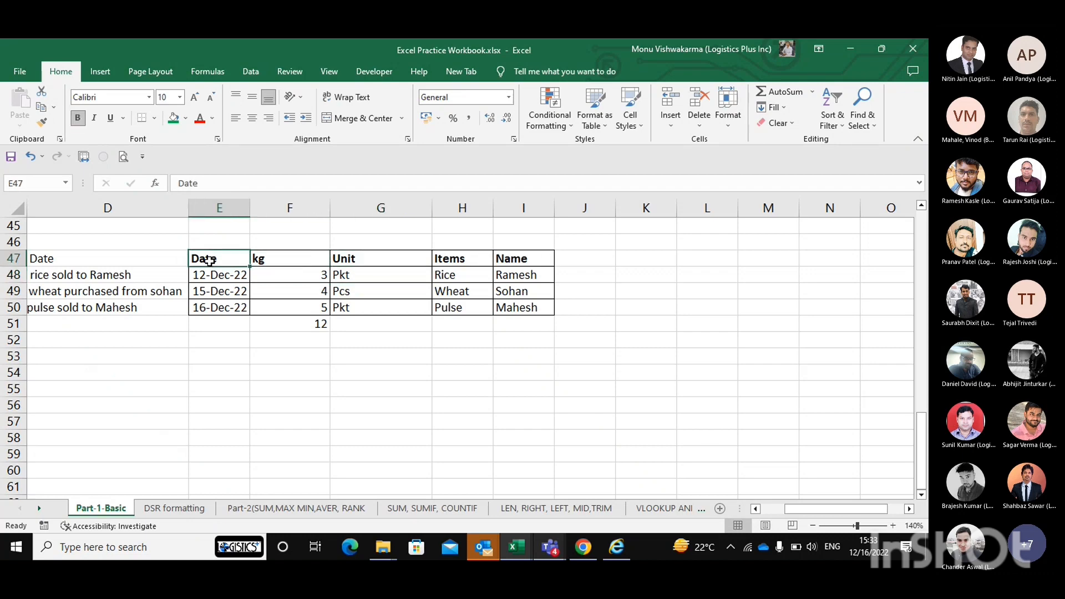
Step: Apply filters from the first kg value in F48 and remove them again
key(Right)
key(Down)
key(Right)
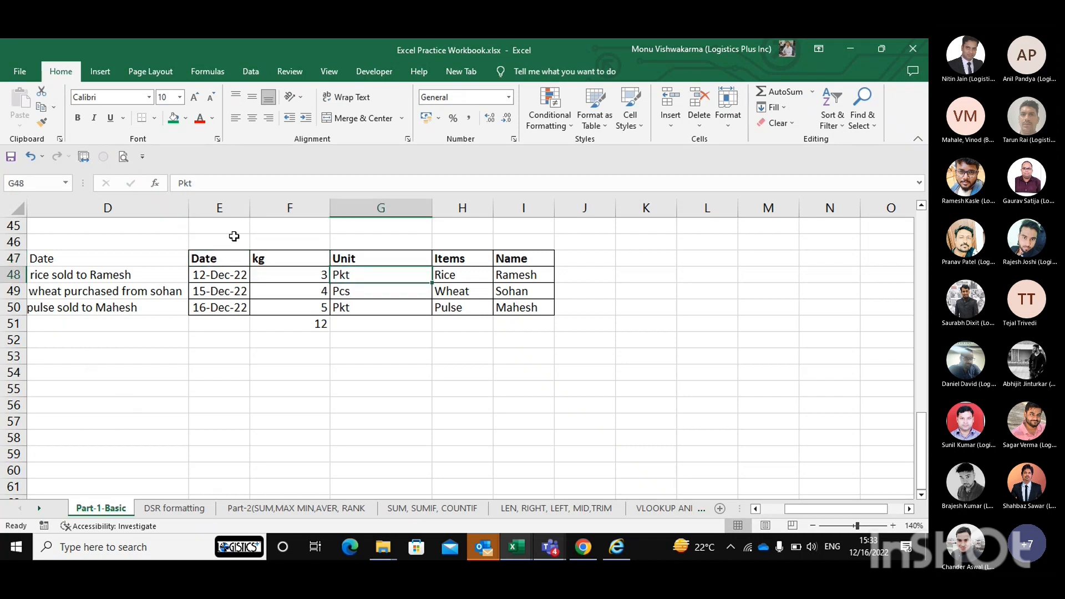
click(280, 274)
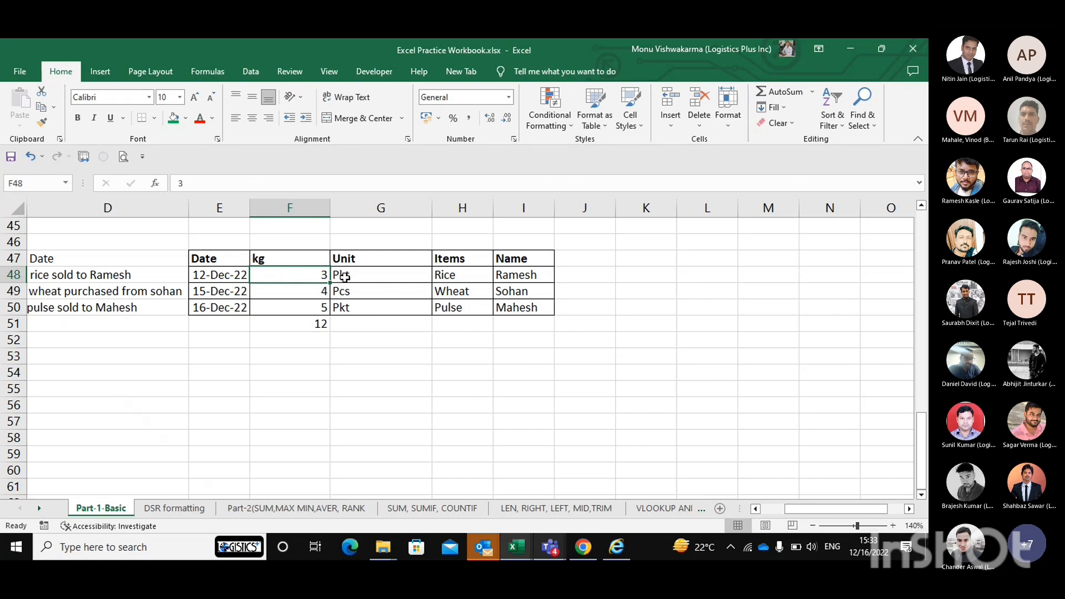
key(ctrl+shift+l)
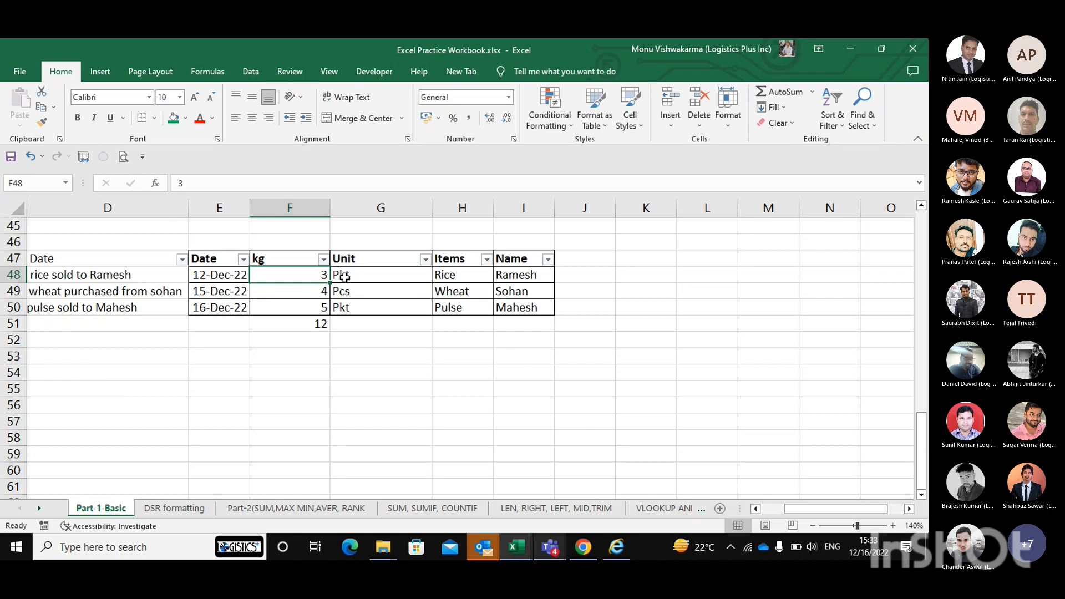
key(ctrl+shift+l)
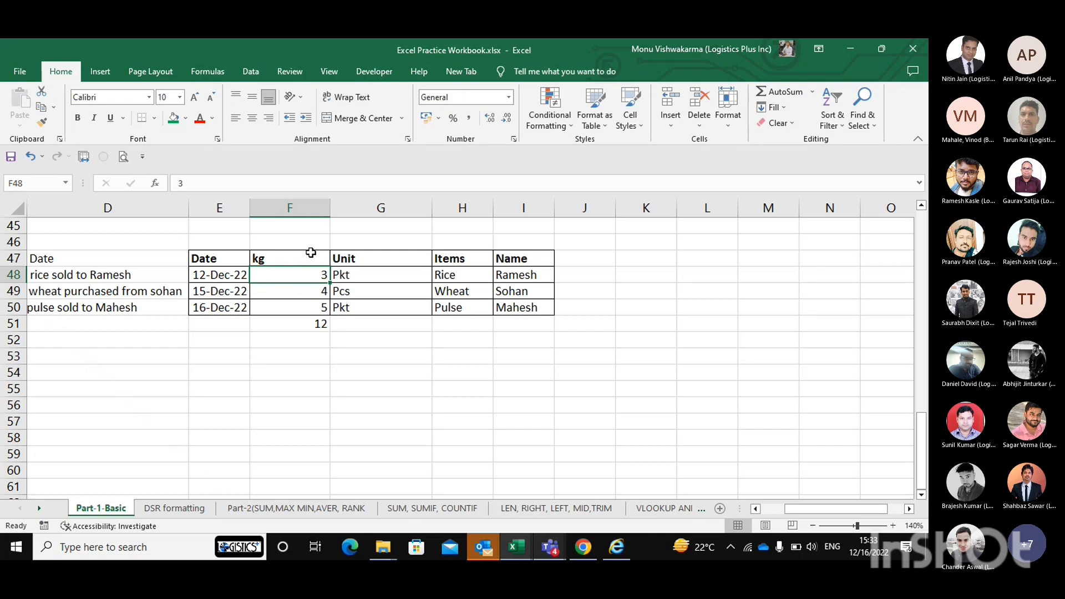
Step: Add filters to only the header cells E47:I47, leaving out the neighbouring Date cell in column D
drag(214, 253, 521, 258)
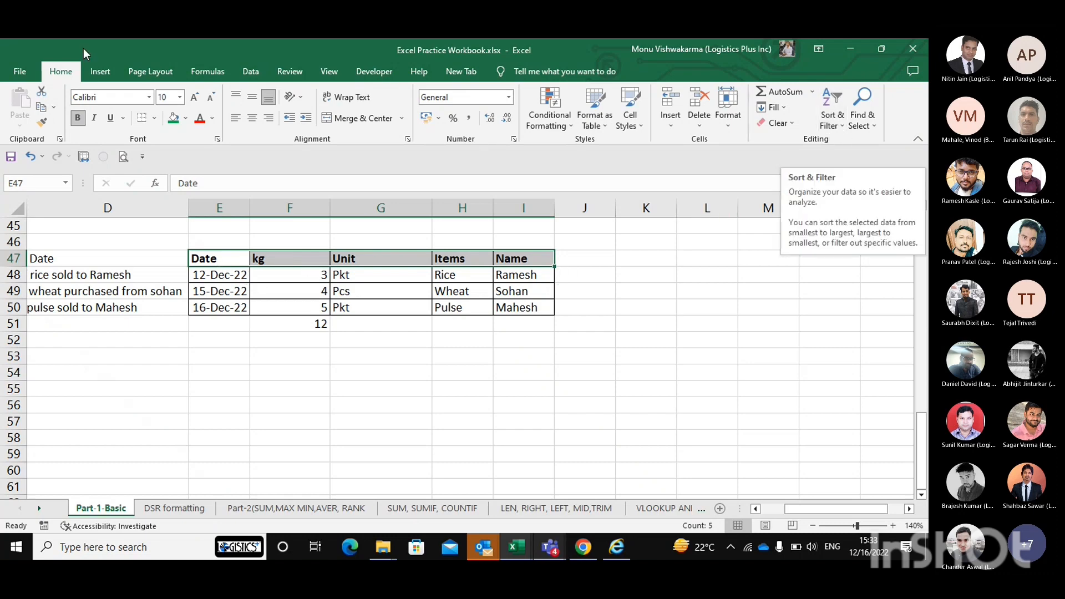
click(834, 125)
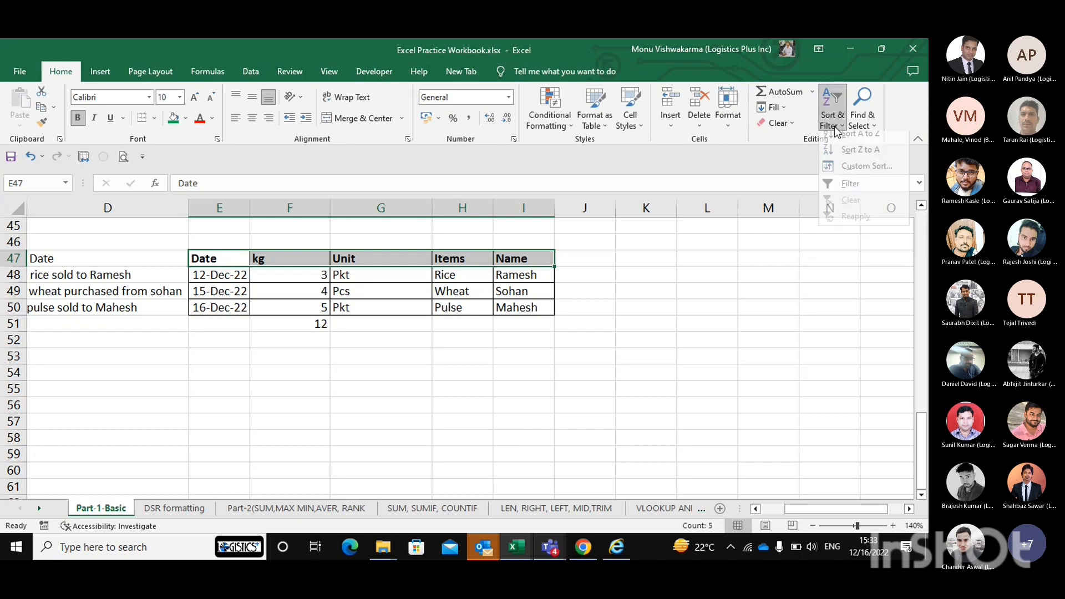
click(846, 191)
click(446, 307)
click(324, 293)
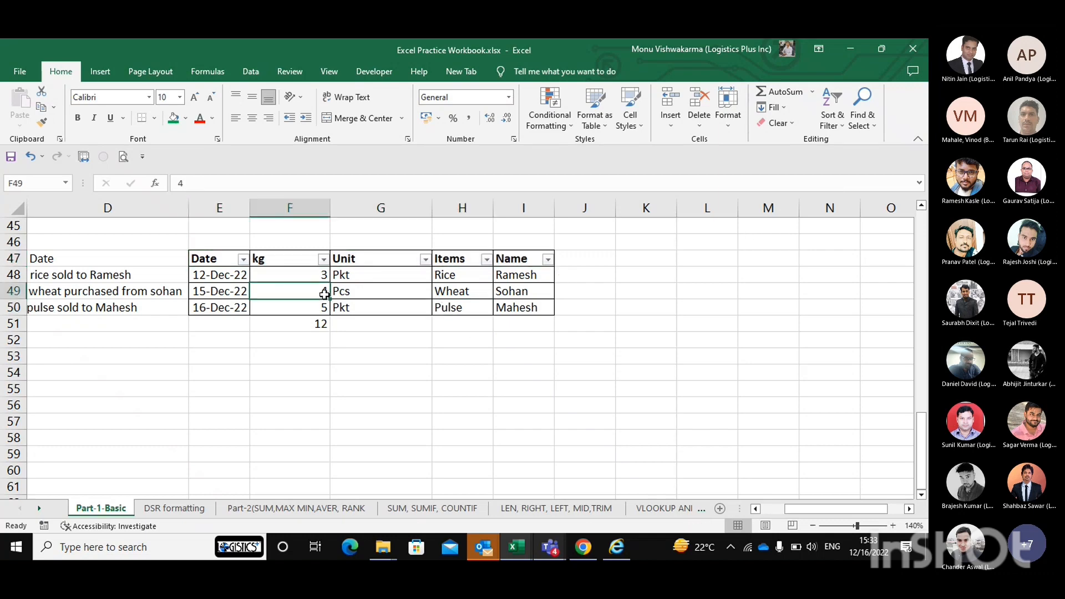
Step: Compare the single-cell transaction sentences in B48:B50 with the same data split across columns E to I
key(Up)
key(Up)
key(Up)
key(Down)
key(Down)
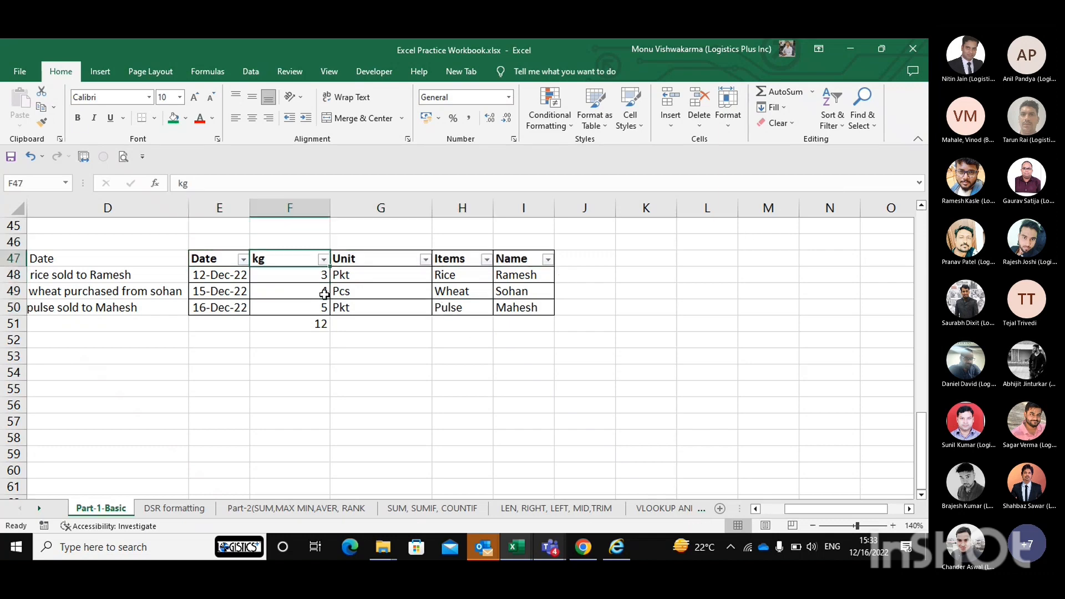
scroll(324, 294, left, 4)
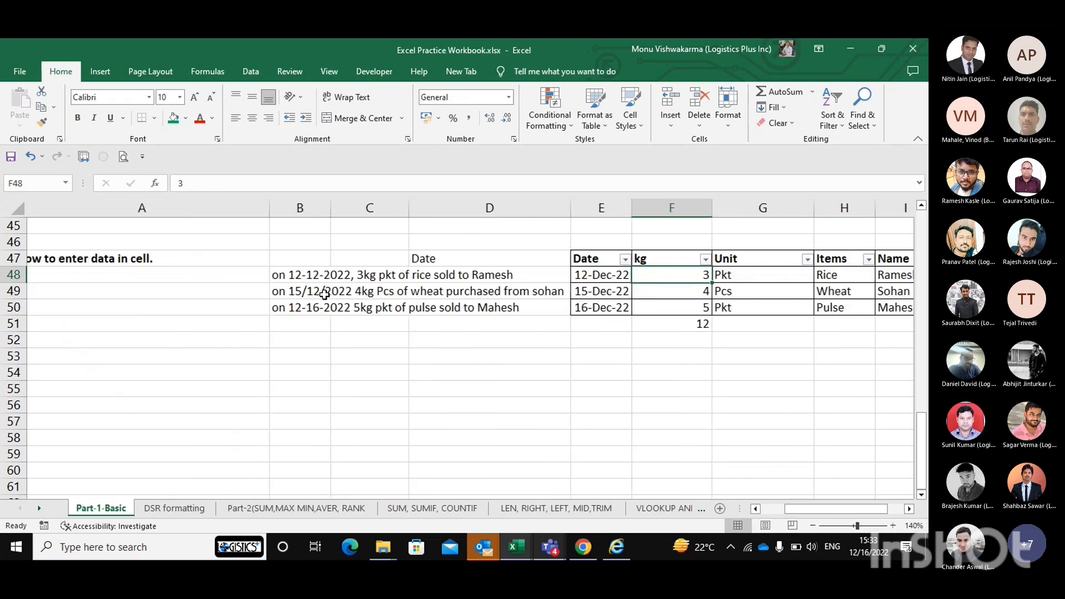
scroll(380, 294, left, 1)
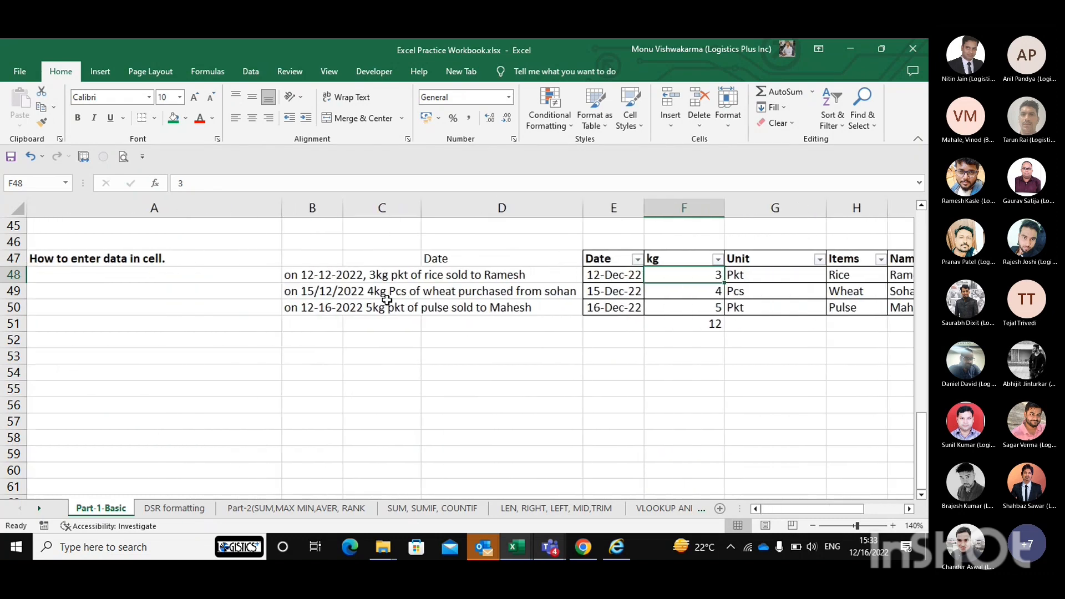
scroll(413, 304, right, 2)
scroll(413, 304, right, 3)
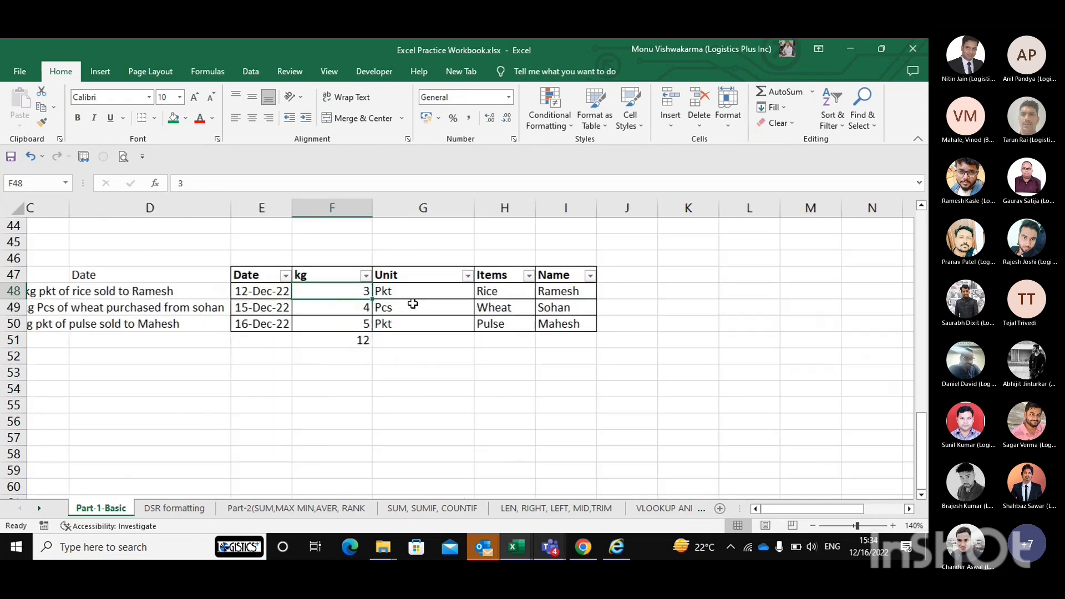
scroll(409, 303, left, 1)
scroll(315, 300, up, 1)
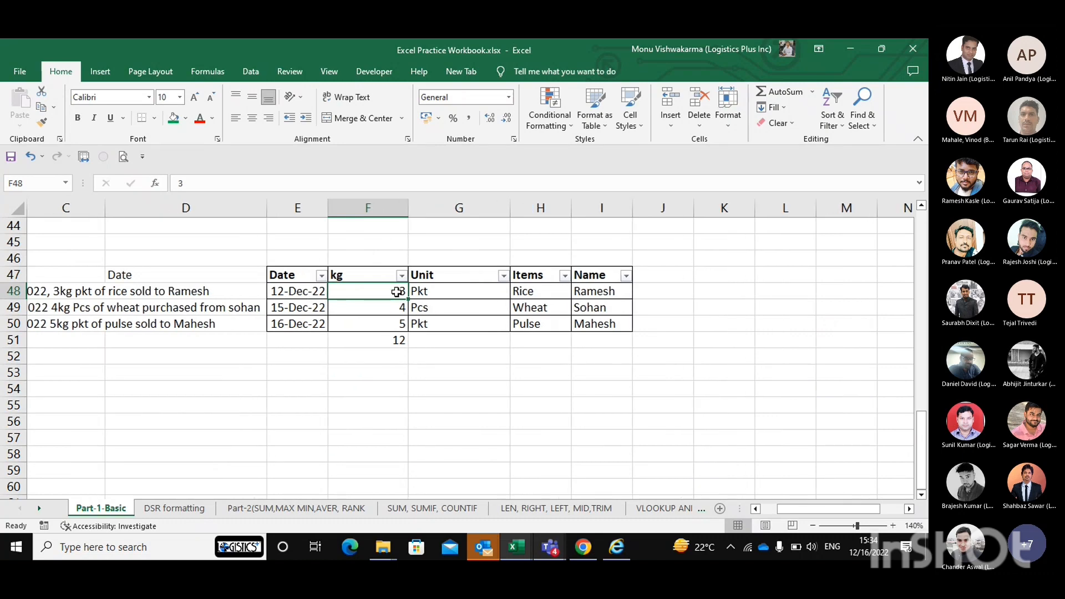
scroll(488, 312, left, 1)
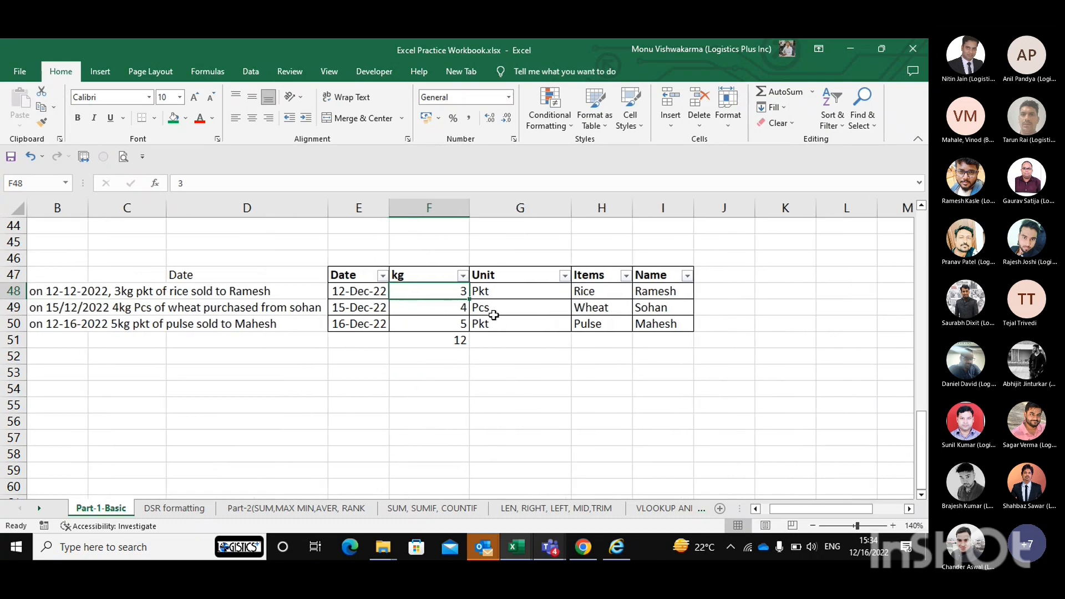
scroll(492, 314, left, 1)
scroll(494, 315, right, 1)
scroll(323, 315, left, 3)
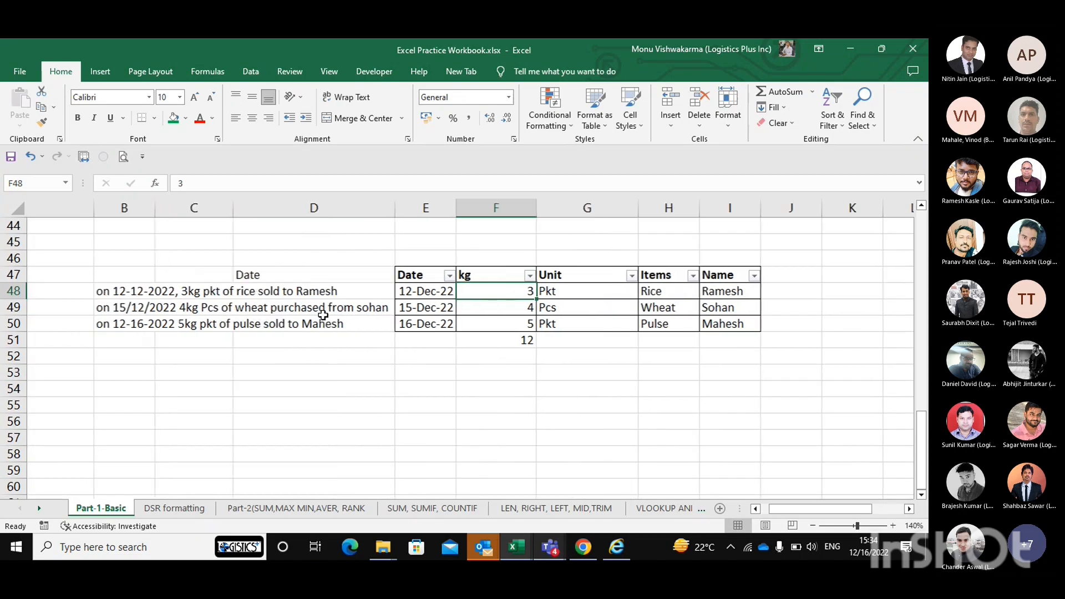
scroll(323, 312, down, 1)
scroll(190, 295, up, 15)
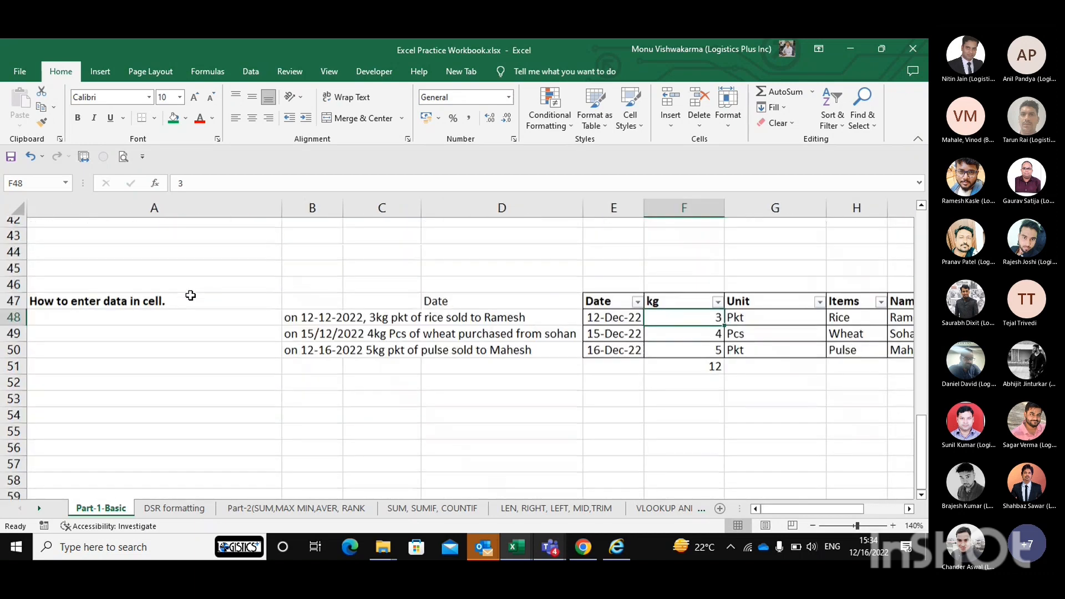
Step: Review the sheet from the row and column diagrams through the formula examples down to the data-entry table in E47:I51
scroll(190, 295, down, 4)
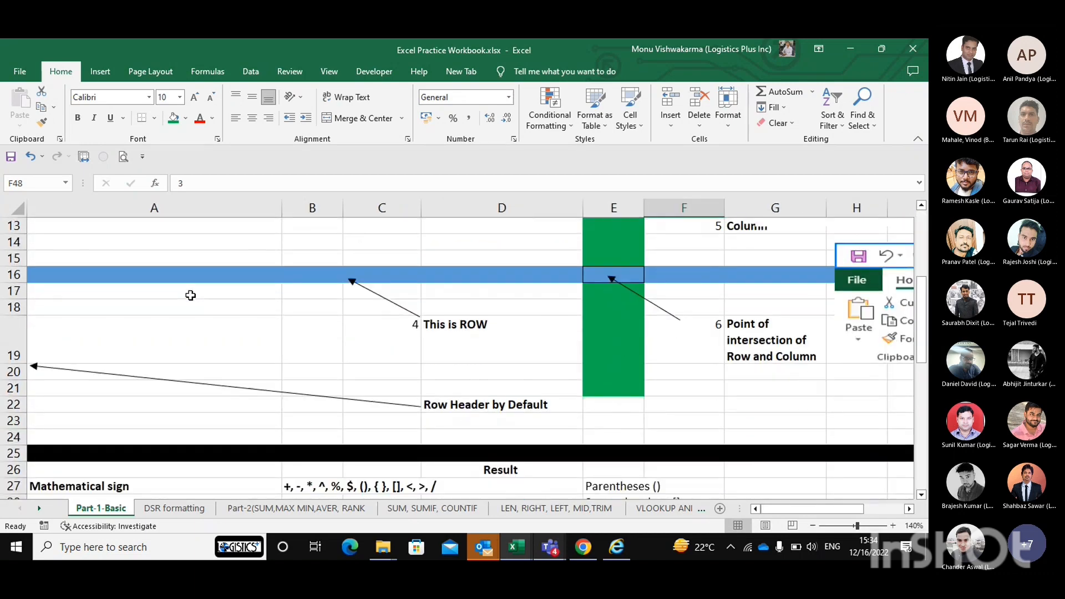
scroll(190, 295, down, 1)
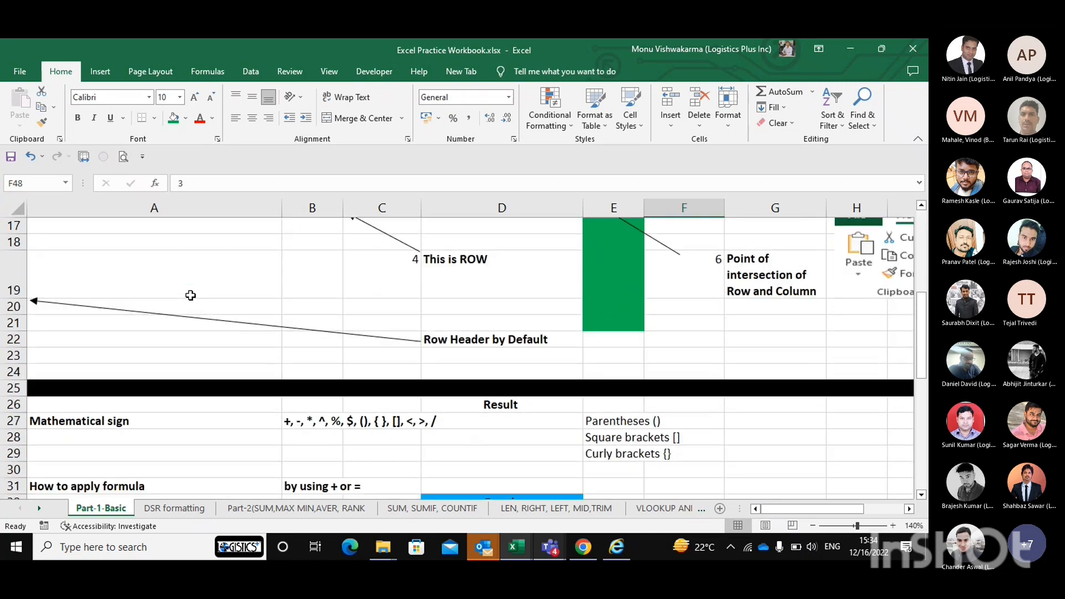
scroll(231, 348, up, 3)
scroll(231, 348, down, 8)
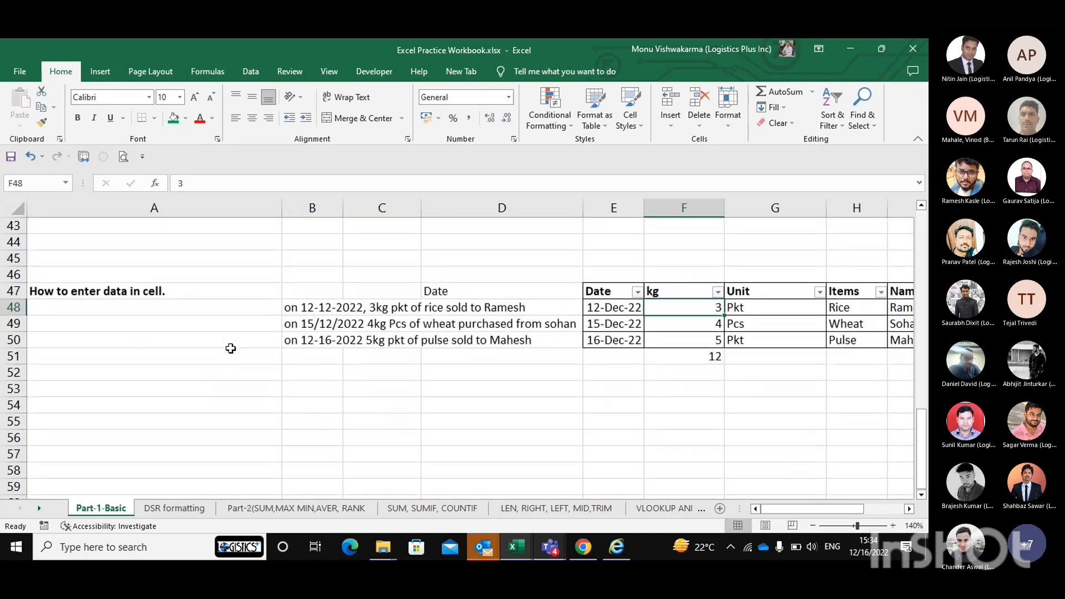
scroll(231, 347, up, 3)
scroll(231, 348, up, 1)
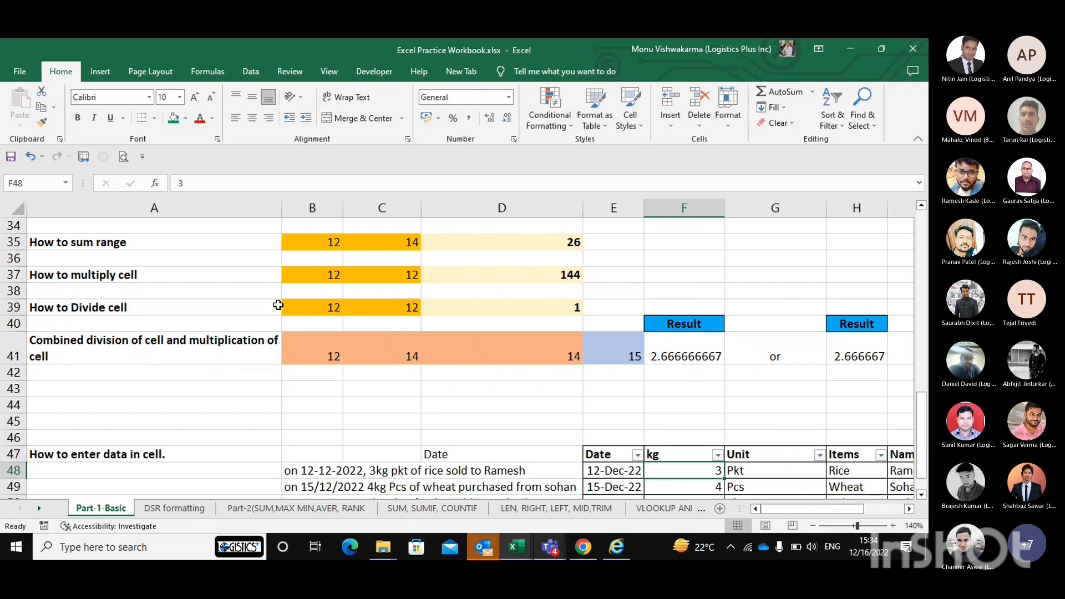
scroll(277, 305, right, 5)
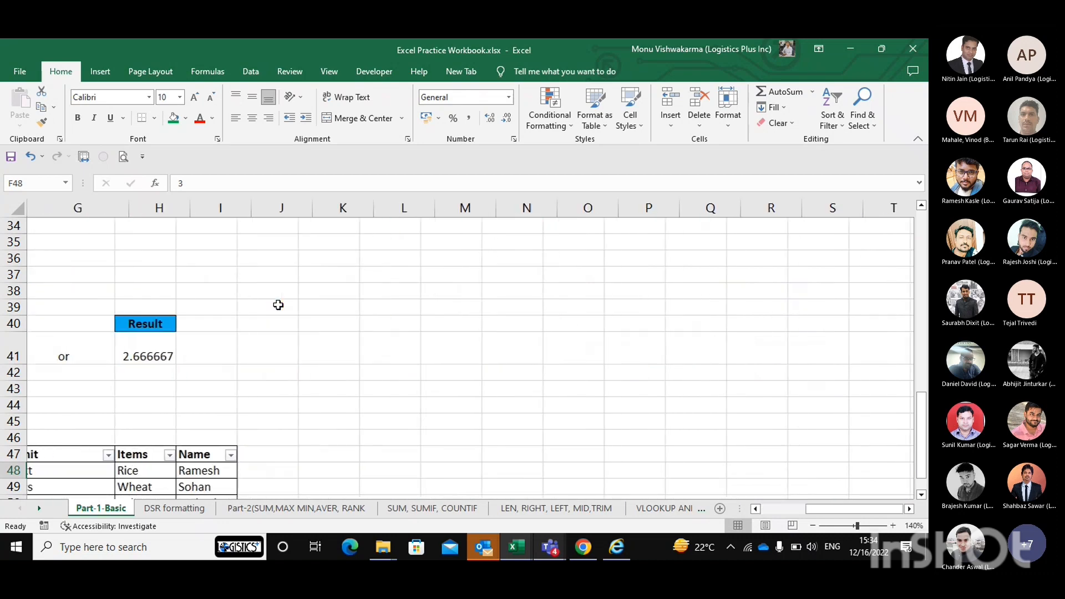
scroll(278, 305, down, 2)
scroll(278, 305, left, 3)
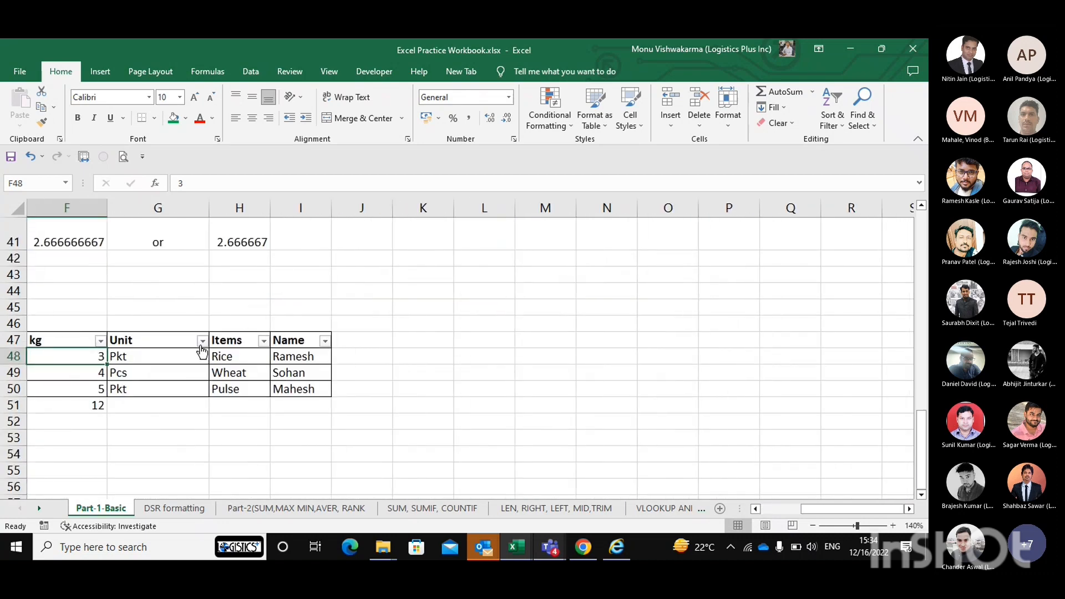
Step: Remove the filters from headers E47:I47 and return to the "How to enter data in cell." heading in A47
key(Up)
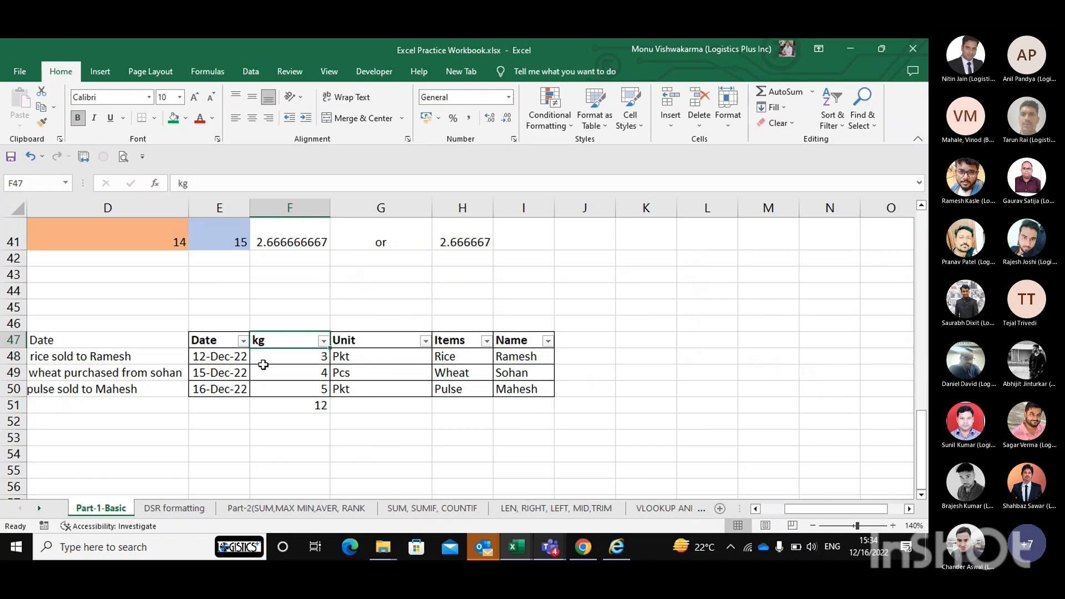
key(Left)
key(Left)
key(Left)
key(Left)
key(Left)
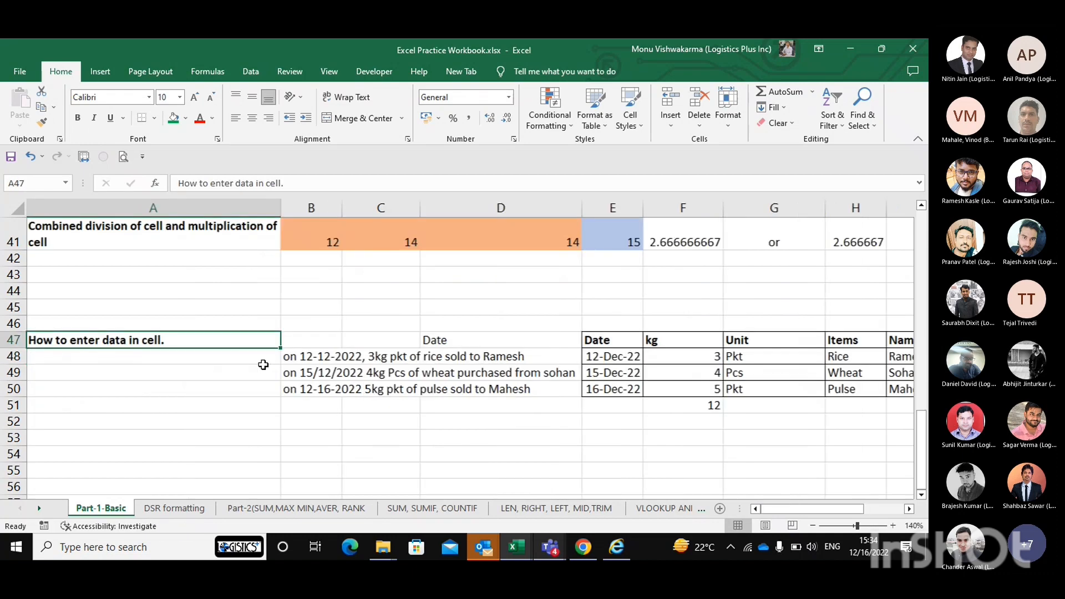
Step: Examine row 47 from the heading in A47 to the Date cell in D47, with the neighbouring table headers
key(Right)
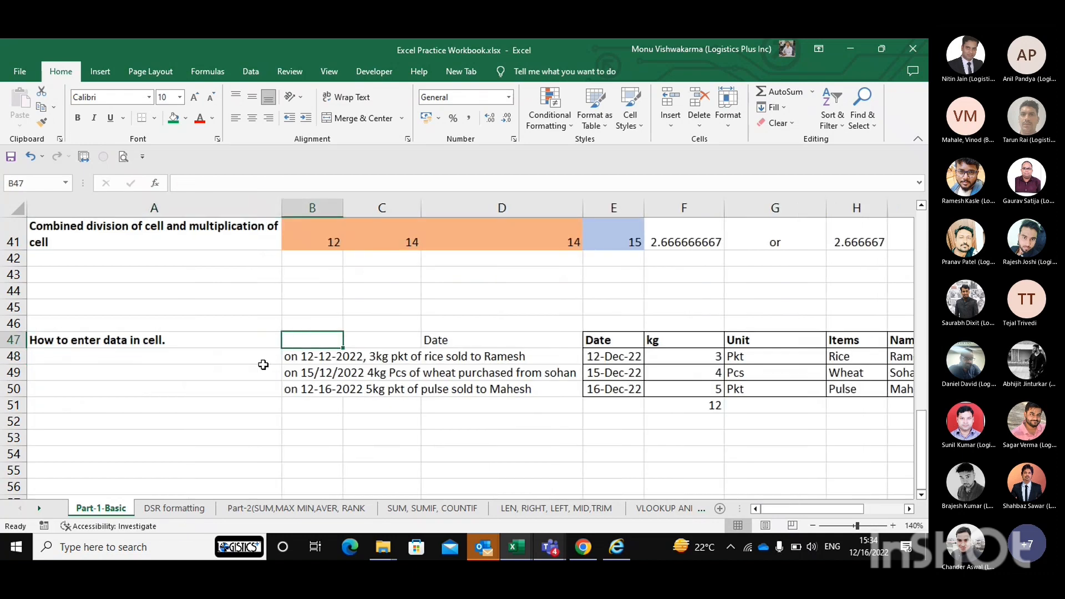
key(Right)
key(Right)
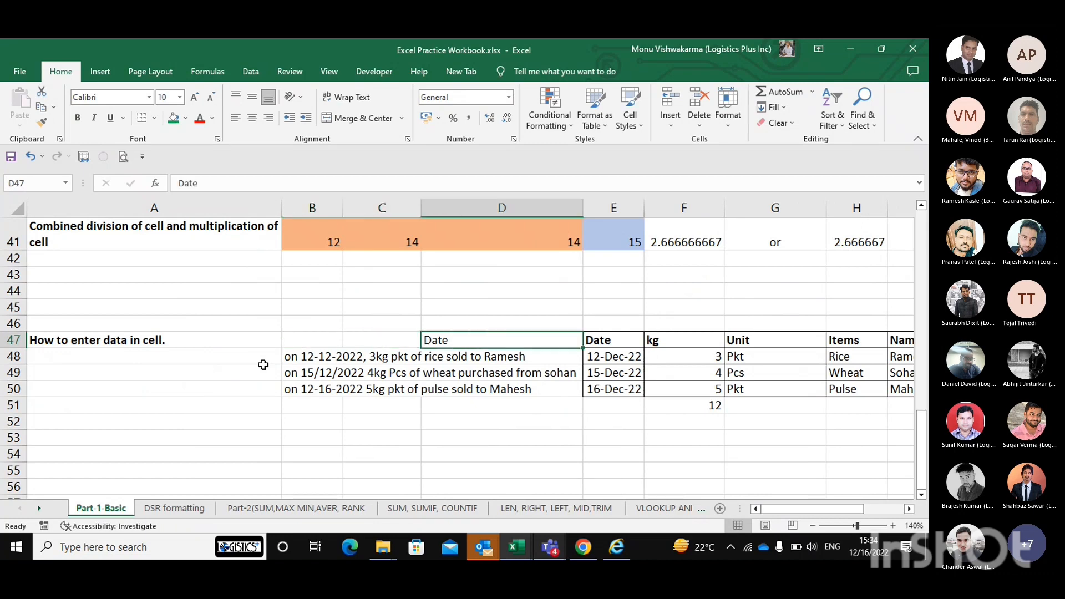
key(Left)
key(Left)
key(Left)
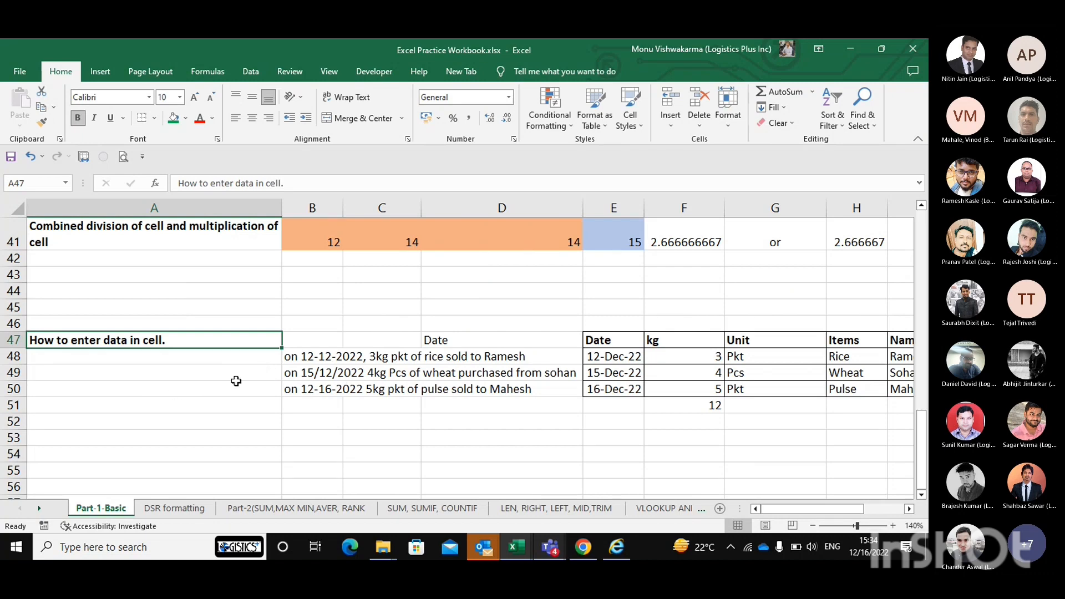
scroll(319, 366, right, 1)
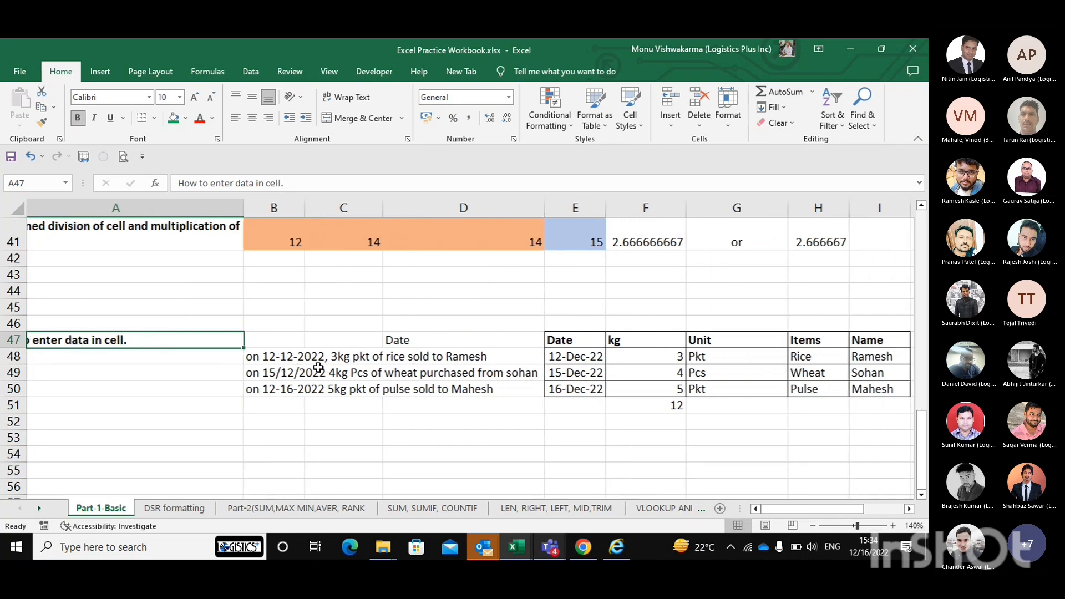
scroll(322, 367, left, 1)
scroll(372, 373, right, 1)
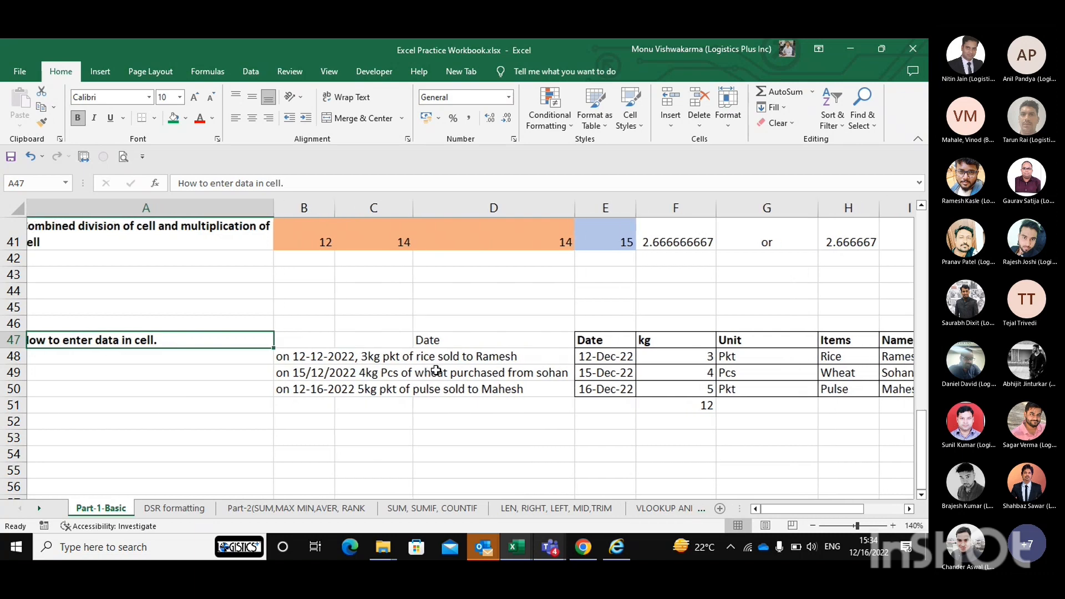
scroll(372, 373, left, 1)
Step: Inspect the transaction sentences in rows 48 and 49, checking which cell actually holds the text
click(308, 355)
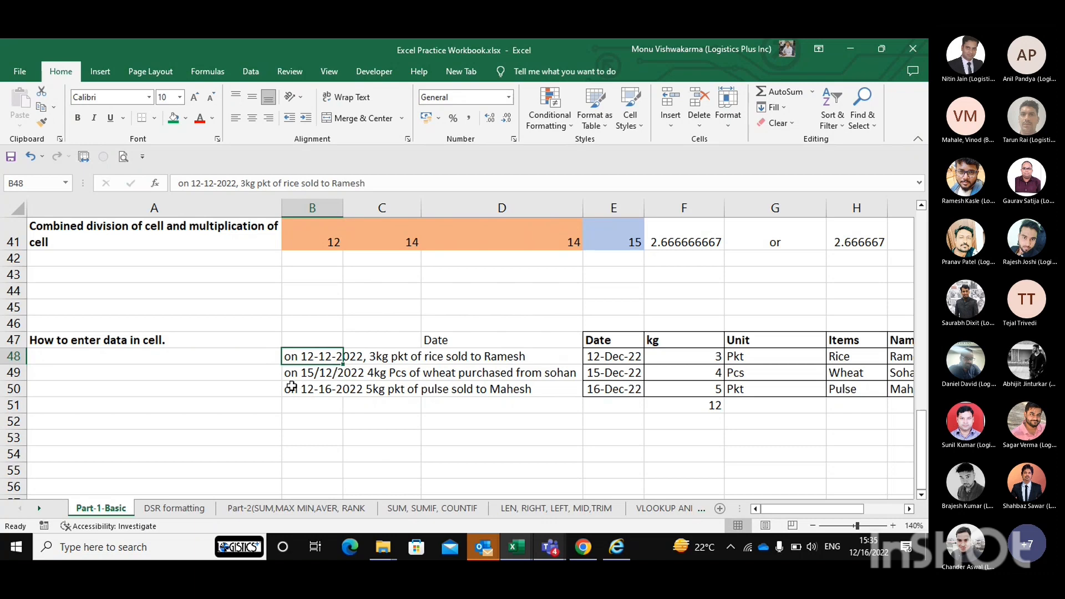
click(405, 370)
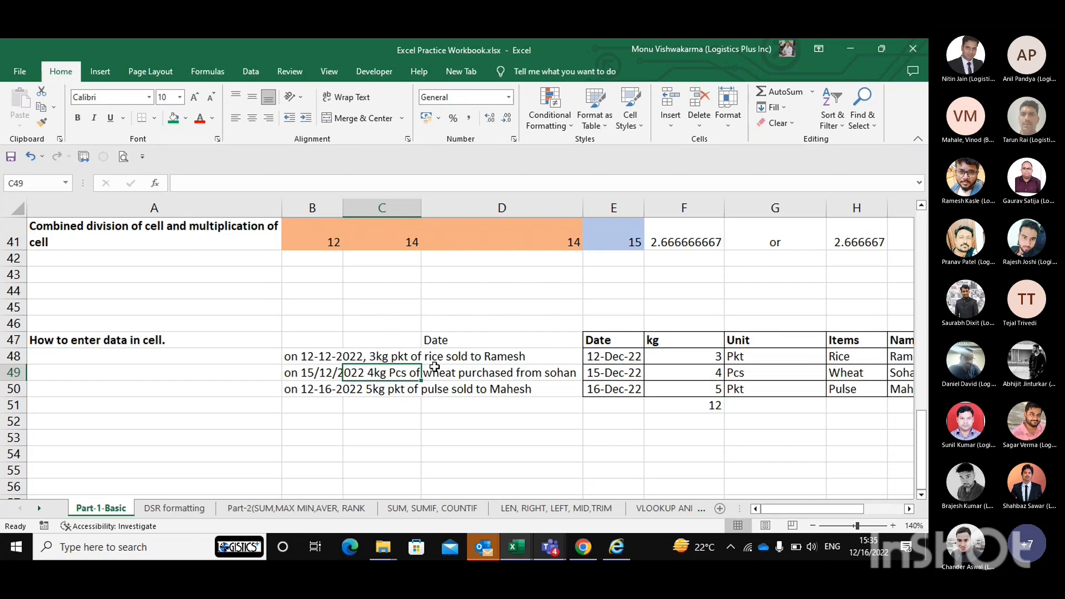
click(325, 359)
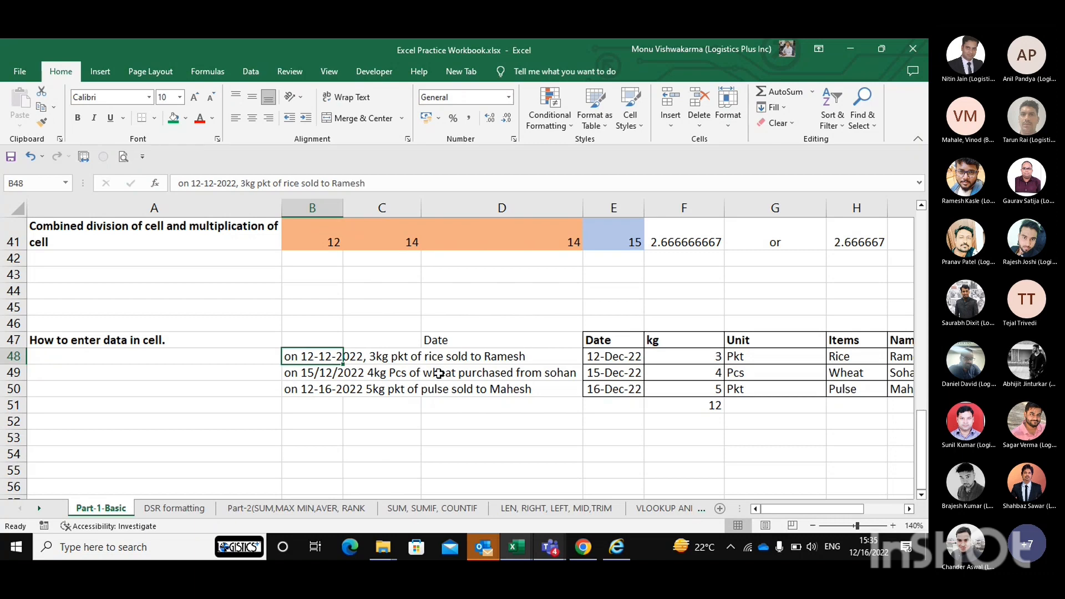
Step: Compare the separated Date, kg, Unit, Items and Name entries in E47:I51 with the full sentence in B48
scroll(439, 373, right, 5)
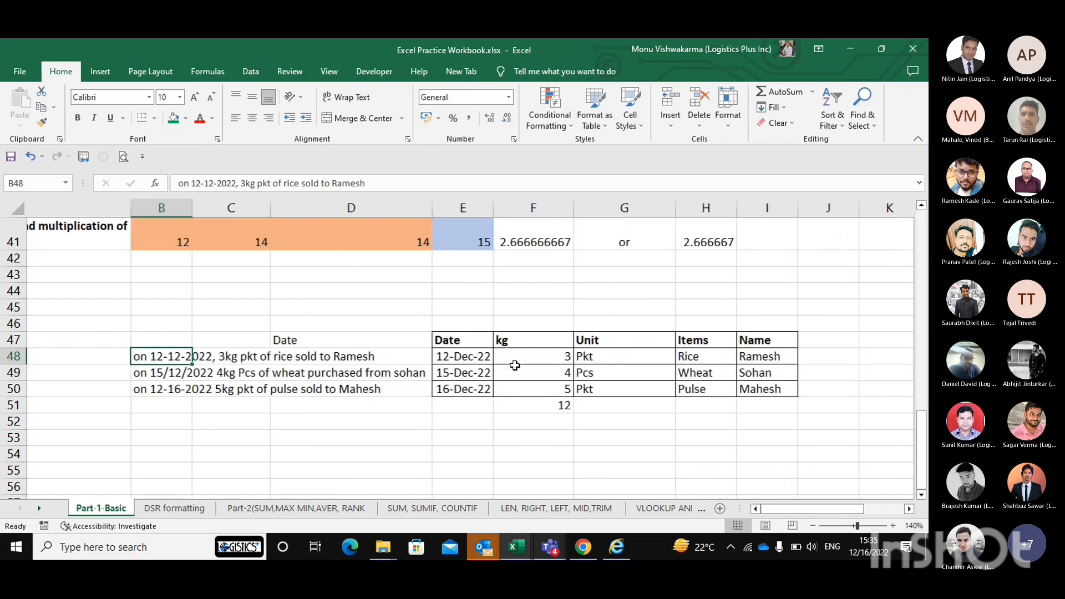
drag(341, 340, 638, 391)
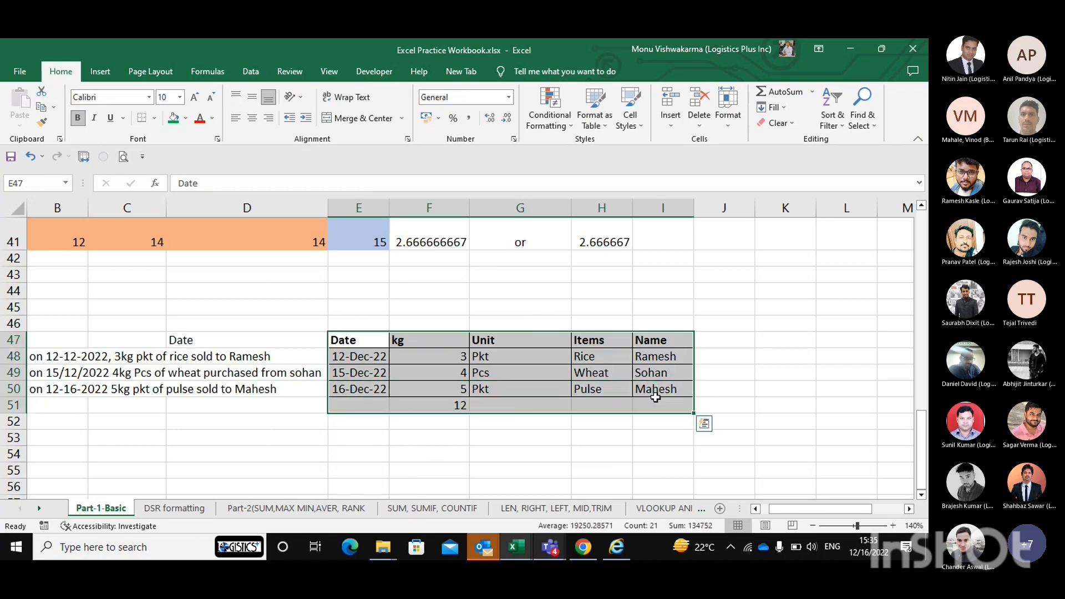
click(361, 361)
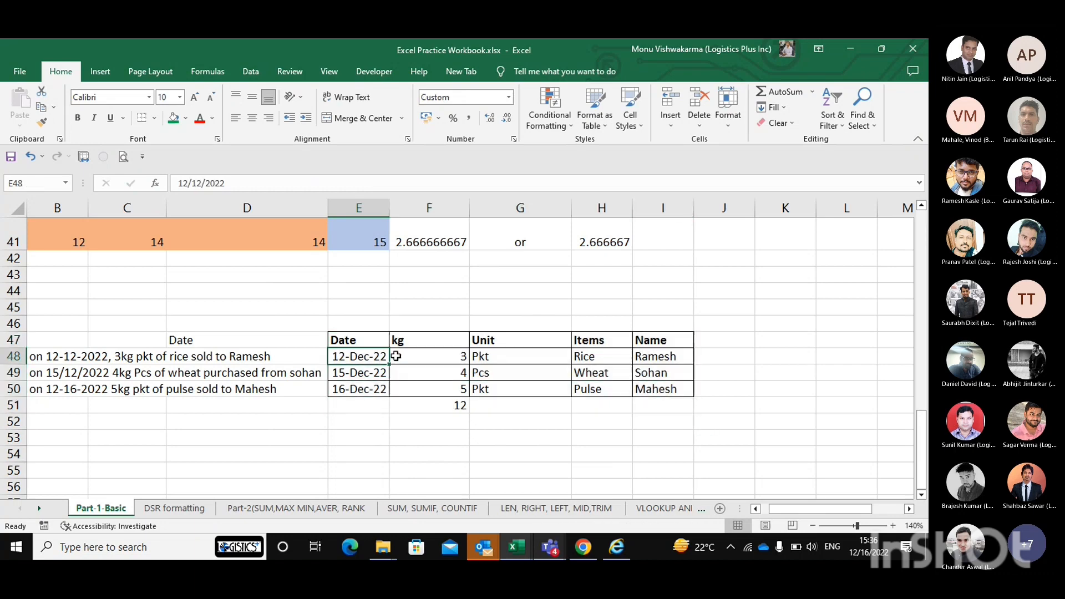
drag(615, 353, 664, 350)
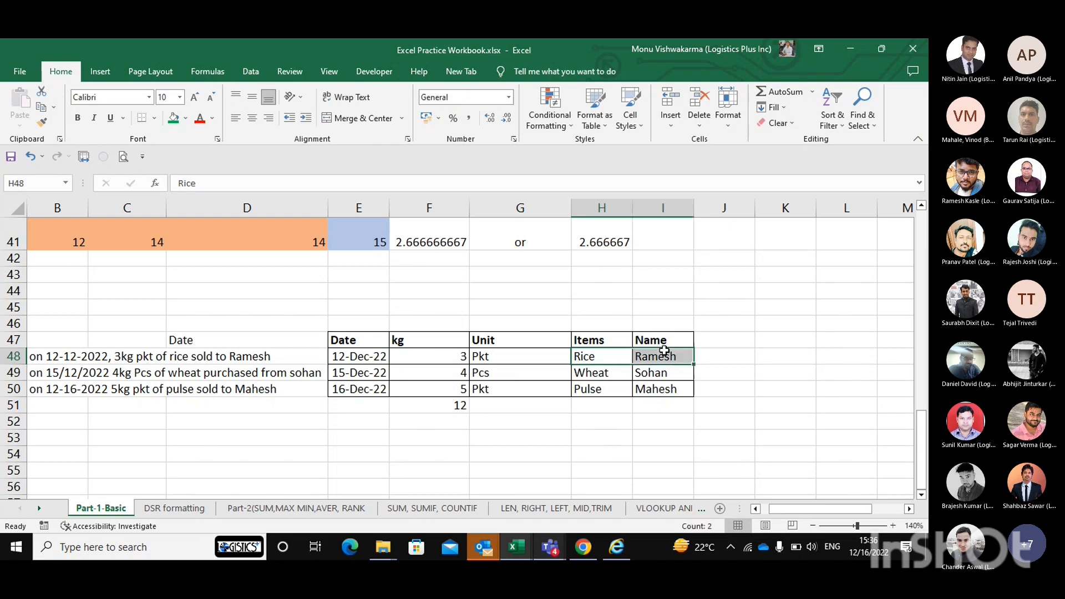
click(664, 351)
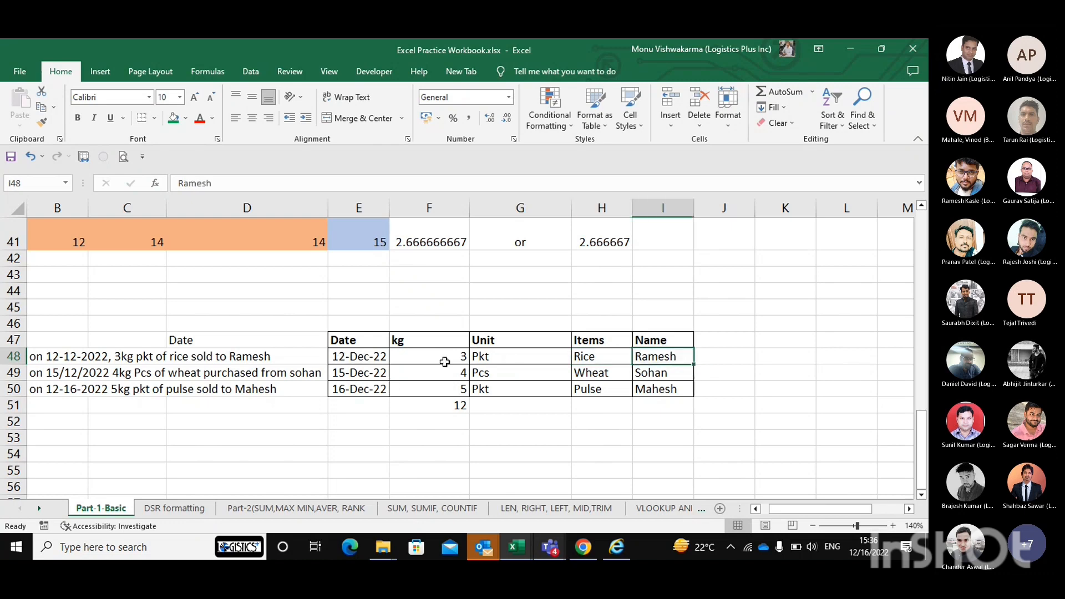
click(354, 340)
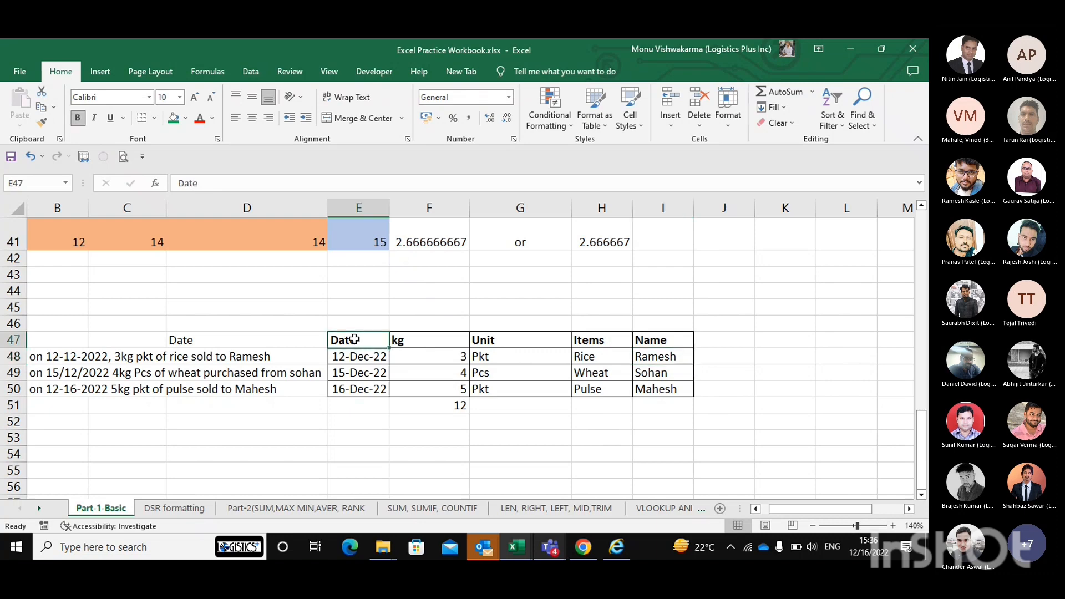
click(647, 359)
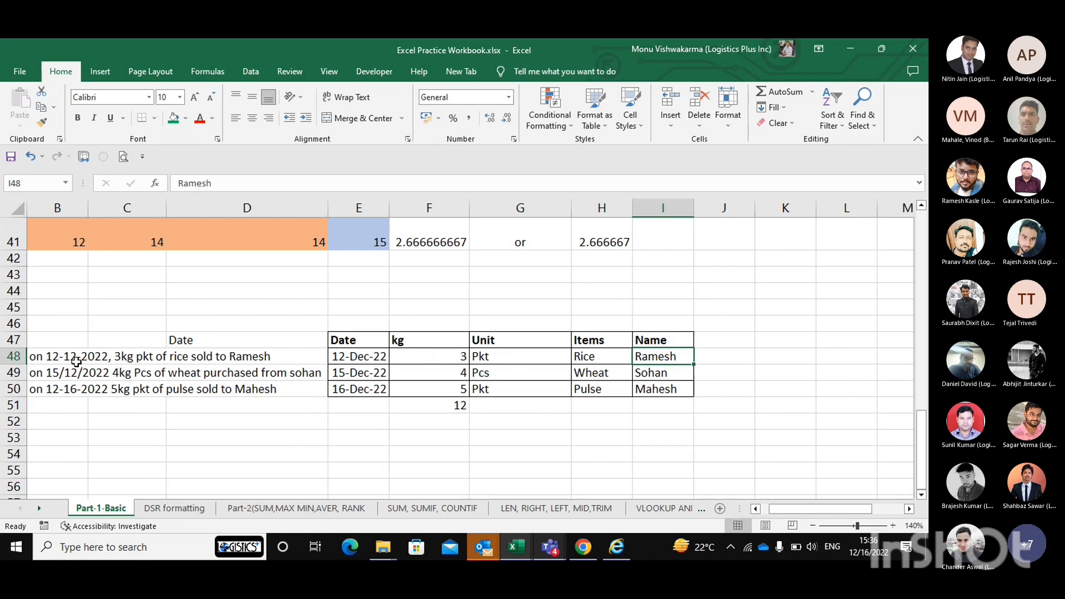
click(49, 355)
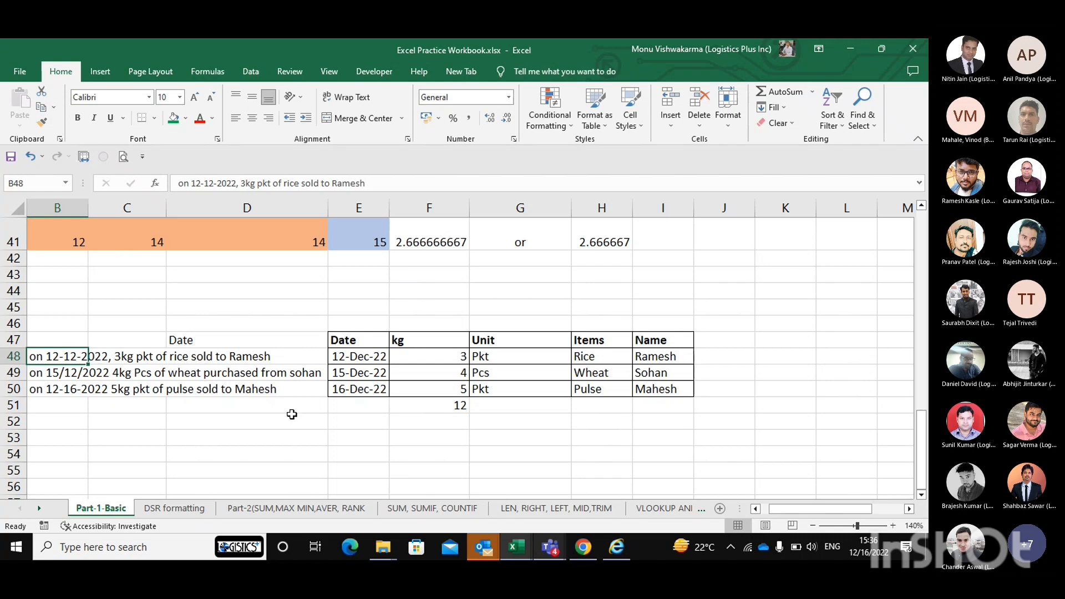
Step: View the comma- and slash-separated sample data on the Text to Column sheet, and return to Part-1-Basic
click(557, 508)
scroll(579, 509, down, 3)
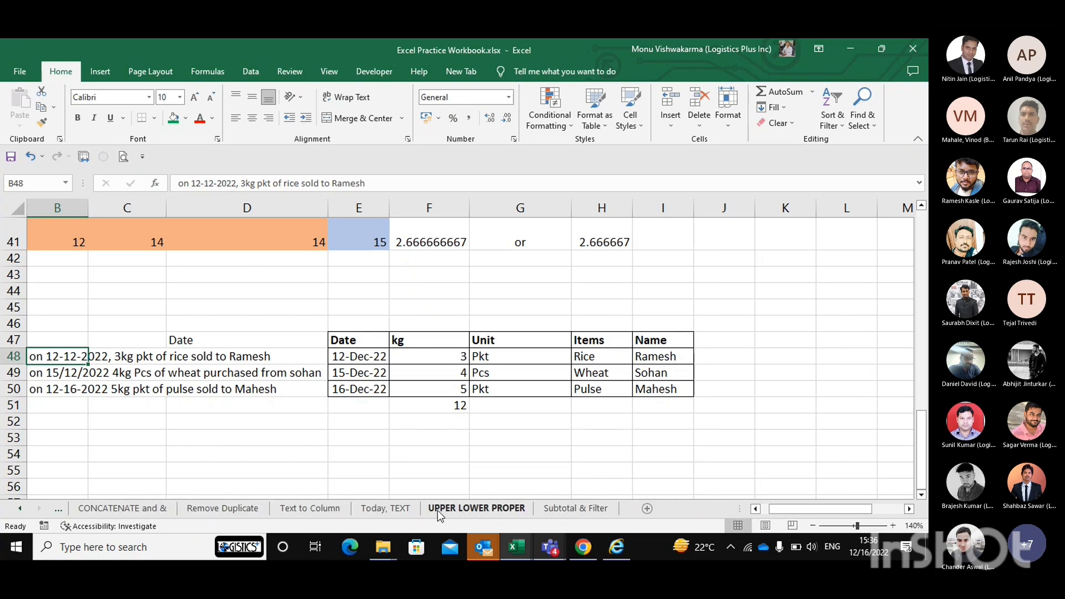
click(305, 509)
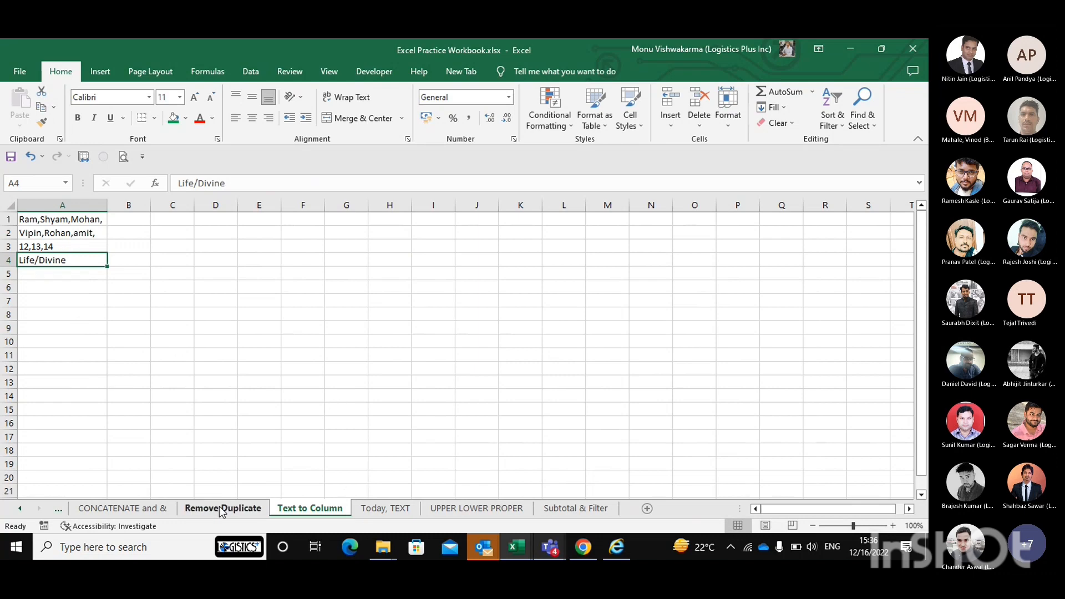
scroll(216, 510, up, 5)
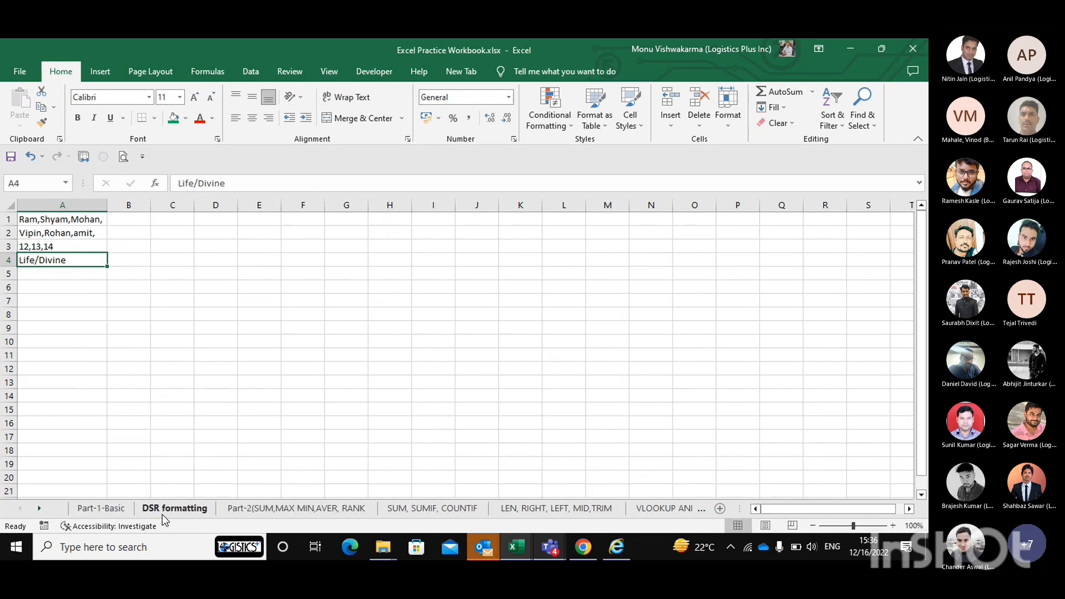
click(106, 509)
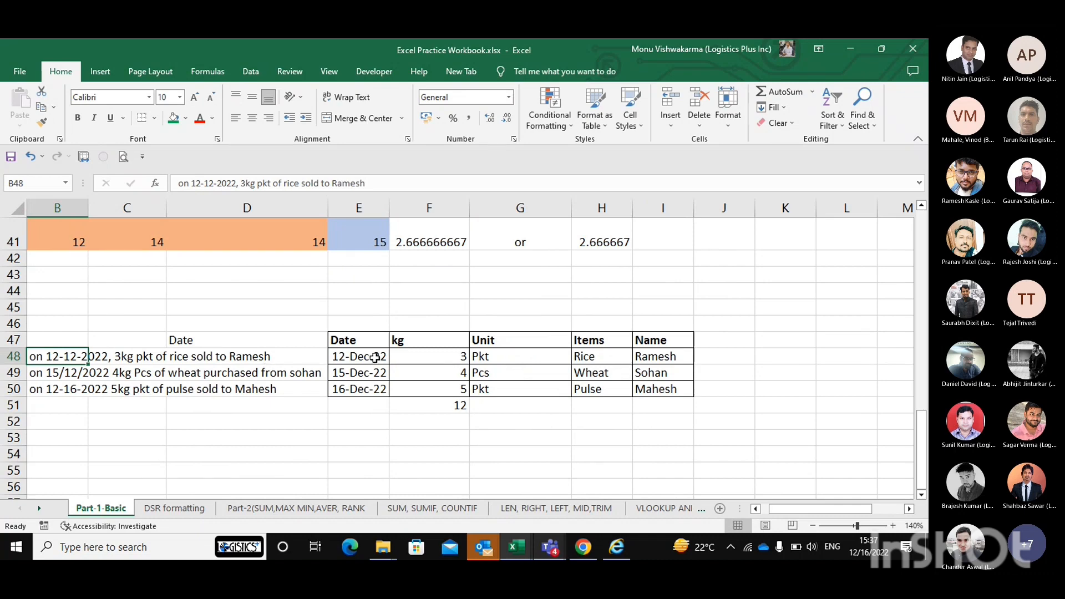
Step: Review Part-1-Basic from the data-entry example back up to the annotated ribbon pictures beside the row and column diagrams
scroll(317, 361, left, 2)
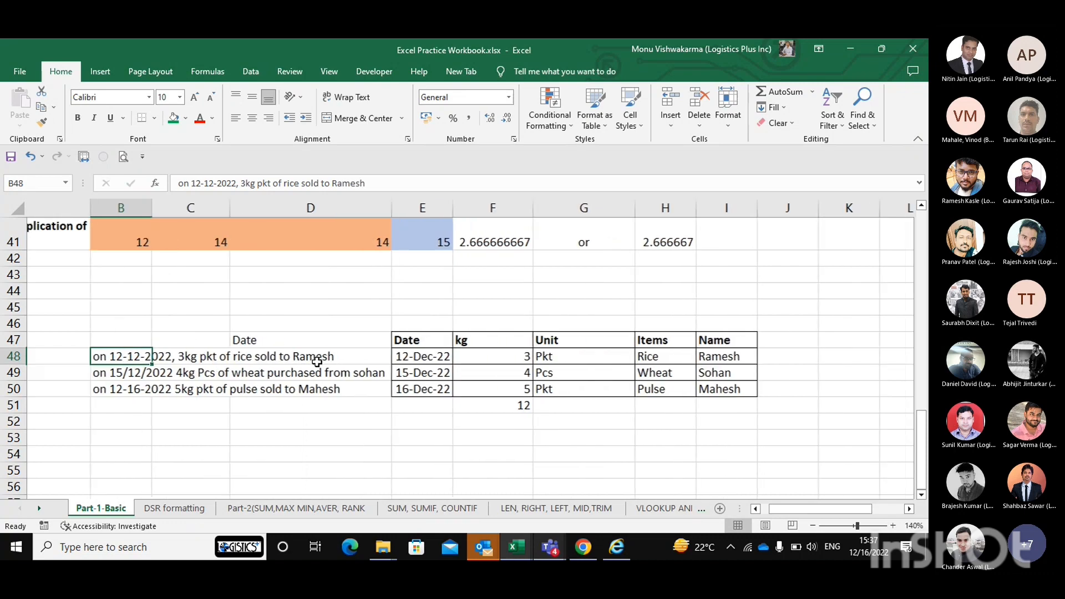
scroll(386, 360, left, 1)
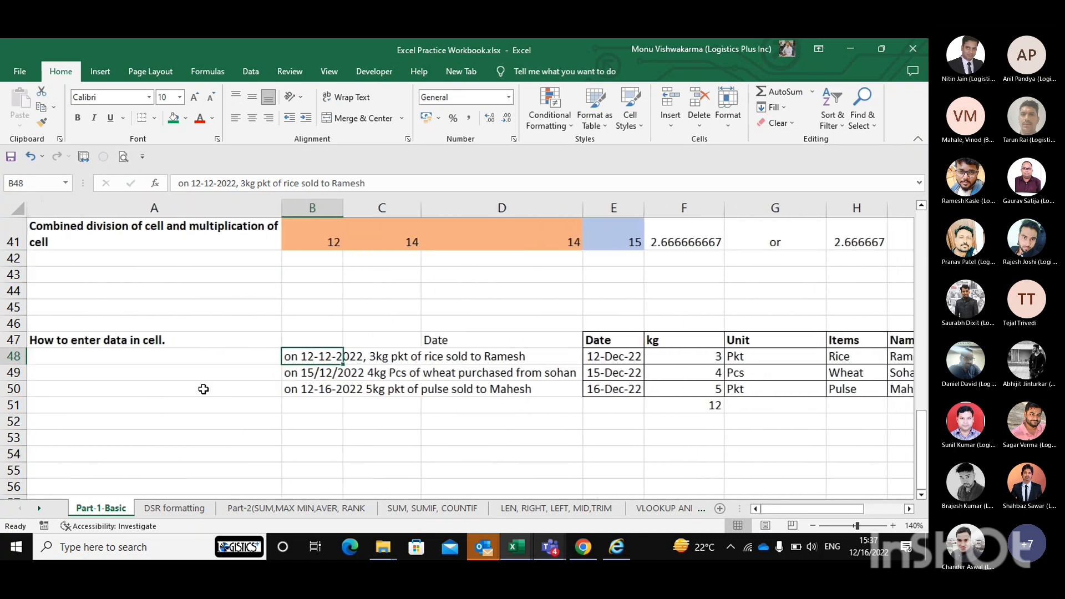
scroll(182, 341, down, 3)
scroll(183, 341, up, 12)
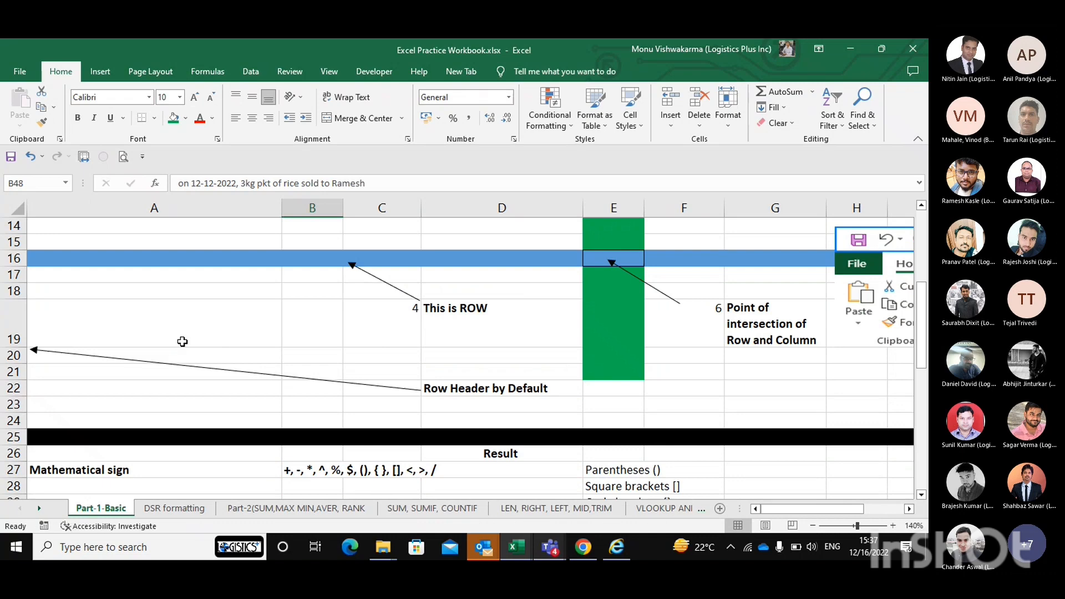
scroll(336, 312, up, 3)
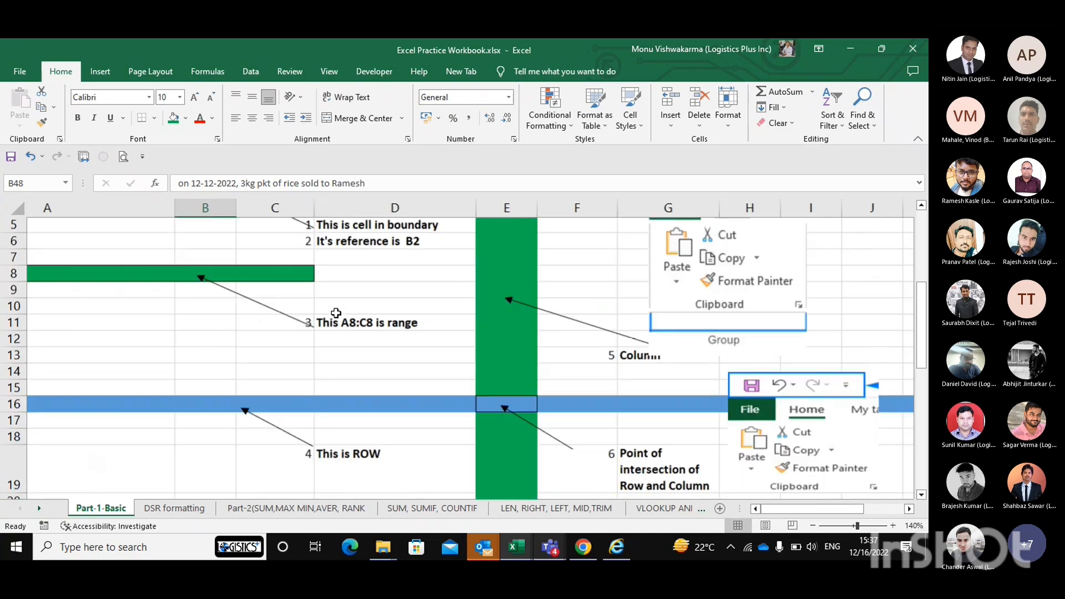
scroll(336, 313, right, 6)
scroll(336, 314, left, 1)
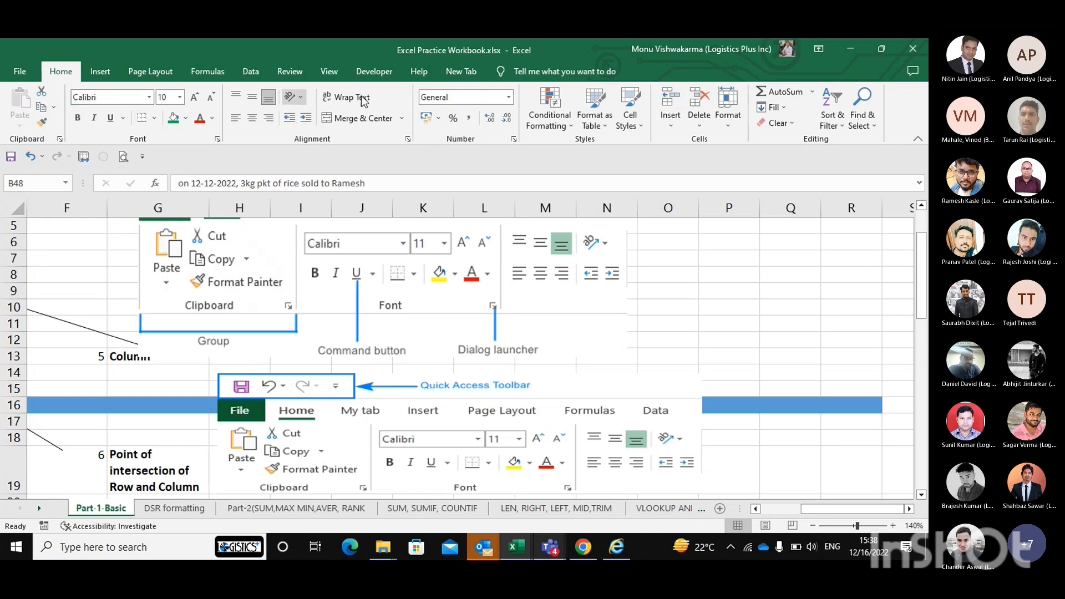
Step: Examine the Insert, Page Layout and Home ribbon groups alongside the picture labelling tabs, group, command button and dialog launcher
click(109, 72)
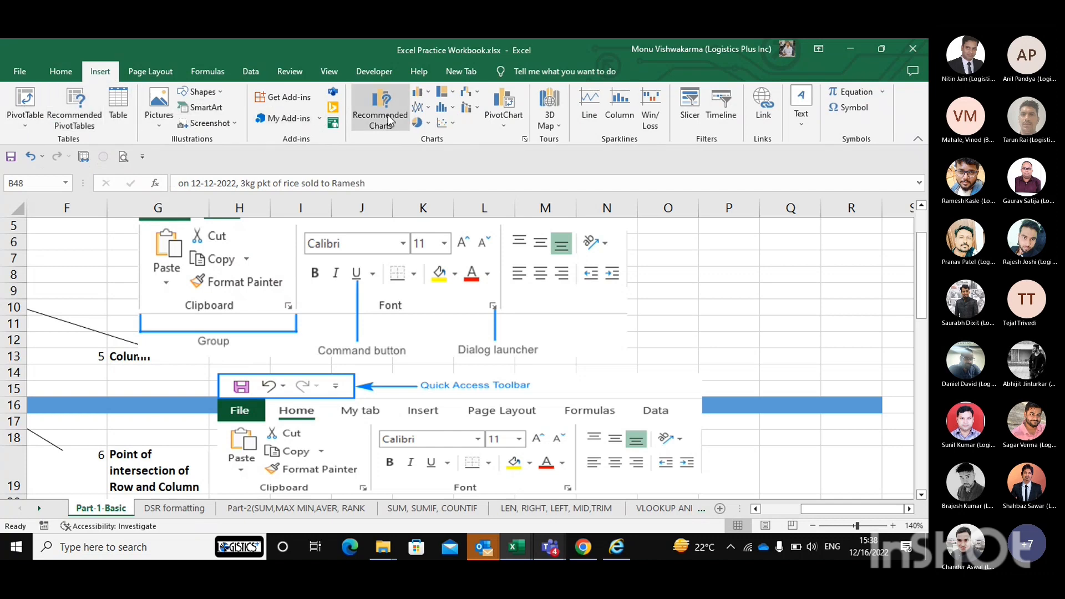
click(148, 76)
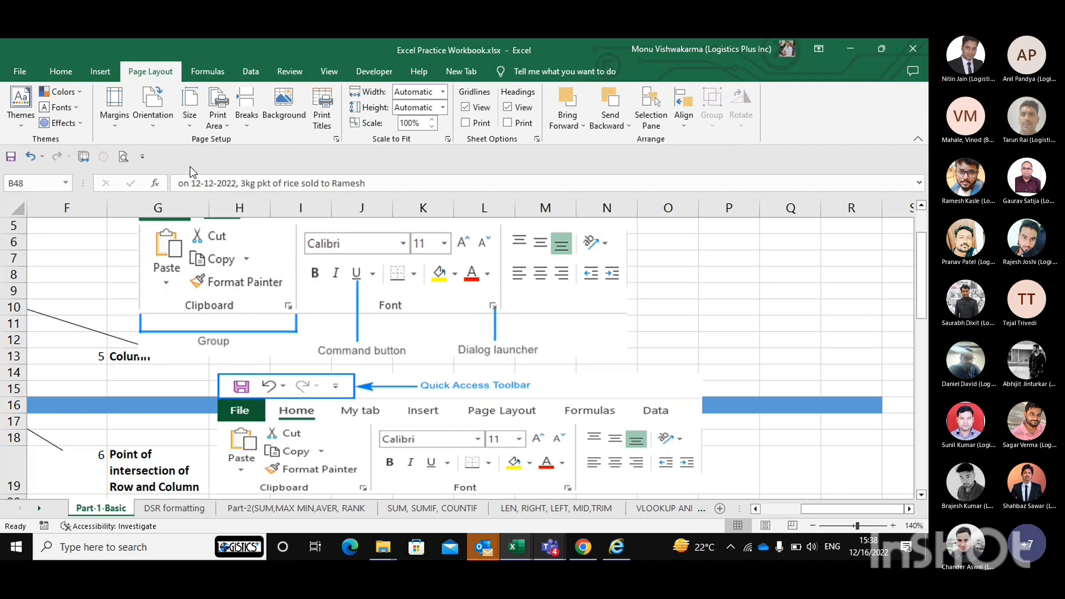
click(61, 71)
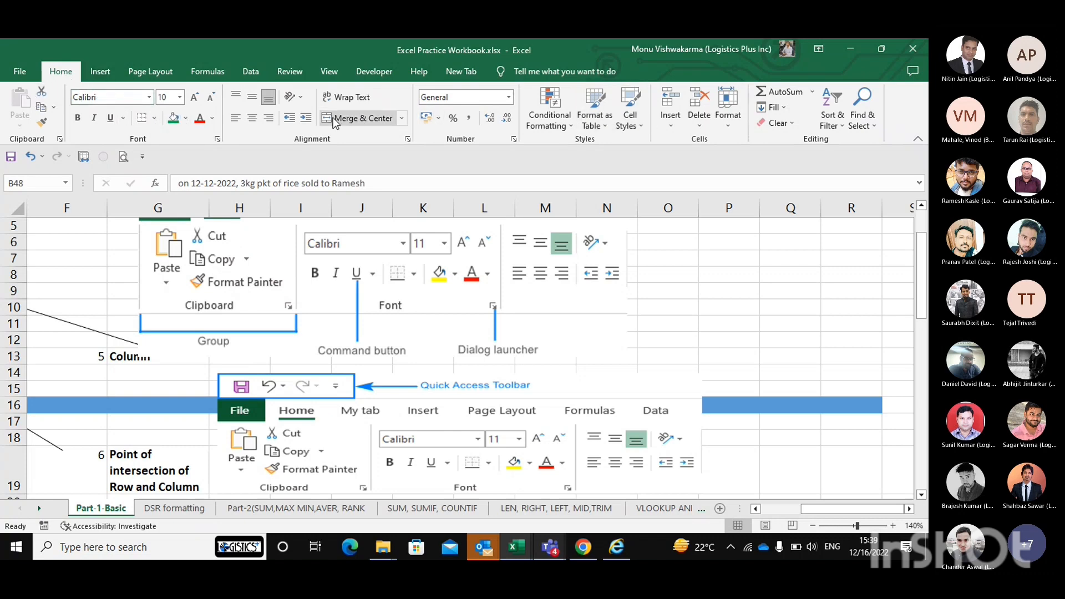
scroll(364, 322, down, 1)
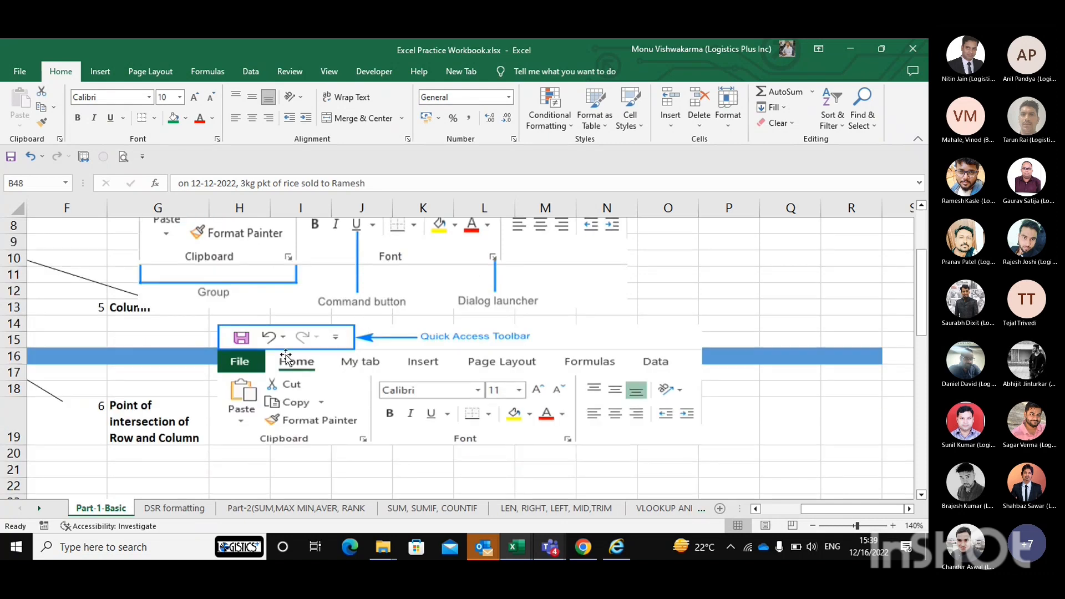
scroll(285, 356, up, 1)
scroll(389, 320, up, 2)
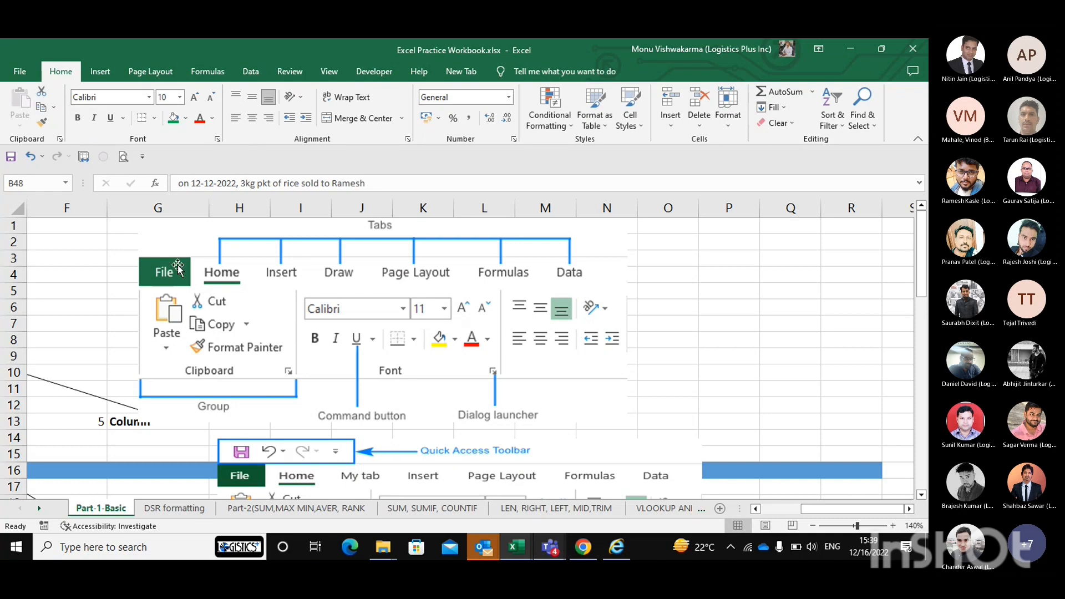
Step: Open the DSR formatting sheet and show its table from the first rows
click(162, 509)
scroll(235, 339, up, 2)
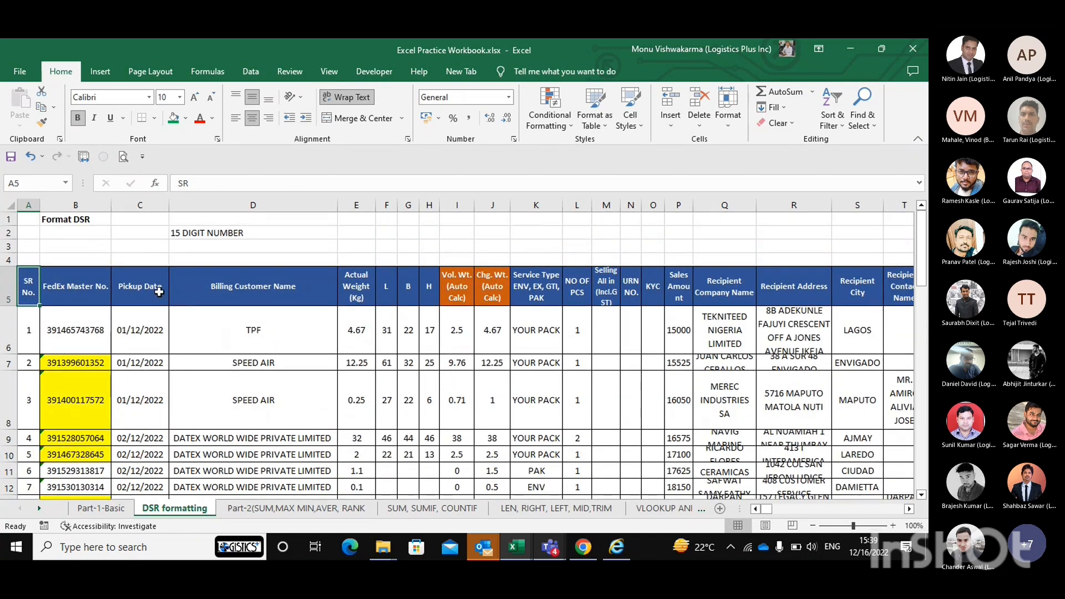
Step: Insert ten blank rows directly above the header row of the DSR table
click(154, 269)
key(Up)
key(shift+space)
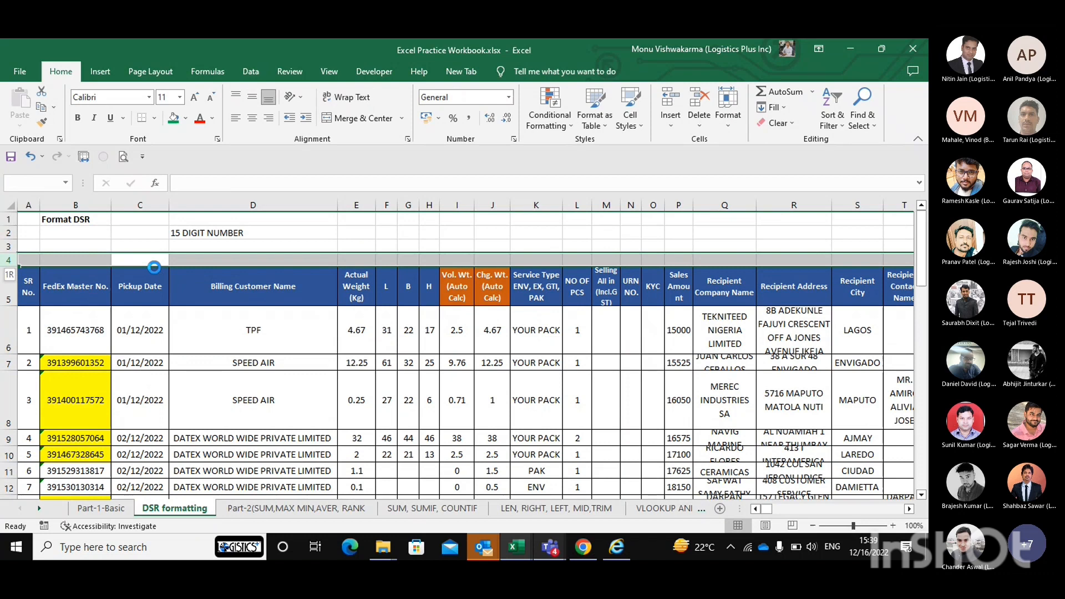
key(ctrl+shift+plus)
key(ctrl+shift+plus)
key(ctrl+shift+plus)
key(ctrl+shift+plus)
key(ctrl+shift+plus)
key(ctrl+shift+plus)
key(ctrl+shift+plus)
key(ctrl+shift+plus)
key(ctrl+shift+plus)
key(ctrl+shift+plus)
key(Left)
key(Up)
key(Up)
key(Up)
key(Left)
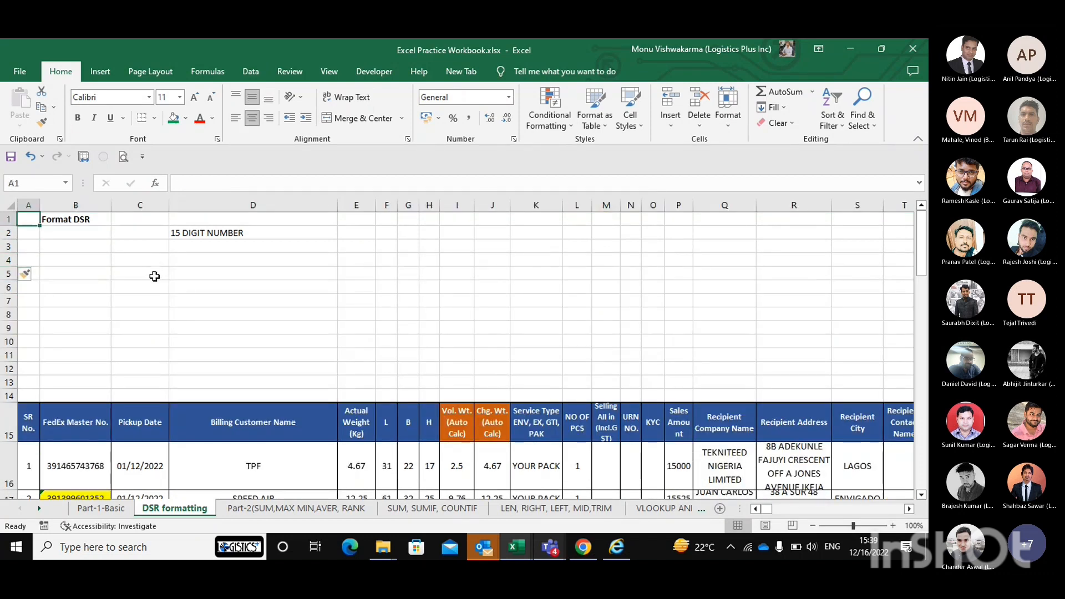
click(154, 276)
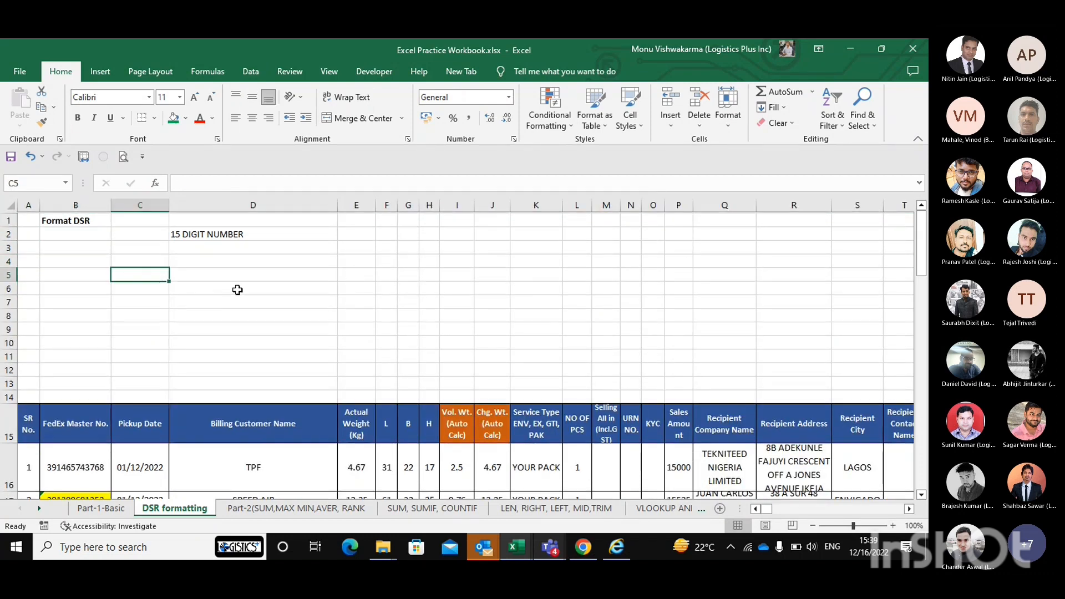
scroll(89, 252, down, 1)
scroll(90, 251, up, 1)
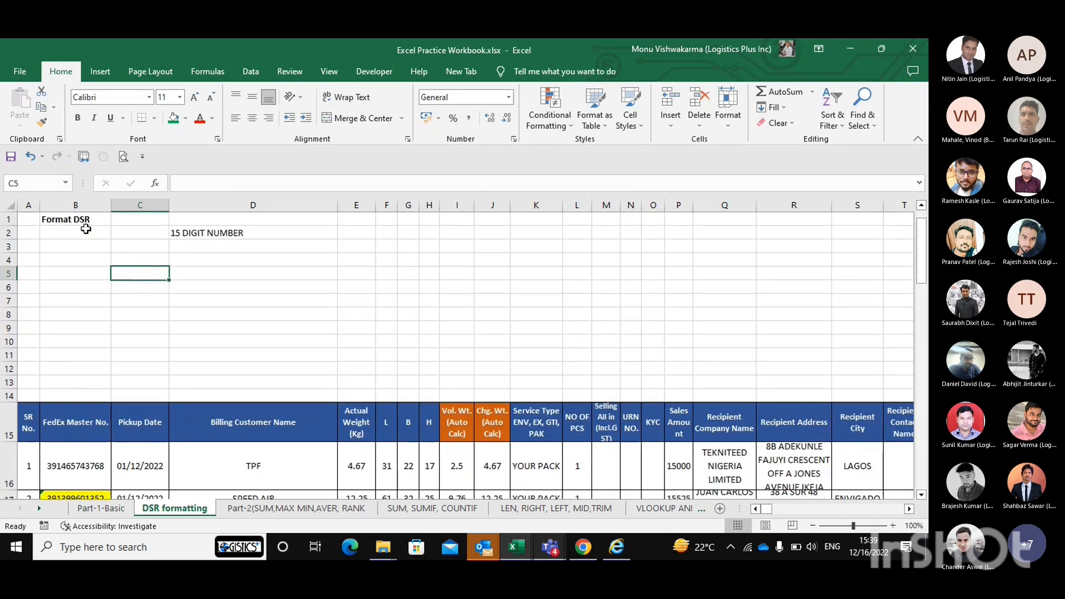
click(105, 302)
scroll(86, 447, down, 1)
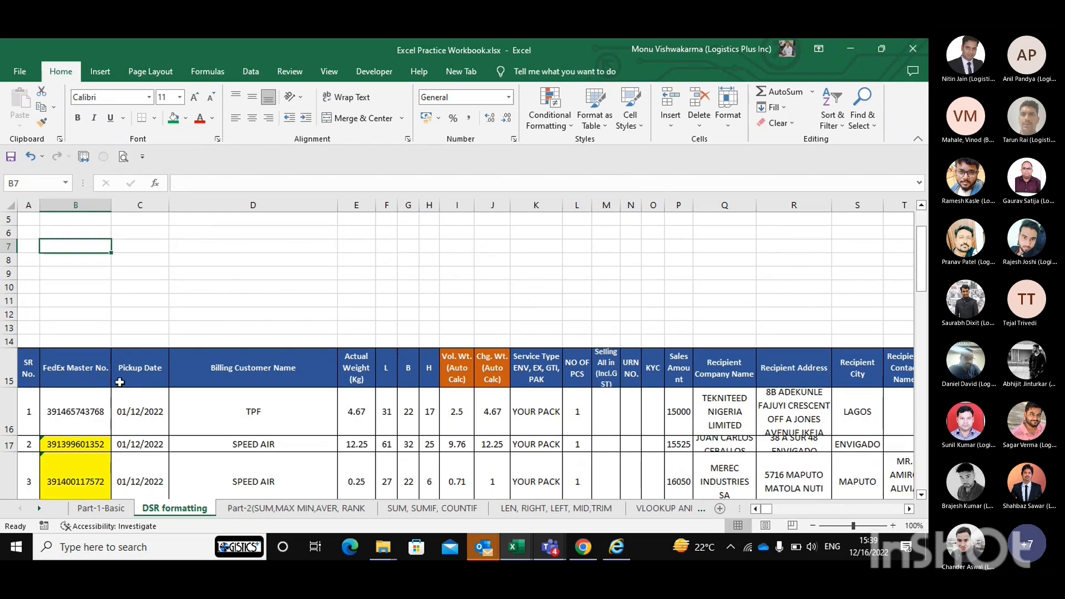
scroll(88, 364, down, 1)
click(88, 362)
key(Up)
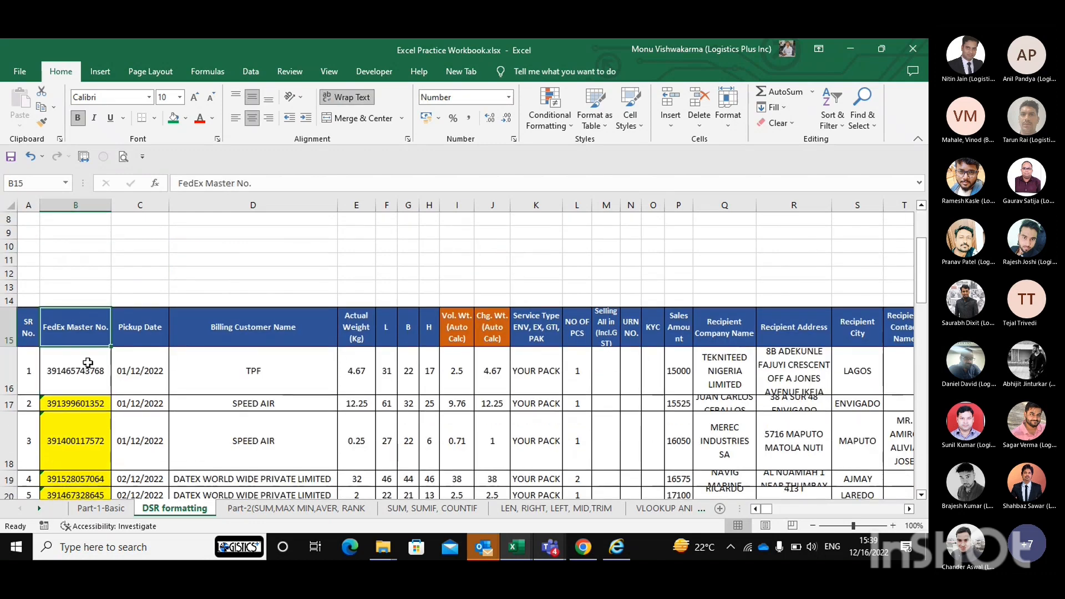
key(Up)
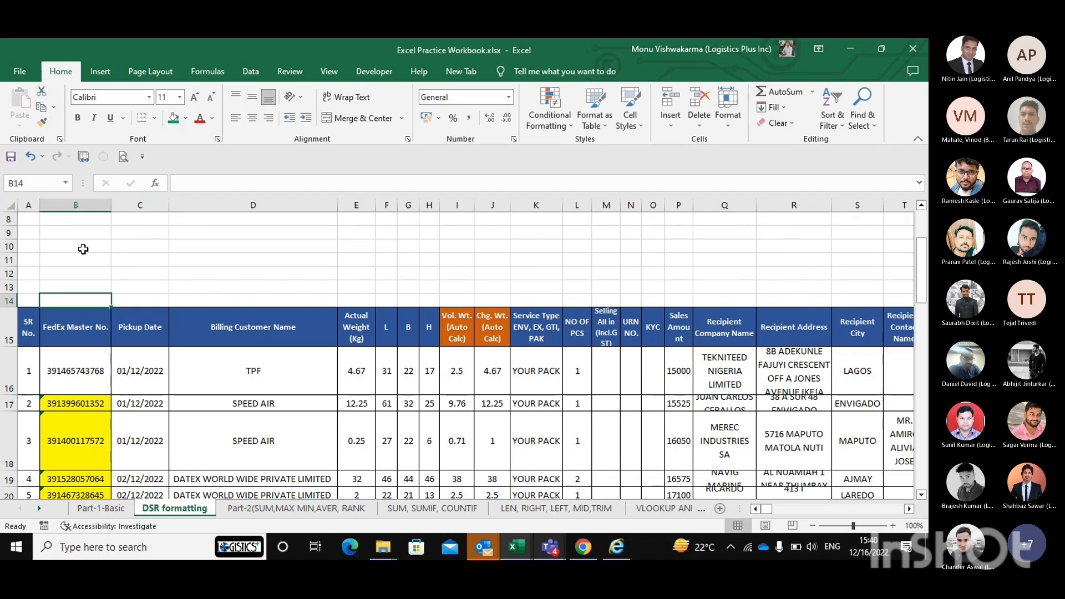
scroll(128, 310, up, 1)
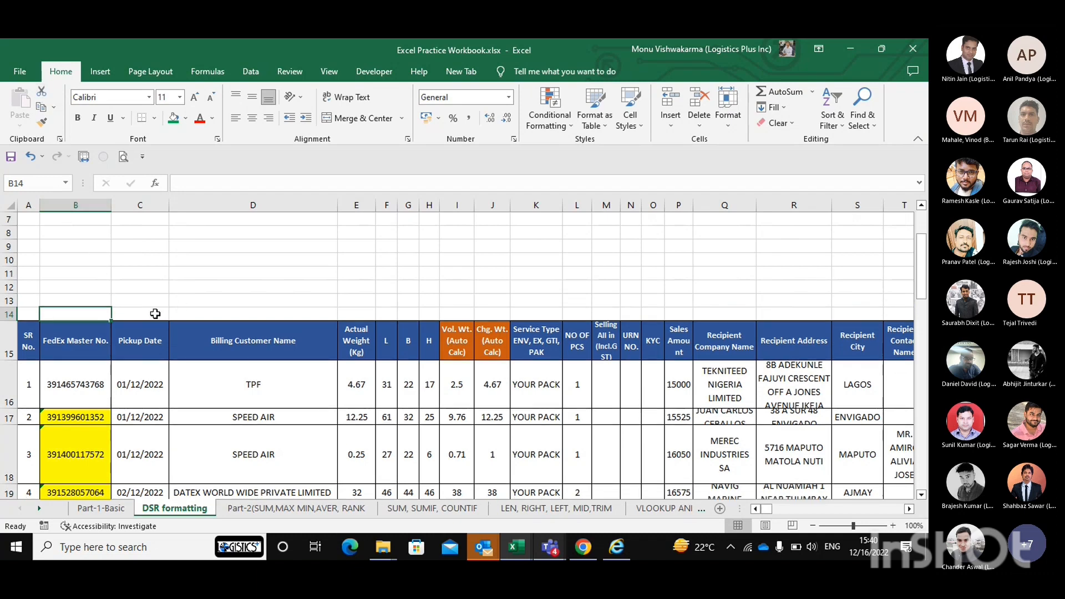
Step: Copy the Billing Customer Name header from D15 with its formatting into cell D9, and undo the paste
click(124, 371)
key(Right)
key(Right)
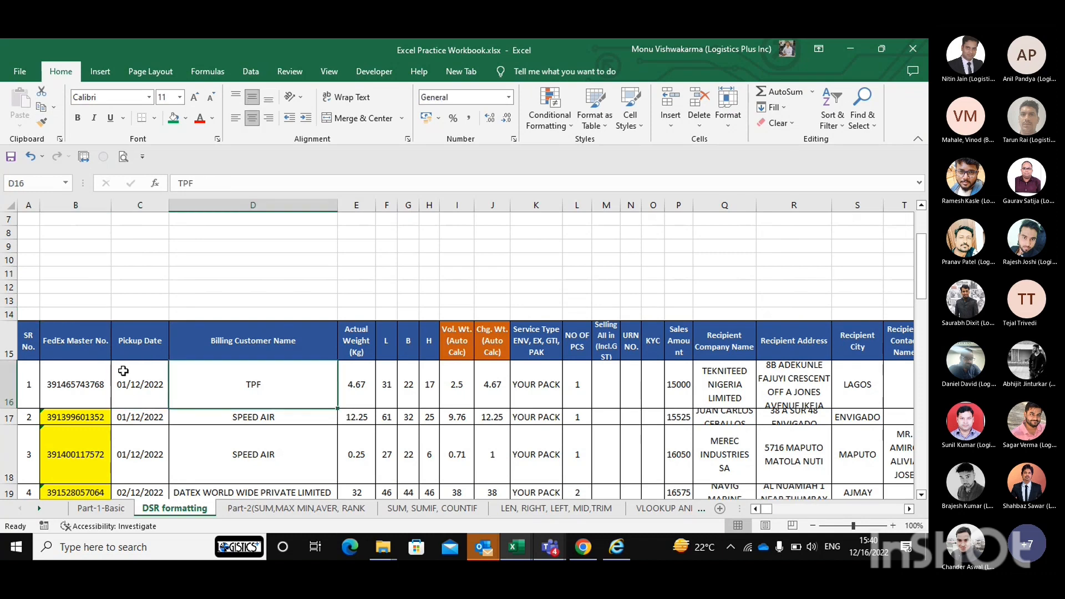
key(Left)
key(Up)
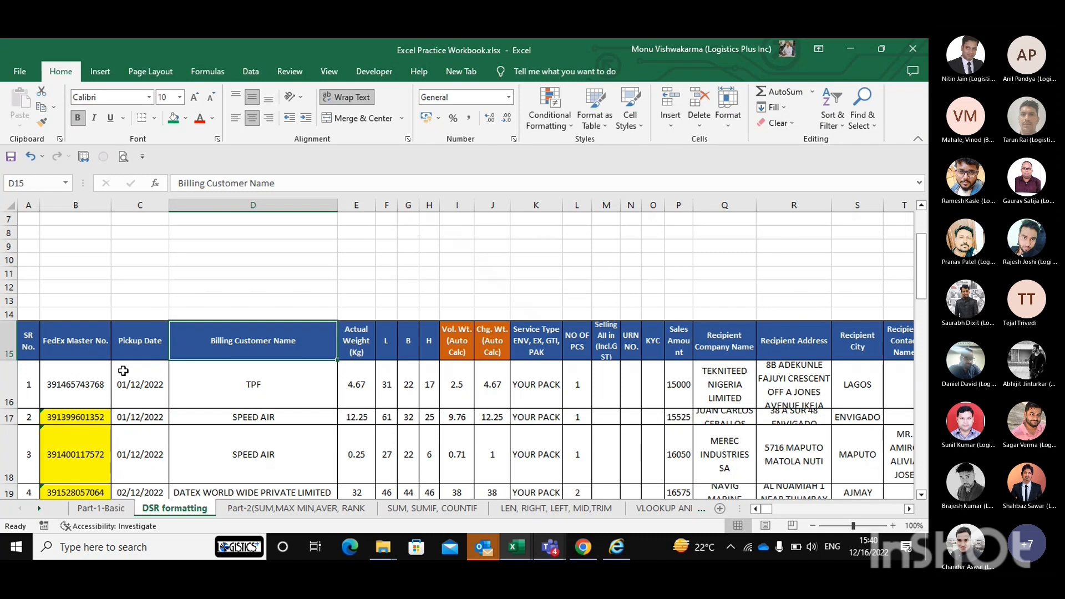
key(ctrl+c)
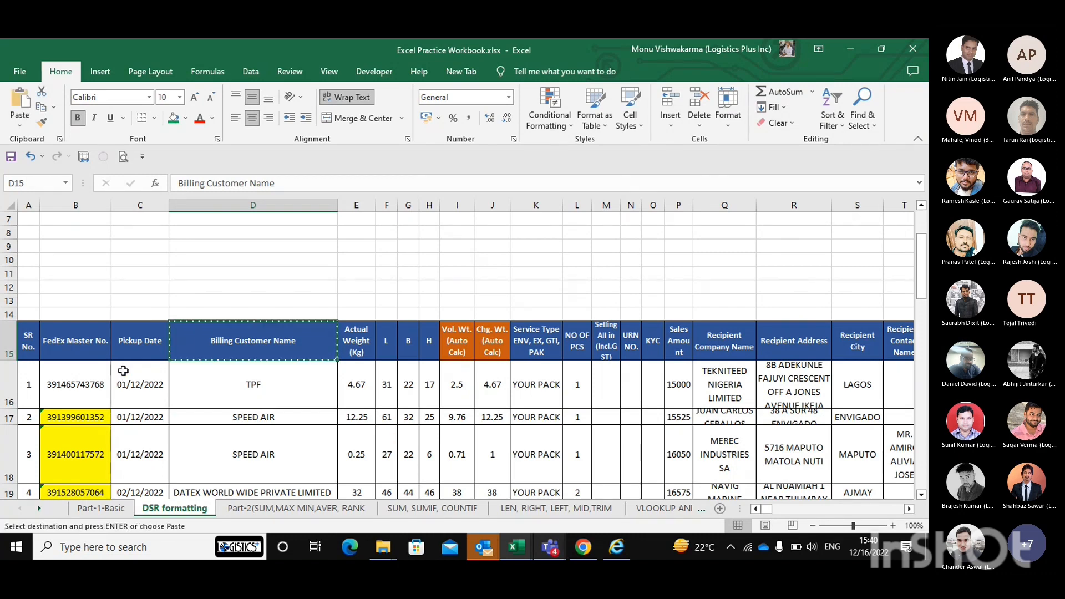
key(Up)
key(Up)
key(Up)
key(Up)
key(Up)
key(Up)
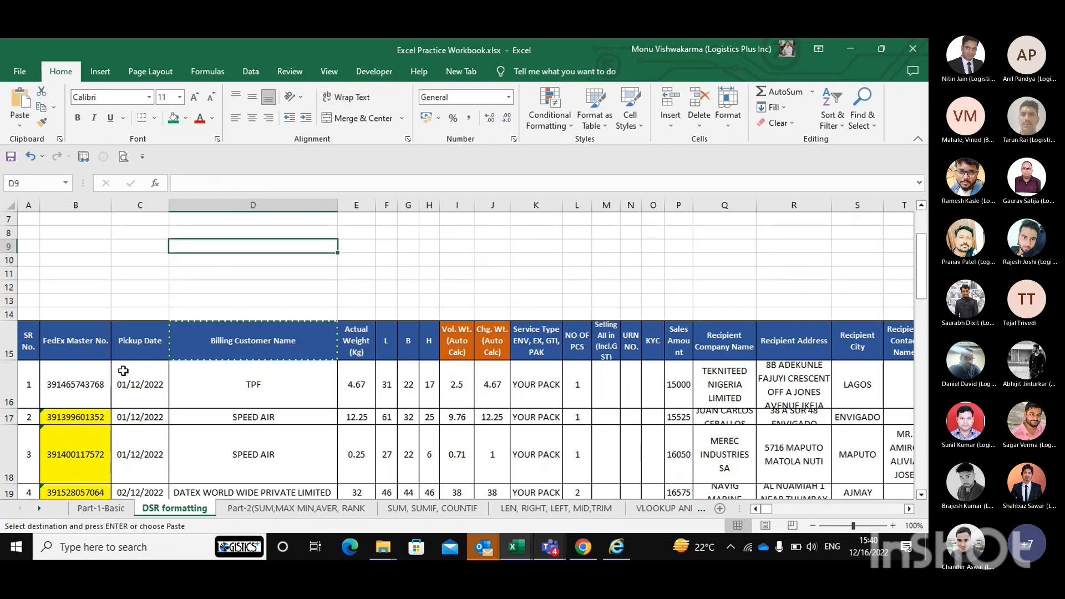
key(ctrl+v)
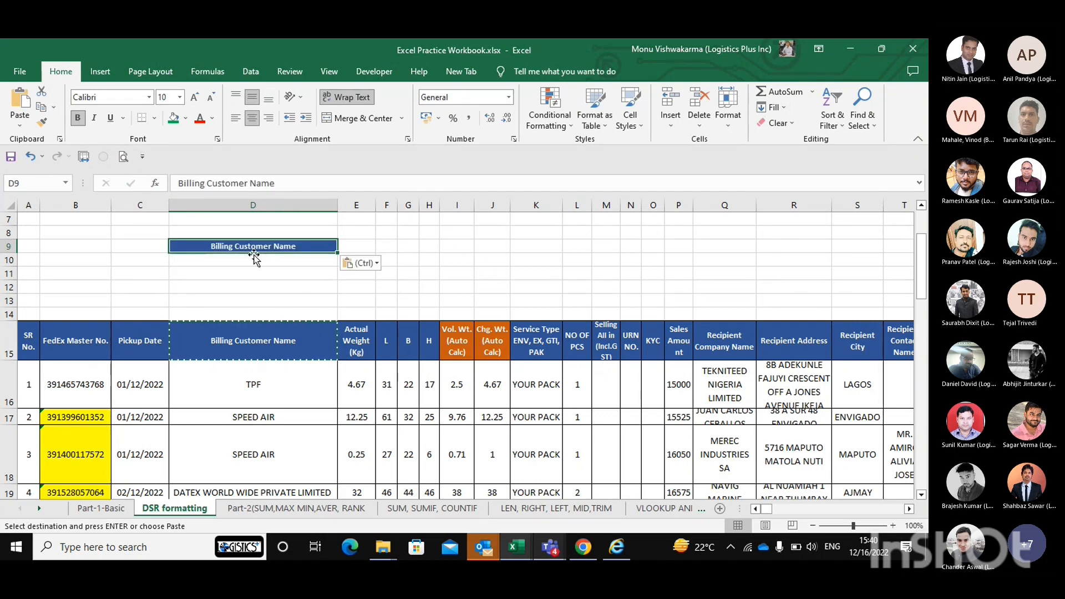
key(Escape)
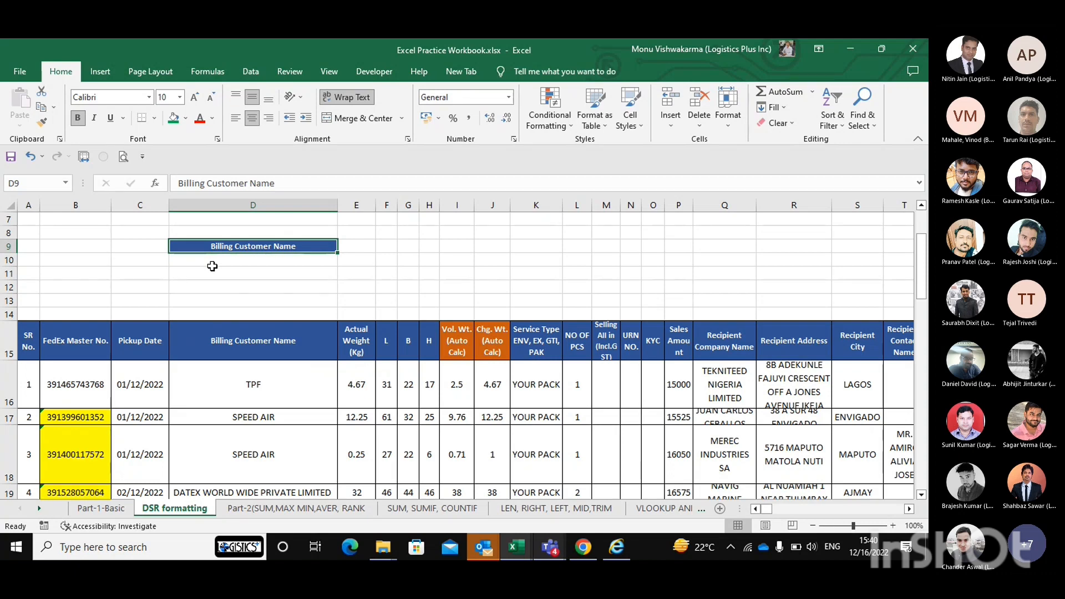
key(ctrl+z)
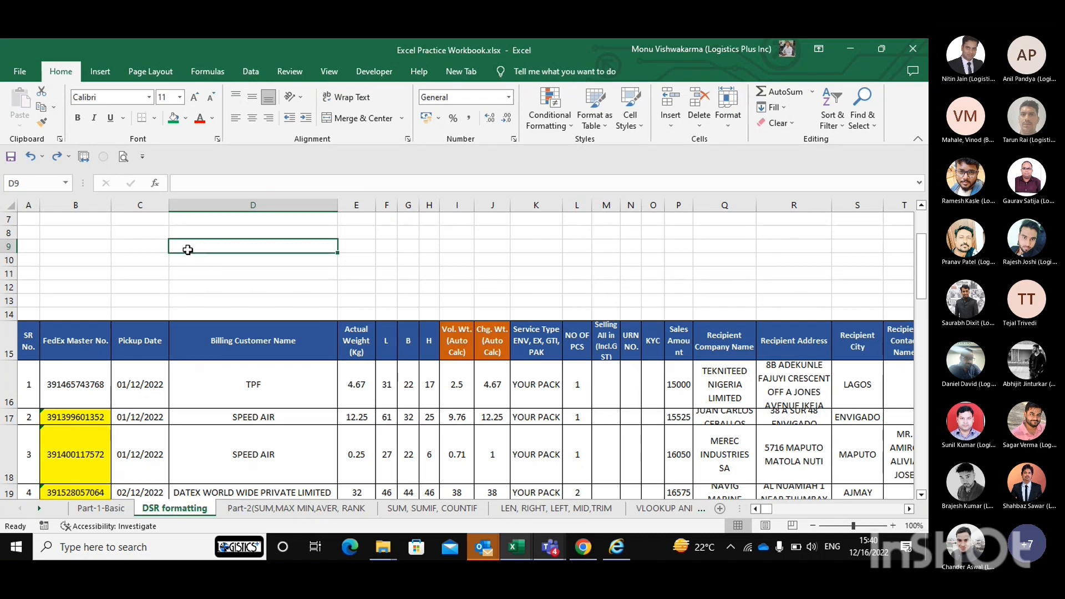
Step: Copy the Billing Customer Name header from D15 and paste it into D10 with Paste Special as Values
key(Down)
key(Down)
key(Down)
key(Down)
key(Down)
key(Down)
key(ctrl+c)
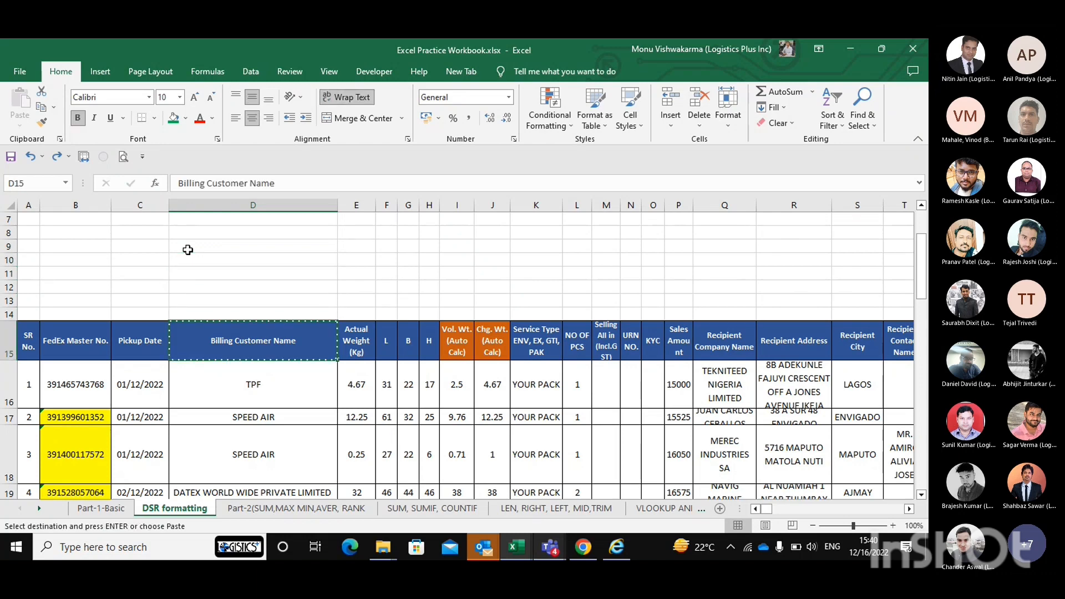
key(Up)
key(Up)
key(Up)
key(Up)
key(Up)
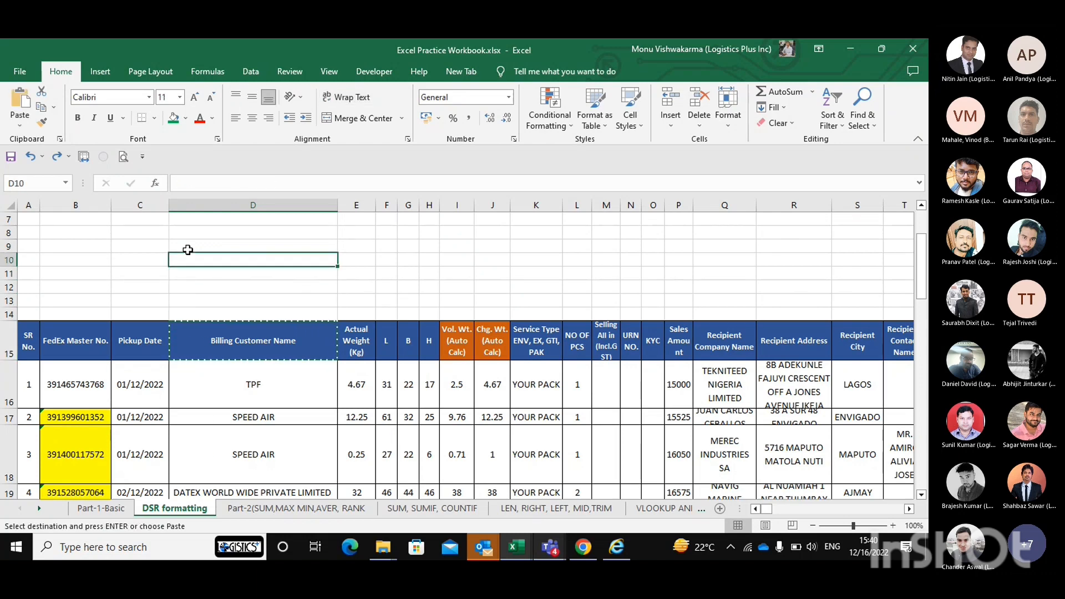
key(ctrl+alt+v)
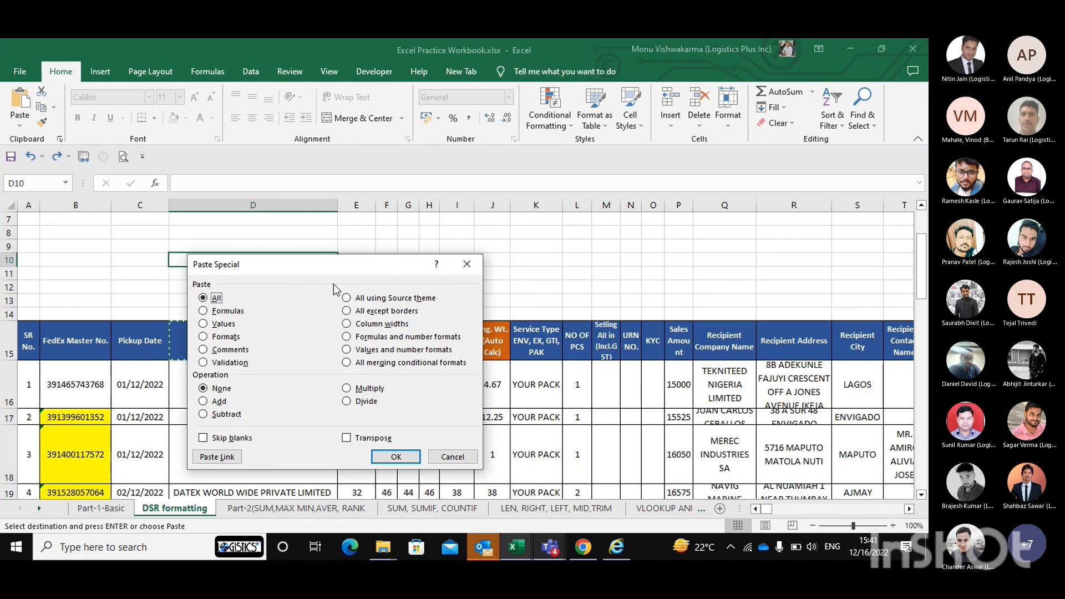
click(221, 326)
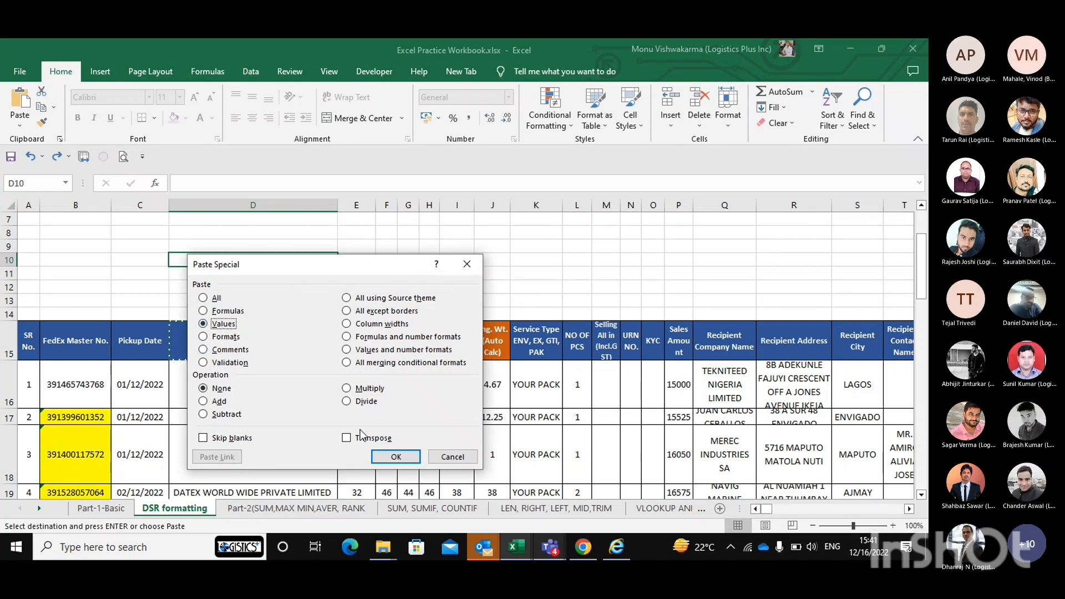
click(378, 457)
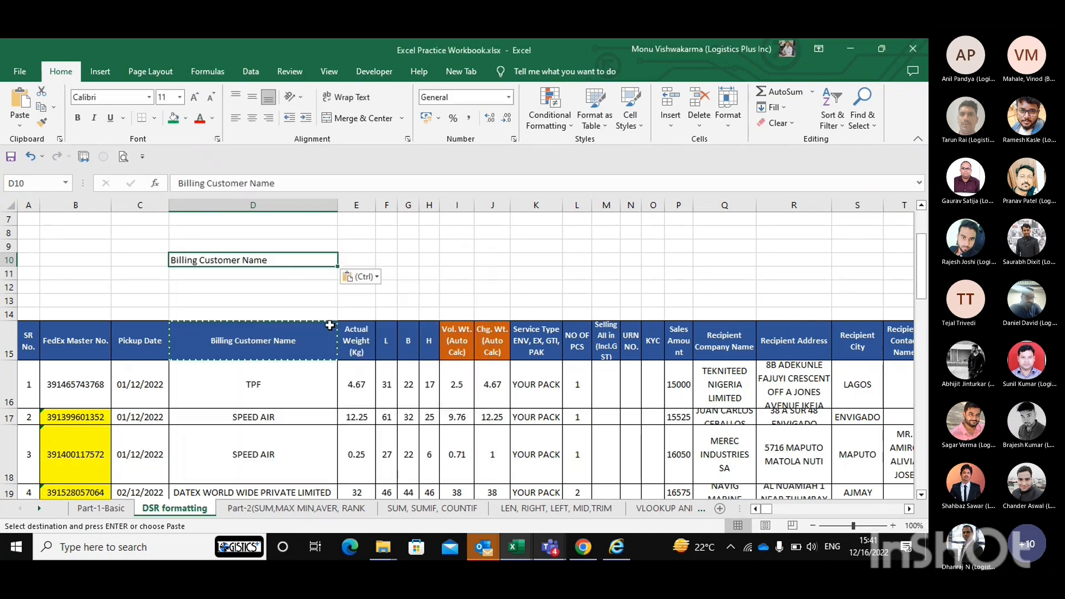
click(262, 286)
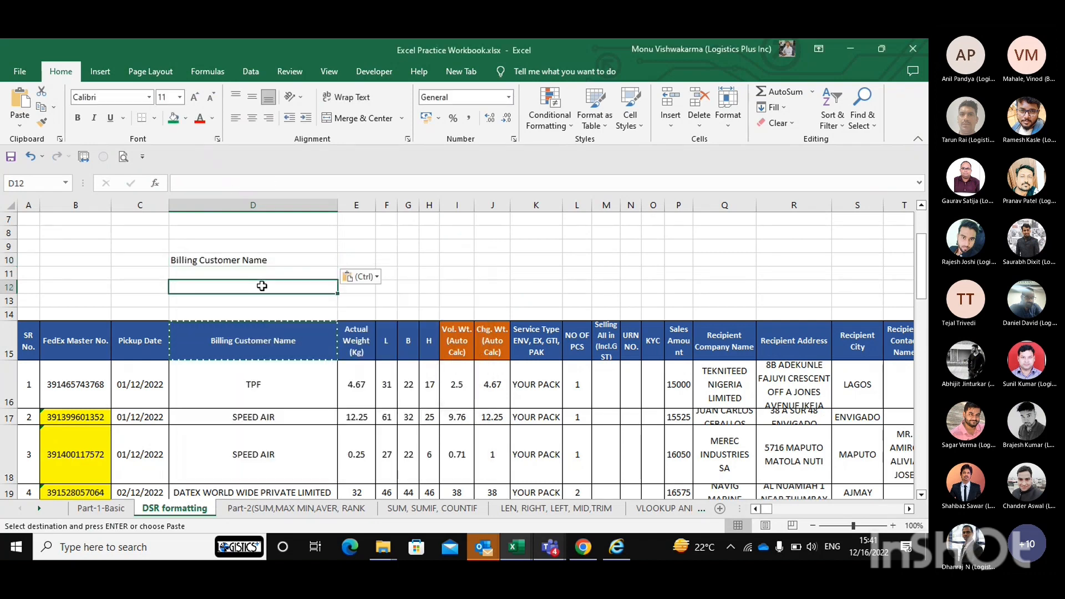
click(208, 261)
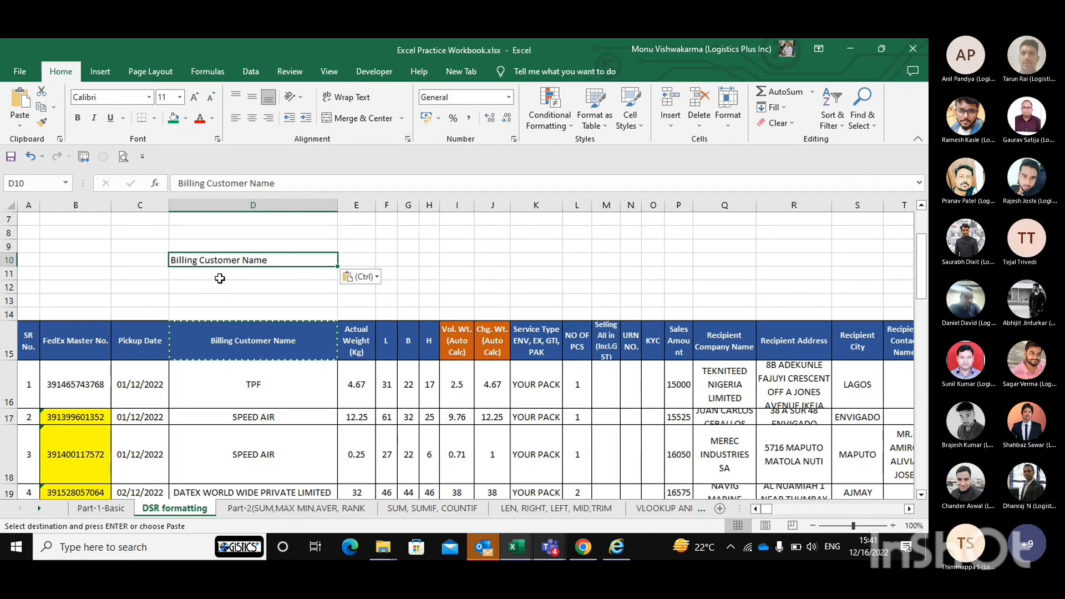
Step: Cancel the copy mode and clear the pasted header text from cell D10
click(256, 283)
key(Up)
key(Up)
key(Escape)
key(Delete)
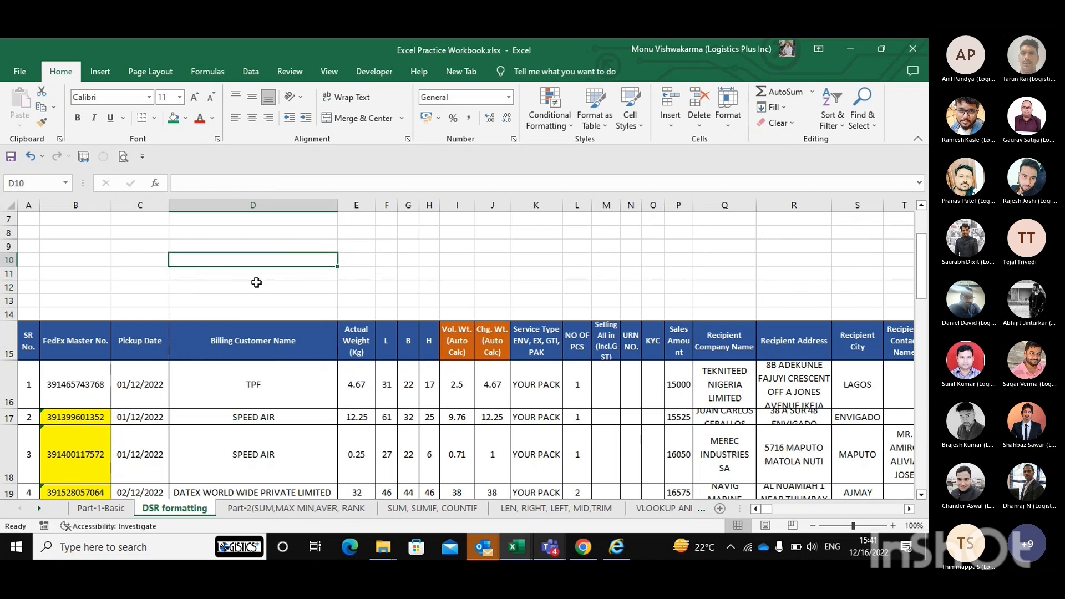
Step: Enter the numbers 12 in cell C12 and 13 in cell D12
click(256, 282)
key(Left)
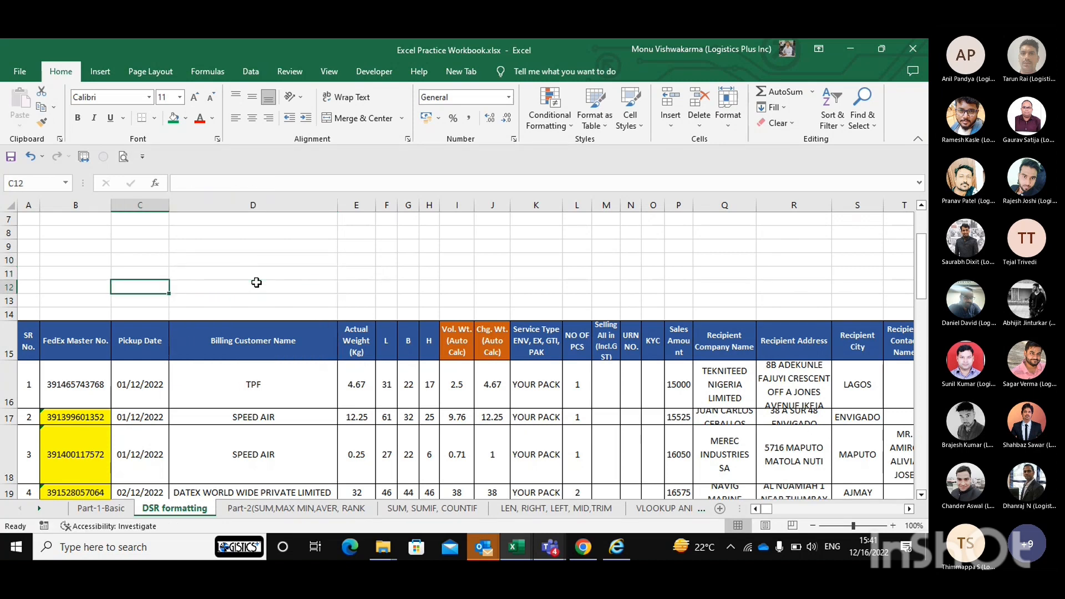
text(12)
key(Tab)
text(13)
key(Tab)
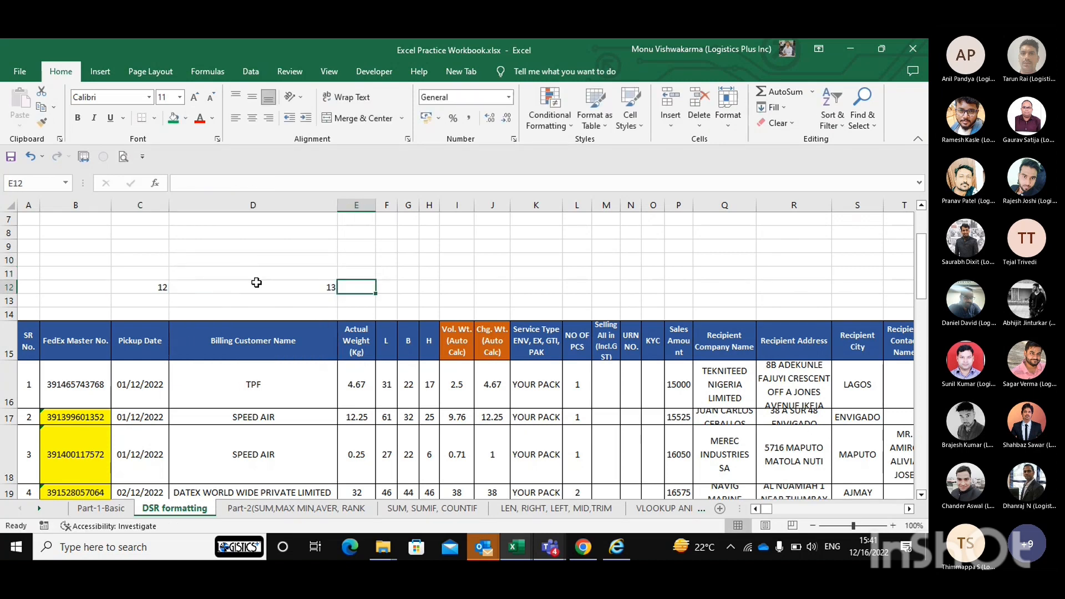
Step: Add the two numbers in cell E12 with the formula =C12+D12
text(=)
key(Left)
key(Left)
key(Left)
key(Right)
text(+)
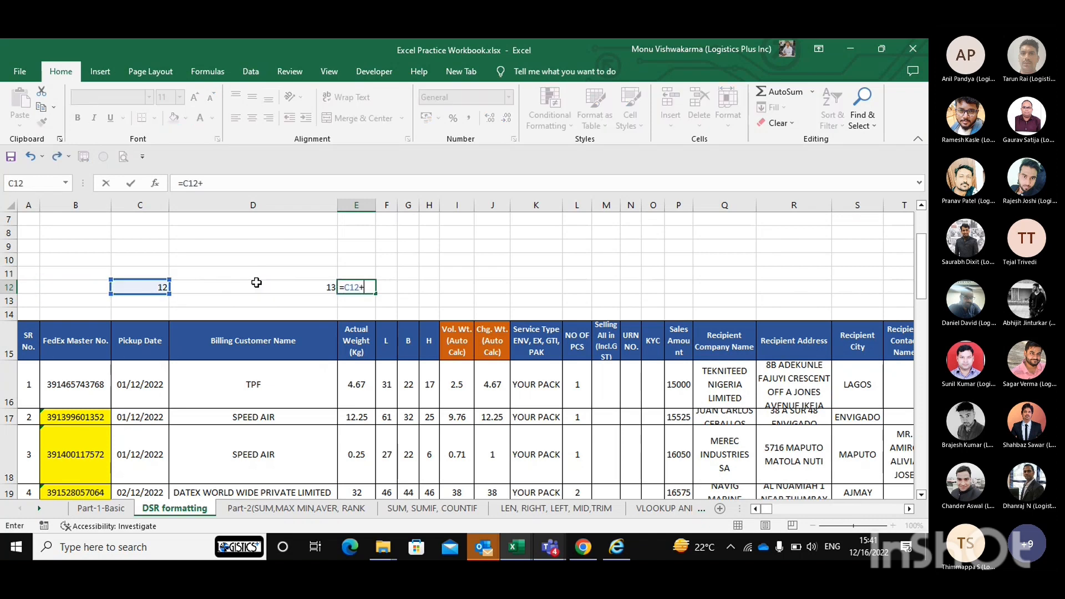
key(Left)
key(Return)
key(Up)
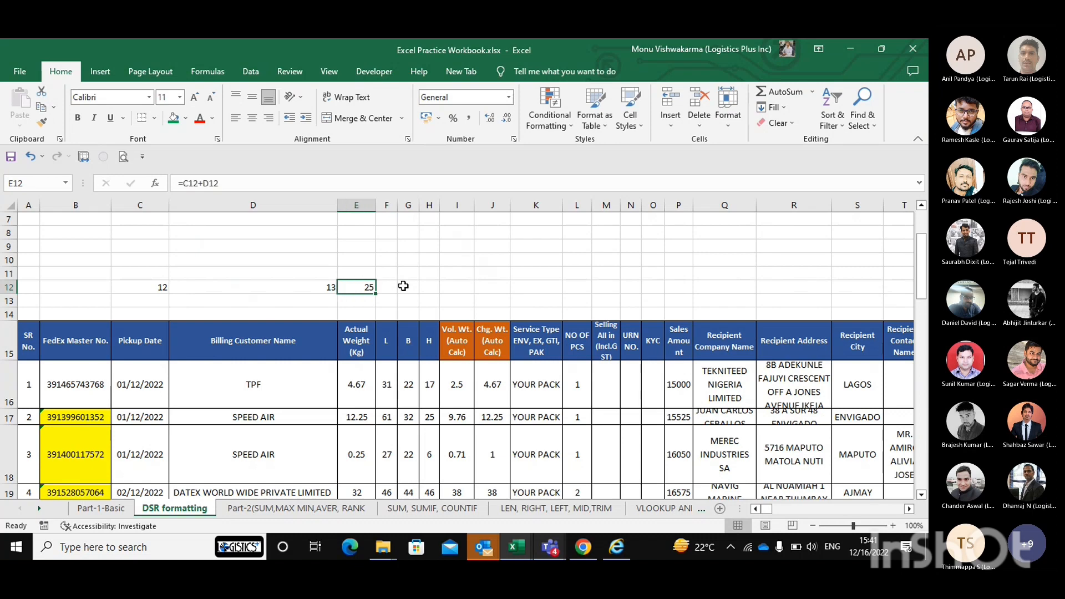
Step: Copy the formula cell E12 and paste it into J12 with Paste Special as Values
key(ctrl+c)
key(Right)
key(Right)
key(Right)
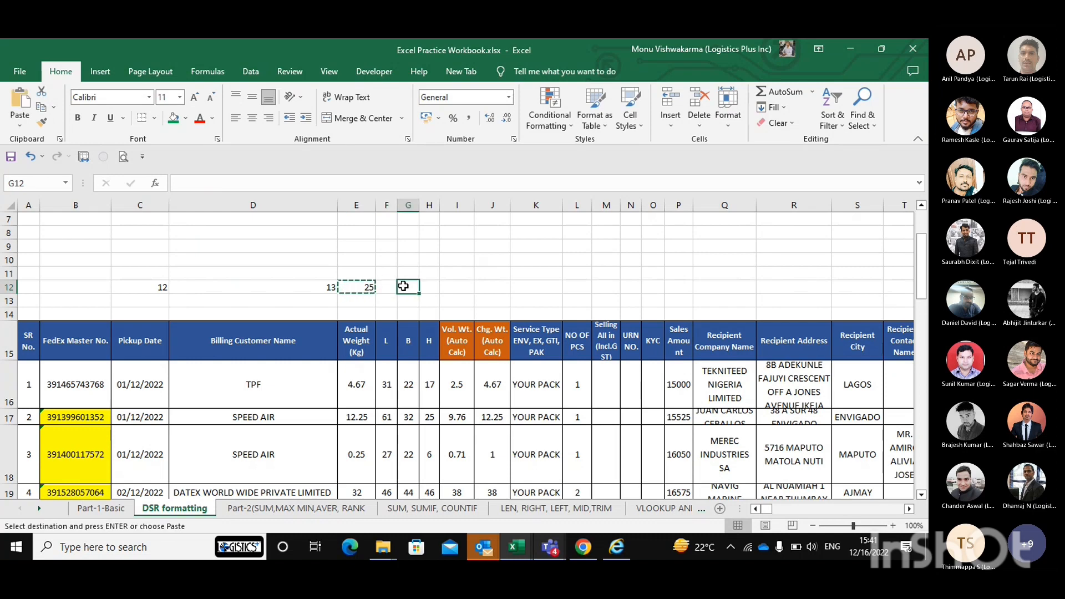
key(Right)
key(Right)
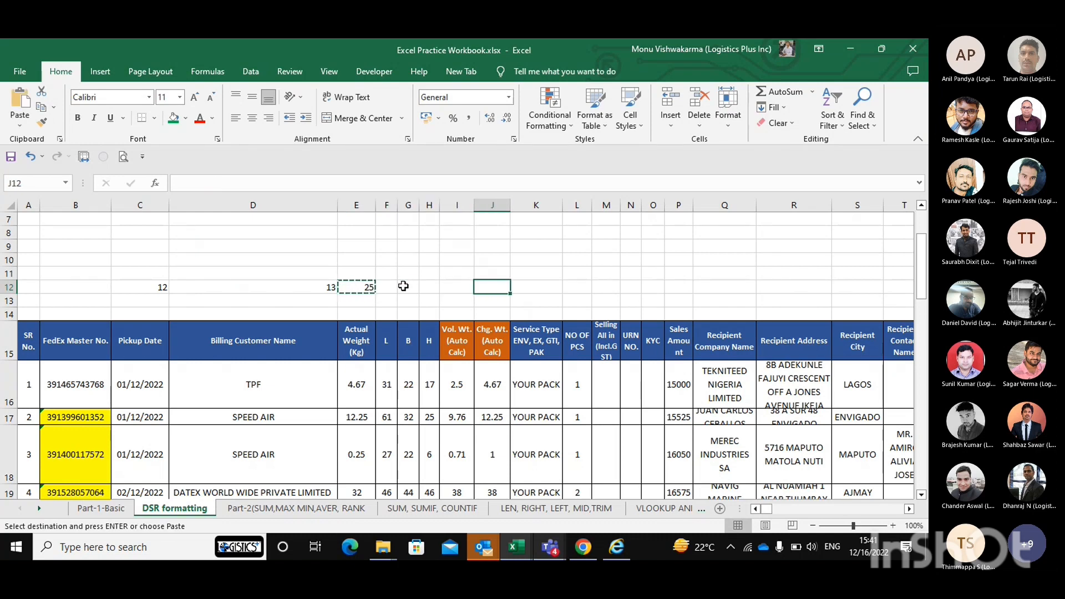
key(ctrl+alt+v)
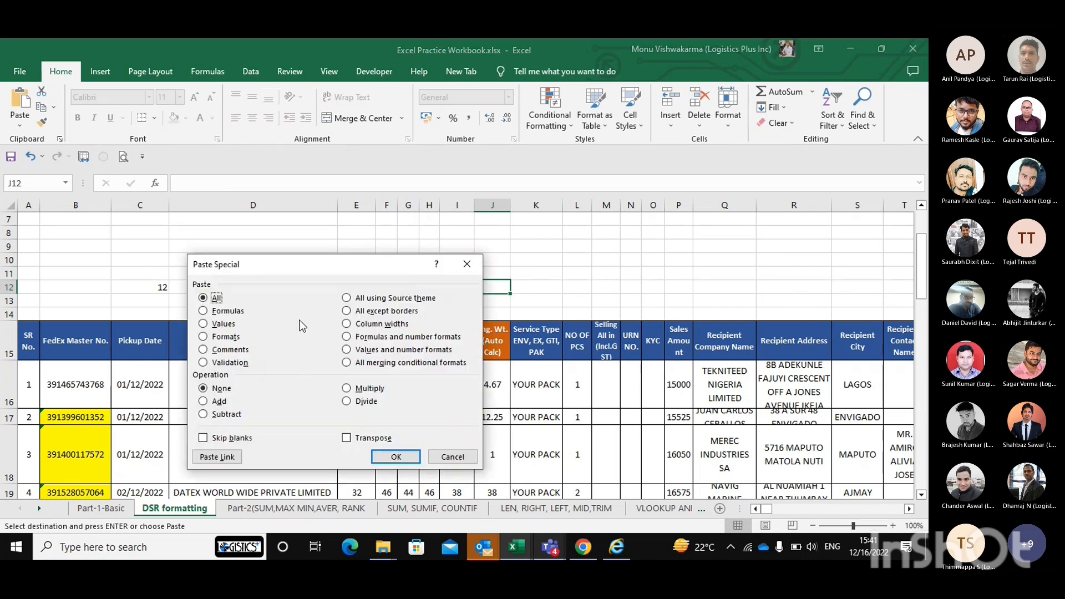
click(219, 324)
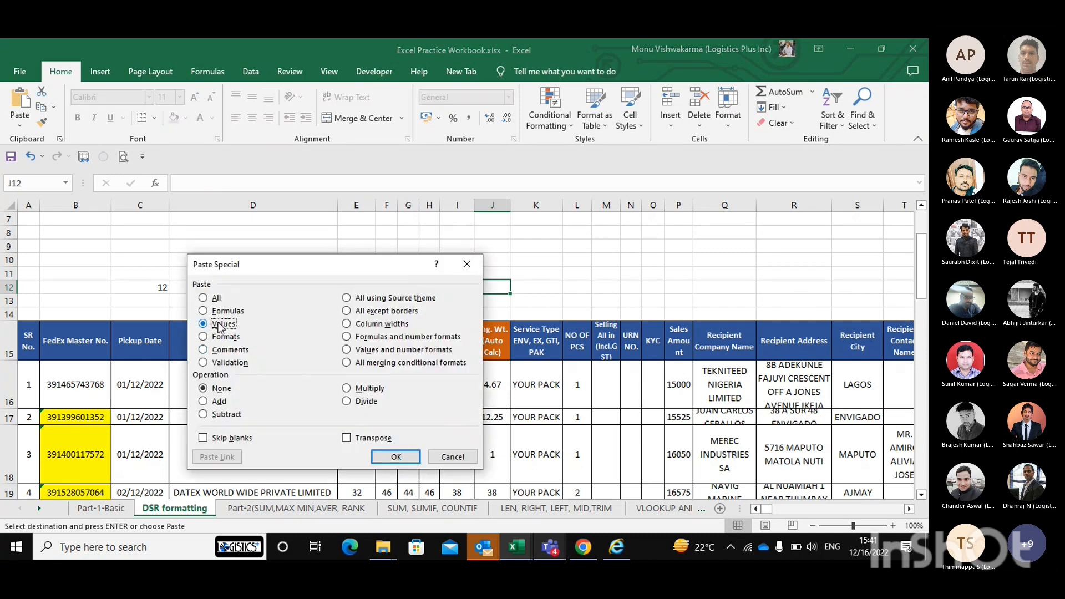
click(395, 458)
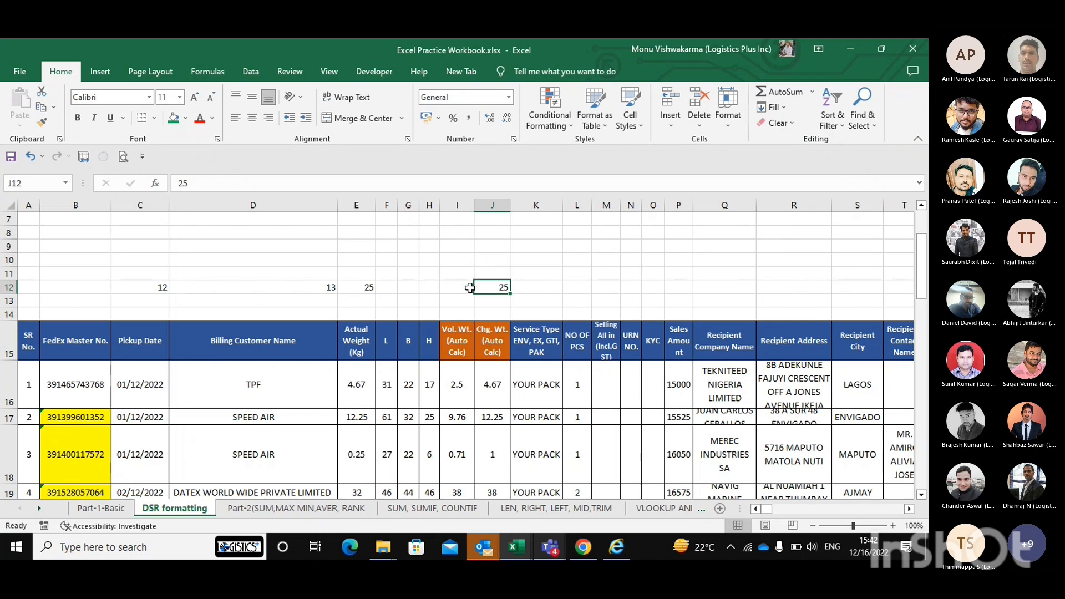
Step: Clear the sample numbers, formula and pasted value from cells C12 to J12
click(347, 295)
key(Home)
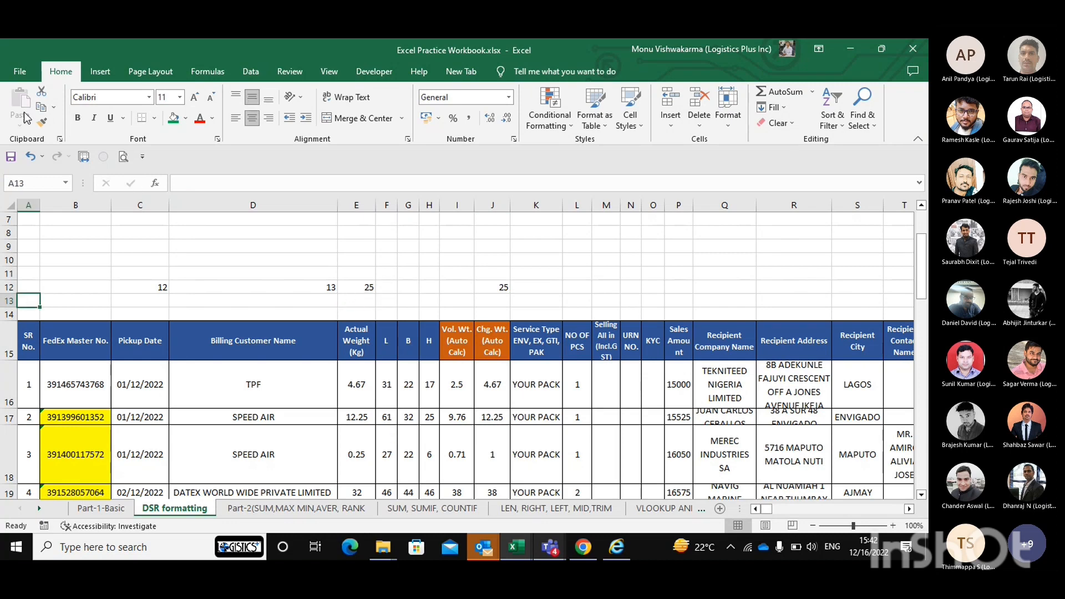
drag(142, 288, 322, 289)
drag(417, 288, 503, 292)
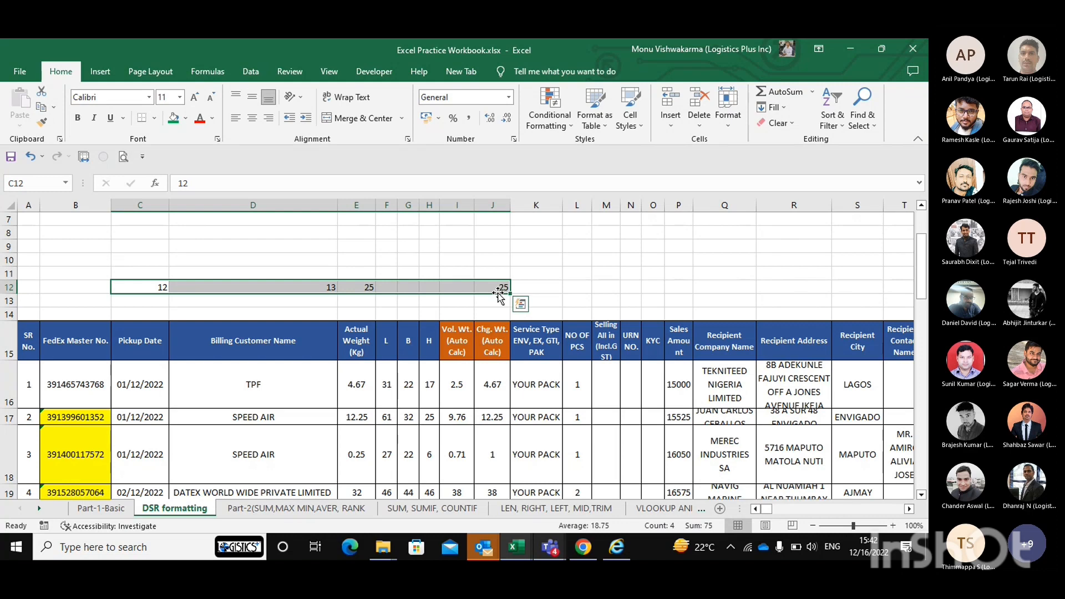
key(Delete)
key(Home)
key(Up)
key(Up)
key(Up)
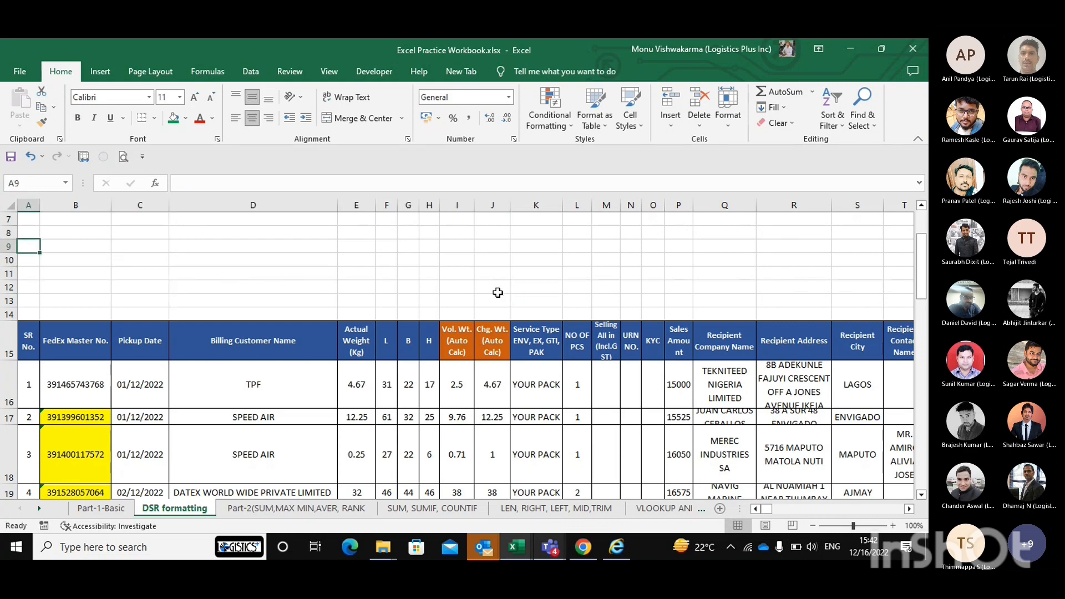
Step: Undo the last clearing of the sample entries in cells C12 to J12
key(Up)
key(Up)
key(Up)
key(Up)
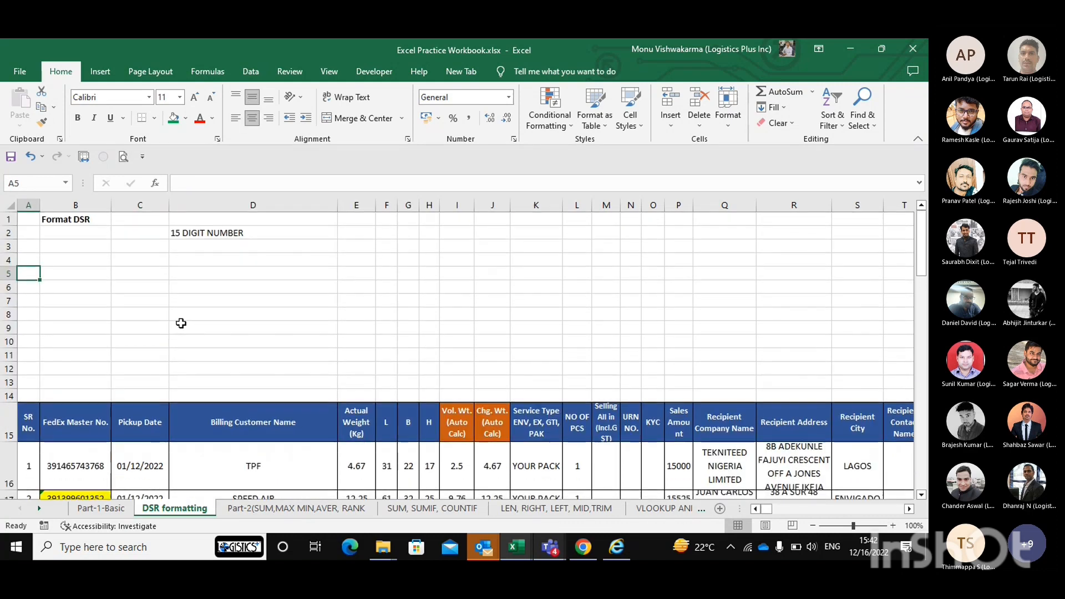
key(ctrl+z)
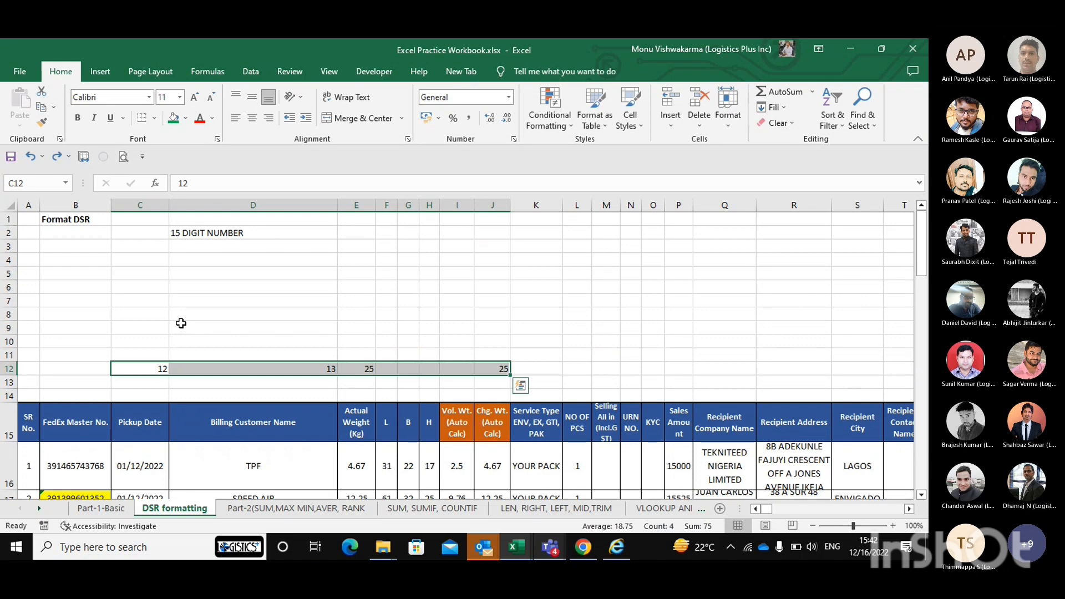
Step: Clear the pasted value from cell J12, keeping the sample numbers and the formula in row 12
click(486, 367)
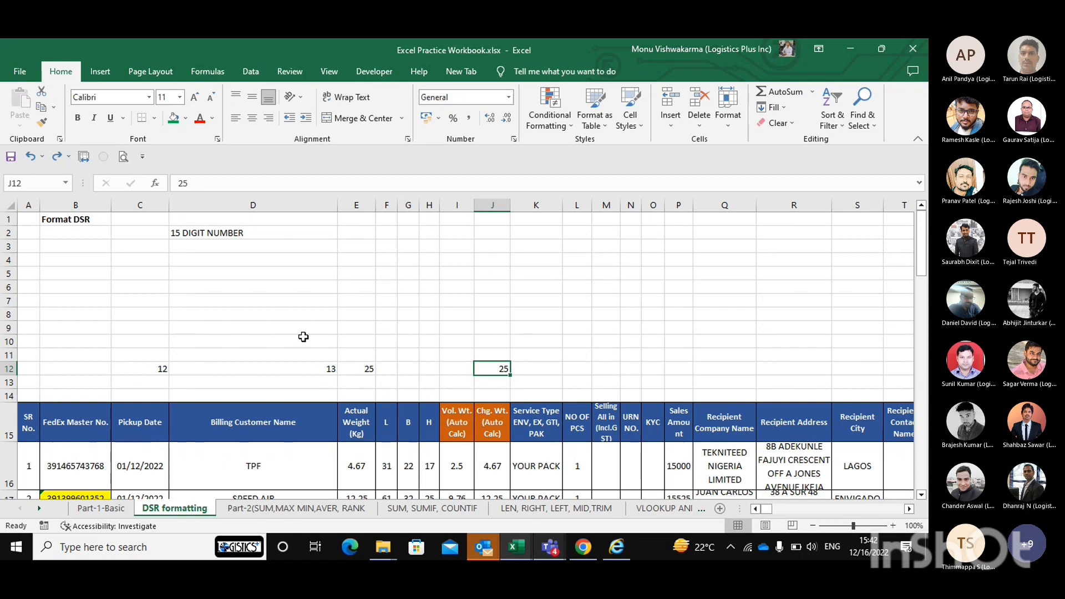
key(Left)
key(Left)
click(484, 368)
key(Delete)
Step: Examine the formula in cell E12 and the two source numbers in C12 and D12 that it adds
key(Left)
key(Left)
key(Left)
key(Left)
key(Left)
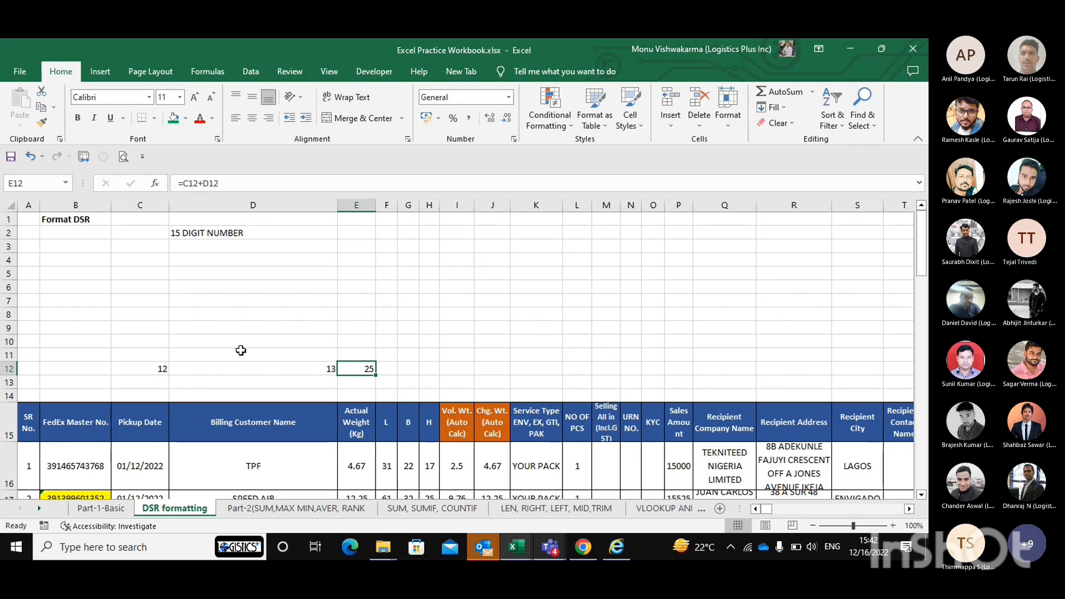
click(410, 368)
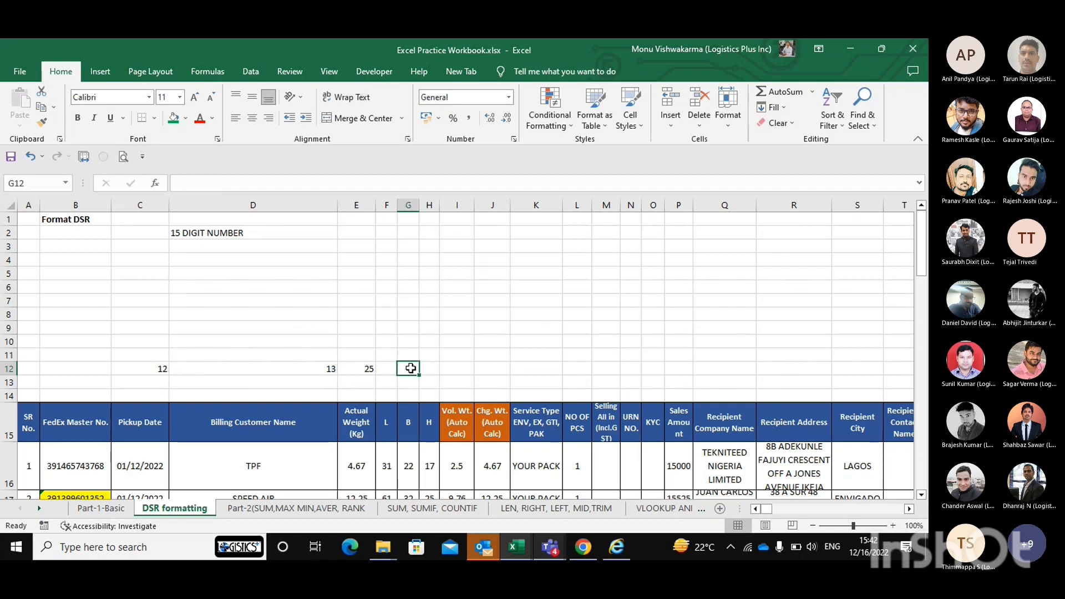
click(327, 377)
key(Right)
key(Right)
key(Up)
key(Left)
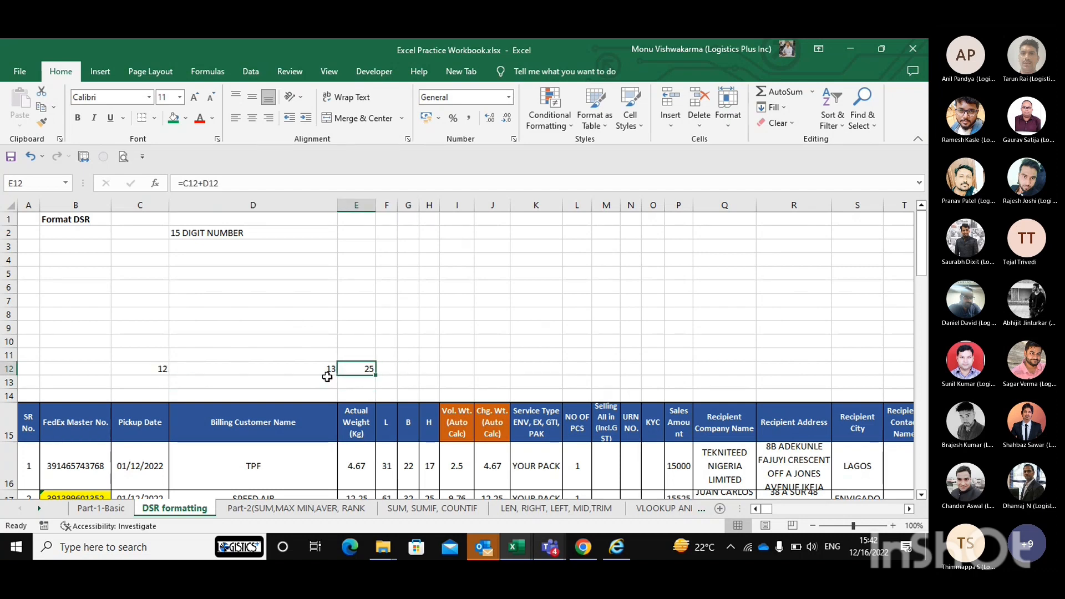
key(Right)
key(Left)
key(Right)
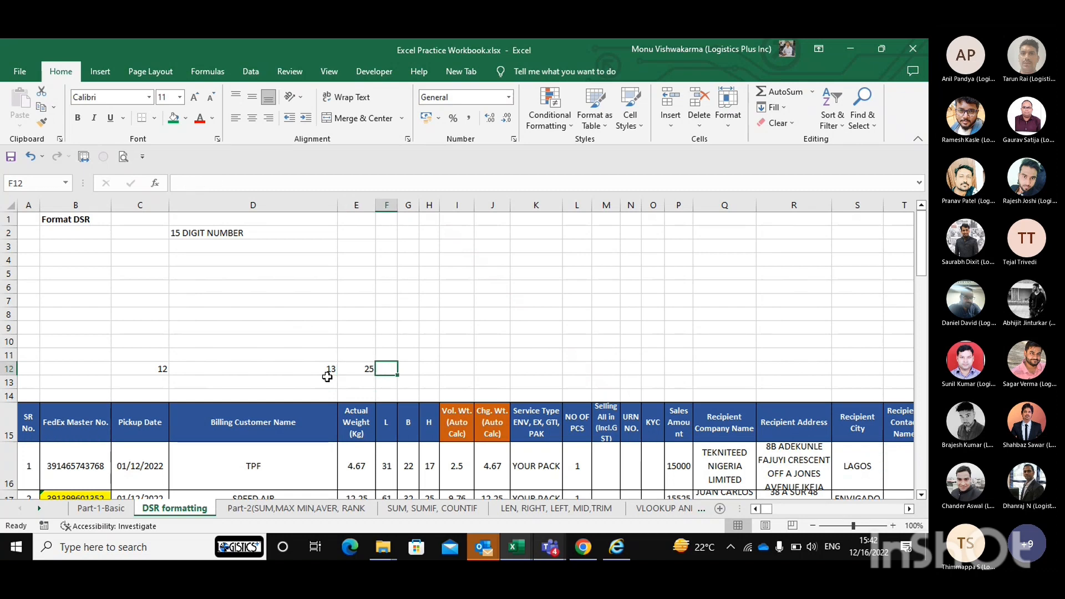
key(Left)
key(Left)
key(Left)
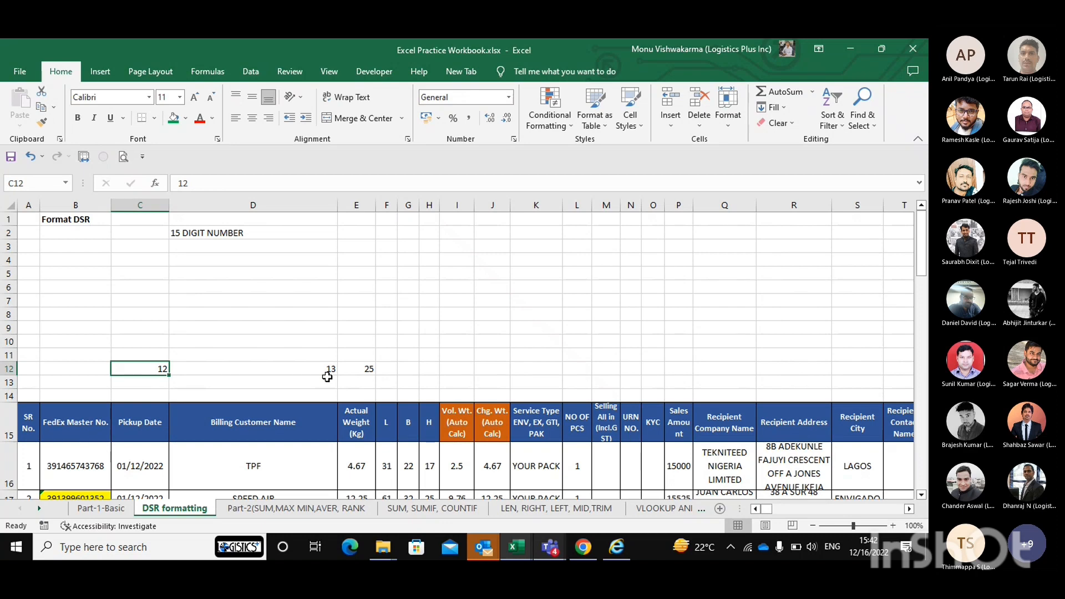
key(Right)
key(Right)
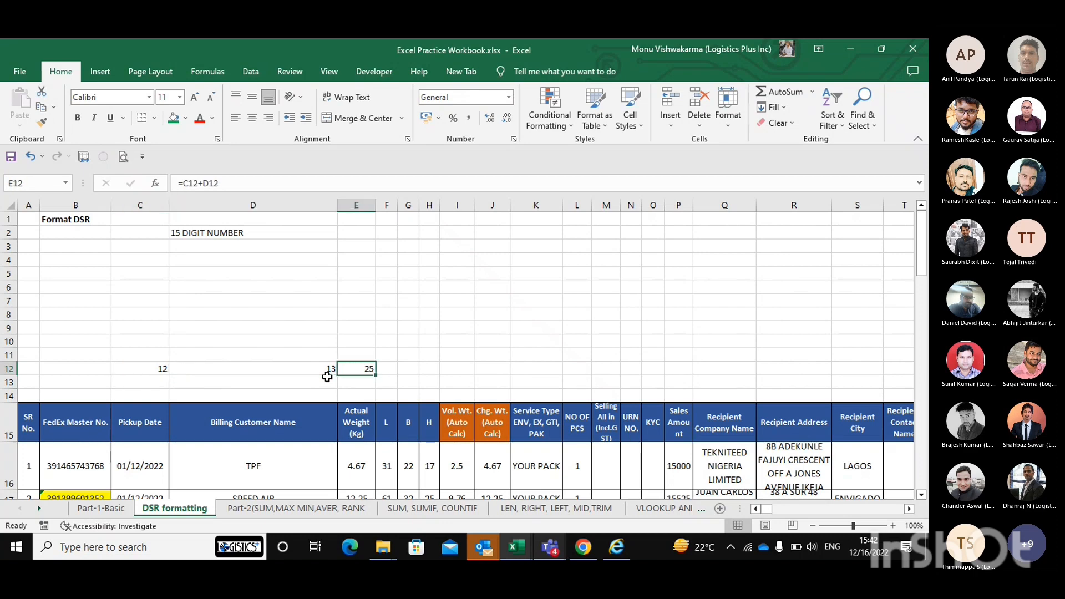
key(Left)
key(Left)
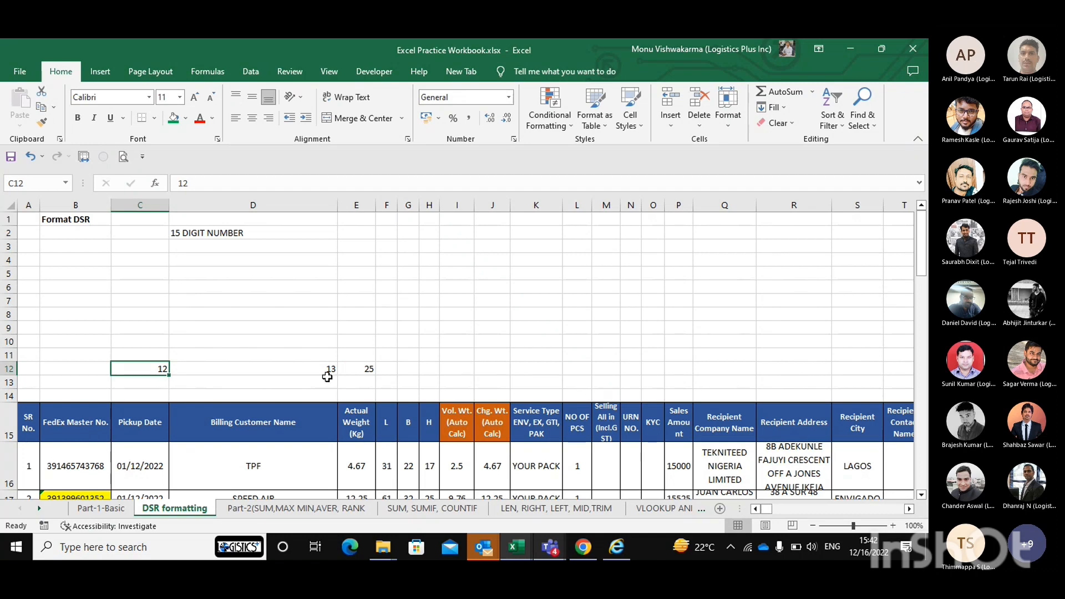
key(shift+Right)
key(shift+Right)
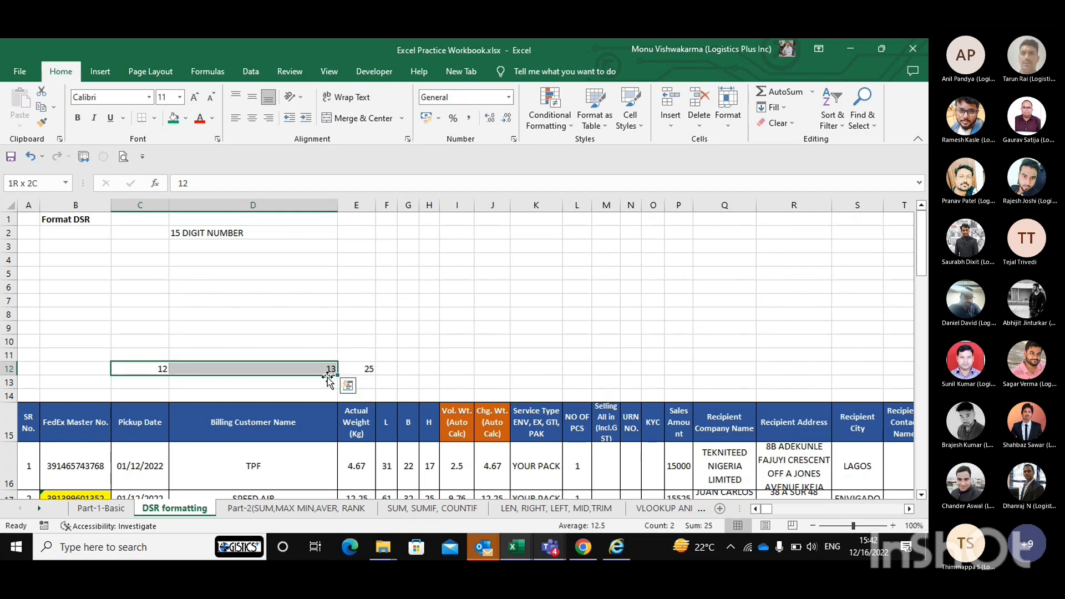
Step: Copy the formula in E12 and replace it with its result by using Paste Special Values on the same cell
key(Right)
key(Right)
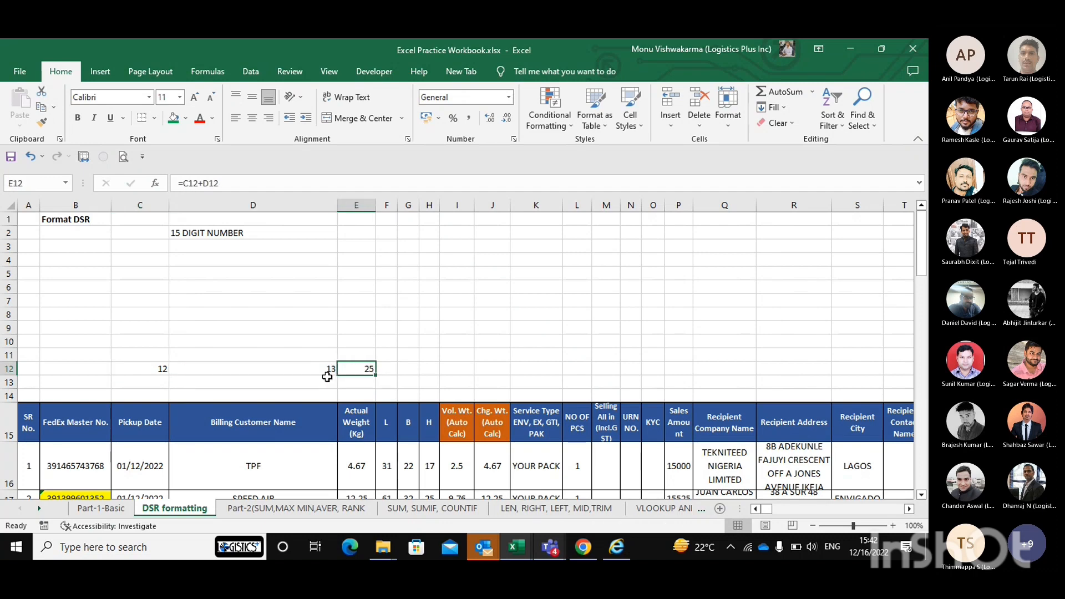
key(ctrl+c)
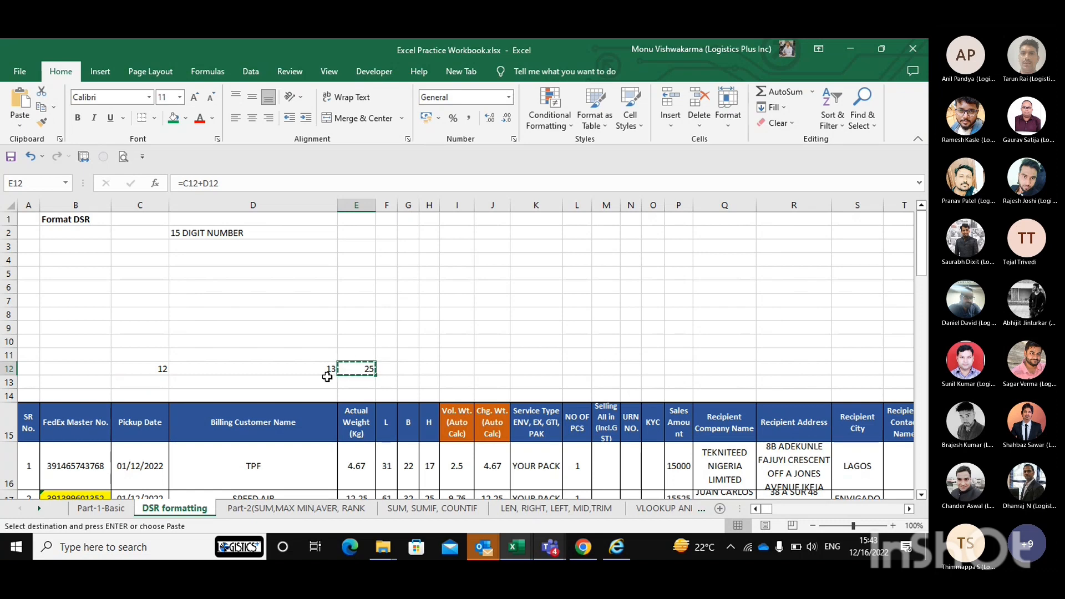
key(ctrl+alt+v)
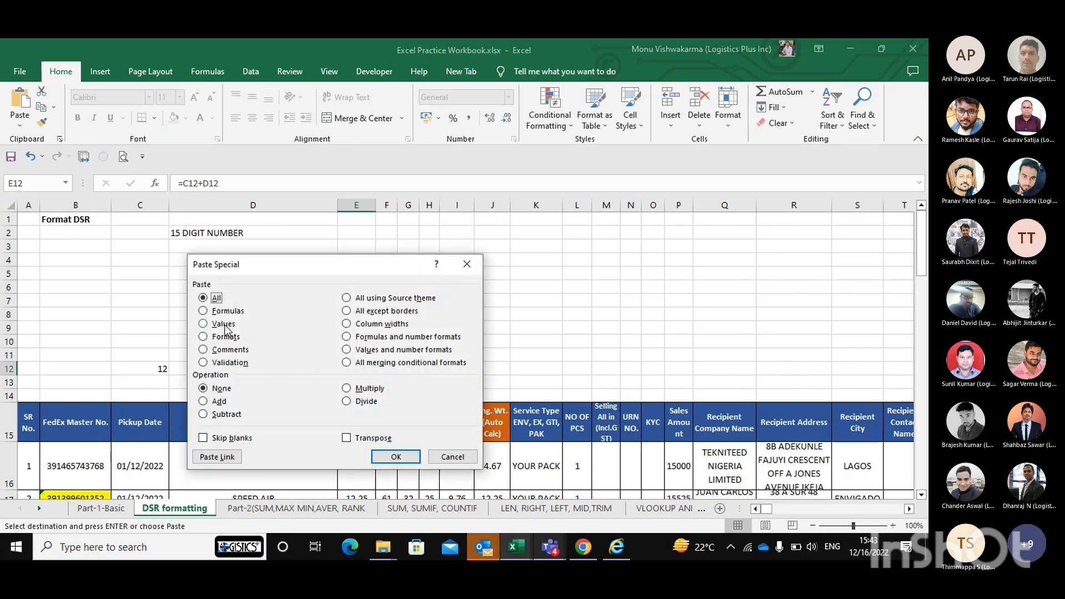
key(v)
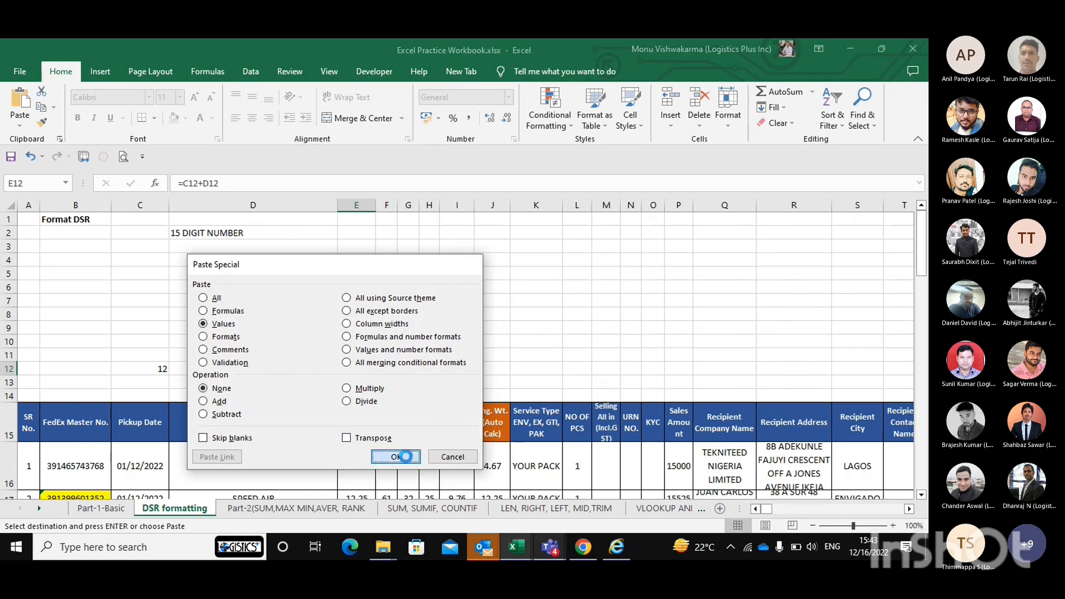
click(403, 456)
key(Left)
key(Escape)
key(Right)
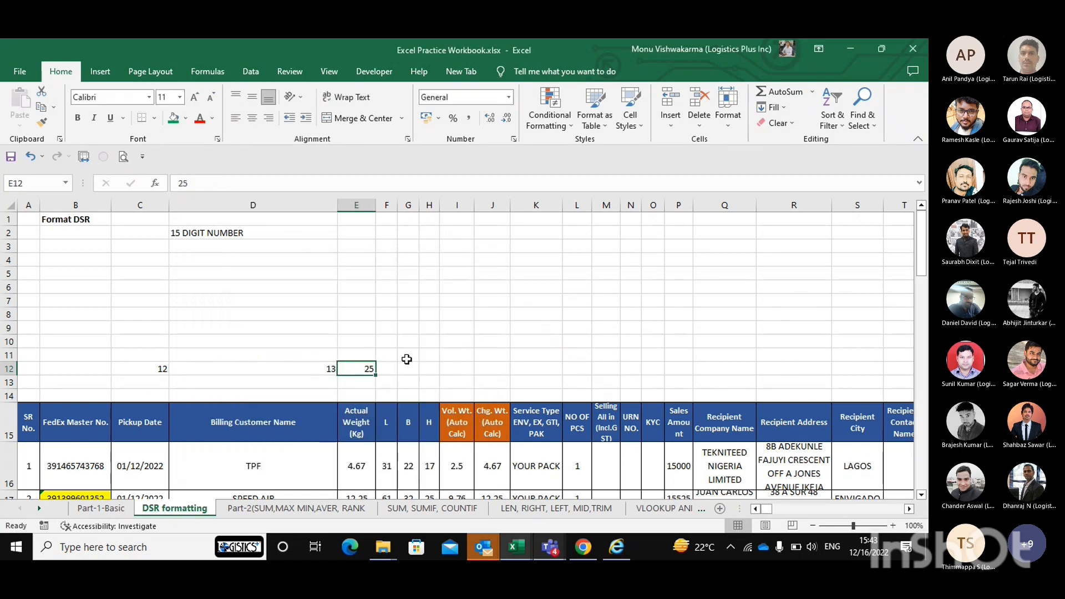
Step: Review the numbers in row 12, and clear the contents of cells C12 to E12
key(Left)
key(Left)
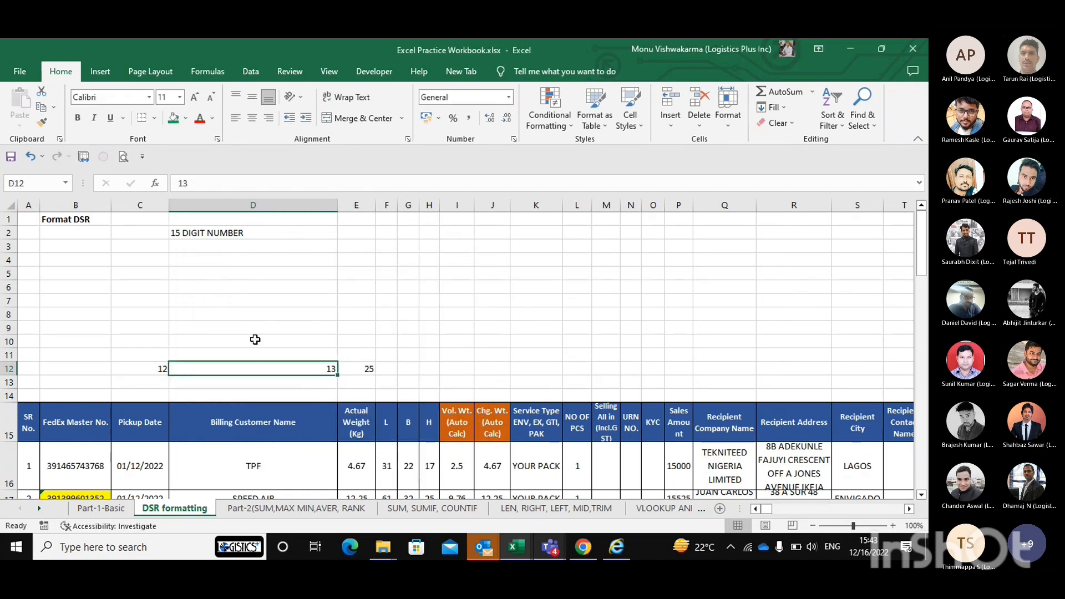
key(Right)
key(Right)
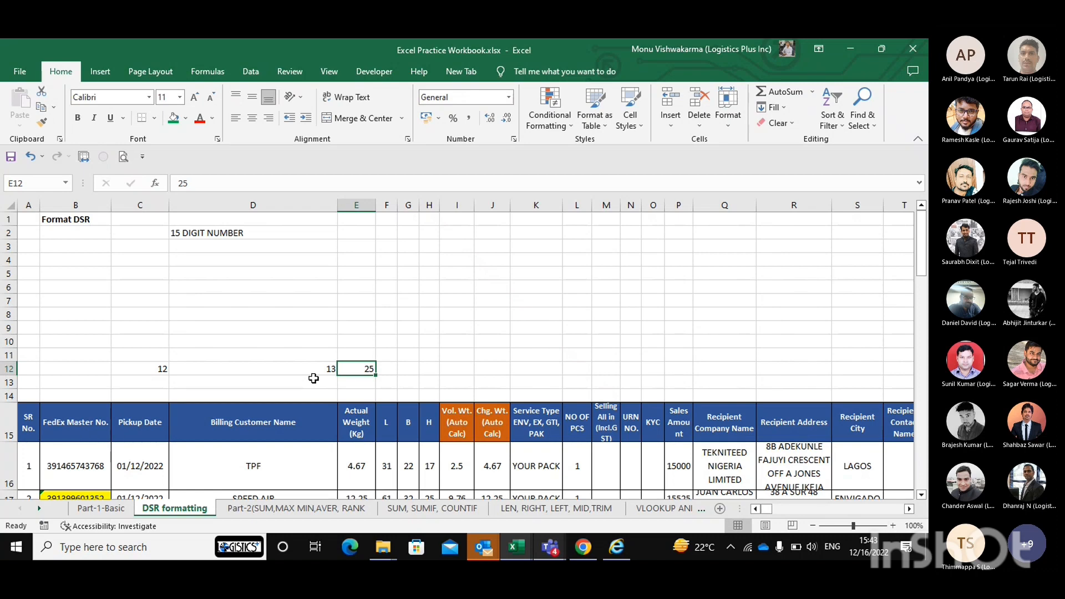
key(Left)
key(Left)
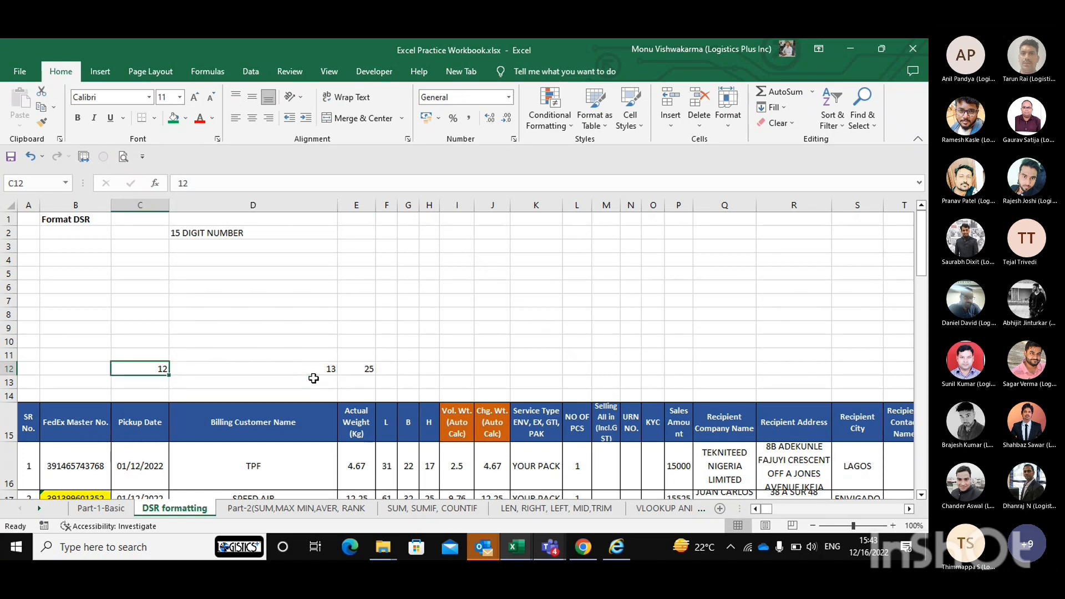
key(shift+Right)
key(shift+Right)
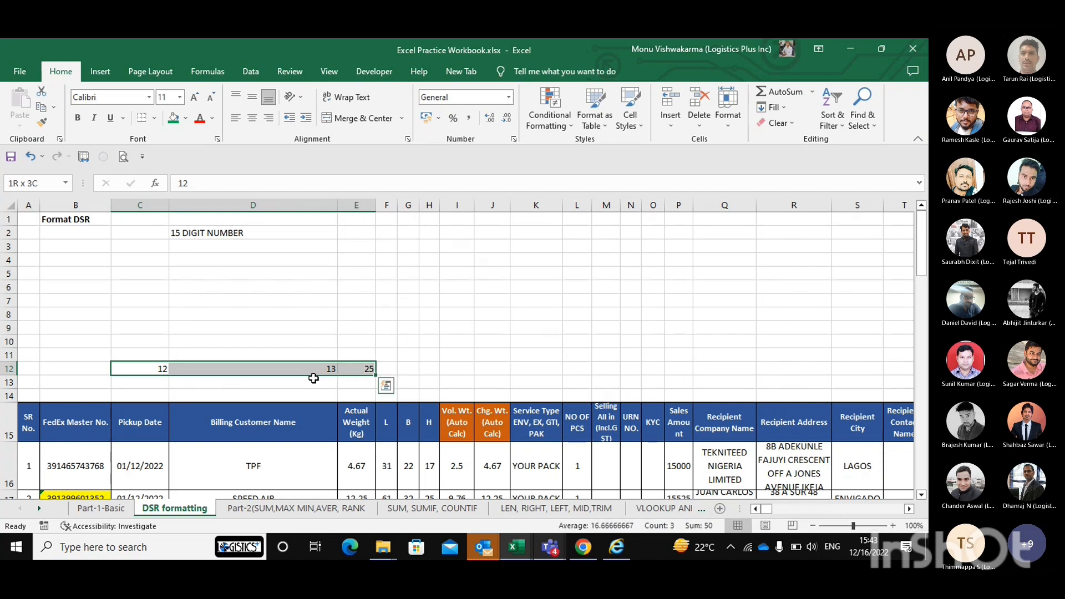
key(Delete)
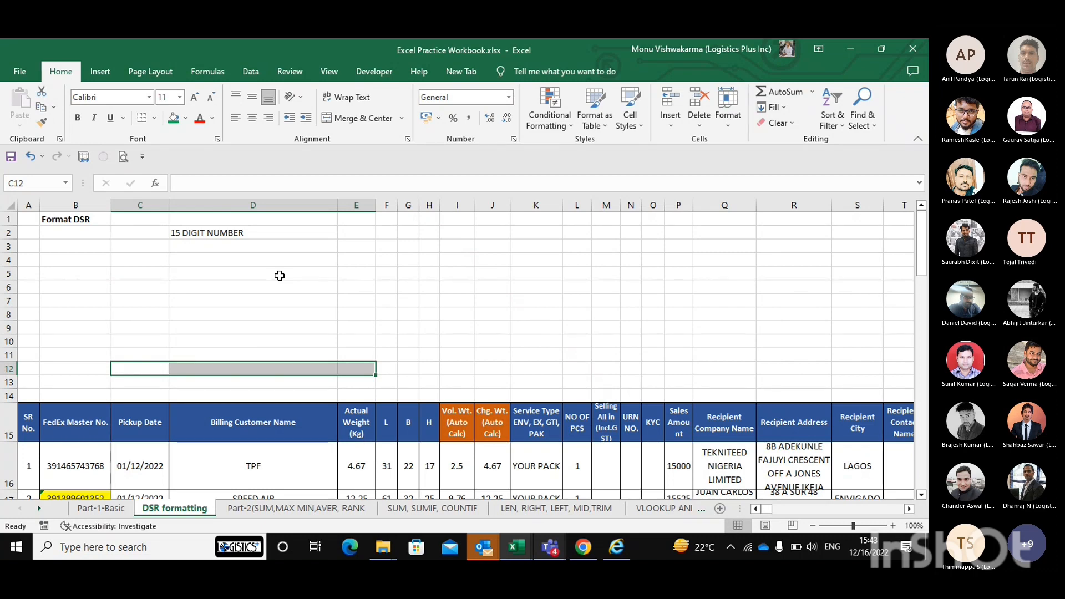
click(228, 264)
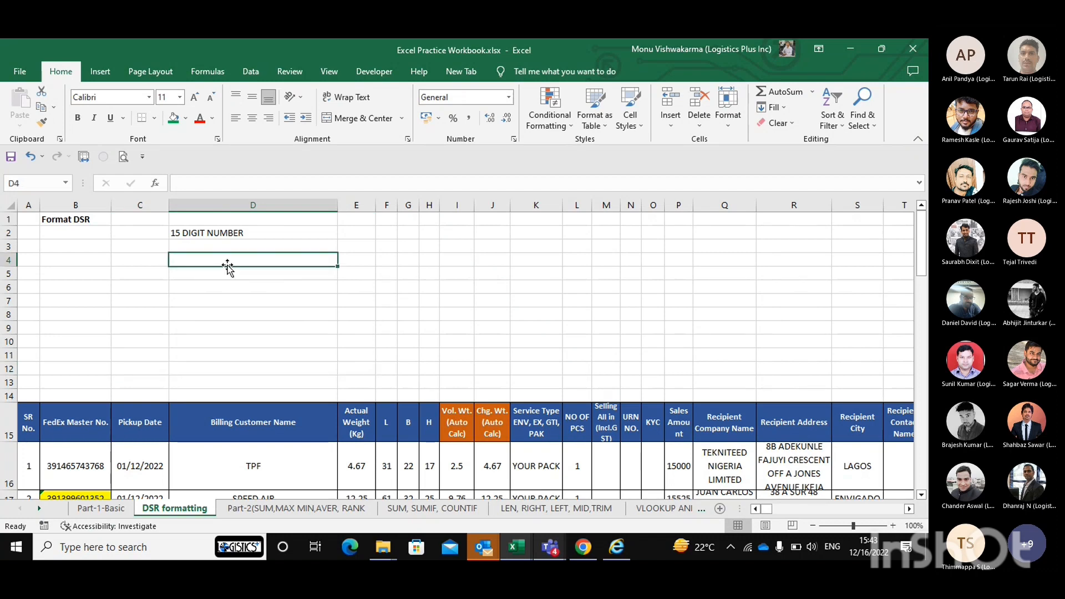
scroll(227, 265, down, 2)
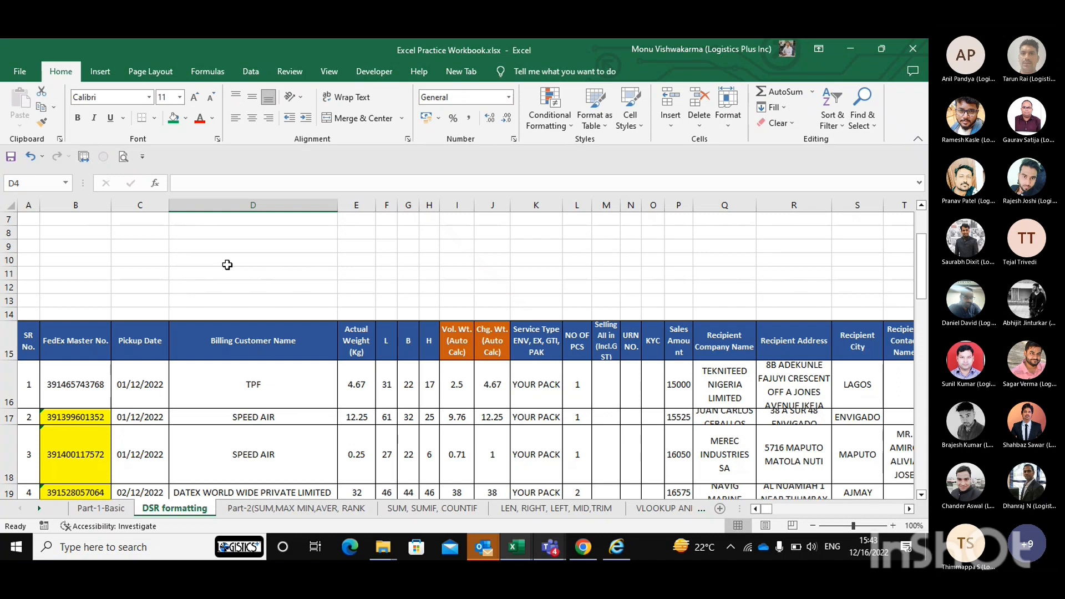
Step: Check the recording status in the Basic Excel training meeting in Teams, and return to the Excel workbook
mouse_move(550, 547)
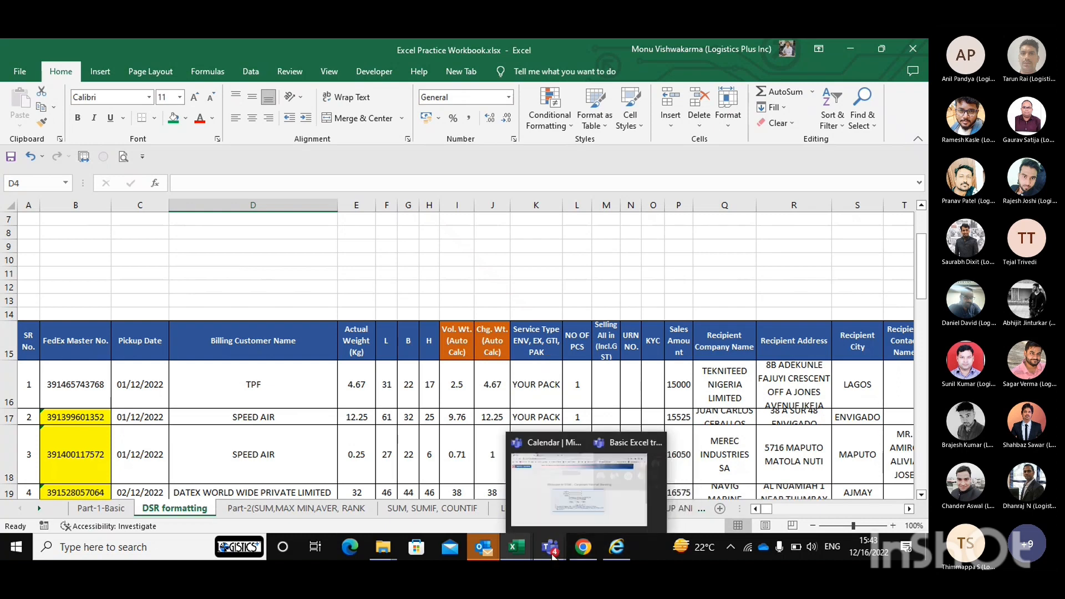
click(629, 480)
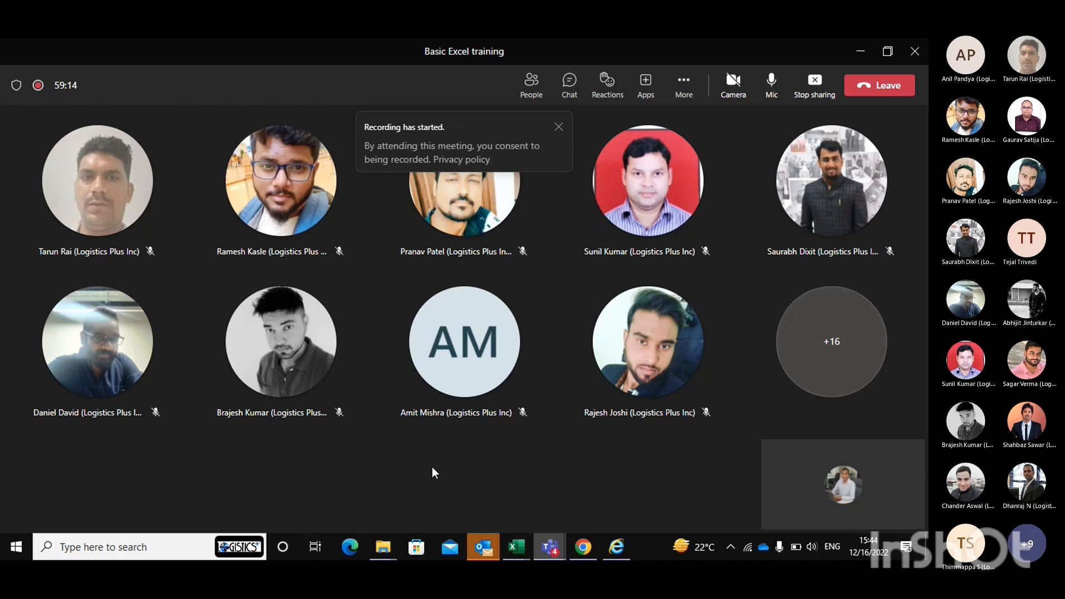
key(alt+Tab)
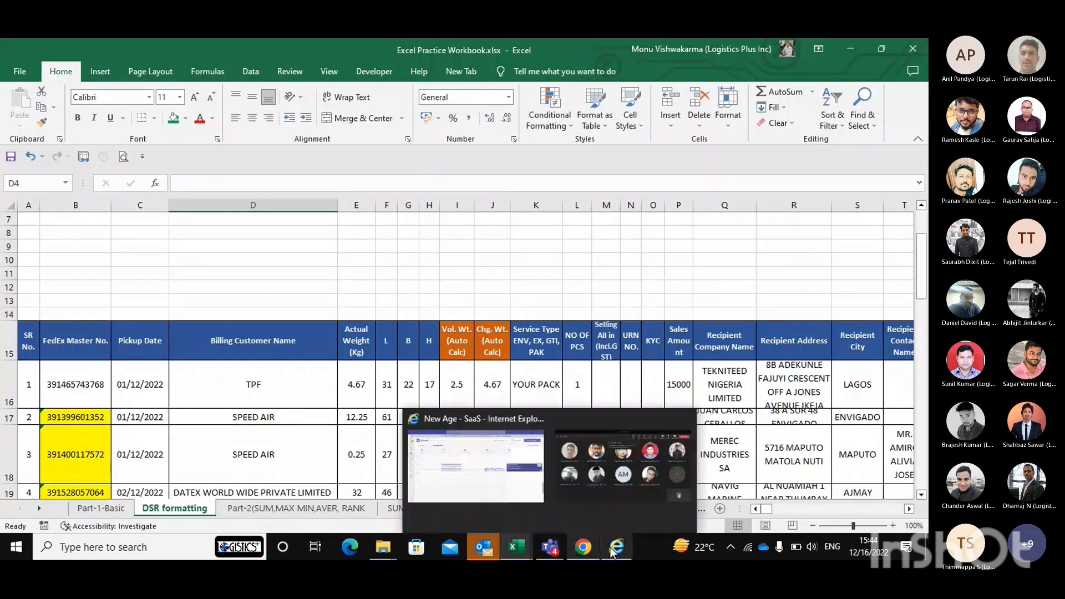
mouse_move(557, 551)
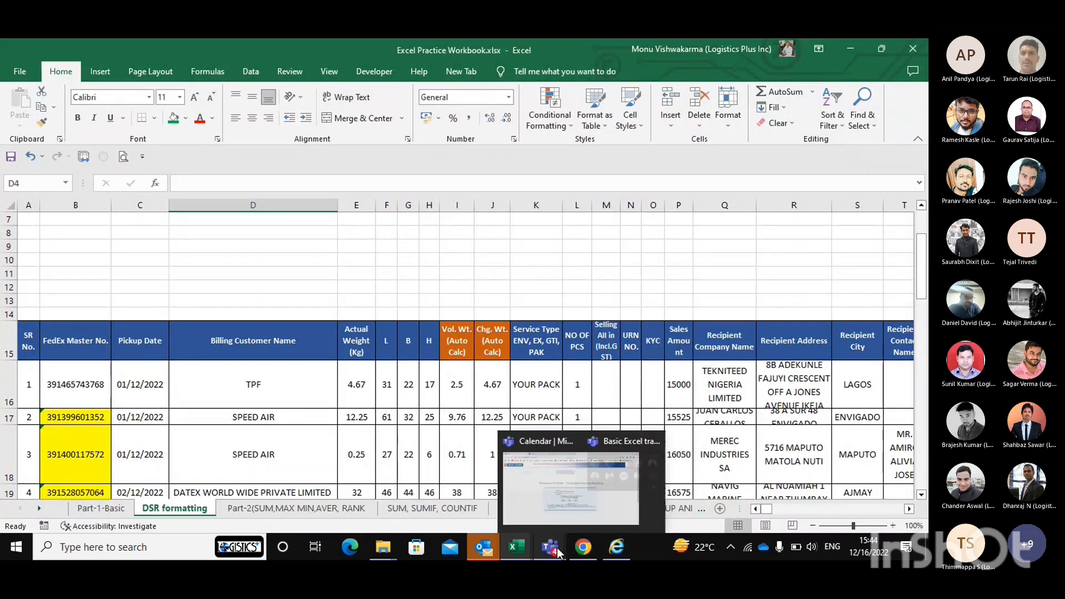
click(641, 482)
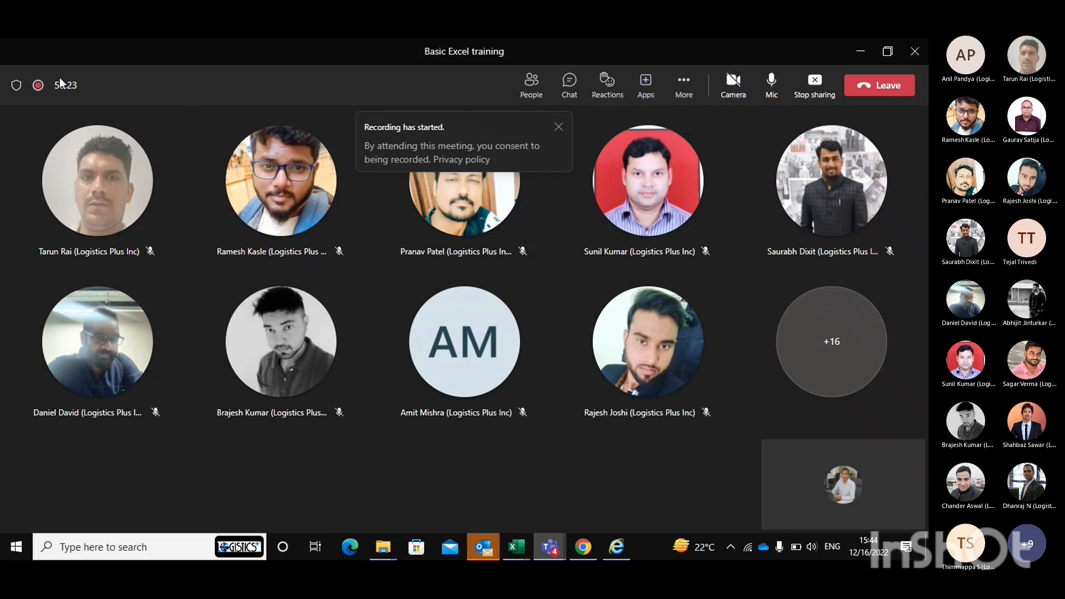
mouse_move(40, 89)
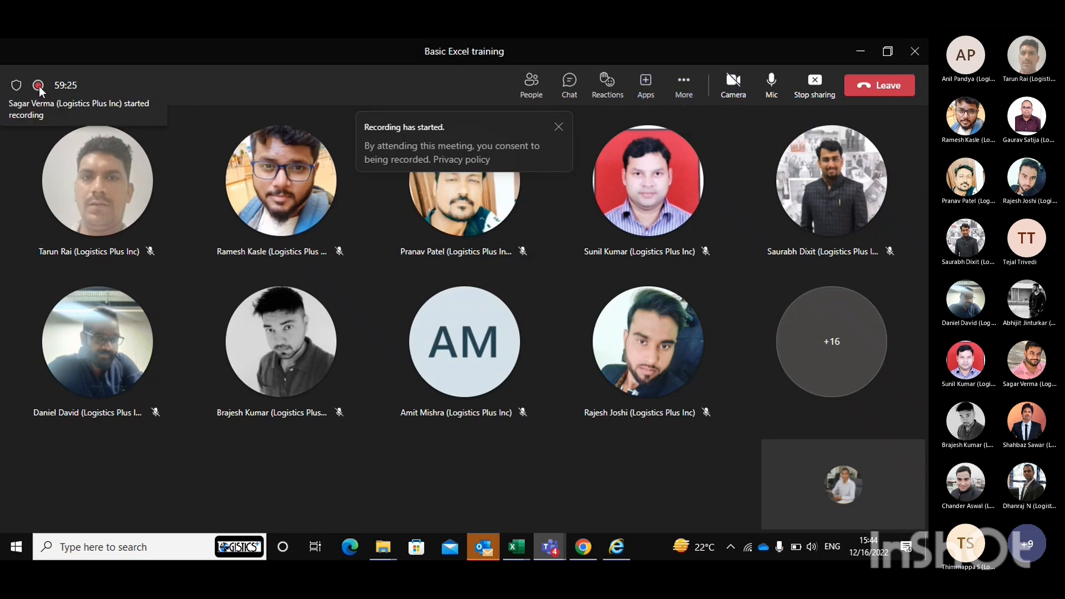
key(alt+Tab)
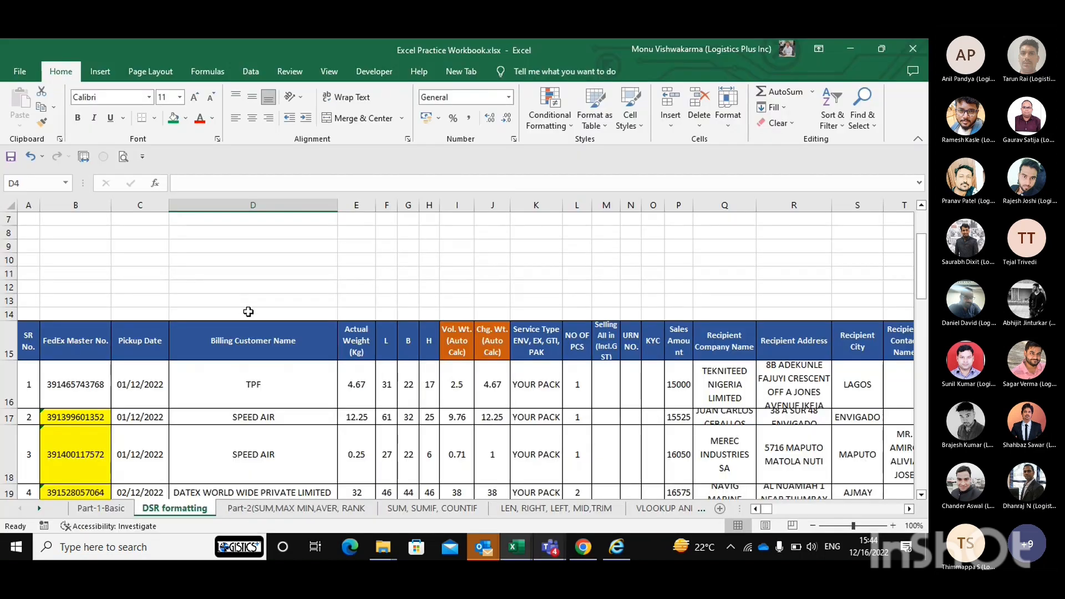
Step: Switch back to the Teams meeting and check the available audio devices in its device settings
key(alt+Tab)
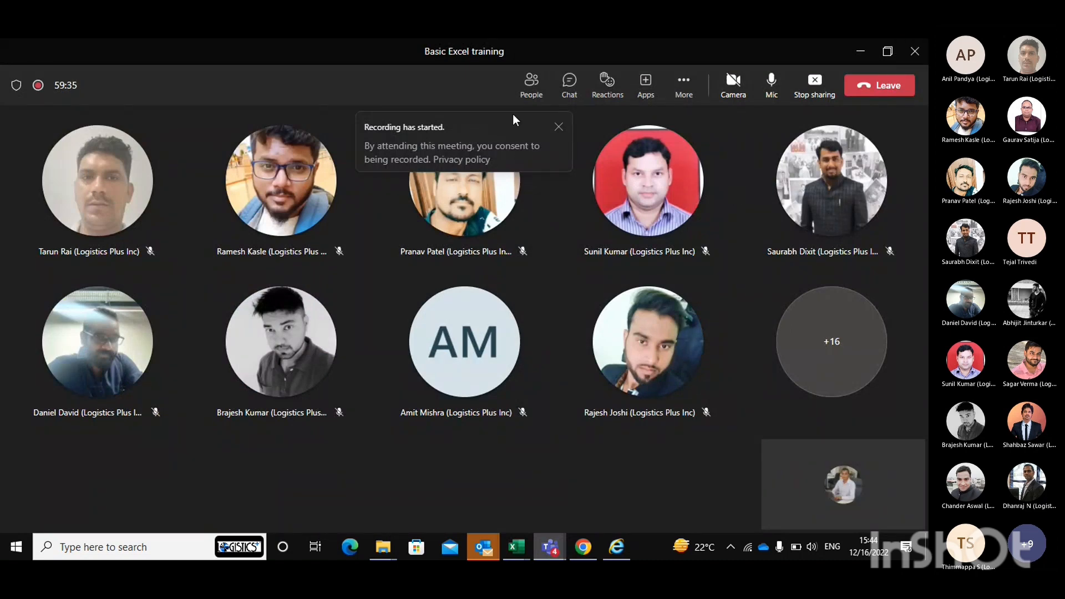
click(684, 86)
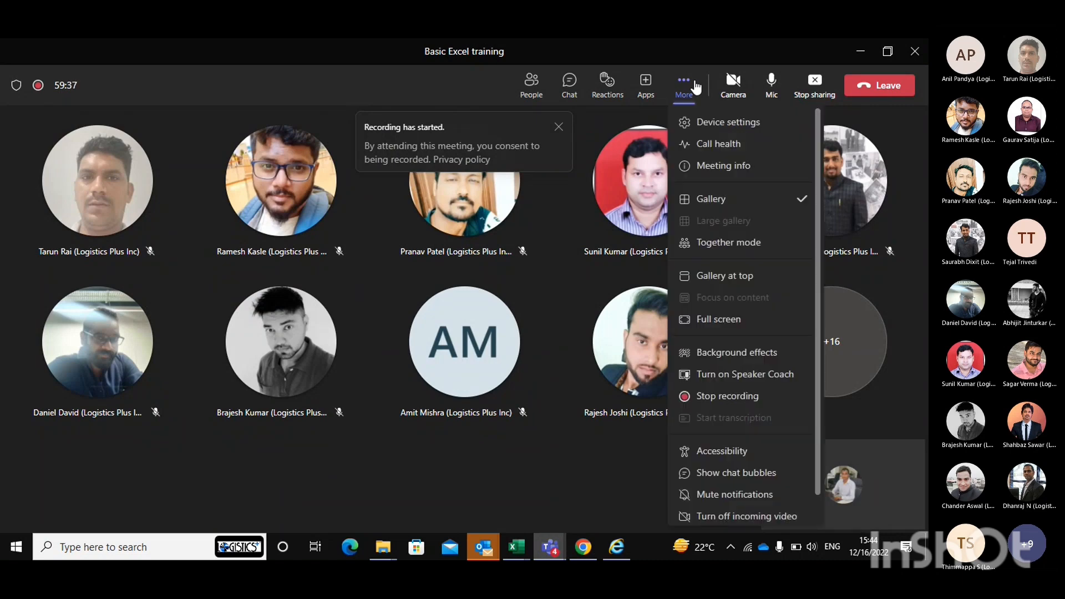
click(704, 121)
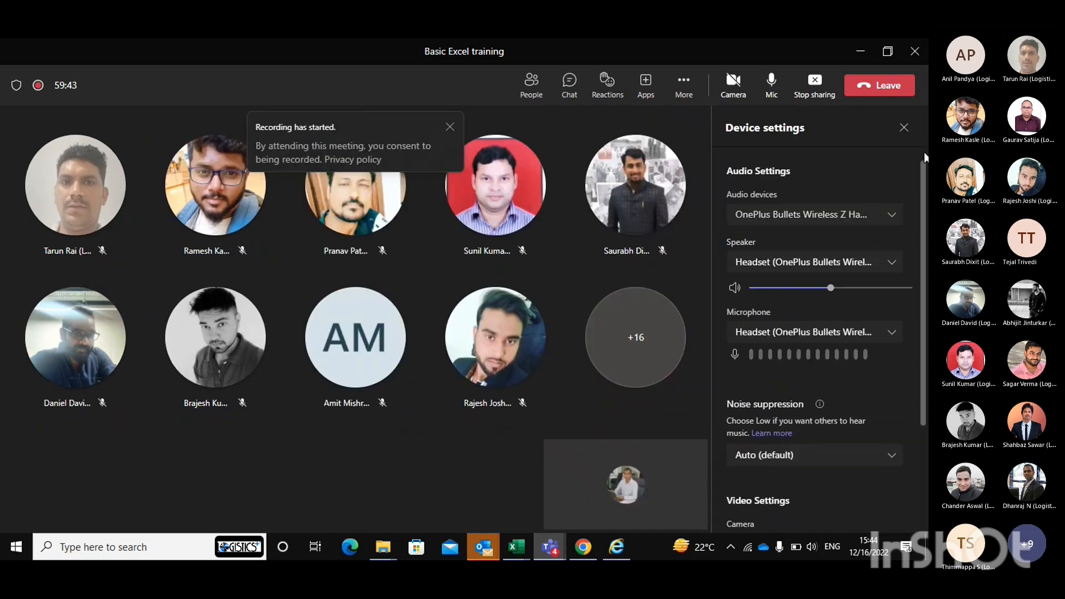
click(891, 215)
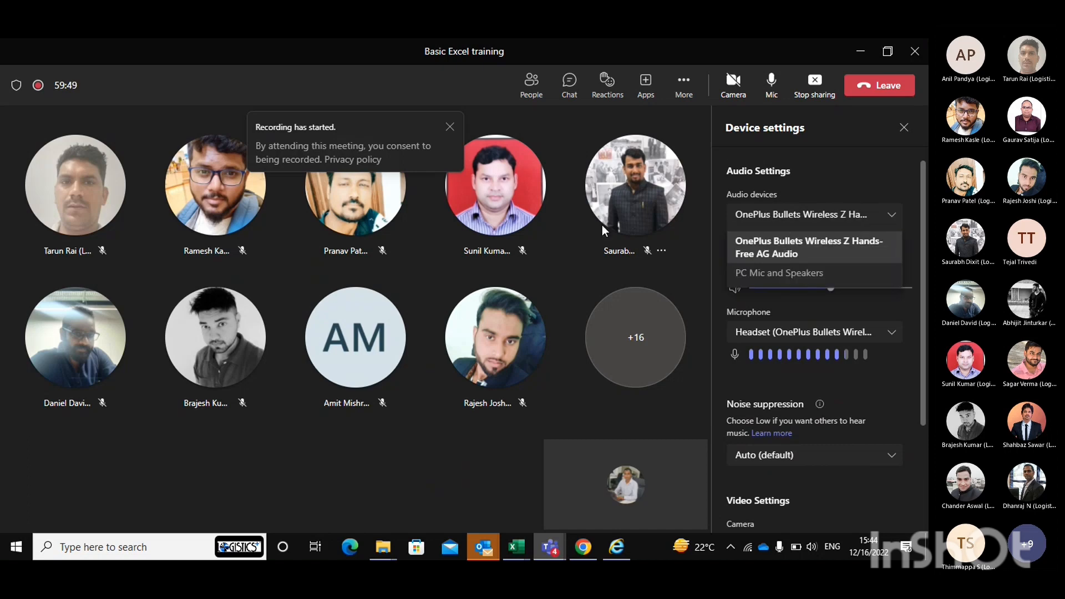
click(666, 262)
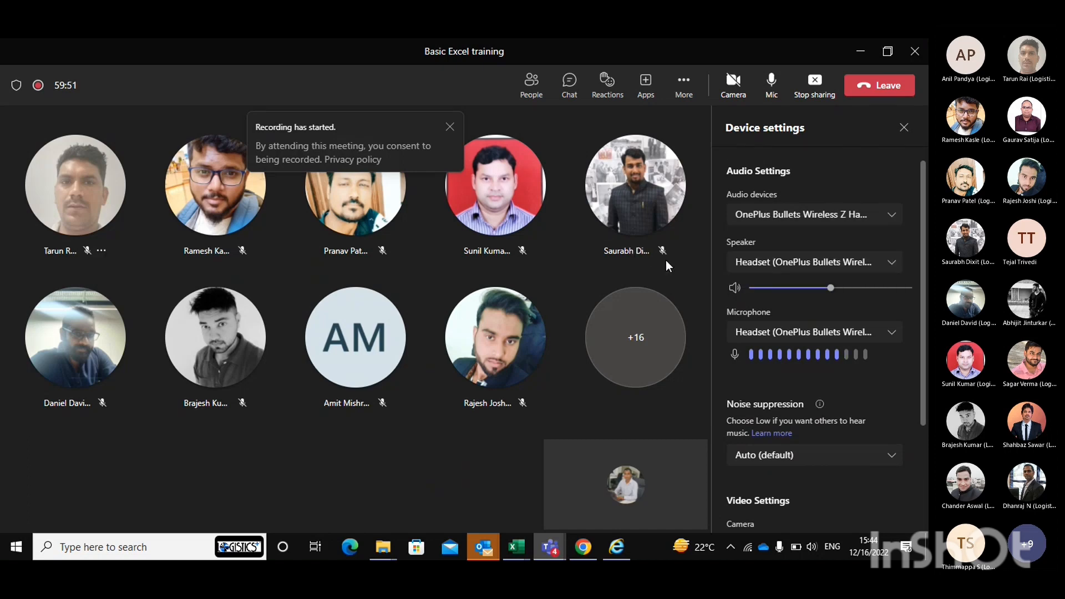
Step: Try the Sanyo-TV speaker for the meeting, set the speaker back to the OnePlus Bullets Wireless Z headset, and return to Excel
click(889, 265)
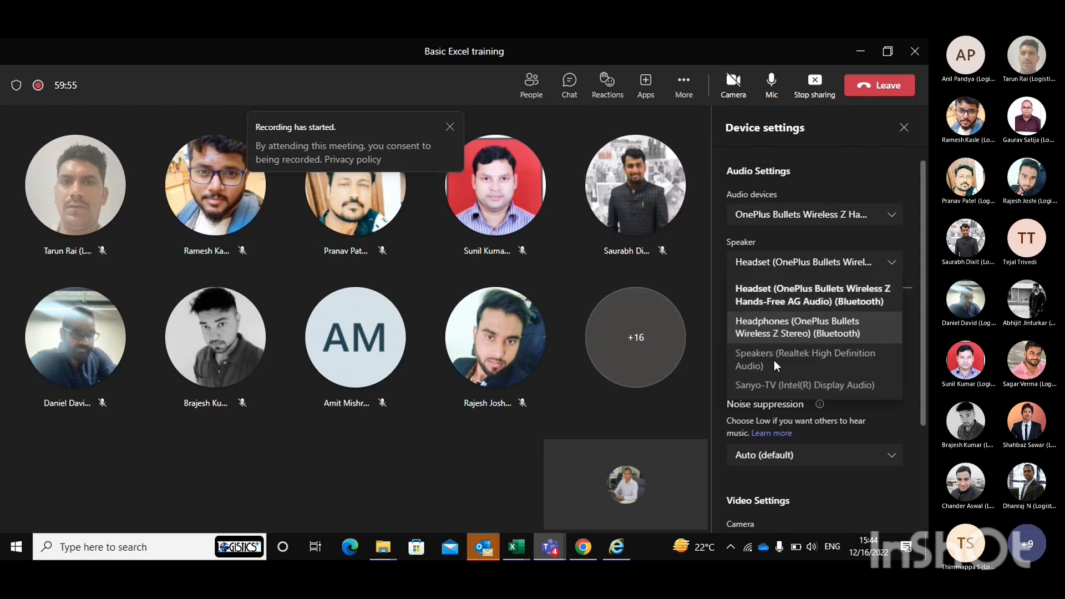
click(768, 391)
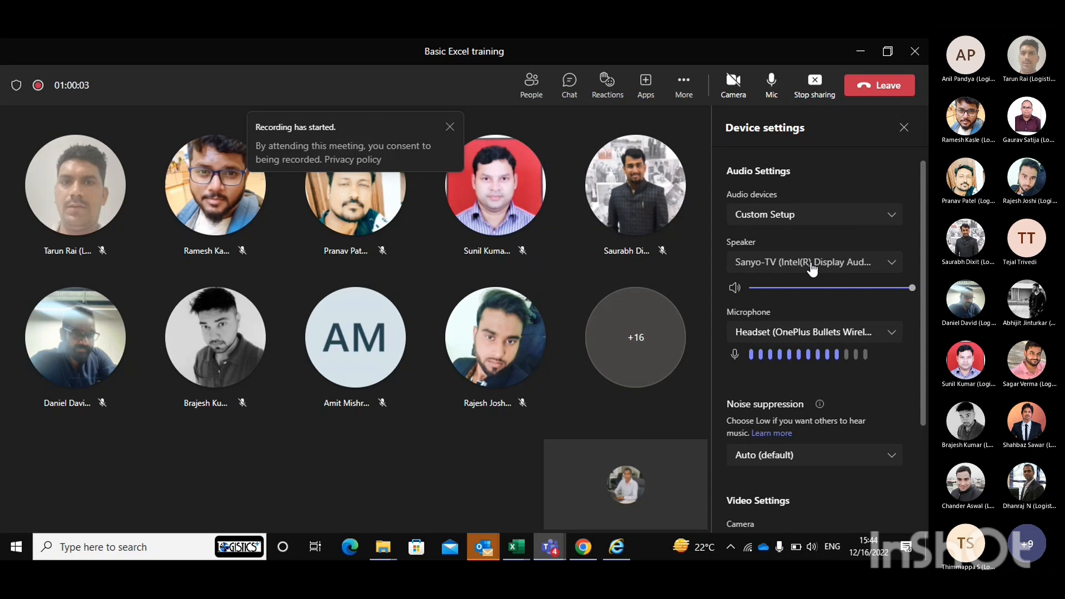
click(810, 266)
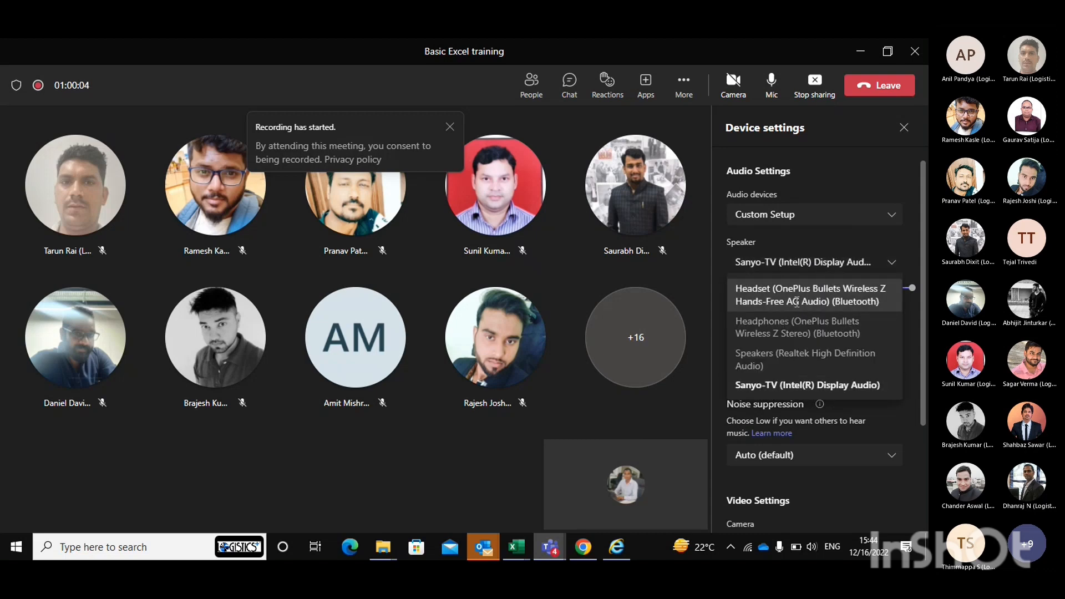
click(796, 302)
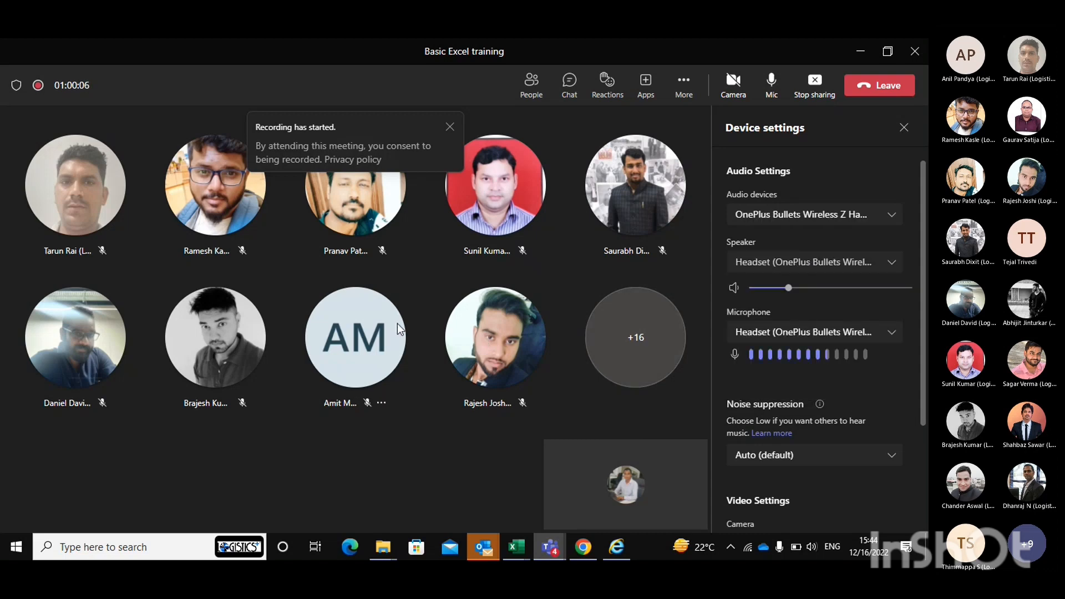
key(alt+Tab)
scroll(397, 323, up, 2)
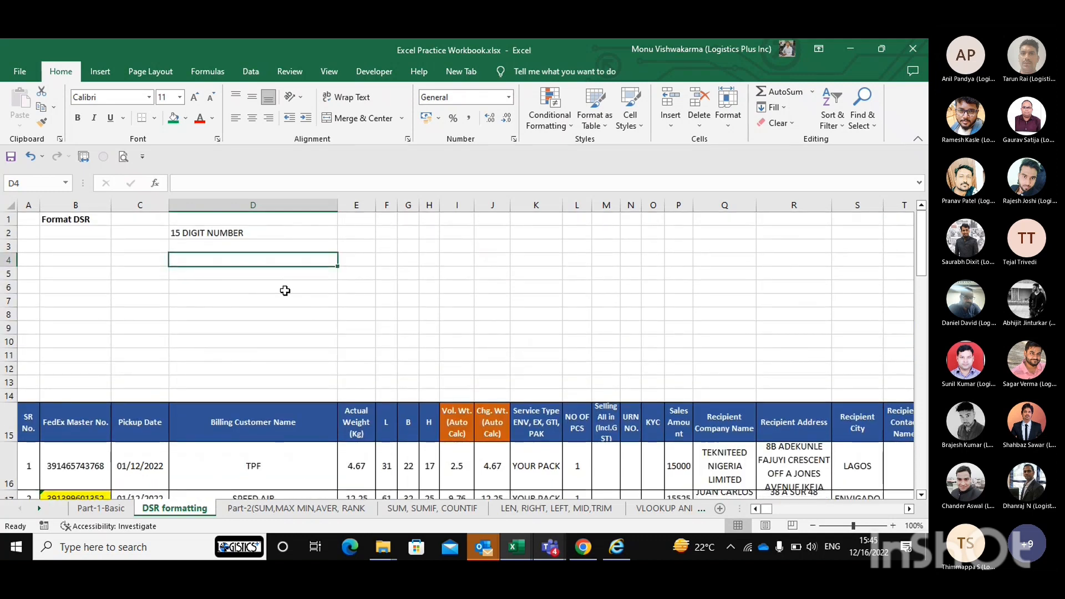
Step: Switch to the Teams meeting, read the recent messages in the meeting chat, and return to the Excel workbook
key(alt+Tab)
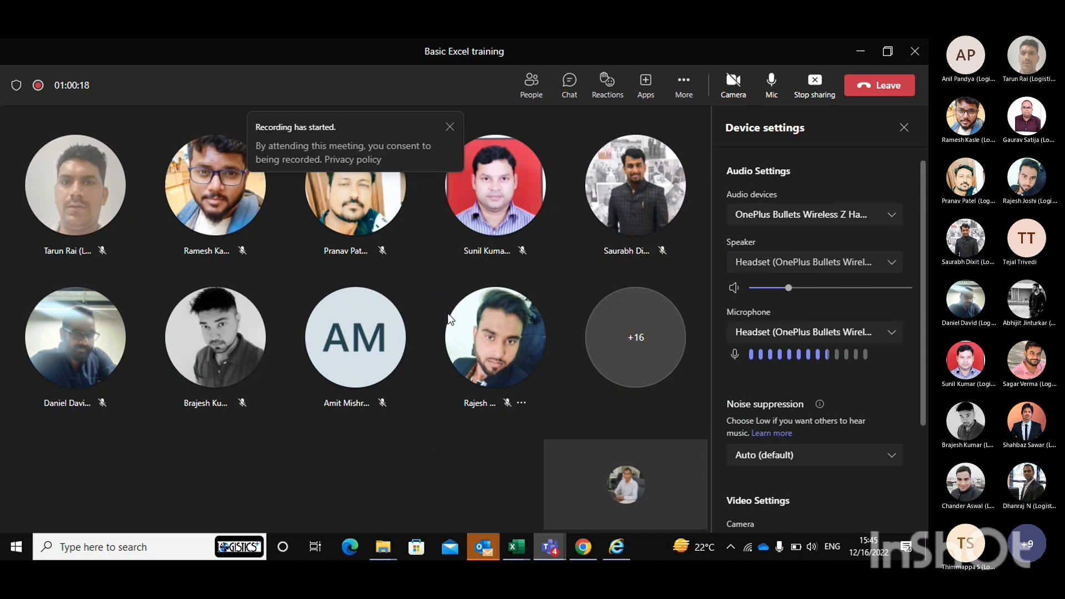
click(569, 83)
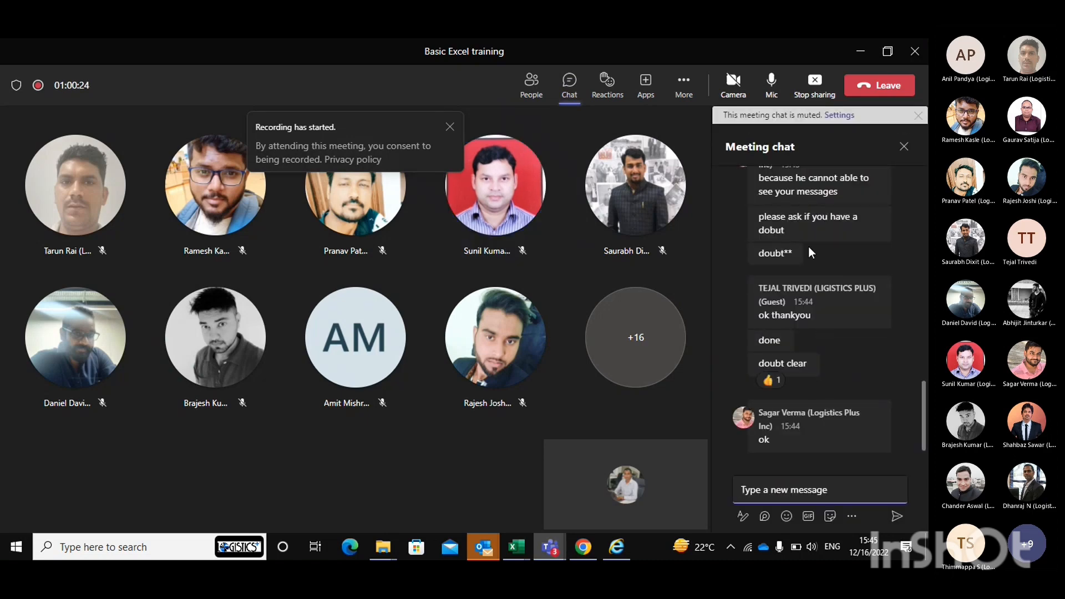
scroll(803, 267, up, 4)
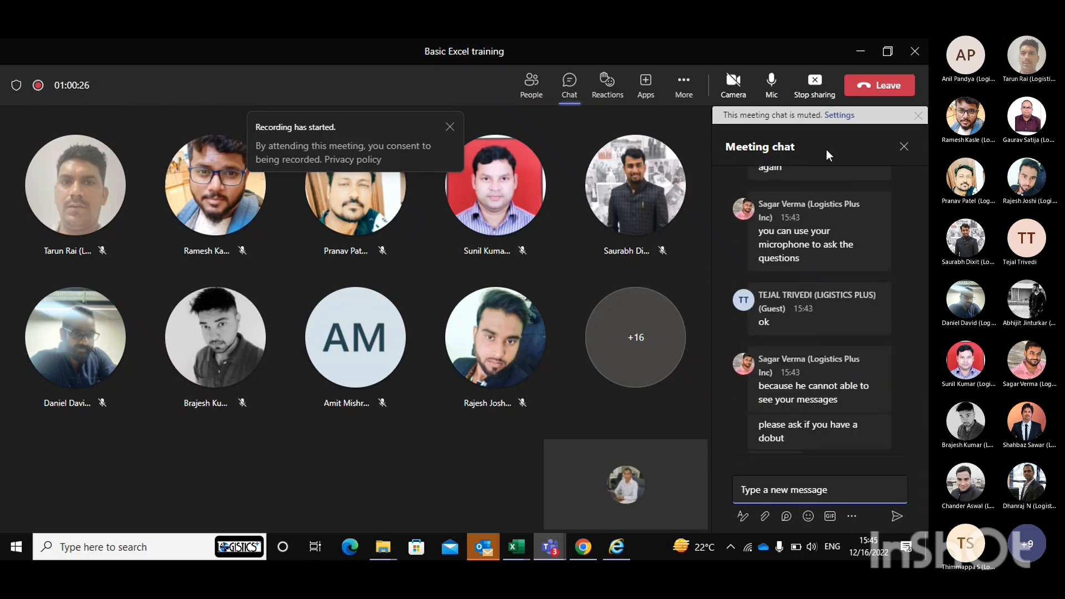
click(903, 149)
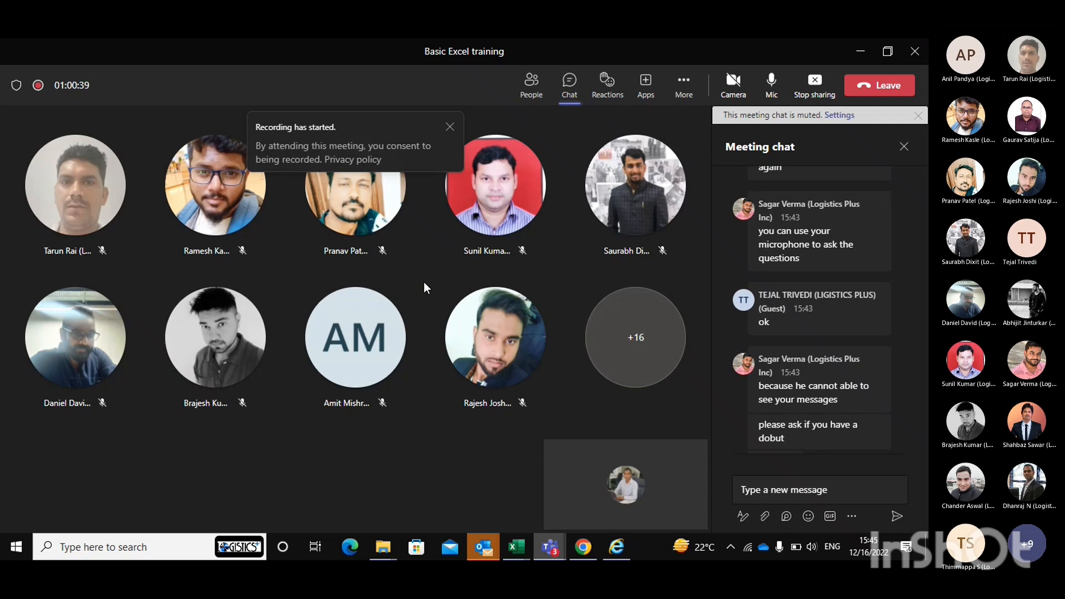
key(alt+Tab)
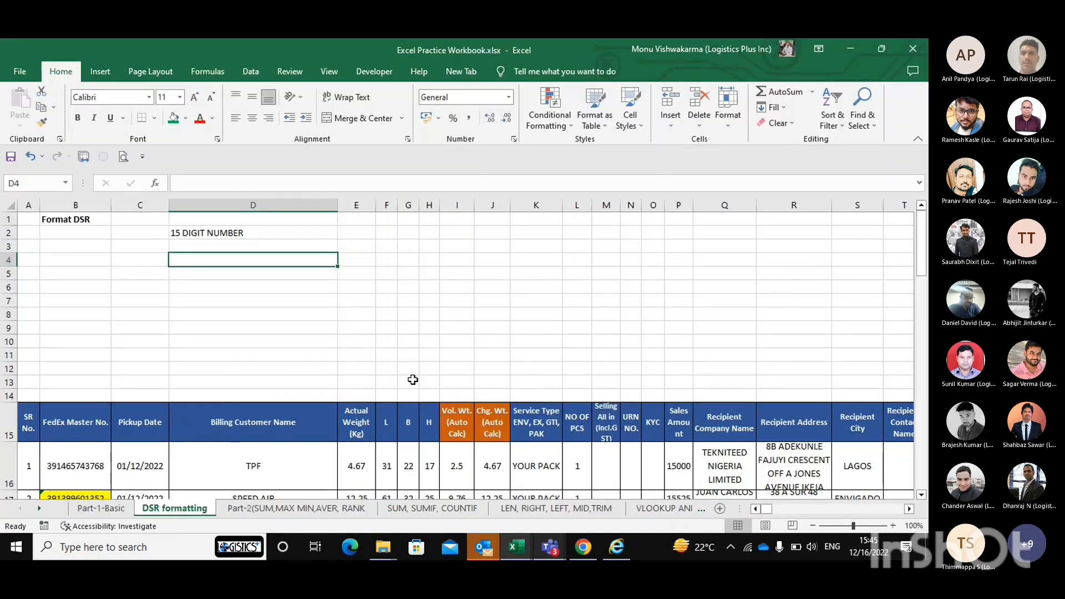
key(Left)
key(Left)
key(Up)
key(Up)
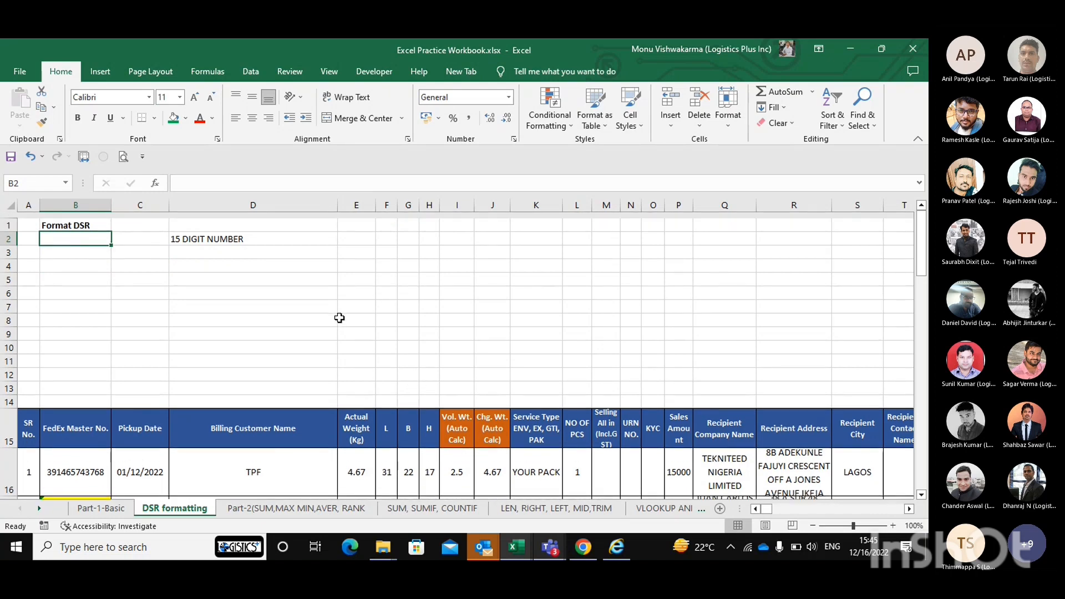
scroll(254, 292, down, 2)
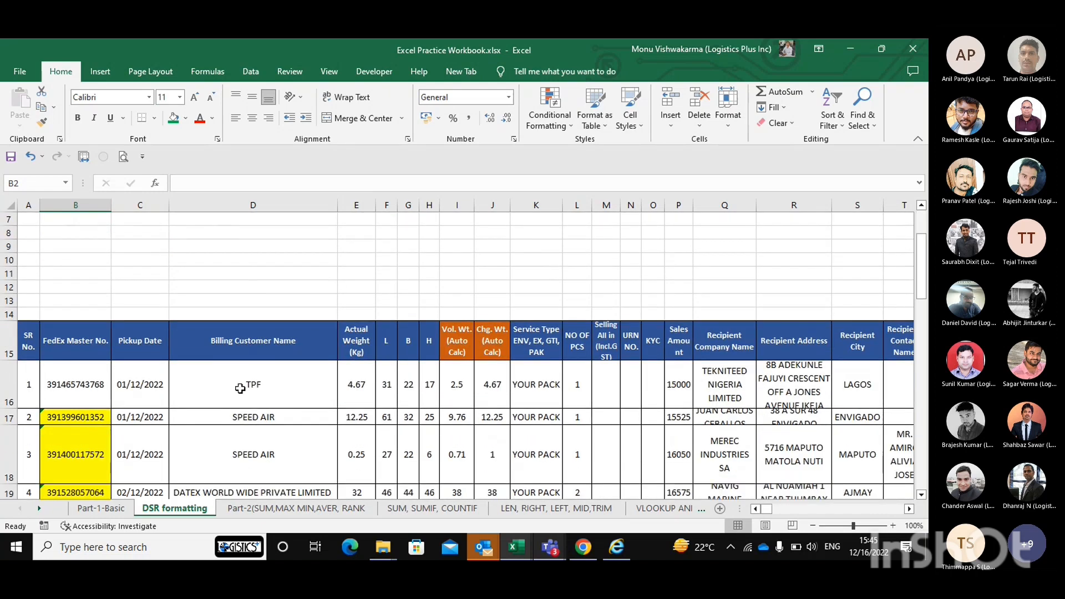
scroll(240, 387, up, 1)
click(240, 235)
scroll(239, 236, up, 1)
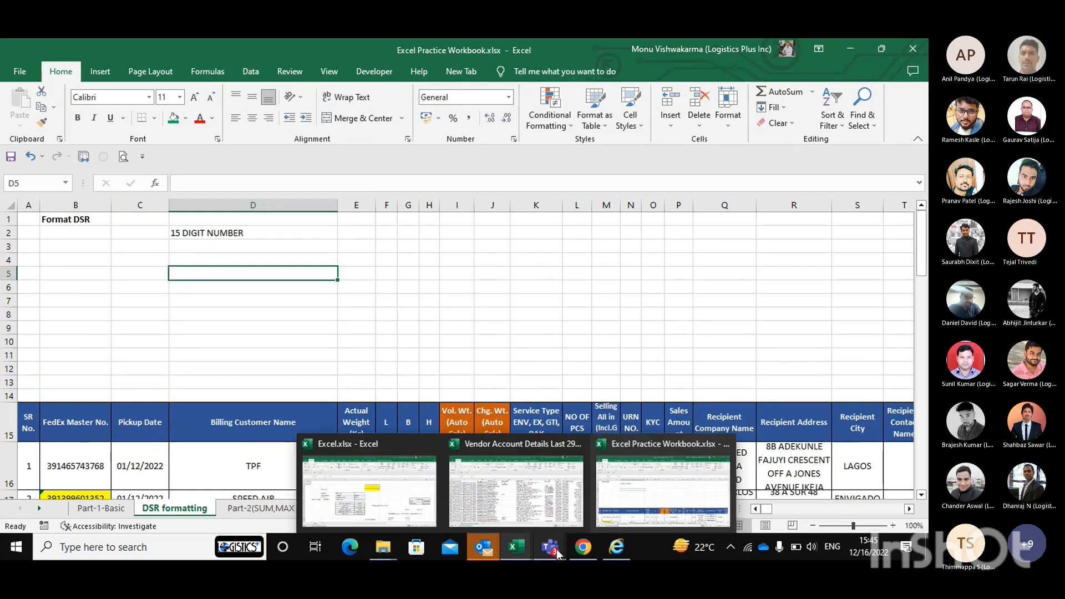
Step: Check the Basic Excel training meeting window in Teams again, and switch back to the Excel workbook
mouse_move(552, 548)
click(618, 457)
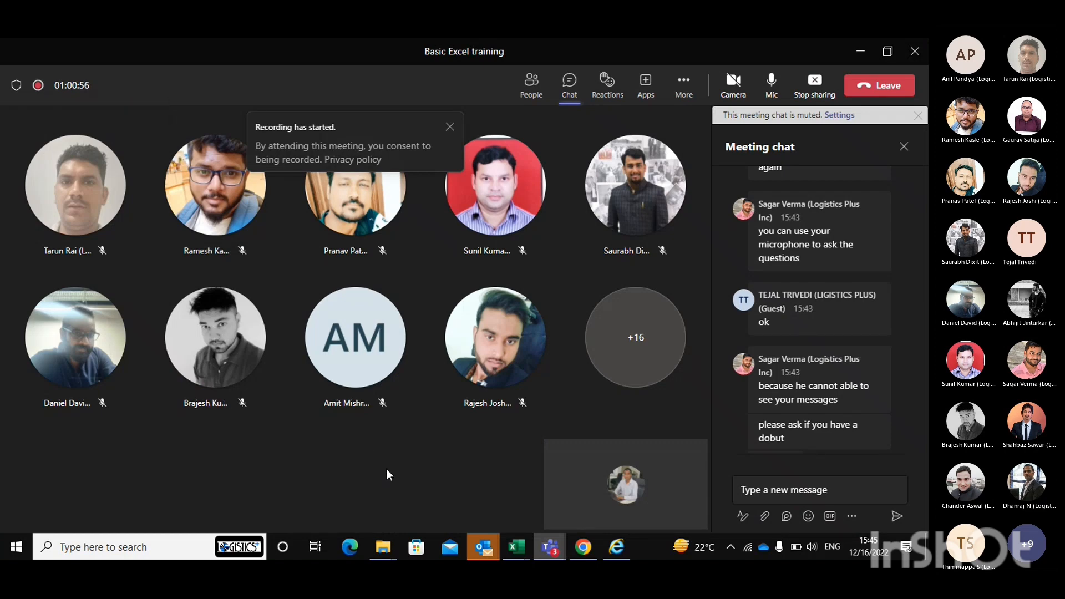
key(alt+Tab)
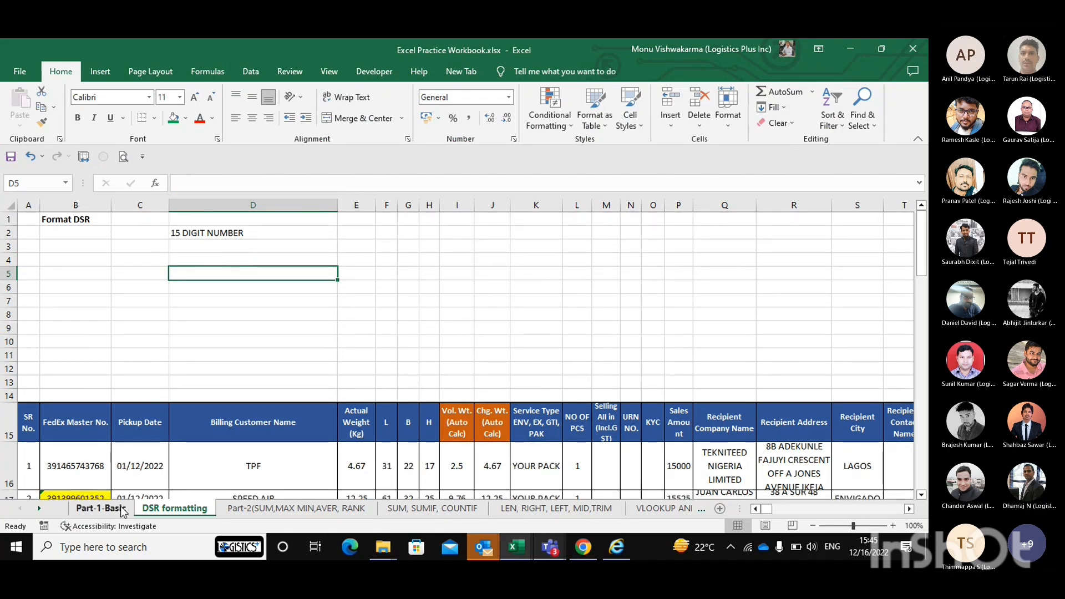
Step: Review the Part-1-Basic sheet from the cell, range, row and column notes down to the formula examples
click(100, 508)
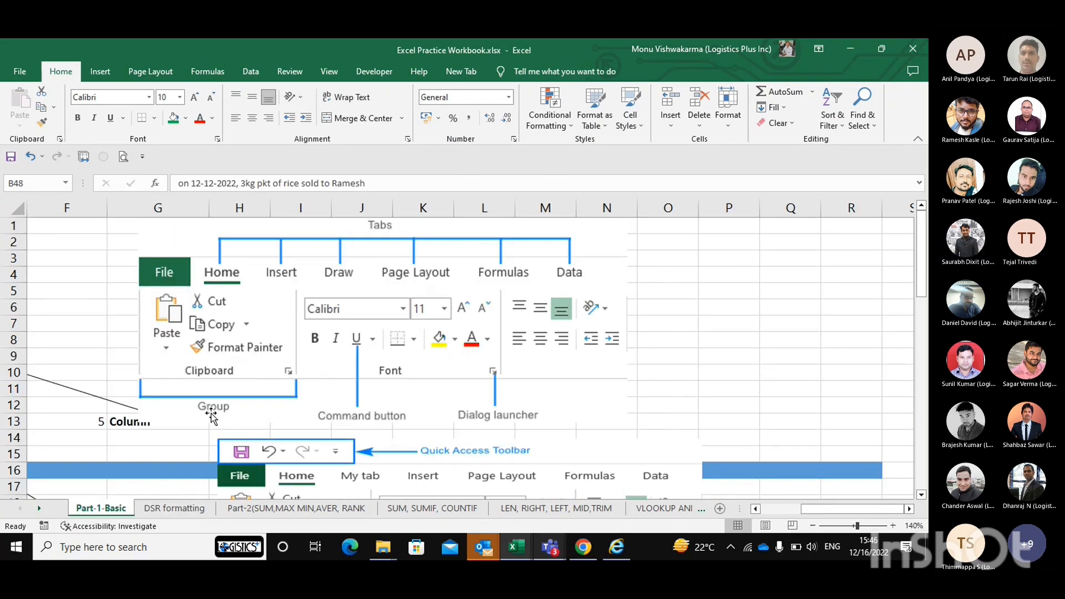
key(alt+Tab)
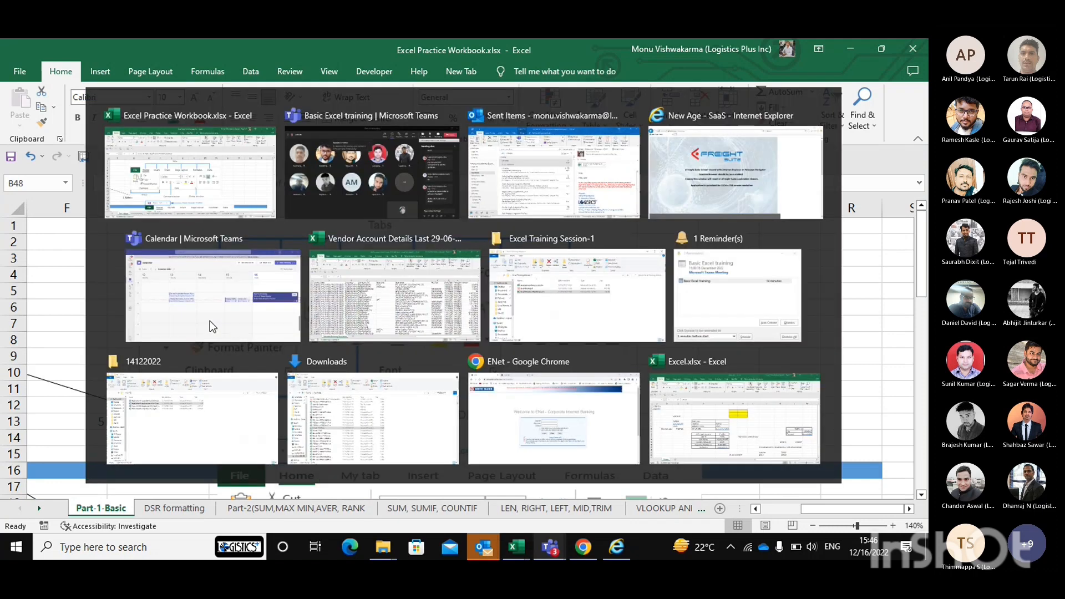
key(alt+Tab)
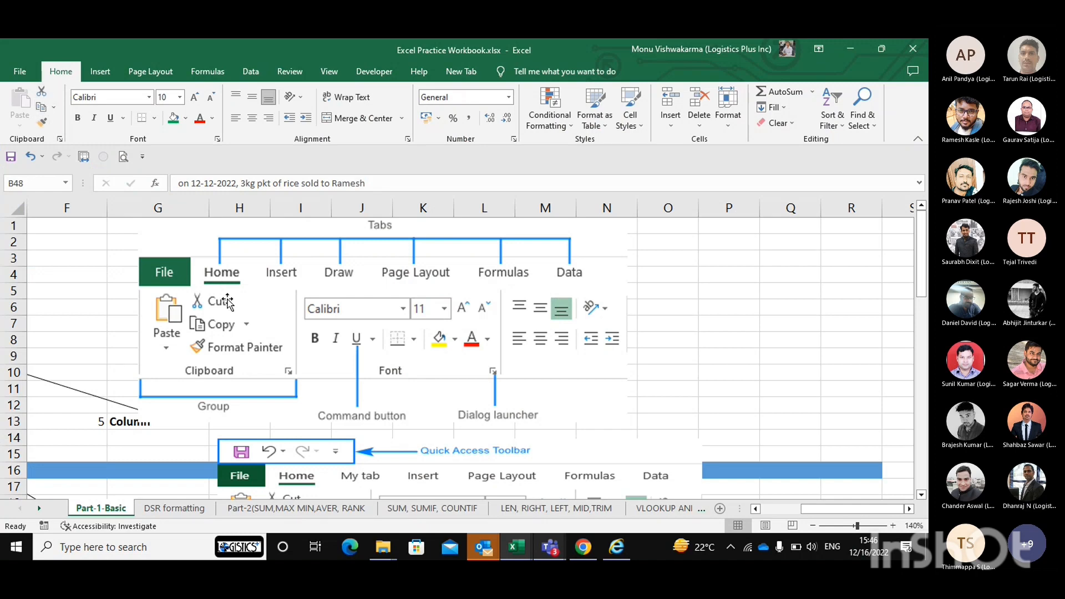
scroll(323, 308, left, 5)
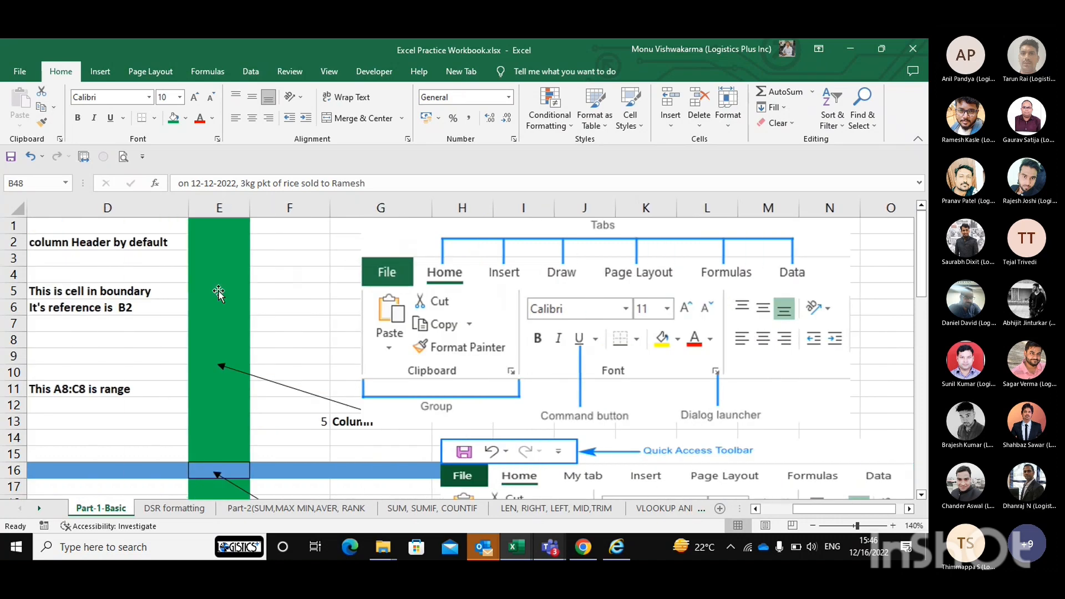
scroll(188, 279, left, 2)
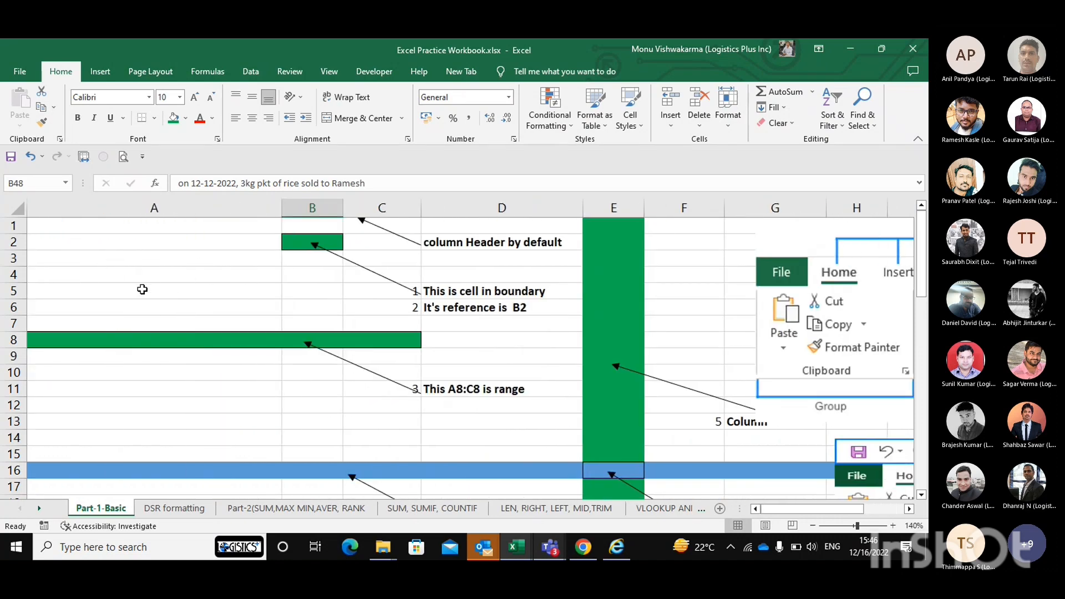
scroll(190, 277, down, 1)
scroll(190, 277, down, 5)
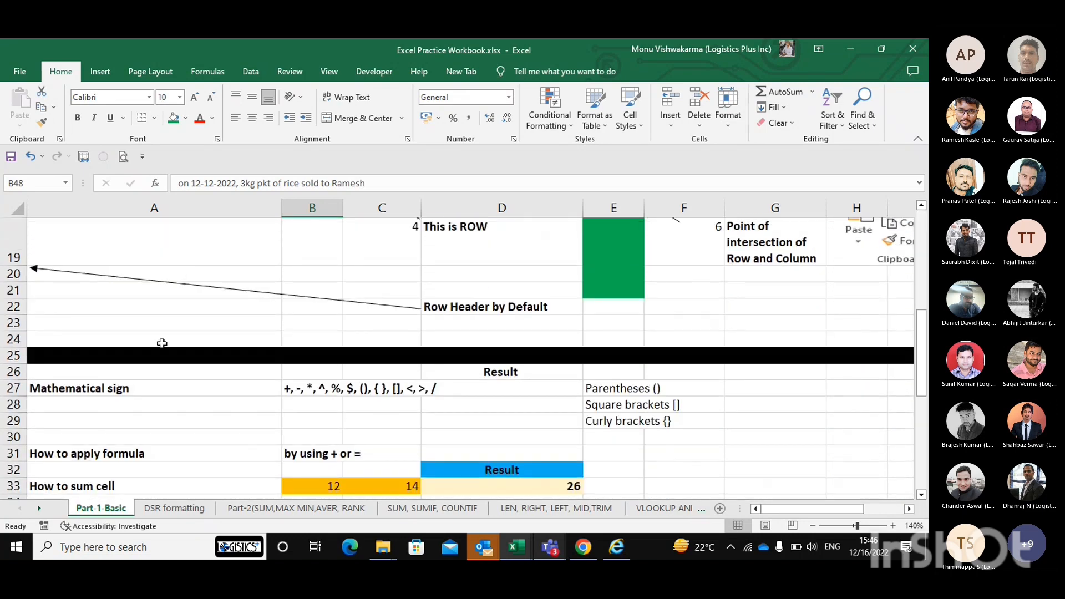
scroll(161, 343, down, 2)
scroll(162, 343, down, 1)
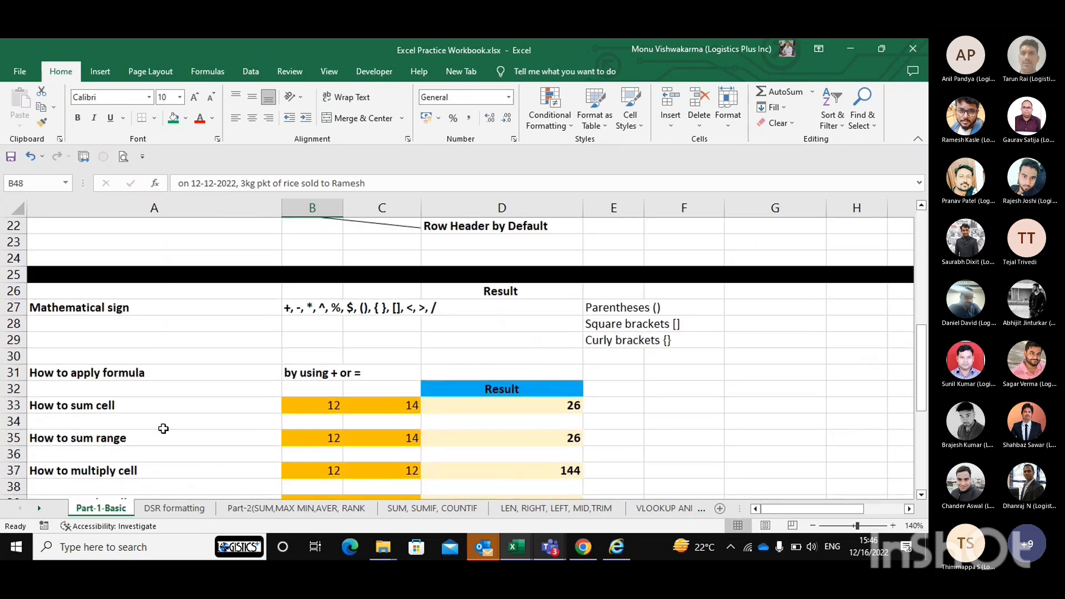
Step: Return to the DSR formatting sheet and delete rows 1 to 14 above the table's header row
click(166, 509)
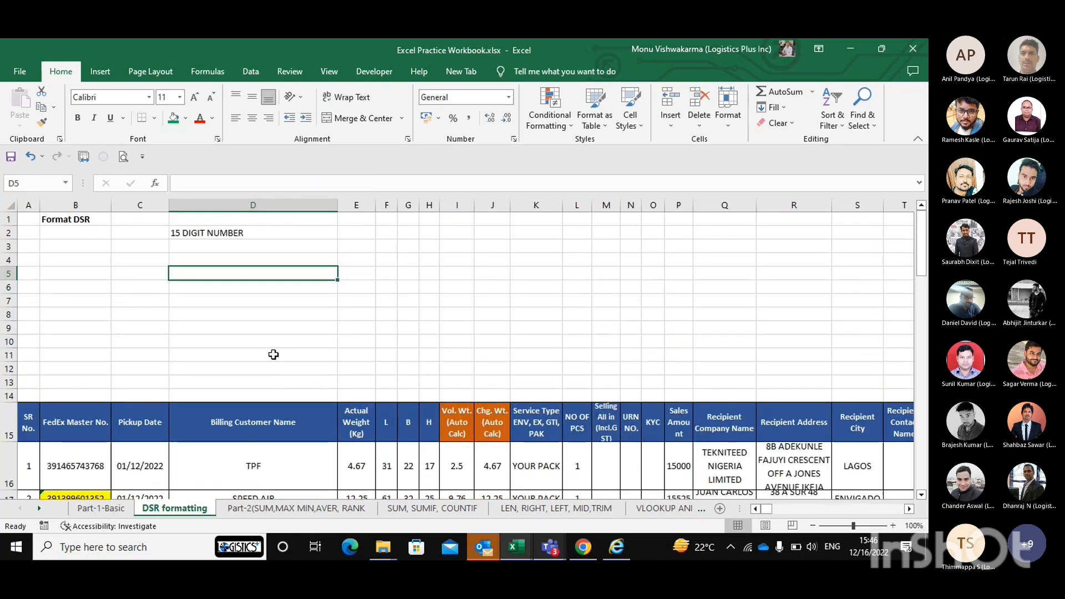
scroll(209, 326, down, 1)
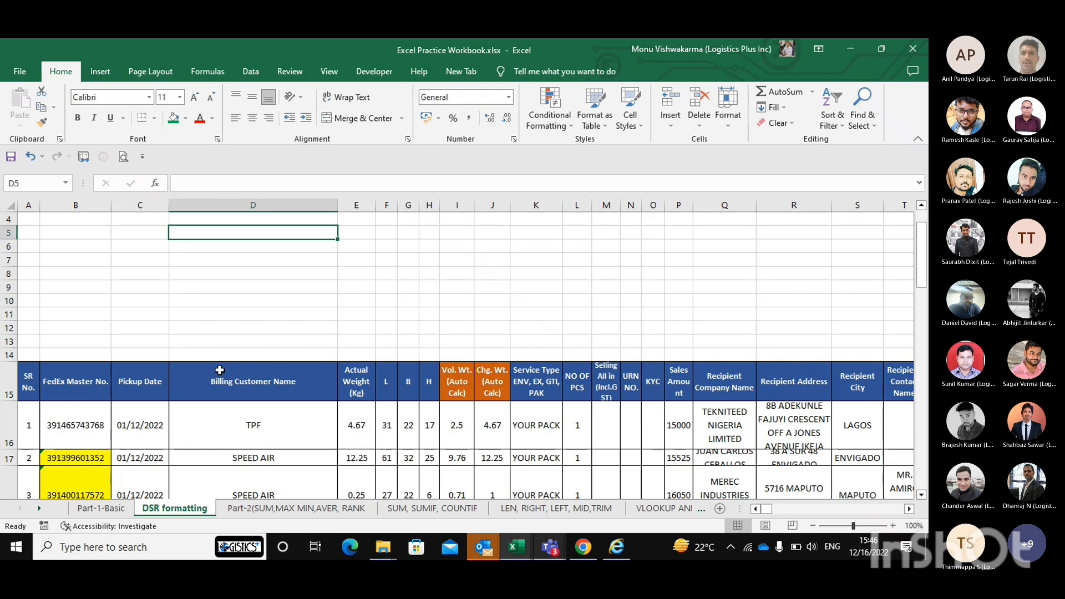
scroll(220, 370, down, 4)
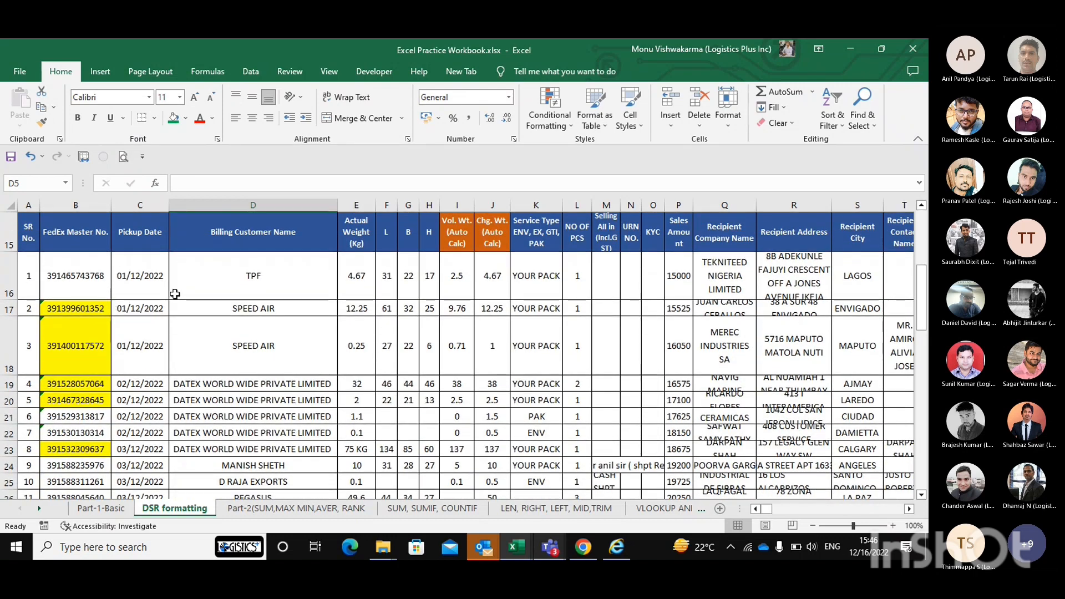
scroll(172, 283, up, 5)
click(151, 274)
key(Left)
key(ctrl+Up)
key(shift+space)
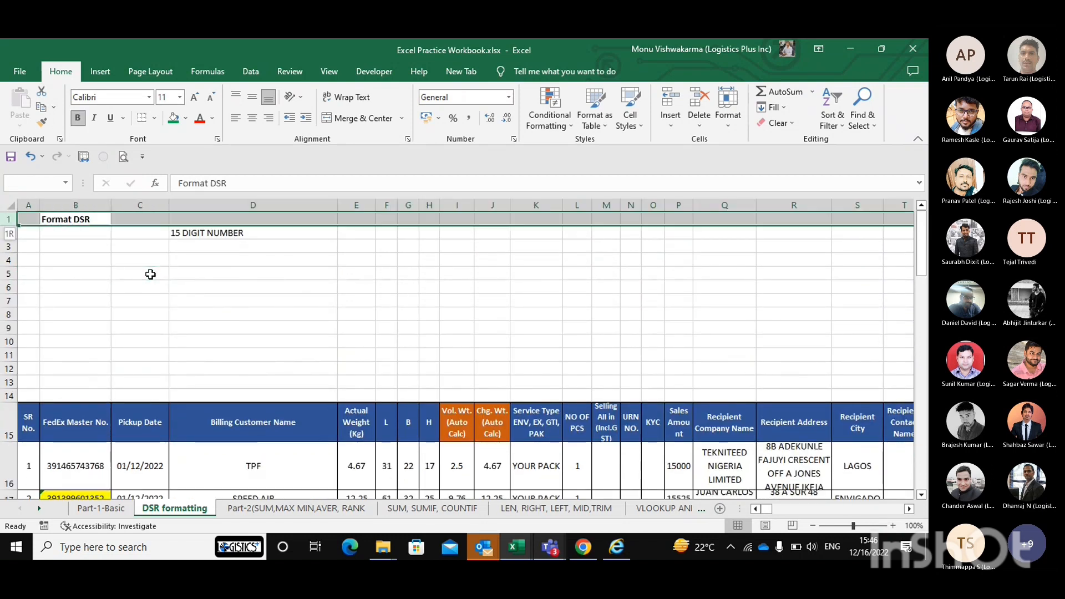
key(shift+Down)
key(shift+Down)
key(shift+Down)
key(shift+Down)
key(shift+Down)
key(shift+Down)
key(shift+Down)
key(shift+Down)
key(shift+Down)
key(shift+Down)
key(shift+Down)
key(shift+Down)
key(shift+Down)
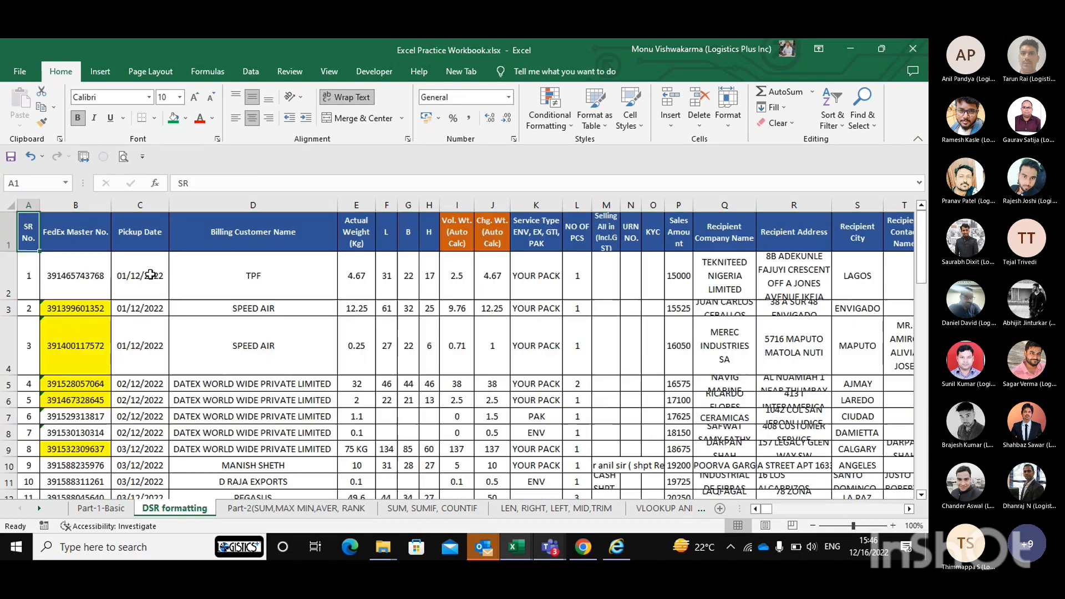
Step: Examine the DSR table's column headers and shipment records, from the FedEx master numbers across to the recipient details
key(Right)
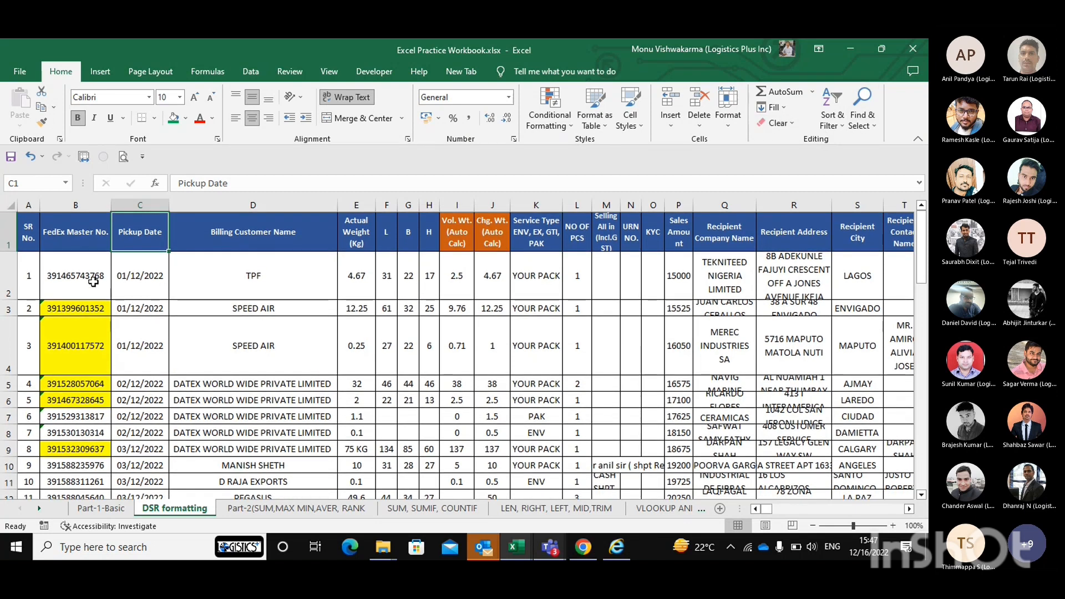
scroll(172, 322, down, 3)
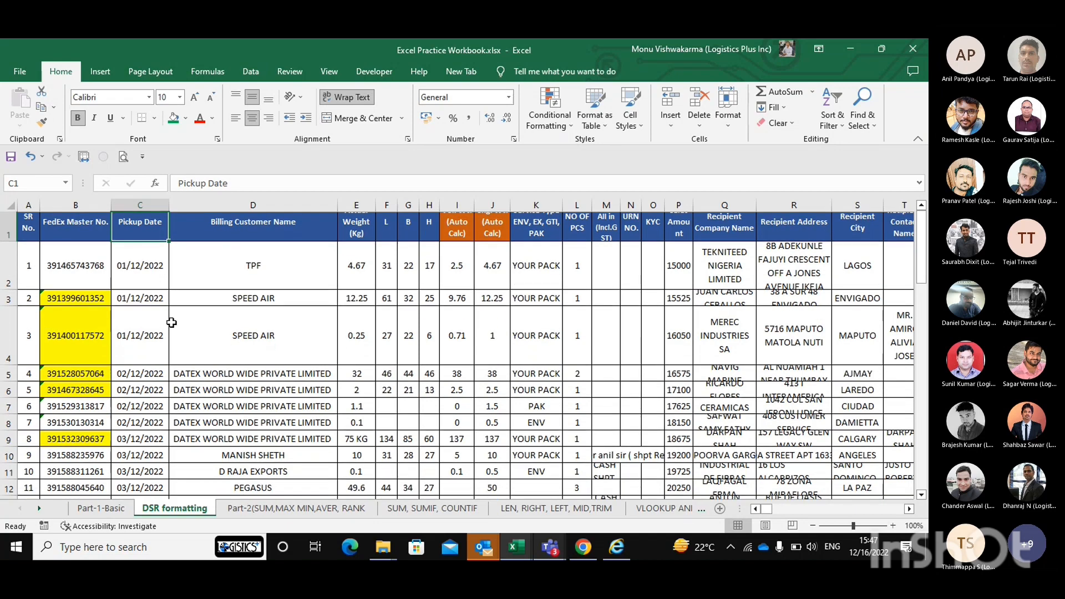
scroll(255, 291, up, 1)
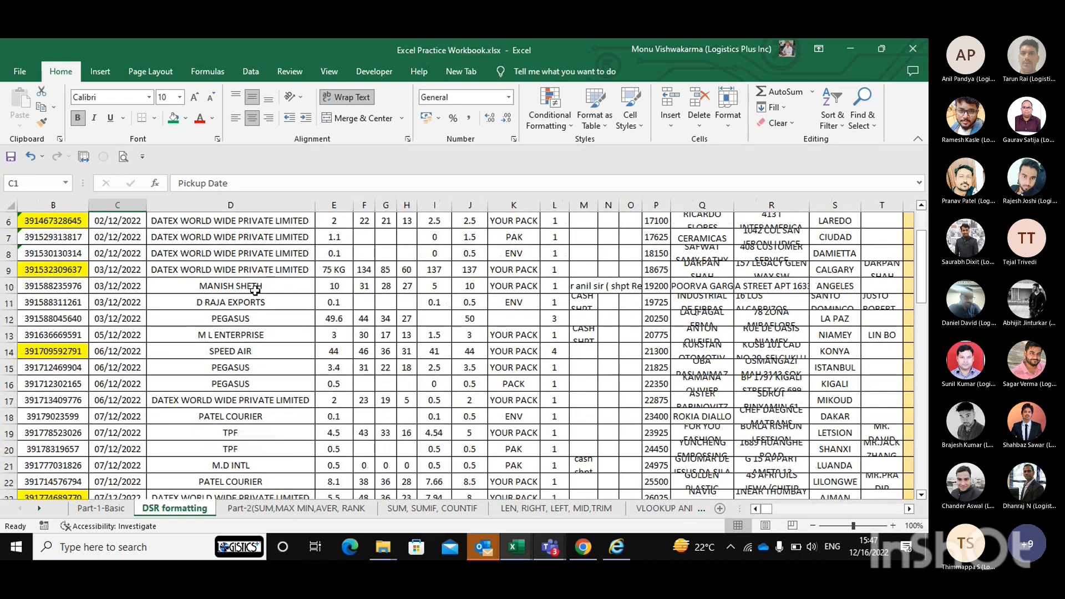
scroll(255, 291, up, 2)
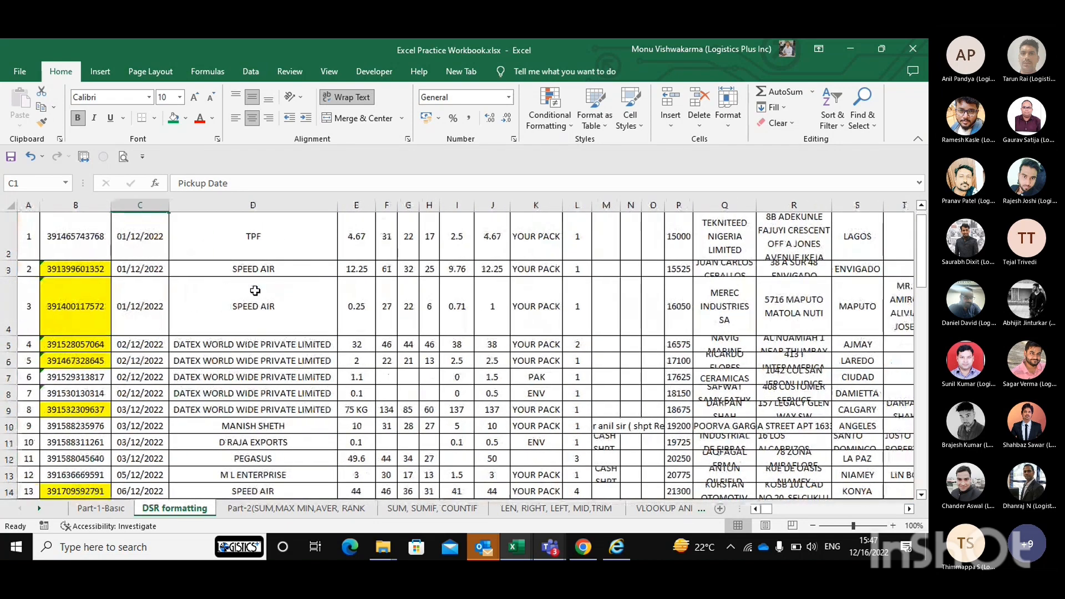
scroll(255, 291, up, 1)
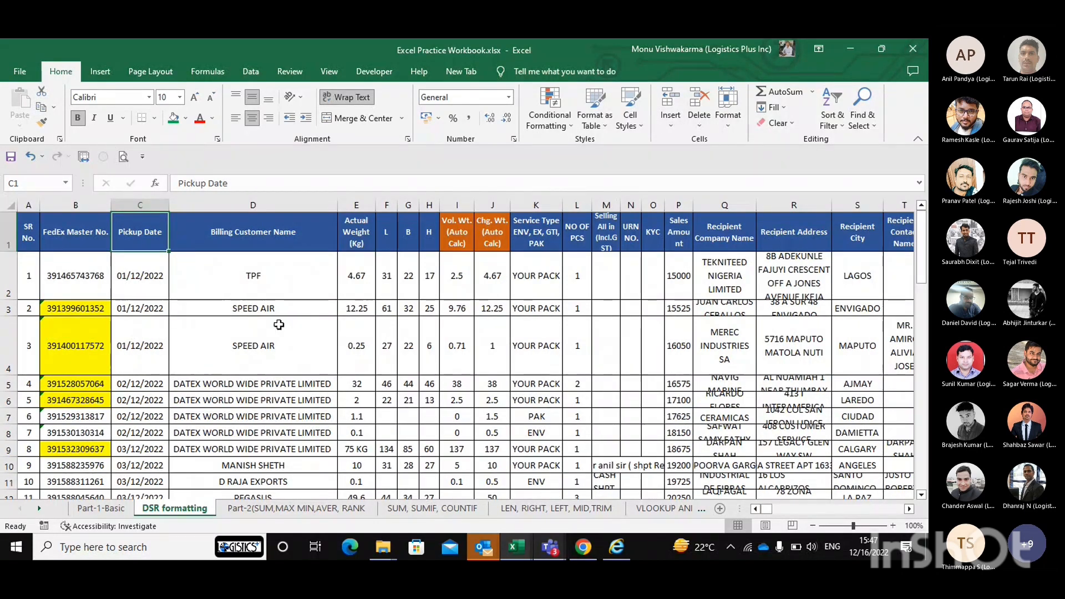
scroll(278, 324, right, 1)
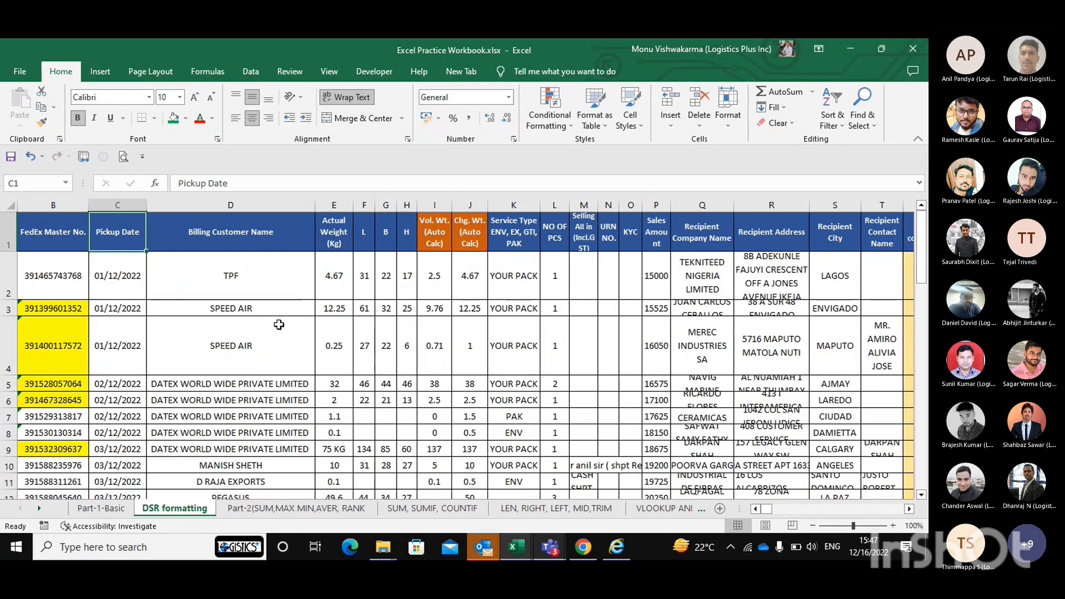
scroll(278, 324, right, 1)
scroll(400, 328, right, 1)
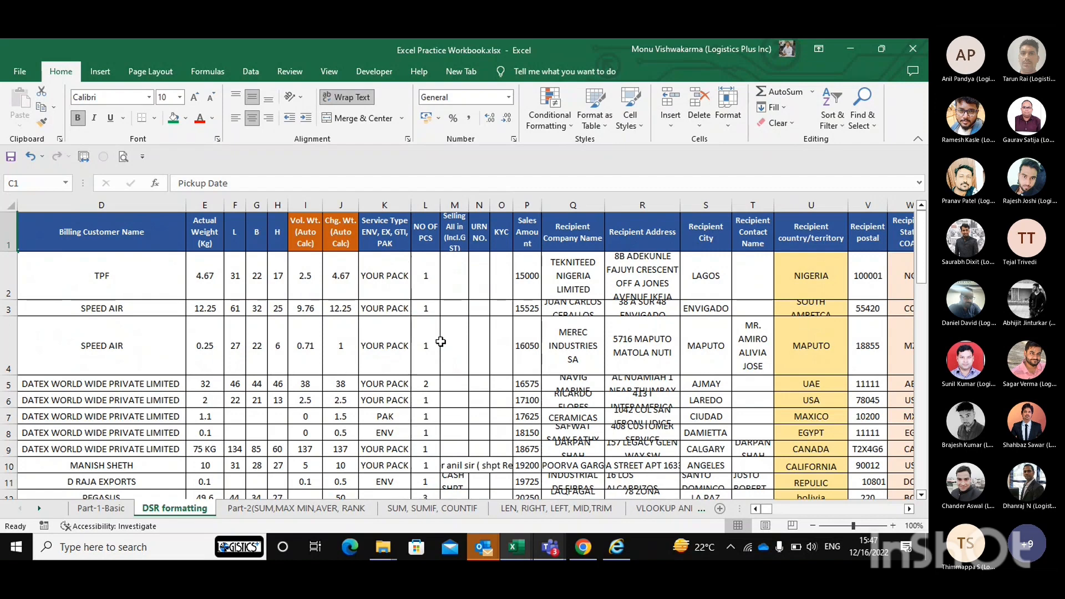
scroll(440, 342, left, 3)
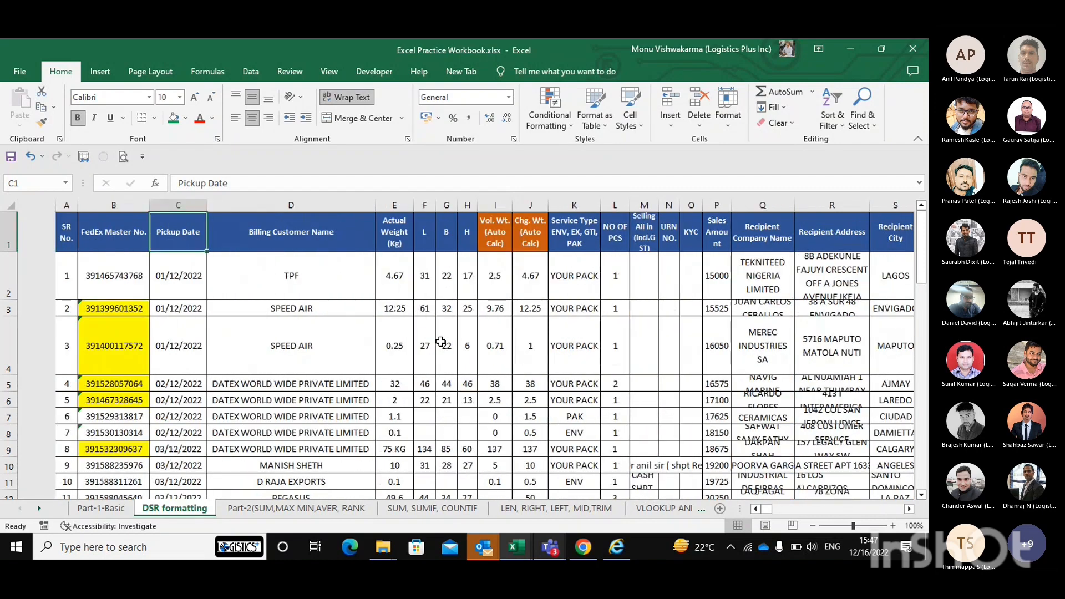
Step: Examine the FedEx Master No. column, comparing the plain entries with the yellow-highlighted ones in the first rows
click(82, 287)
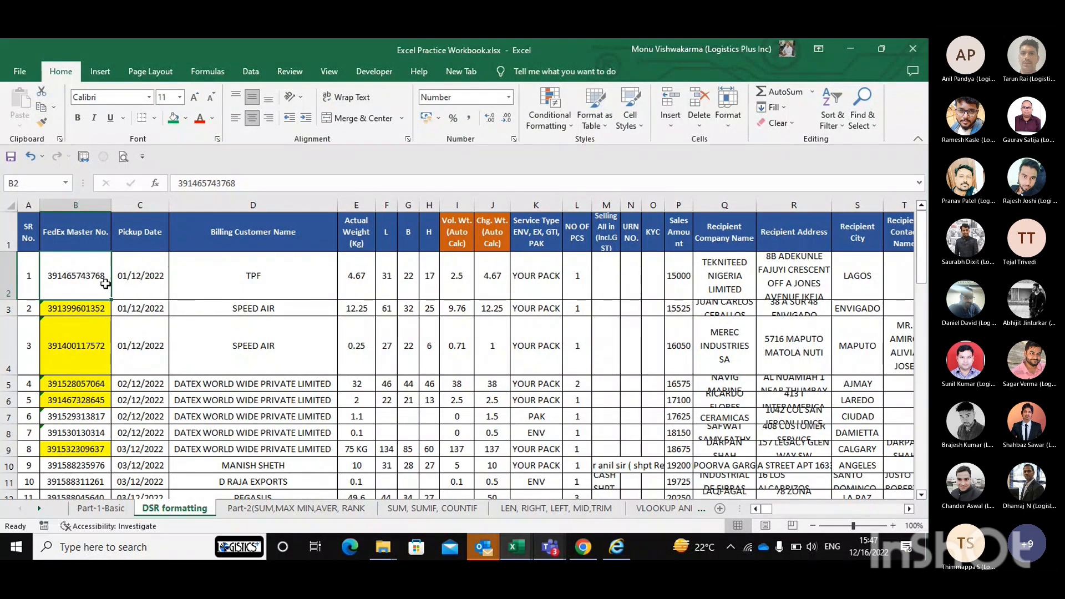
scroll(88, 373, down, 1)
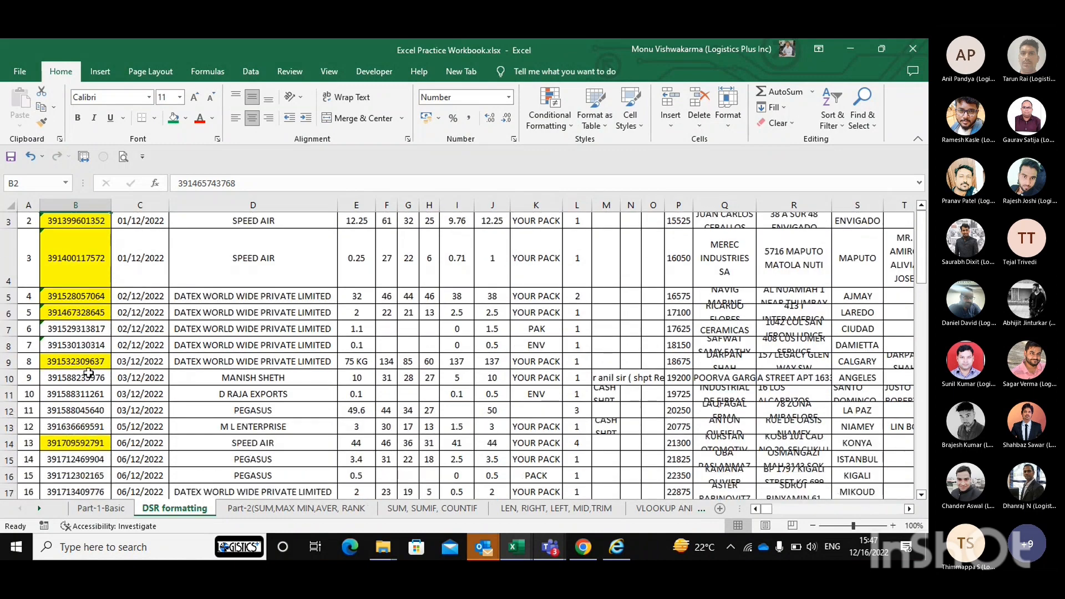
scroll(117, 365, down, 1)
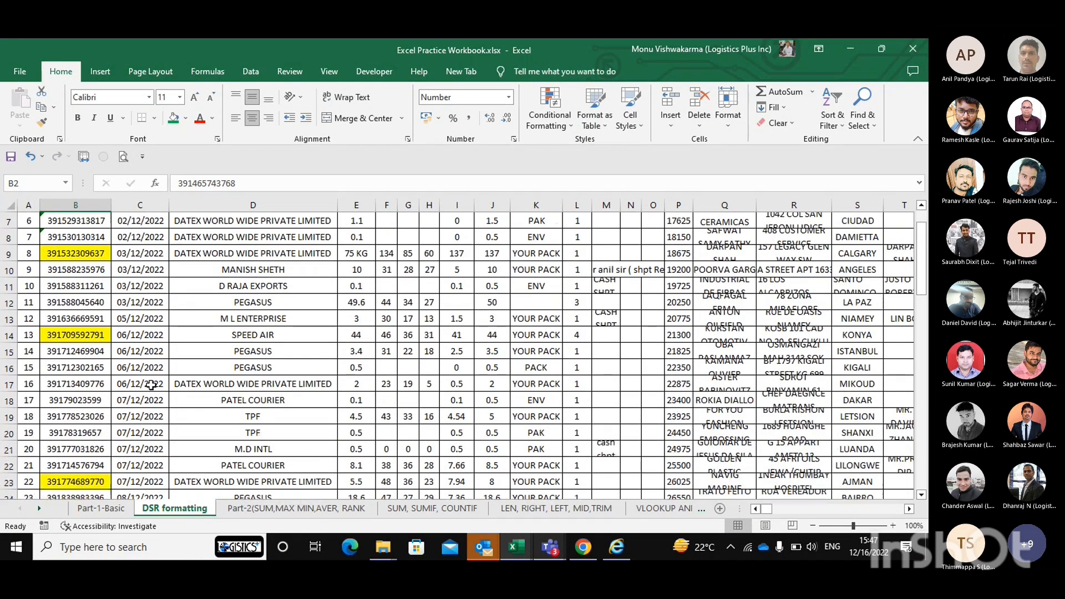
scroll(103, 299, up, 2)
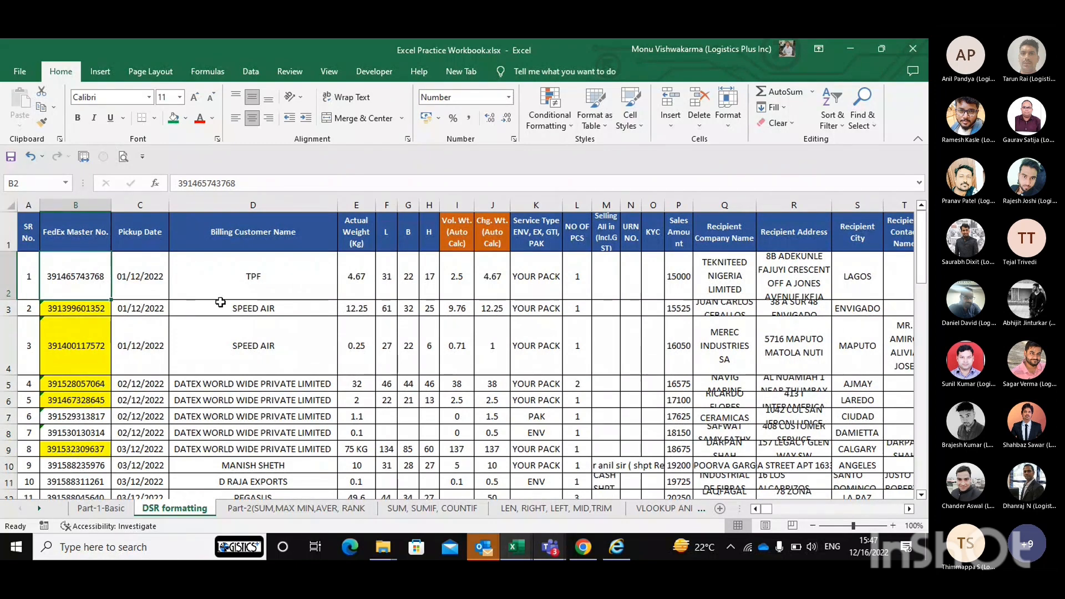
click(102, 337)
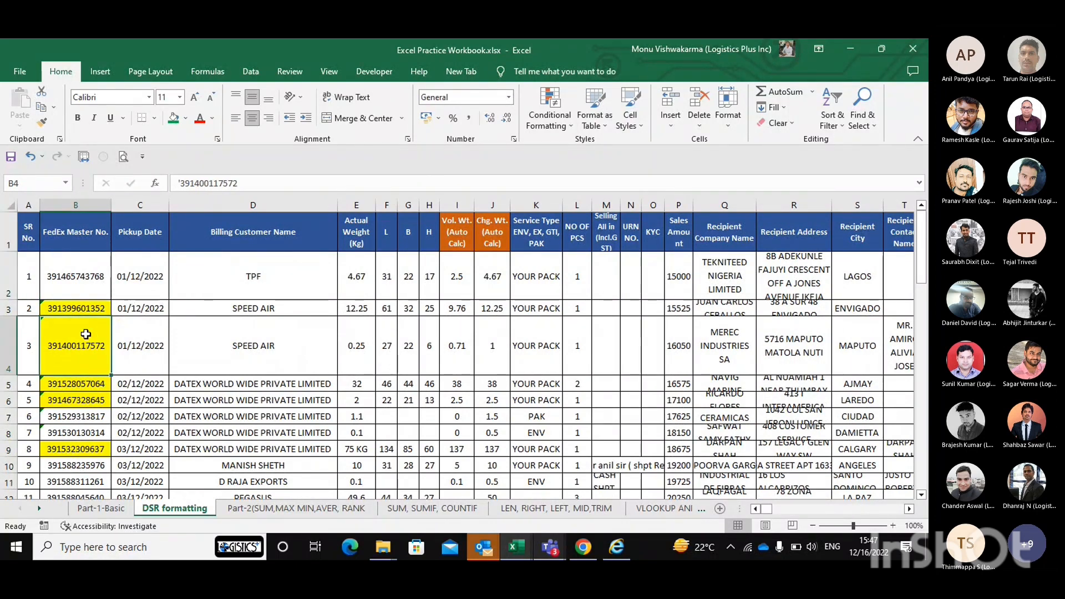
scroll(103, 336, down, 1)
click(86, 249)
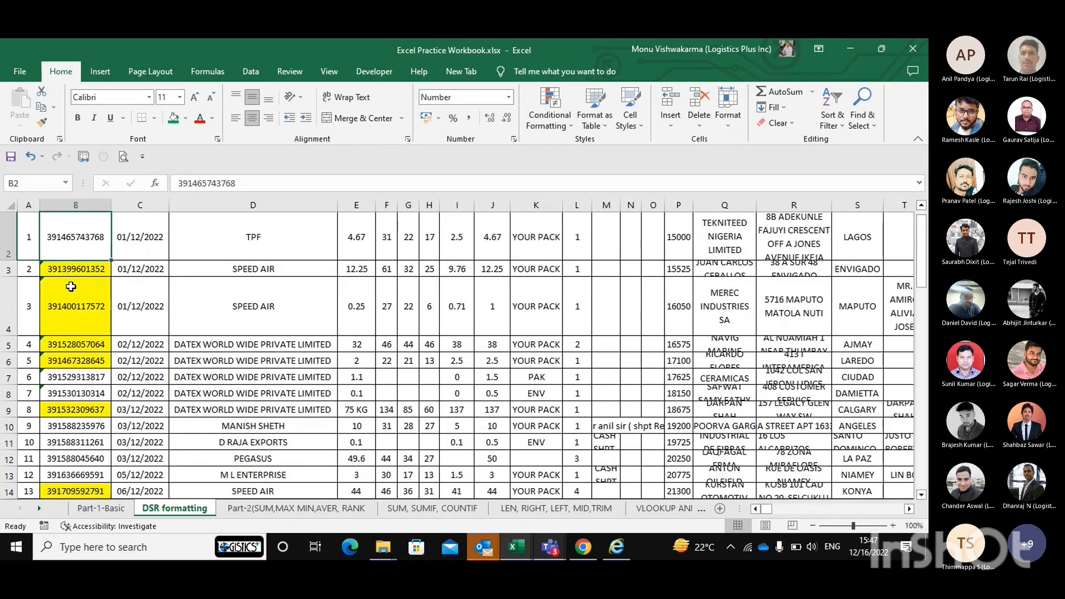
click(61, 269)
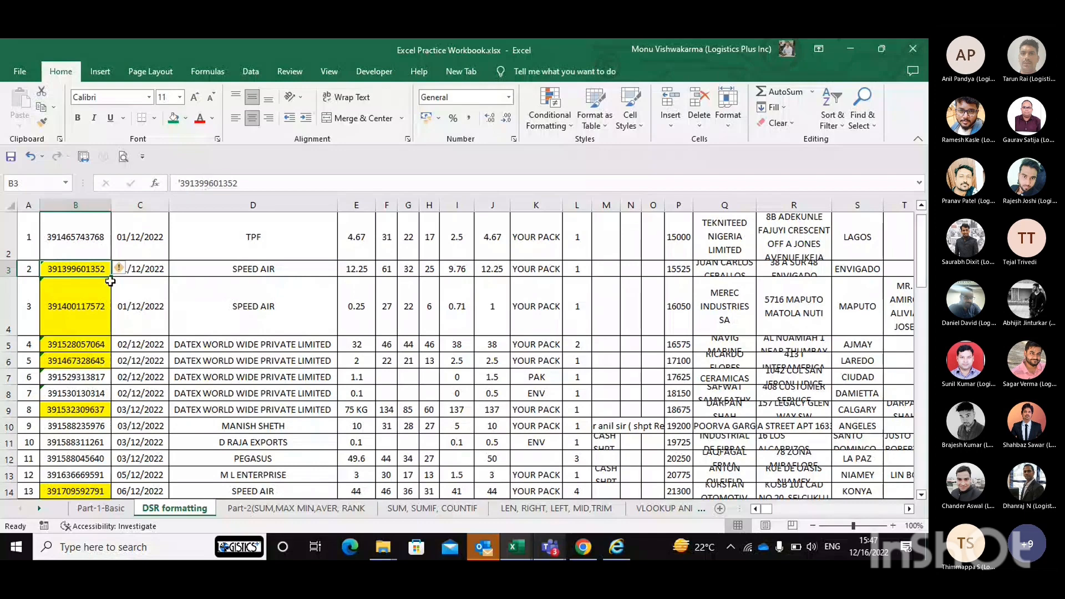
scroll(88, 269, up, 1)
click(88, 270)
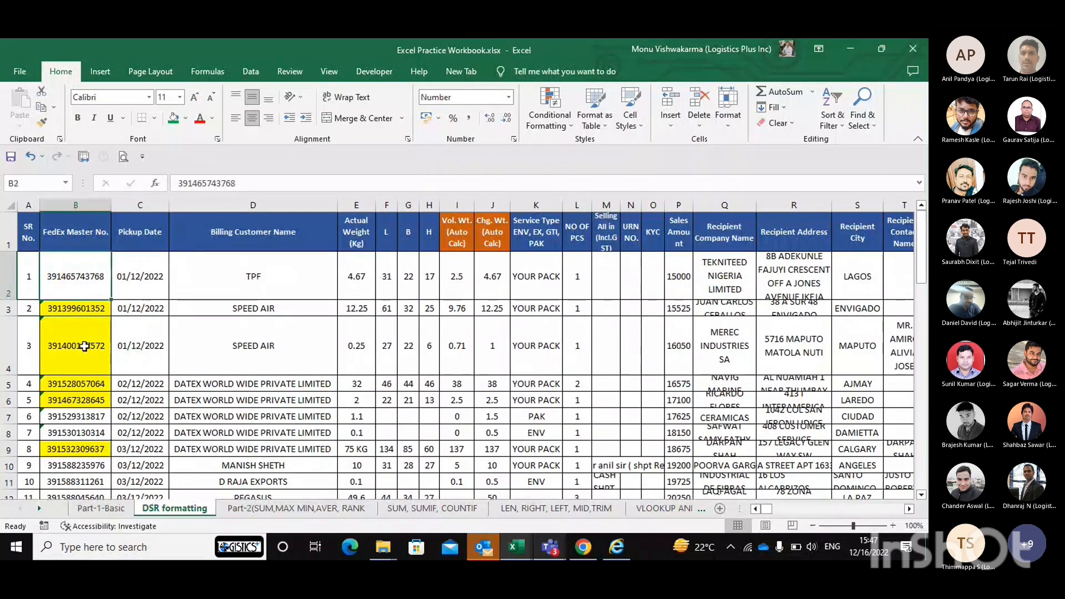
scroll(84, 346, down, 1)
scroll(84, 346, up, 1)
Step: Turn on filters for the DSR table's header row and open the Pickup Date filter
click(141, 237)
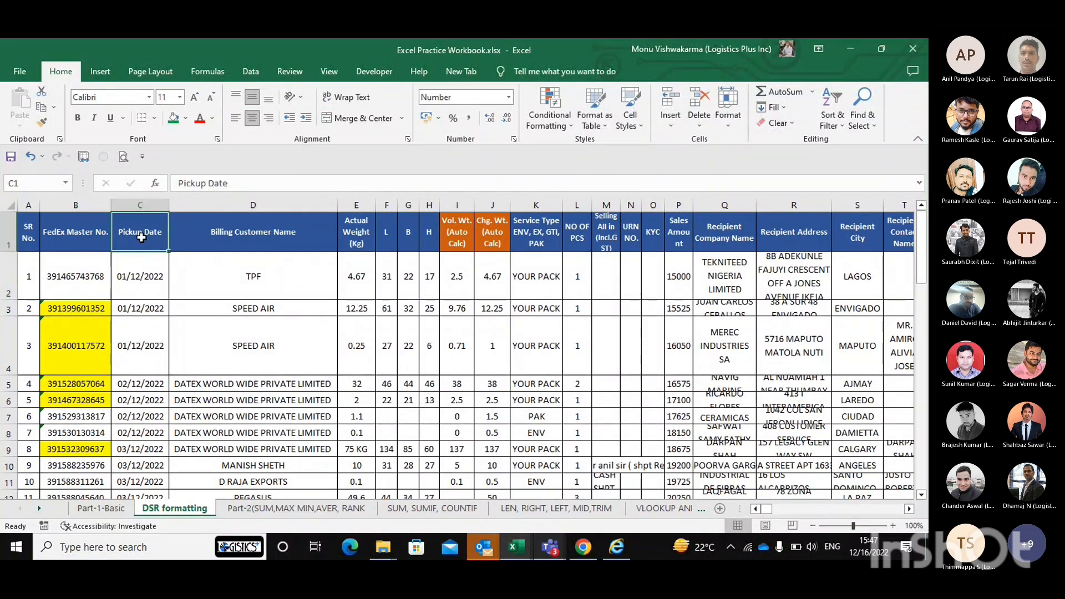
key(ctrl+shift+l)
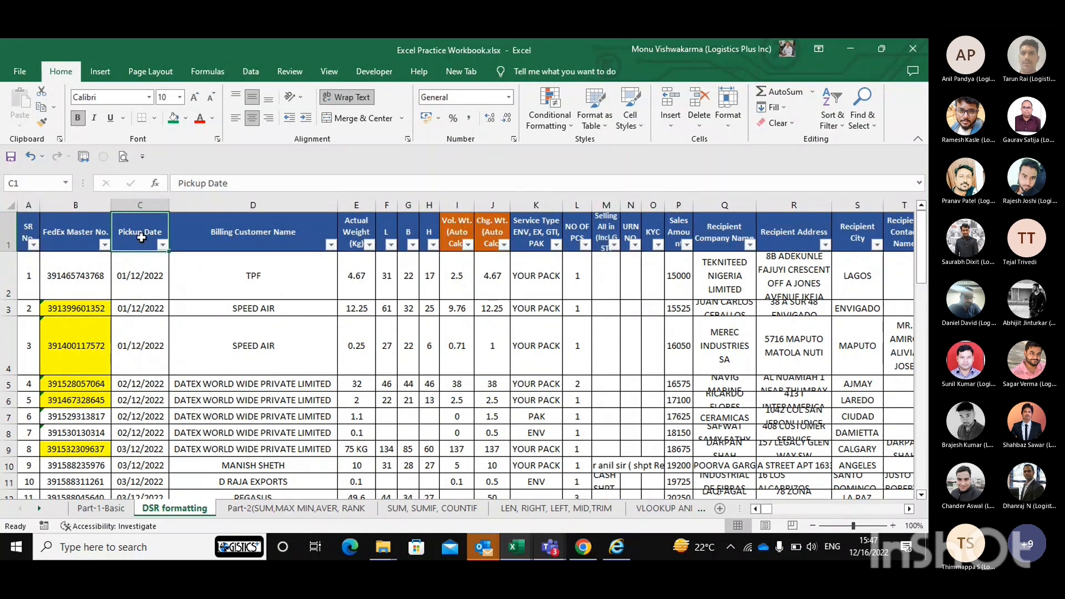
key(alt+Down)
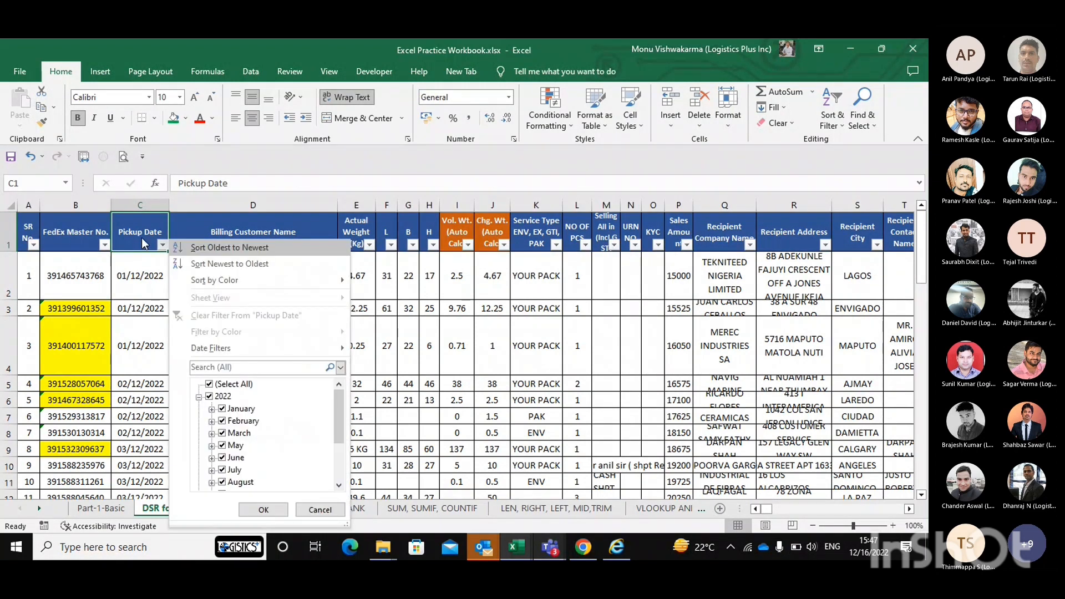
Step: Review the Pickup Date filter's grouped months under 2022 and the separately listed dates at the end, then close it without filtering
key(Down)
key(Escape)
key(Tab)
key(Down)
key(Down)
key(Down)
key(Down)
key(Down)
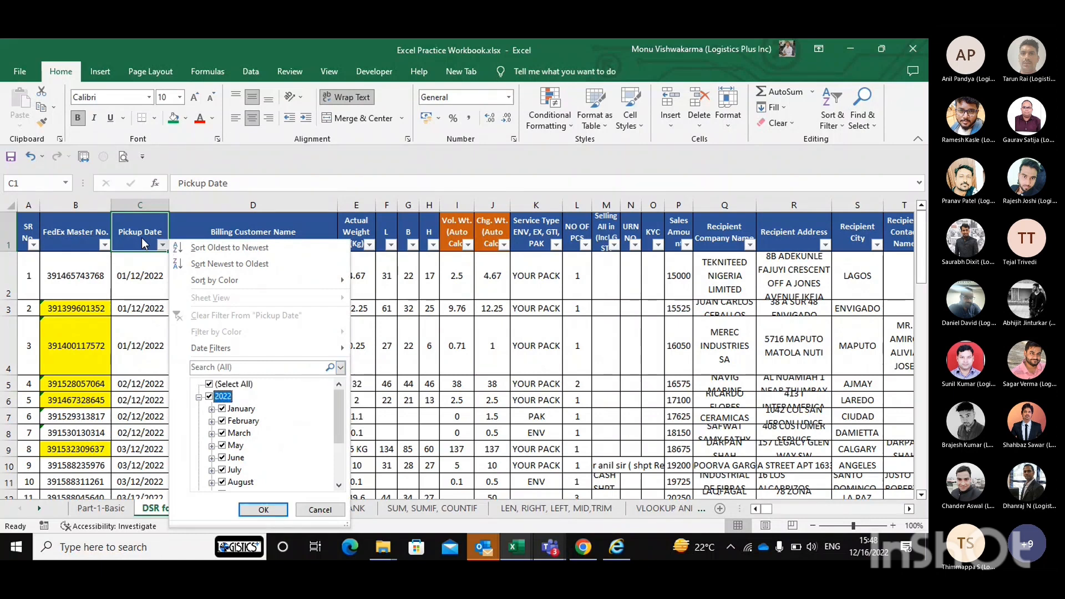
key(Down)
key(Down)
key(Down)
key(Down)
key(Down)
key(Down)
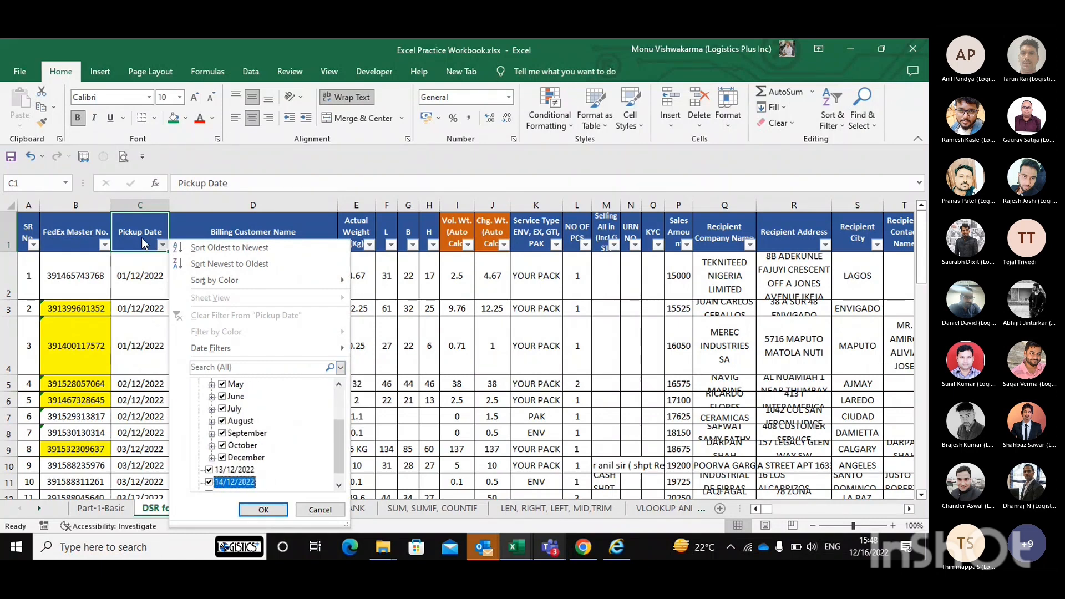
key(Up)
key(Up)
key(Up)
key(Up)
key(Up)
key(Up)
key(Up)
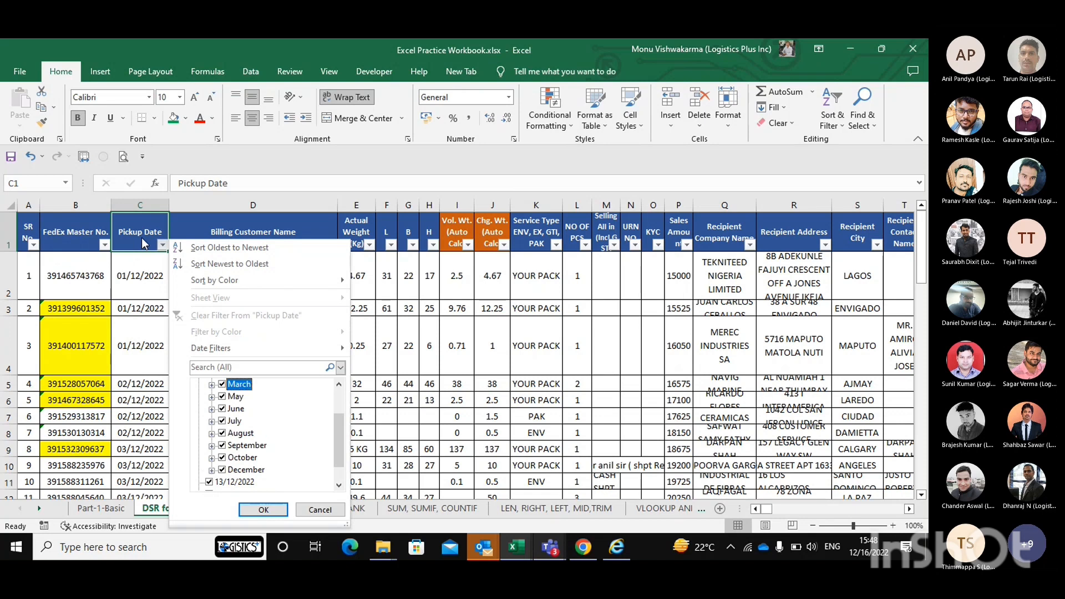
key(Down)
key(Down)
key(Down)
key(Down)
key(Down)
key(Down)
key(Down)
key(Down)
key(Down)
key(Down)
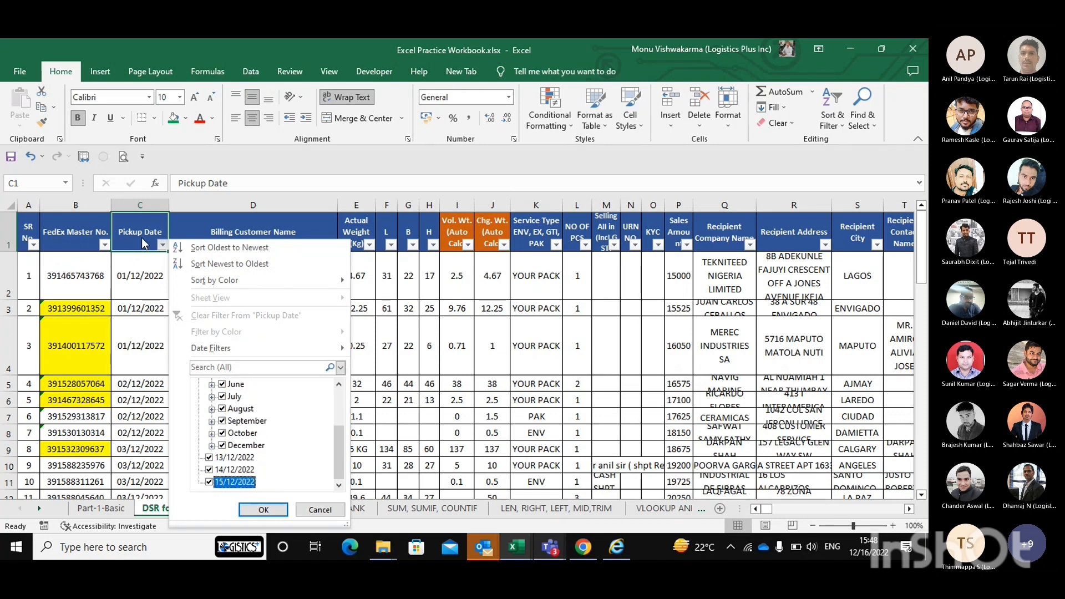
key(Down)
key(Up)
scroll(264, 414, up, 3)
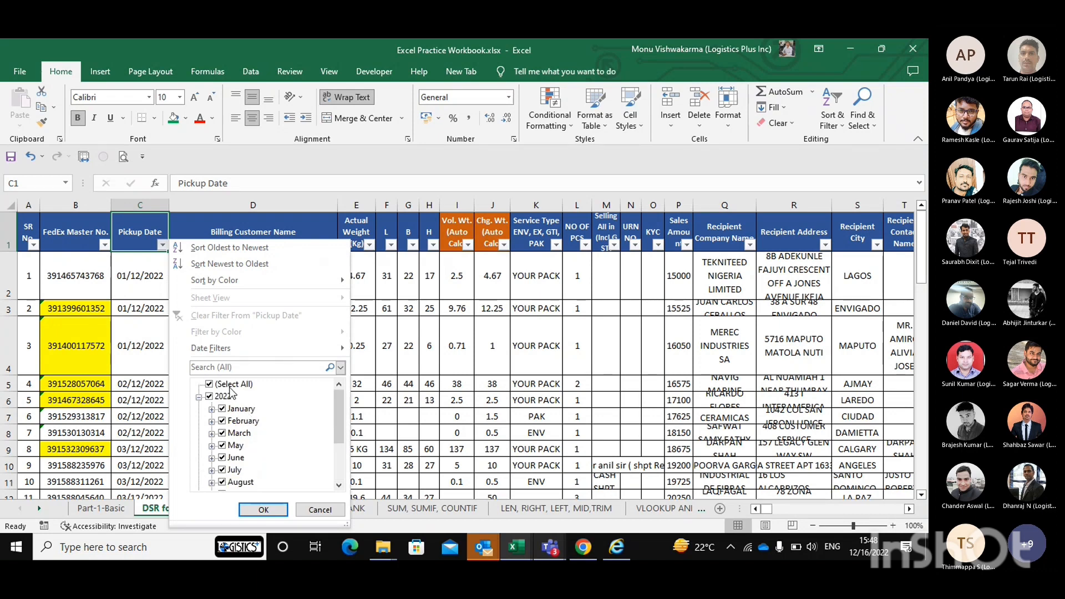
scroll(235, 416, down, 2)
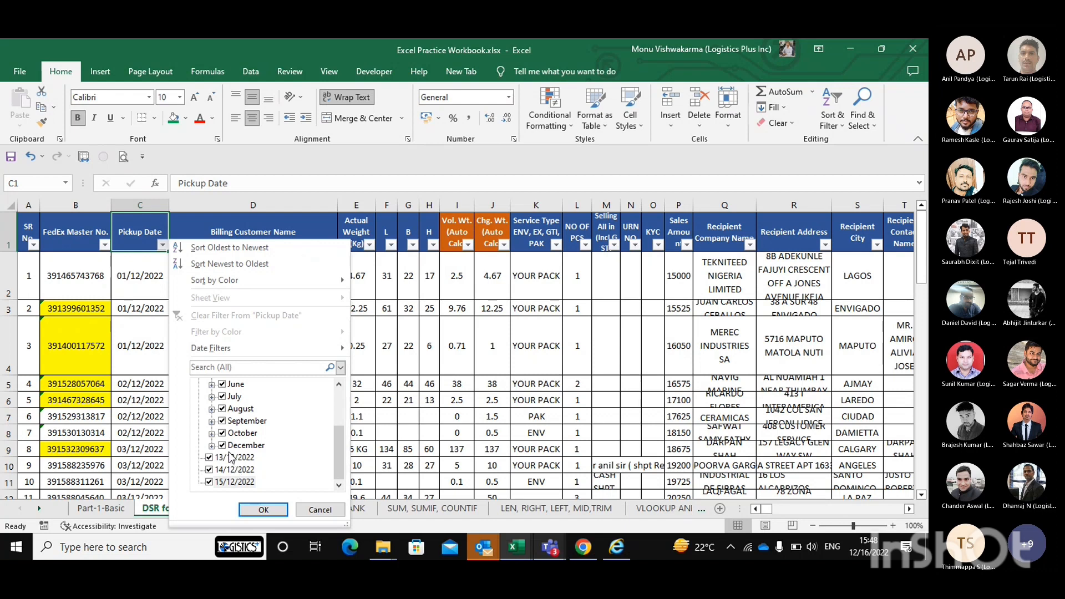
key(Escape)
Step: Examine the Billing Customer Name, Actual Weight and neighbouring dimension columns of the DSR table
key(Right)
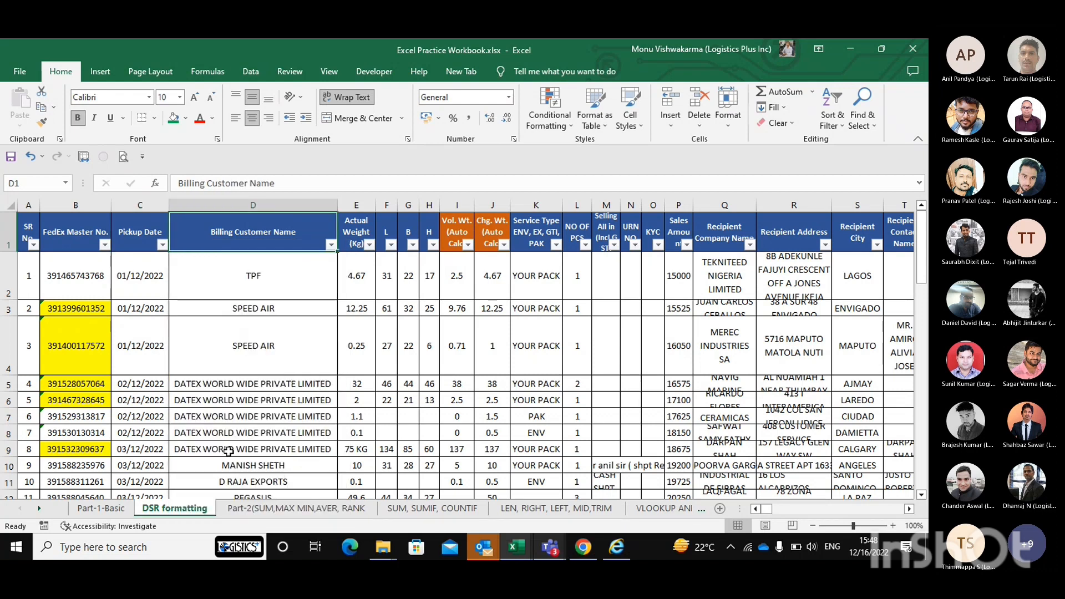
scroll(335, 350, right, 2)
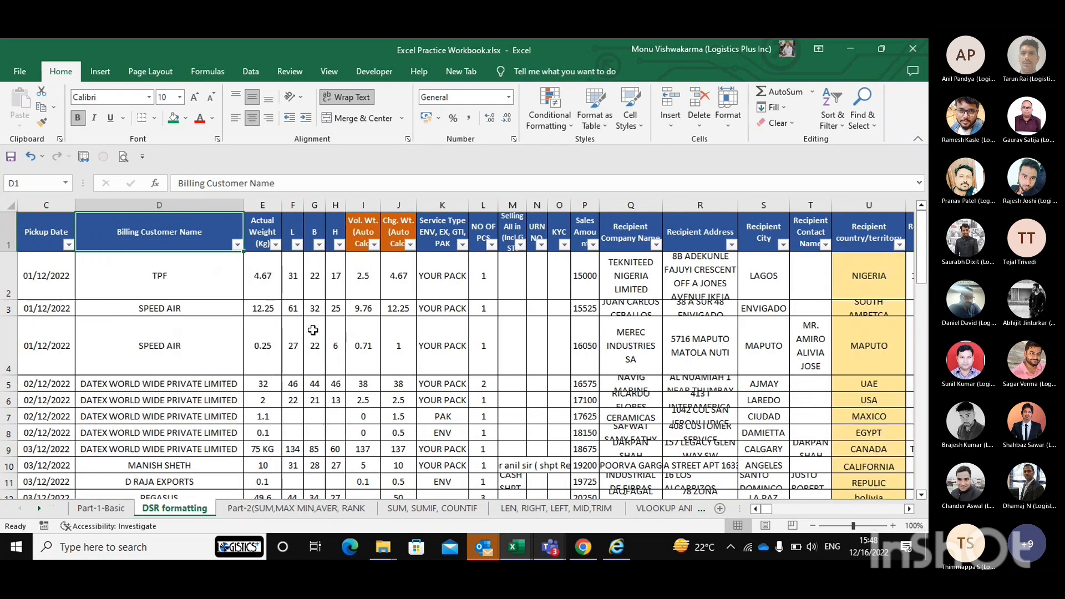
scroll(312, 330, right, 1)
scroll(269, 316, left, 1)
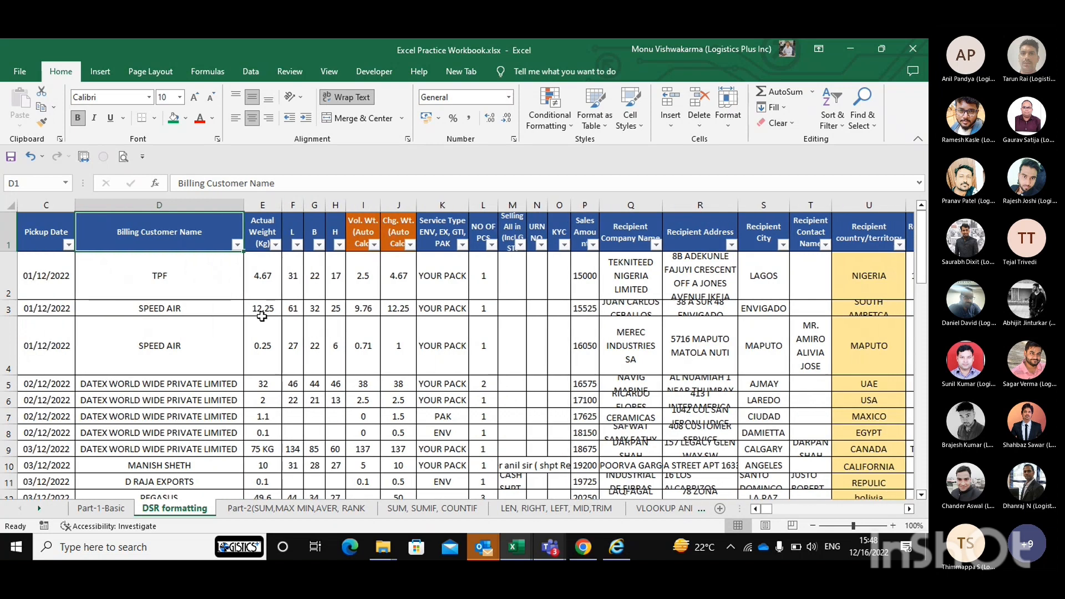
click(266, 231)
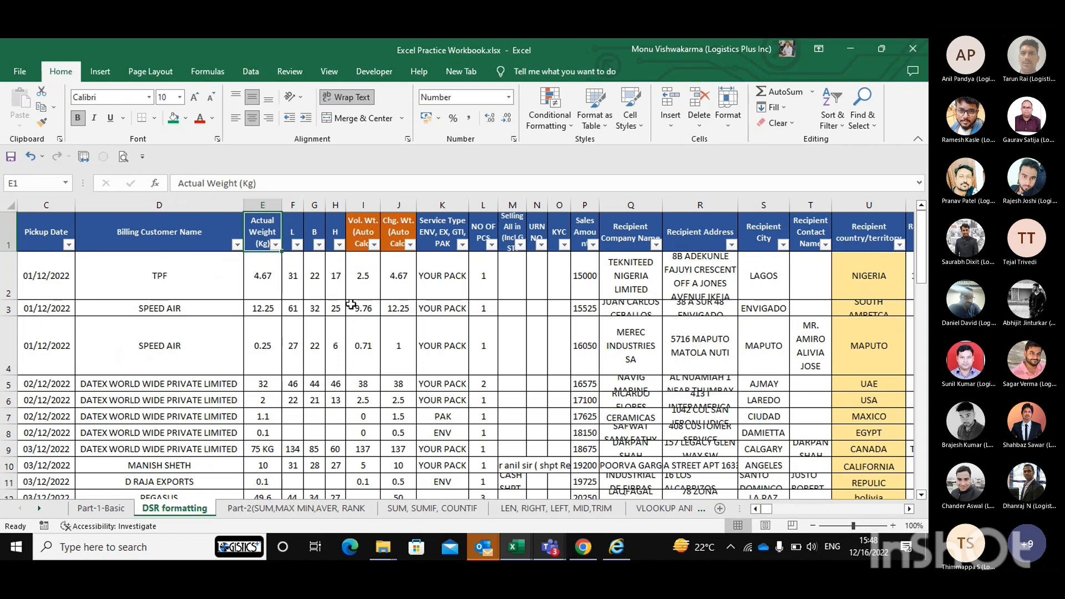
scroll(293, 312, down, 1)
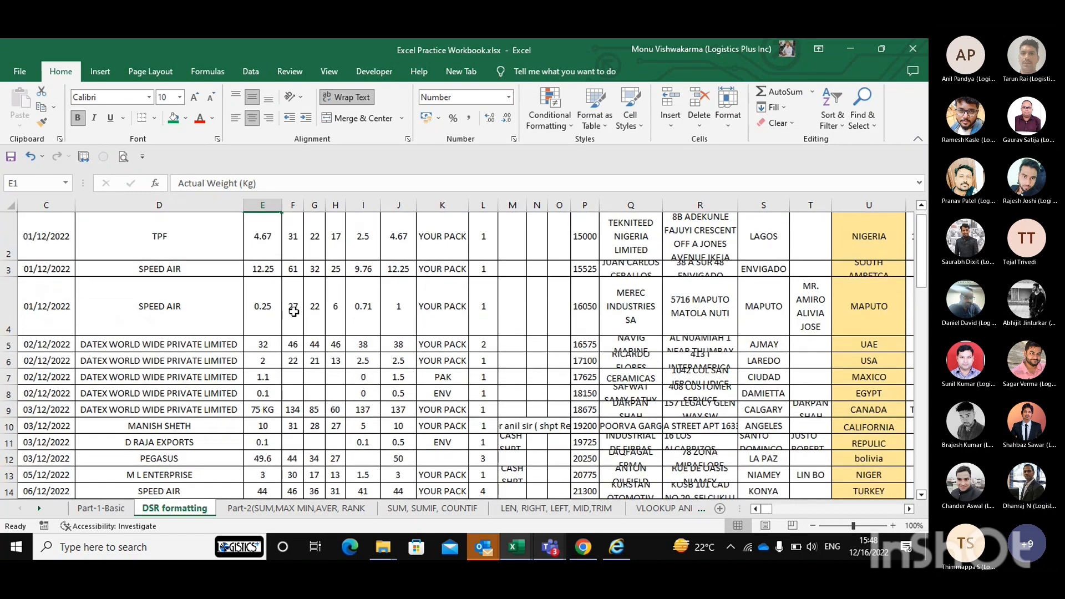
scroll(293, 311, up, 1)
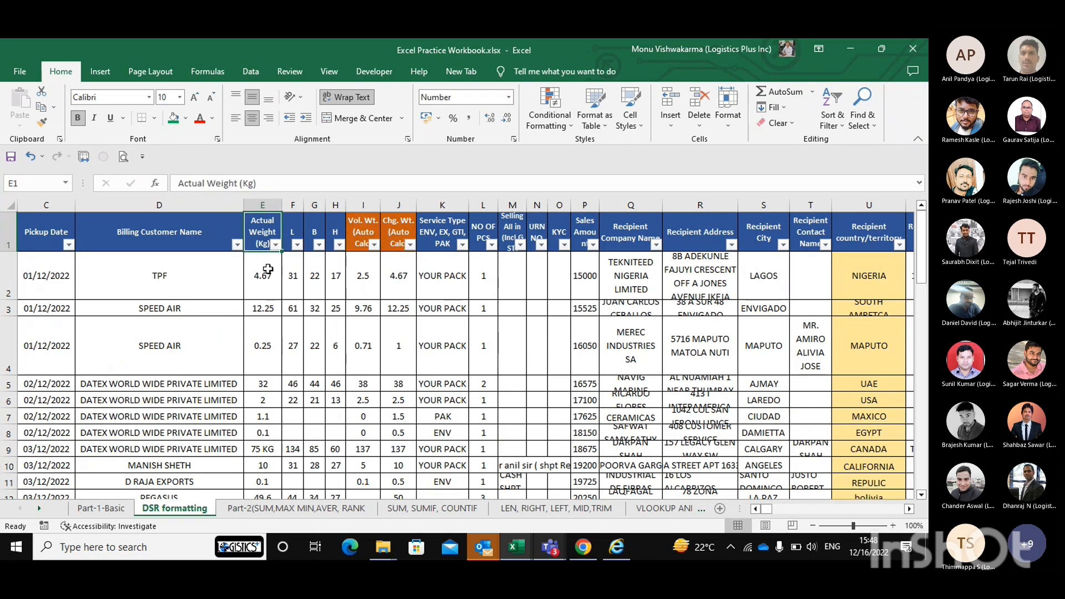
Step: Check the Actual Weight filter values and the weights down the column for entries that contain a unit
click(276, 244)
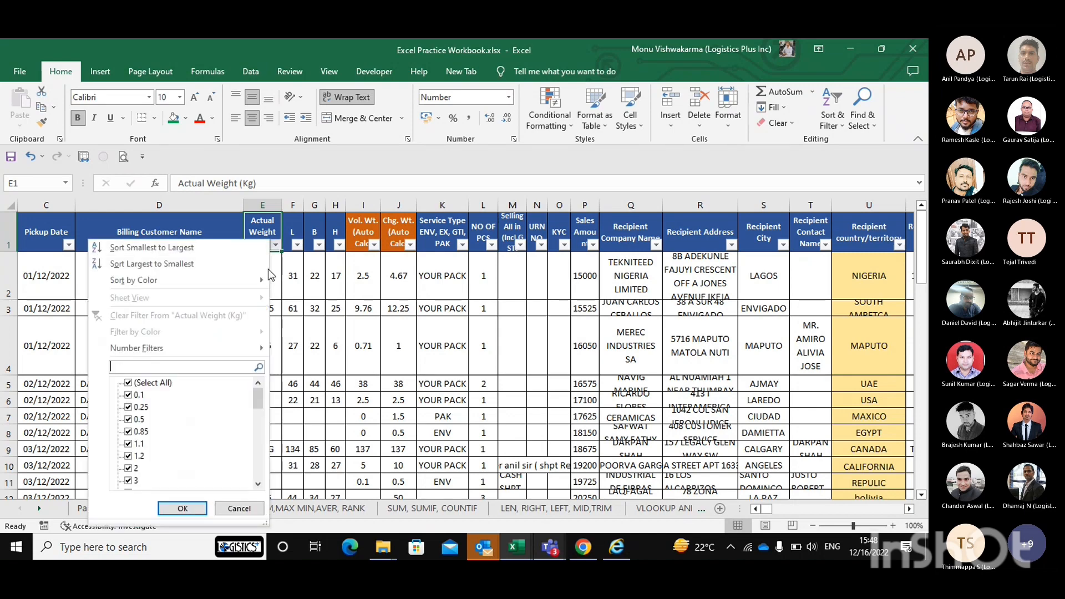
click(267, 269)
scroll(268, 269, down, 1)
click(262, 409)
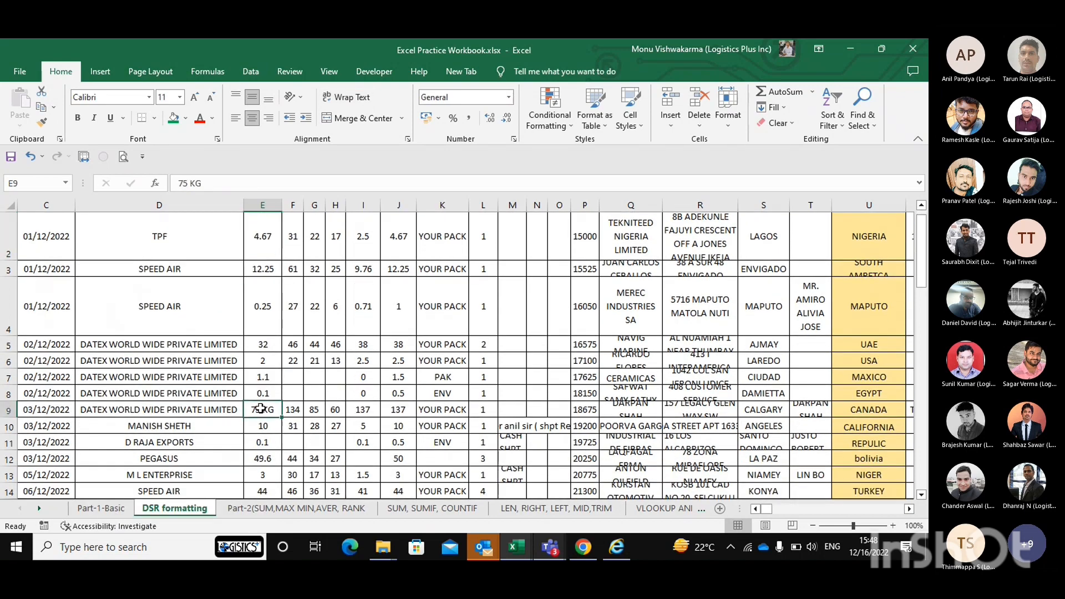
scroll(324, 424, down, 1)
scroll(324, 424, down, 1)
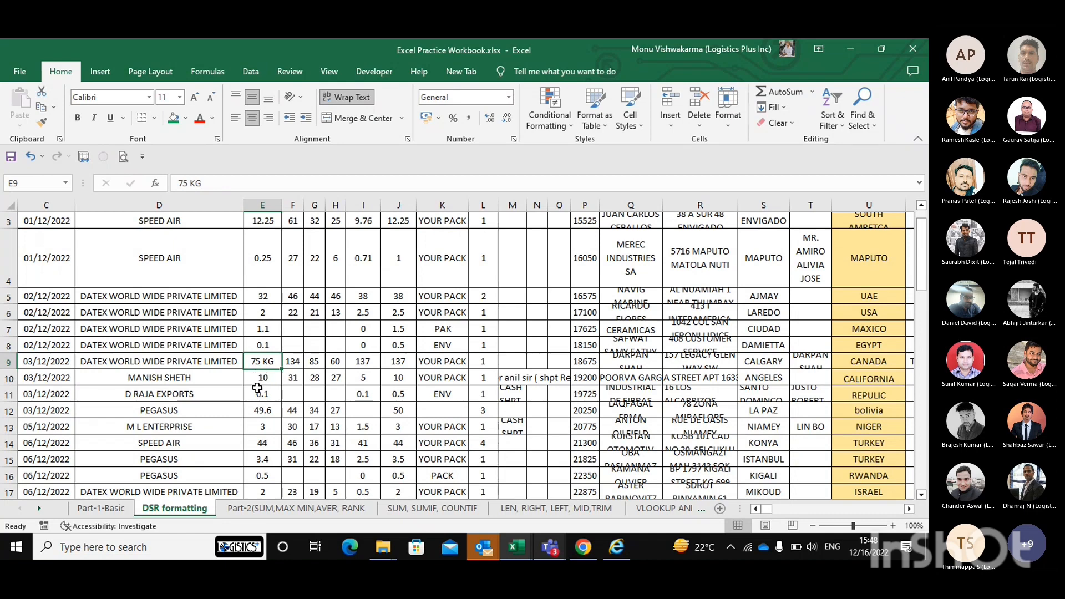
scroll(257, 388, down, 1)
click(258, 389)
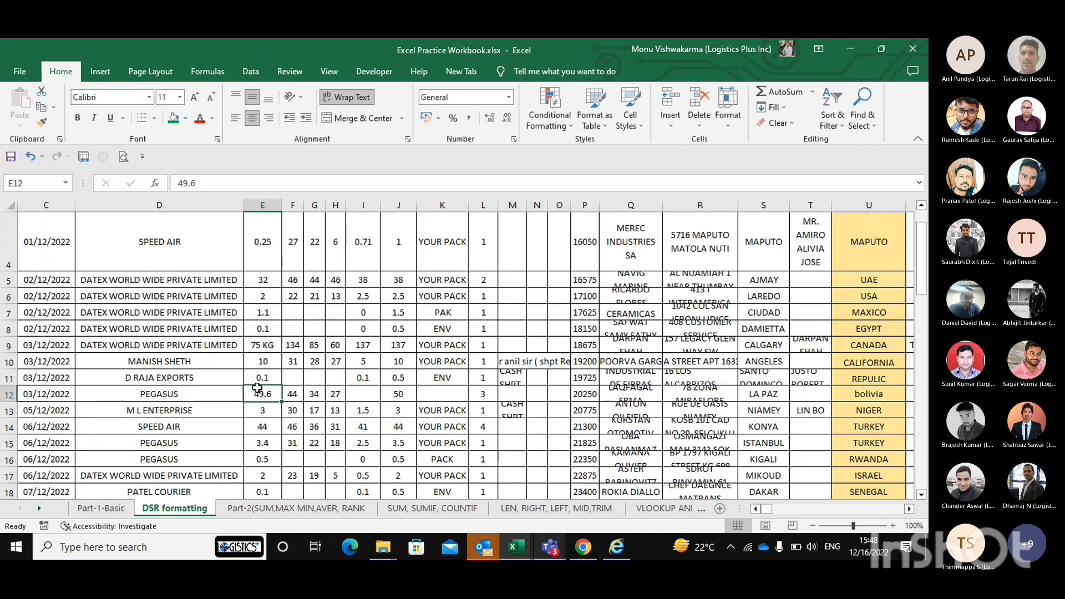
Step: Enter a SUM of the actual weights in E59 below the last record, and remove it again
key(ctrl+Down)
key(Down)
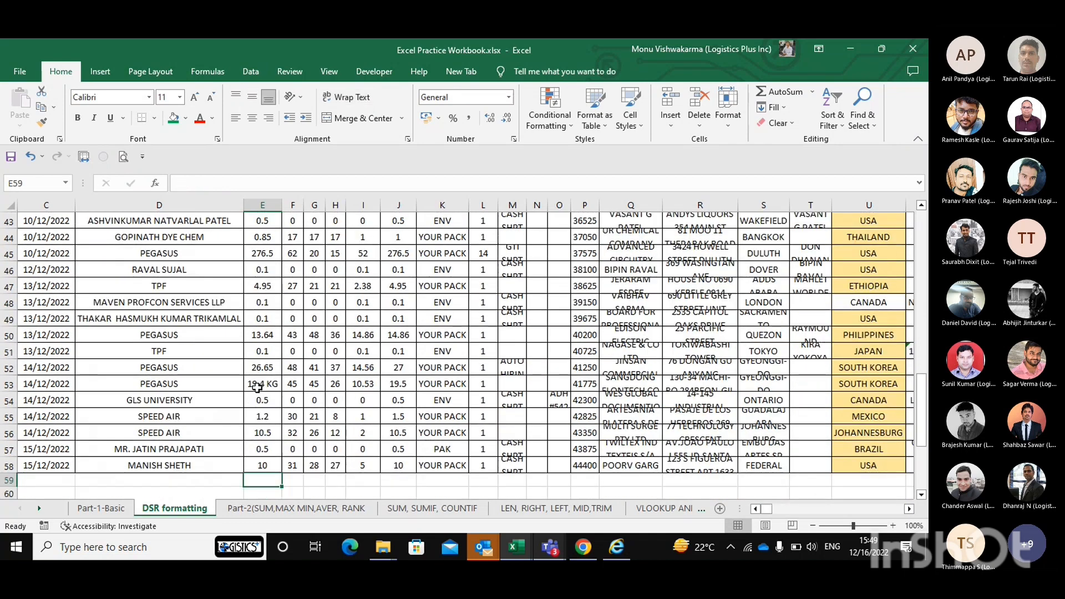
text(=SUM()
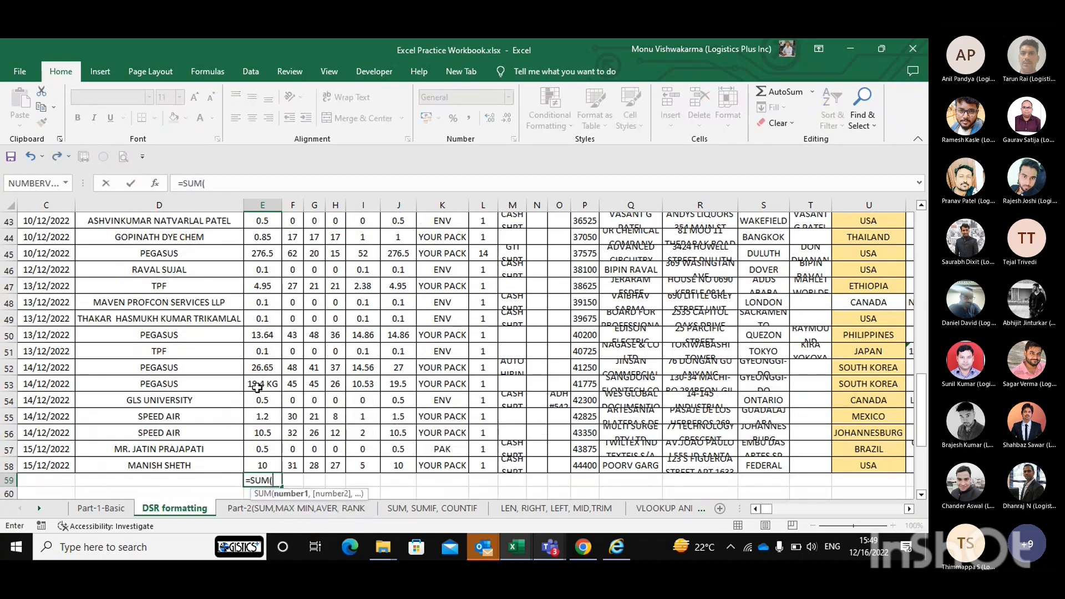
key(Up)
key(ctrl+shift+Up)
key(Return)
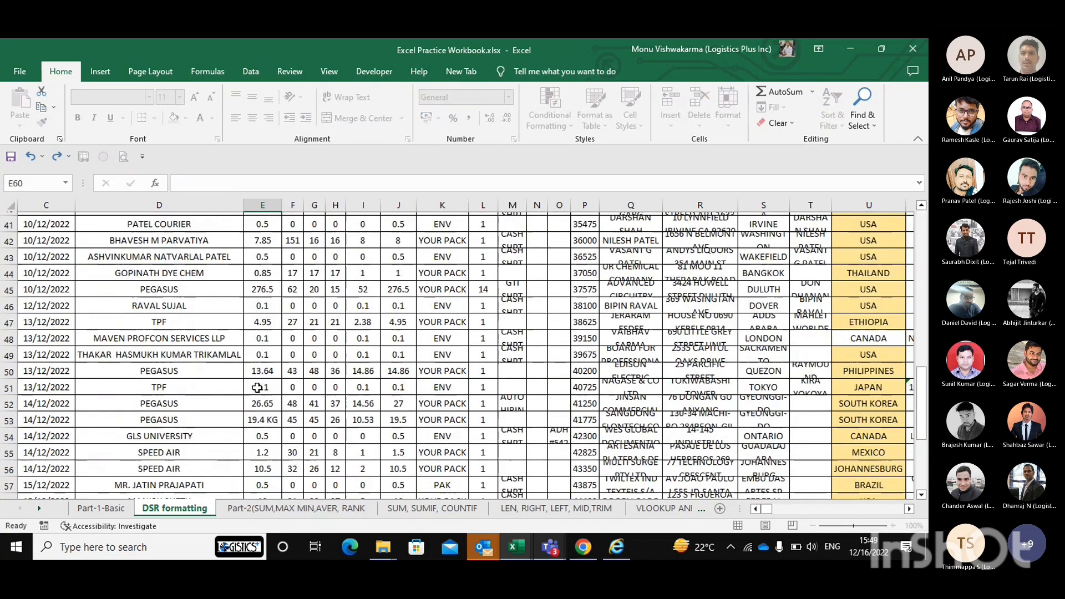
key(Up)
key(Up)
key(Down)
key(Up)
key(Up)
key(Up)
key(Up)
key(Up)
key(Up)
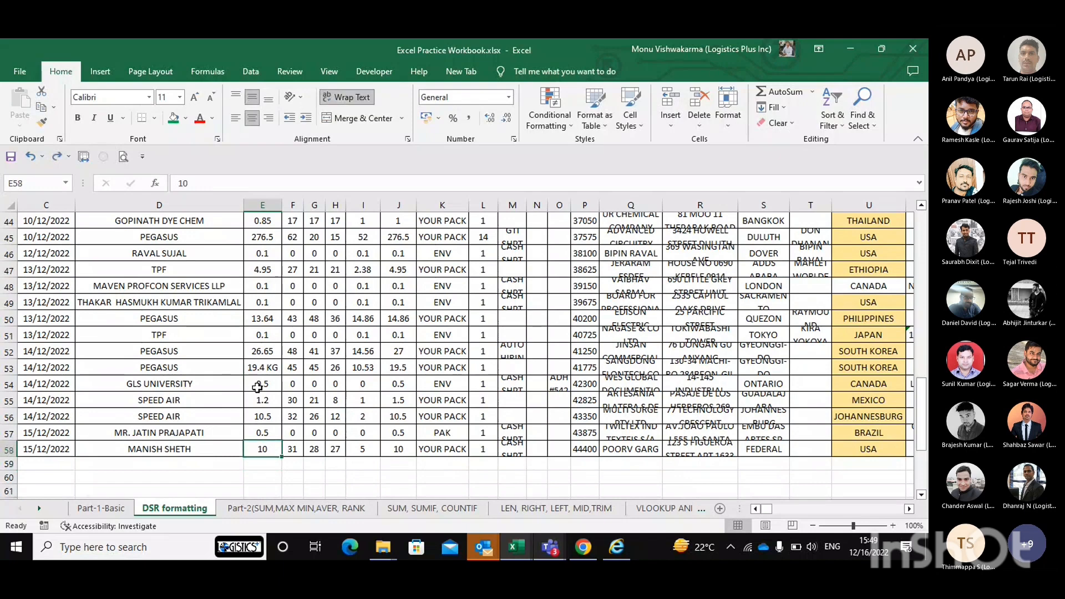
Step: Filter the Actual Weight (Kg) column to the entries that contain "kg"
key(ctrl+Up)
key(ctrl+shift+l)
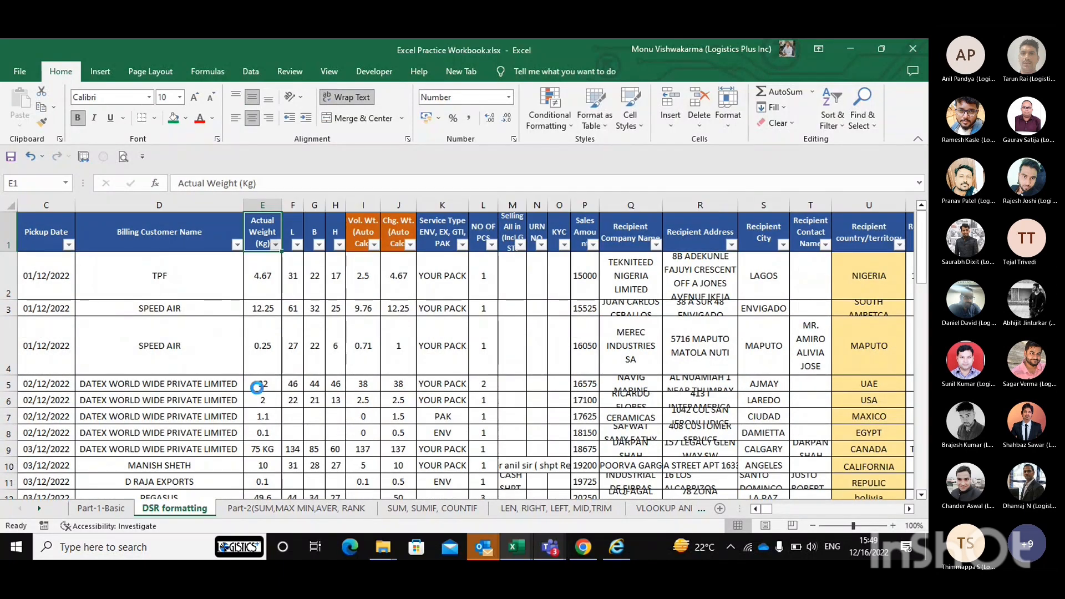
key(alt+Down)
key(Escape)
key(alt+Down)
key(Down)
key(Down)
key(Down)
key(Down)
key(Up)
key(Down)
text(kg)
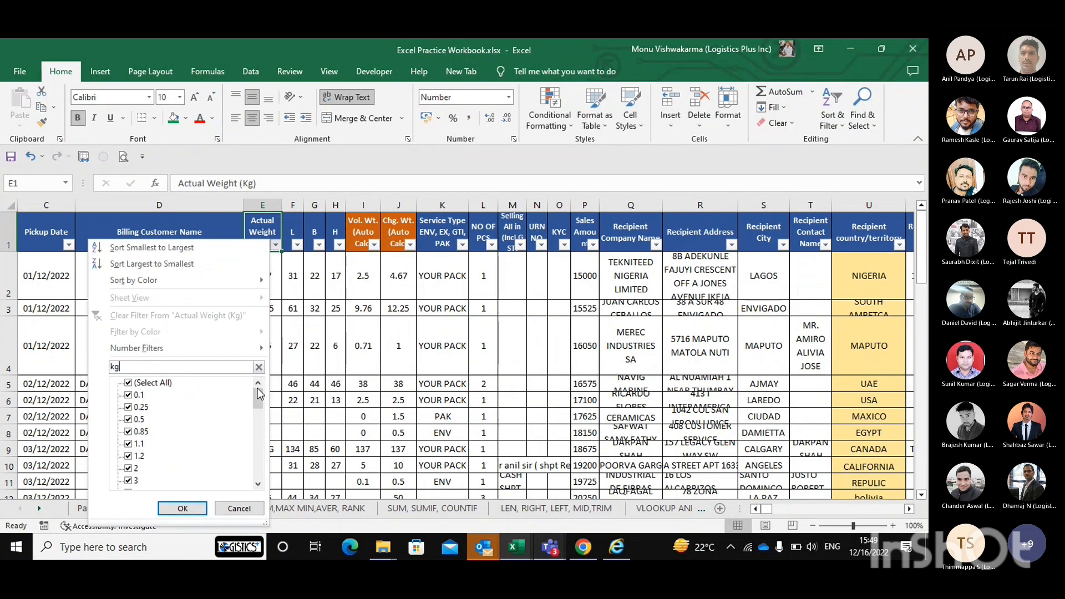
key(Return)
Step: Strip the KG unit from the two filtered Actual Weight entries, leaving 75 in E9 and 19.4 in E53
key(Down)
key(F2)
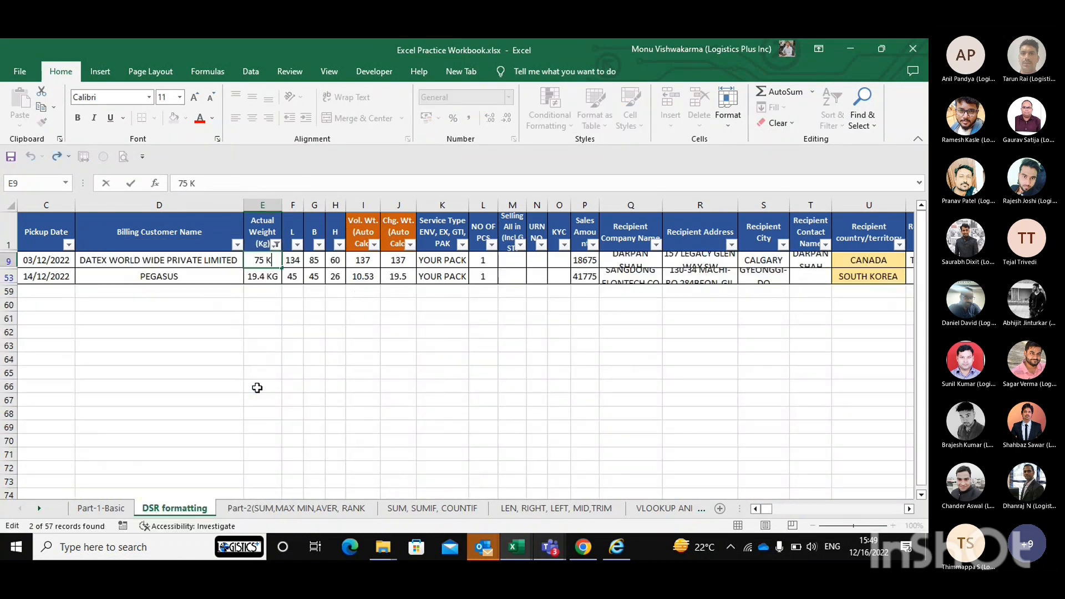
key(BackSpace)
key(BackSpace)
key(BackSpace)
key(Return)
key(F2)
key(BackSpace)
key(BackSpace)
key(BackSpace)
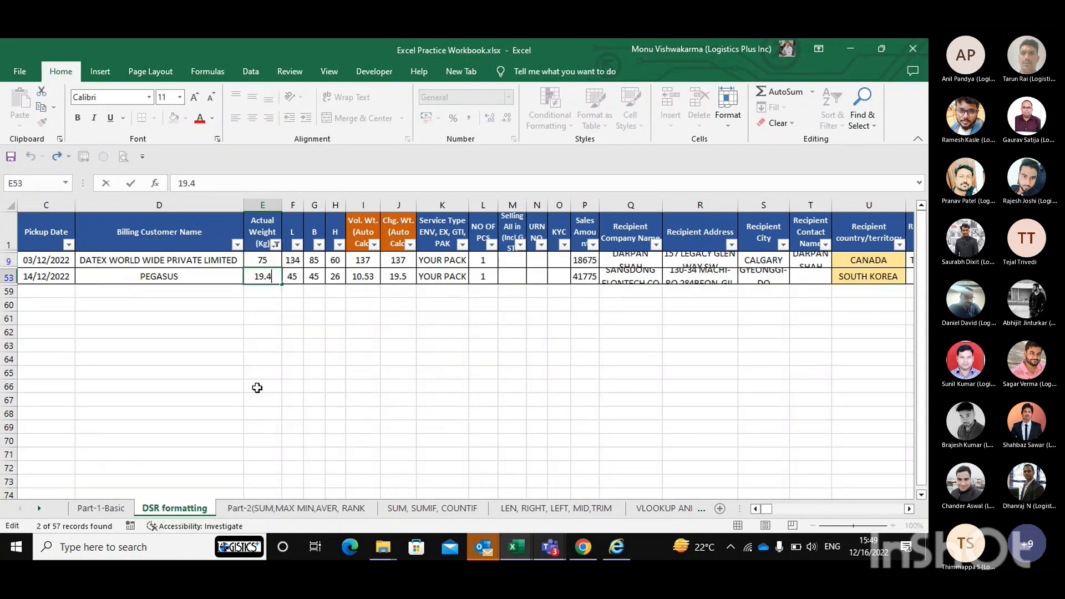
key(Return)
Step: Remove the filters from the DSR table's header row so that all records are listed again
key(ctrl+Up)
key(ctrl+Up)
key(ctrl+shift+l)
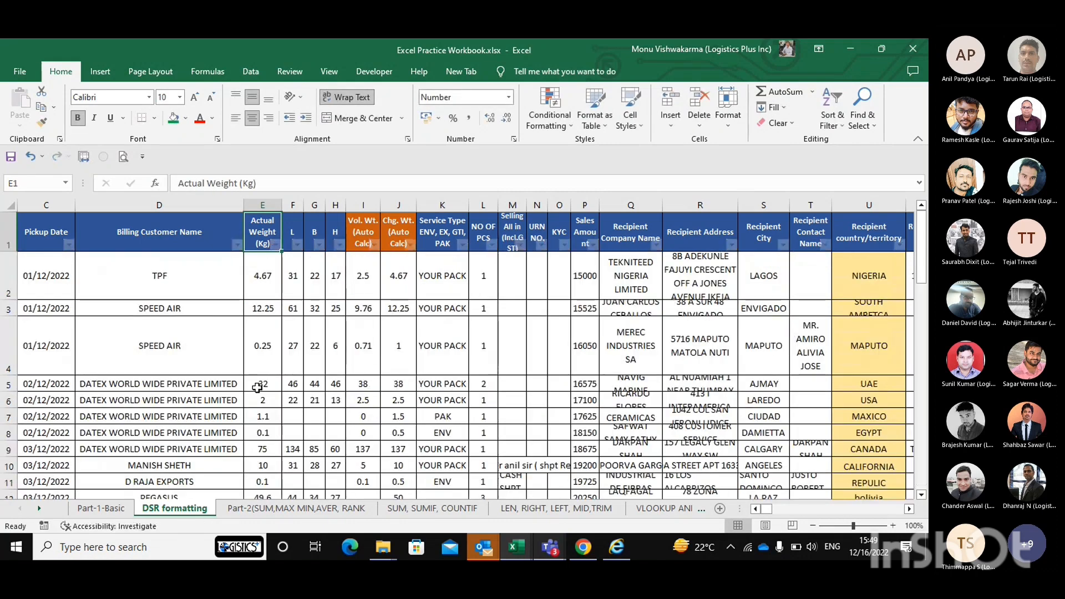
key(Down)
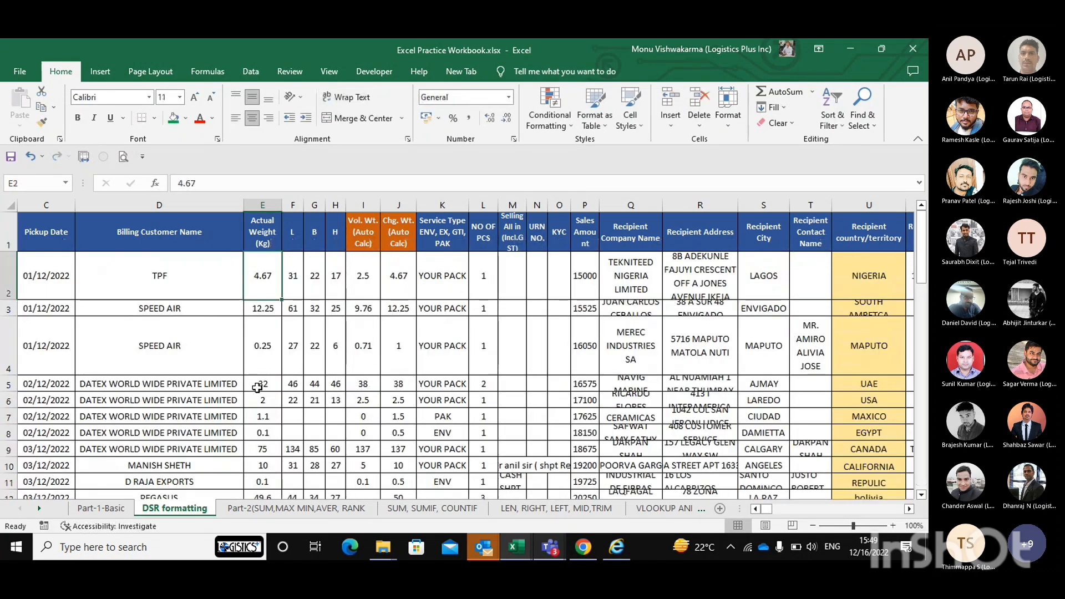
Step: Examine the Recipient Company Name entries and the recipient, shipper and Remarks columns of the DSR table
scroll(257, 387, right, 4)
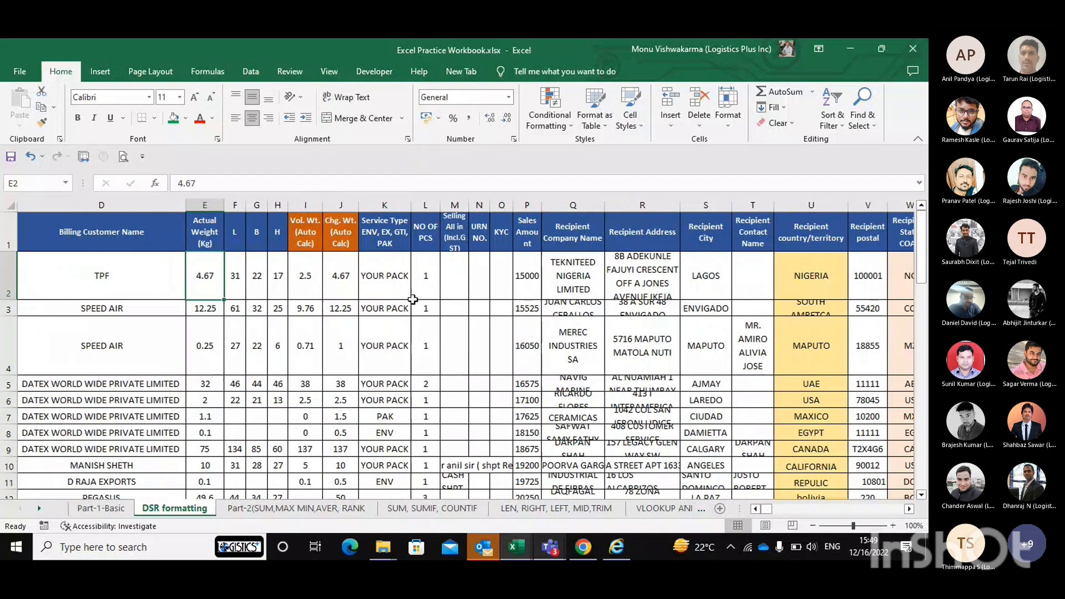
scroll(415, 300, right, 3)
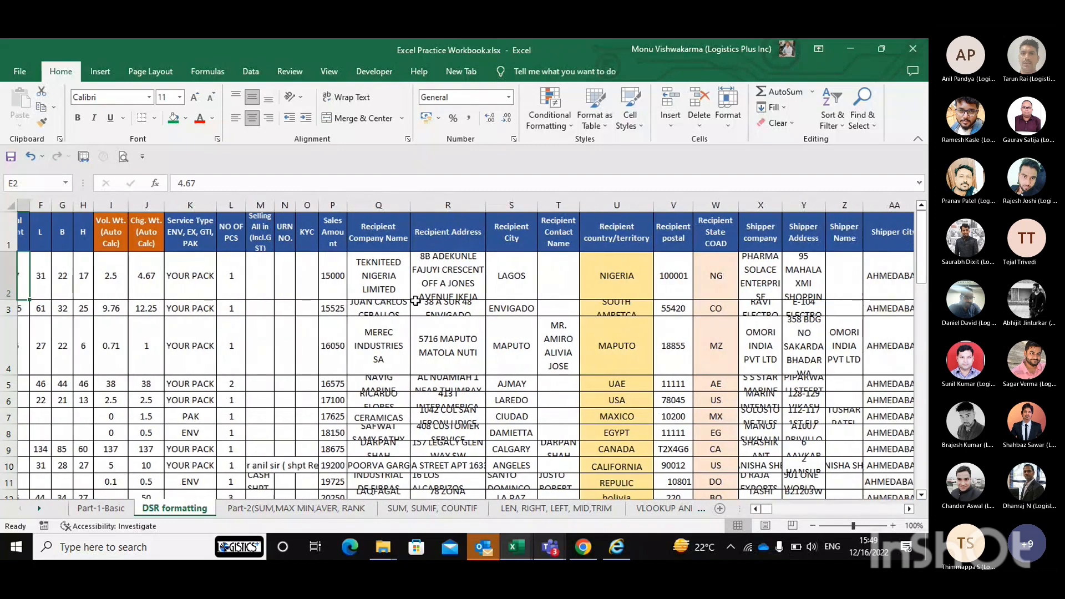
click(362, 276)
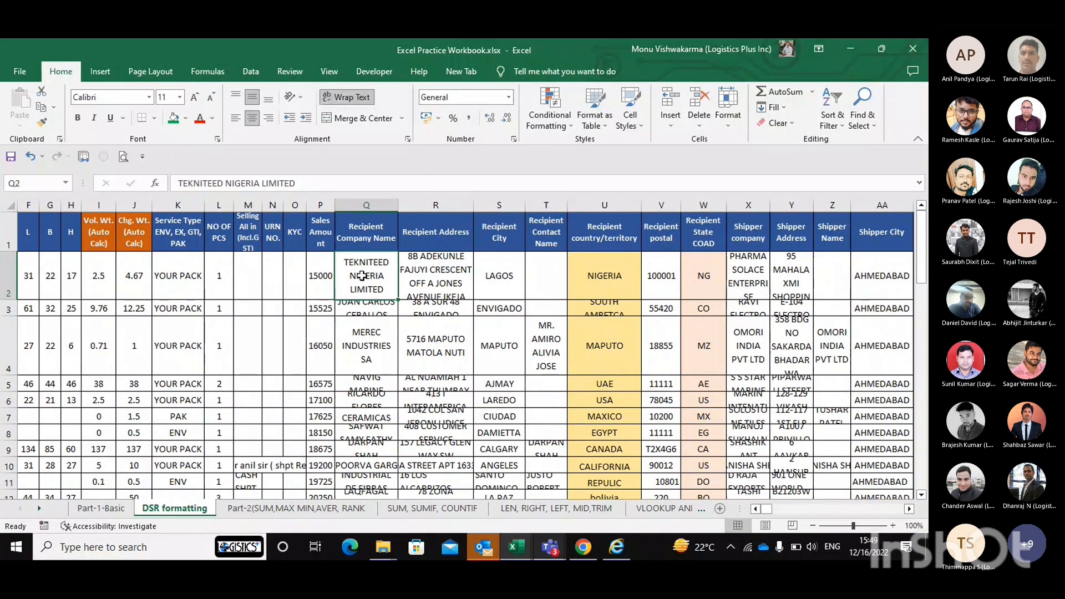
click(363, 311)
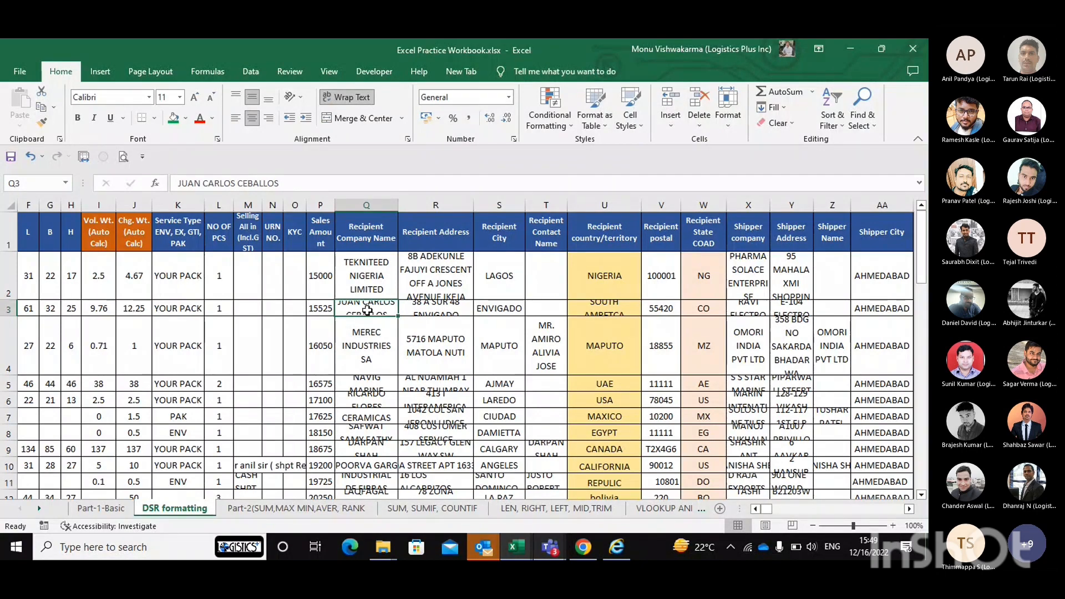
click(368, 285)
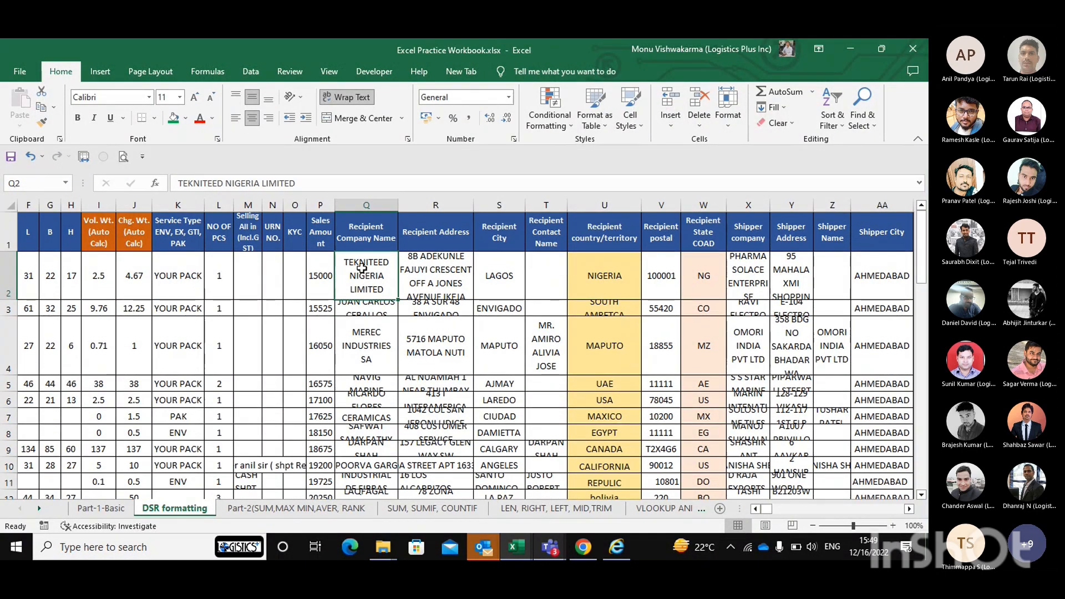
click(365, 311)
scroll(376, 325, down, 4)
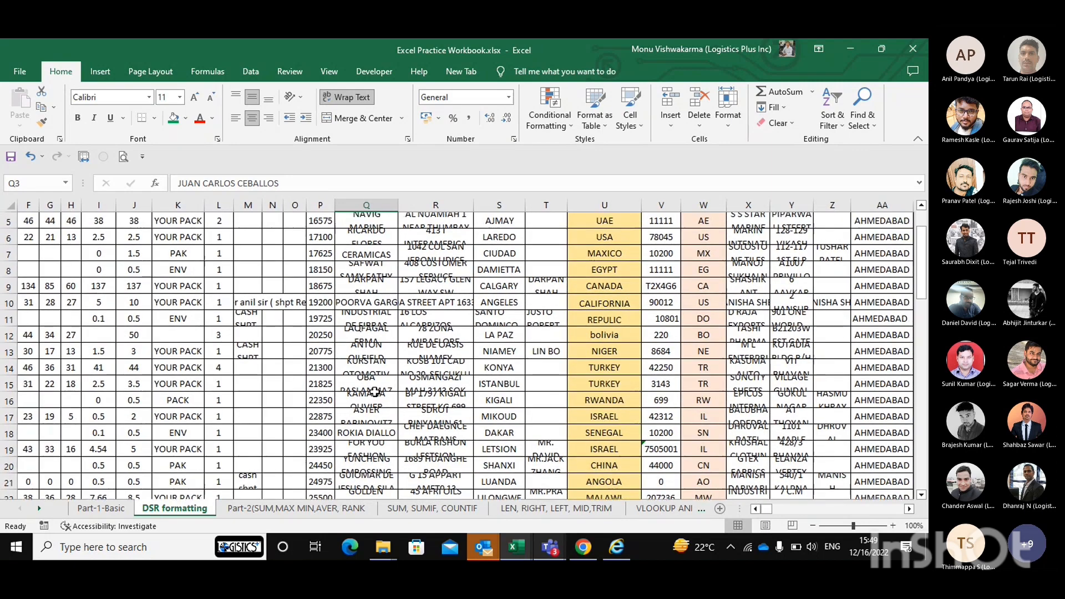
scroll(375, 391, down, 3)
scroll(375, 391, up, 4)
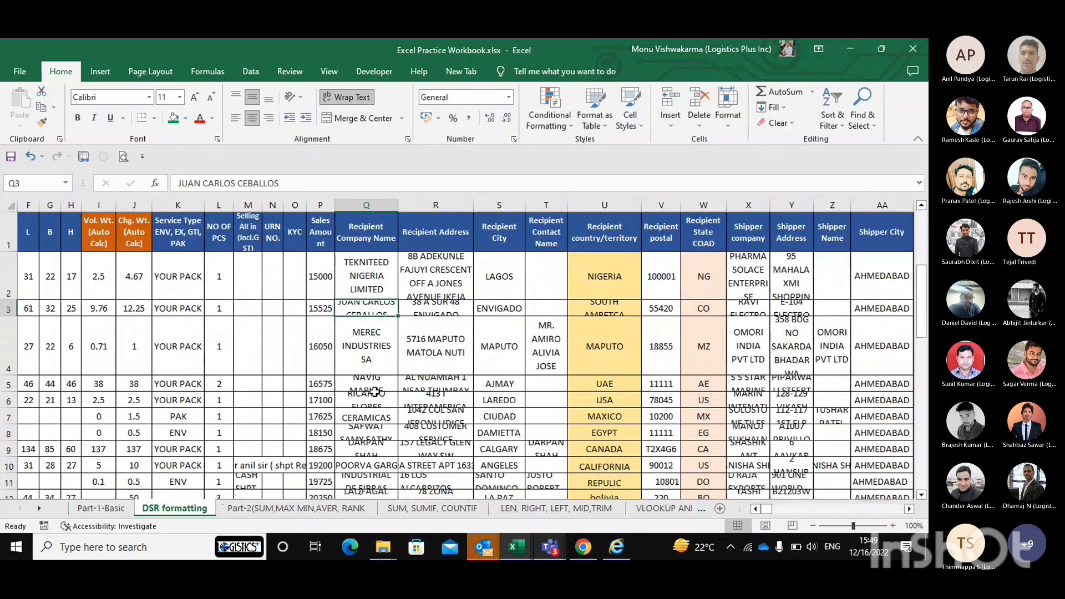
scroll(375, 391, down, 1)
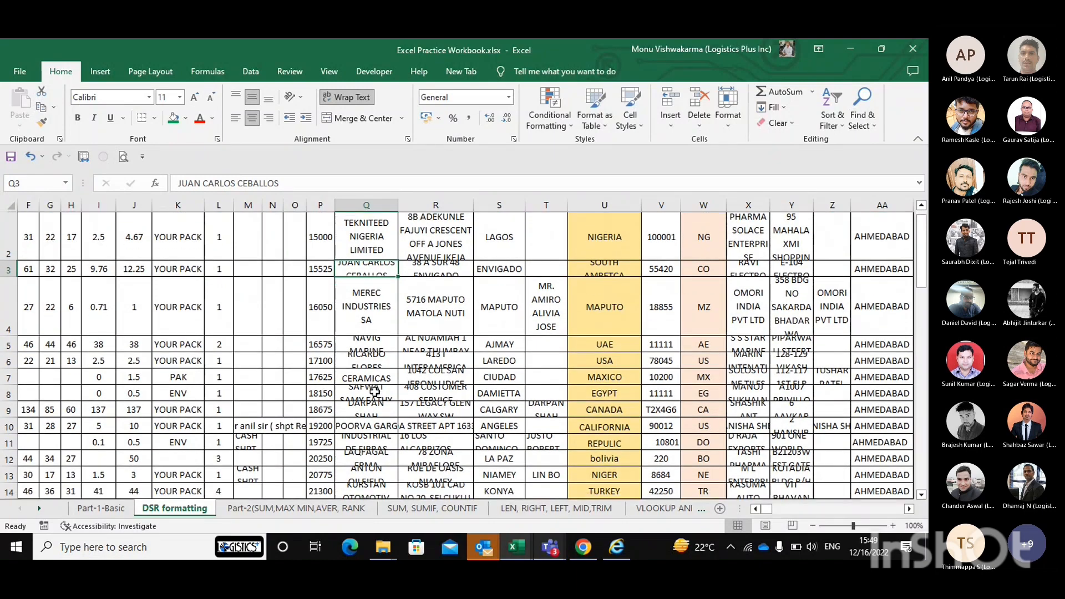
scroll(408, 326, up, 1)
scroll(410, 319, right, 5)
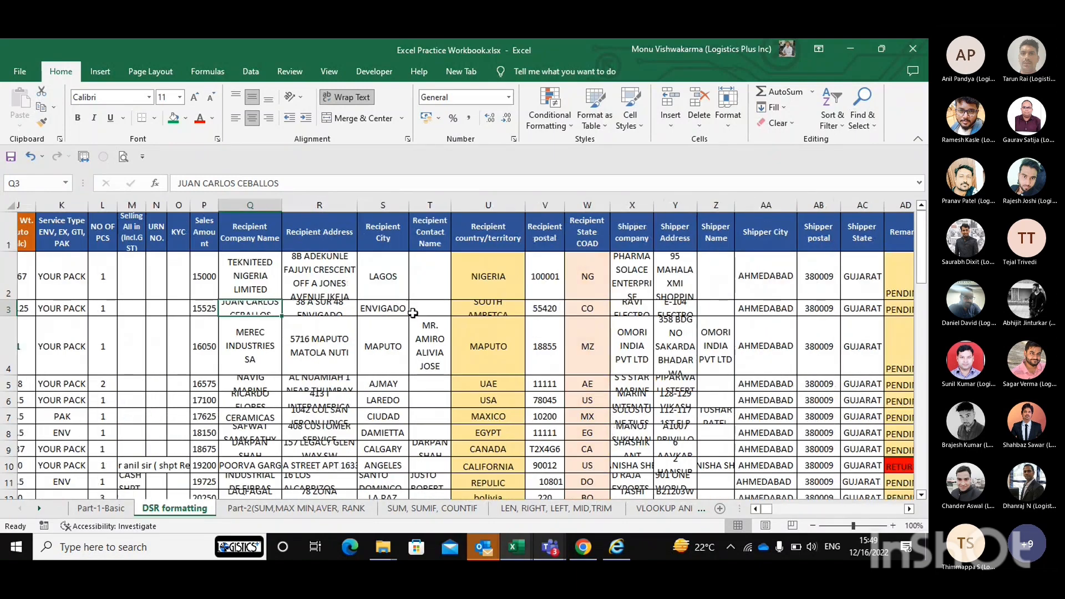
scroll(413, 314, right, 2)
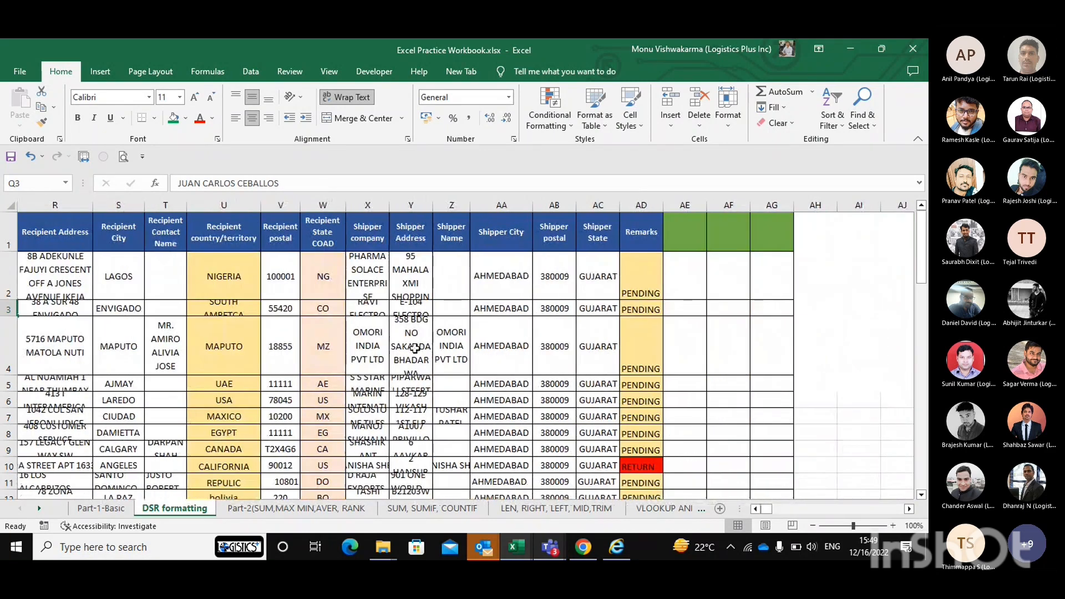
Step: Examine the overflowing entries of row 10 from the Selling column to Recipient Address, comparing their wrap text setting with the rows above
scroll(414, 348, left, 8)
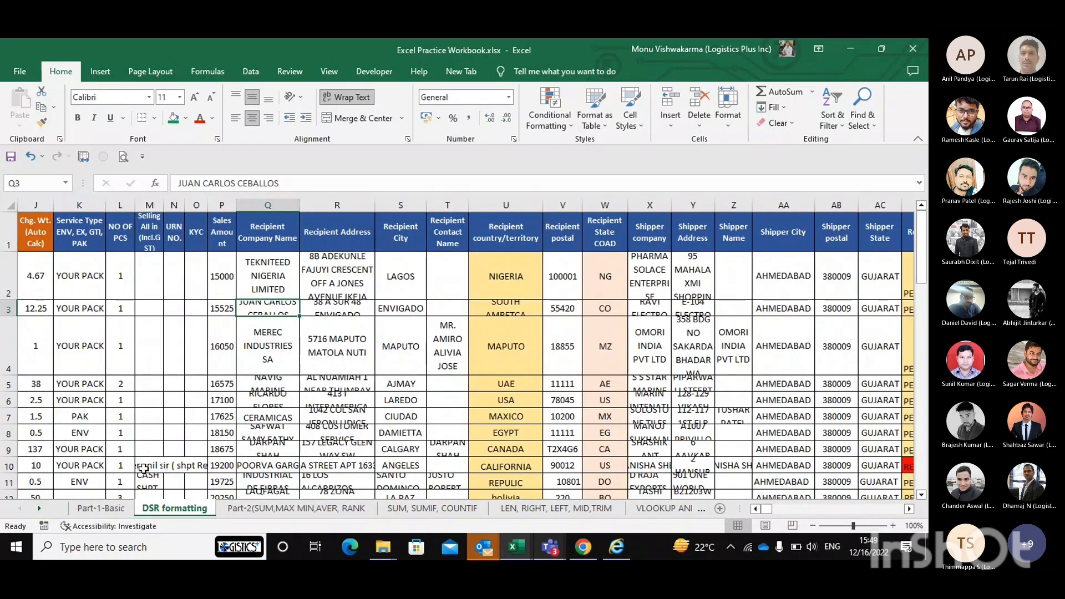
scroll(143, 469, down, 1)
scroll(143, 469, down, 1)
click(146, 377)
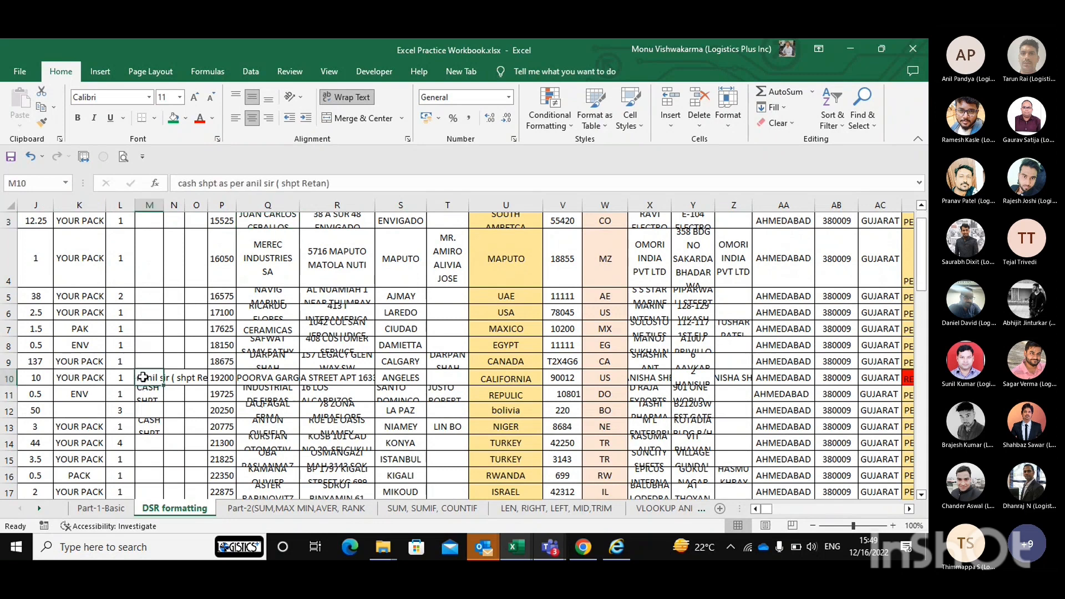
key(Right)
key(Right)
key(Right)
key(Right)
key(Right)
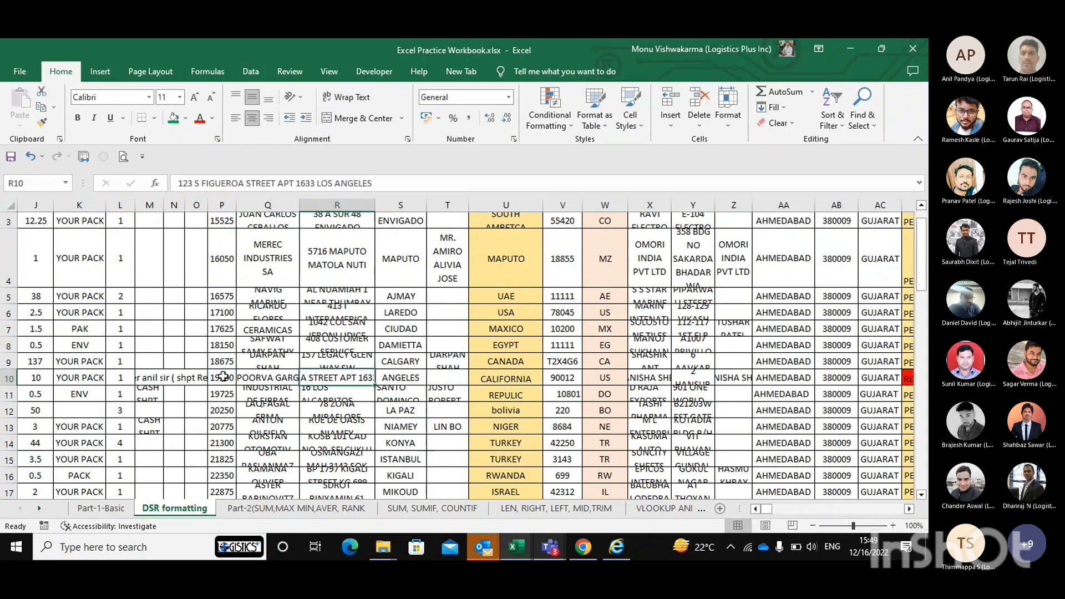
key(Up)
key(Up)
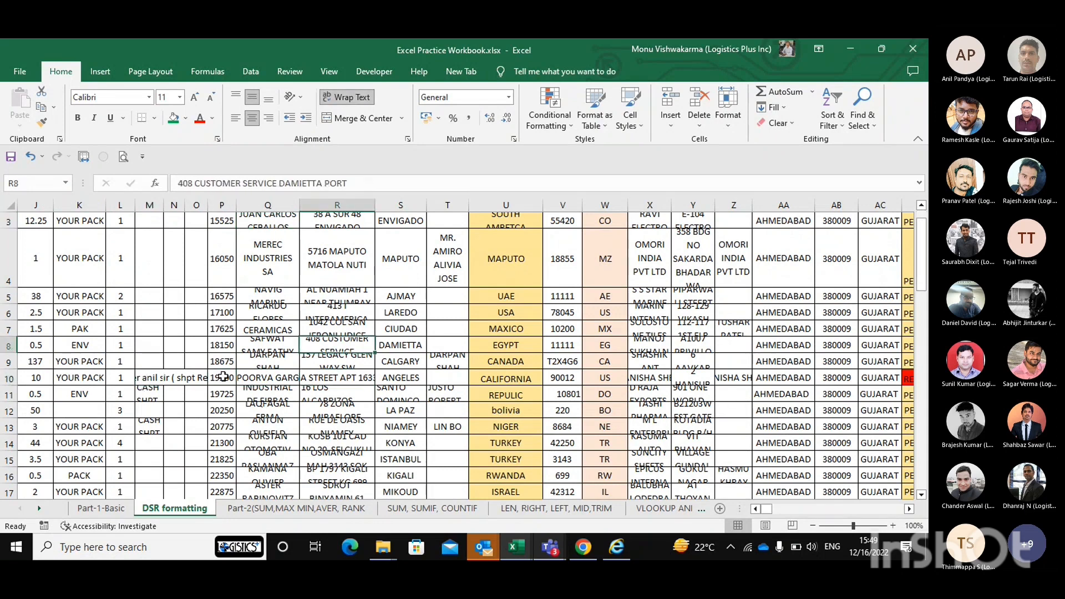
key(Down)
key(Down)
key(Down)
key(Up)
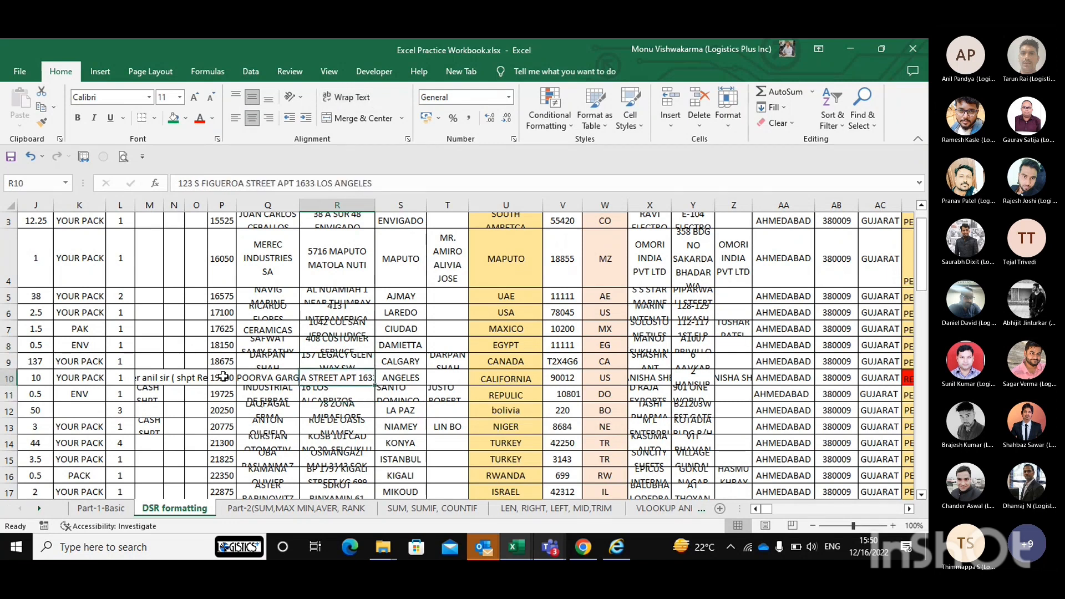
key(Up)
key(Left)
key(Left)
key(Down)
key(Left)
key(Left)
key(Left)
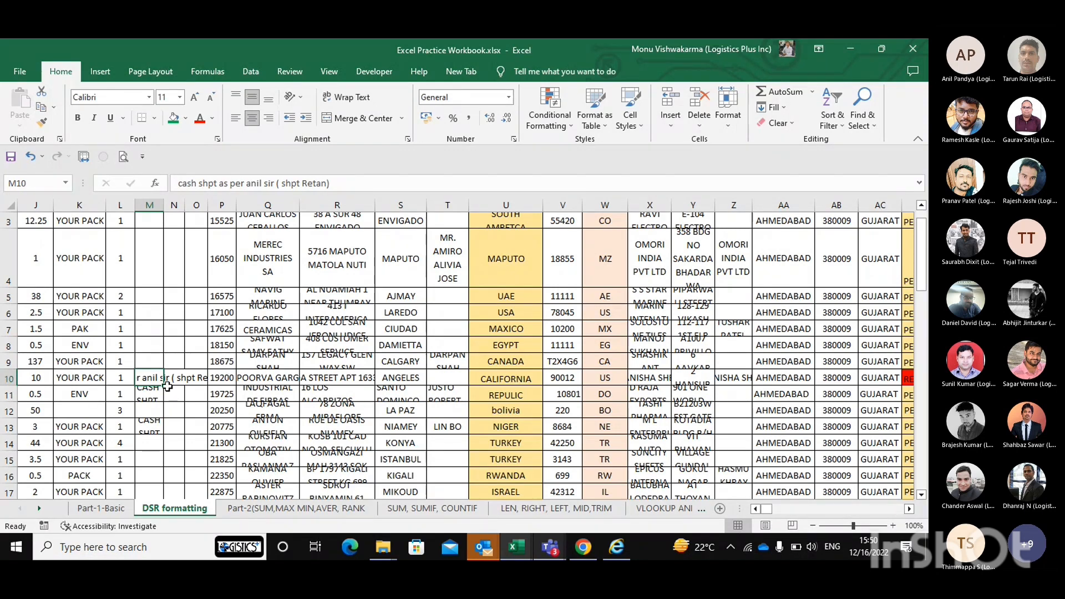
Step: Examine the first records' date and customer cells, and compare the FedEx Master No. entries in B2 and B3
scroll(167, 387, left, 5)
scroll(167, 387, up, 1)
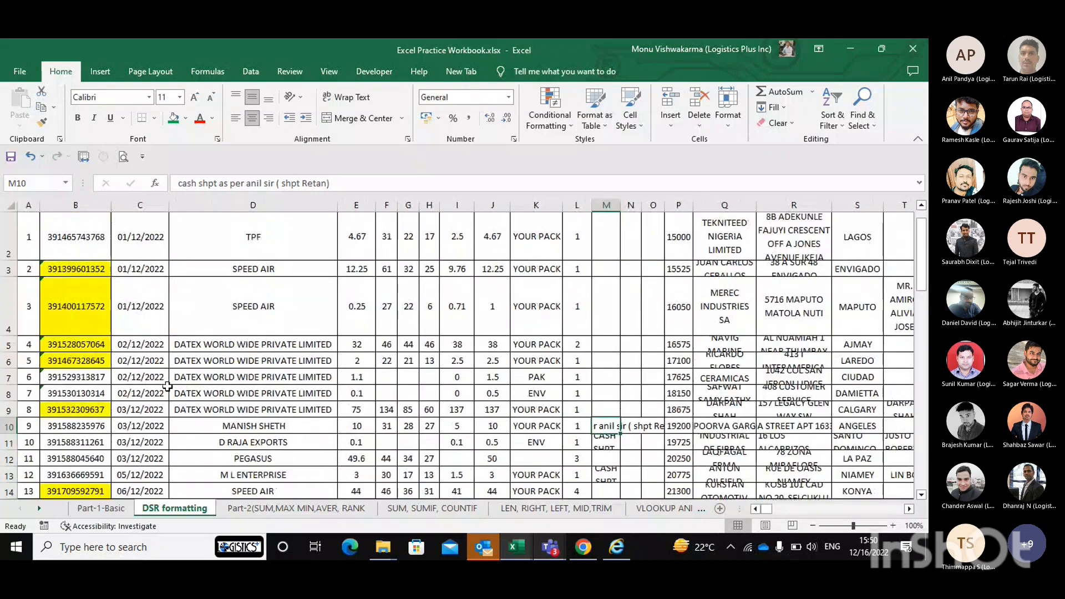
click(129, 279)
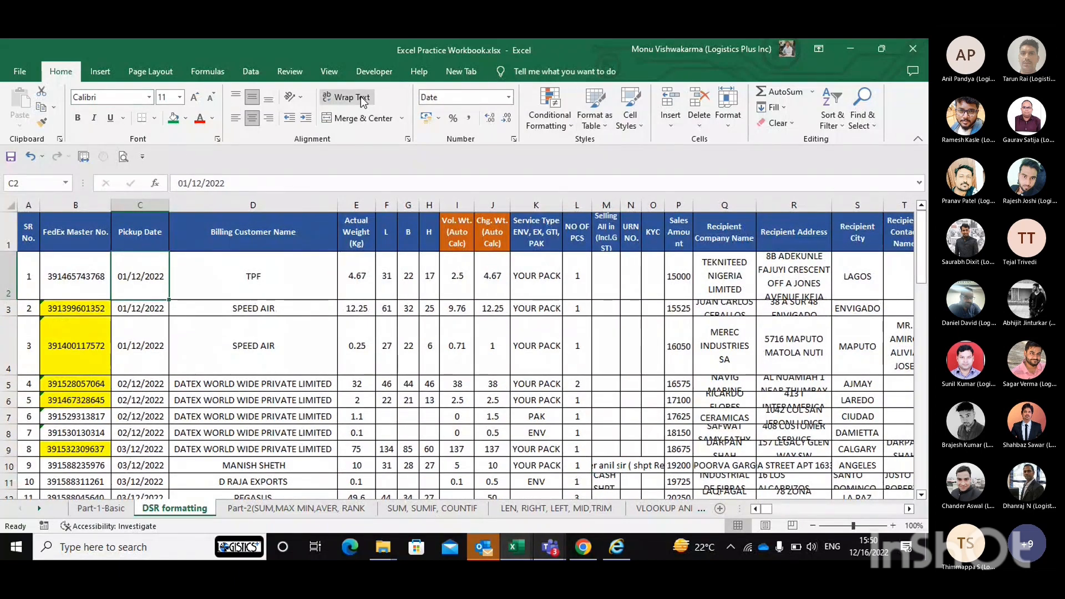
click(404, 337)
key(Left)
key(Left)
key(Left)
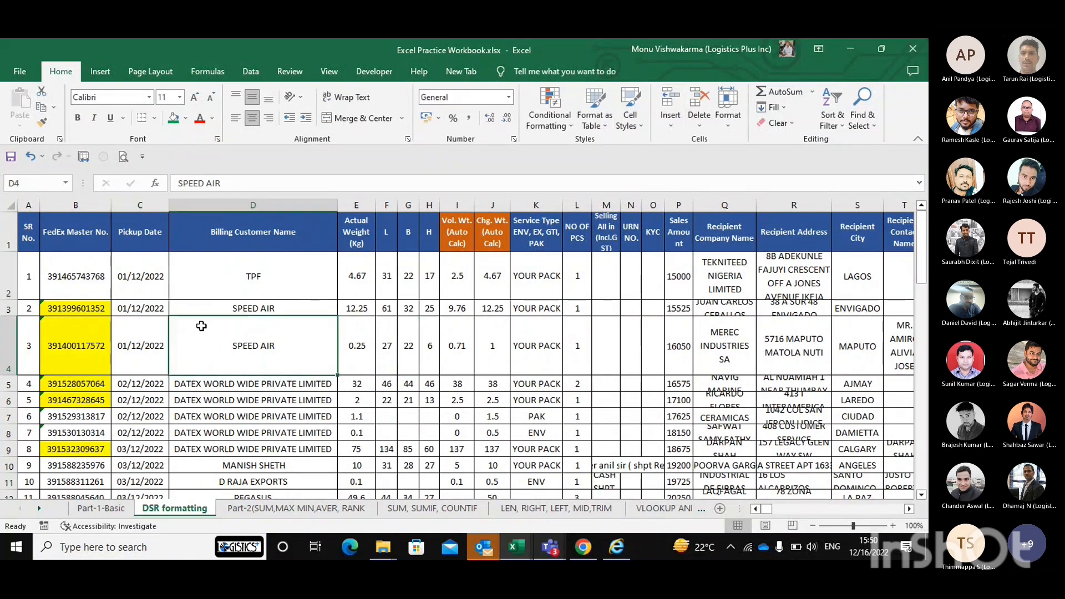
key(Left)
key(Up)
key(Left)
key(Up)
key(Up)
key(Down)
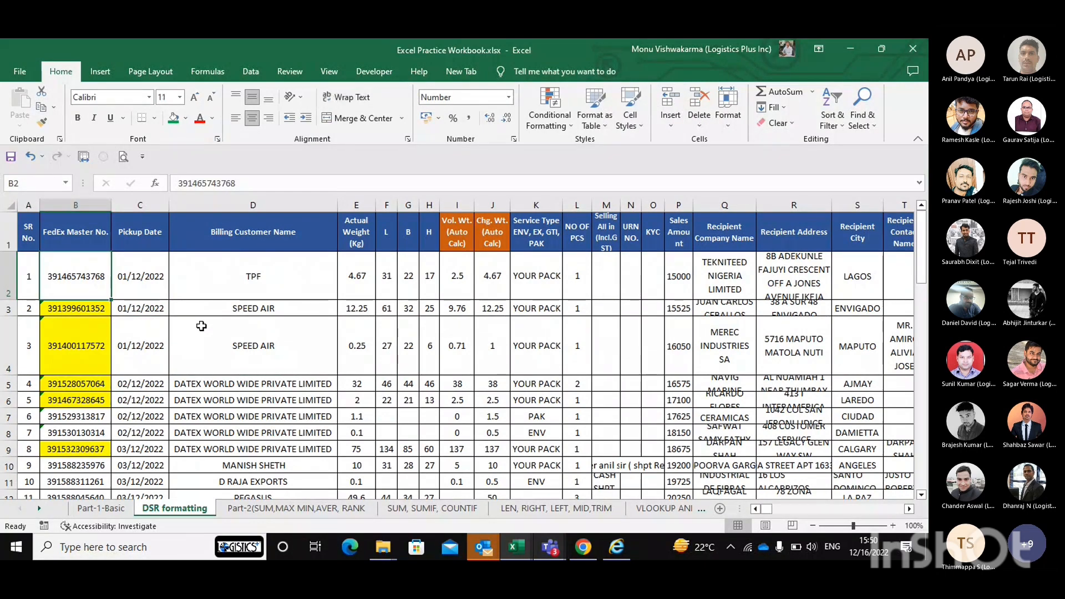
click(72, 306)
scroll(66, 355, down, 1)
scroll(66, 355, up, 1)
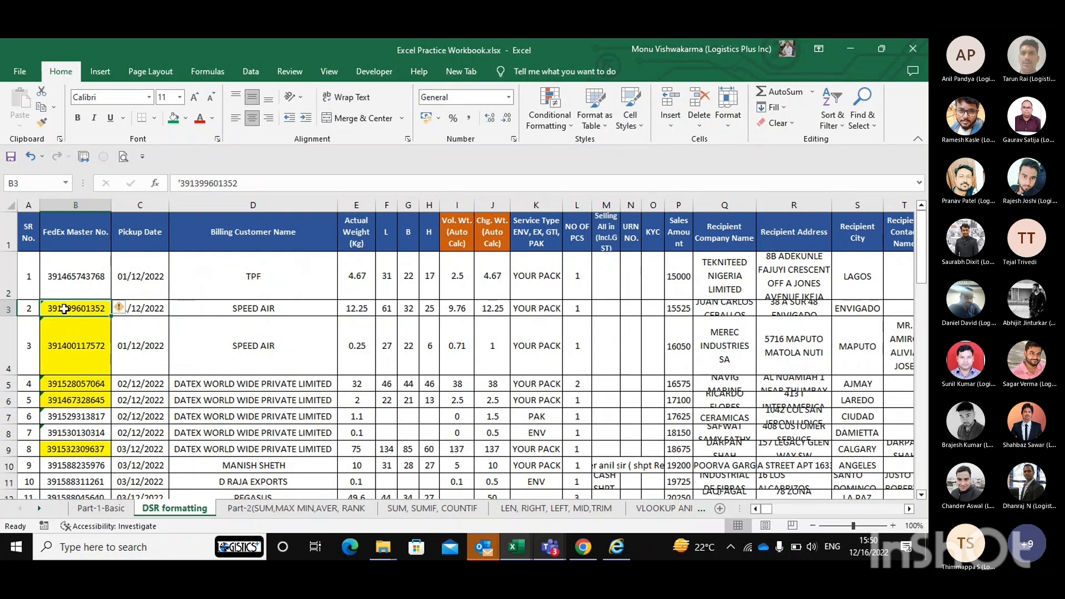
Step: Insert two blank rows above the header row of the DSR table
click(232, 265)
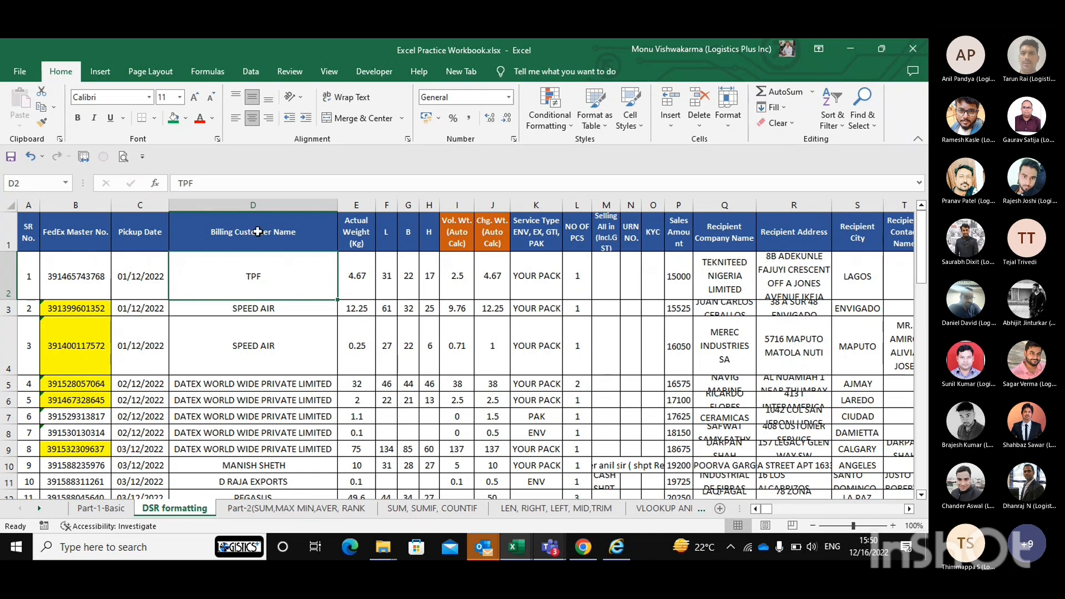
click(257, 232)
key(shift+space)
key(ctrl+shift+equal)
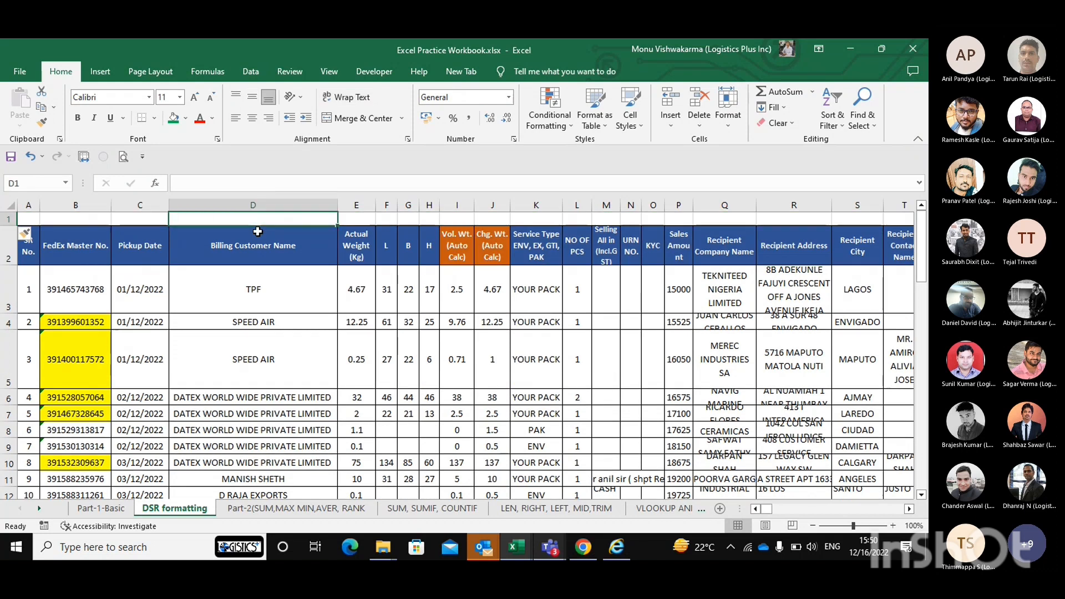
key(ctrl+shift+equal)
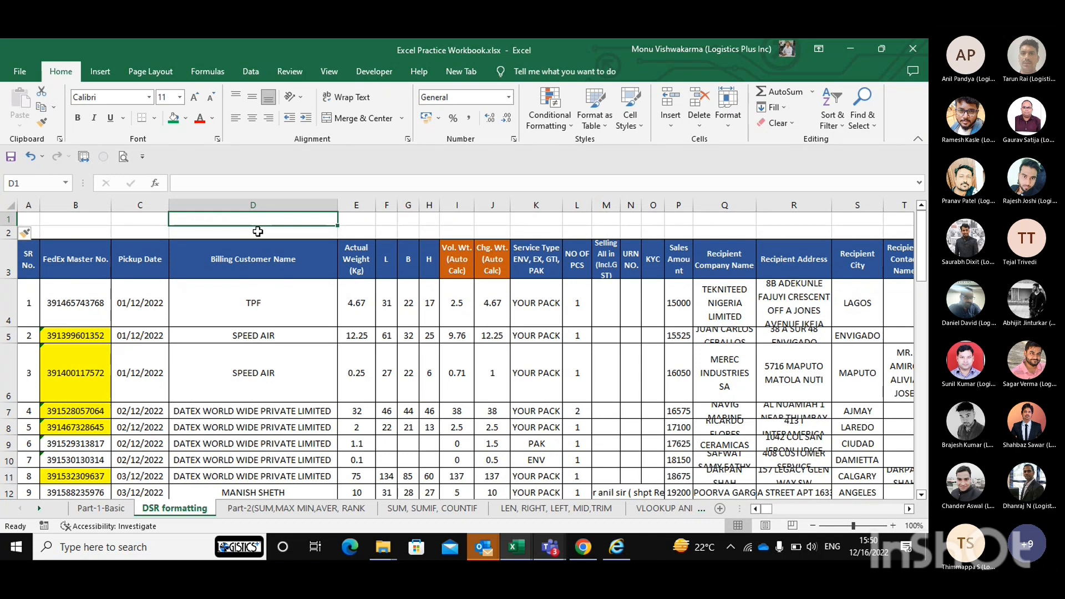
text(1234)
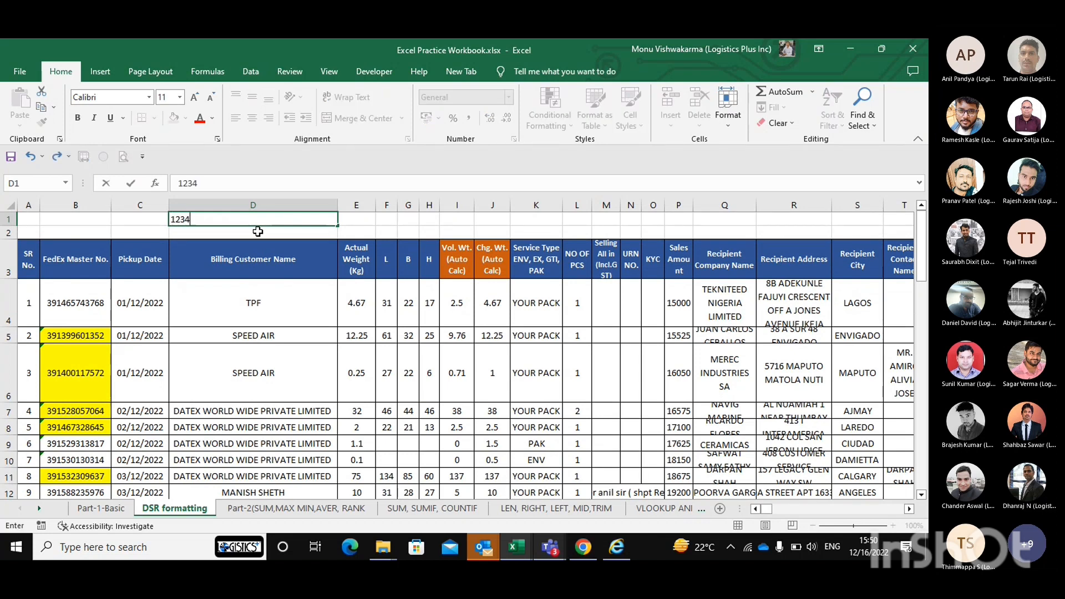
text(56789011111)
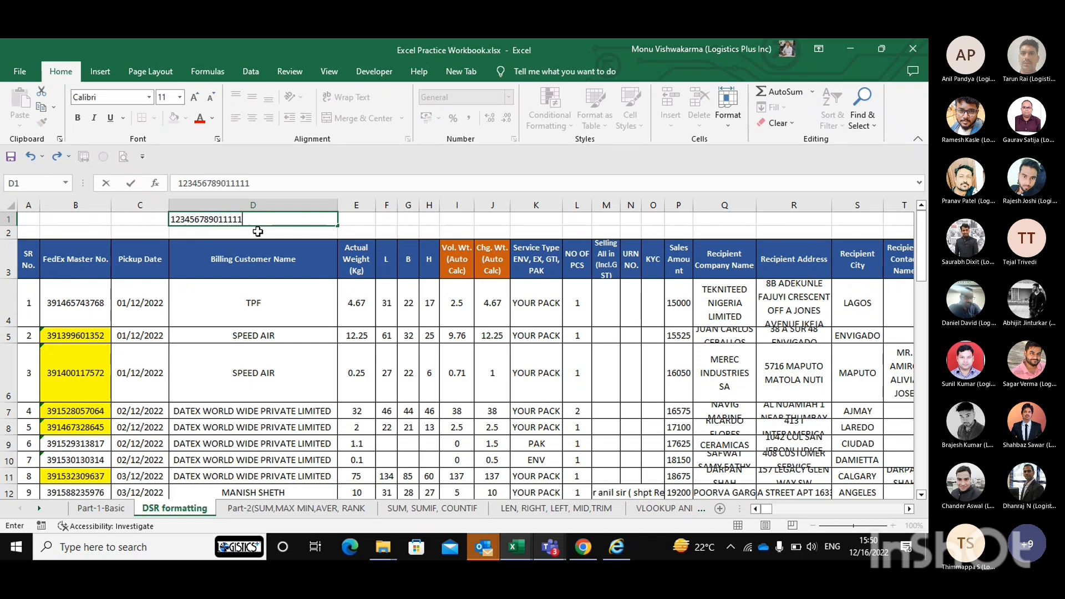
key(ctrl+Return)
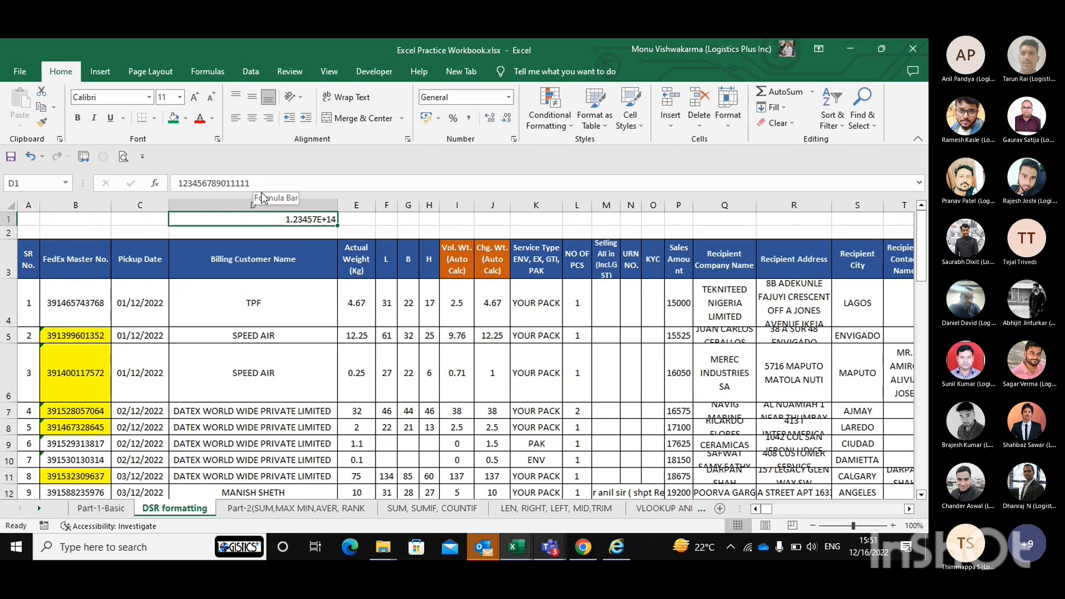
Step: Extend the number in D1 by a sixteenth digit and check how the value is stored
key(F2)
text(0)
key(Return)
key(Up)
click(283, 186)
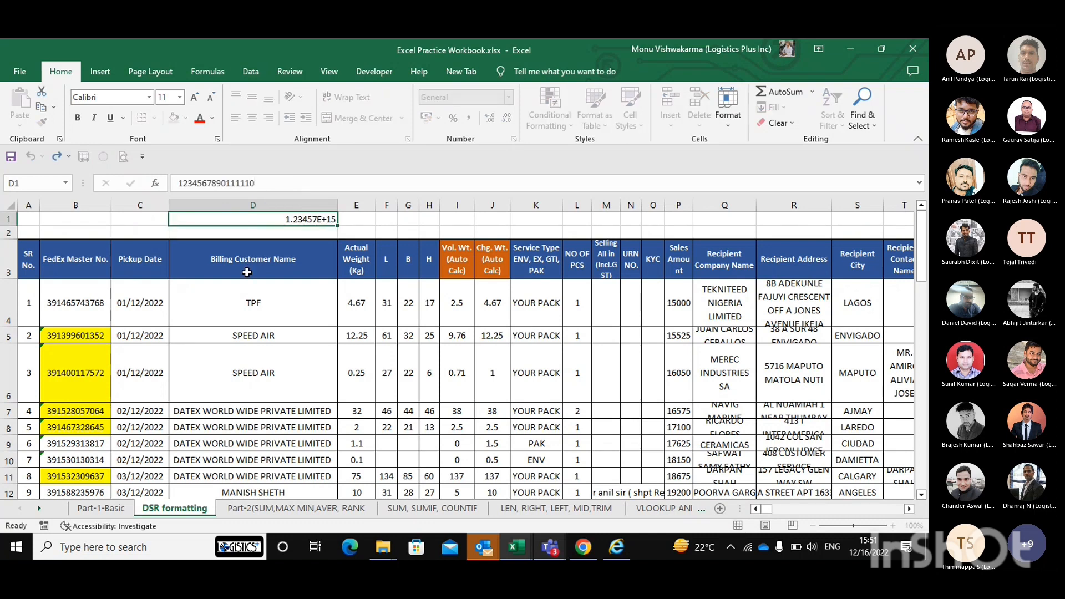
key(Escape)
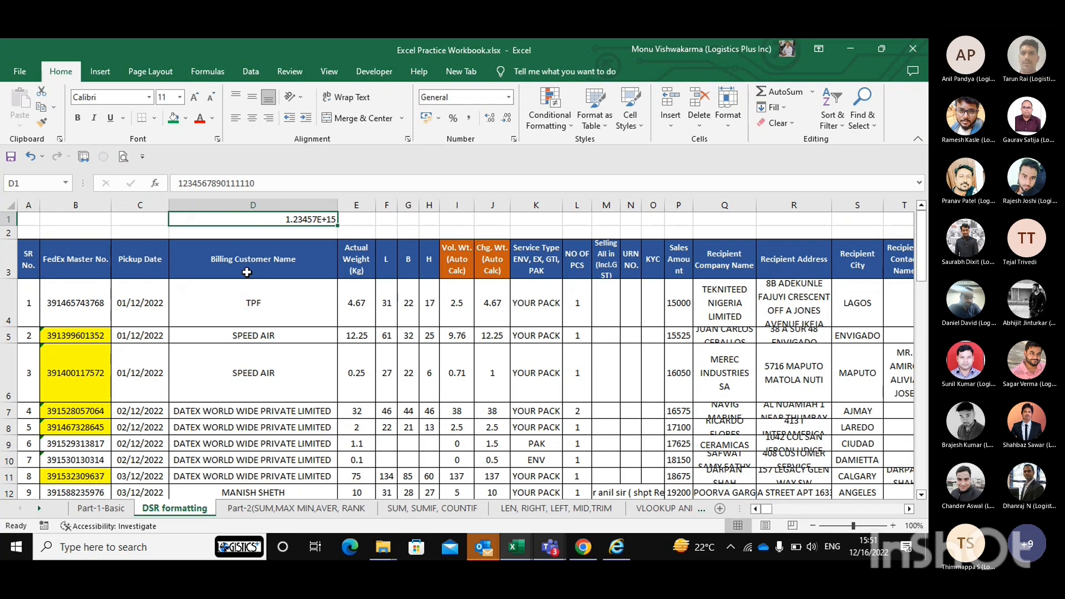
key(F2)
key(BackSpace)
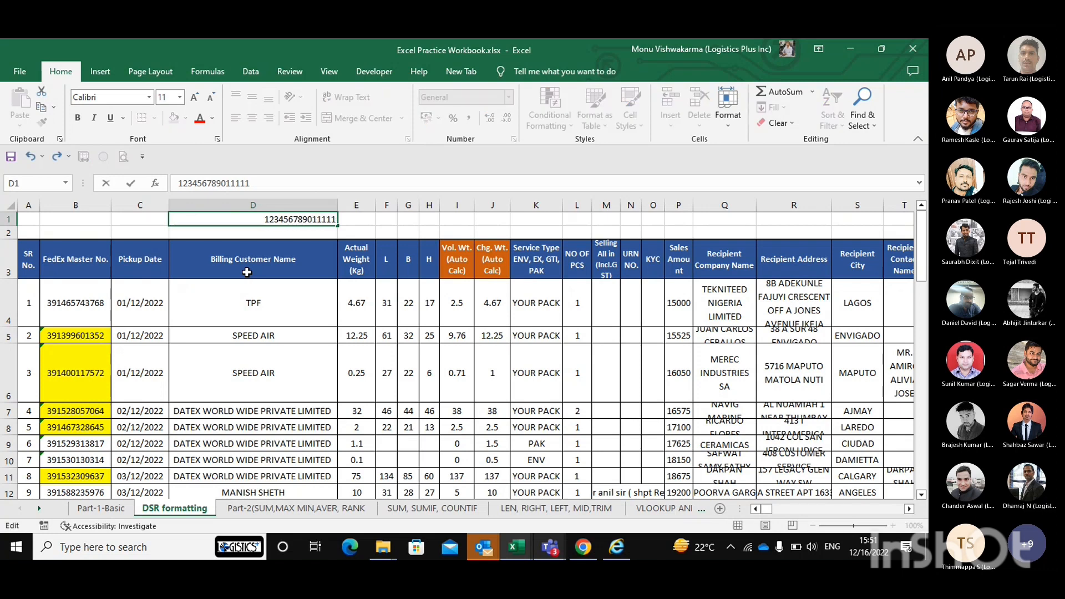
text(1)
key(Home)
text(')
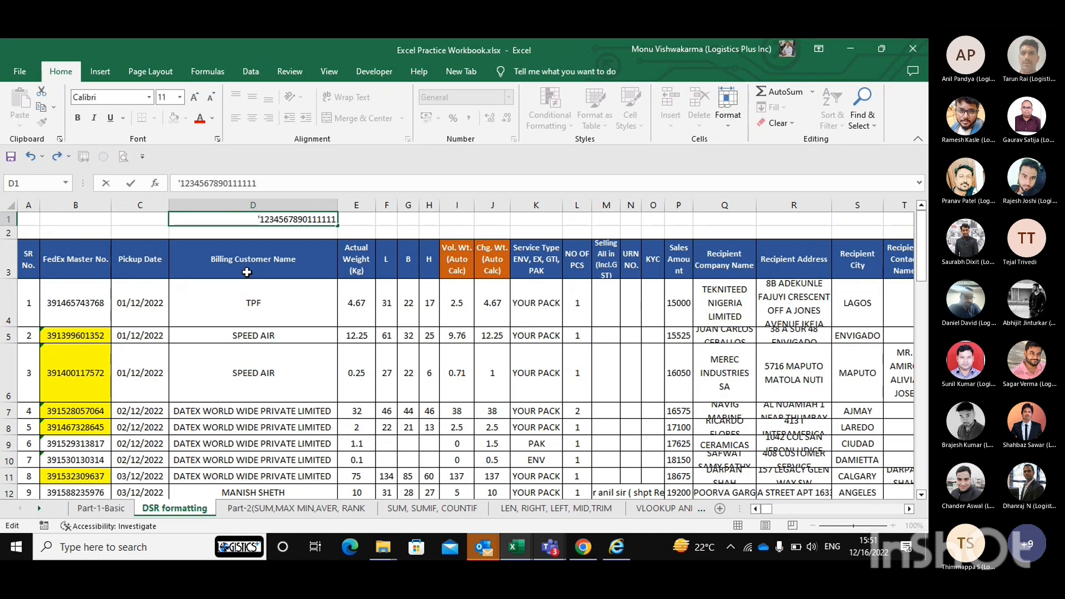
key(ctrl+Return)
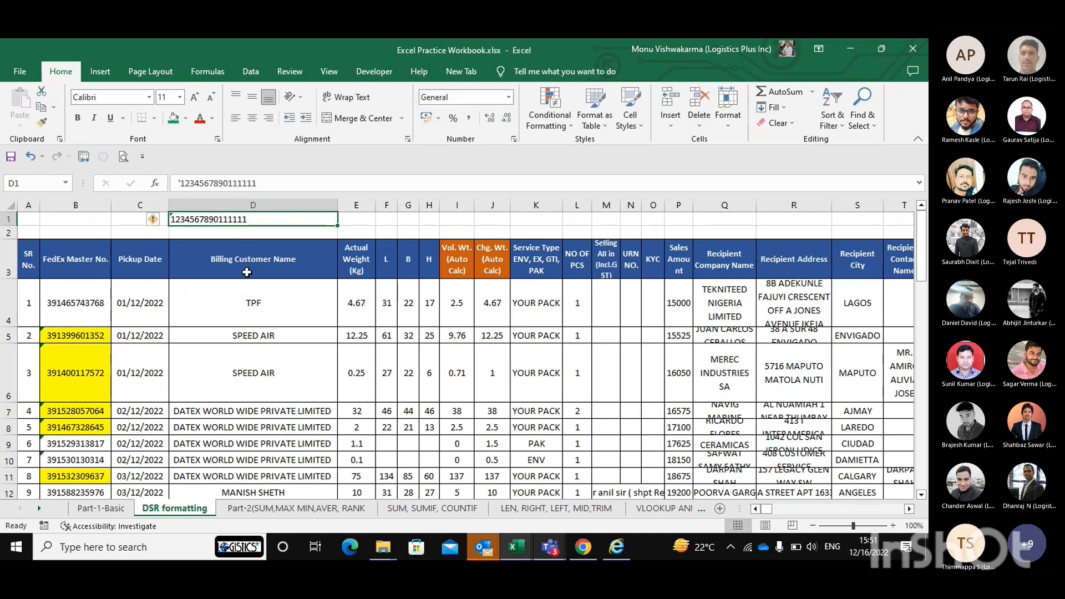
key(ctrl+z)
key(F2)
key(BackSpace)
key(BackSpace)
key(BackSpace)
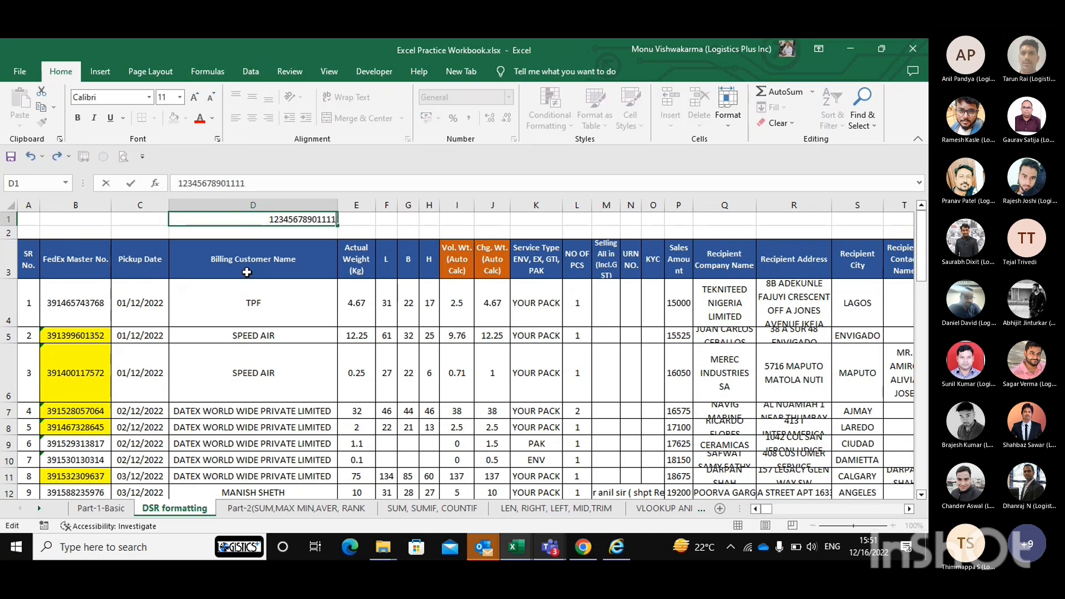
key(Return)
key(Up)
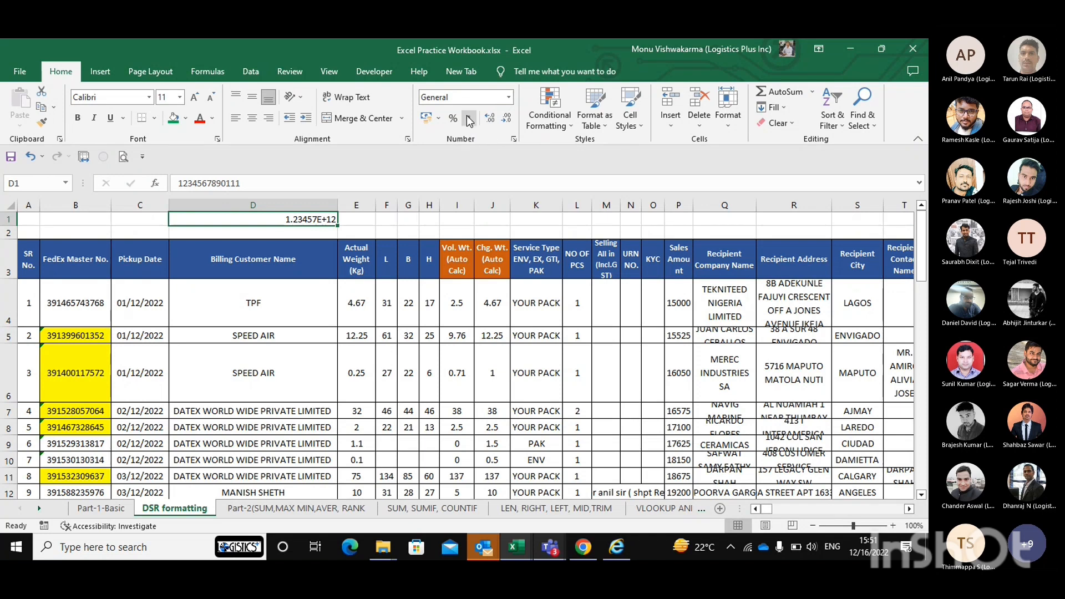
Step: Format cell D1 as Number with no decimal places
click(456, 97)
text(Number)
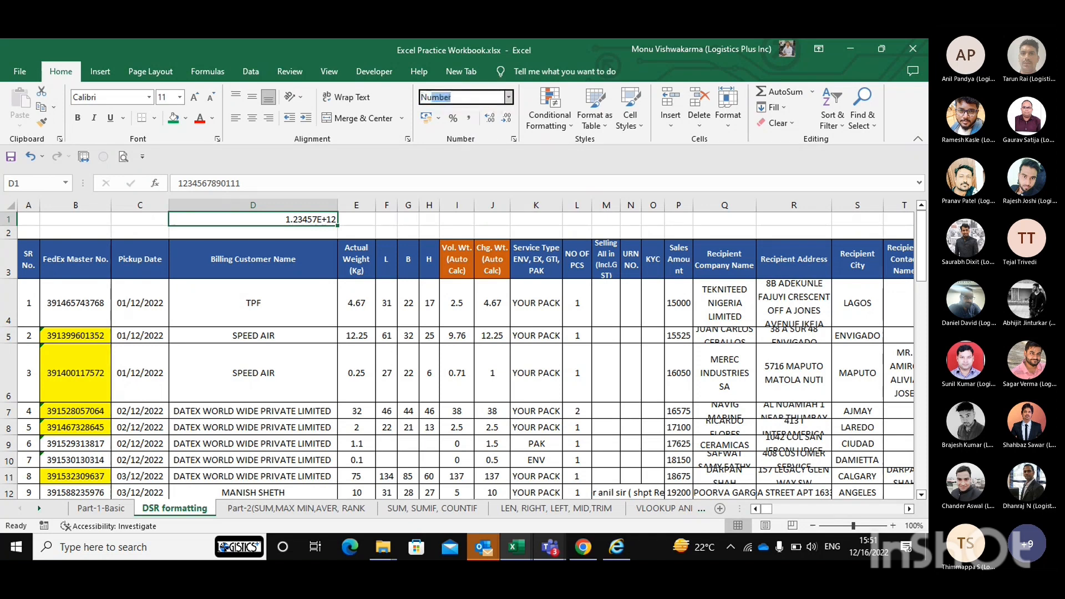
key(Return)
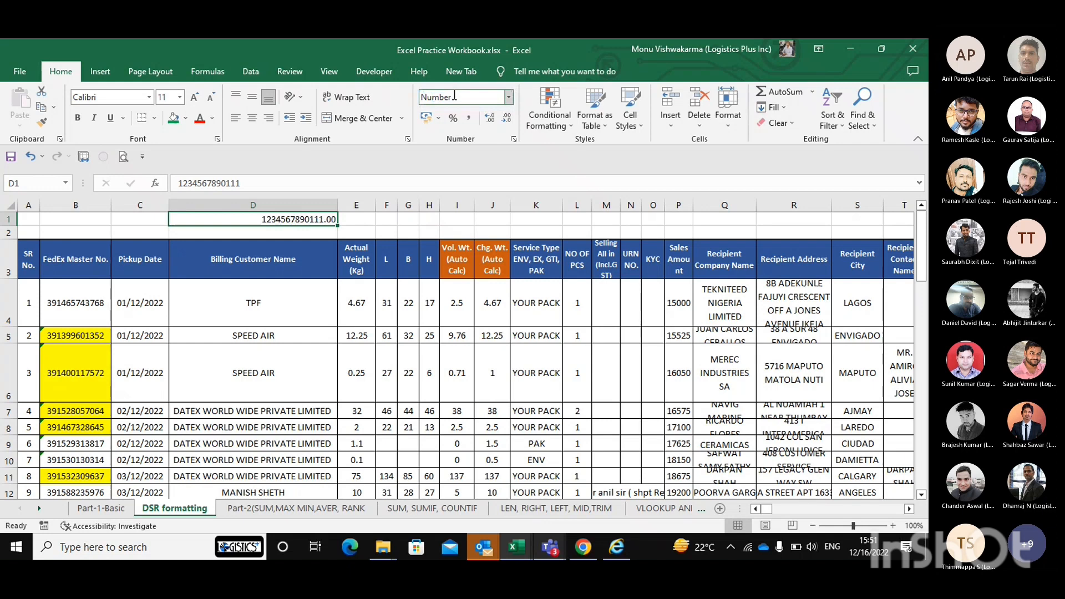
double_click(506, 121)
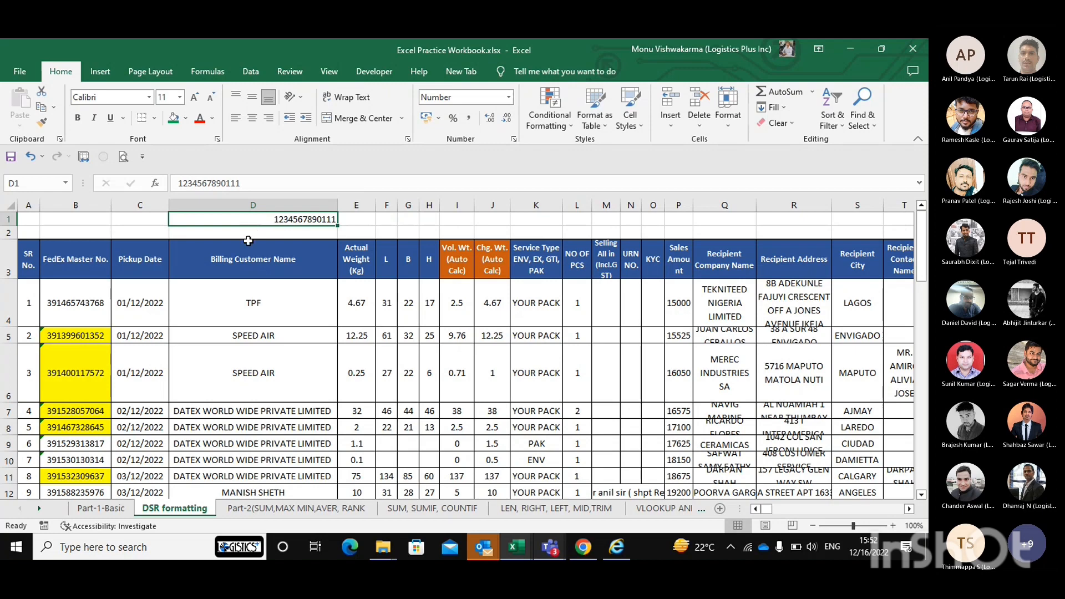
Step: Clear cell D1 and delete the two blank rows above the header row
key(Delete)
scroll(246, 241, down, 2)
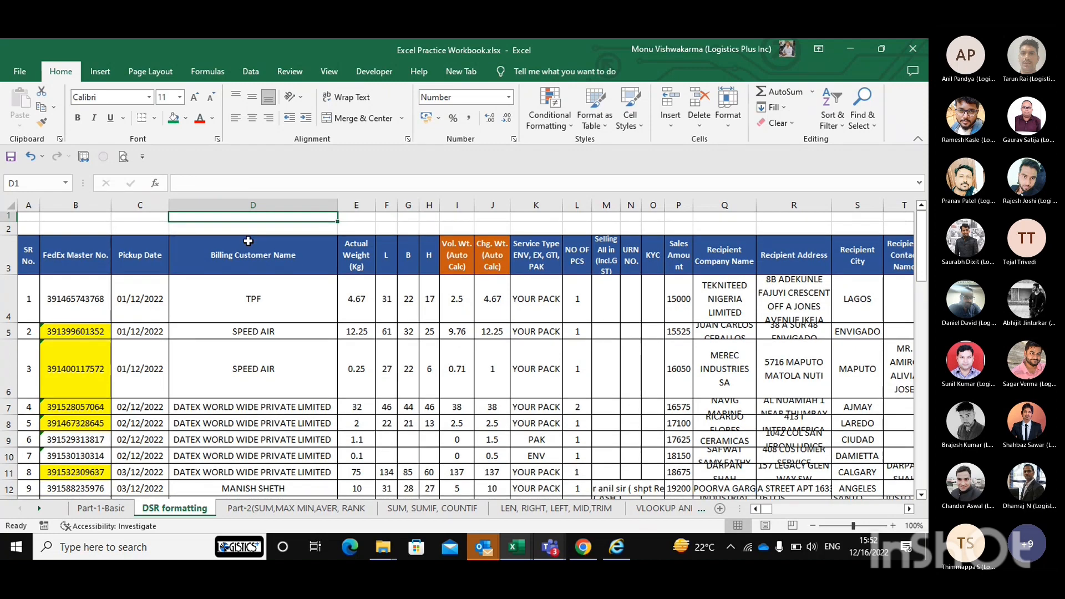
scroll(132, 274, up, 2)
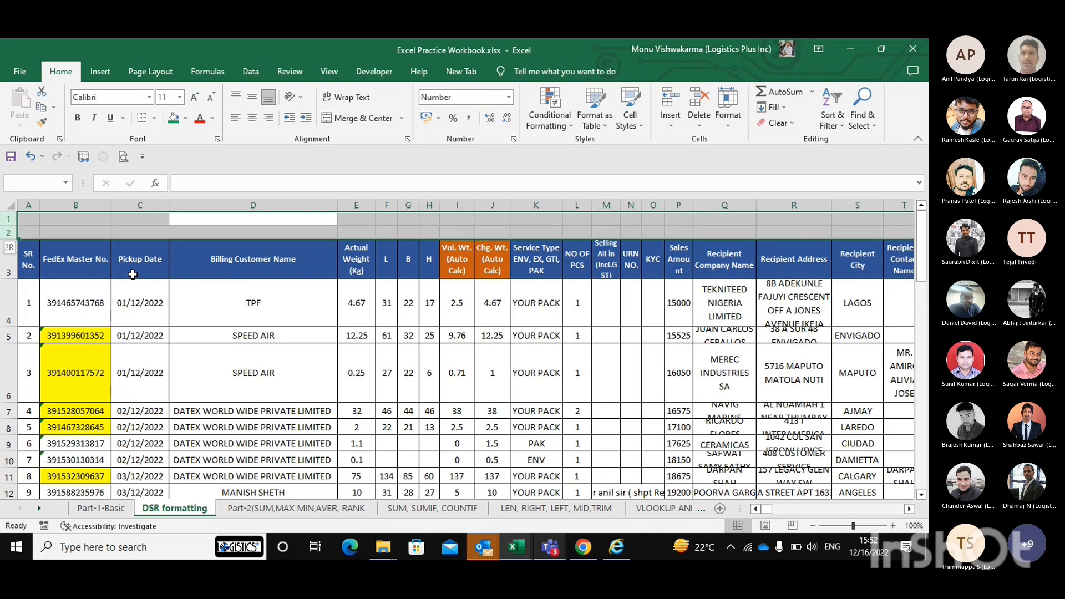
click(132, 274)
key(Left)
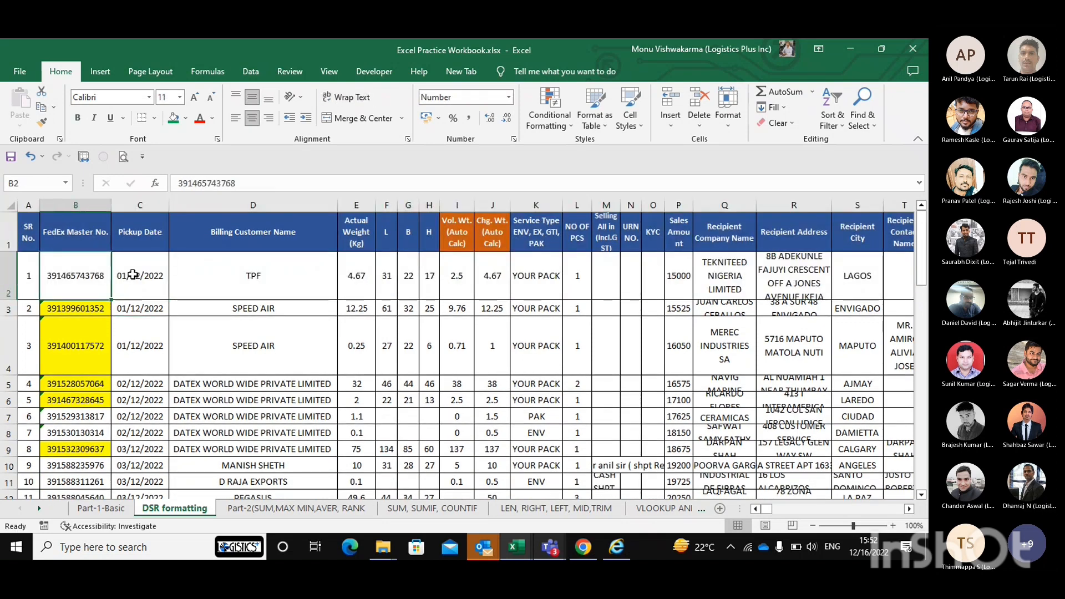
Step: Select the whole table from B3 and compare this with selecting the entire sheet
click(54, 313)
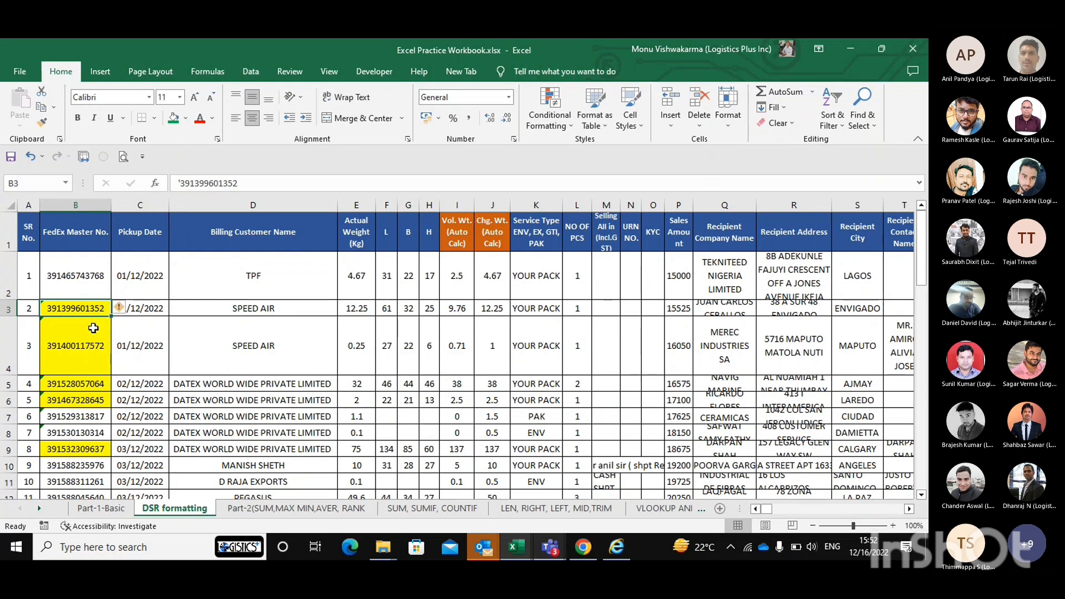
mouse_move(122, 313)
key(ctrl+a)
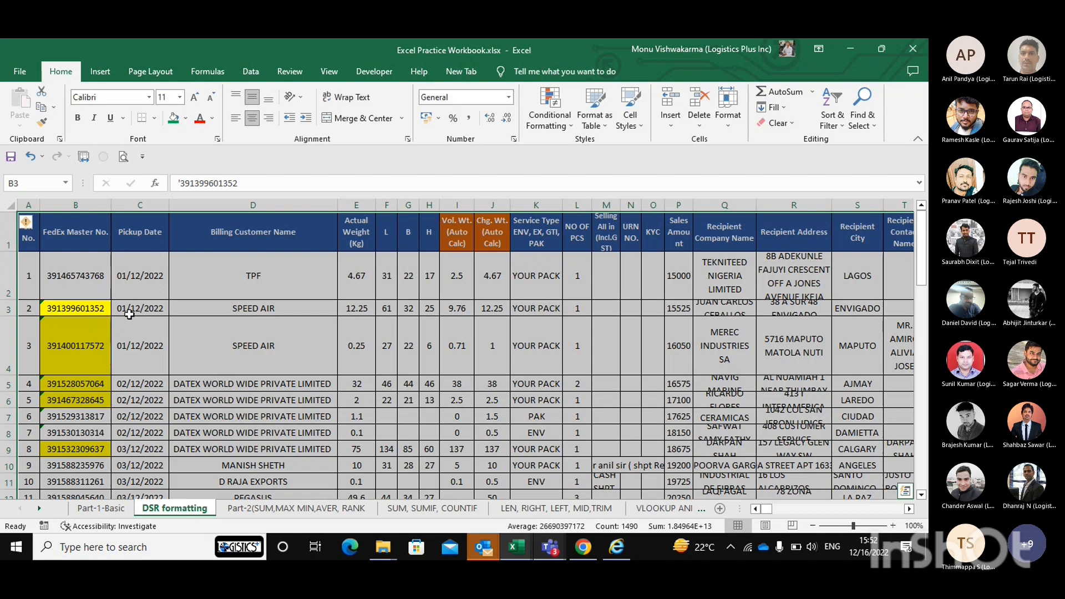
click(160, 297)
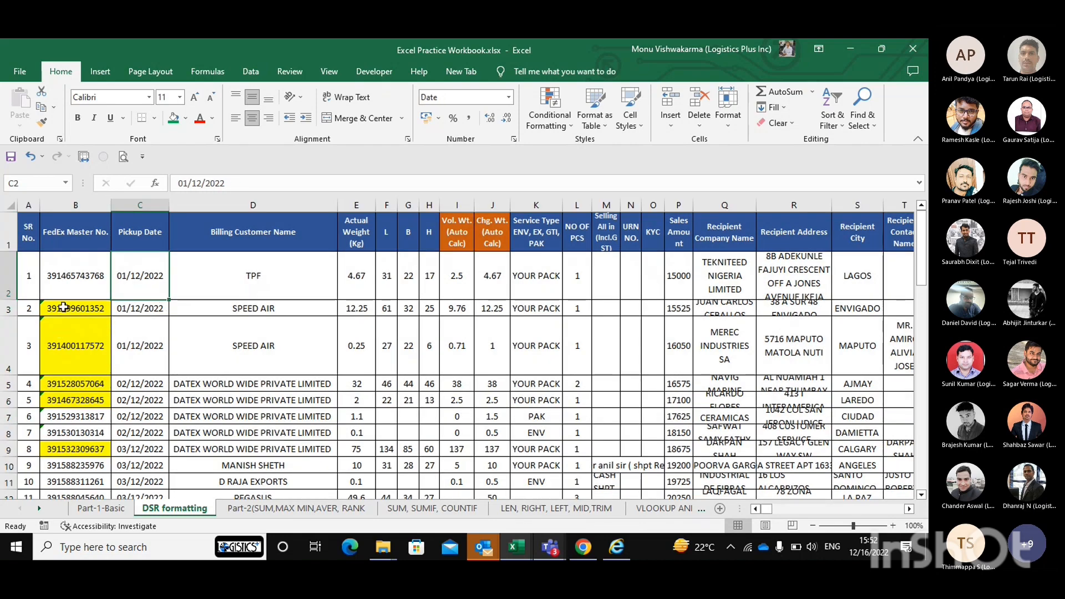
click(10, 205)
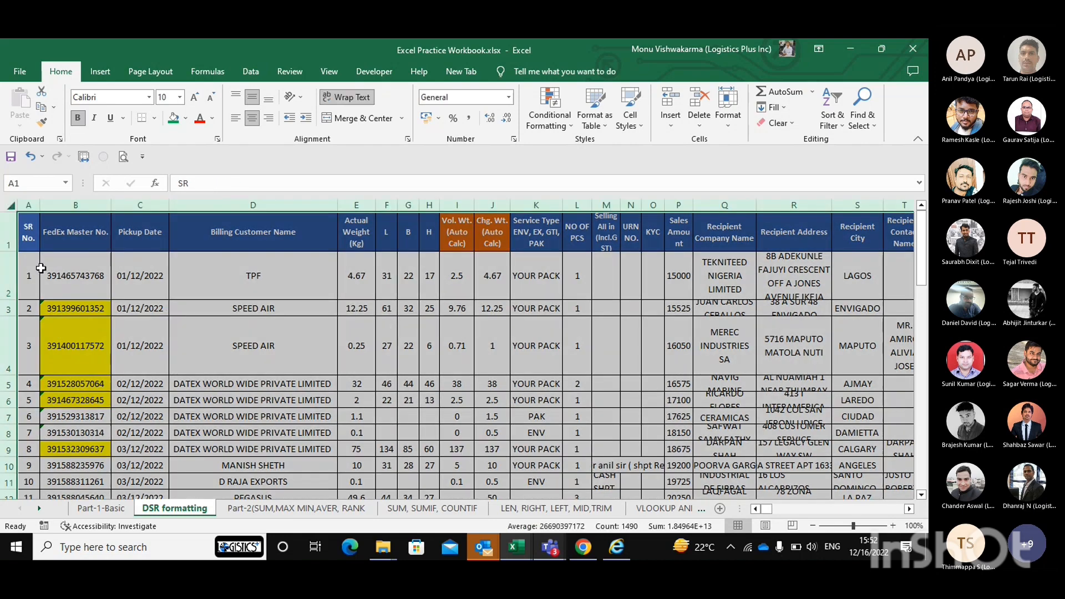
click(67, 314)
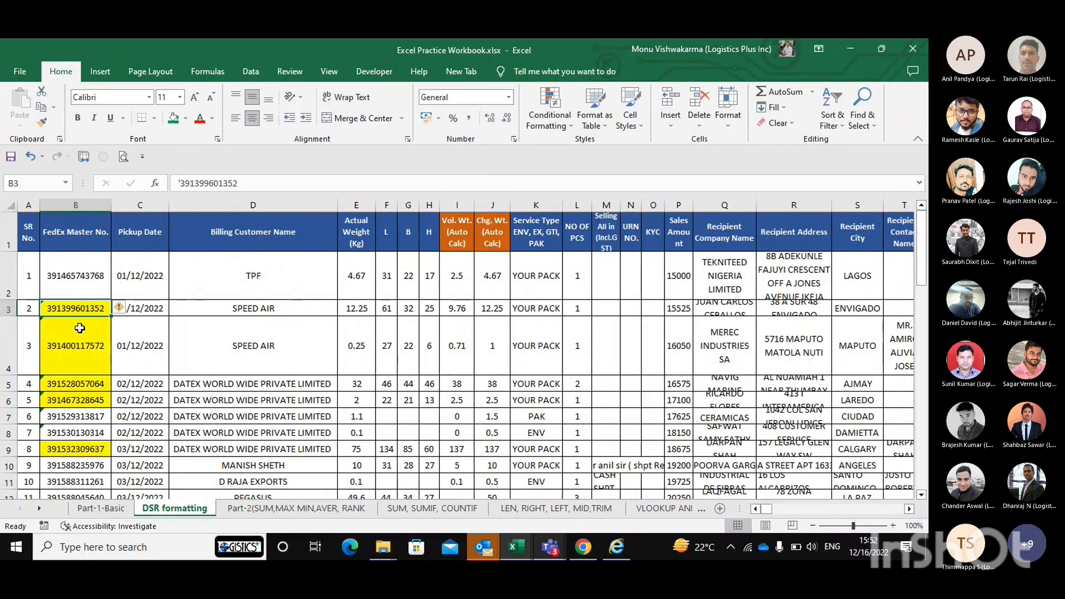
key(ctrl+a)
key(ctrl+q)
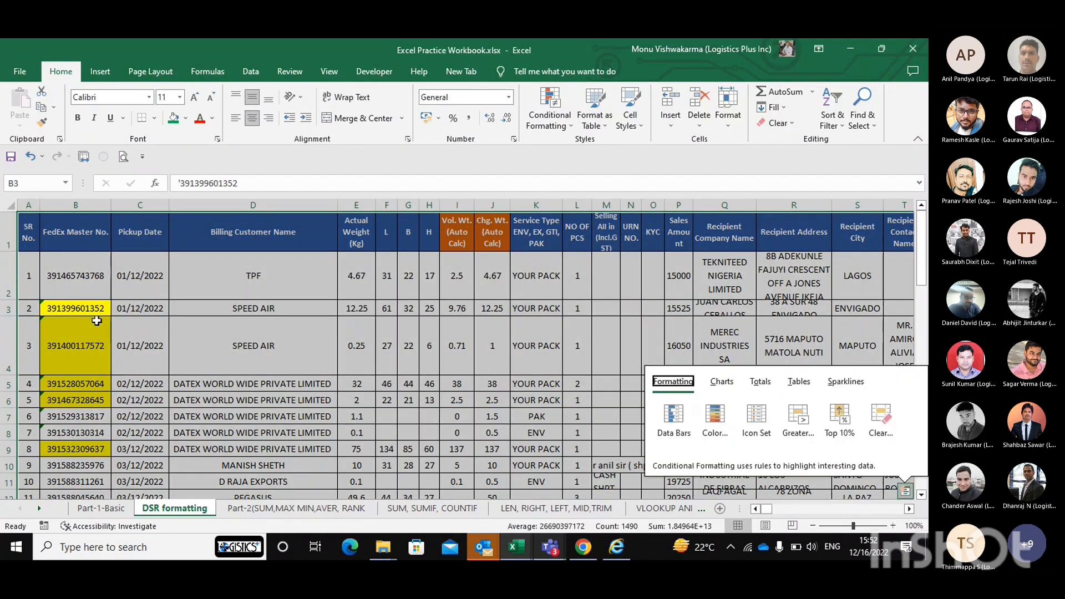
click(79, 306)
click(79, 306)
key(Down)
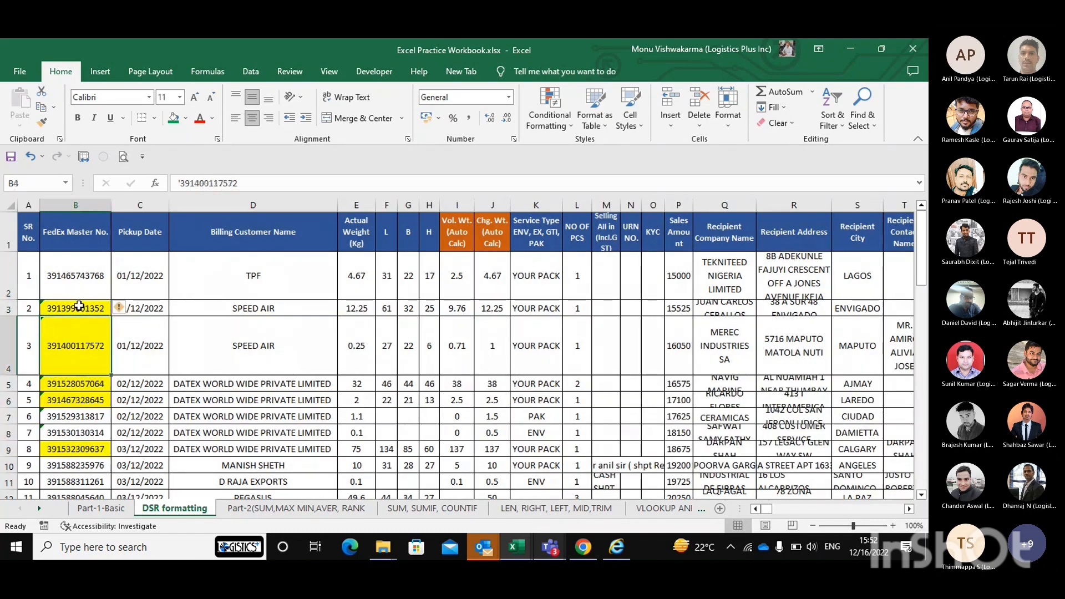
Step: Select the whole table from B3 and convert all numbers stored as text to numbers
click(78, 306)
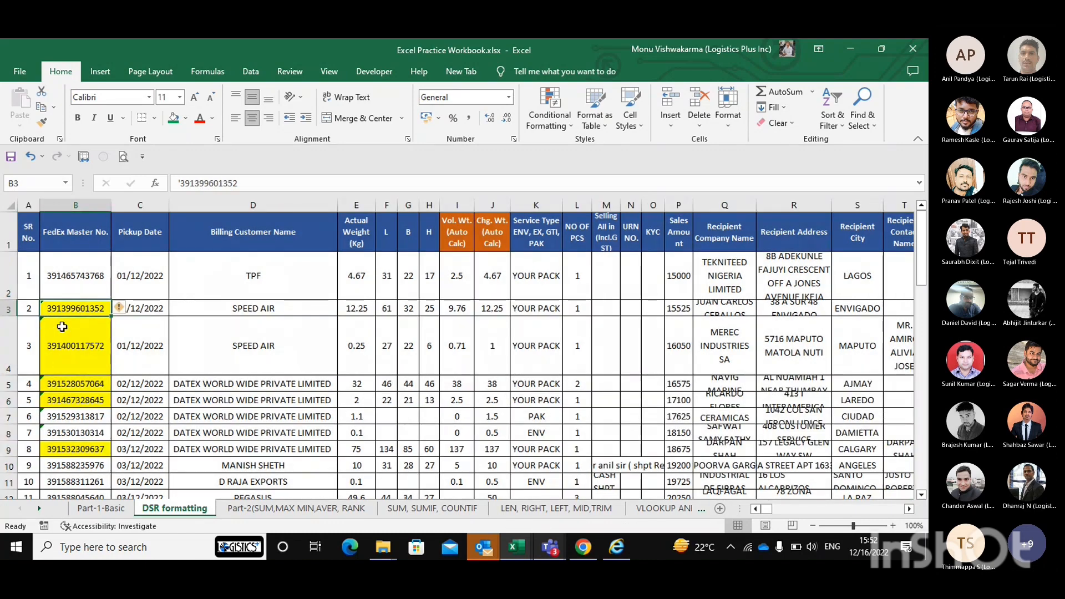
key(ctrl+a)
click(29, 222)
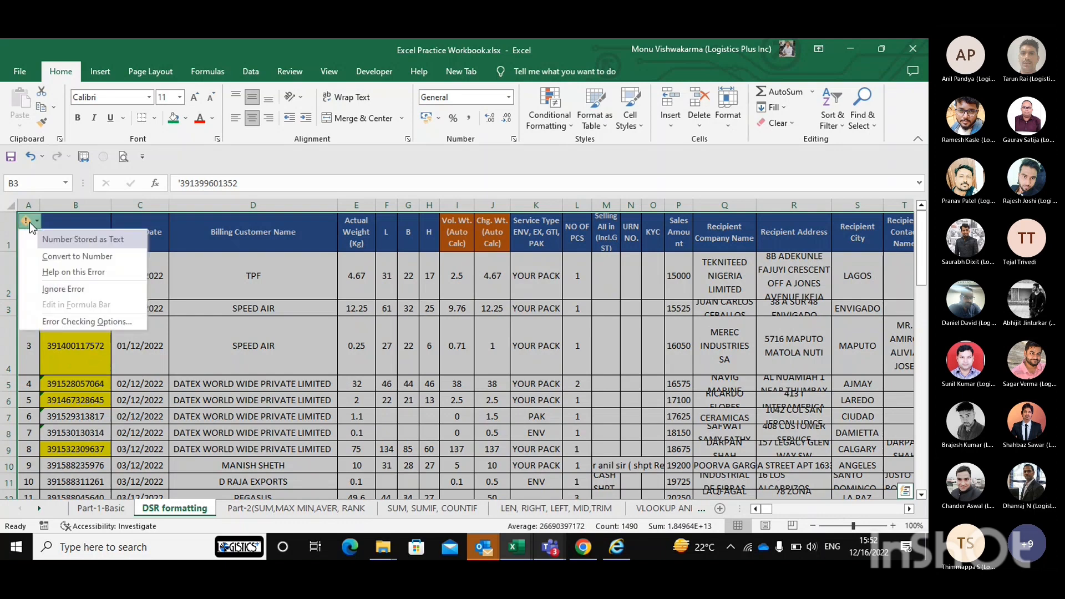
click(59, 262)
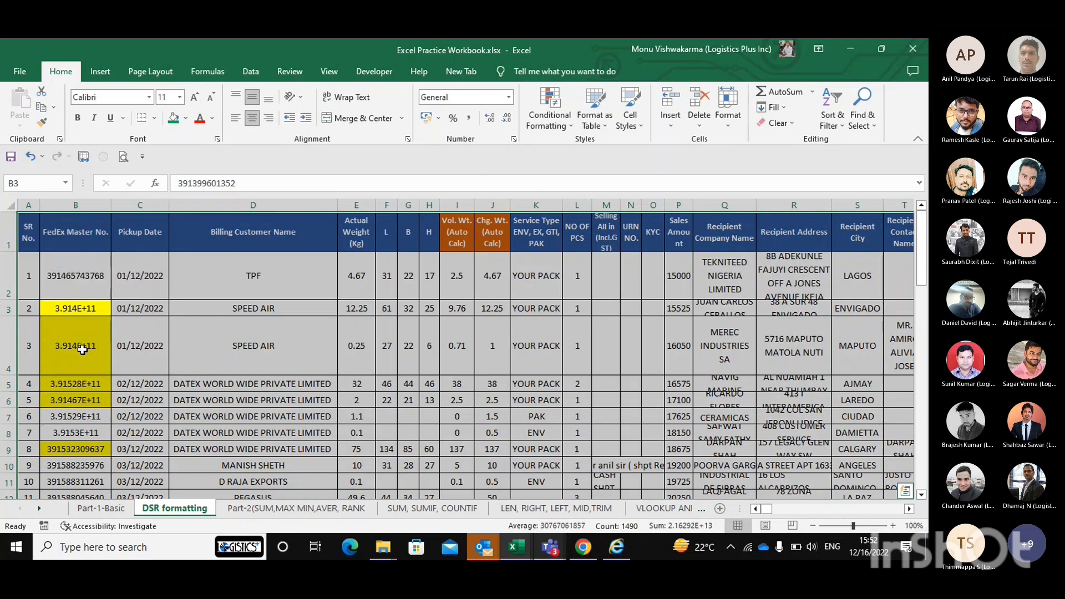
scroll(82, 349, down, 1)
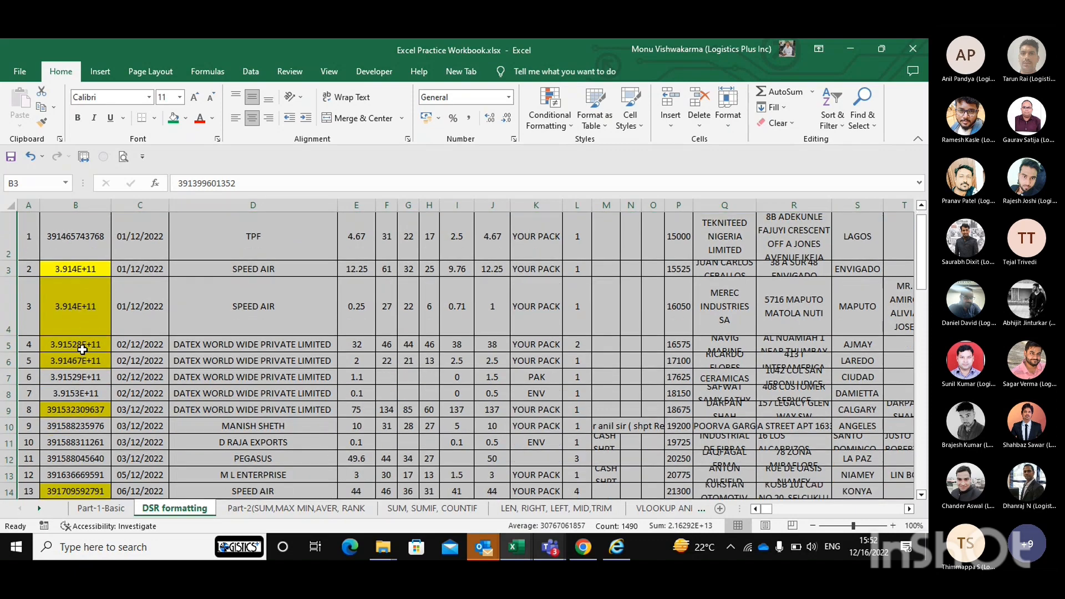
scroll(77, 308, up, 1)
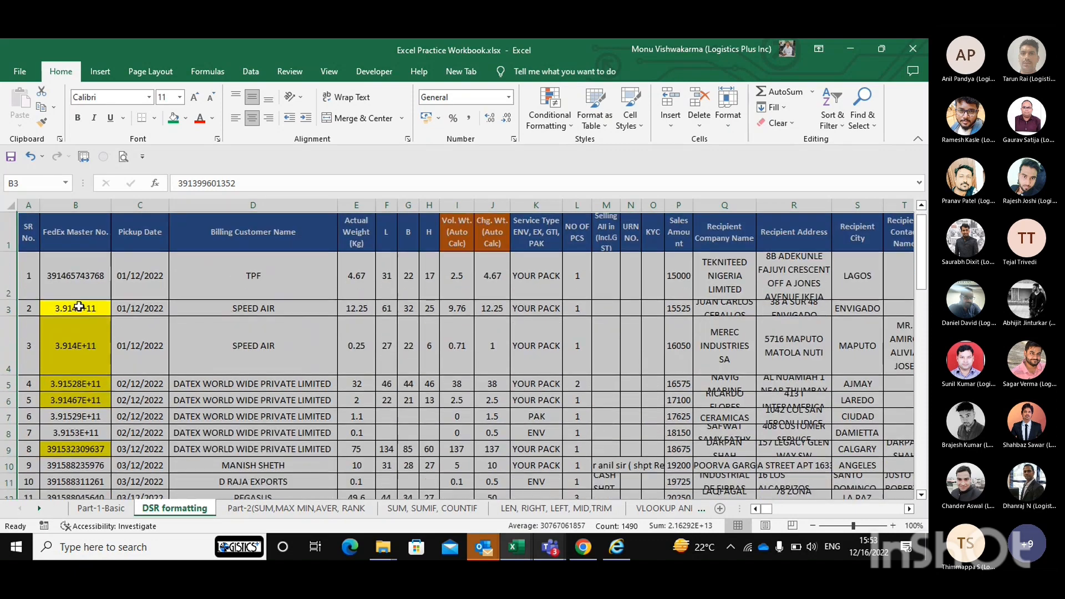
Step: Format the FedEx Master No. column as Number with no decimal places and check its entries
click(83, 209)
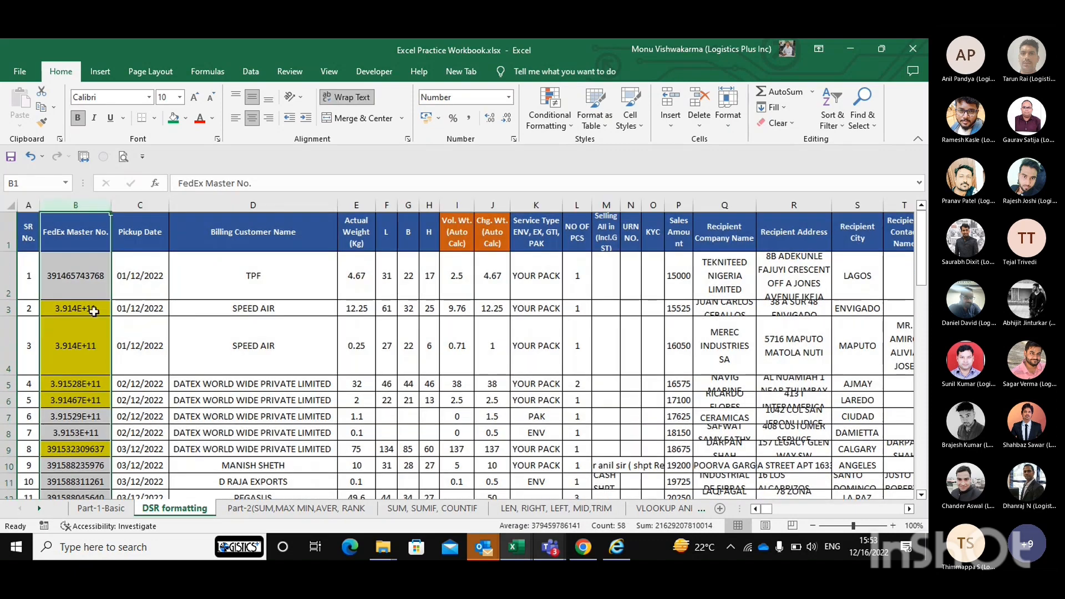
click(471, 97)
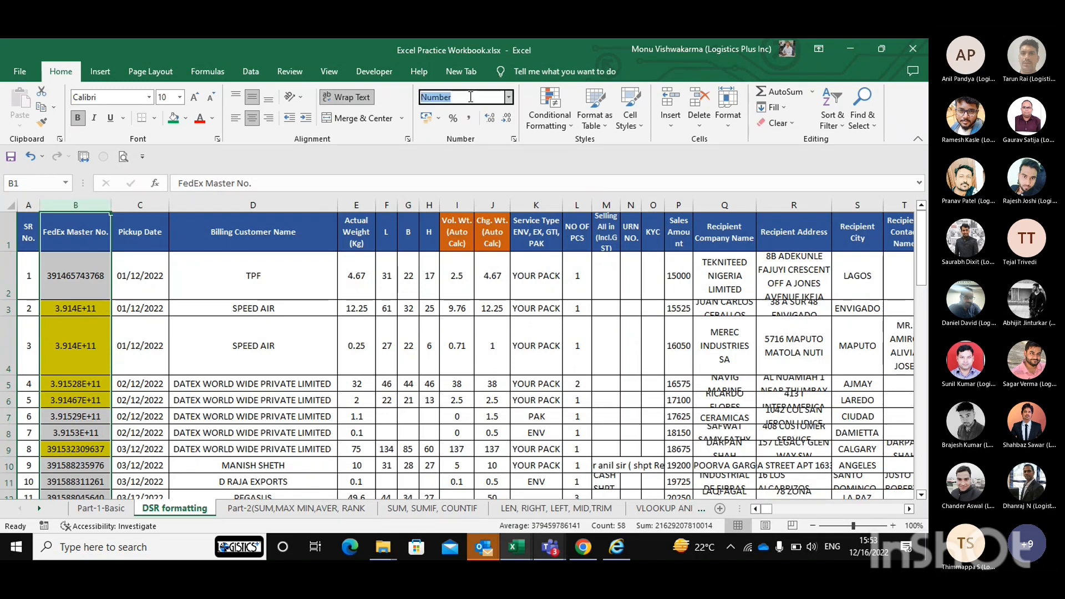
key(Return)
click(507, 118)
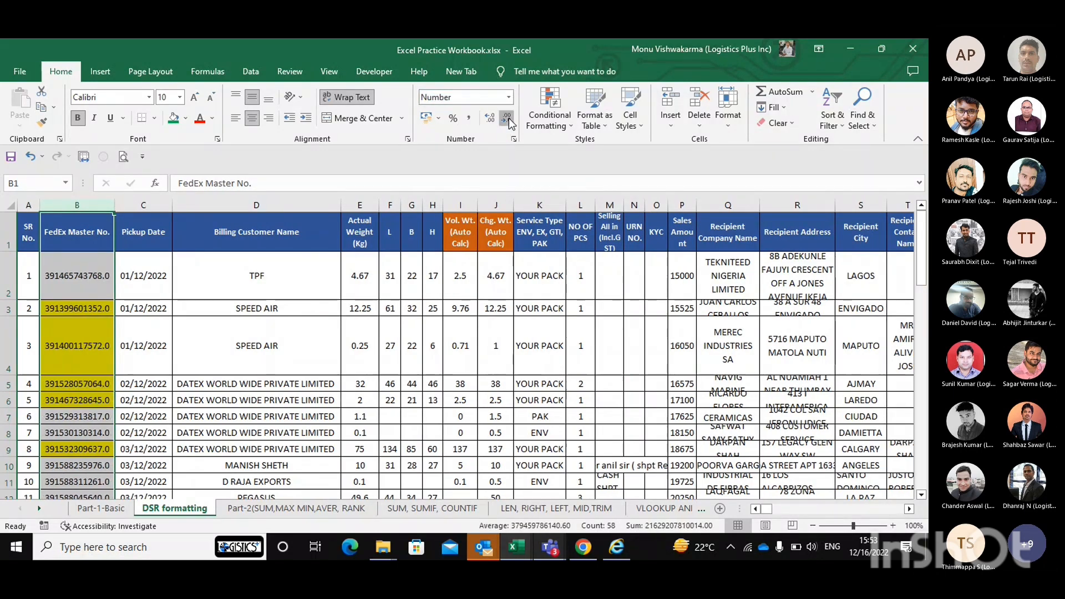
click(507, 118)
scroll(114, 328, down, 5)
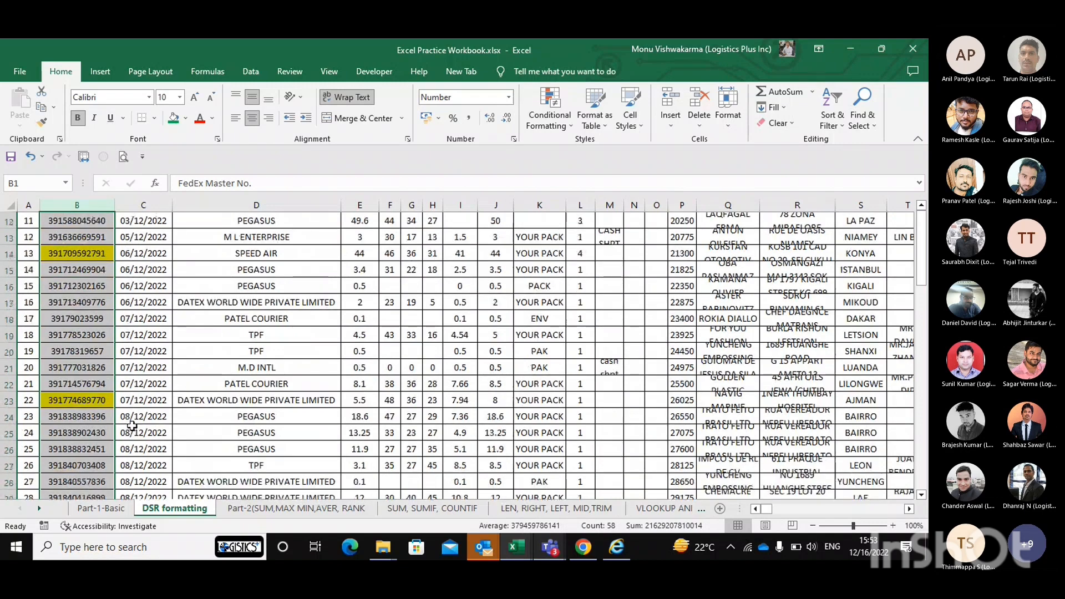
scroll(114, 327, up, 5)
click(103, 311)
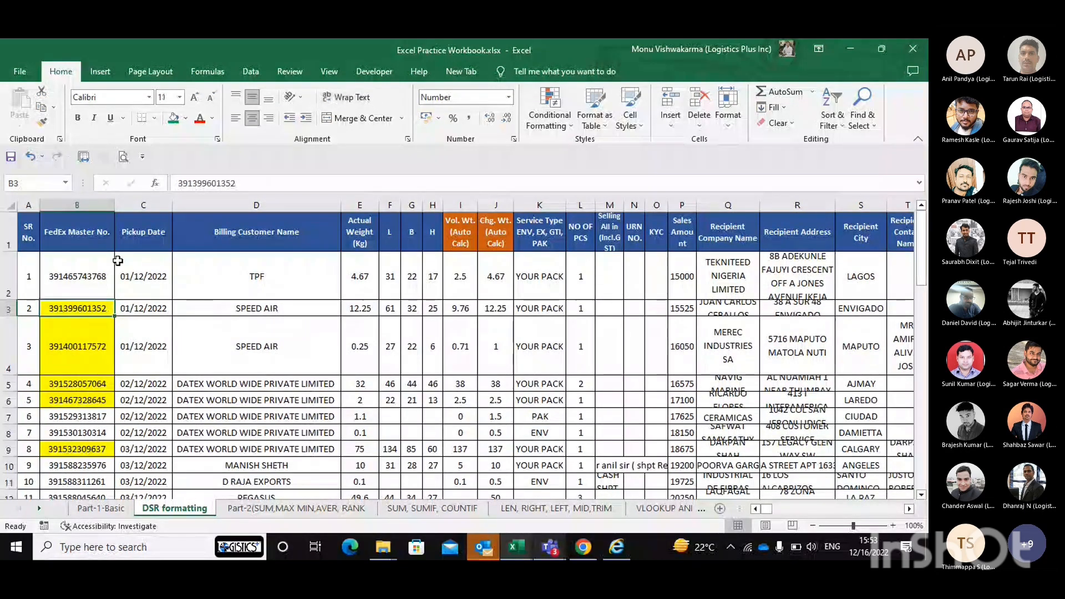
Step: Undo the removal of decimals in the FedEx Master No. column, and redo it
click(142, 240)
key(Left)
key(Right)
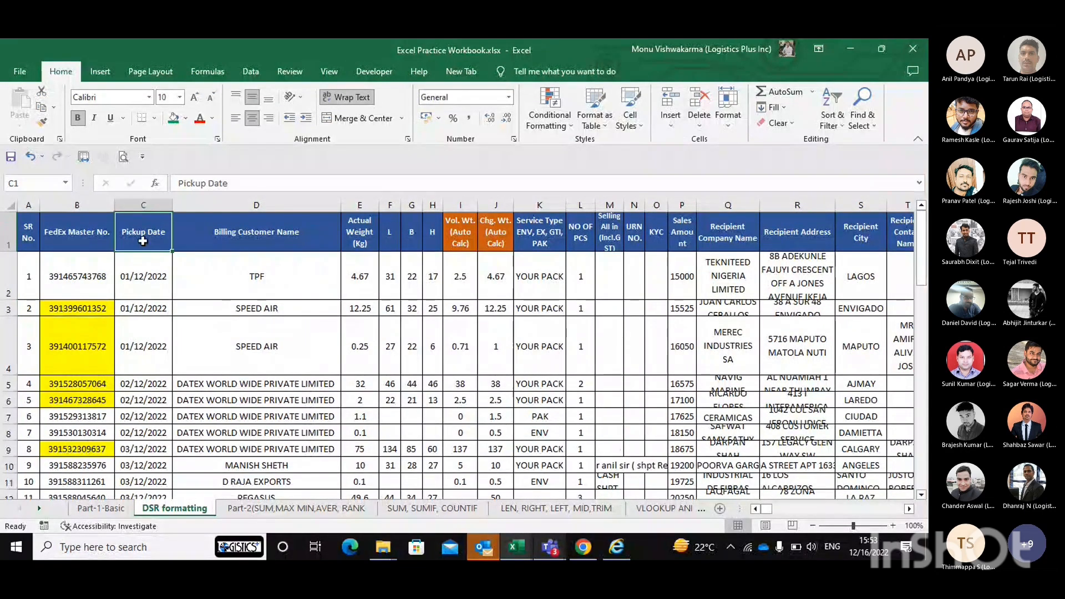
key(Left)
key(Down)
click(143, 241)
key(ctrl+z)
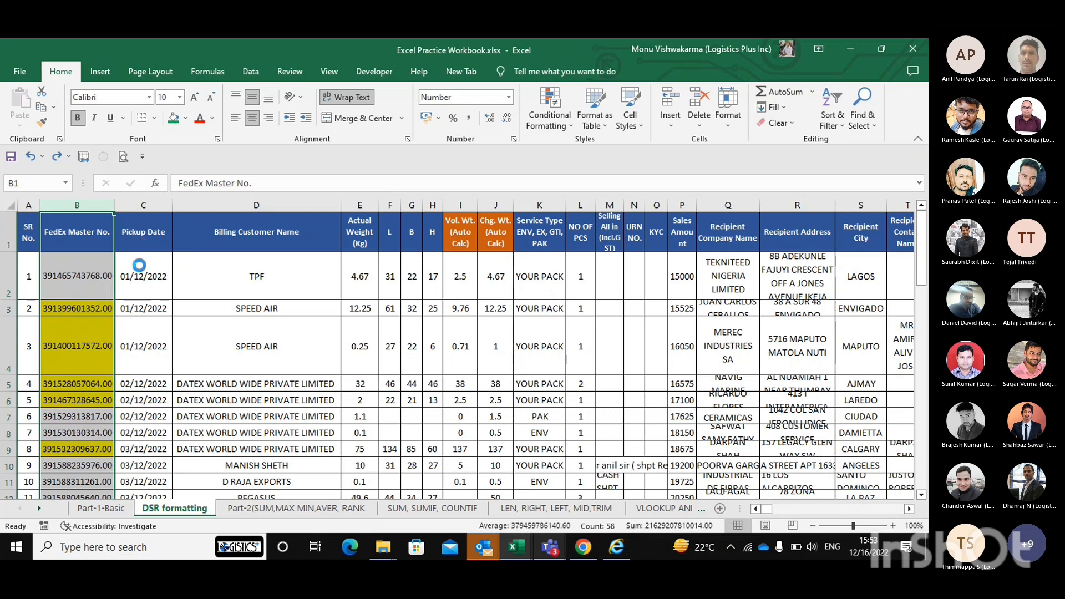
key(ctrl+y)
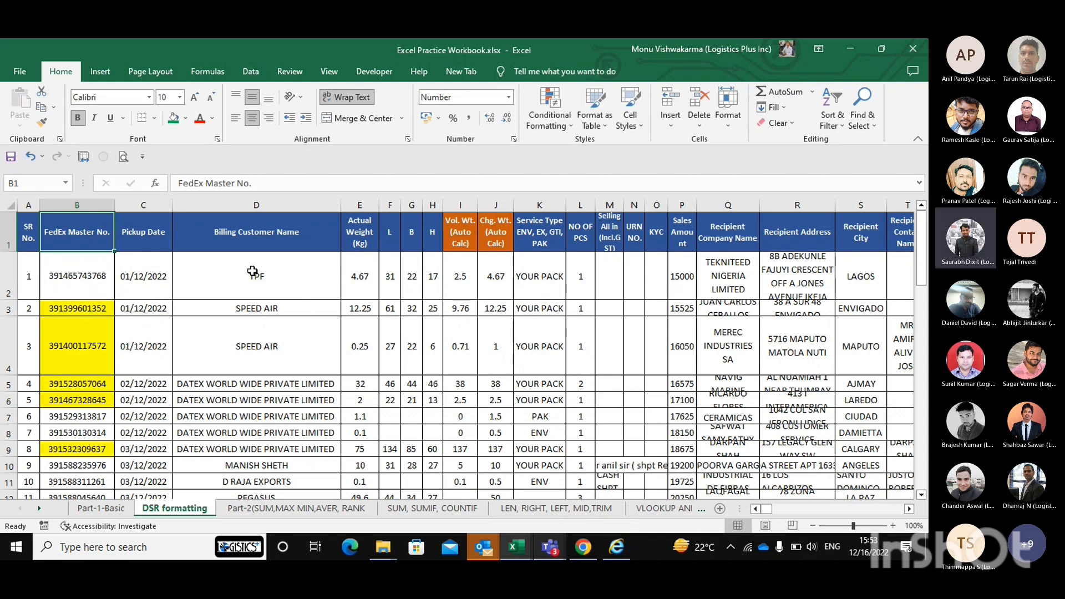
Step: Examine the first records' pickup date, FedEx Master No. and billing customer cells
click(149, 286)
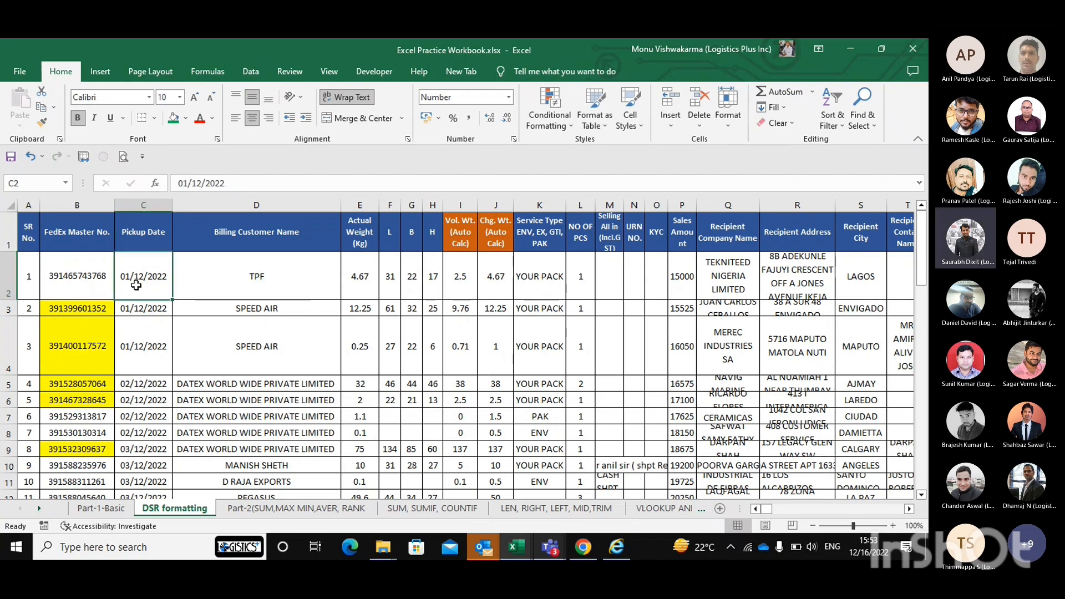
click(61, 302)
click(87, 275)
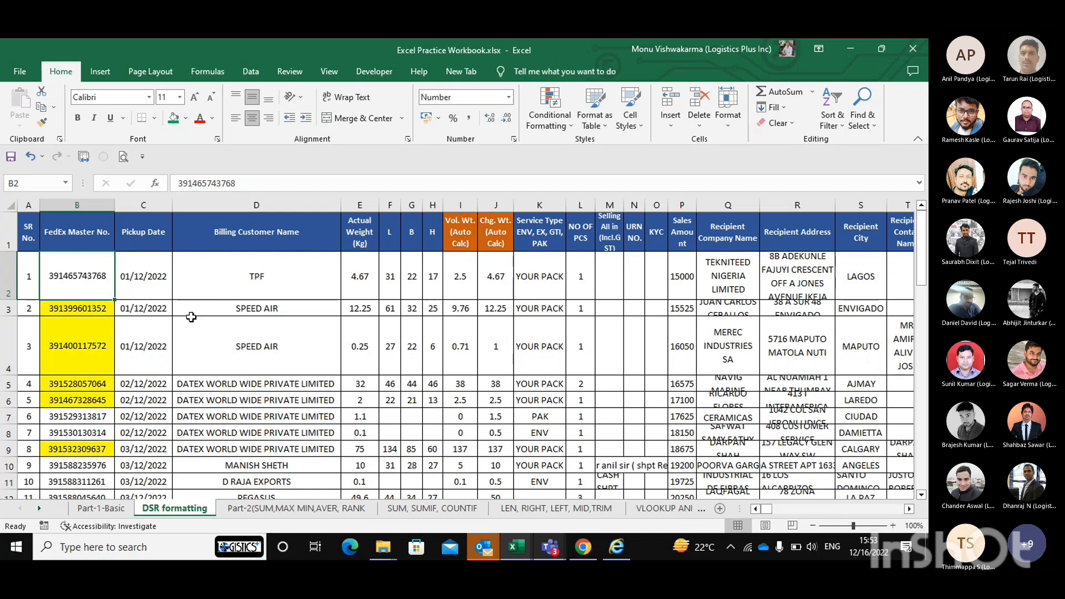
click(190, 275)
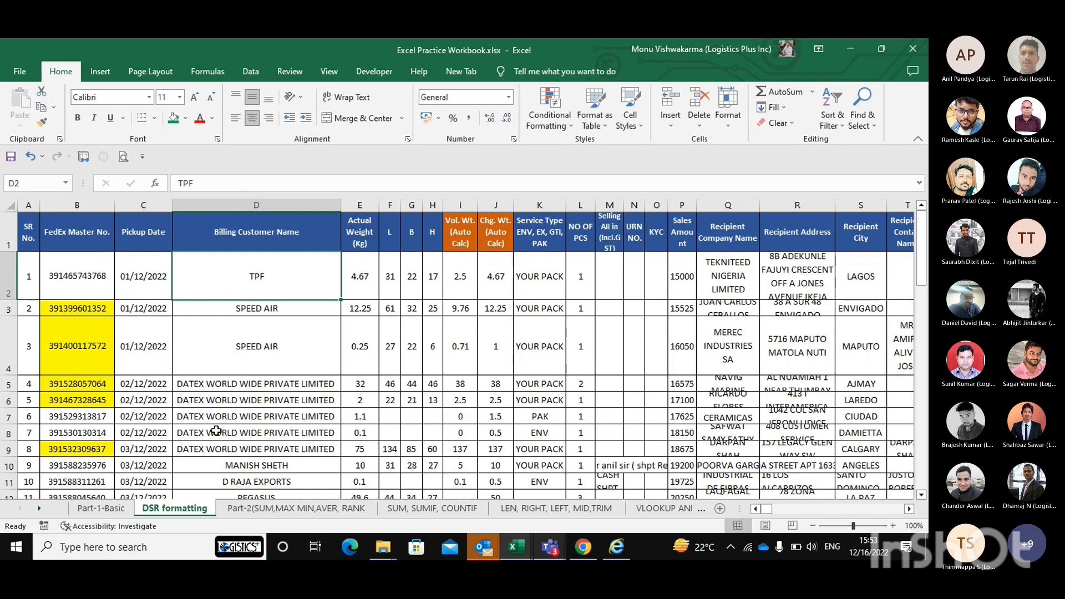
click(217, 309)
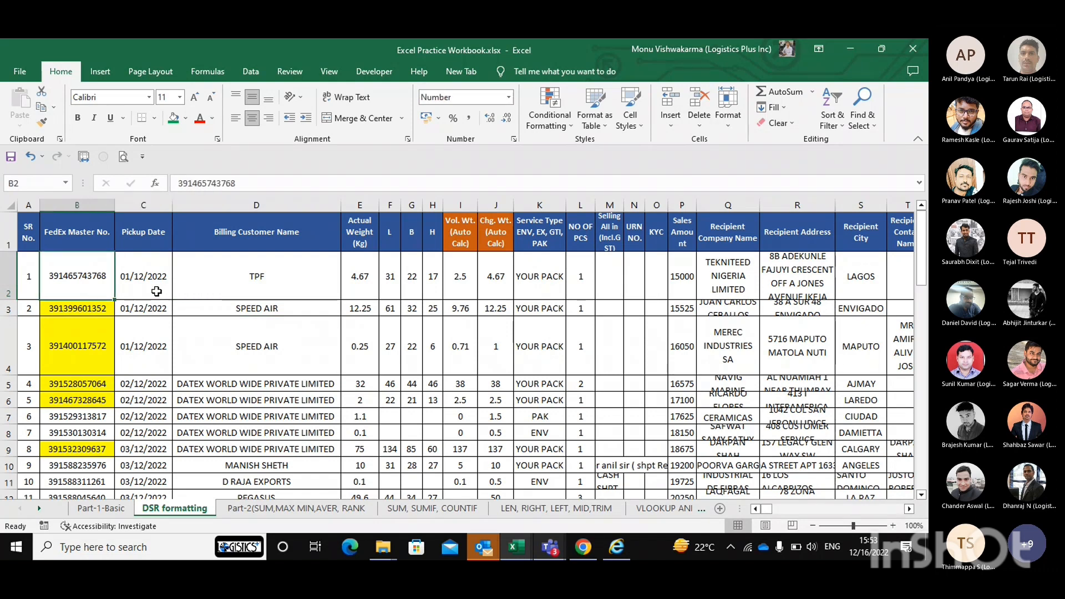
click(156, 291)
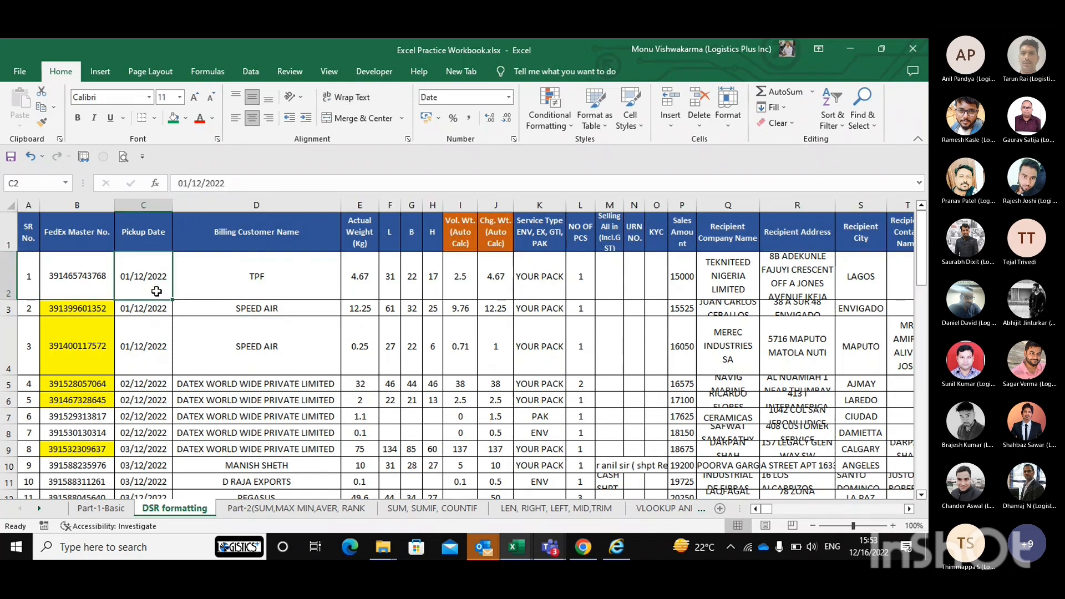
key(Left)
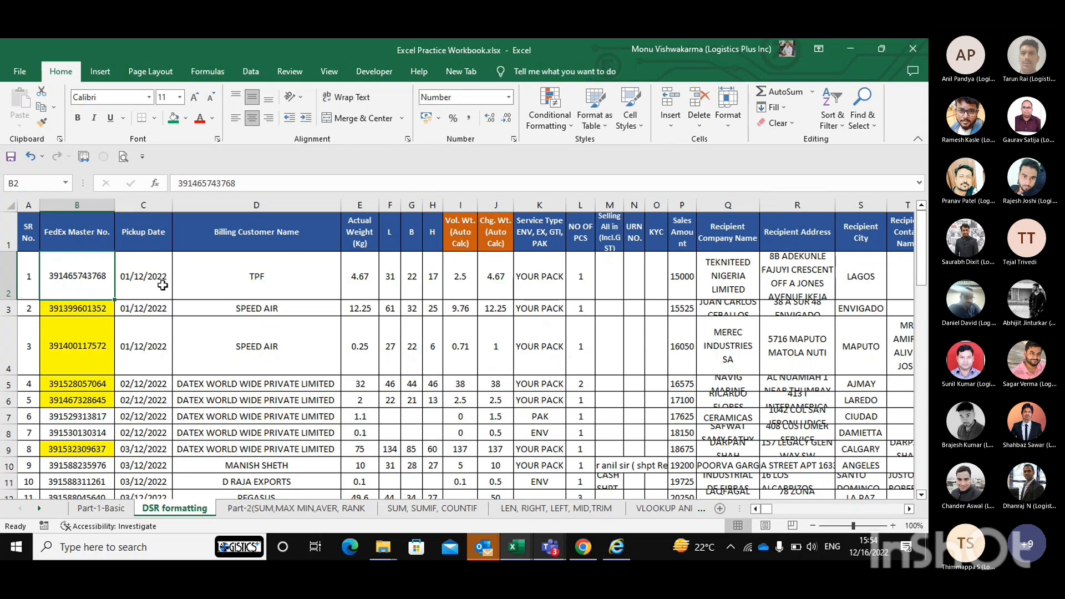
click(59, 308)
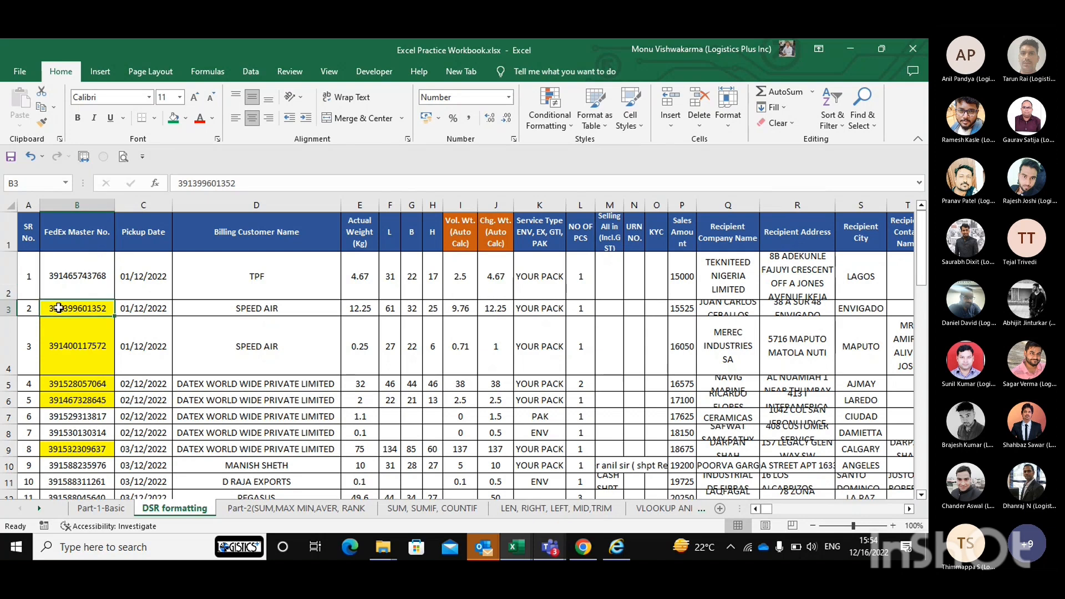
click(141, 267)
Step: Add filters to the header row and filter Pickup Date to only 13/12/2022, 14/12/2022 and 15/12/2022
click(145, 233)
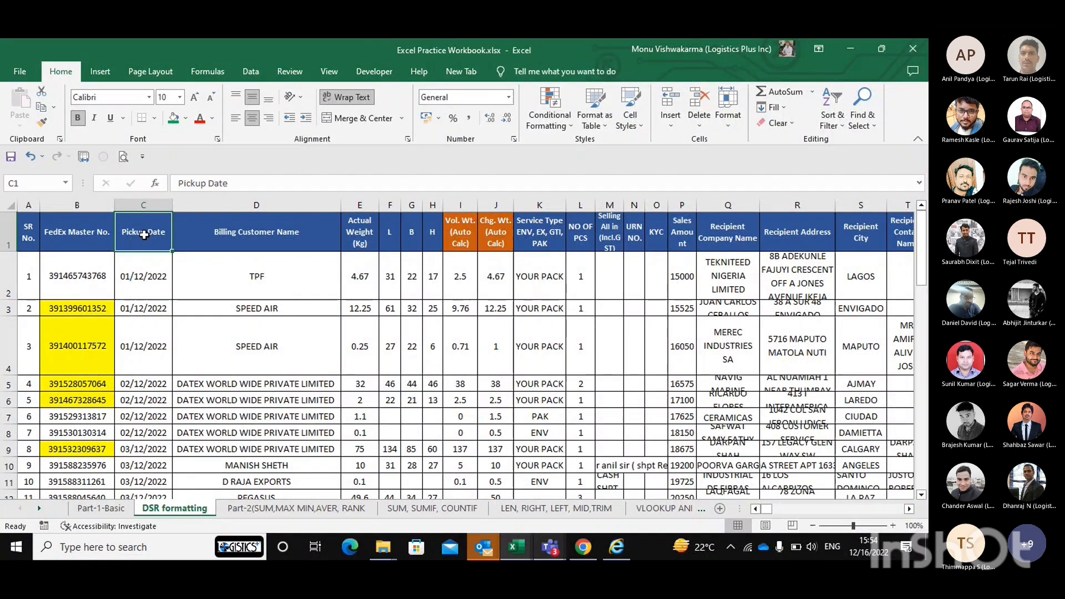
key(shift+space)
click(144, 235)
key(ctrl+shift+l)
key(alt+Down)
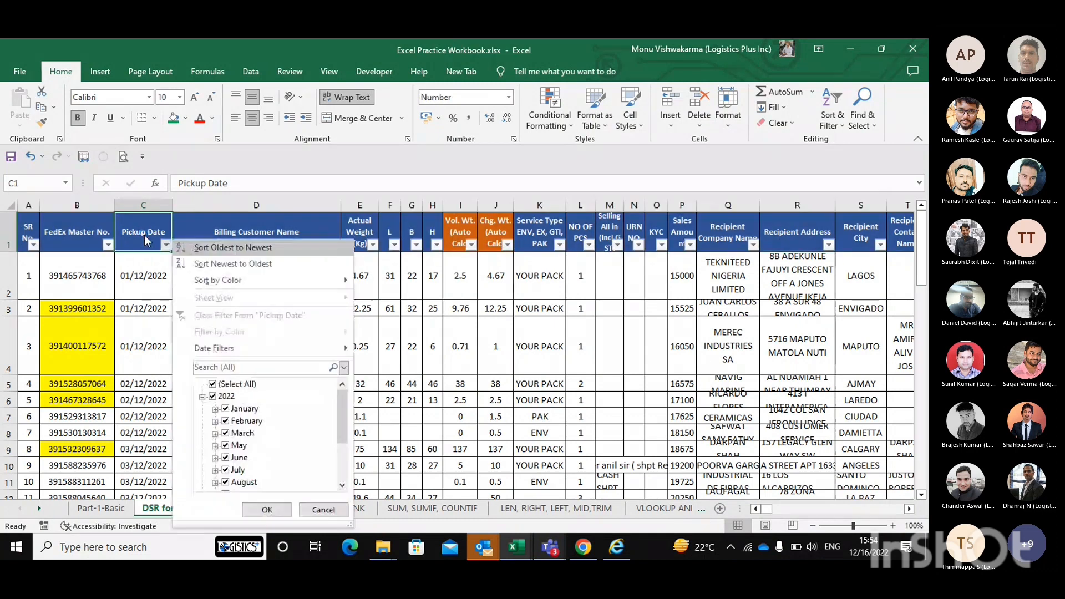
key(Down)
key(Down)
key(space)
key(Down)
key(Down)
key(Down)
key(Down)
key(Down)
key(Down)
key(Down)
key(Down)
key(Down)
key(Down)
key(Down)
key(Down)
key(Down)
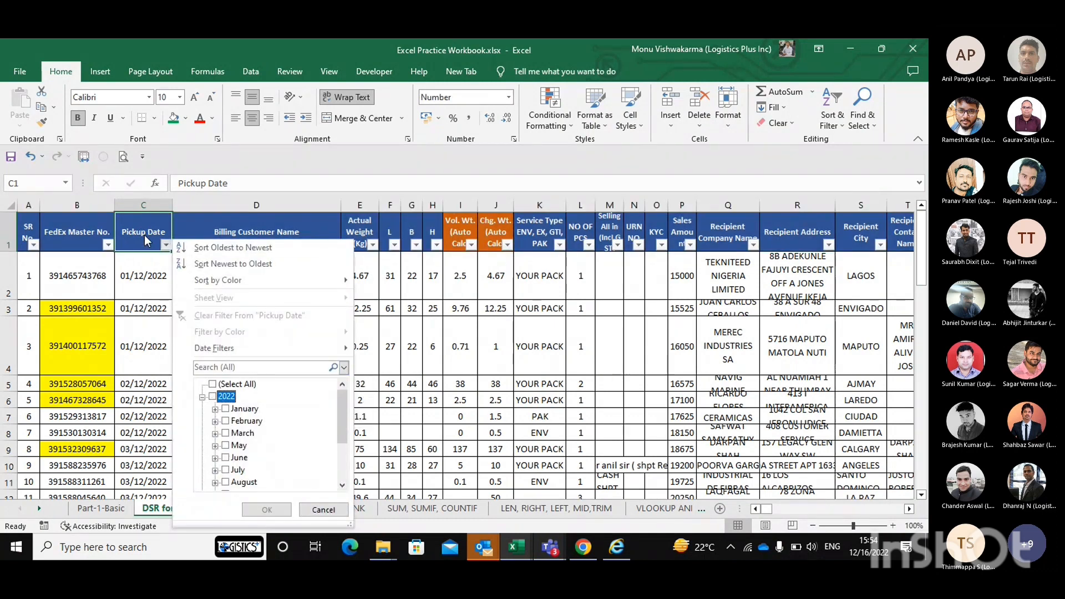
key(Up)
key(space)
key(Down)
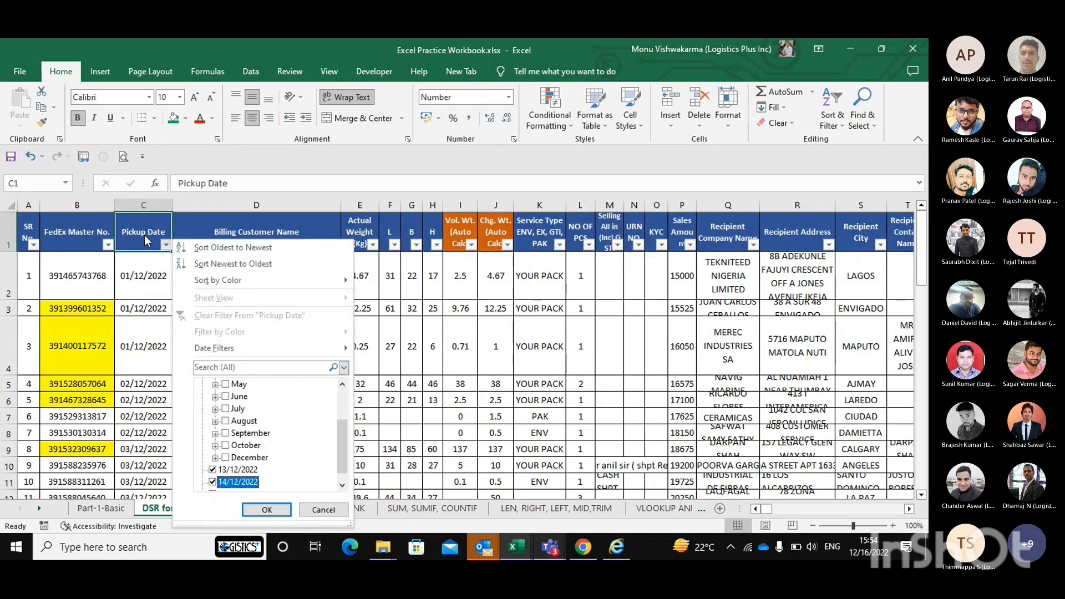
key(space)
key(Down)
key(space)
key(Return)
Step: Re-enter the first filtered pickup date, in C47, as 13dec22
key(Down)
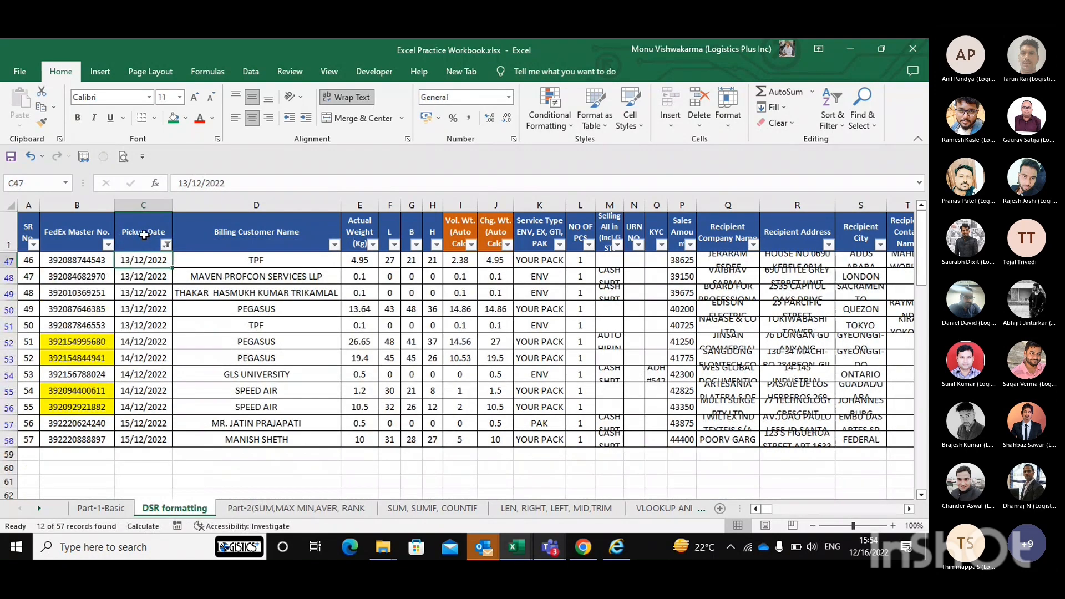
text(13)
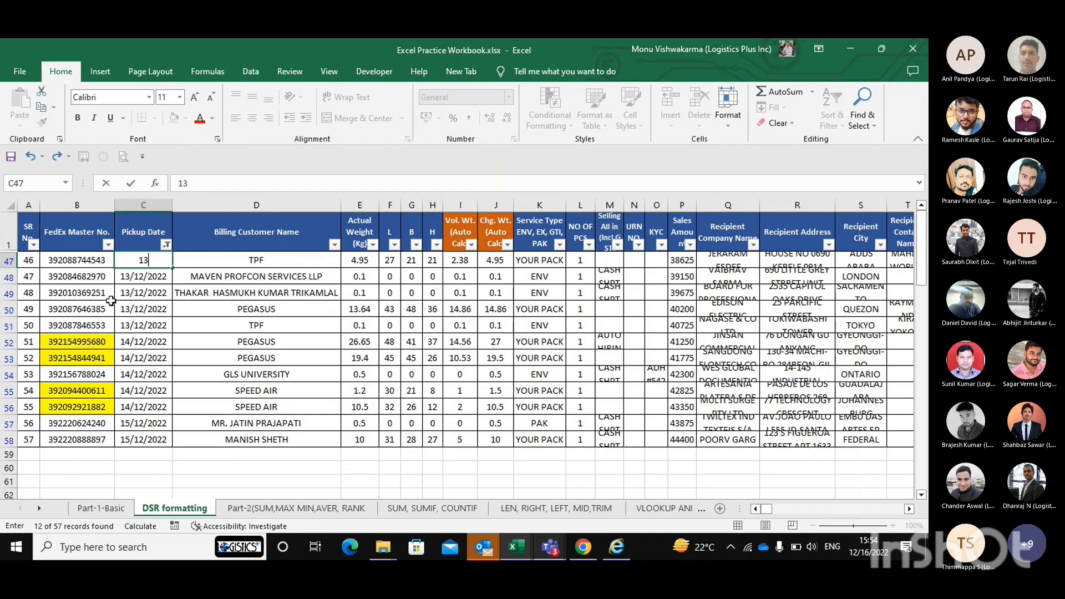
key(Escape)
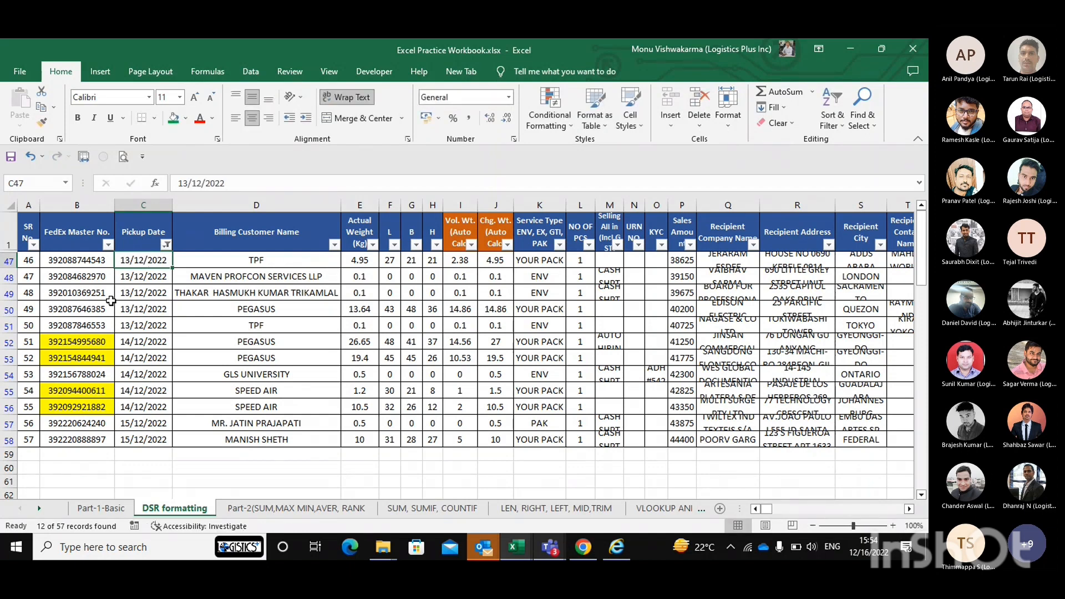
text(1)
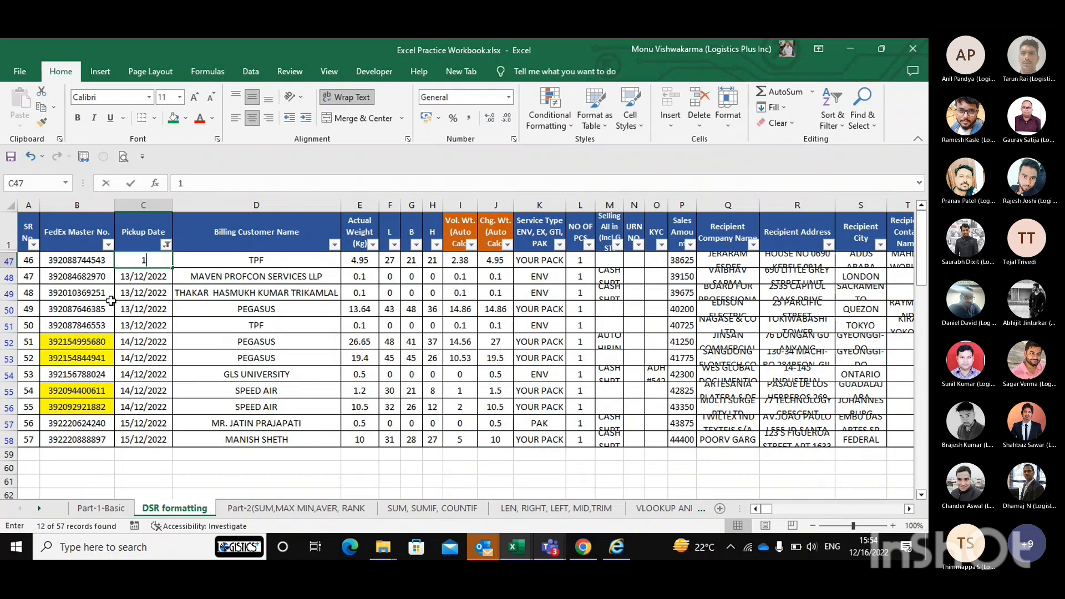
text(3dec)
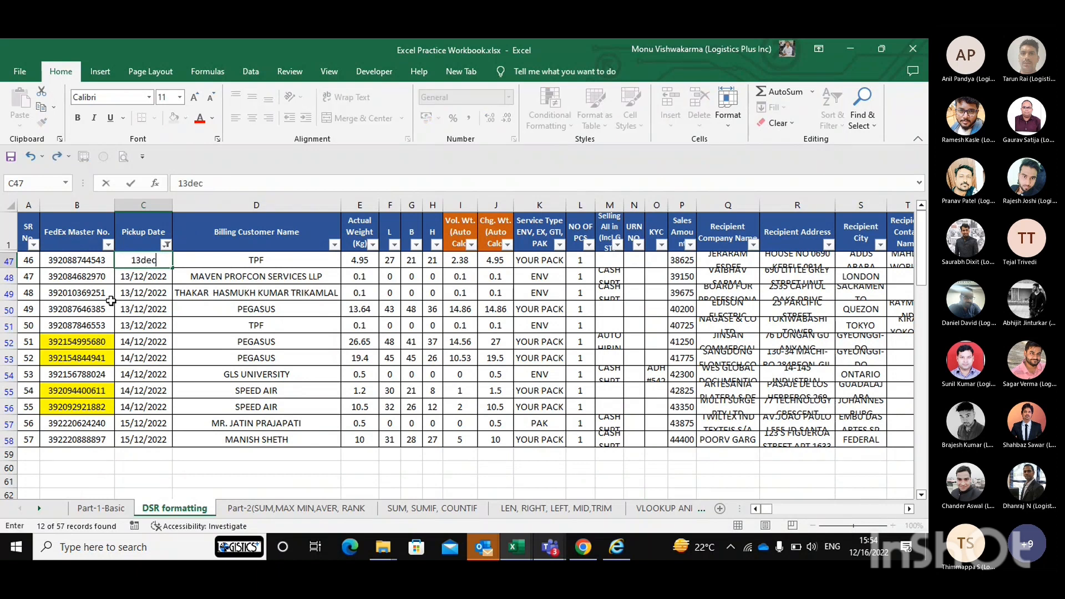
text(22)
key(ctrl+Return)
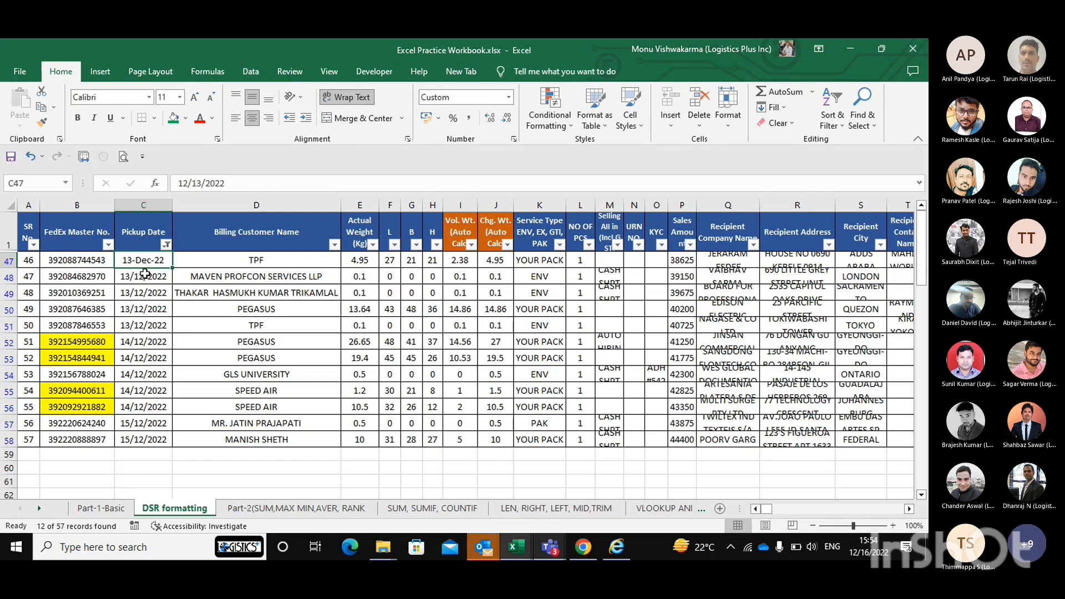
Step: Copy the corrected pickup date from C47 into the remaining 13 December records, C48 to C51
key(ctrl+c)
key(Down)
key(shift+Down)
key(shift+Down)
key(shift+Down)
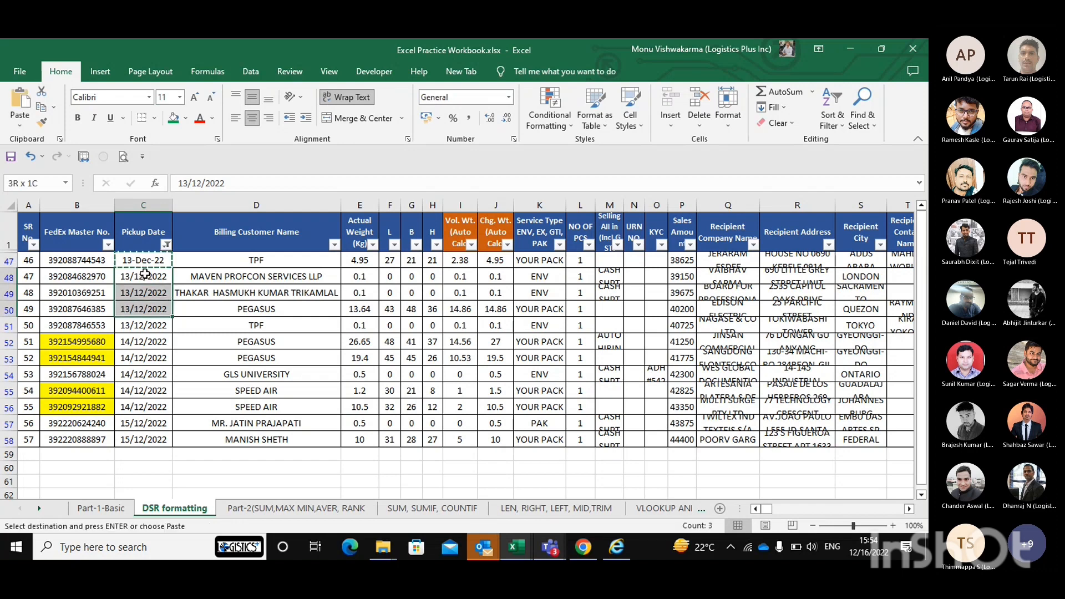
key(Escape)
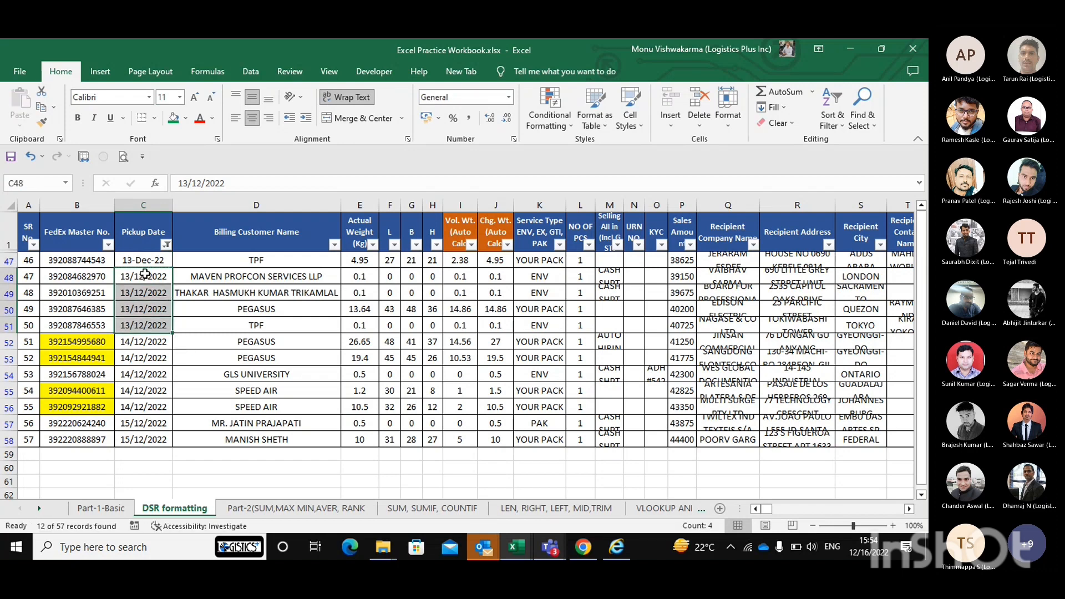
key(Up)
key(ctrl+c)
key(Down)
key(shift+Down)
key(shift+Down)
key(shift+Down)
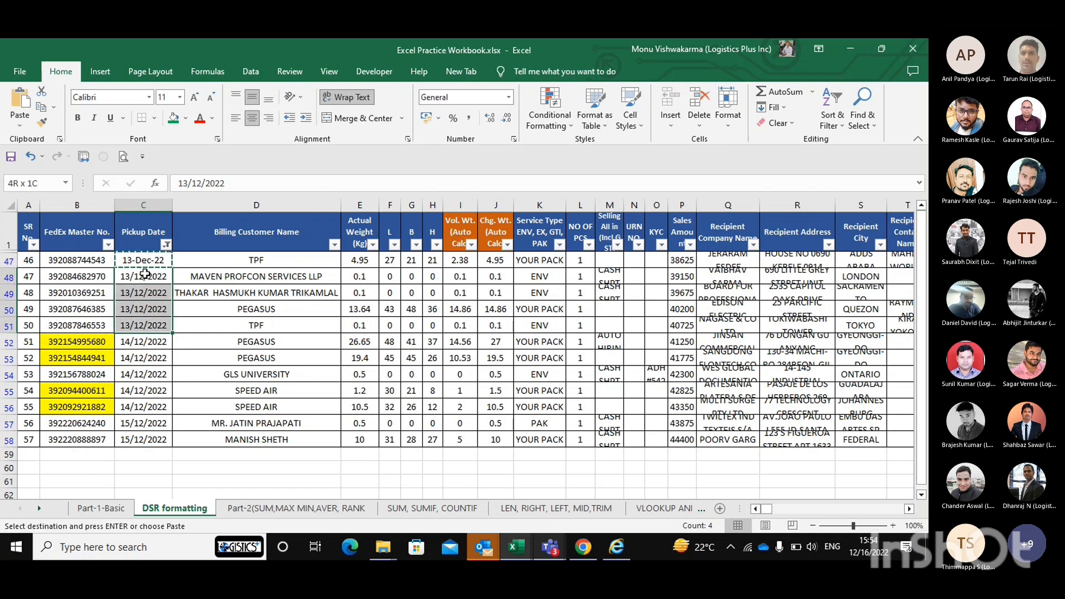
key(ctrl+v)
key(Escape)
Step: Re-enter the first 14 December pickup date, in C52, as 14dec22
key(Down)
key(Down)
key(Down)
key(Down)
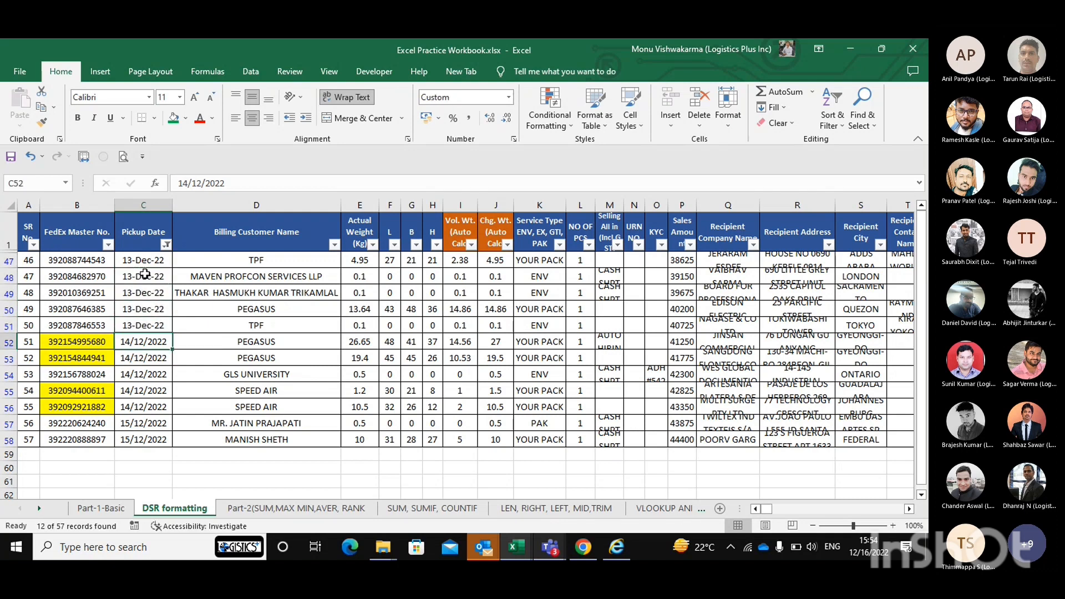
text(14/12/22)
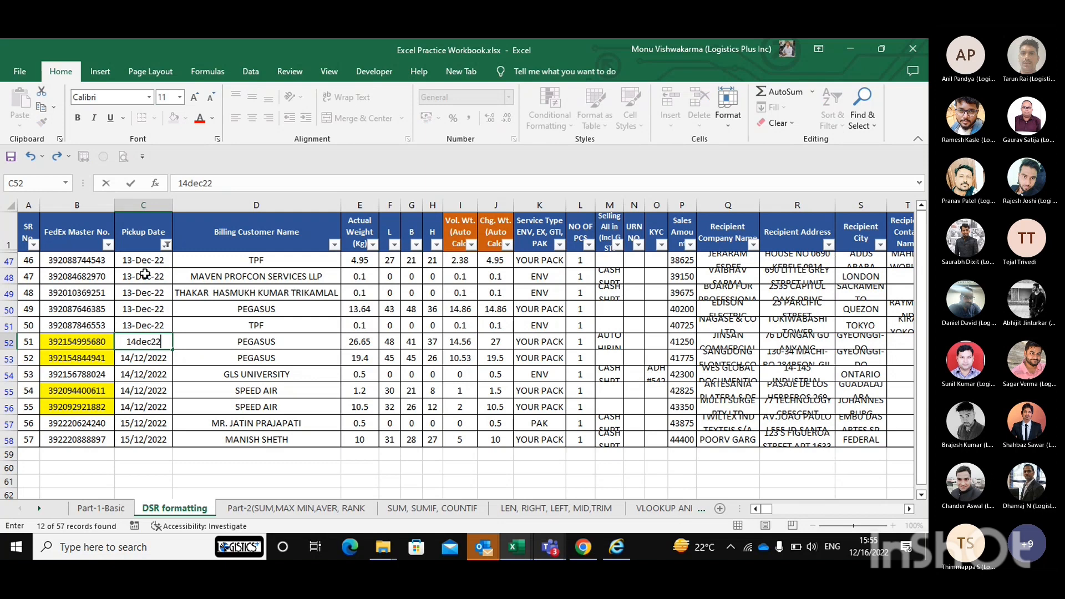
key(ctrl+Return)
Step: Copy the corrected pickup date from C52 into the other 14 December records, C53 to C56
key(ctrl+c)
key(Down)
key(shift+Down)
key(shift+Down)
key(shift+Down)
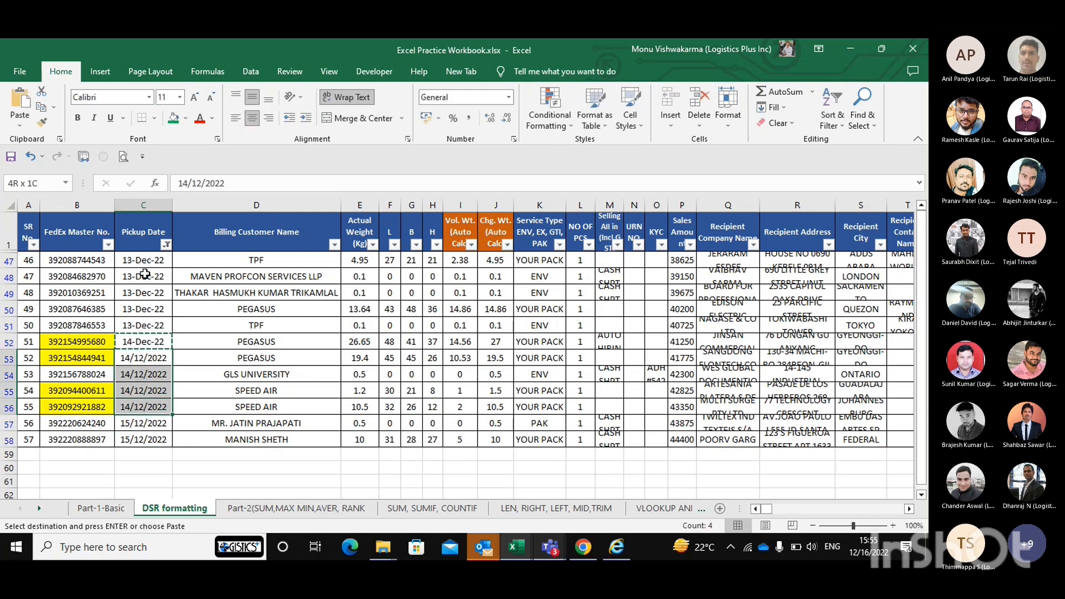
key(ctrl+v)
key(Escape)
Step: Re-enter the first 15 December pickup date, in C57, as 15dec22
key(Down)
key(Down)
key(Down)
key(Down)
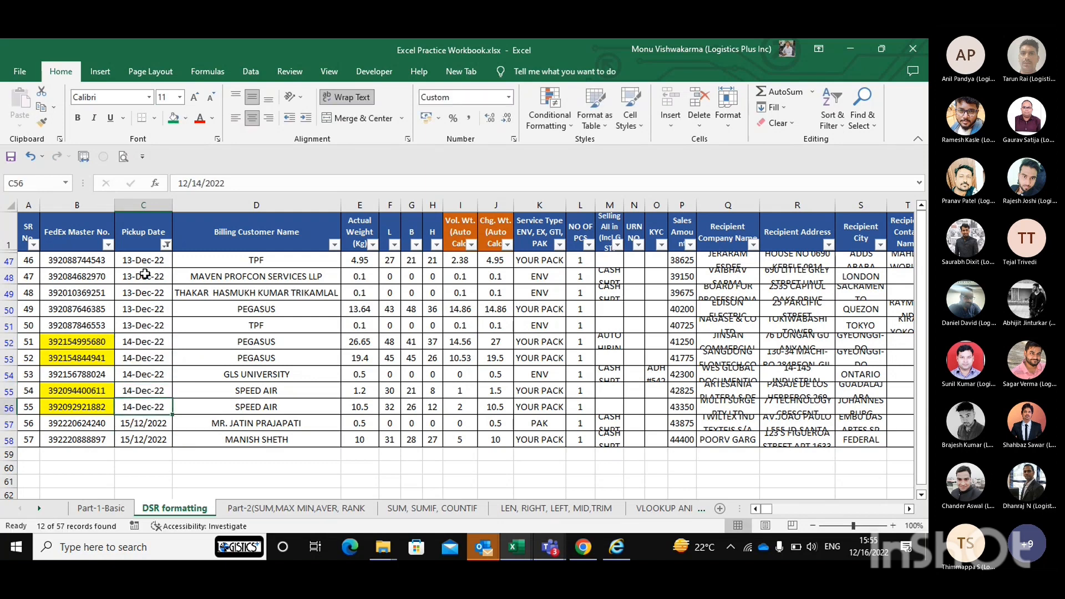
text(15dec22)
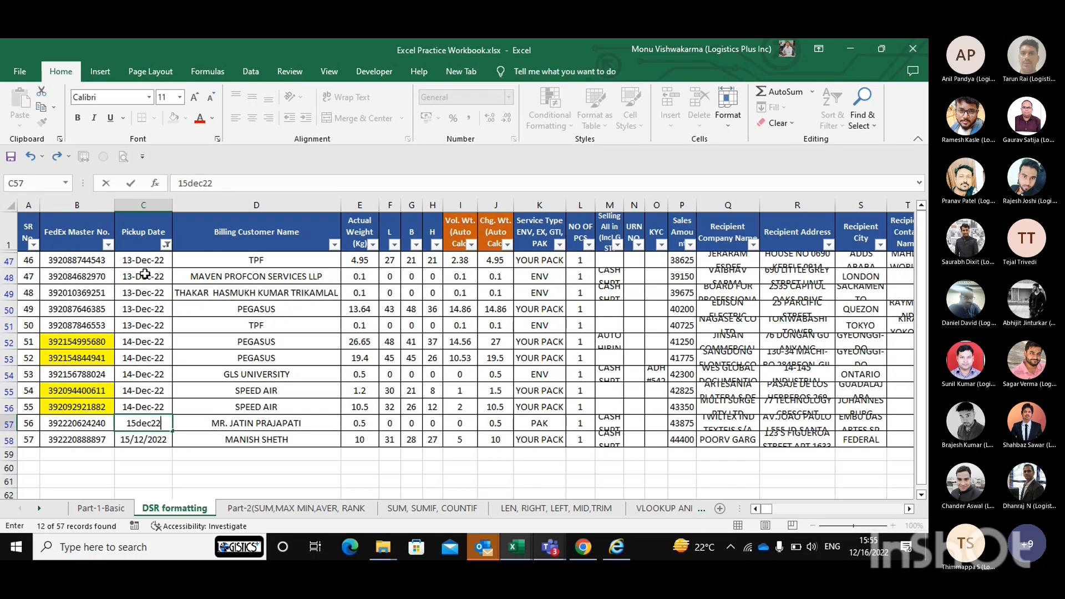
key(Return)
Step: Copy the corrected pickup date in C57 and try to paste it over the entire sheet
key(Up)
key(ctrl+c)
key(Down)
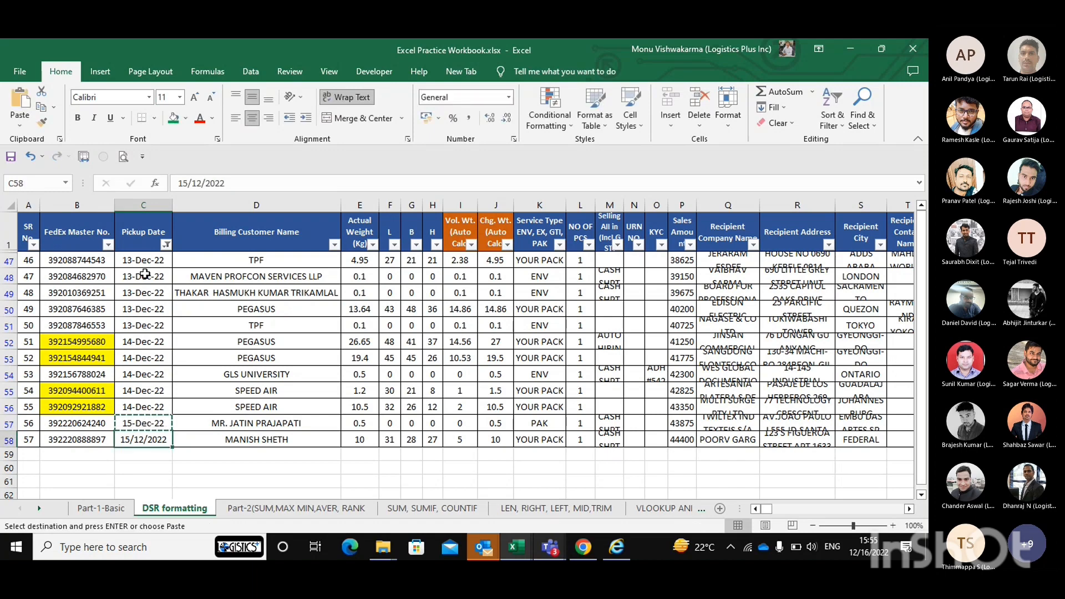
key(ctrl+a)
key(ctrl+v)
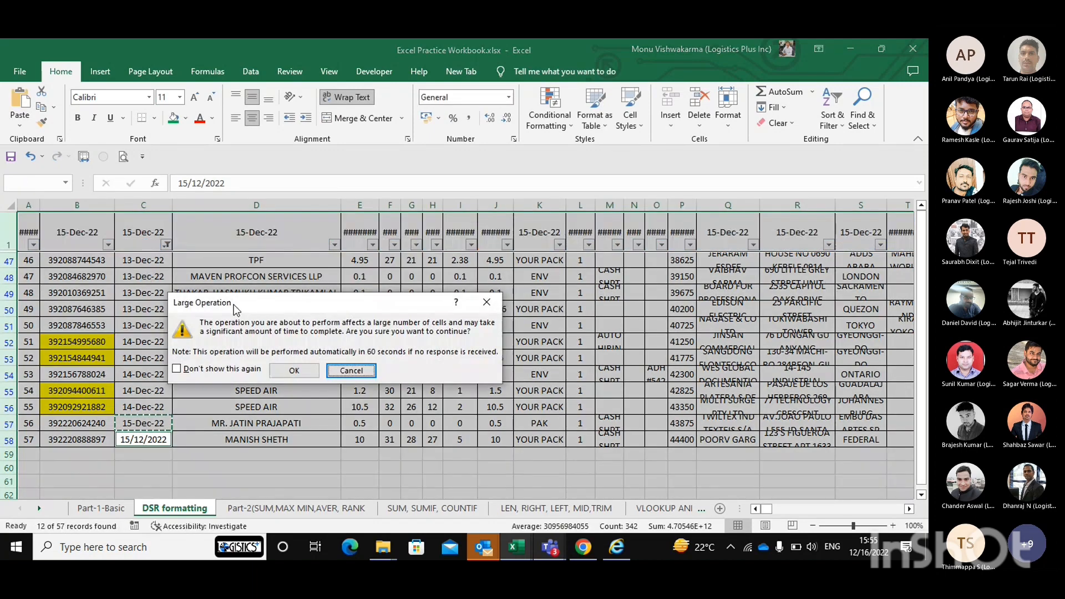
key(Return)
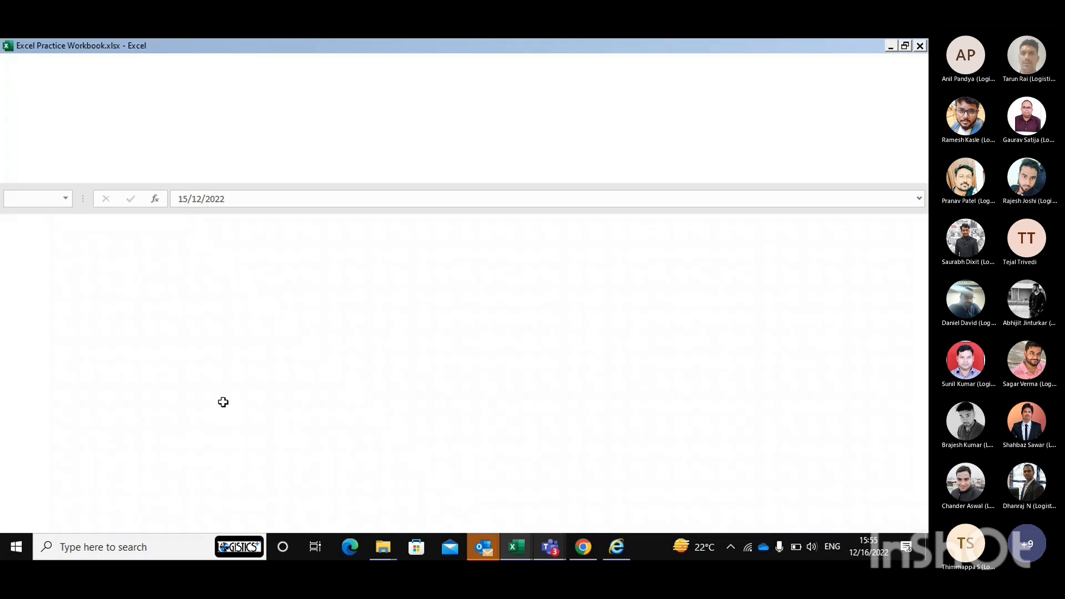
Step: Reopen Excel Practice Workbook.xlsx from the Excel Training Session-1 folder on the desktop and maximize its window
key(super+d)
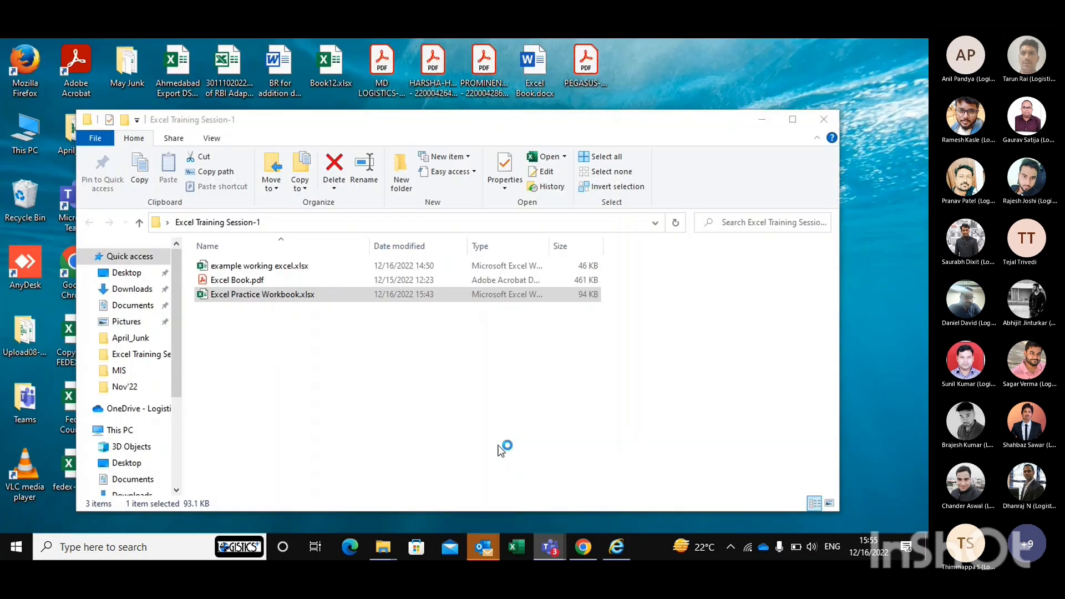
key(F5)
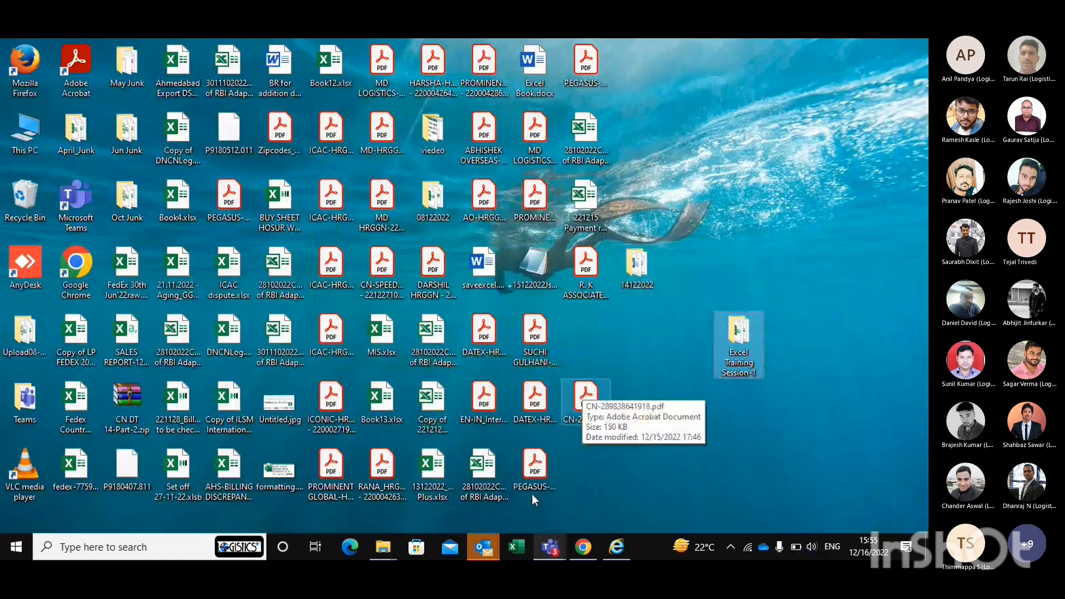
double_click(737, 338)
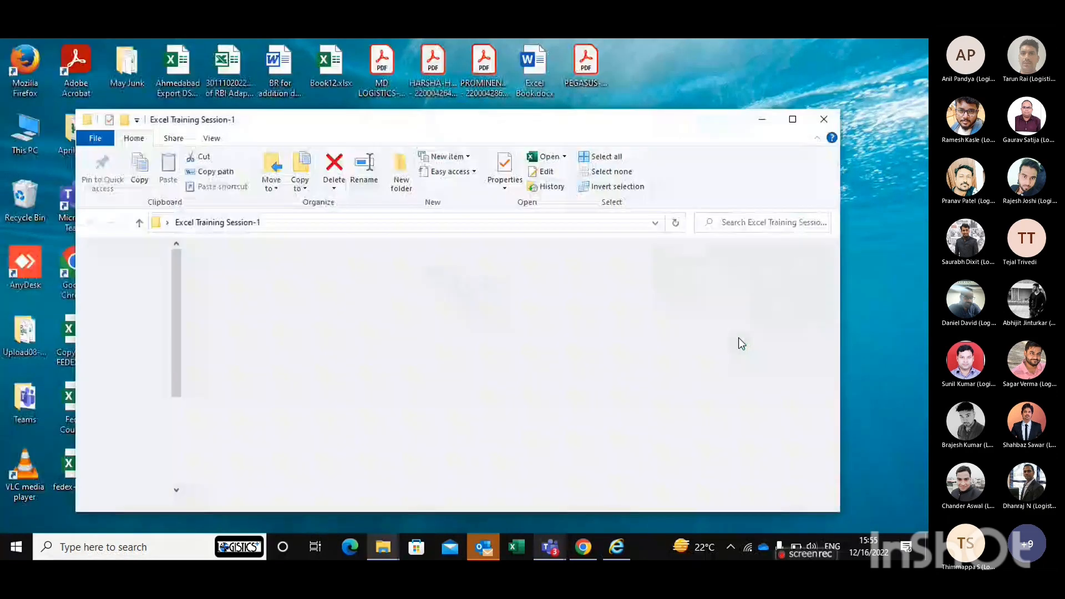
click(261, 295)
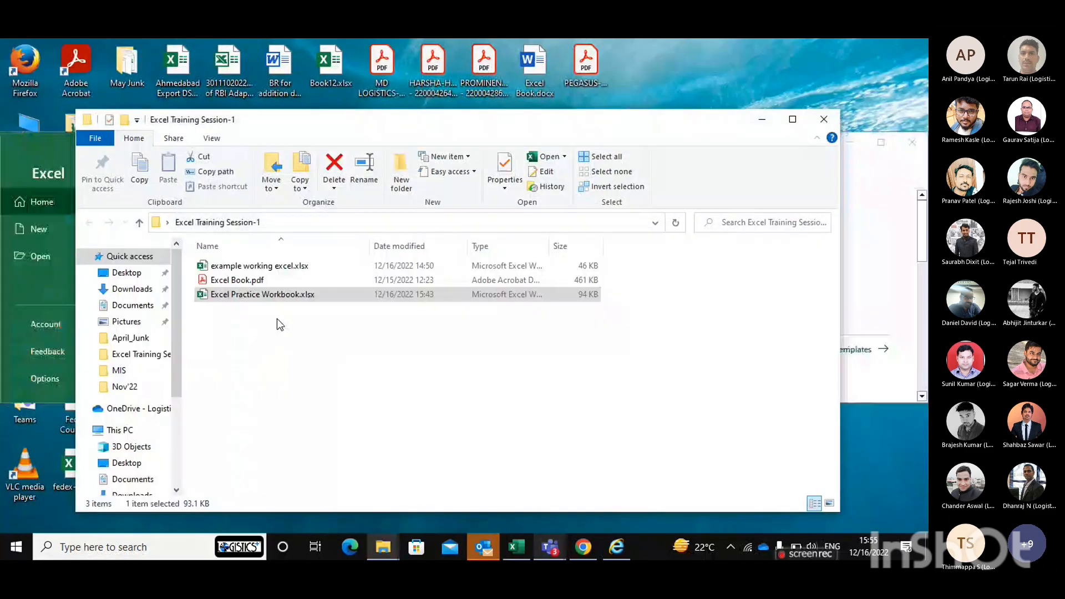
click(301, 368)
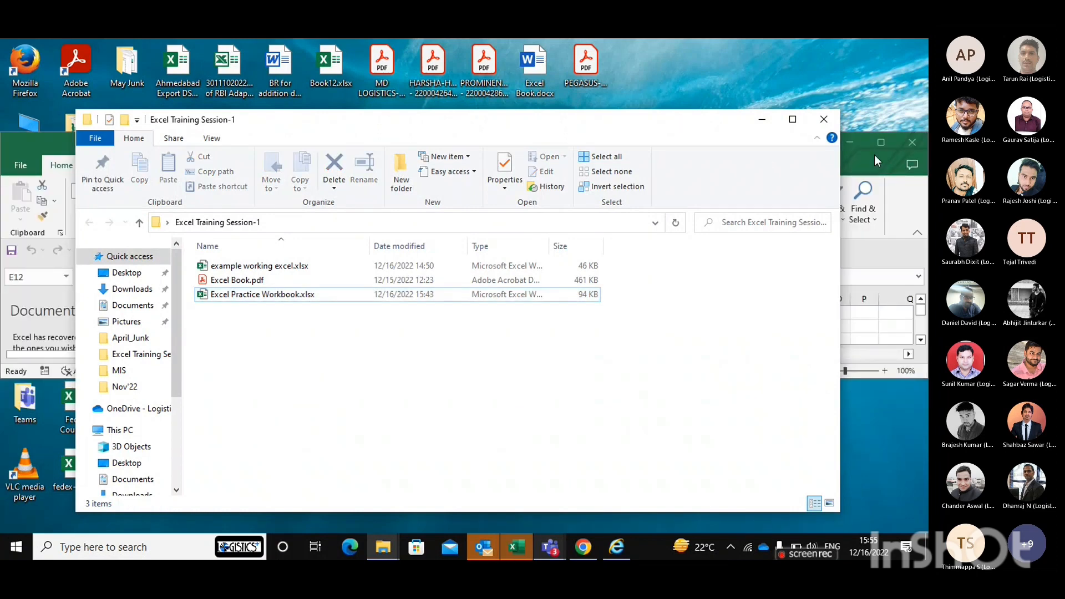
click(883, 142)
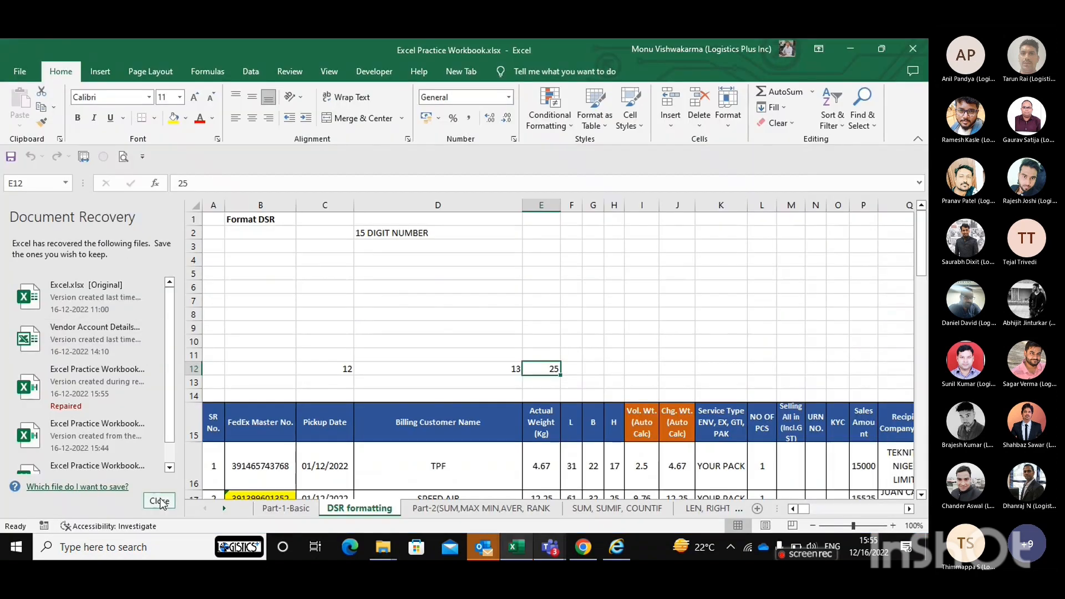
Step: Close Document Recovery and remove the recovered files instead of keeping them to view another time
click(160, 501)
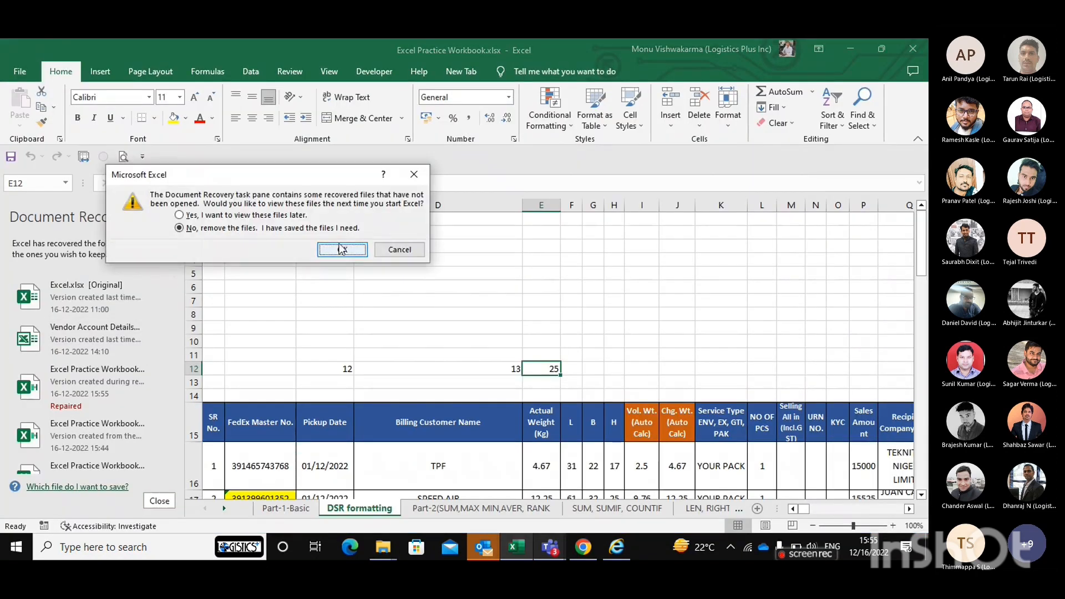
click(341, 248)
click(158, 501)
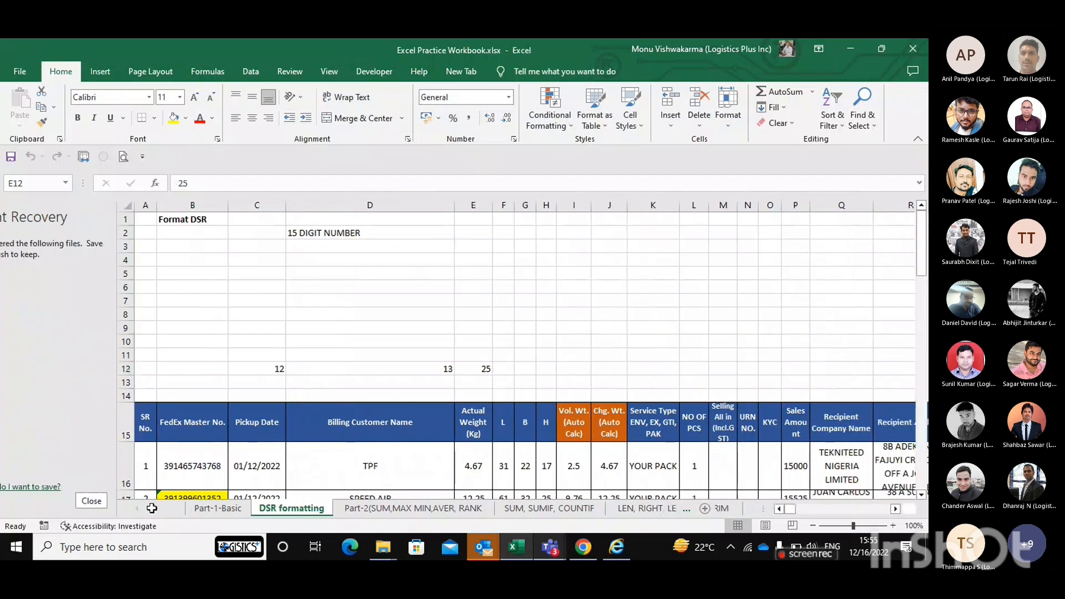
Step: Convert the text-stored FedEx Master numbers from B17 down to the end of the column into real numbers
scroll(238, 416, down, 1)
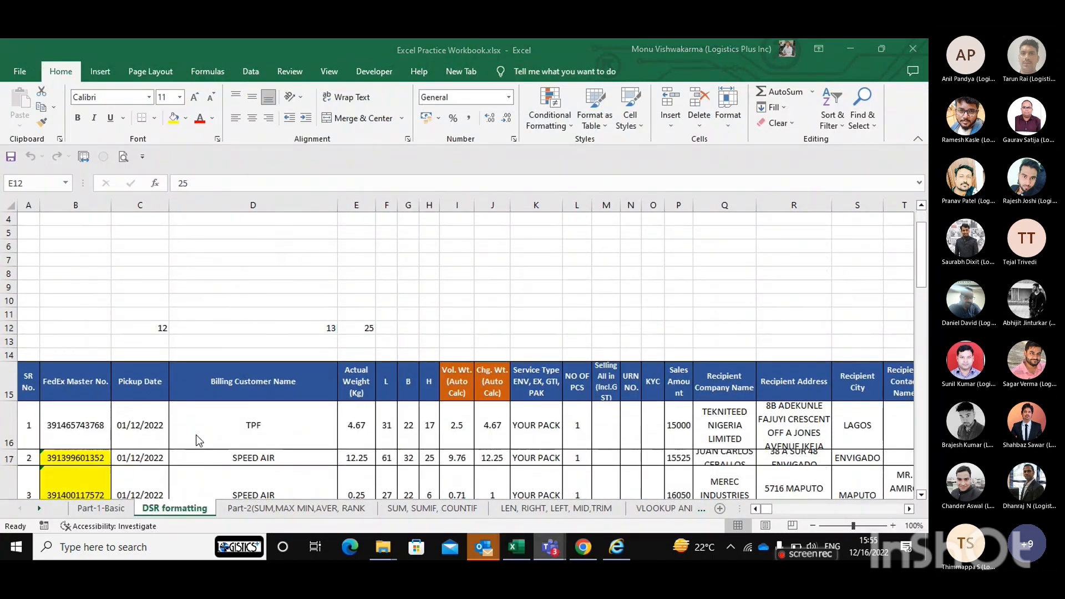
key(Left)
key(Left)
key(Down)
key(Down)
key(Down)
key(Down)
key(Down)
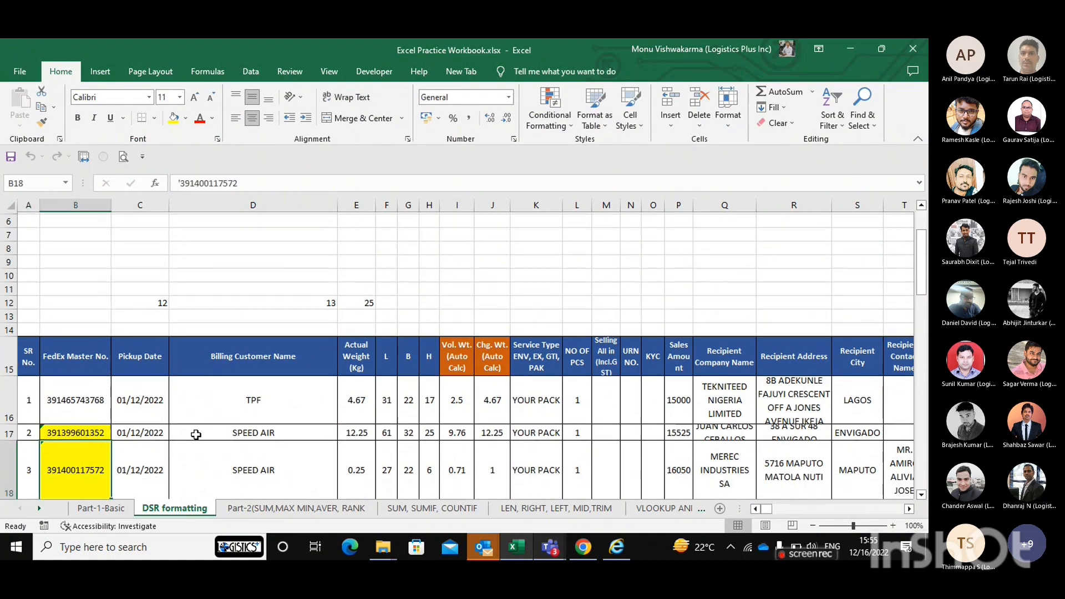
key(Left)
key(ctrl+shift+Down)
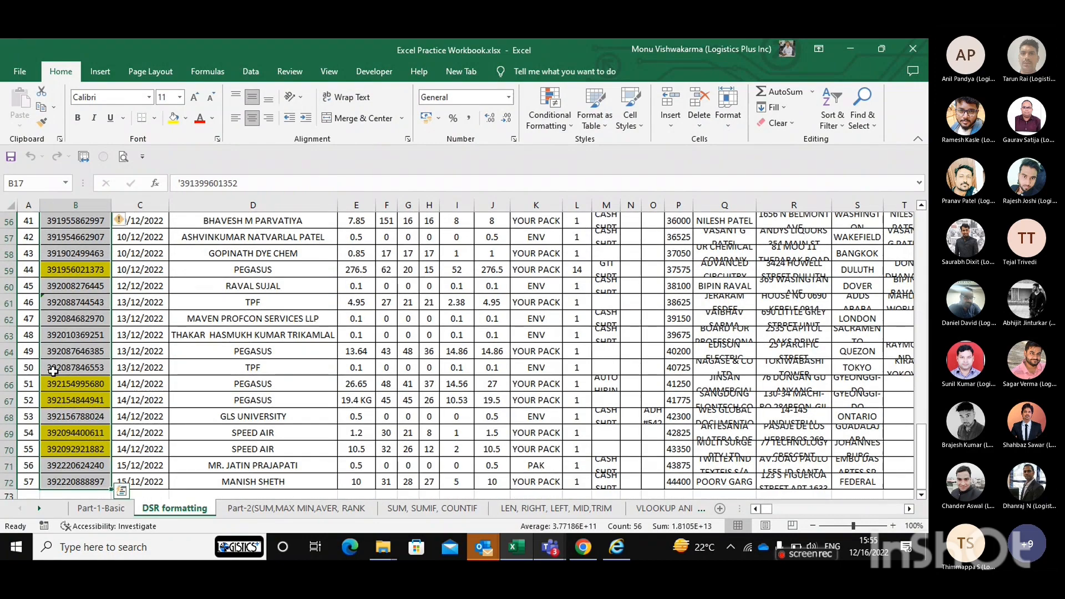
click(129, 221)
click(153, 254)
click(154, 254)
Step: Delete rows 1 to 14 above the DSR table's header row
key(ctrl+Up)
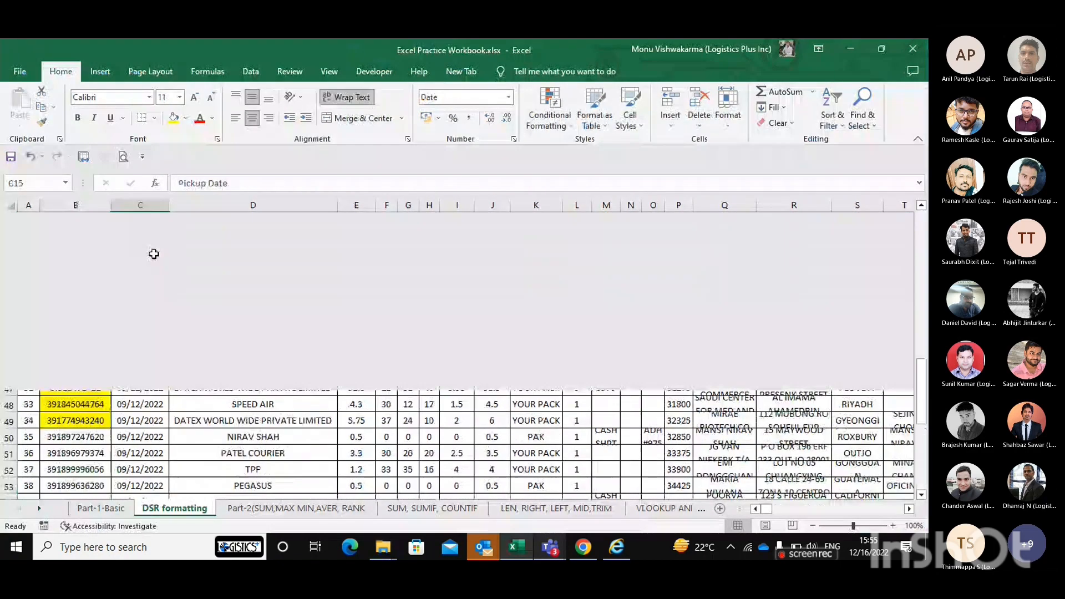
key(Up)
key(ctrl+Up)
key(ctrl+Up)
key(shift+space)
key(shift+Down)
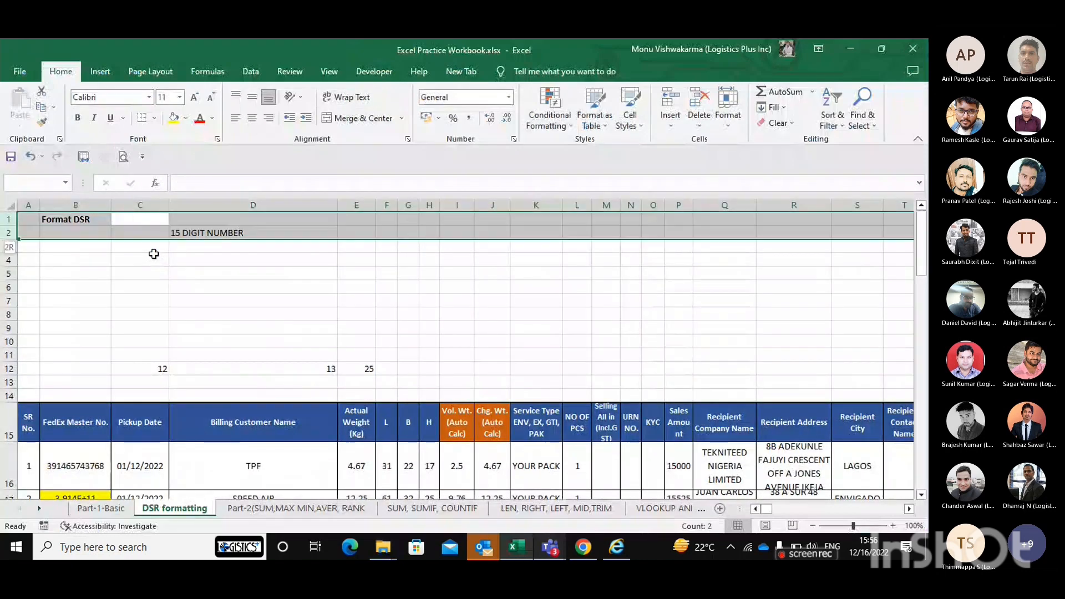
key(shift+Down)
key(shift+Down)
key(shift+Down)
key(shift+Down)
key(shift+Down)
key(shift+Down)
key(shift+Down)
key(shift+Down)
key(shift+Down)
key(shift+Down)
key(shift+Down)
key(shift+Down)
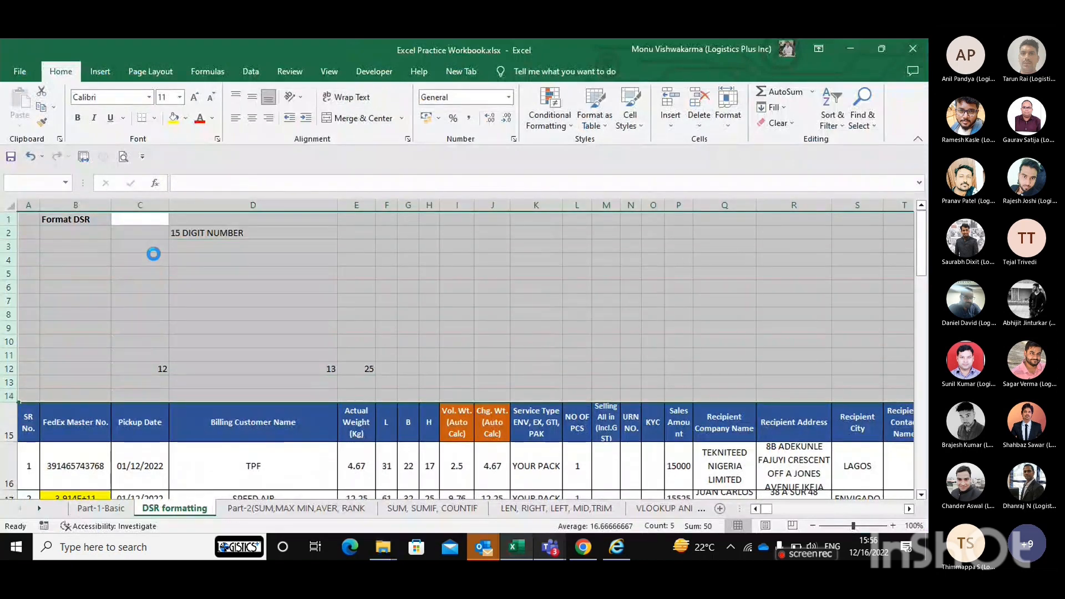
key(ctrl+minus)
Step: AutoFit the column widths across all rows of the DSR table
key(Right)
key(Right)
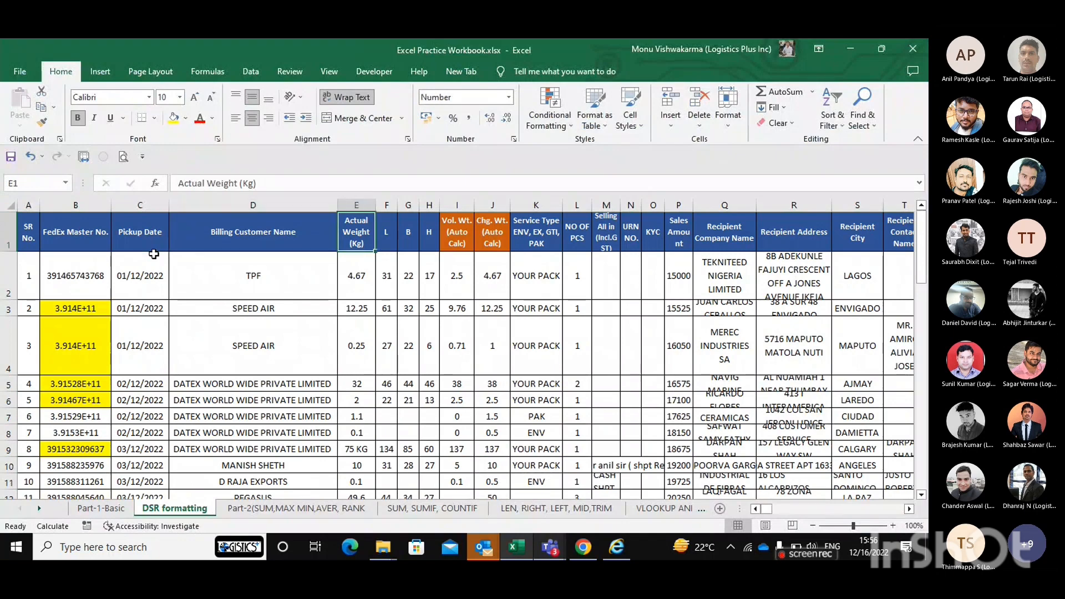
key(shift+space)
key(ctrl+shift+Down)
key(ctrl+shift+Down)
key(alt+h)
key(o)
key(i)
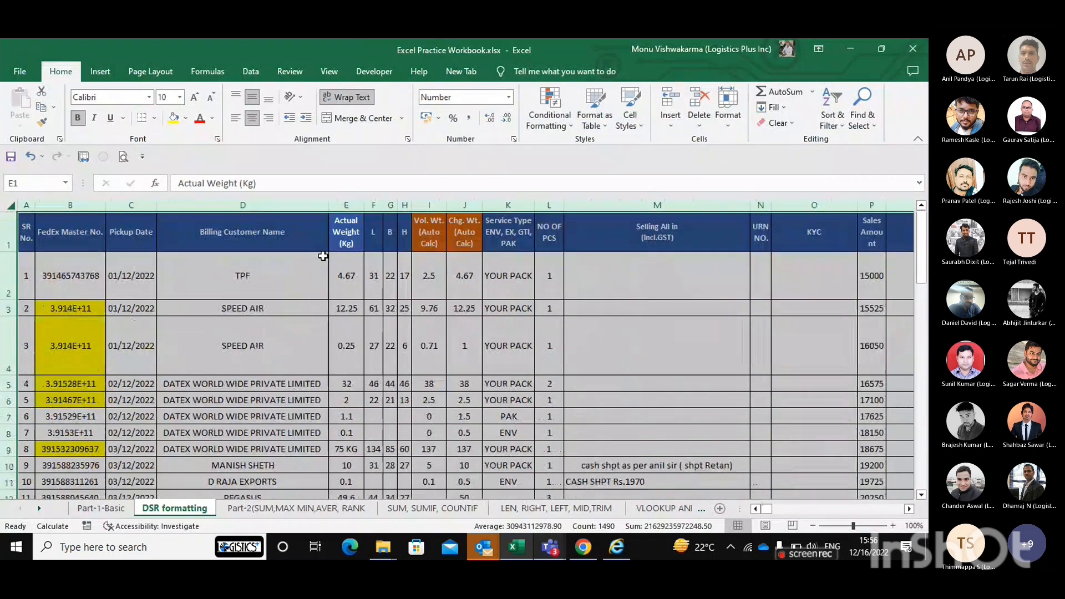
click(247, 277)
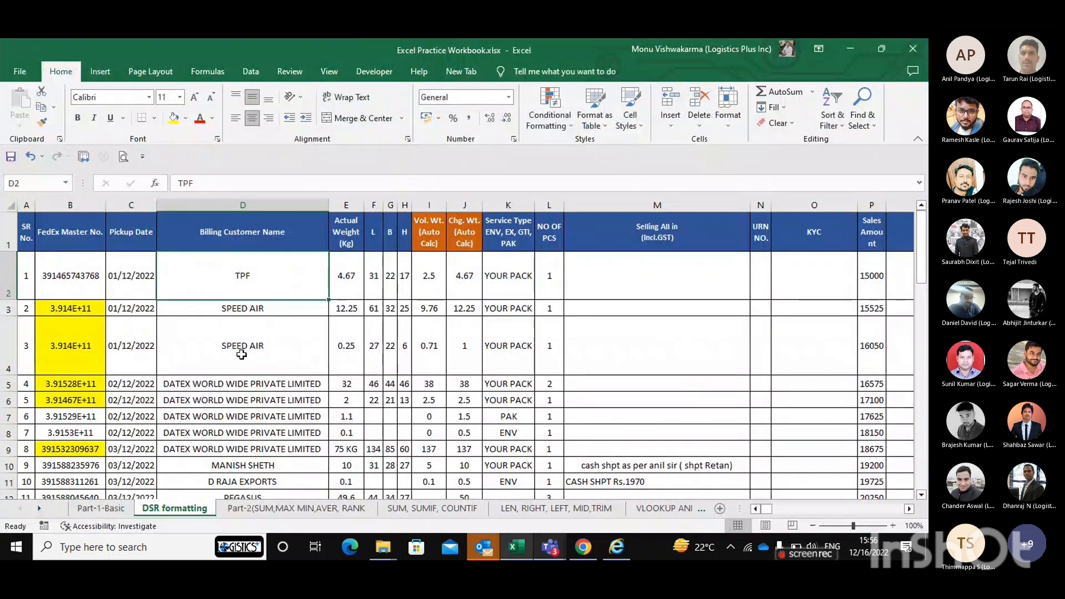
Step: Examine the DSR table's header row and the first record's date, customer and weight cells
click(196, 325)
key(ctrl+Home)
key(Right)
key(Right)
key(Right)
key(Right)
key(Right)
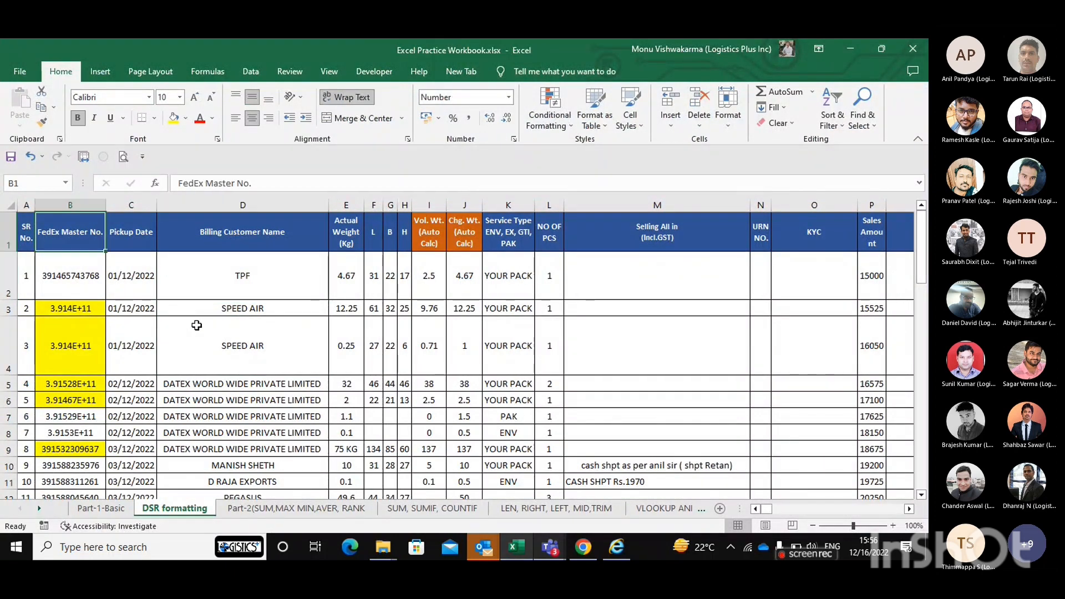
key(Left)
key(shift+space)
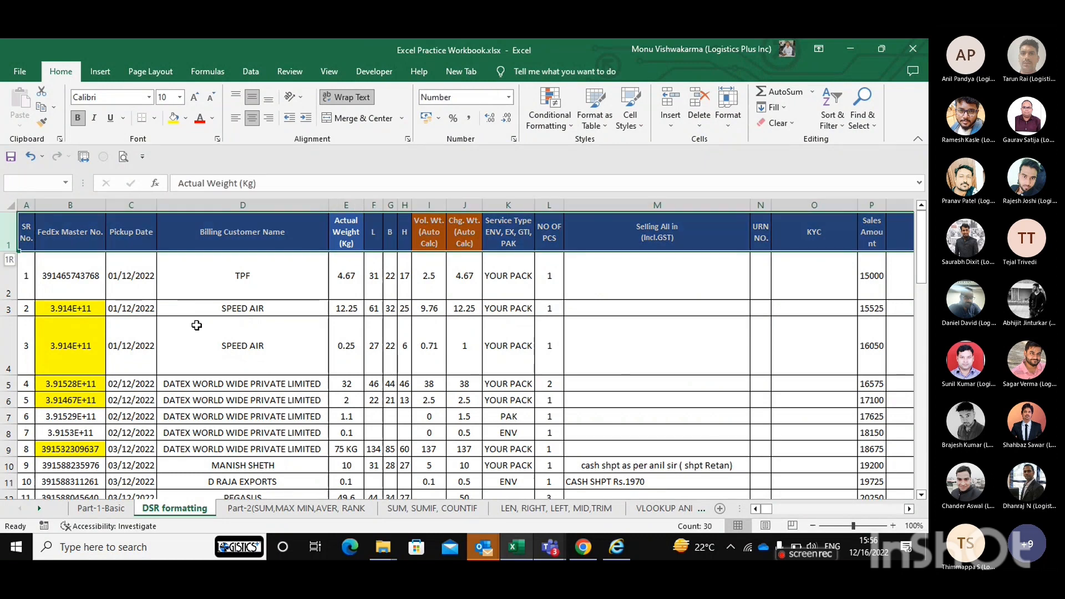
key(ctrl+Home)
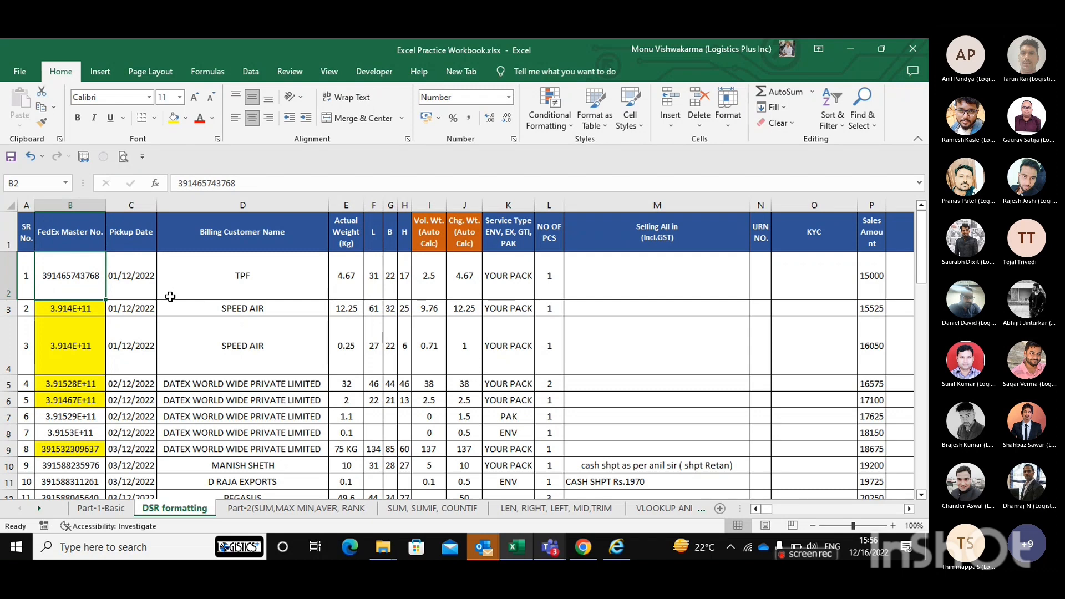
click(155, 273)
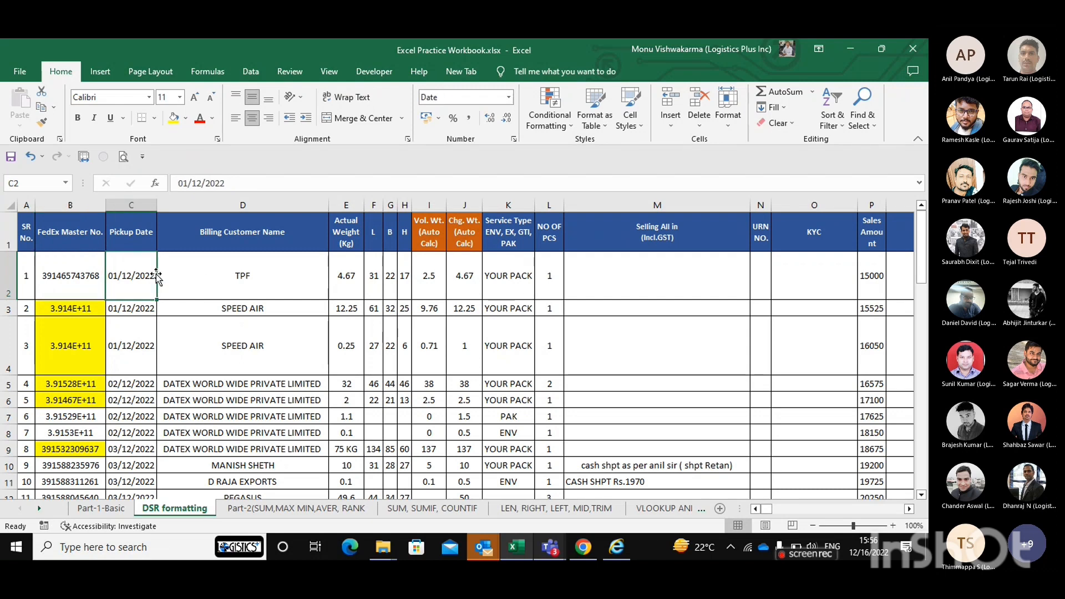
click(237, 261)
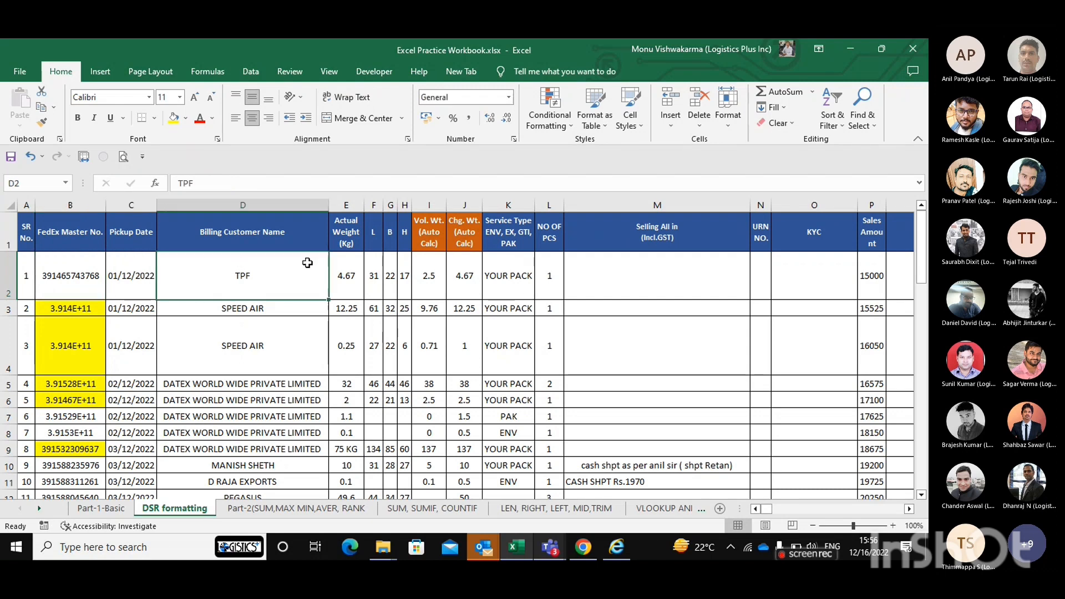
click(356, 277)
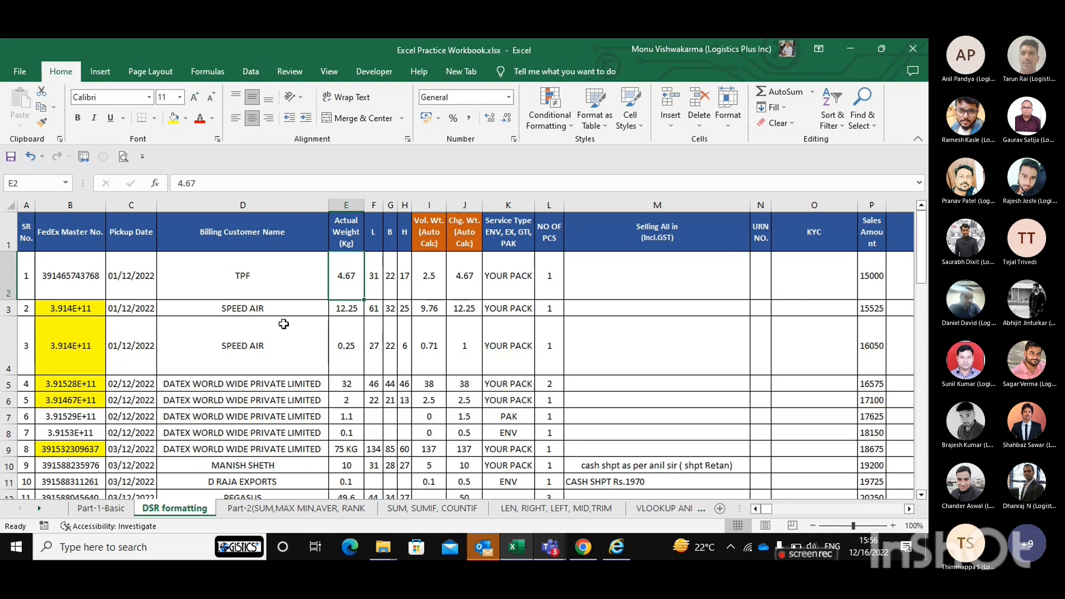
scroll(161, 387, down, 1)
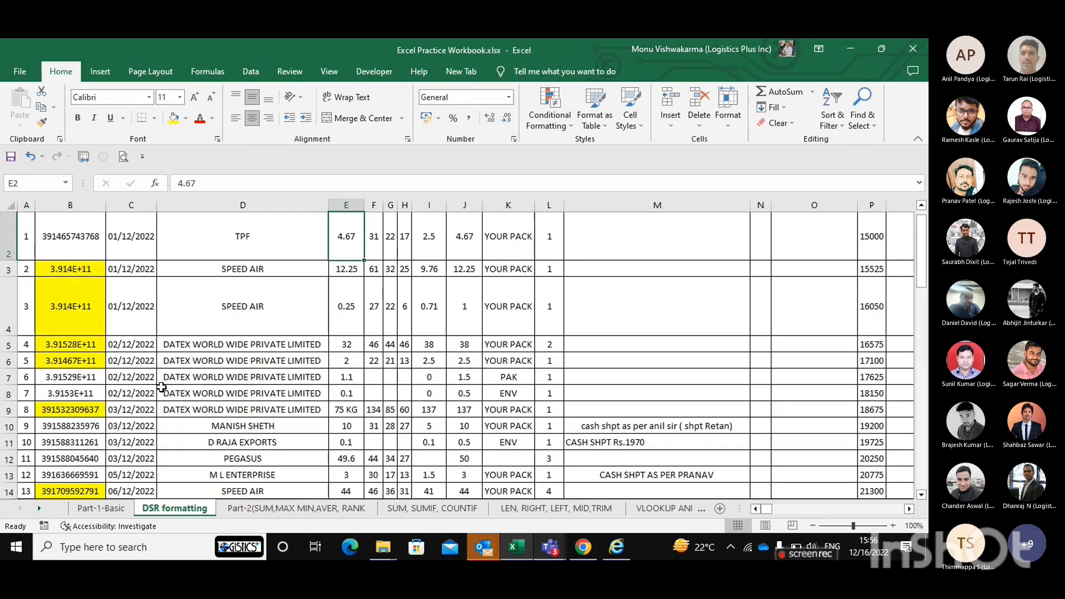
scroll(161, 386, down, 1)
scroll(408, 279, up, 1)
click(428, 276)
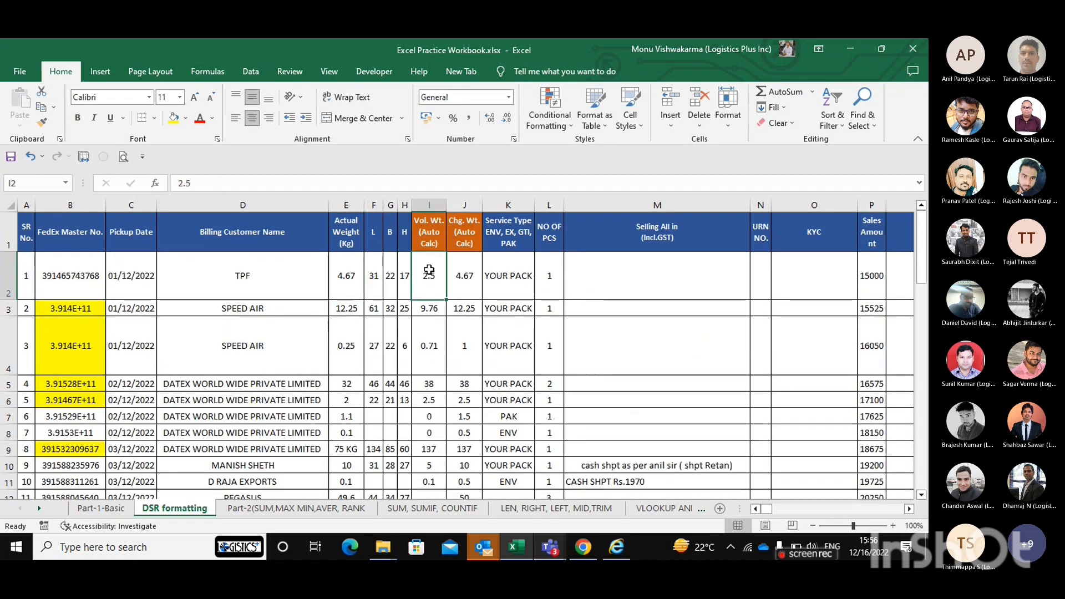
scroll(444, 277, down, 1)
scroll(444, 278, up, 1)
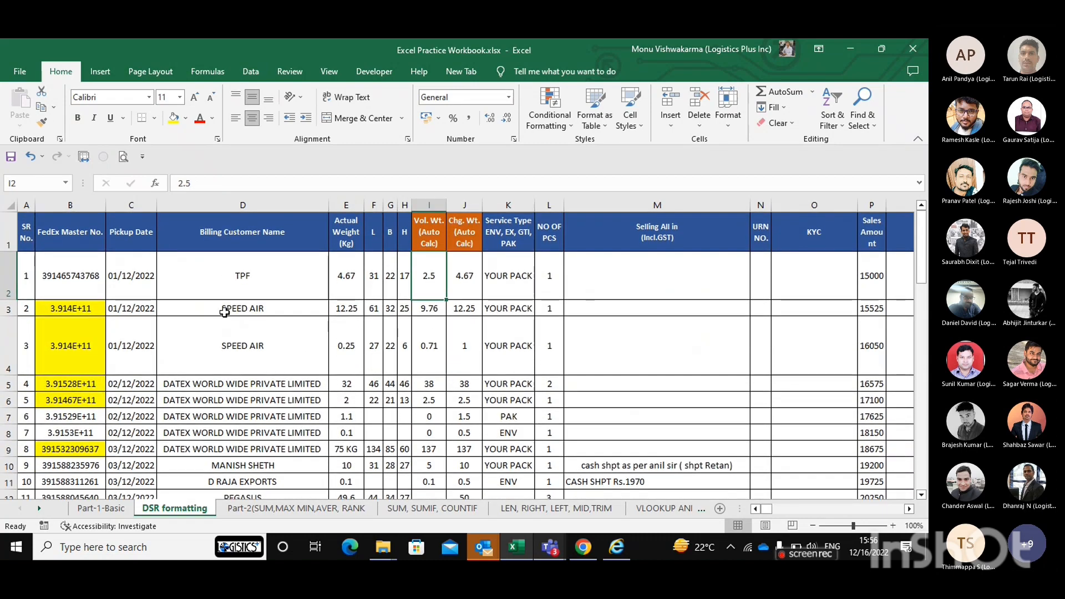
Step: Apply bold to the first record's entire row, row 2, and undo it
click(79, 303)
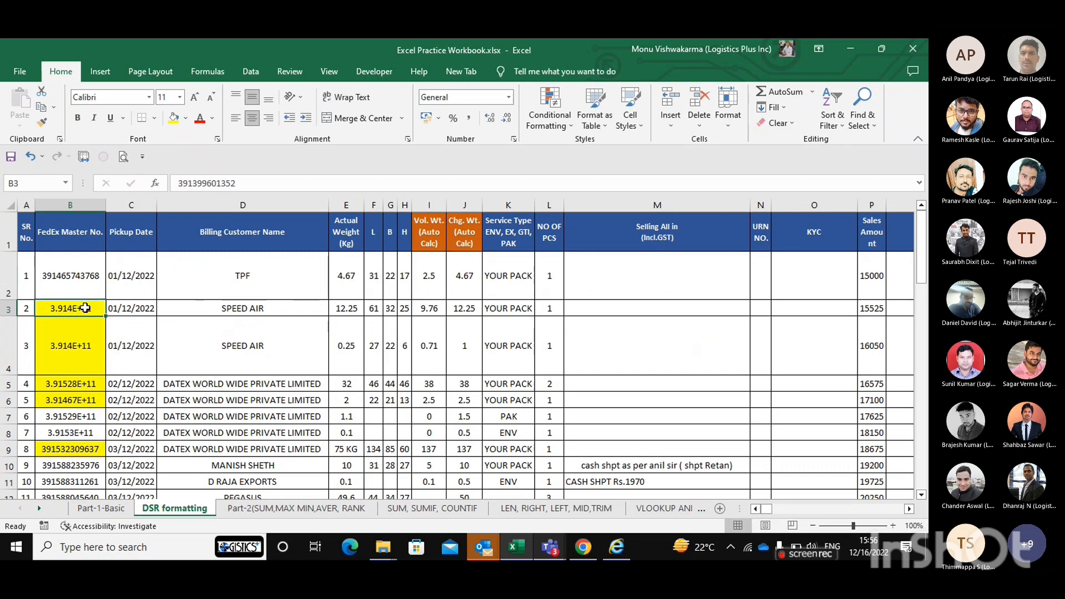
key(Right)
key(Up)
key(Right)
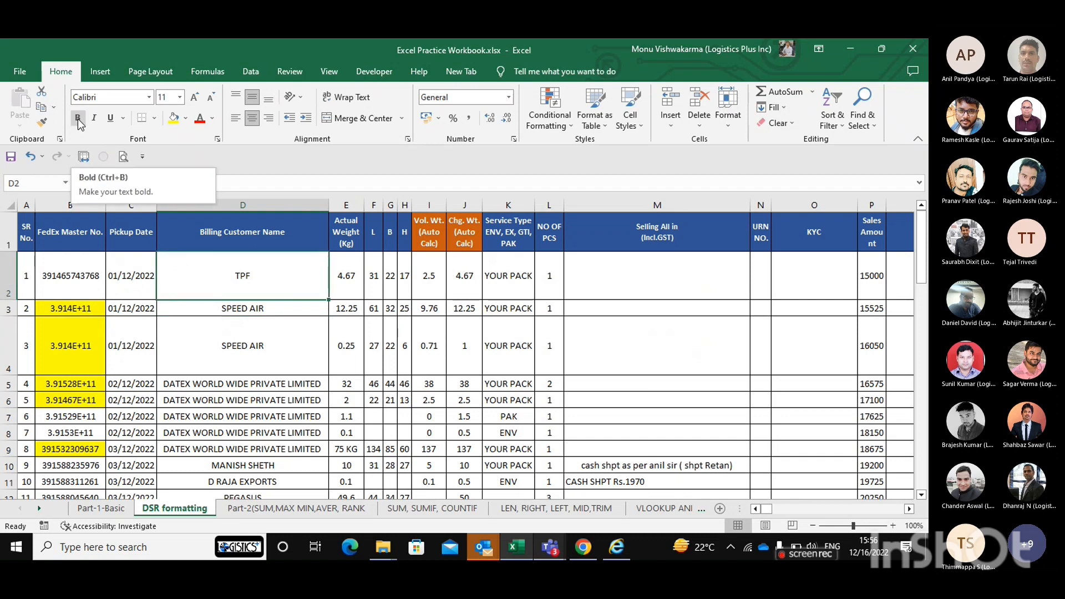
key(shift+space)
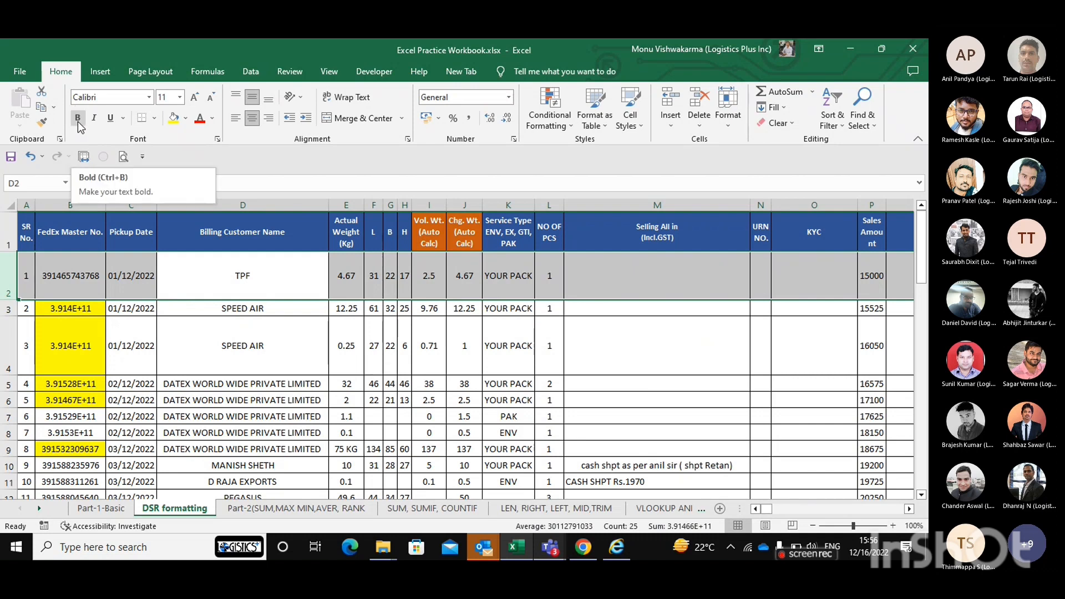
click(77, 119)
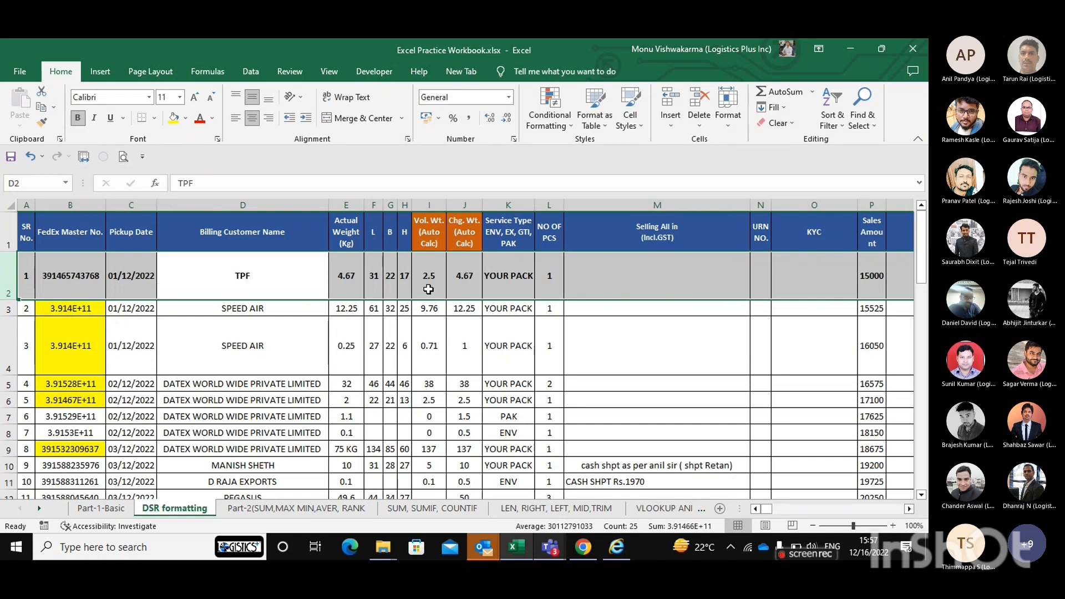
scroll(428, 288, right, 1)
scroll(400, 279, left, 1)
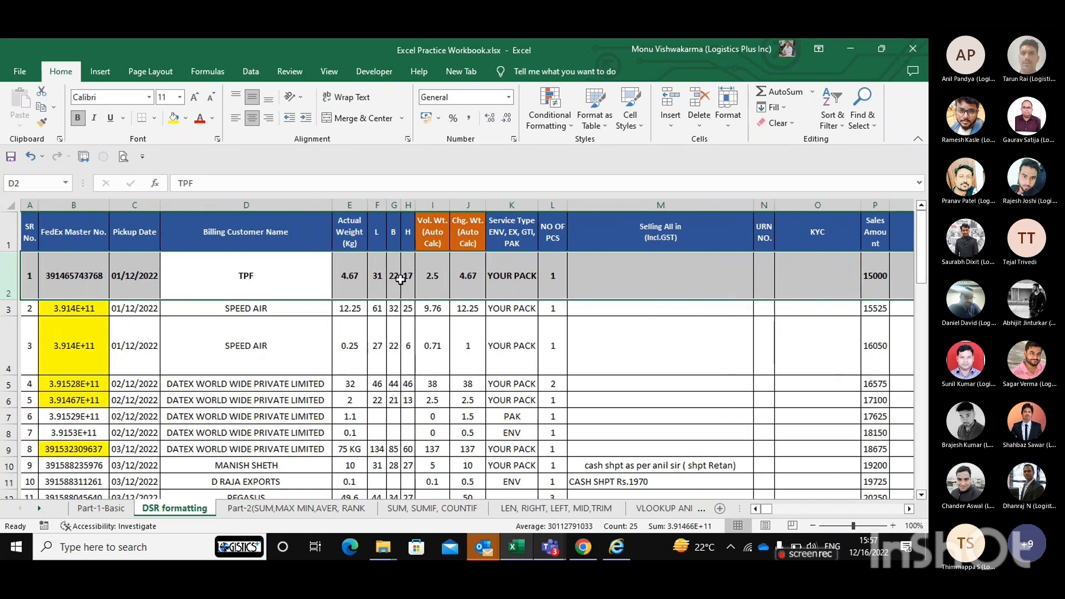
key(ctrl+z)
Step: Try bold and italic one after the other on all of row 2, undoing each
click(228, 279)
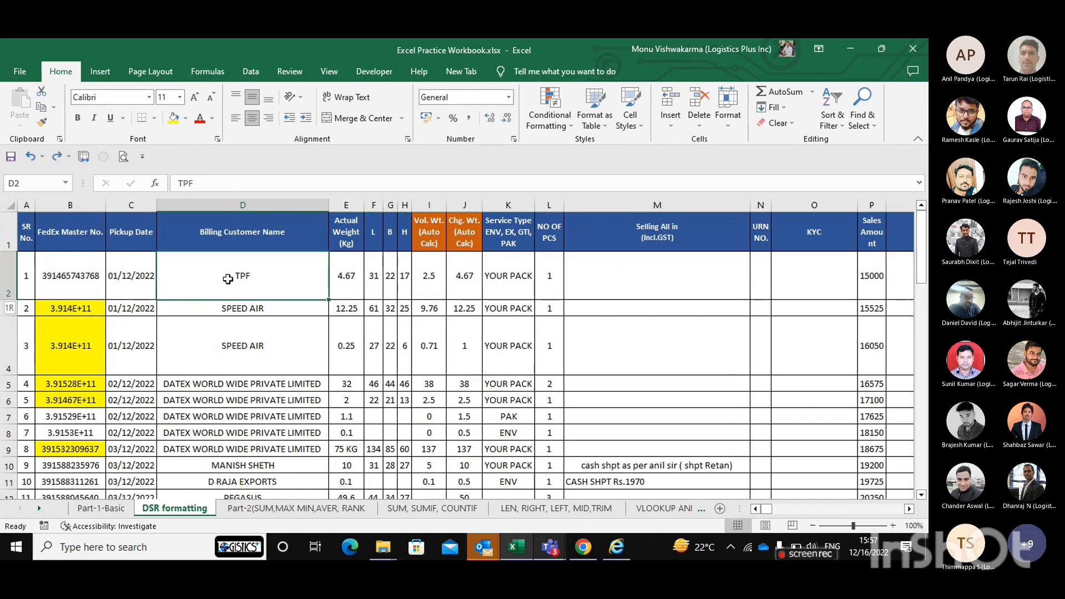
key(shift+space)
key(ctrl+b)
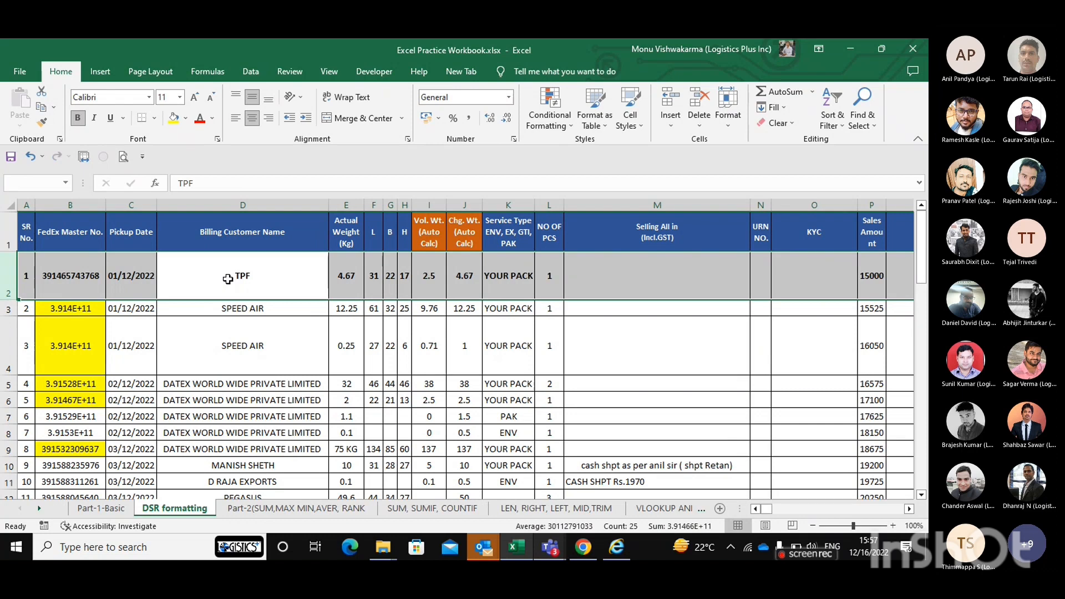
key(ctrl+z)
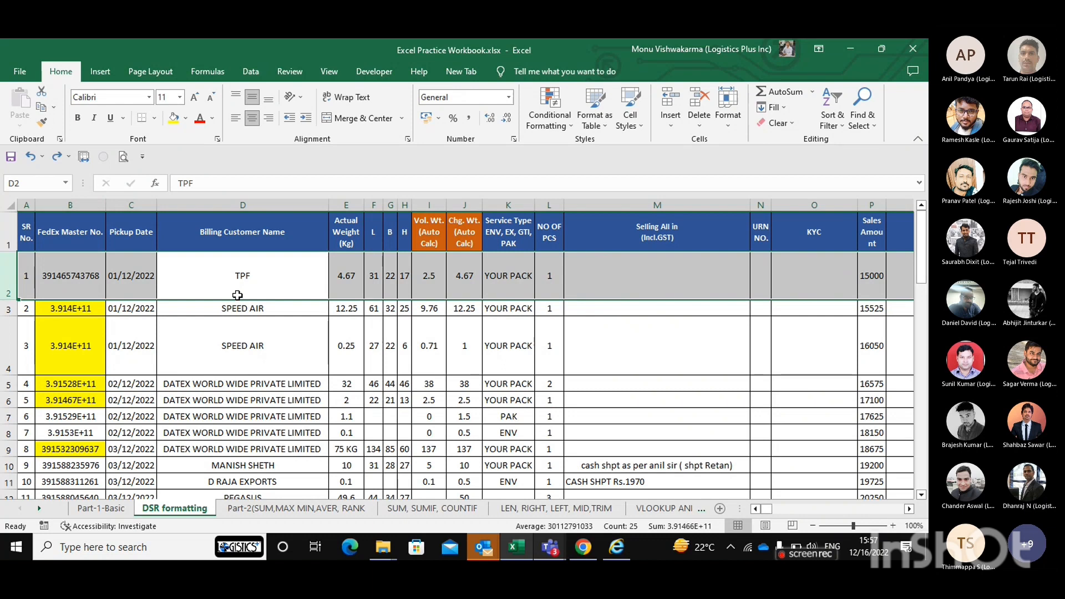
key(ctrl+i)
key(ctrl+z)
Step: Set the font size of the entire DSR table to 10
click(191, 359)
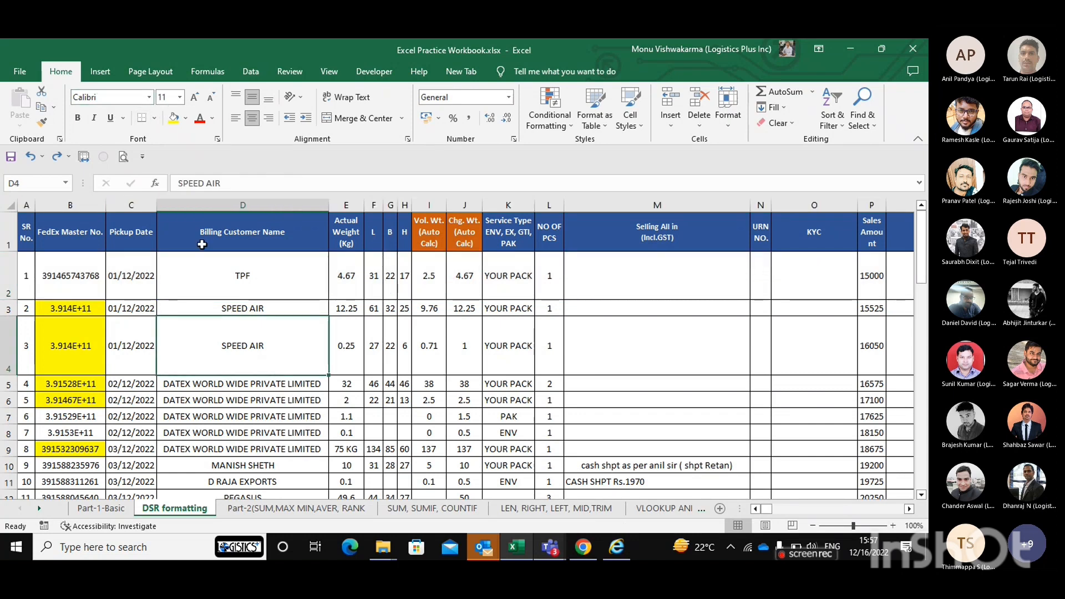
key(Up)
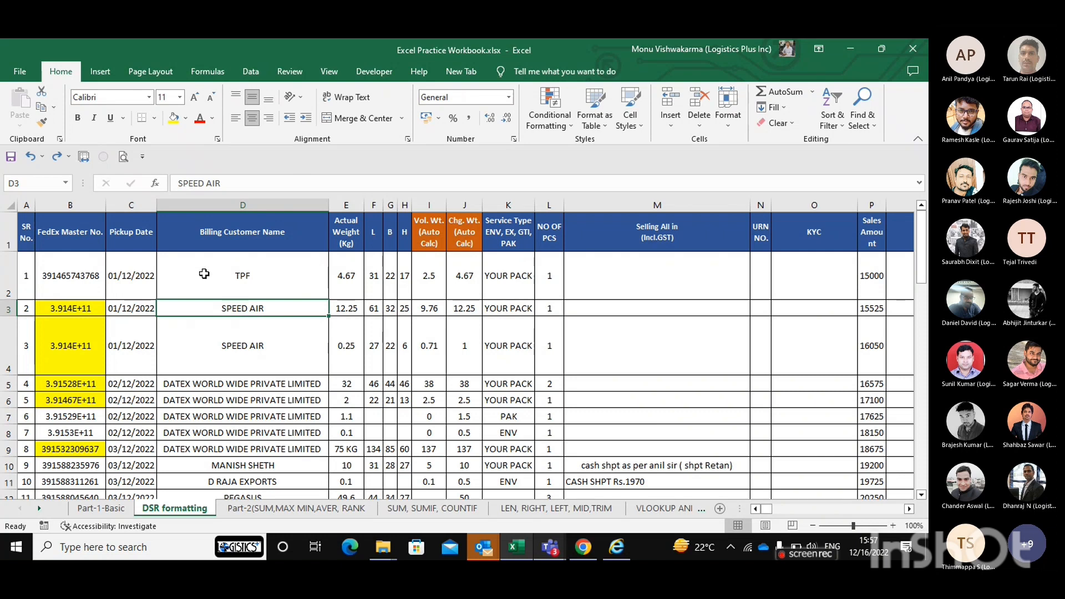
key(ctrl+a)
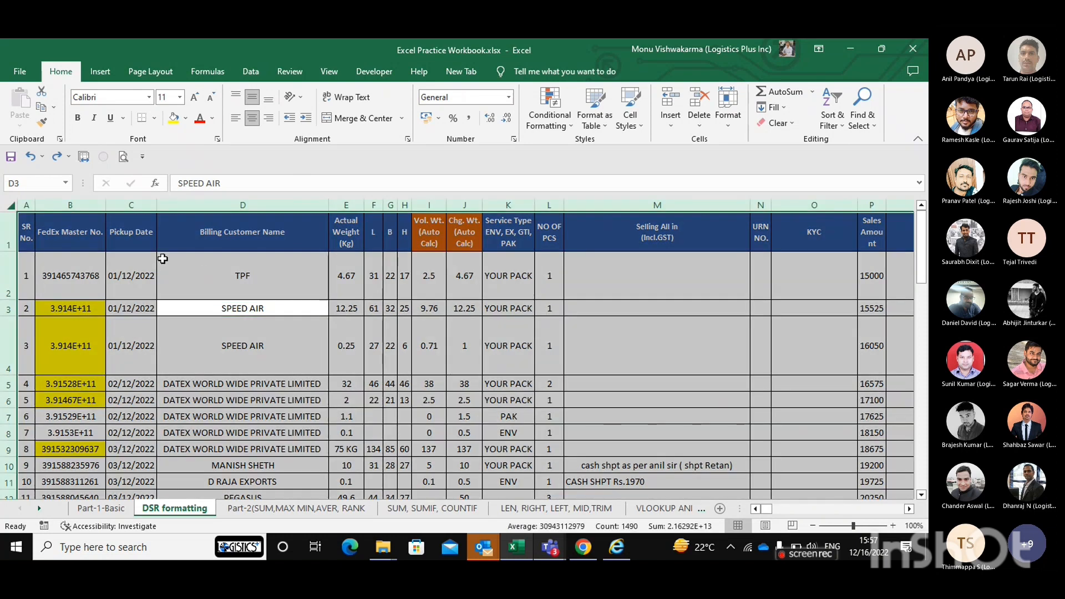
click(166, 97)
text(1)
key(Return)
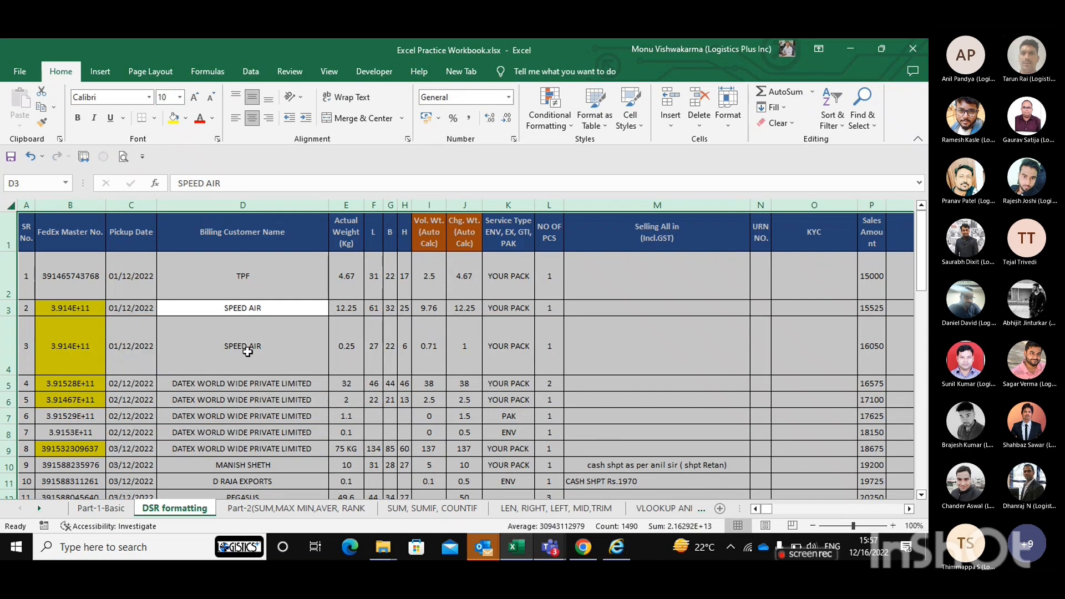
click(247, 351)
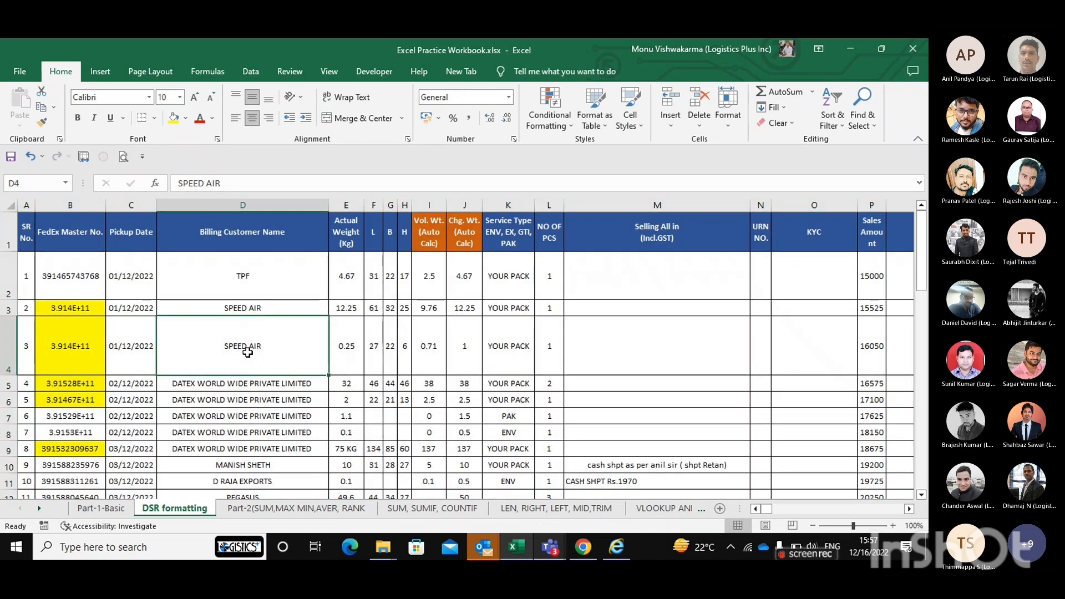
Step: Look through the Format Cells font settings for D3, close them unchanged and return to cell A1
click(184, 307)
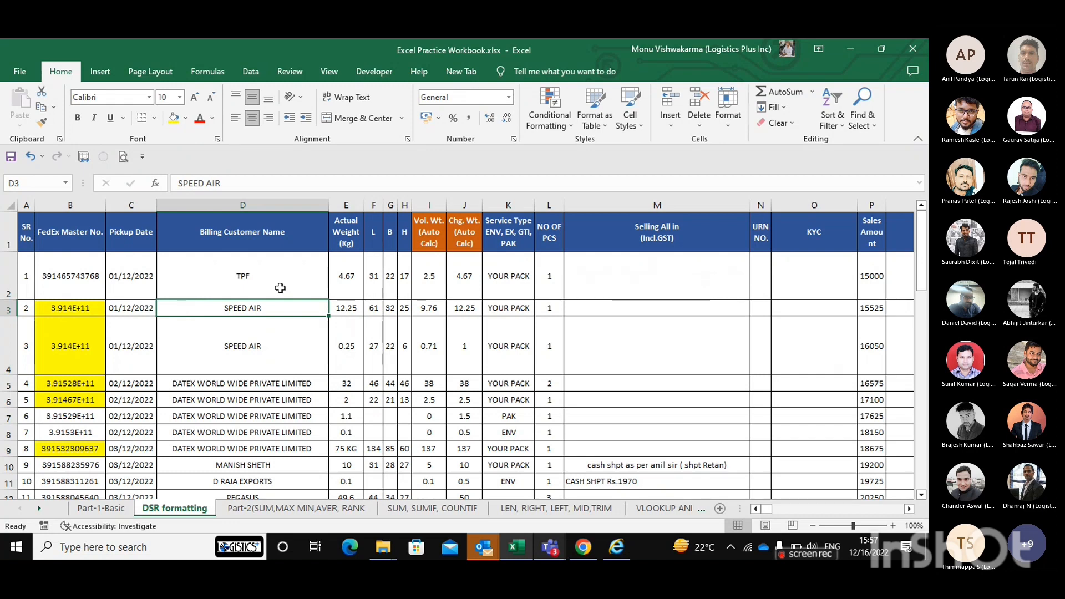
key(ctrl+shift+f)
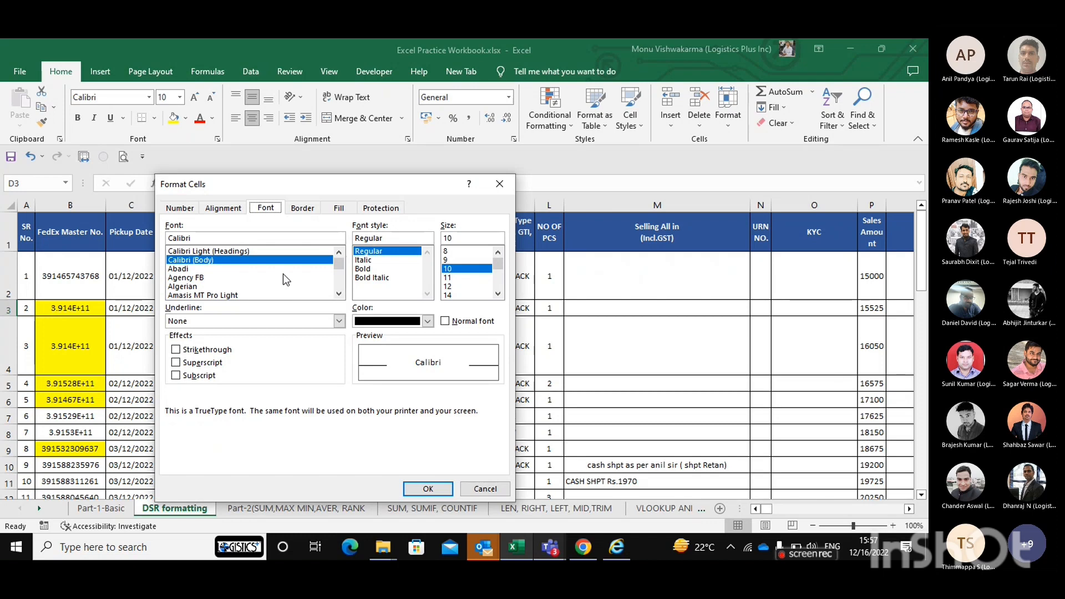
key(Tab)
key(Tab)
key(Tab)
key(Tab)
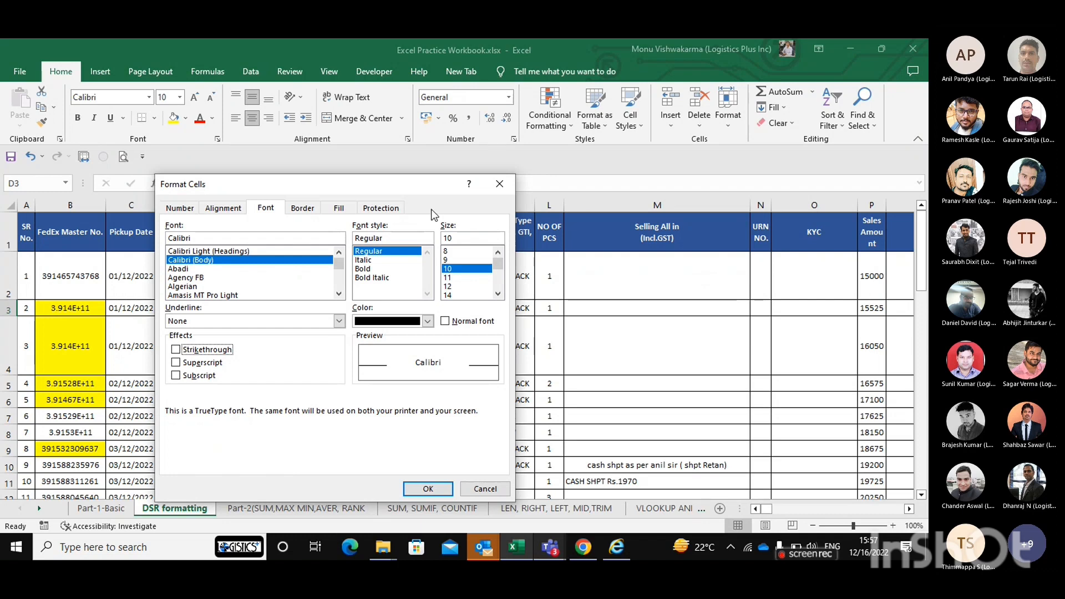
click(500, 185)
click(233, 349)
key(ctrl+Home)
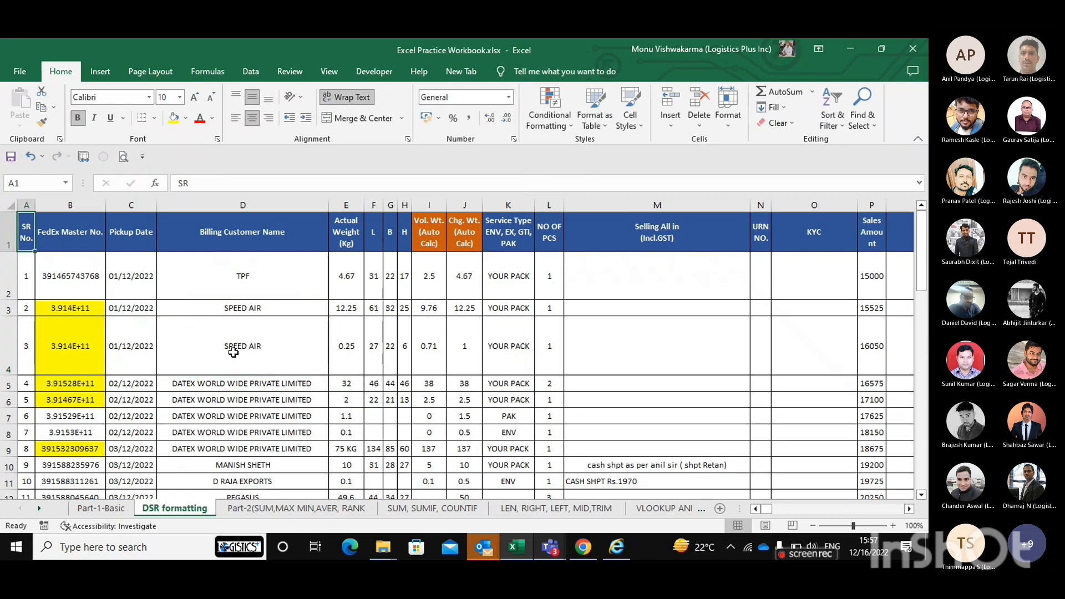
key(Right)
key(Right)
key(Right)
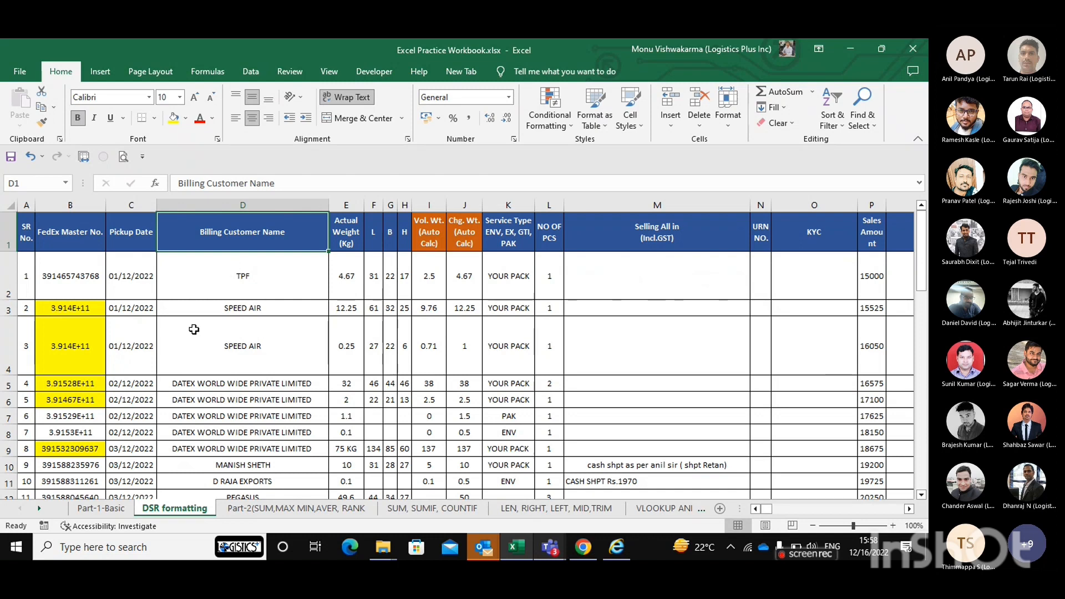
click(257, 271)
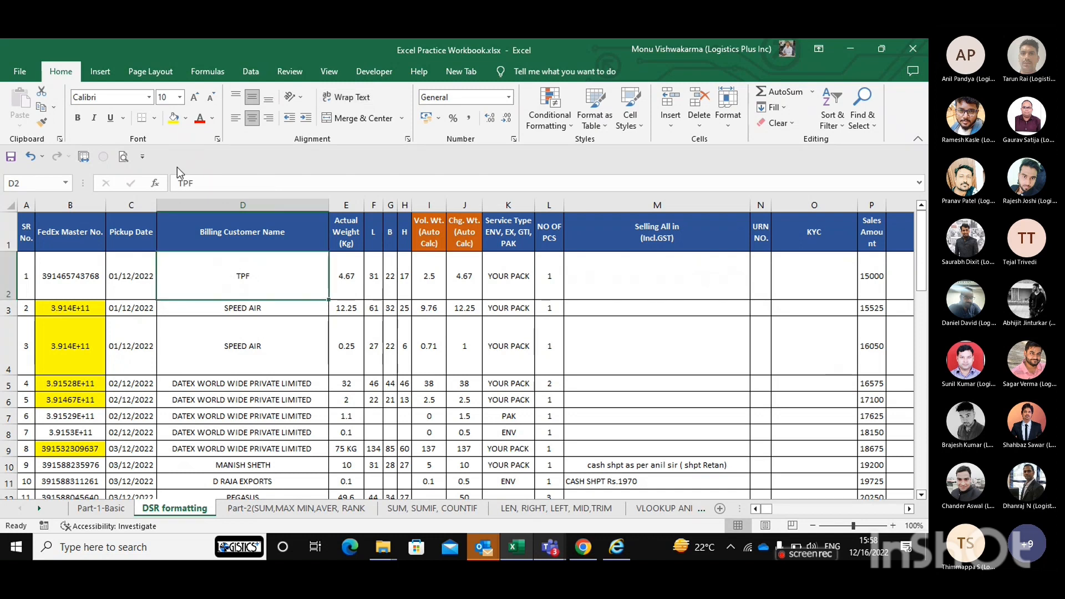
click(166, 98)
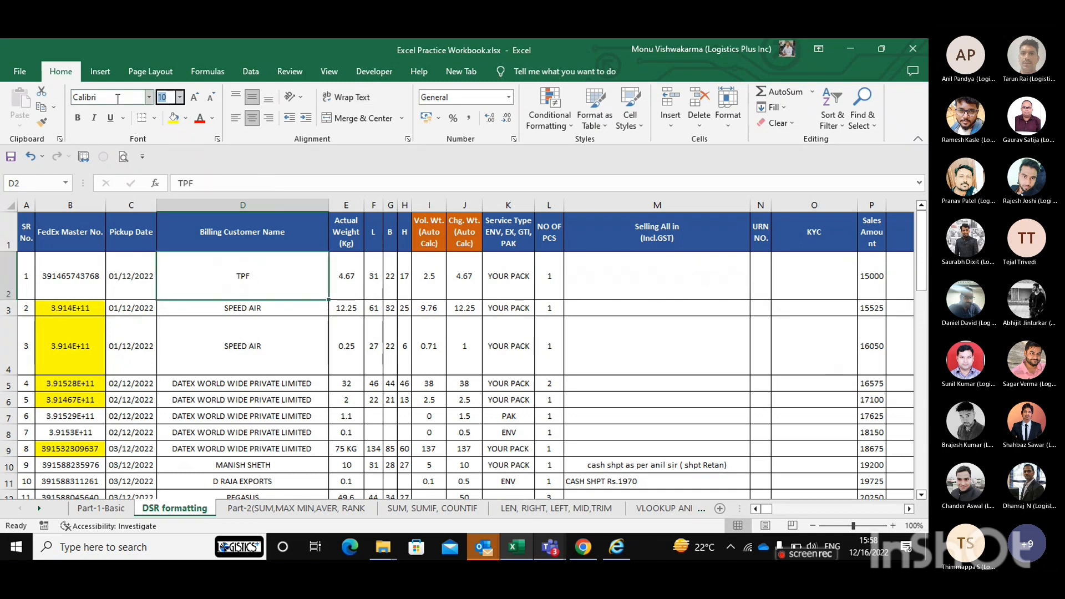
click(179, 309)
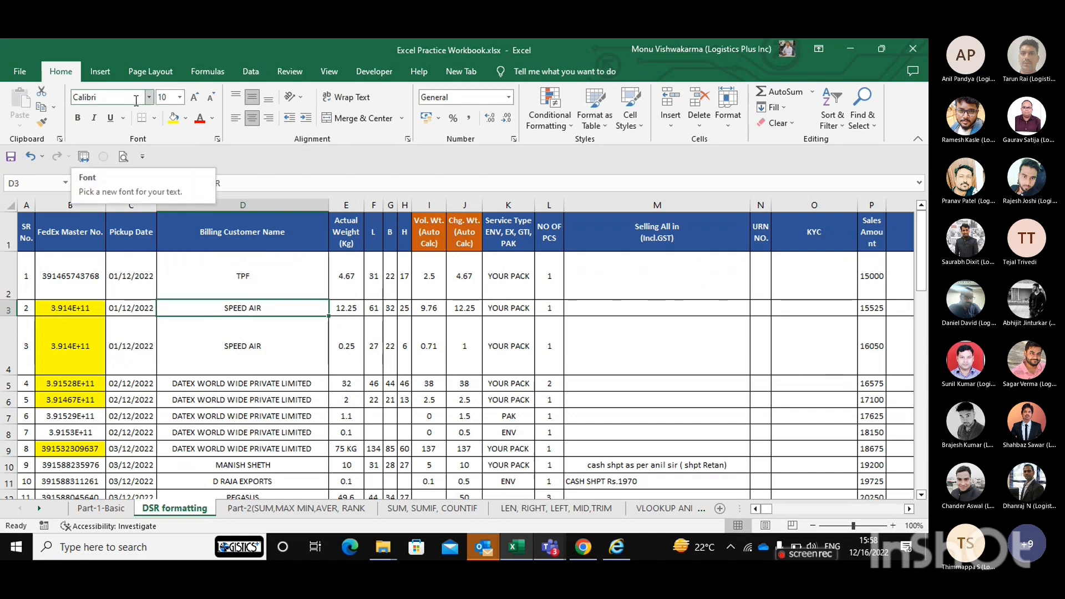
click(190, 285)
Step: Look through the DSR table down to its last record, browse the available fonts without choosing one, and return to the first row
scroll(267, 400, down, 1)
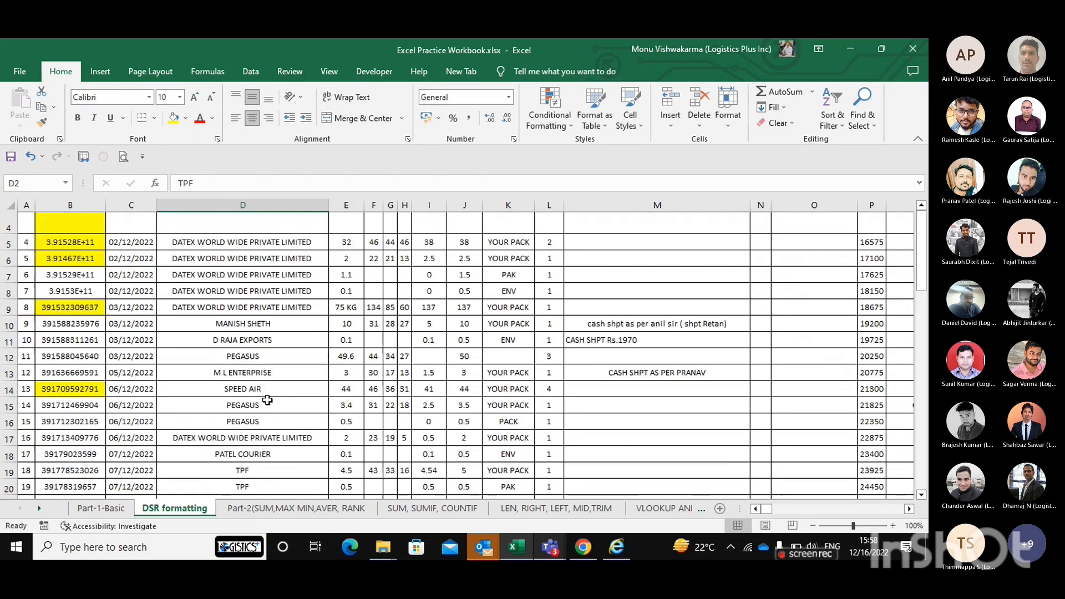
scroll(268, 400, down, 12)
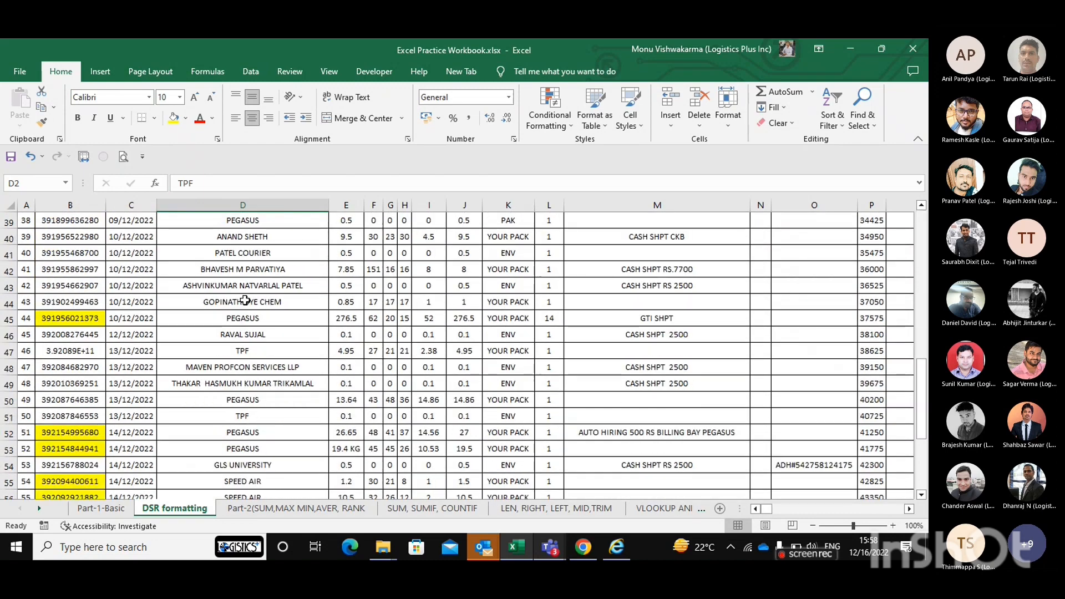
scroll(244, 300, down, 3)
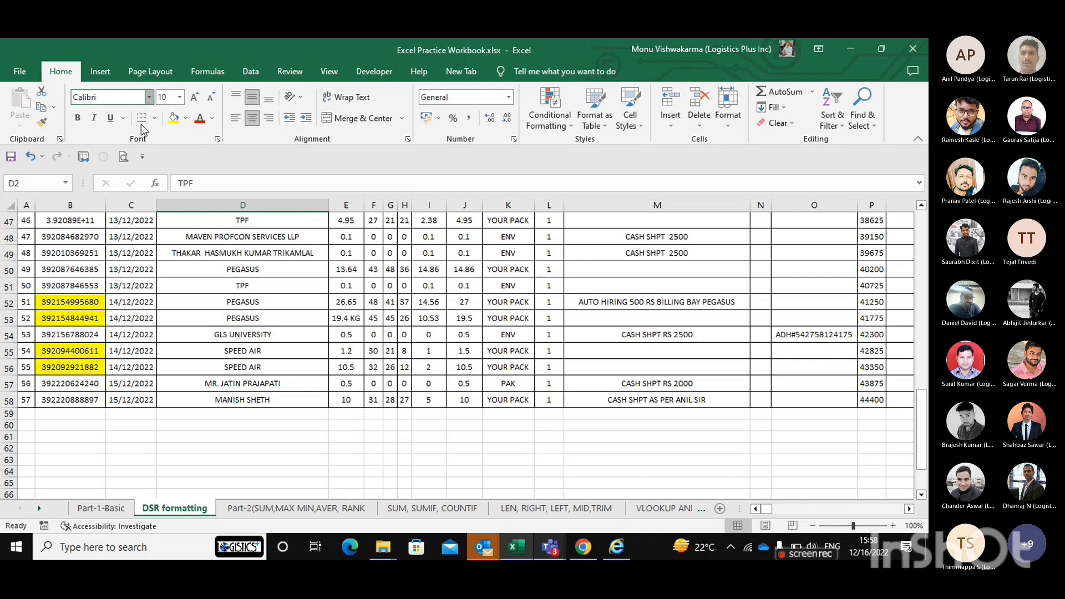
click(148, 97)
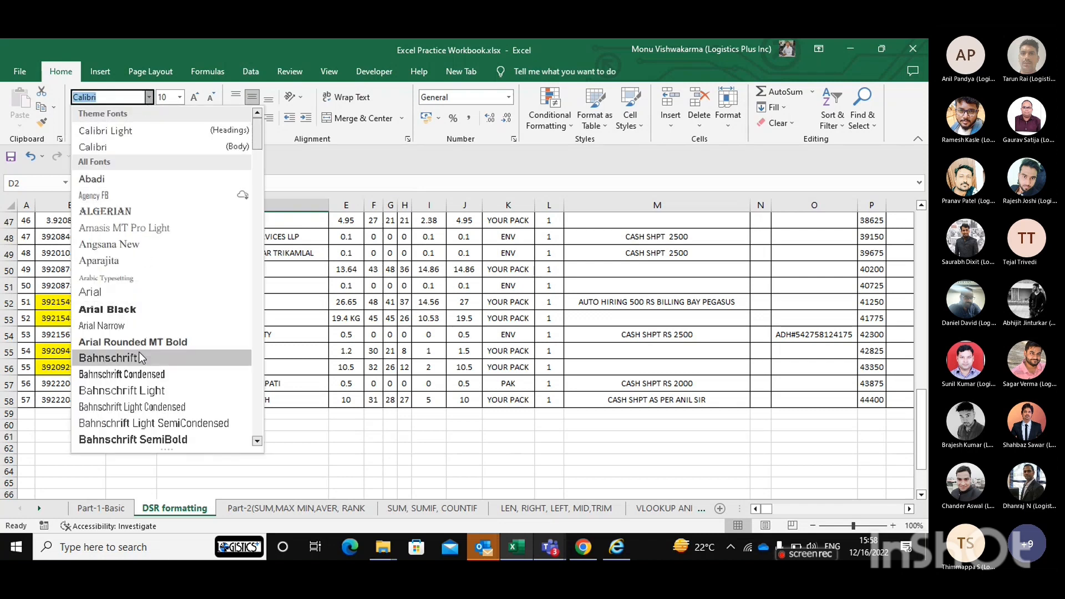
scroll(139, 357, down, 5)
scroll(181, 280, up, 2)
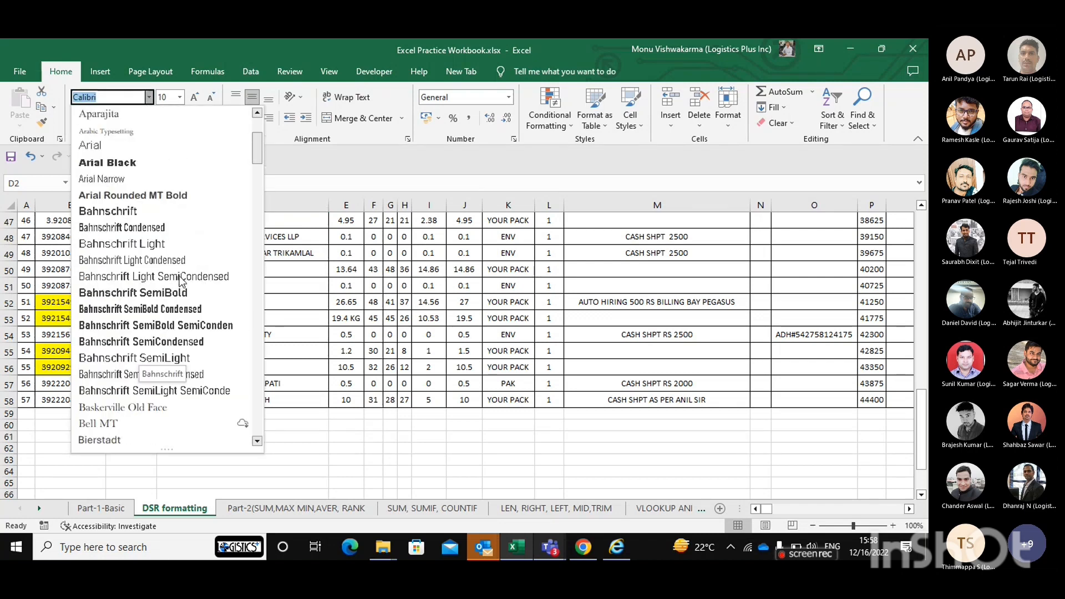
click(273, 280)
scroll(217, 285, up, 6)
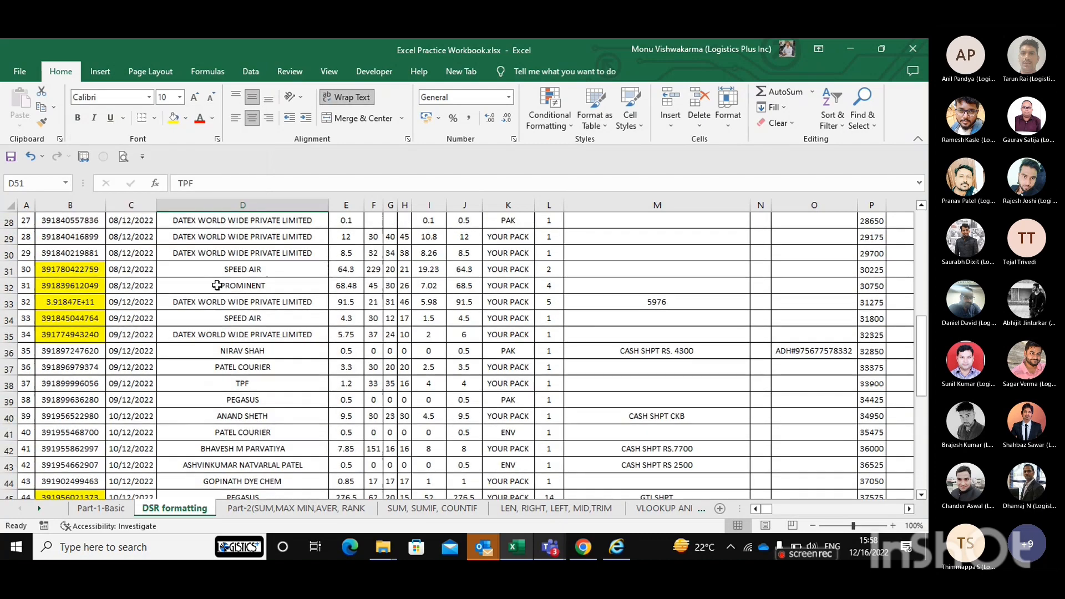
scroll(217, 285, up, 9)
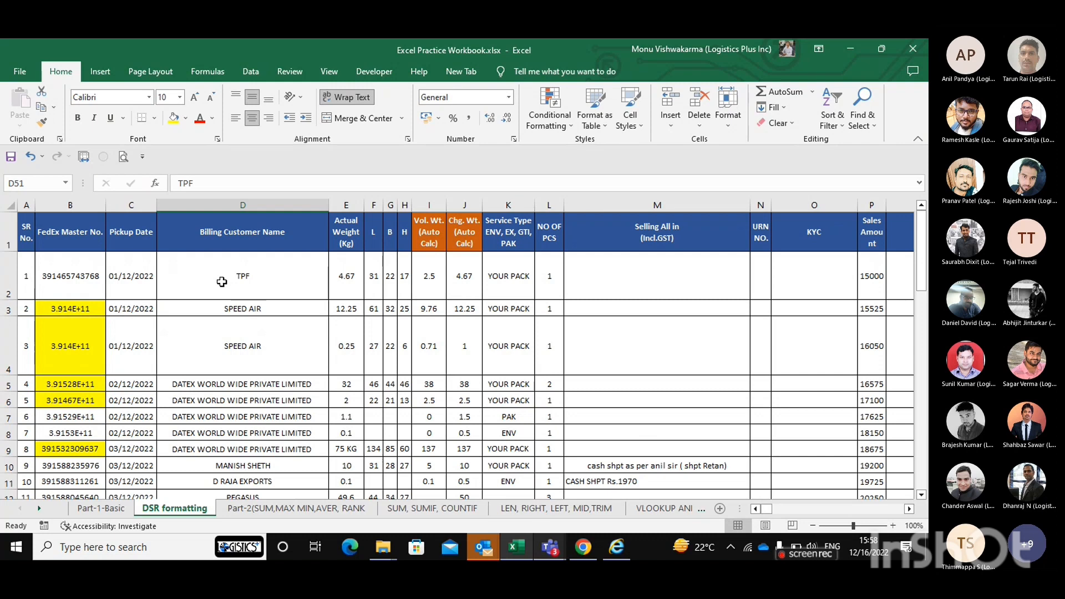
Step: Select the entire DSR table starting from D2 and release the selection
click(274, 267)
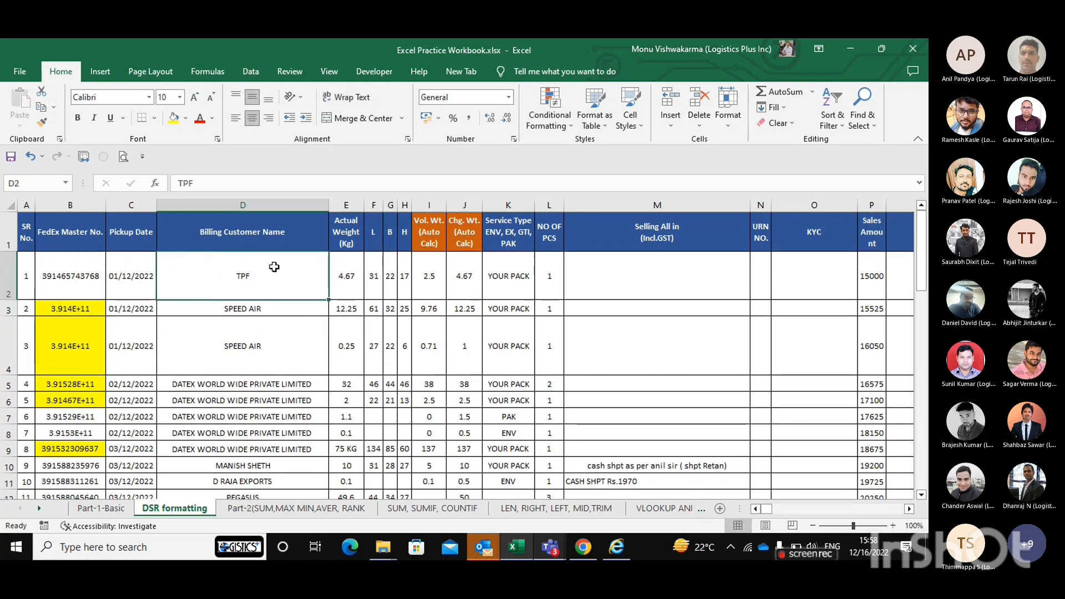
key(ctrl+a)
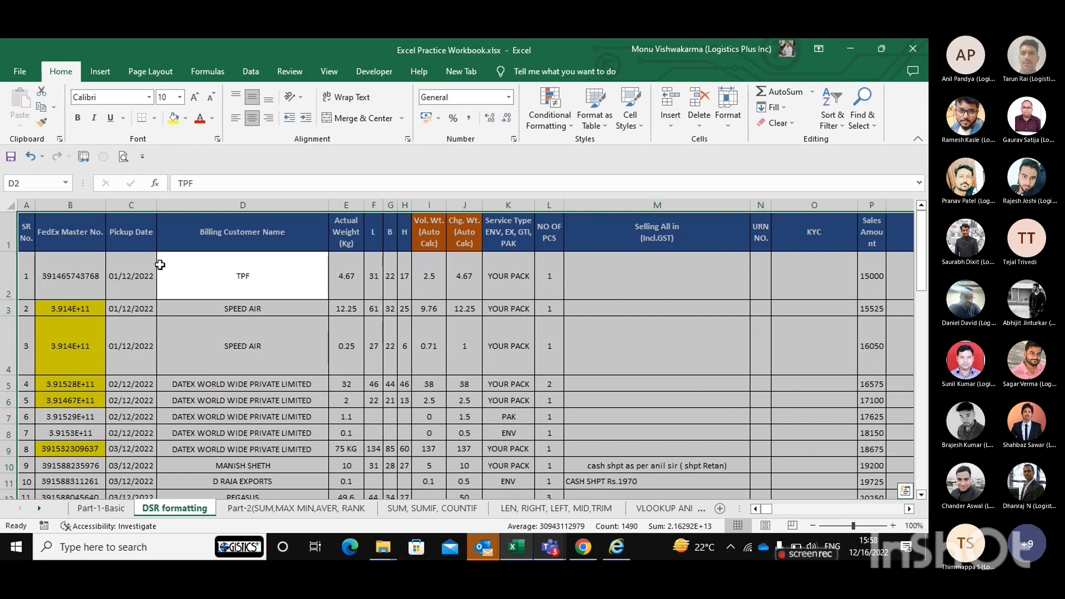
click(112, 309)
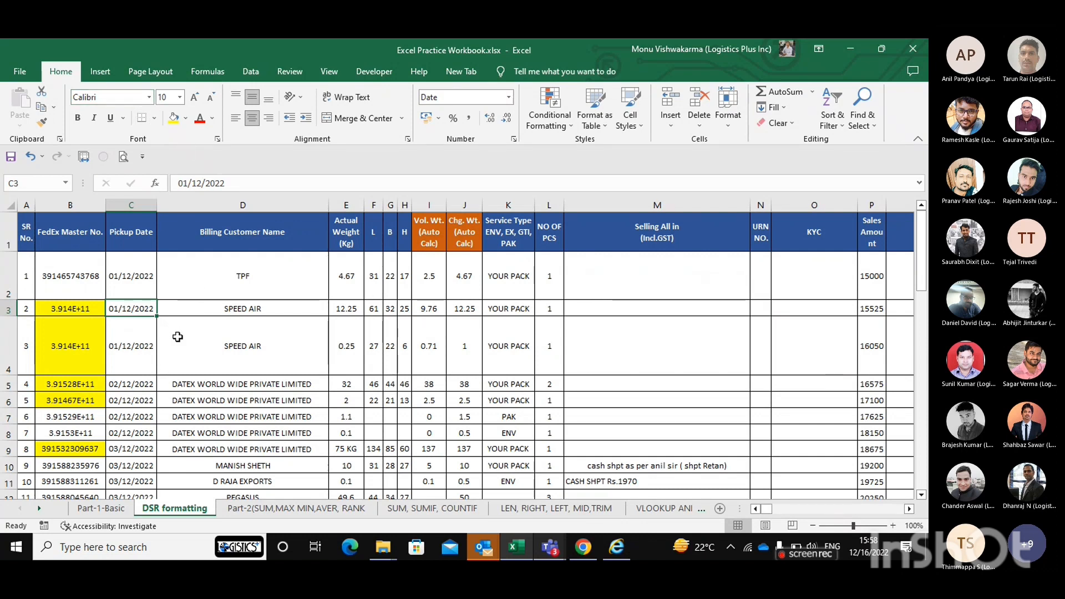
click(345, 275)
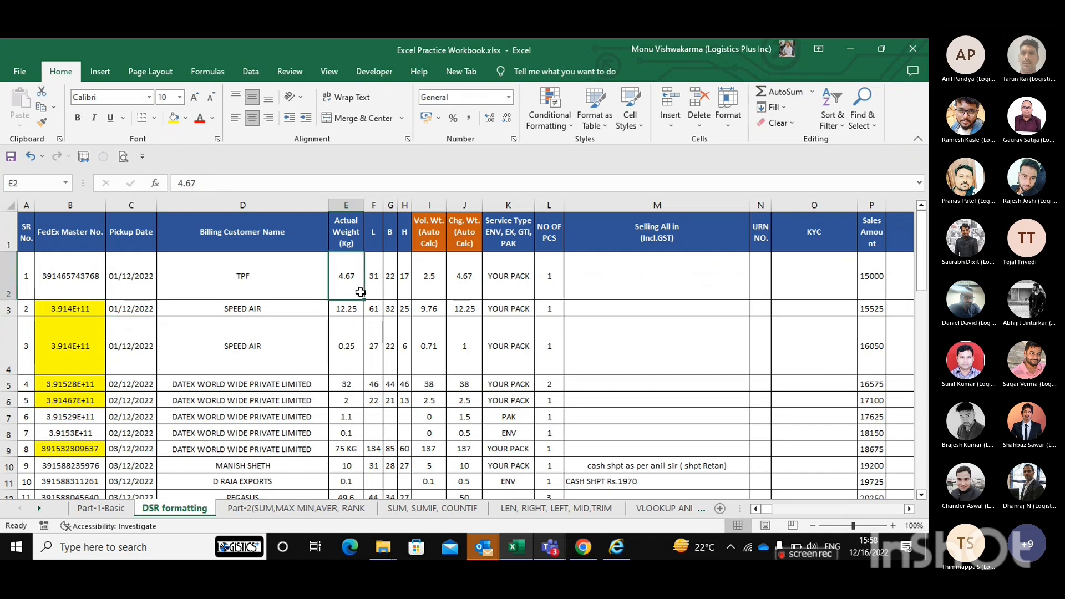
scroll(286, 276, right, 2)
scroll(285, 276, left, 2)
Step: Preview the fill and font colour choices for D1:D2 and close both palettes without applying a colour
drag(206, 281, 208, 236)
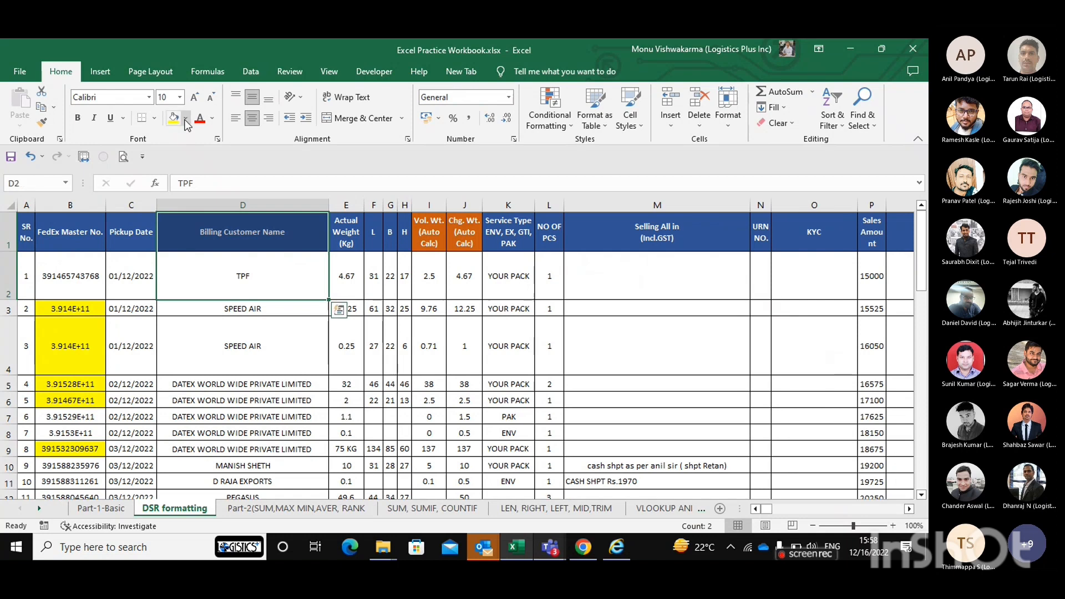
click(186, 118)
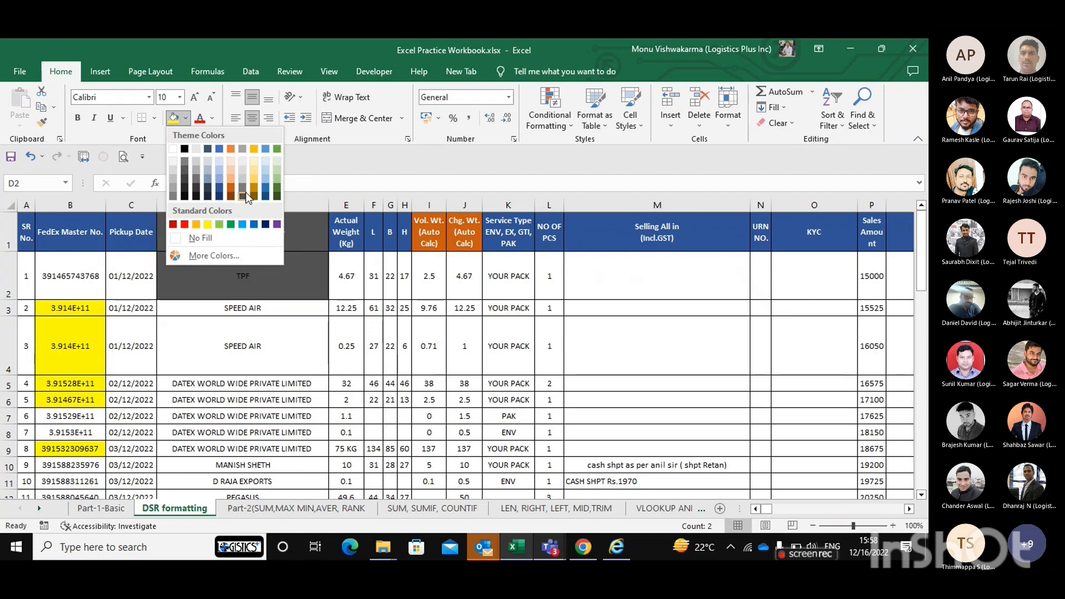
key(Escape)
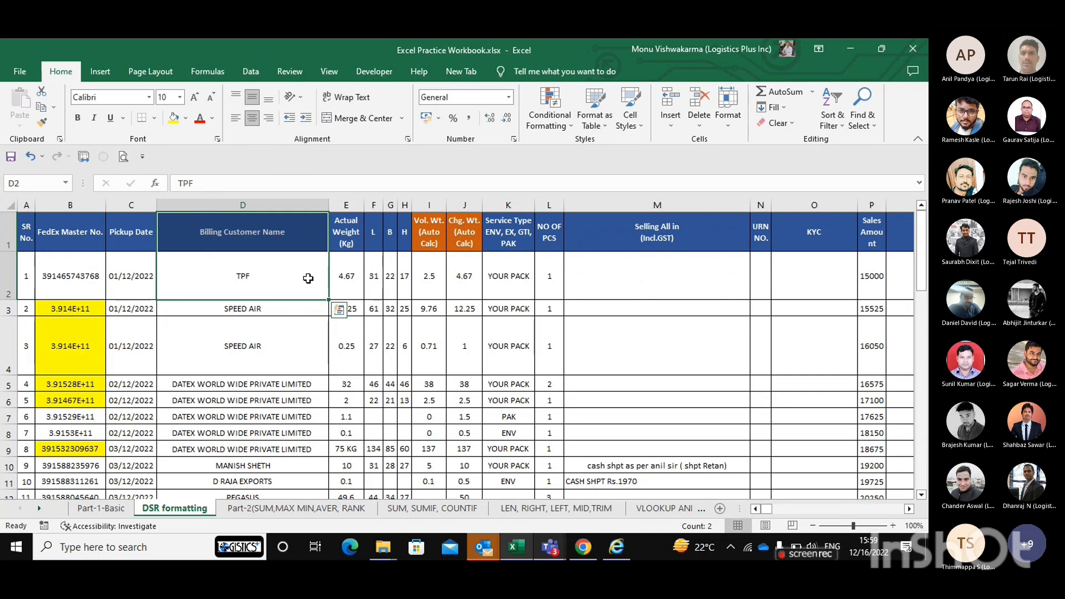
click(213, 118)
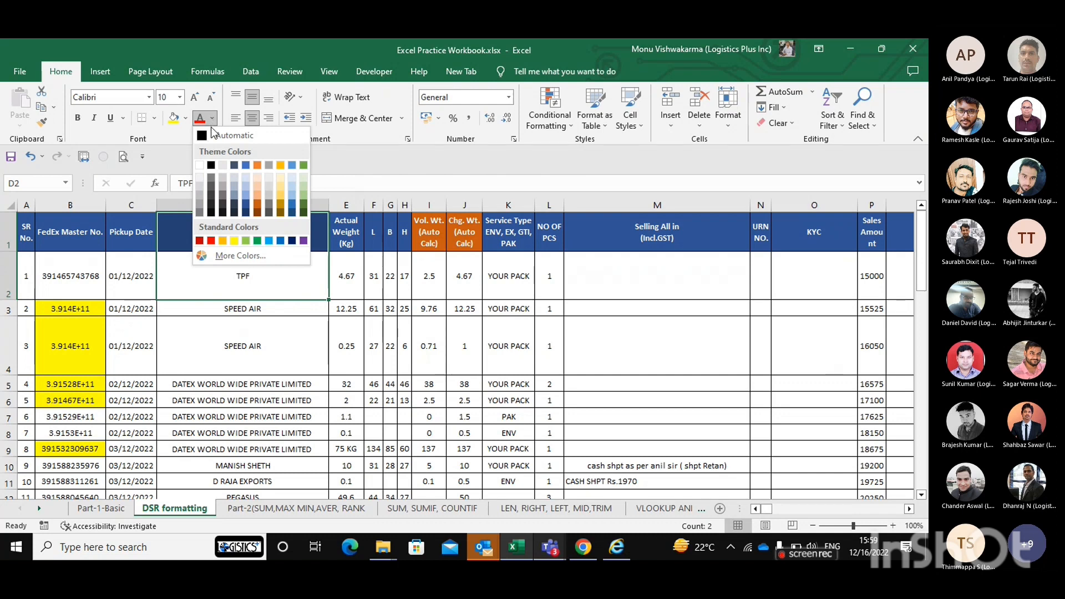
click(213, 278)
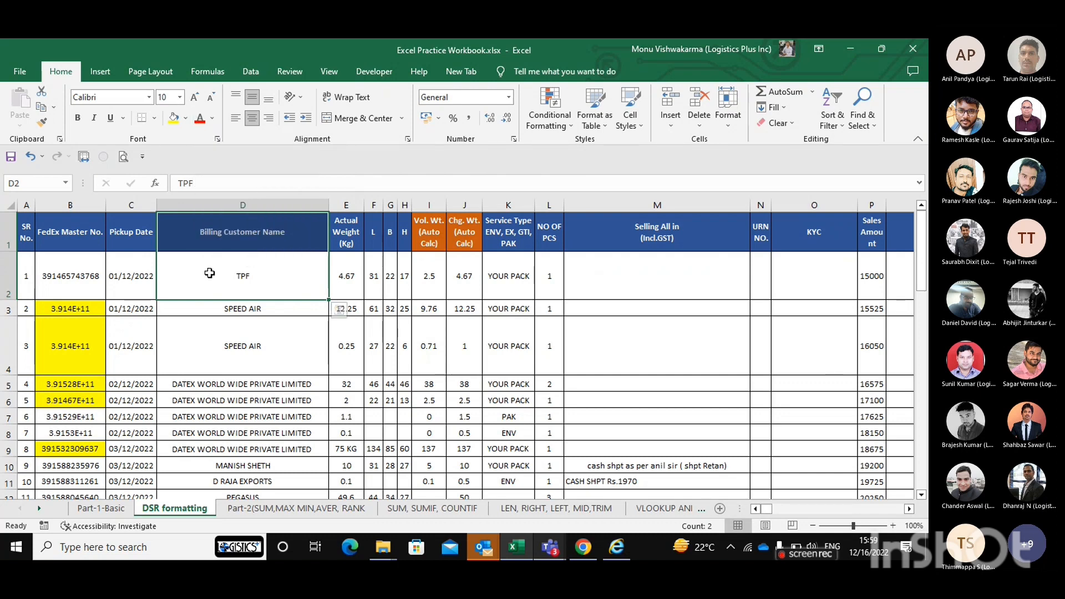
Step: Apply the standard red font colour to D1:D2 and undo it
click(212, 121)
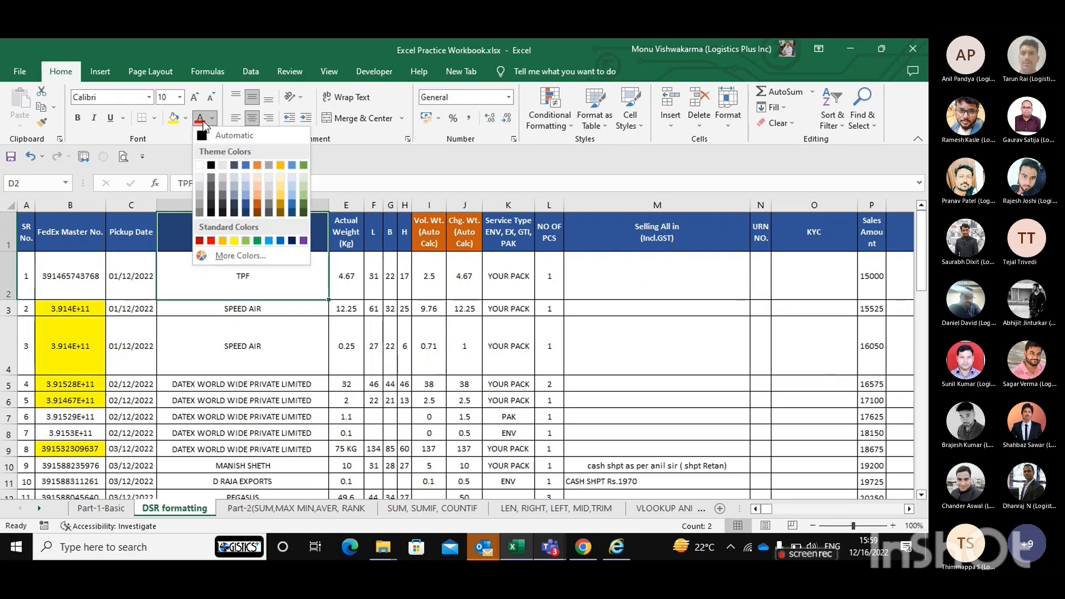
click(210, 240)
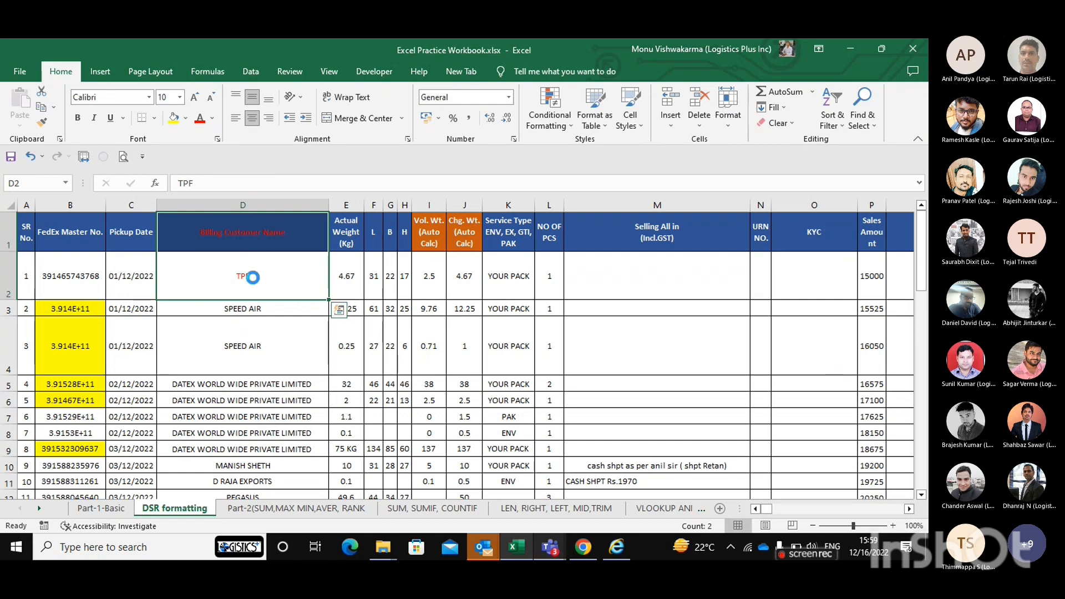
key(ctrl+z)
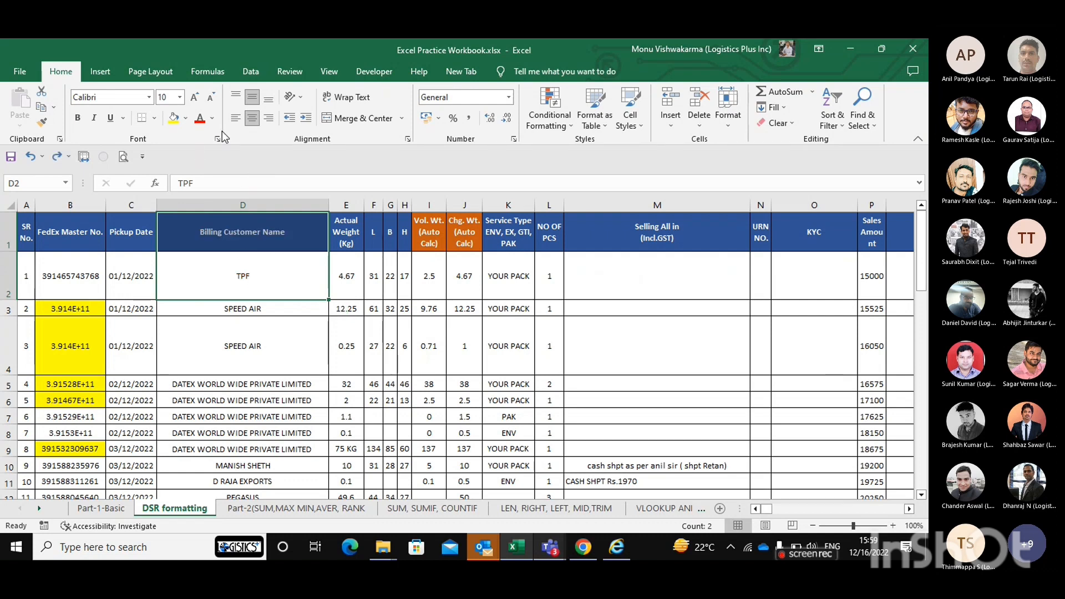
Step: Compare the horizontal alignment of the remarks in M10, M11 and M13 of the Selling All in column
click(222, 273)
scroll(233, 353, down, 1)
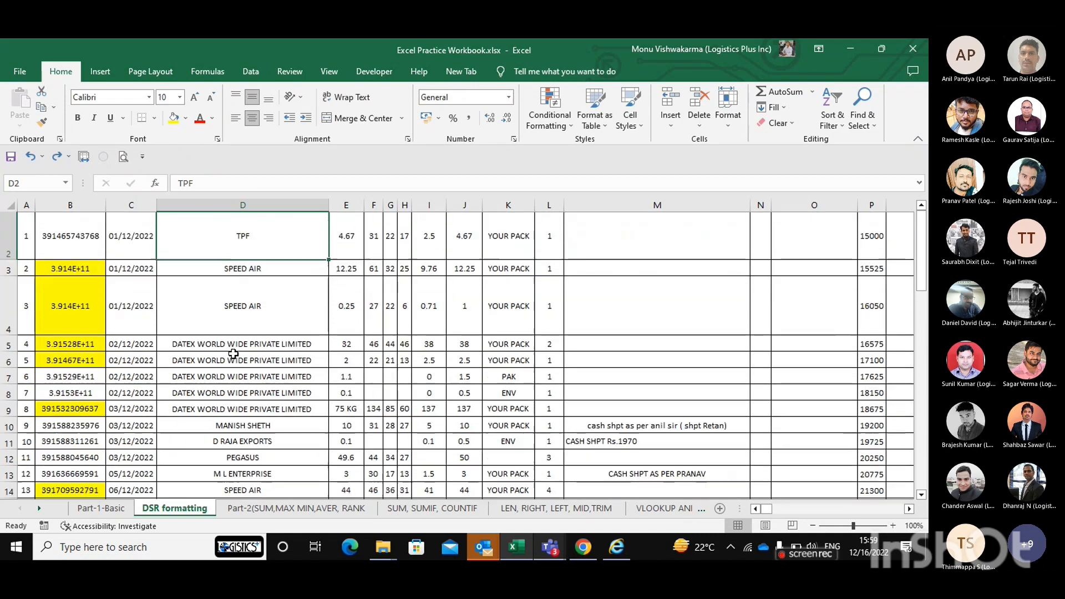
scroll(464, 371, right, 2)
scroll(464, 371, right, 1)
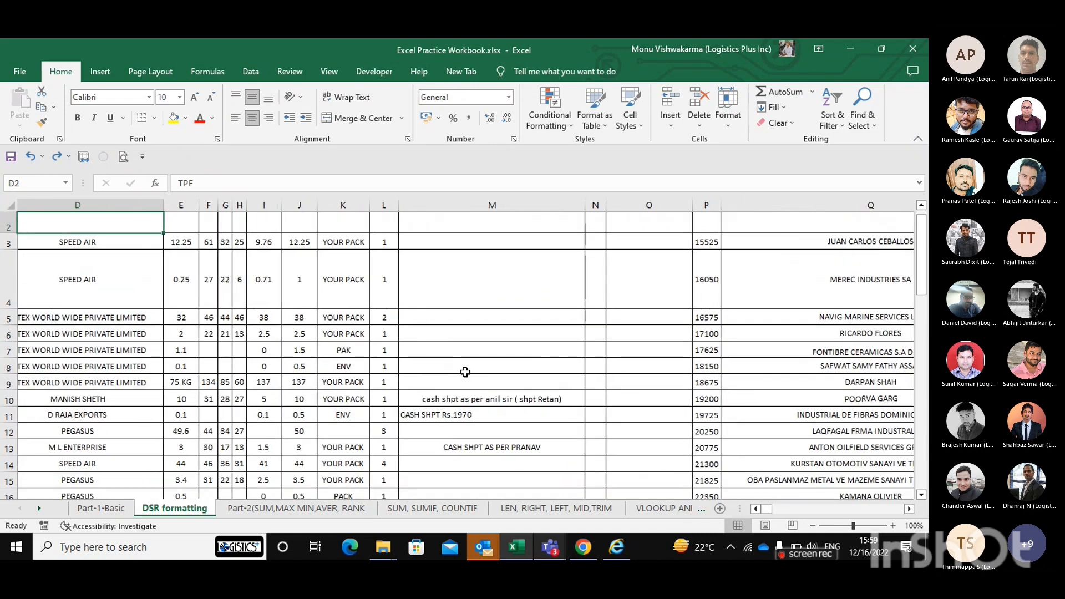
scroll(464, 372, down, 1)
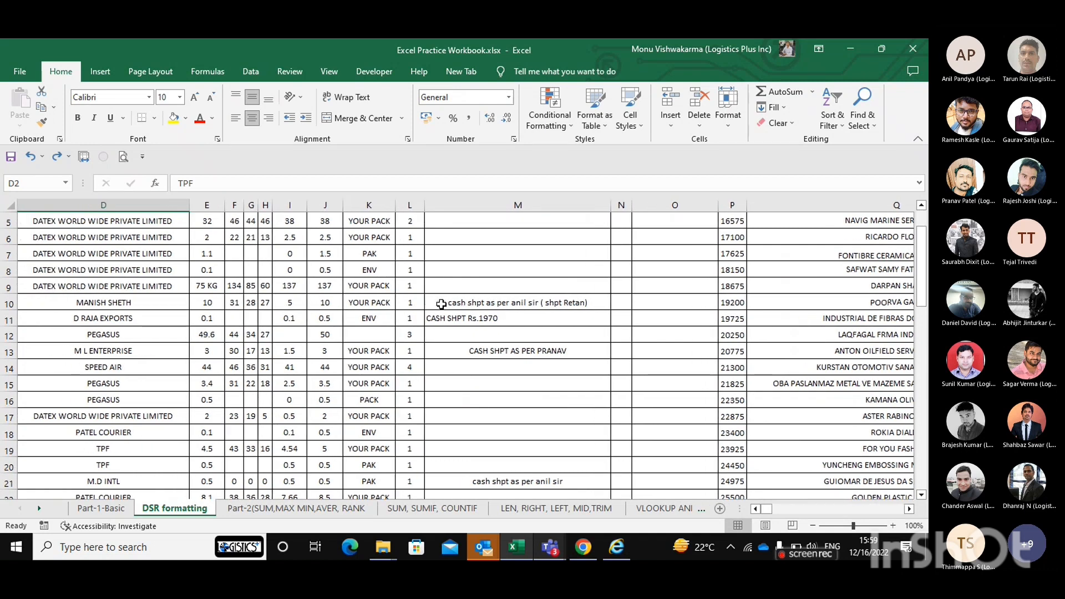
click(488, 301)
click(477, 325)
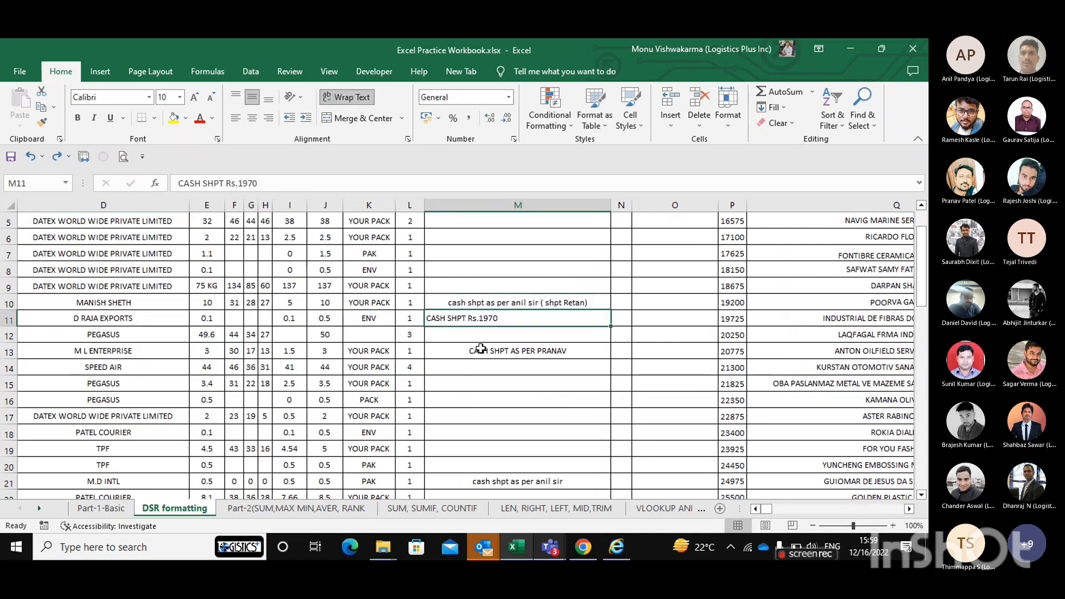
click(485, 305)
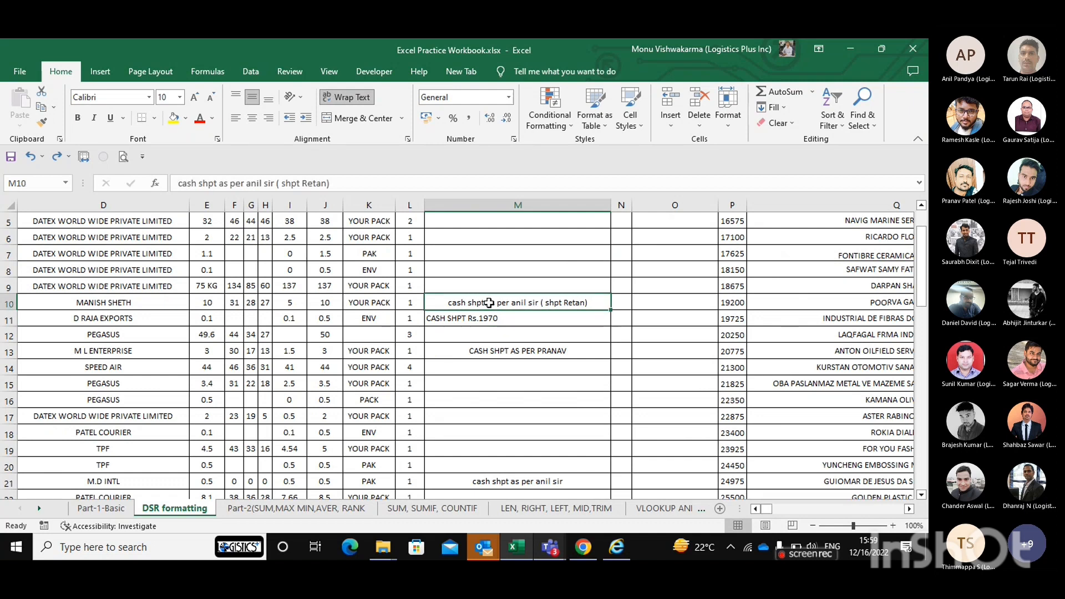
click(487, 350)
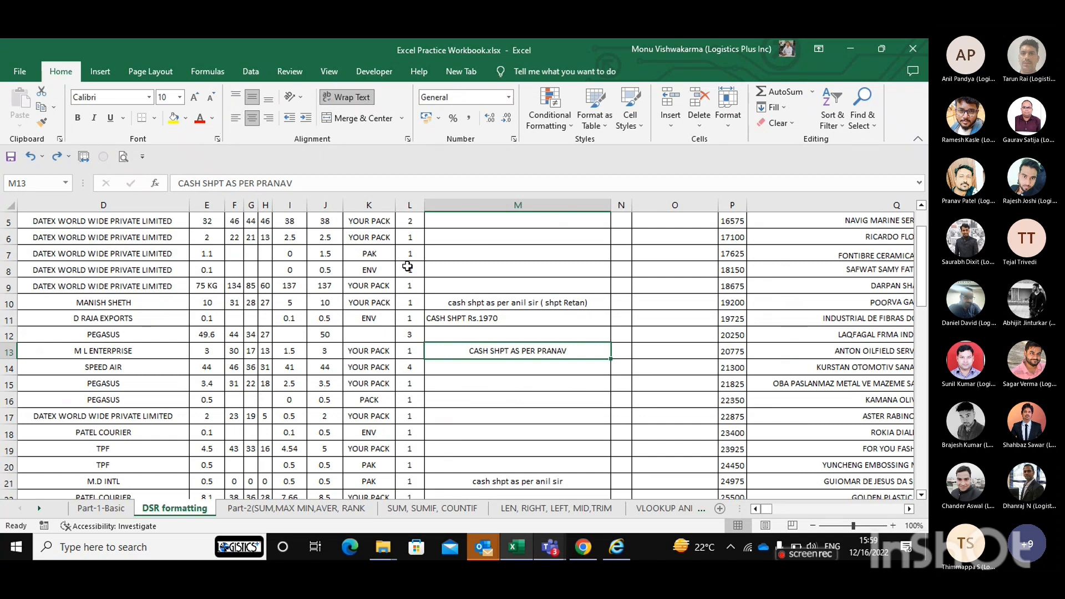
Step: Try left alignment on the whole of column M, and finally centre the column's contents
click(487, 204)
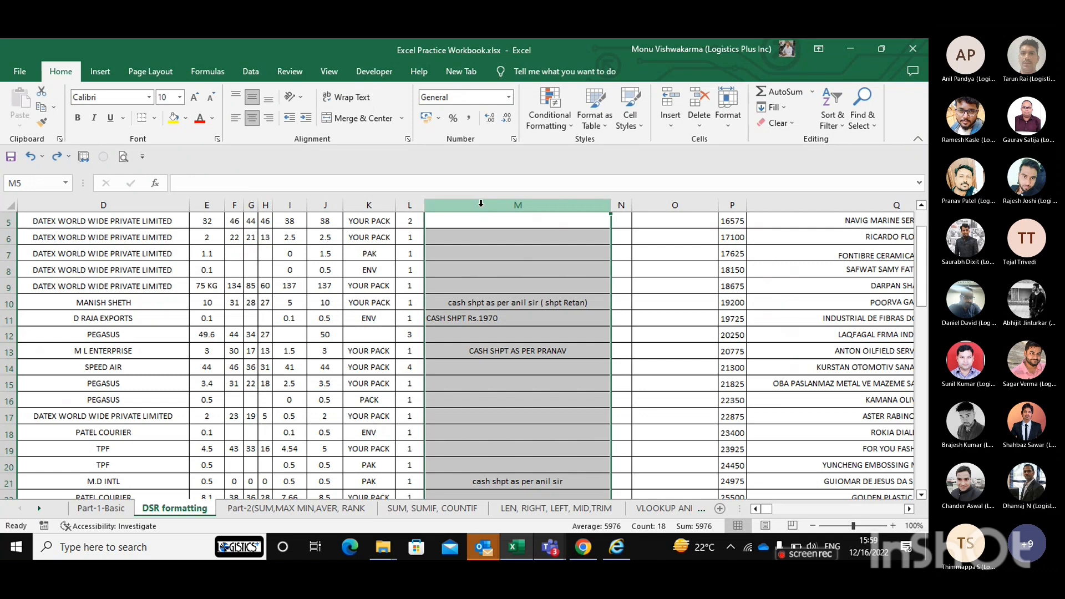
click(481, 203)
click(235, 118)
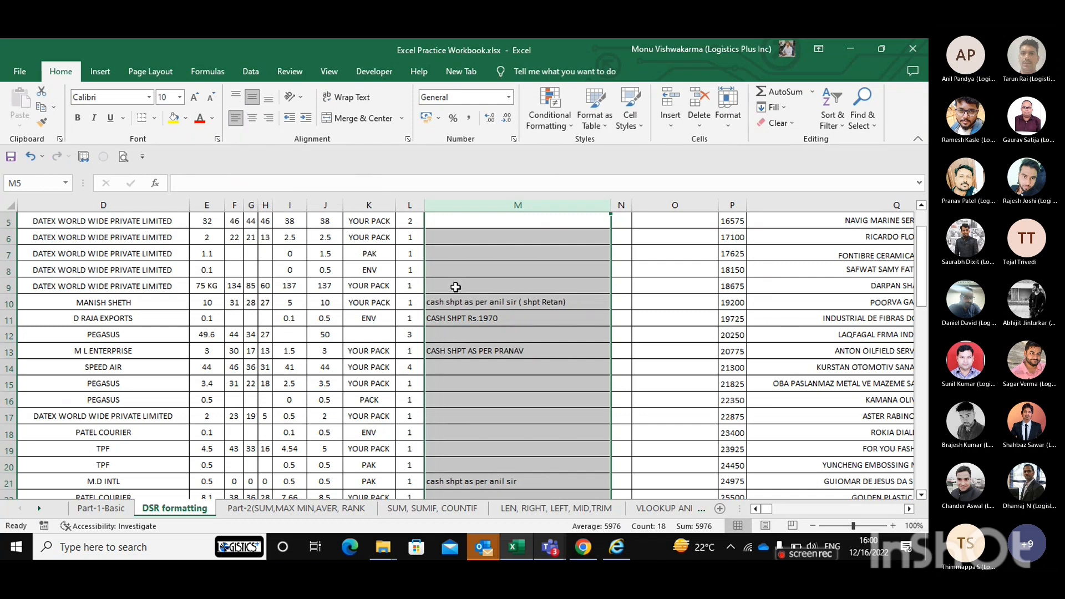
click(255, 118)
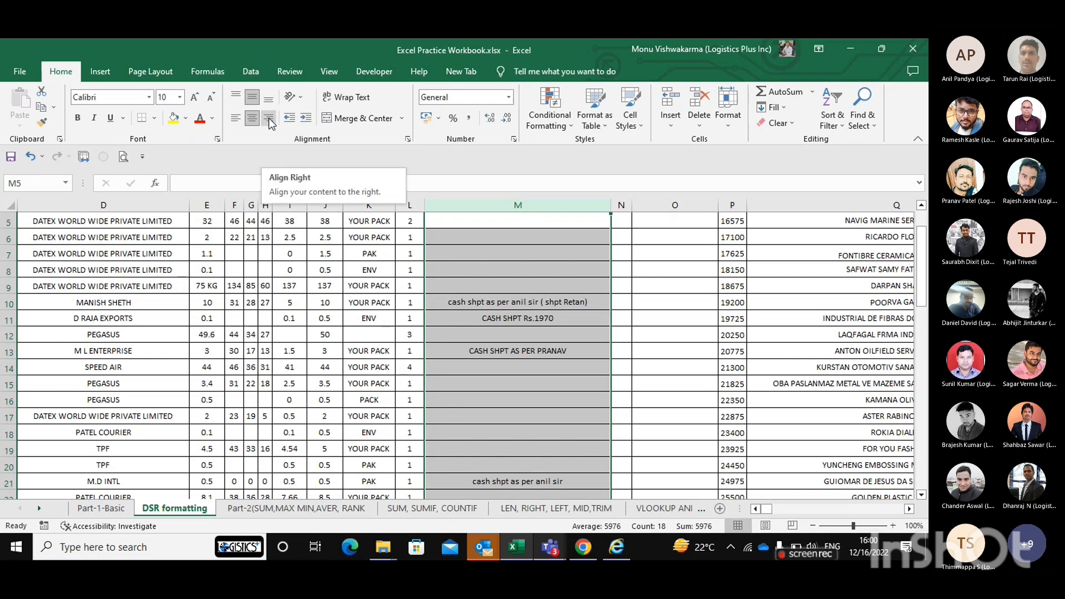
Step: Left-align the remark in M10 only
click(431, 314)
key(Up)
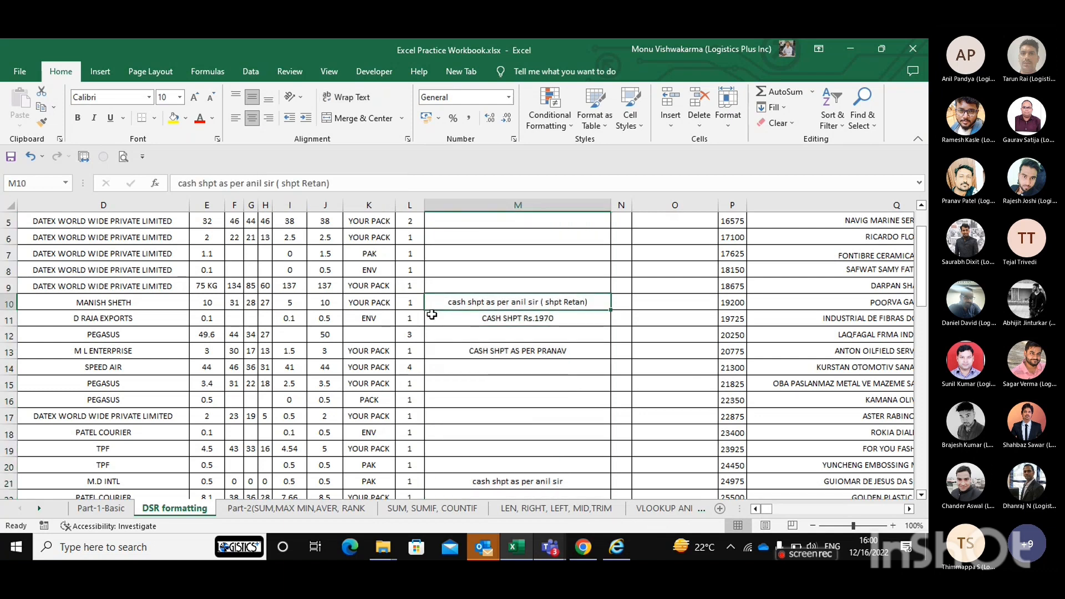
key(alt)
key(h)
key(f)
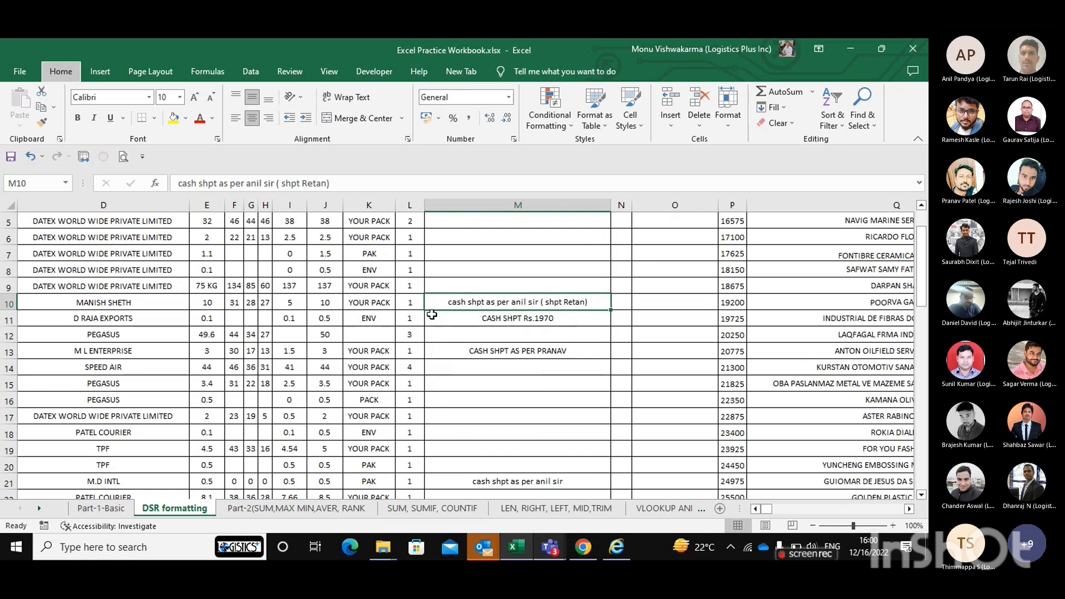
key(a)
key(l)
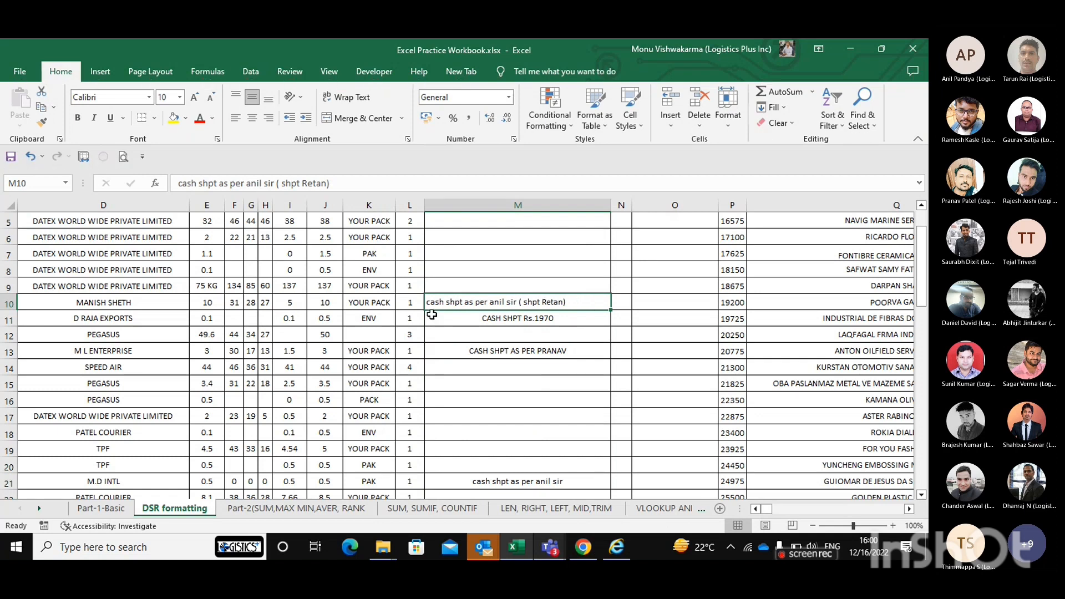
Step: Centre the remark in M10 and return it to left alignment
key(alt)
key(h)
key(a)
key(c)
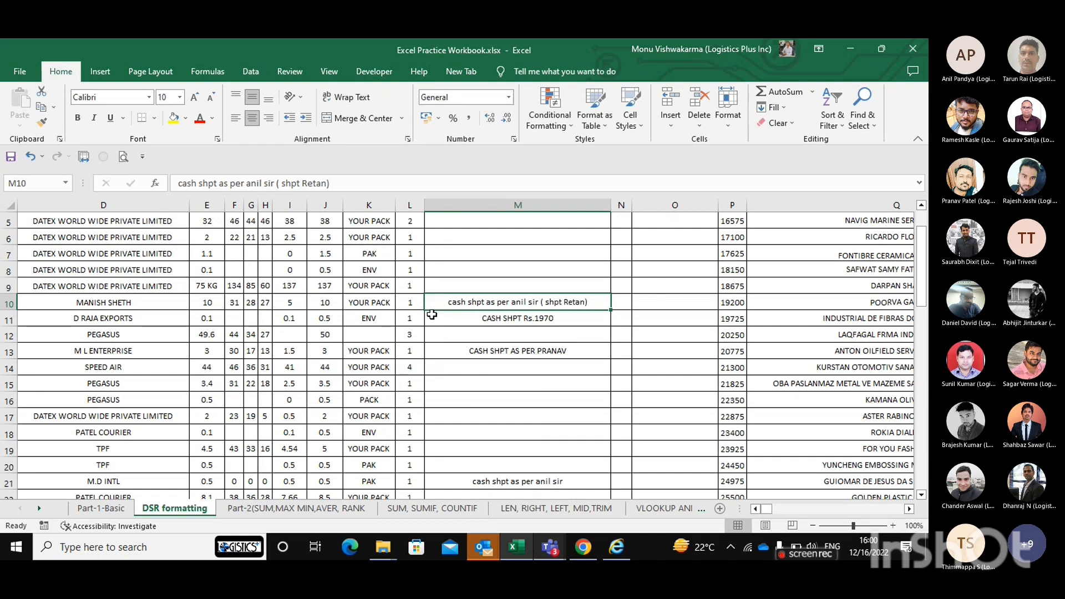
key(alt)
key(h)
key(a)
key(l)
key(Left)
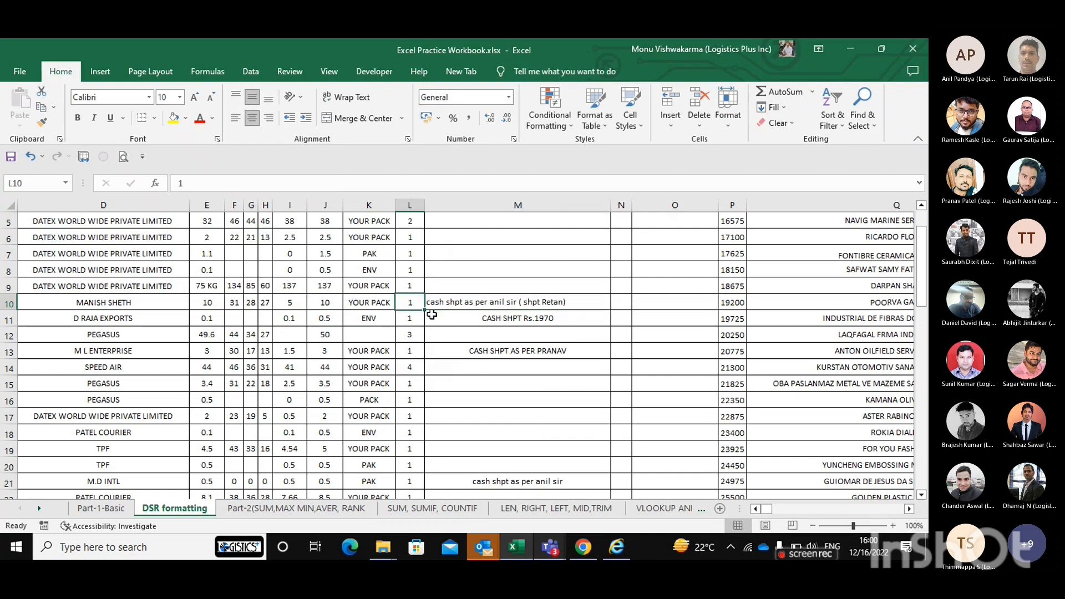
key(Right)
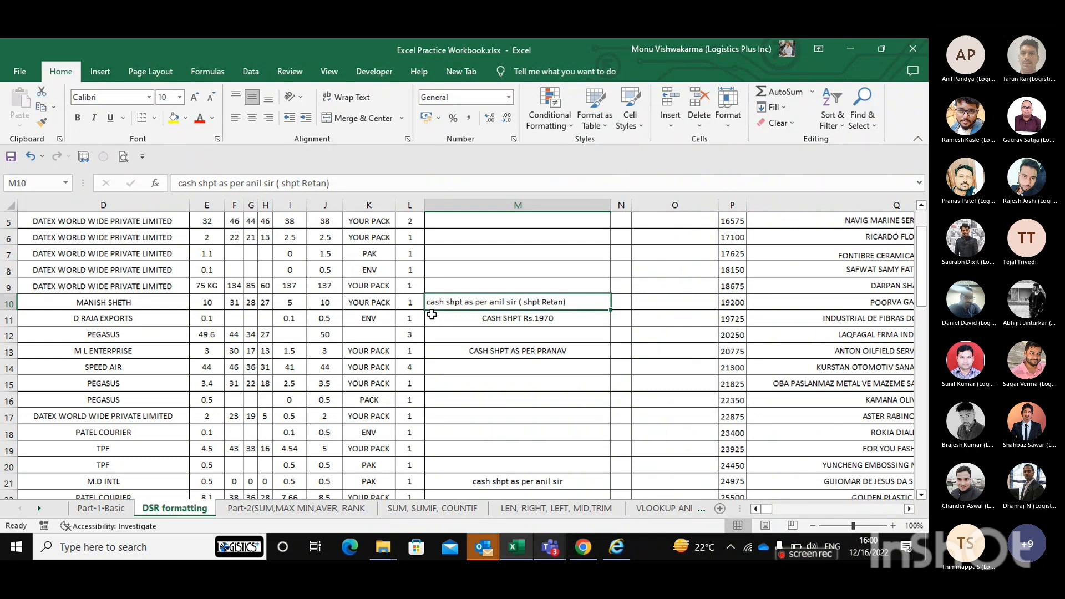
key(alt)
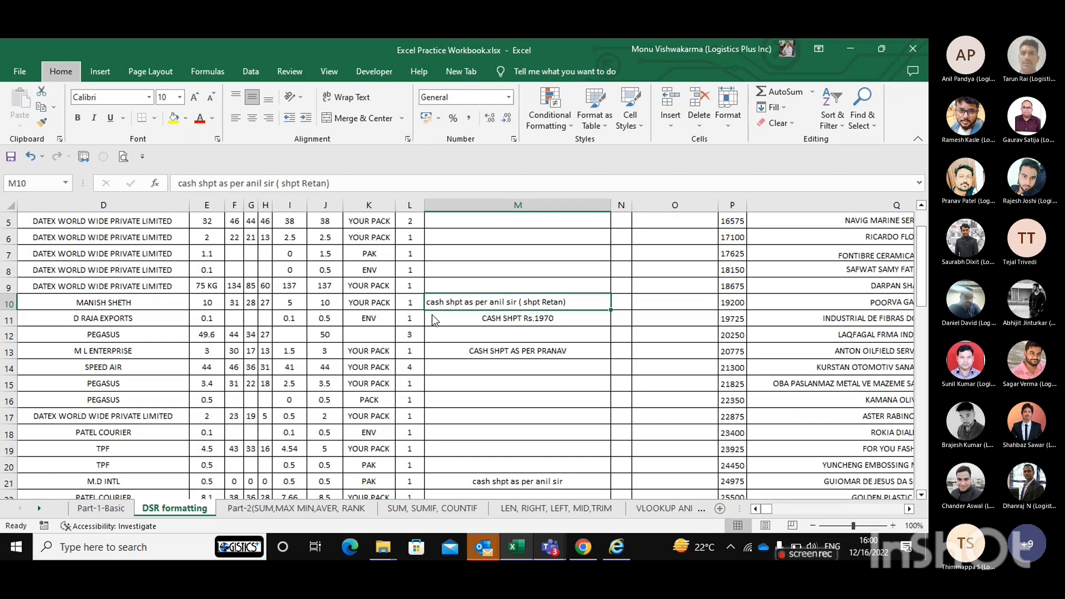
key(a)
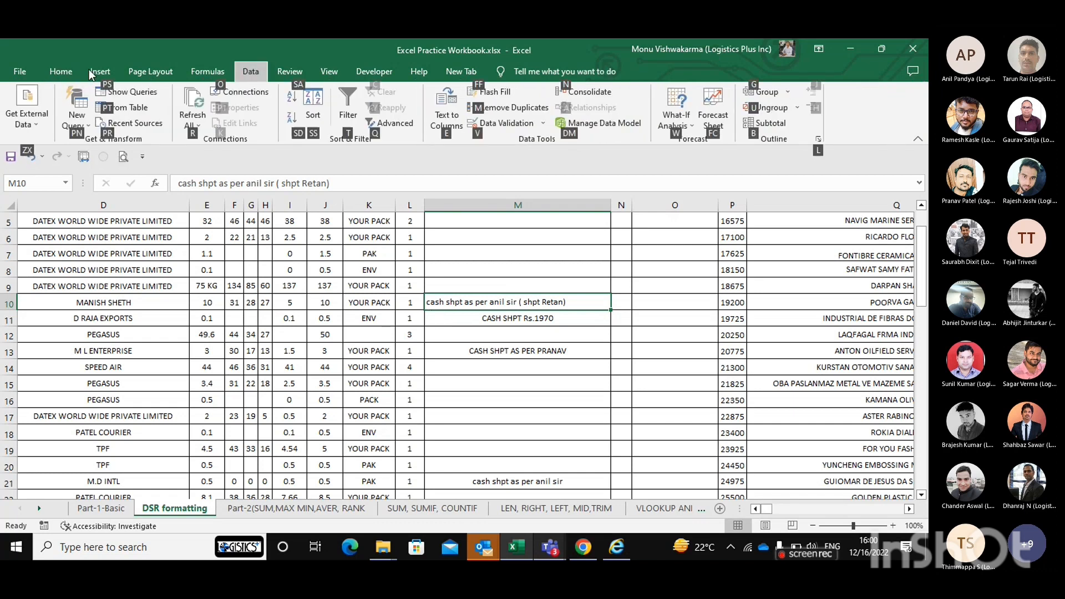
click(61, 71)
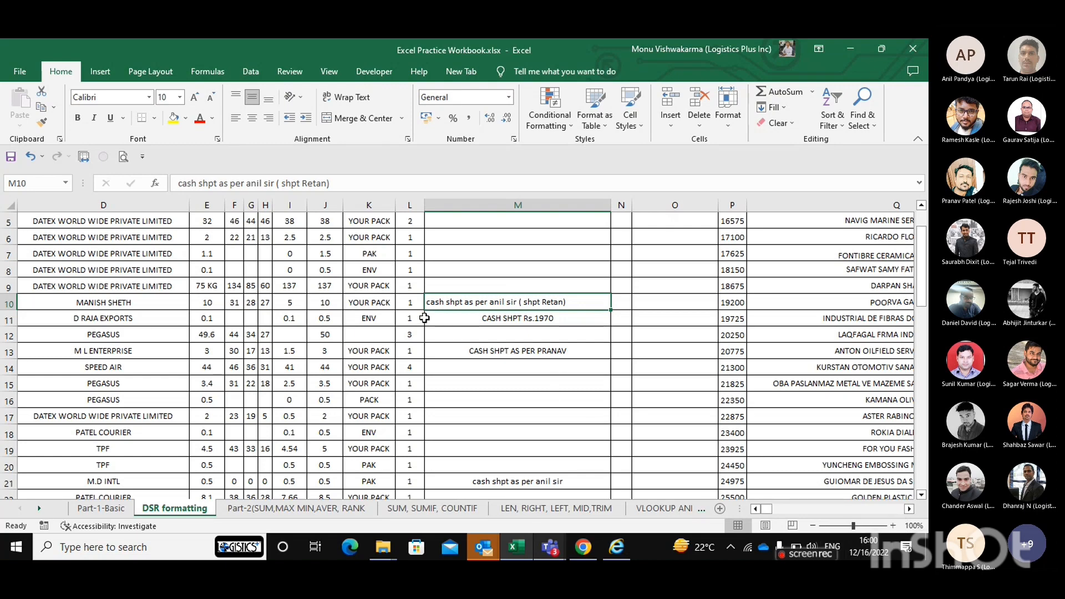
Step: Left-align the remark in M11 of the Selling All in column
scroll(425, 318, up, 3)
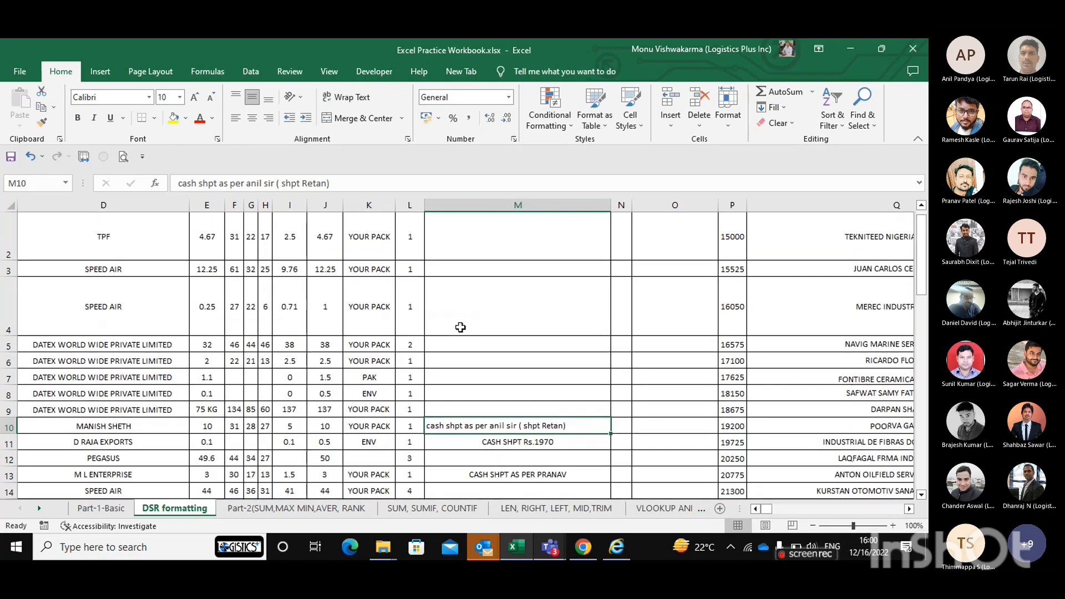
scroll(460, 327, up, 1)
click(479, 350)
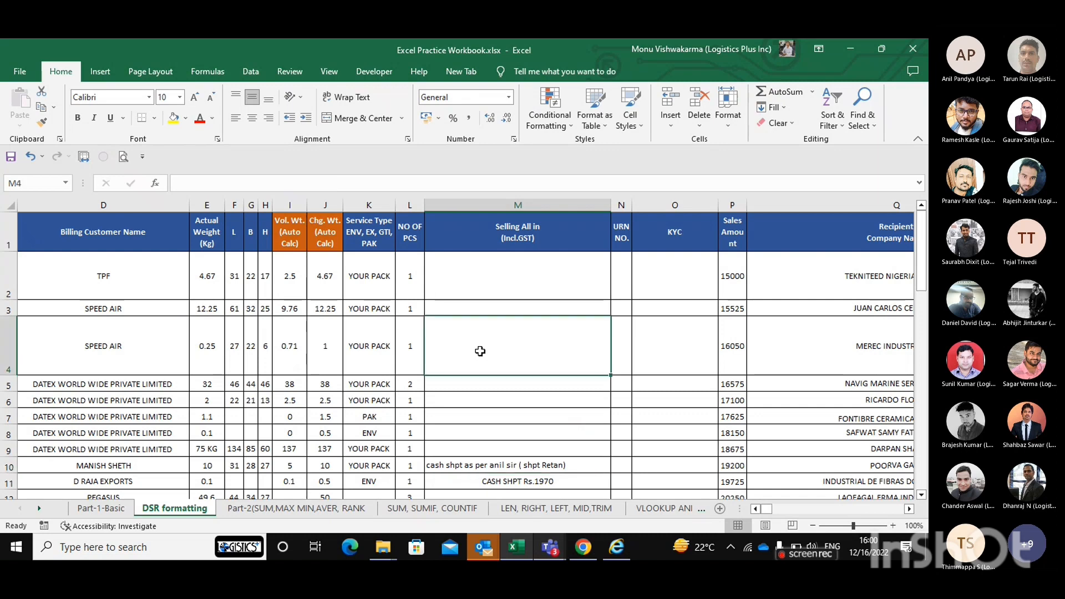
key(Down)
key(Down)
key(Down)
key(Down)
key(Down)
key(Down)
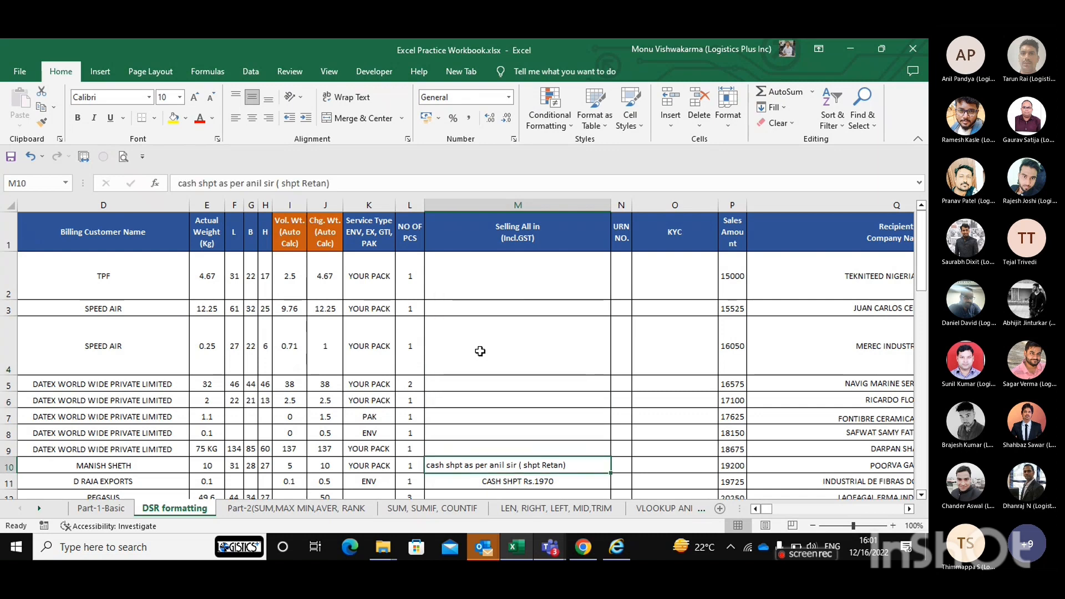
key(Down)
key(alt)
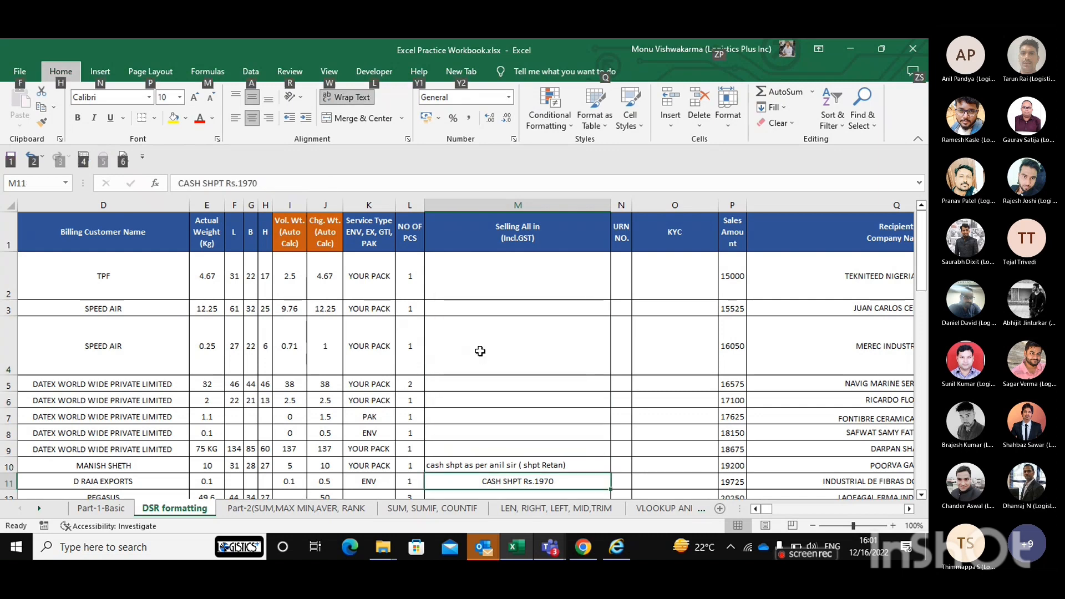
key(h)
key(a)
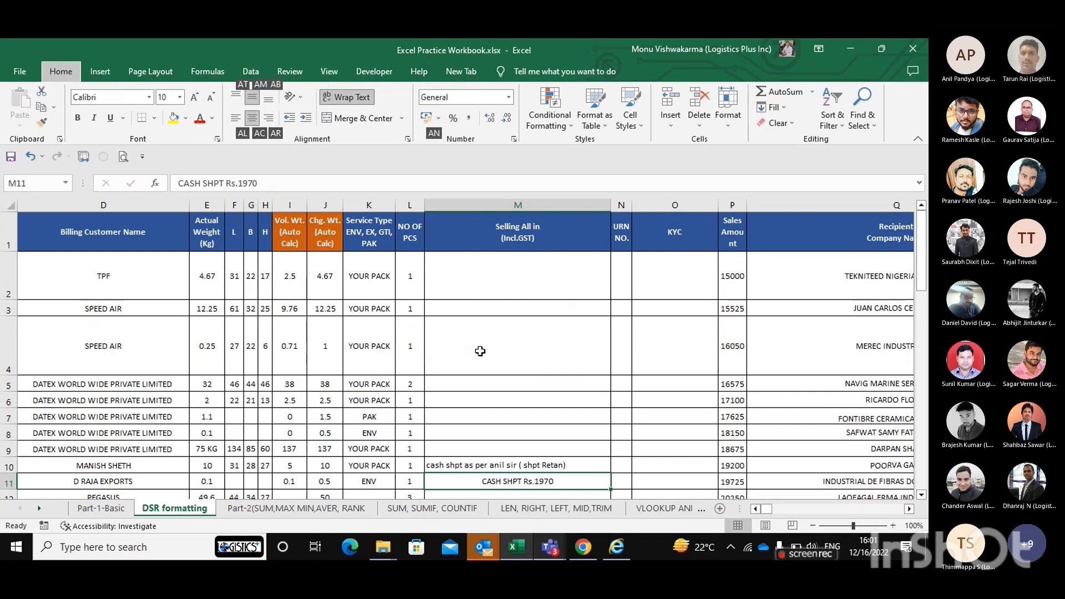
key(l)
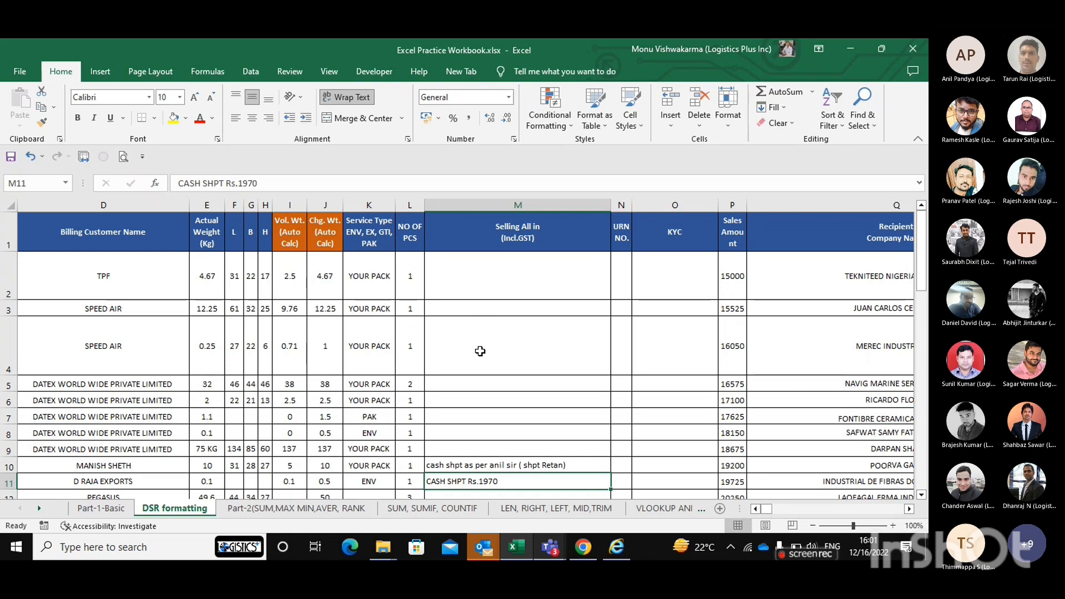
Step: Apply the Angle Clockwise orientation to the remark in M10 and increase the height of row 10 to show the slanted text
key(Up)
key(Up)
scroll(480, 351, down, 3)
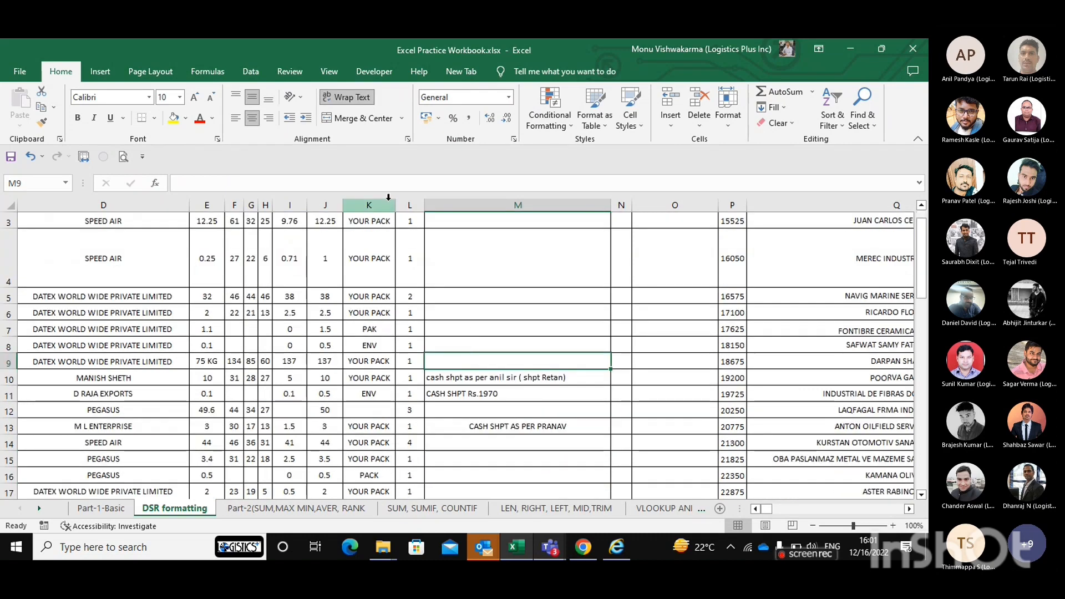
scroll(465, 385, down, 1)
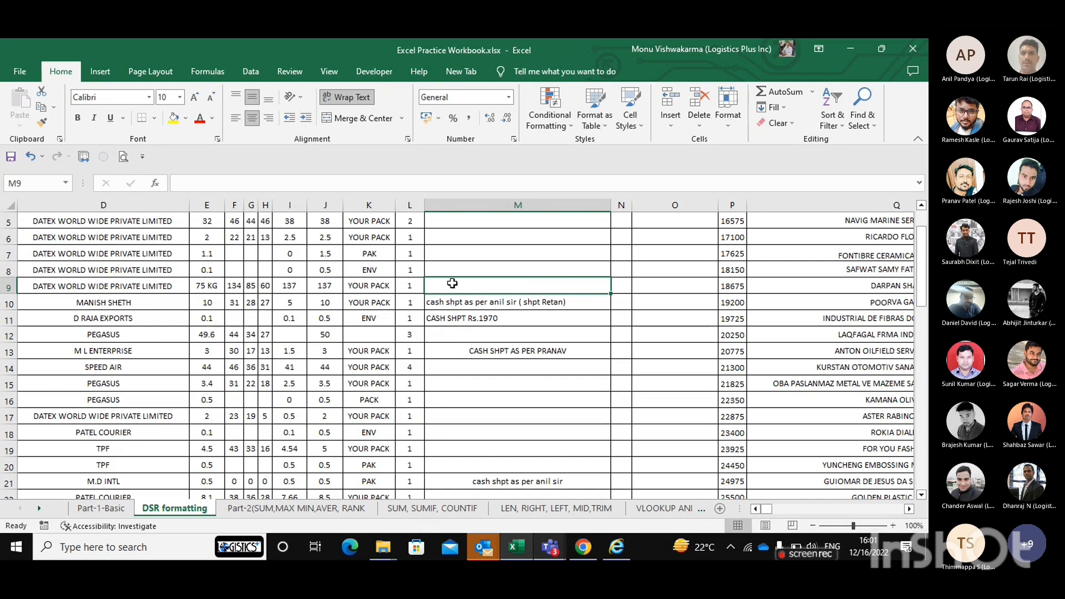
click(452, 302)
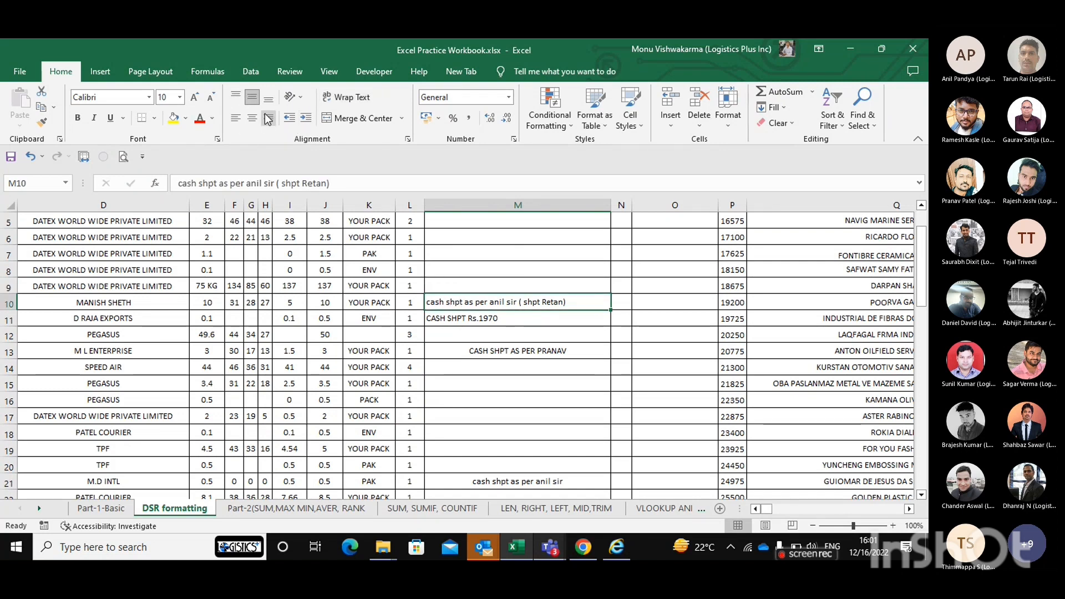
click(300, 97)
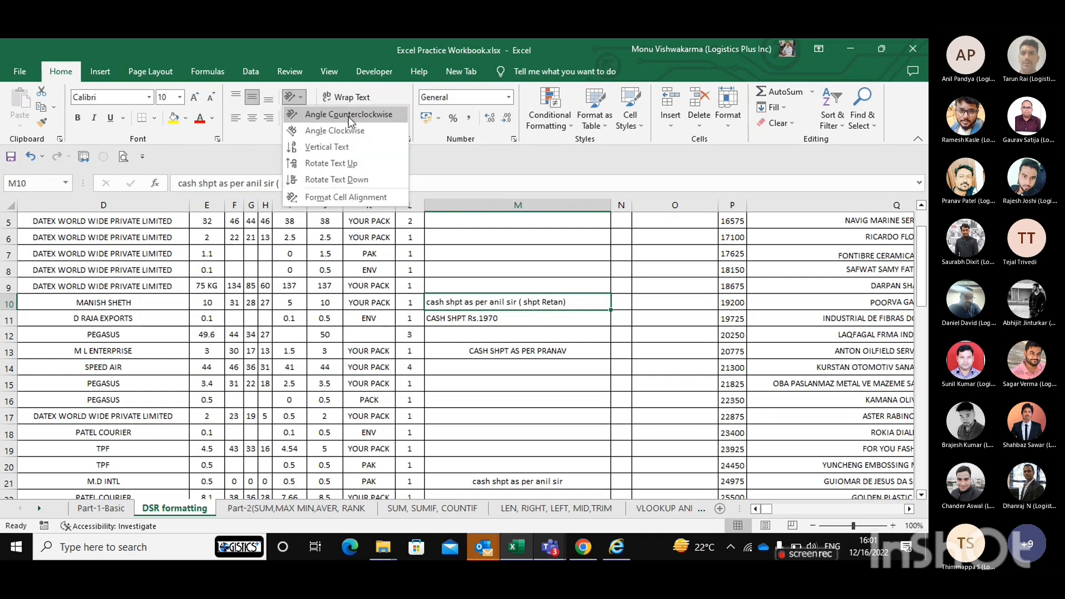
click(468, 306)
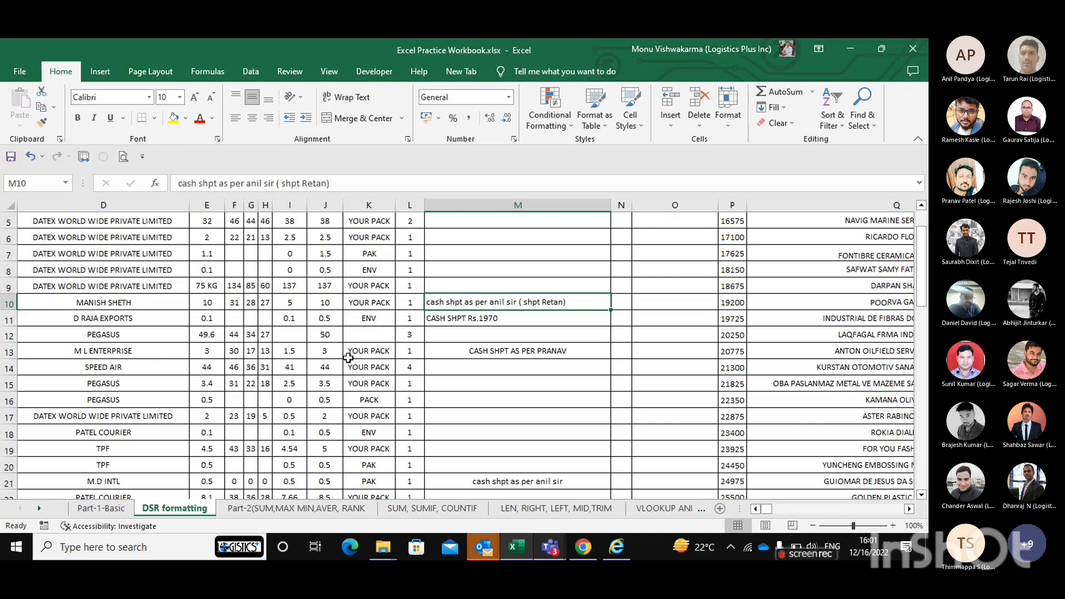
click(298, 98)
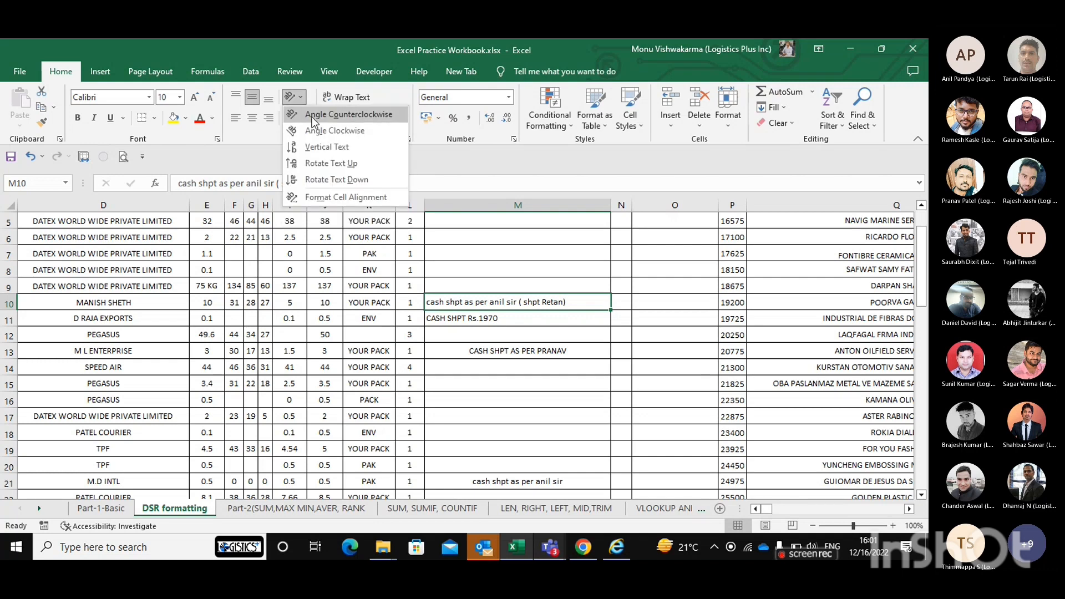
click(314, 132)
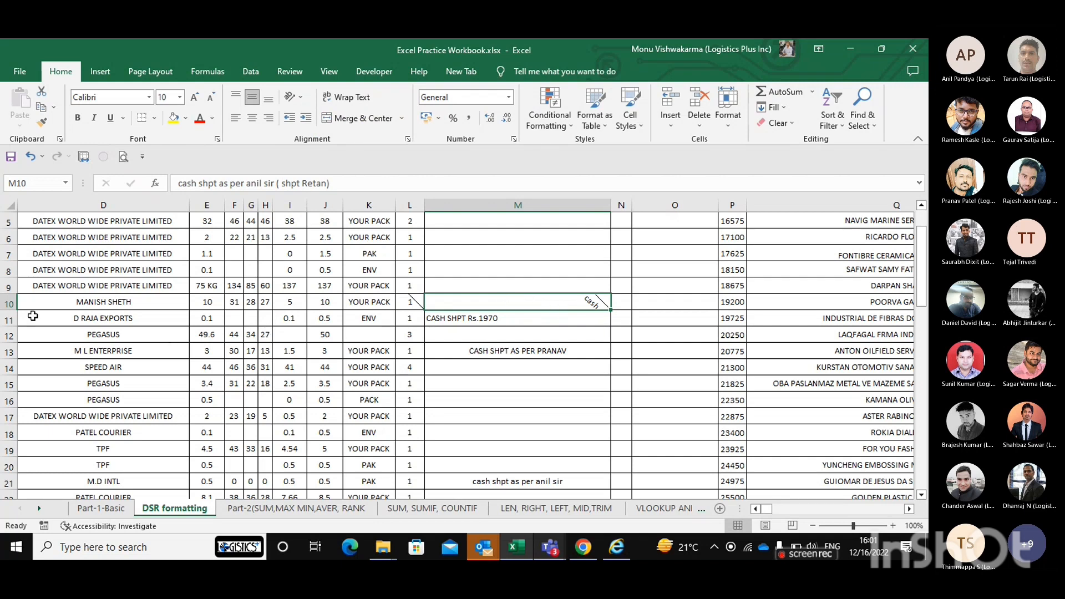
drag(10, 311, 10, 364)
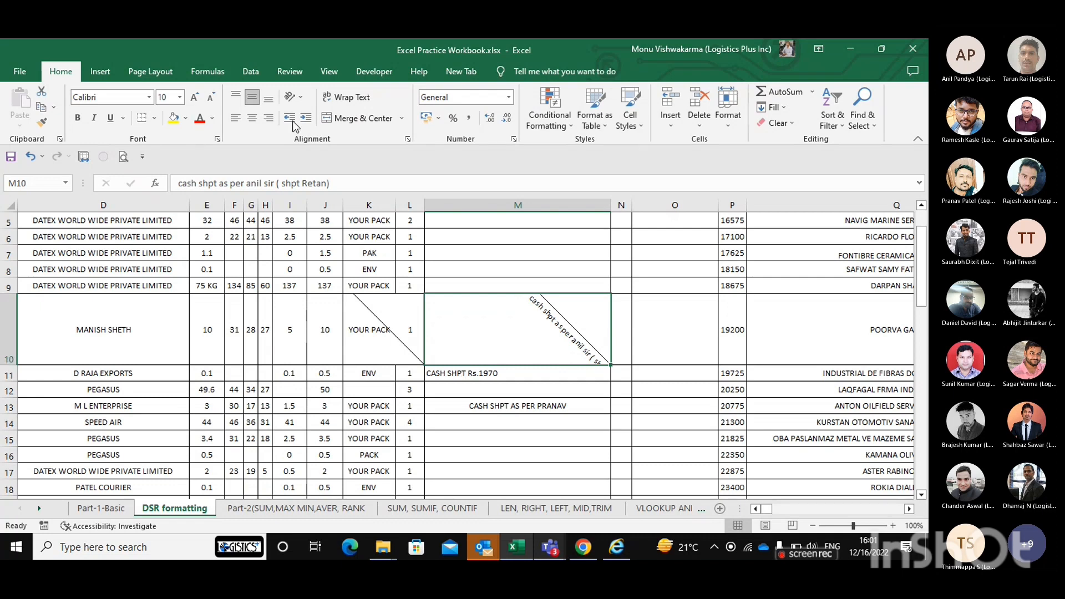
Step: Try Vertical Text and Rotate Text Up on M10, and undo all the orientation and row 10 height changes
click(300, 97)
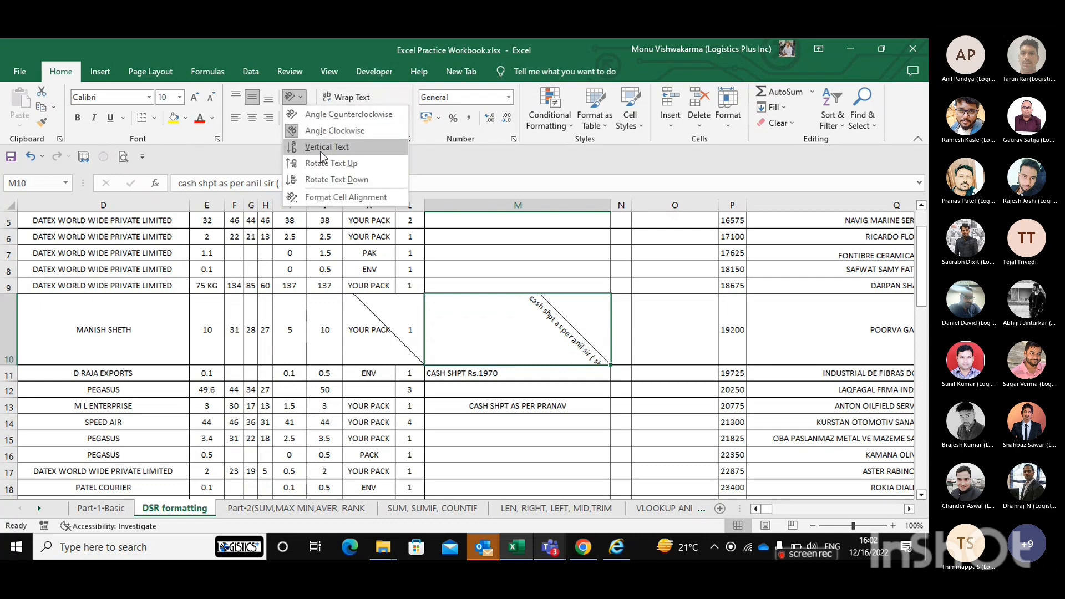
click(320, 147)
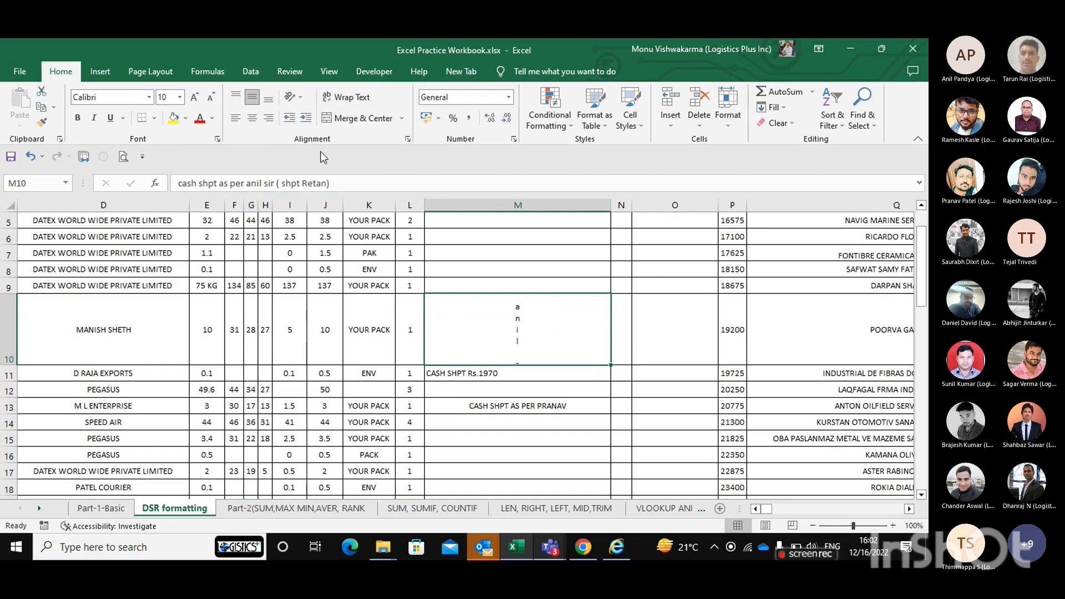
click(303, 99)
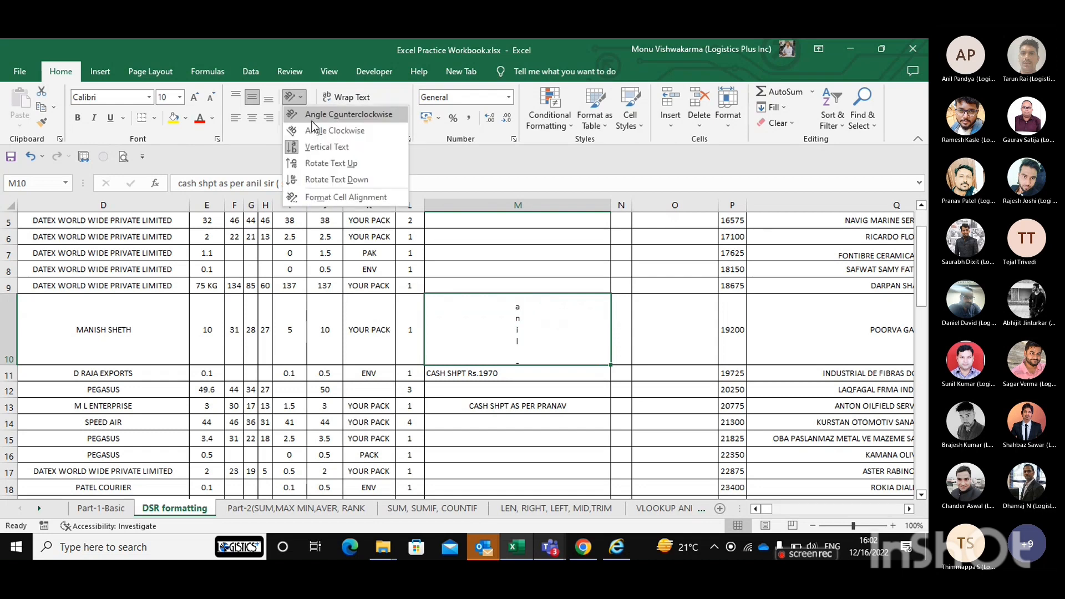
click(318, 165)
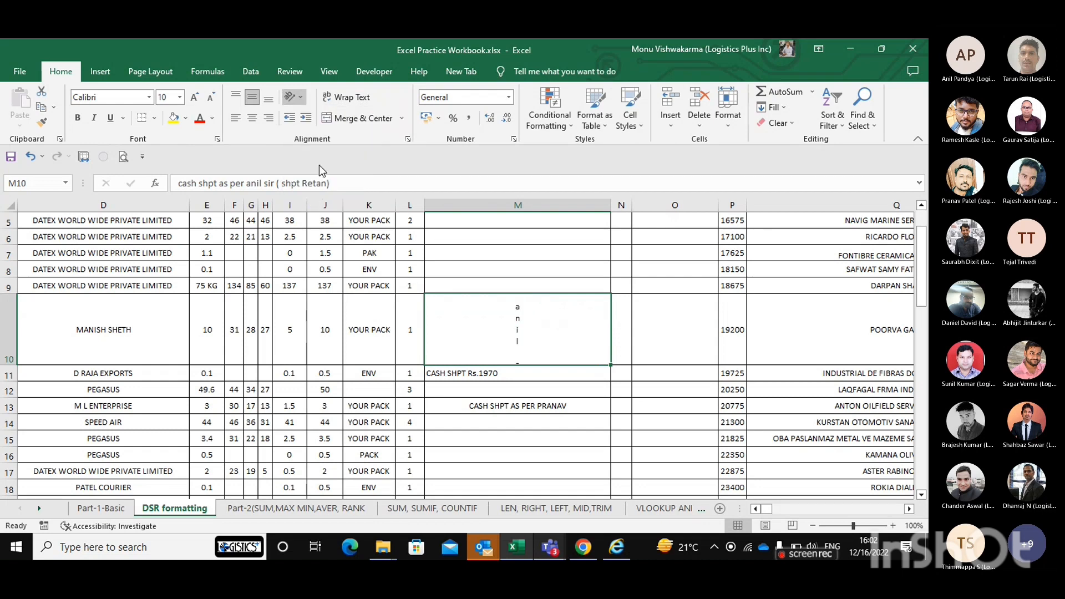
click(301, 100)
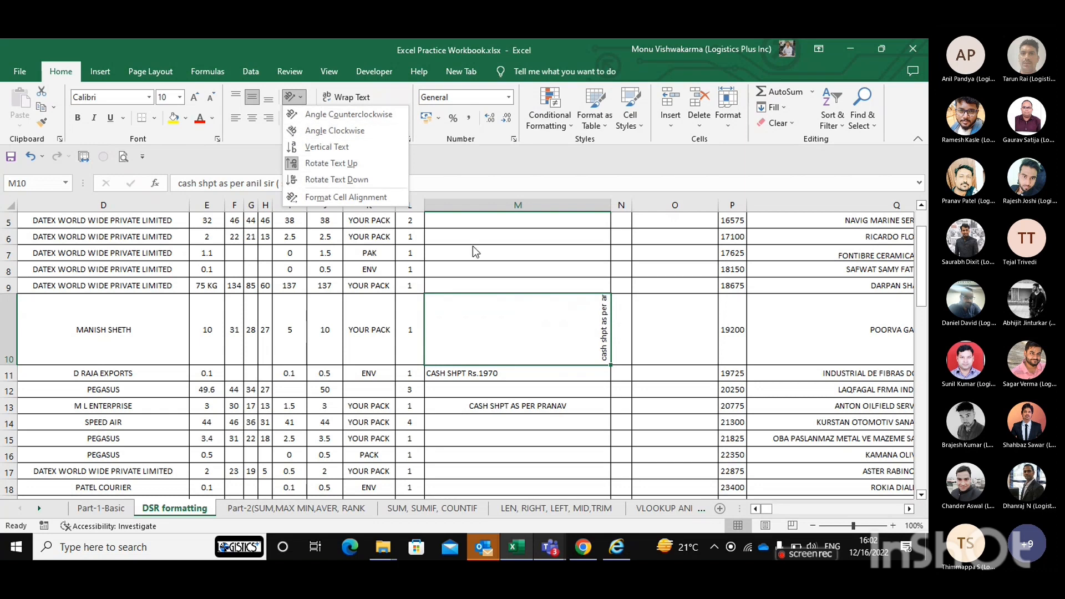
click(326, 146)
key(ctrl+z)
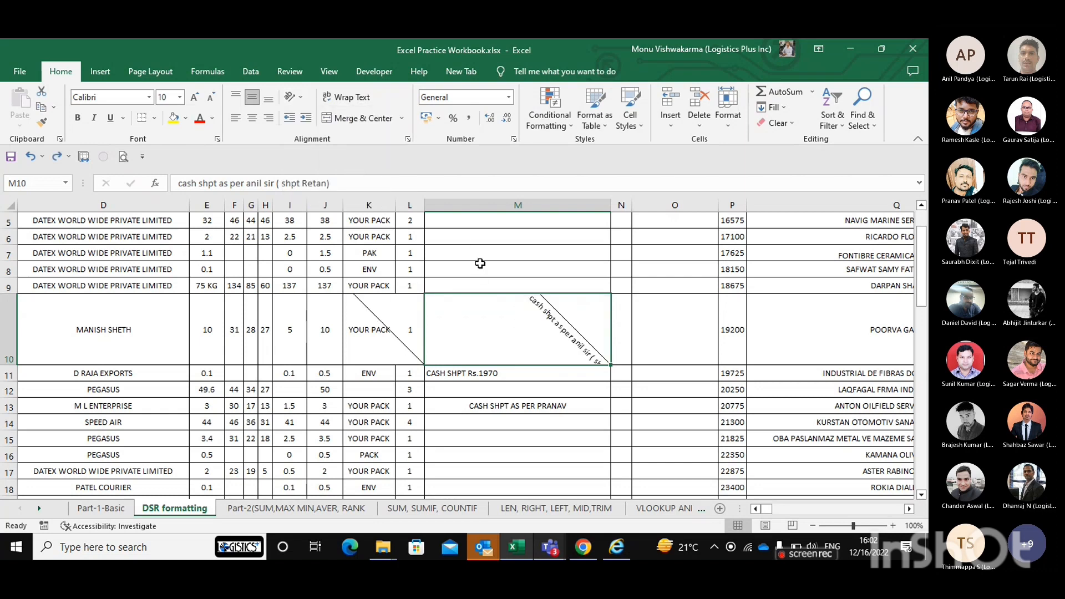
key(ctrl+z)
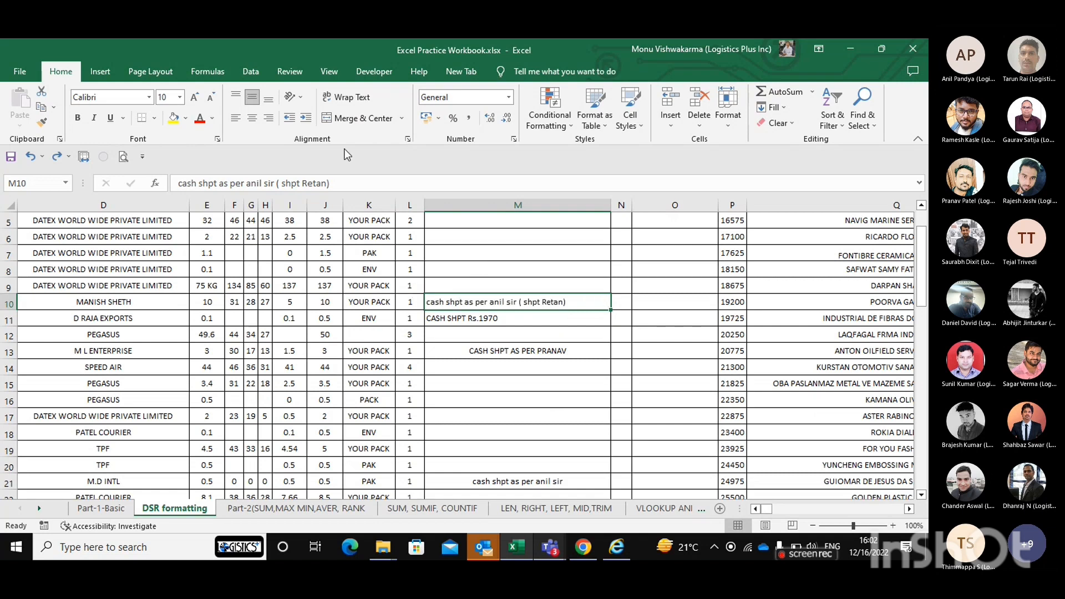
Step: Look across the DSR table from the service type columns to the recipient company, address, city and country columns
click(402, 306)
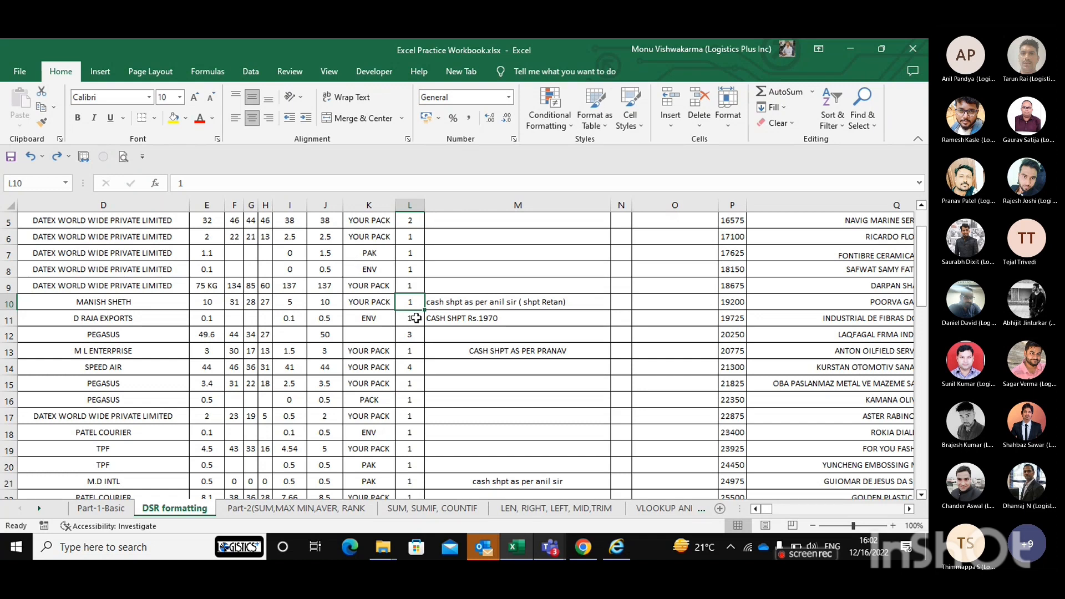
click(439, 300)
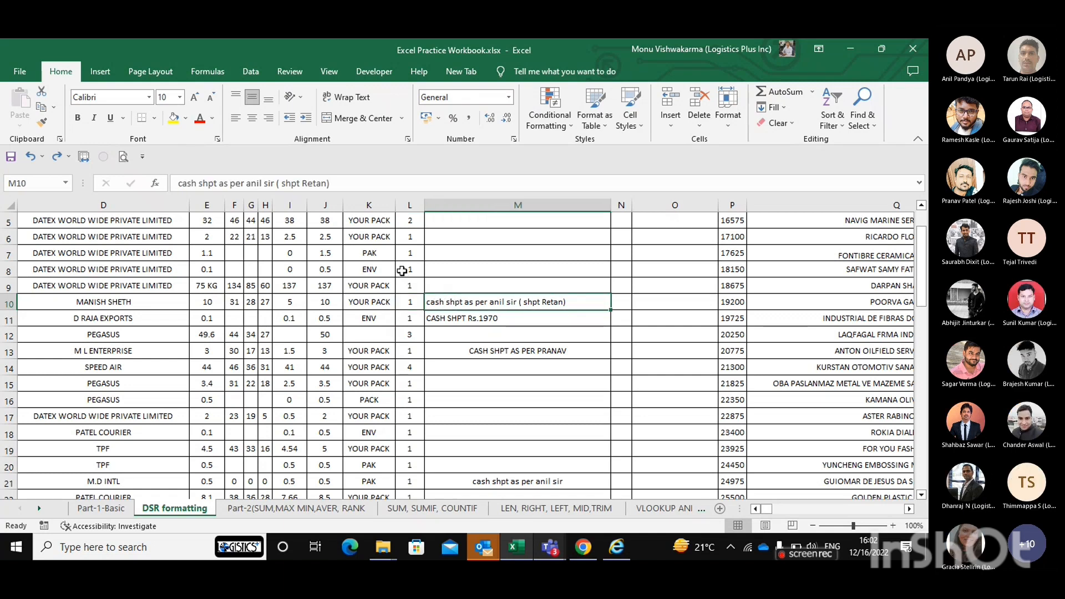
scroll(402, 271, up, 1)
scroll(402, 271, up, 3)
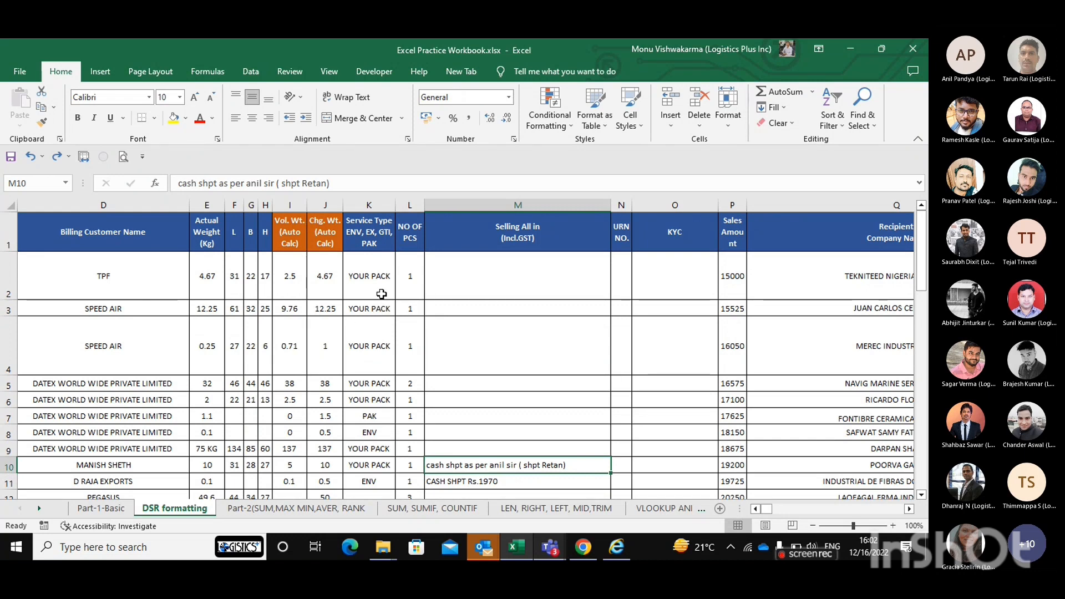
scroll(395, 336, down, 1)
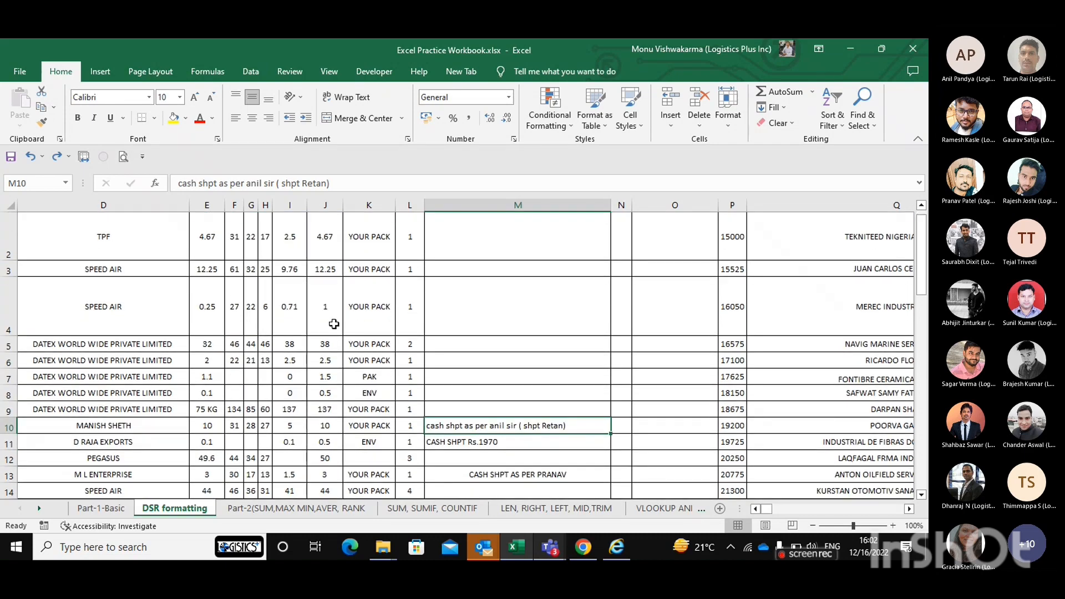
scroll(364, 305, right, 3)
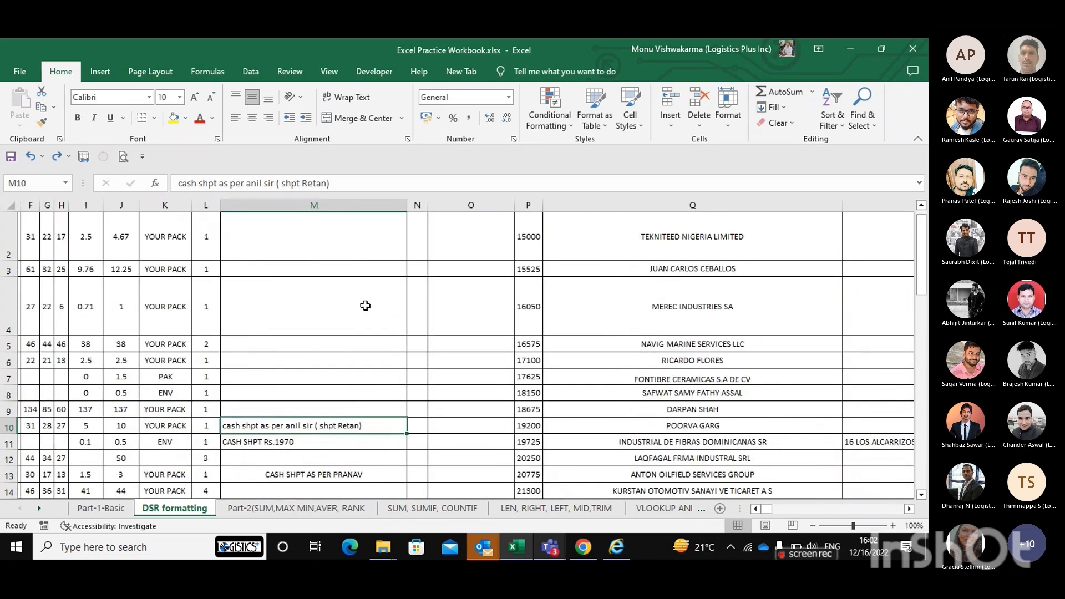
scroll(365, 305, up, 1)
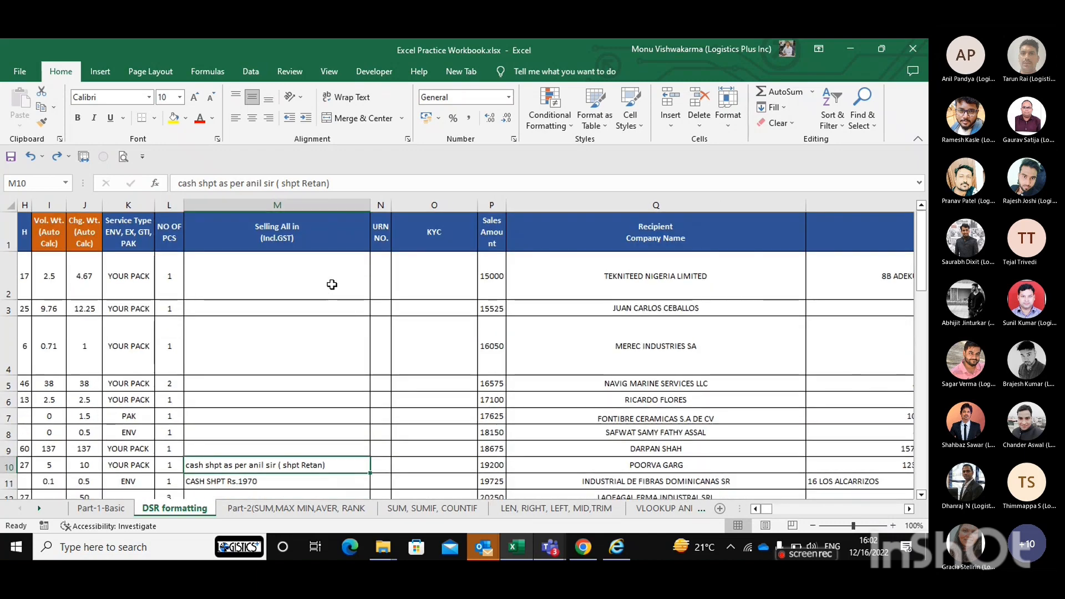
scroll(332, 283, down, 1)
scroll(333, 284, up, 1)
scroll(323, 289, right, 6)
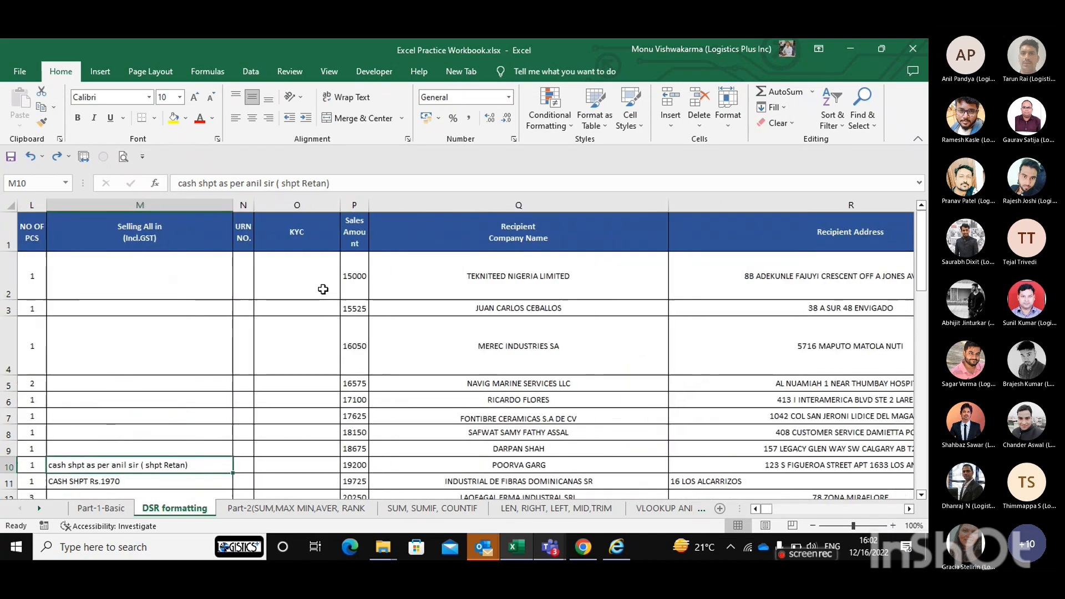
scroll(323, 288, left, 1)
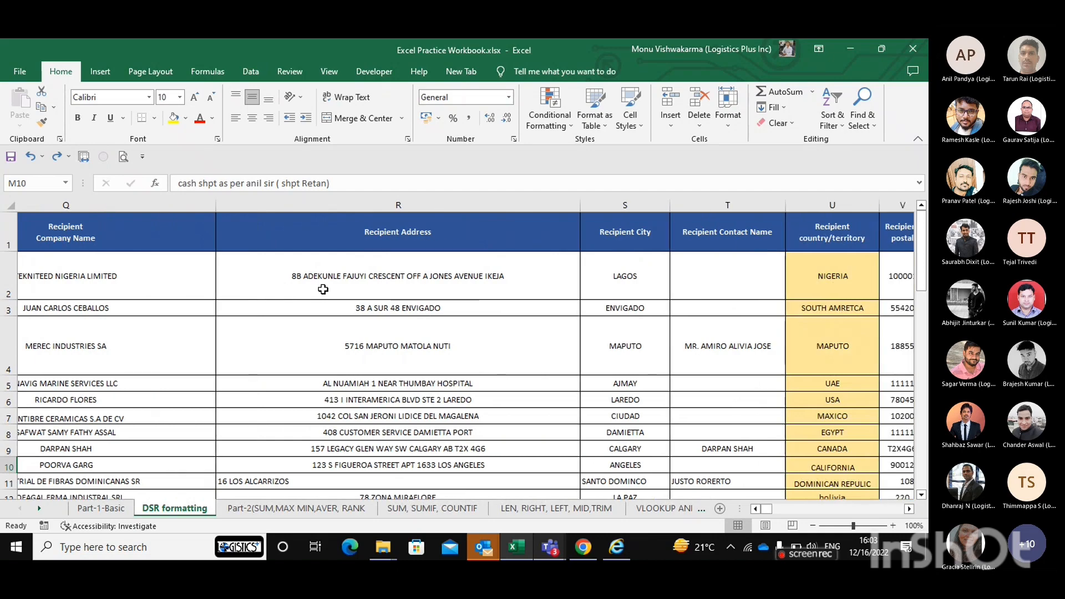
Step: Look across the DSR table from the billing customer columns to the recipient and shipper address columns
scroll(322, 289, down, 4)
scroll(323, 289, left, 10)
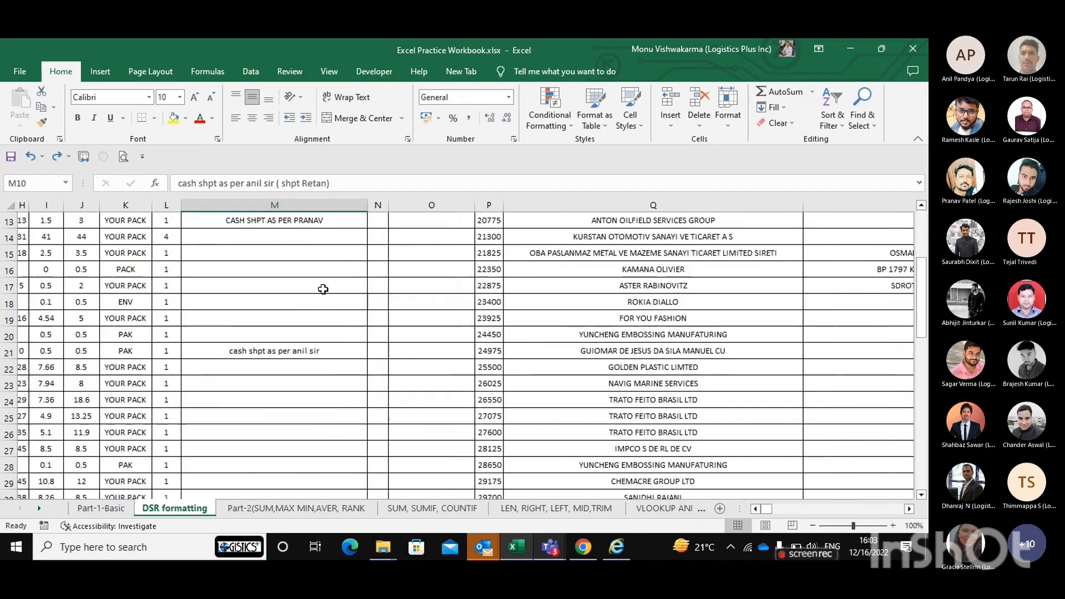
scroll(323, 289, up, 4)
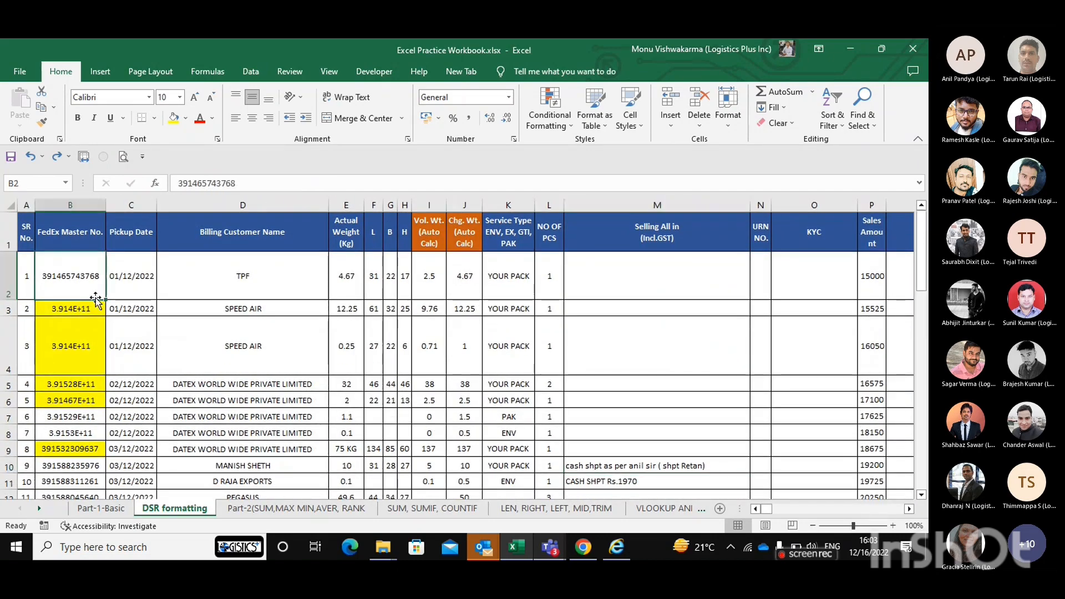
click(200, 281)
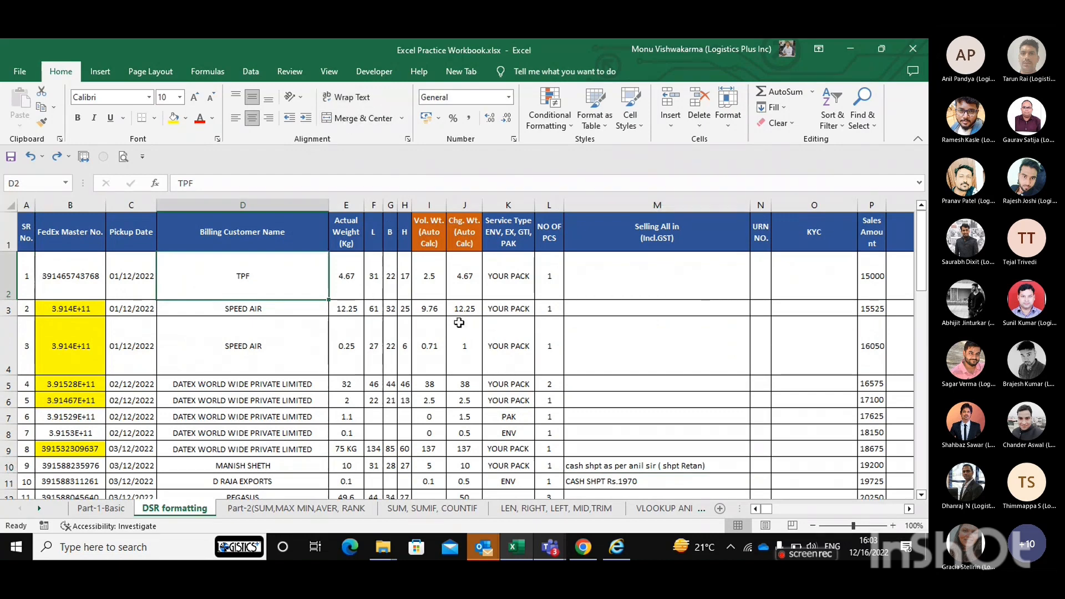
scroll(458, 322, right, 10)
scroll(459, 322, down, 1)
scroll(458, 322, down, 1)
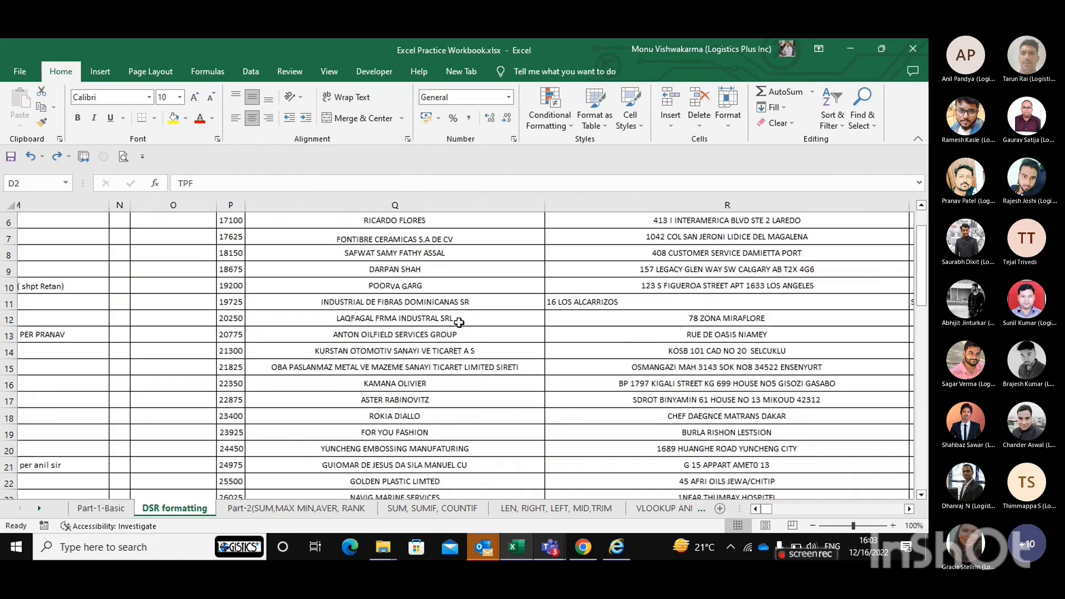
scroll(459, 322, right, 8)
scroll(458, 322, down, 2)
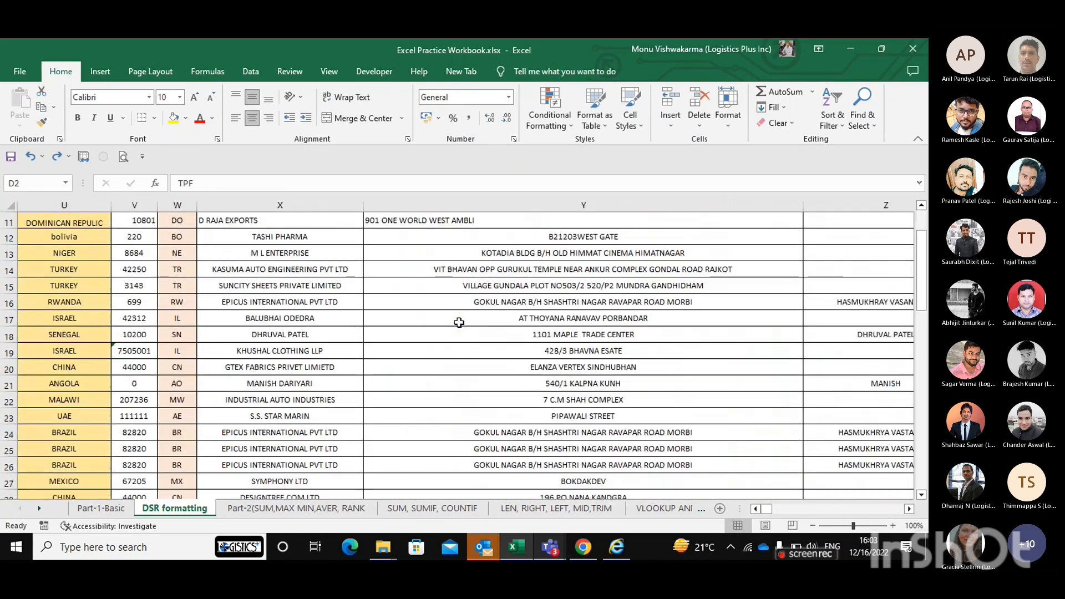
scroll(459, 322, up, 1)
scroll(635, 301, left, 4)
scroll(635, 301, right, 2)
scroll(635, 301, up, 3)
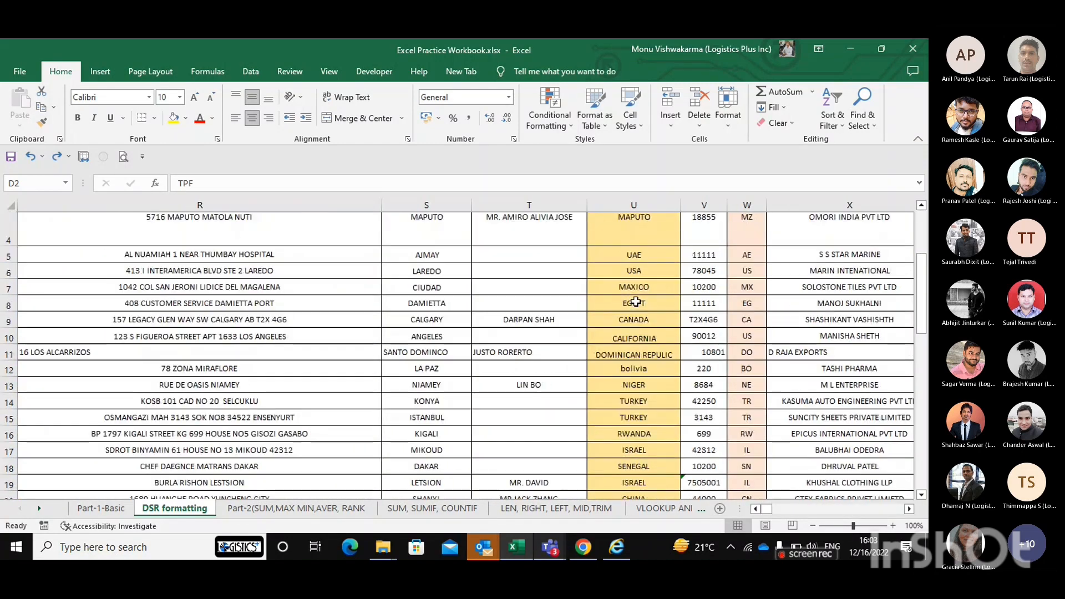
Step: Narrow the Recipient Address column so that its long addresses wrap within the cells
scroll(311, 261, left, 1)
scroll(610, 214, up, 1)
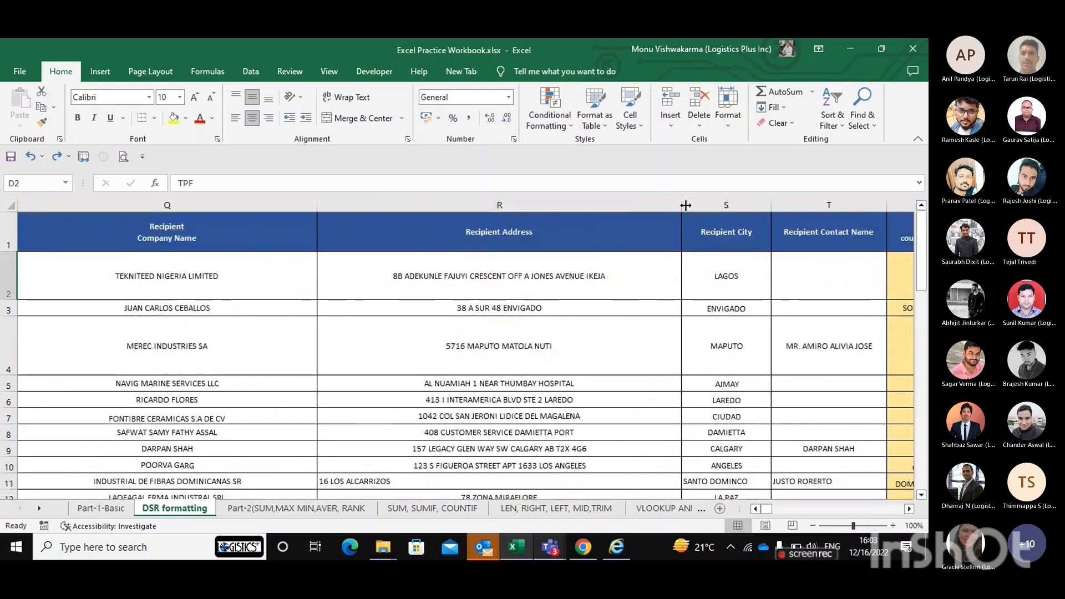
key(ctrl+y)
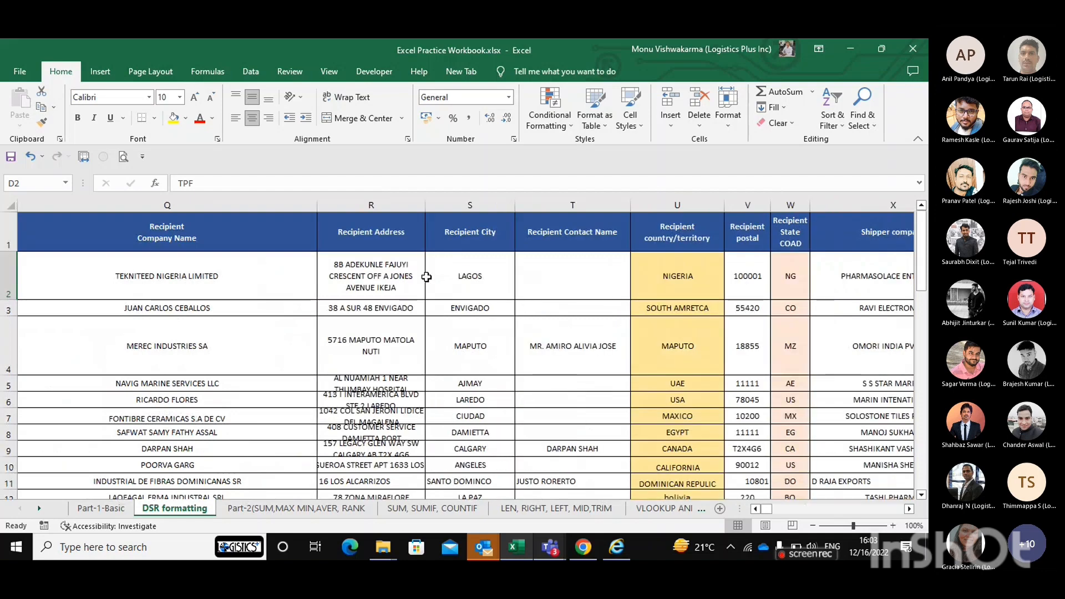
Step: Turn off text wrapping for the address in R5 of the Recipient Address column
click(376, 275)
scroll(376, 364, down, 2)
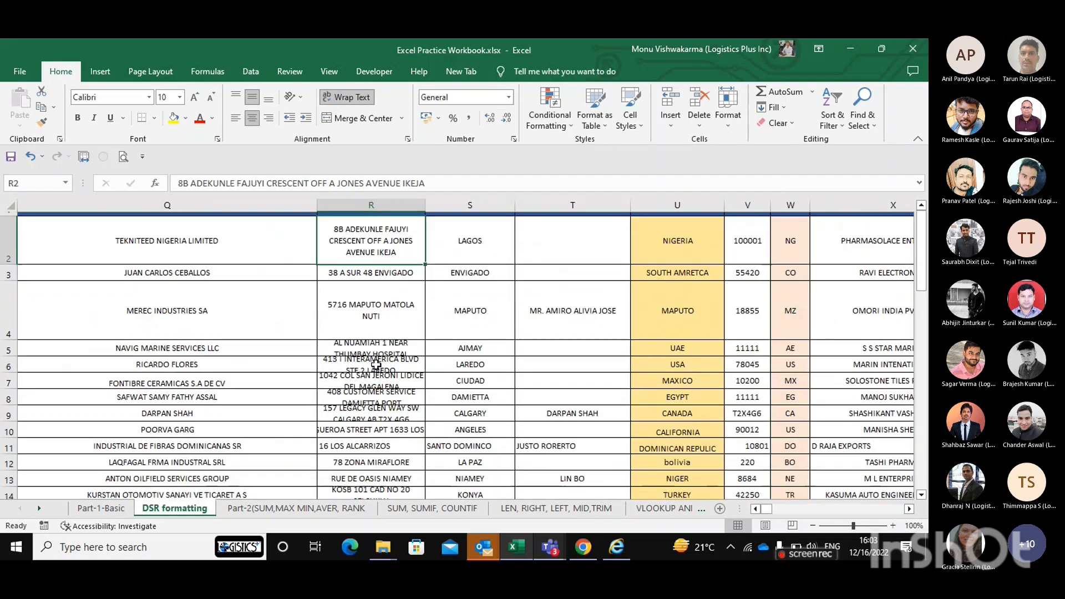
scroll(369, 327, up, 2)
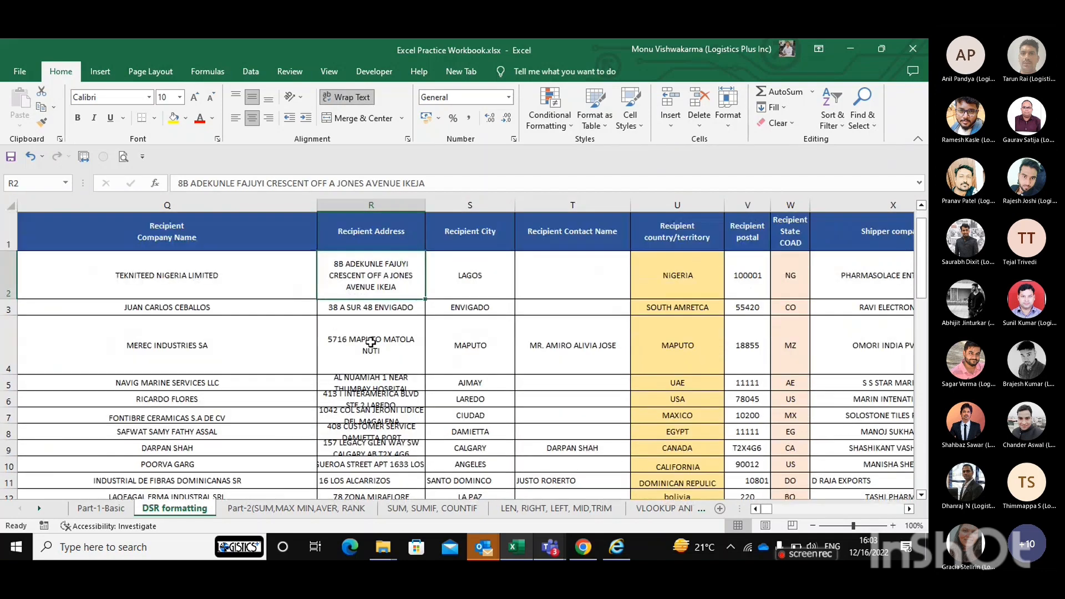
click(349, 386)
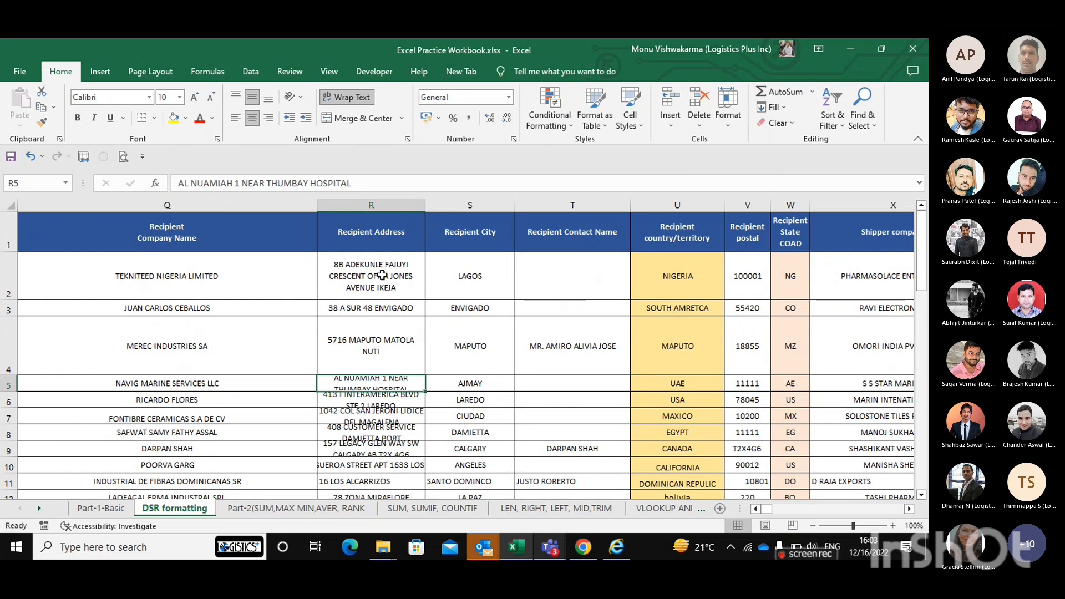
click(346, 97)
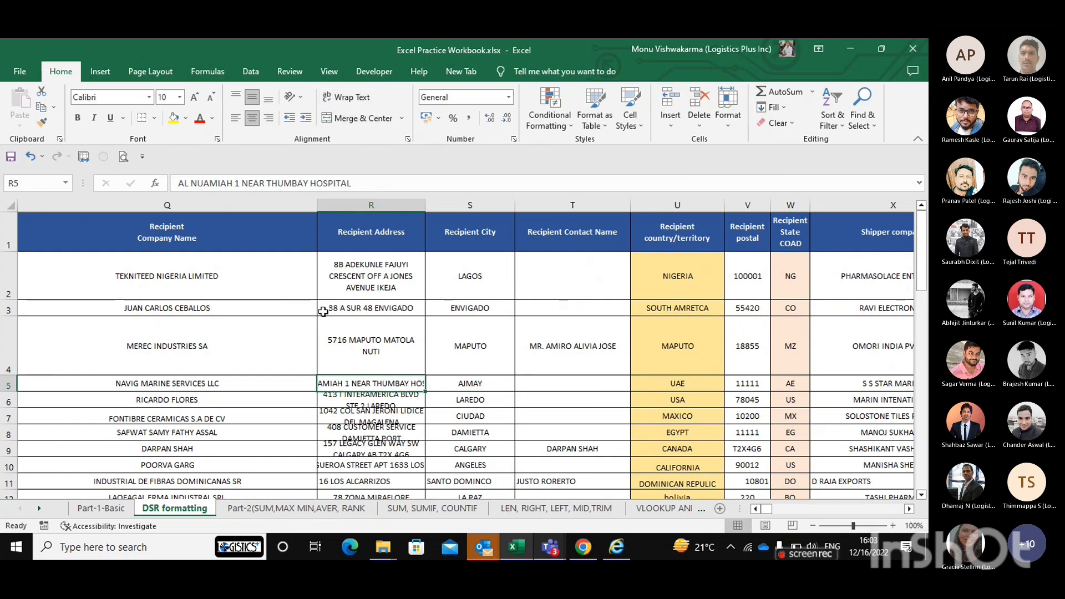
Step: Enter a long string of d's in blank cell AM11 outside the table and turn off its text wrapping
scroll(323, 311, right, 6)
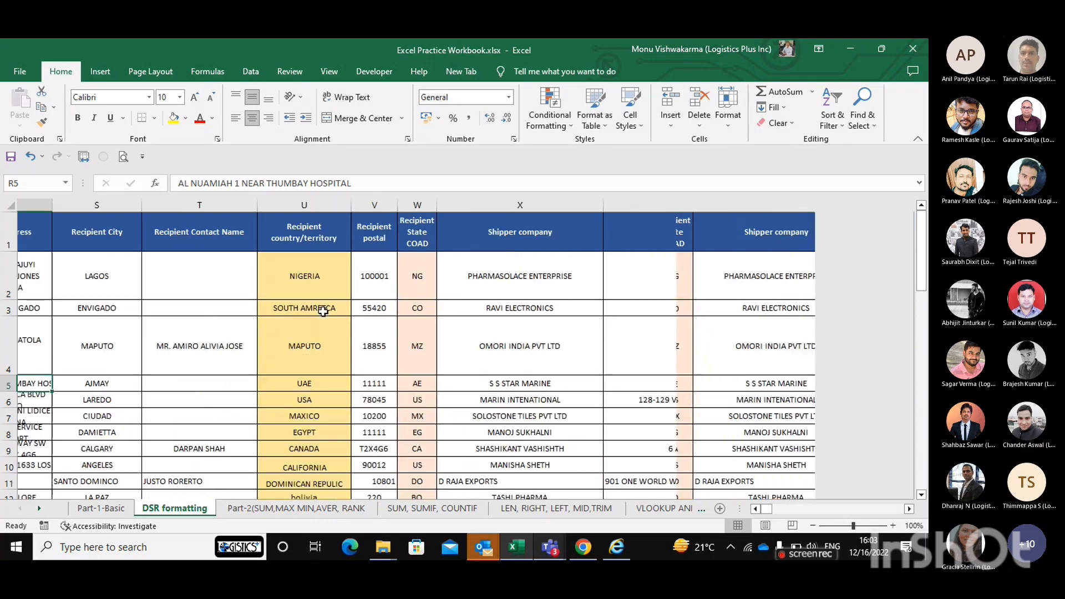
scroll(323, 312, right, 3)
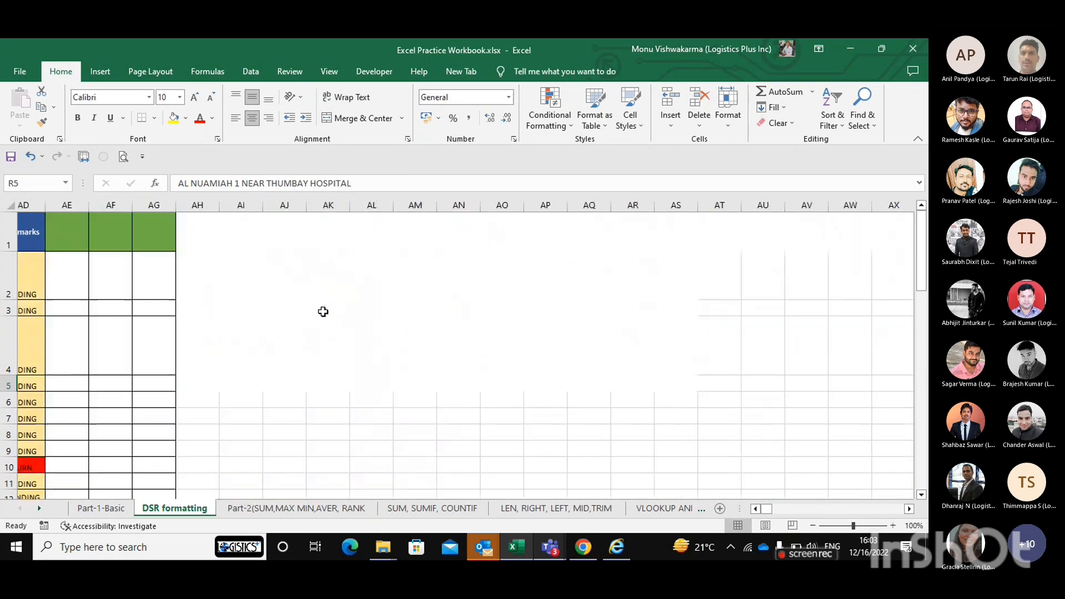
click(316, 276)
scroll(277, 431, down, 2)
click(369, 322)
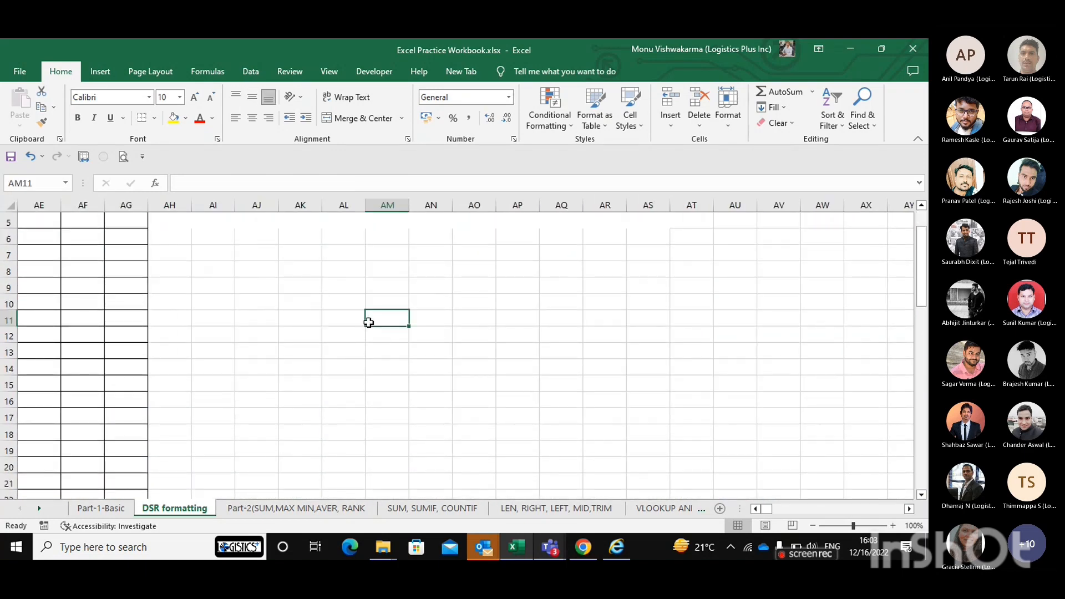
text(ddddddddddddddddddddddddddddddd)
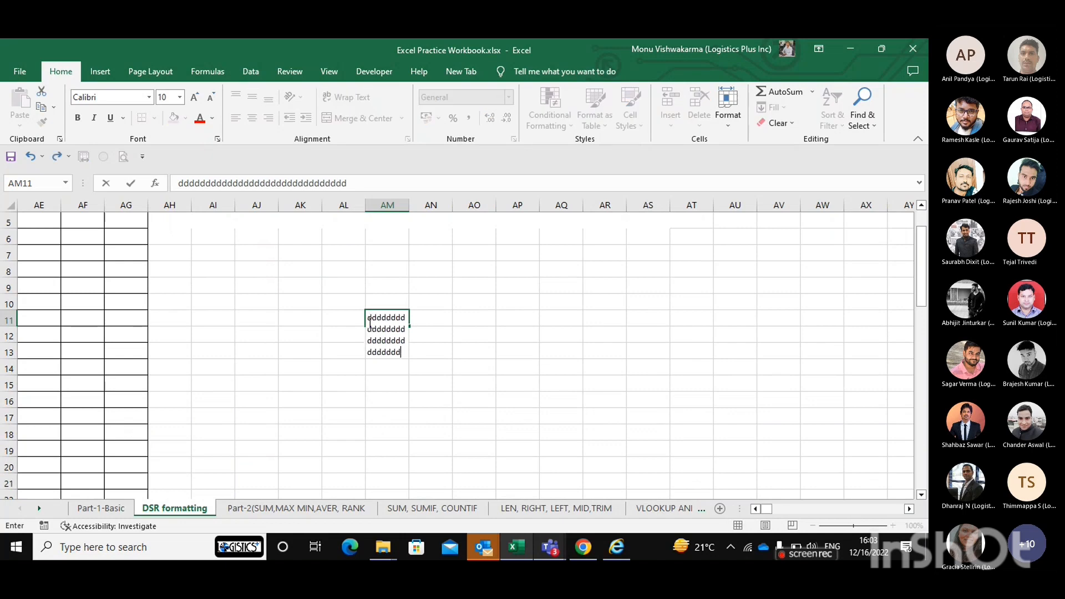
key(Return)
click(369, 323)
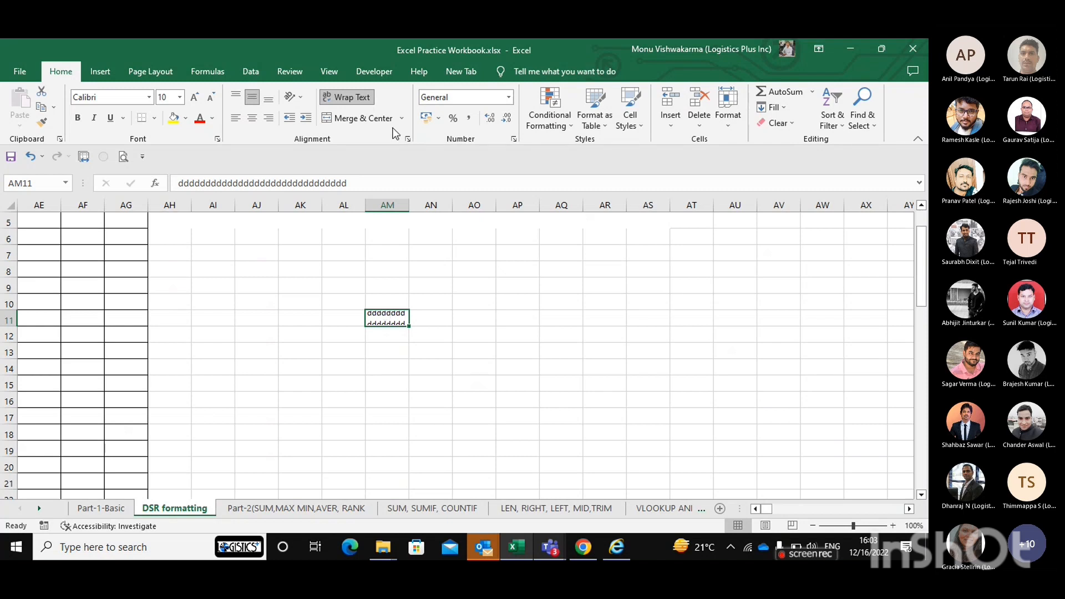
click(346, 98)
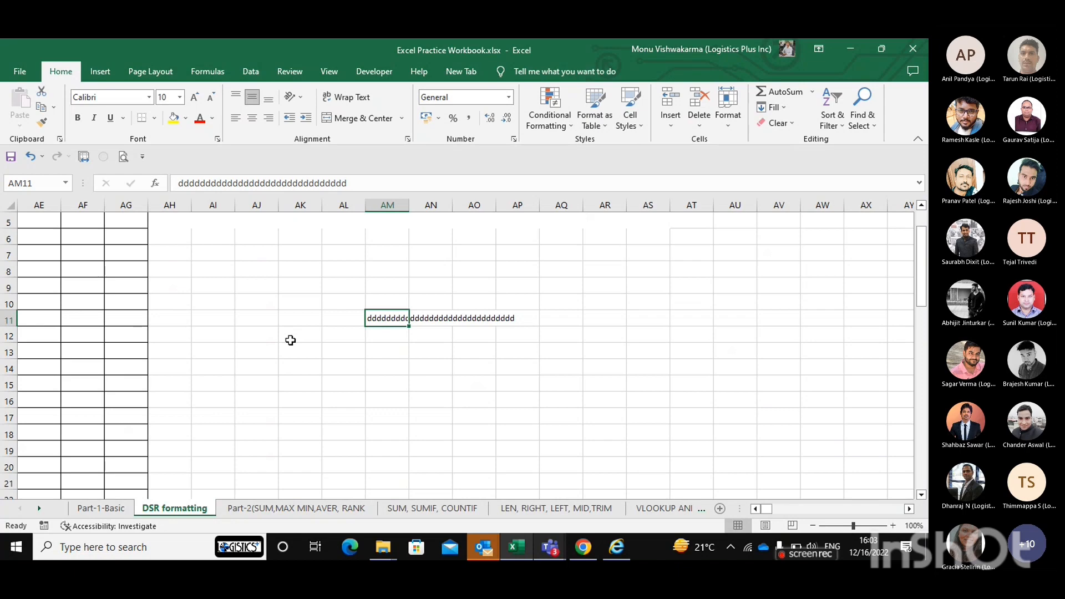
Step: Delete the test string from AM11 and return to cell A1
key(Delete)
key(ctrl+Left)
key(ctrl+Home)
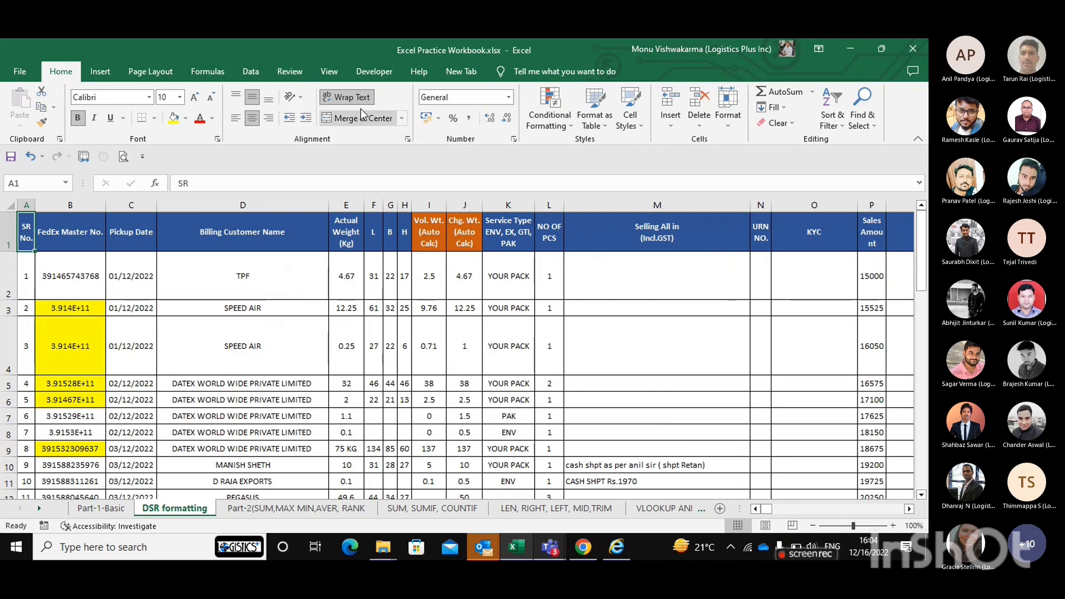
Step: Enter ddd in blank cells AK9 and AL9 beyond the table, and clear AL9 again
scroll(428, 312, right, 6)
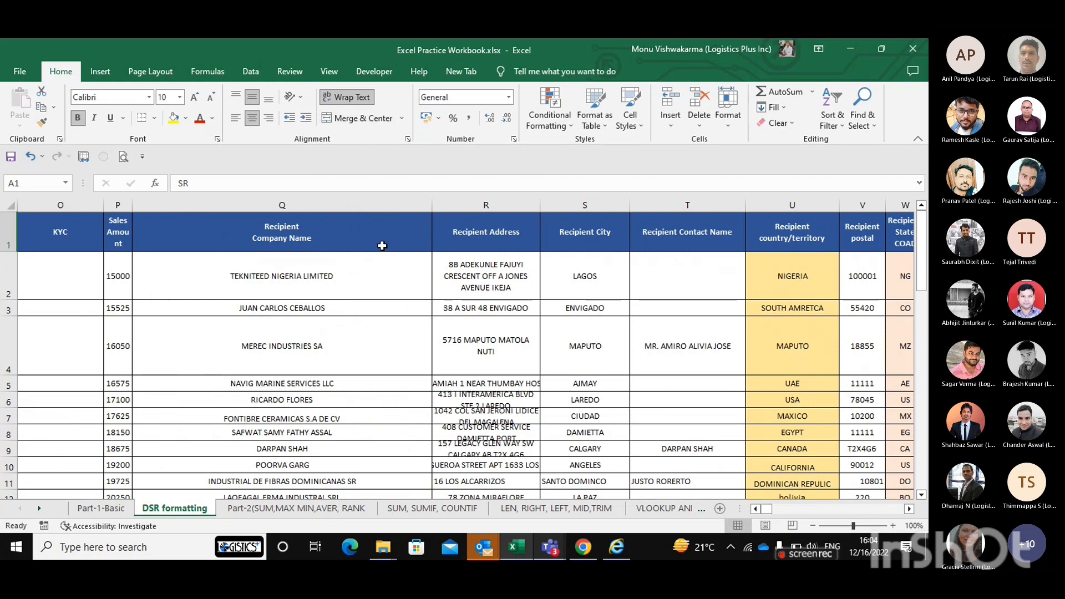
scroll(456, 346, right, 3)
scroll(457, 346, right, 8)
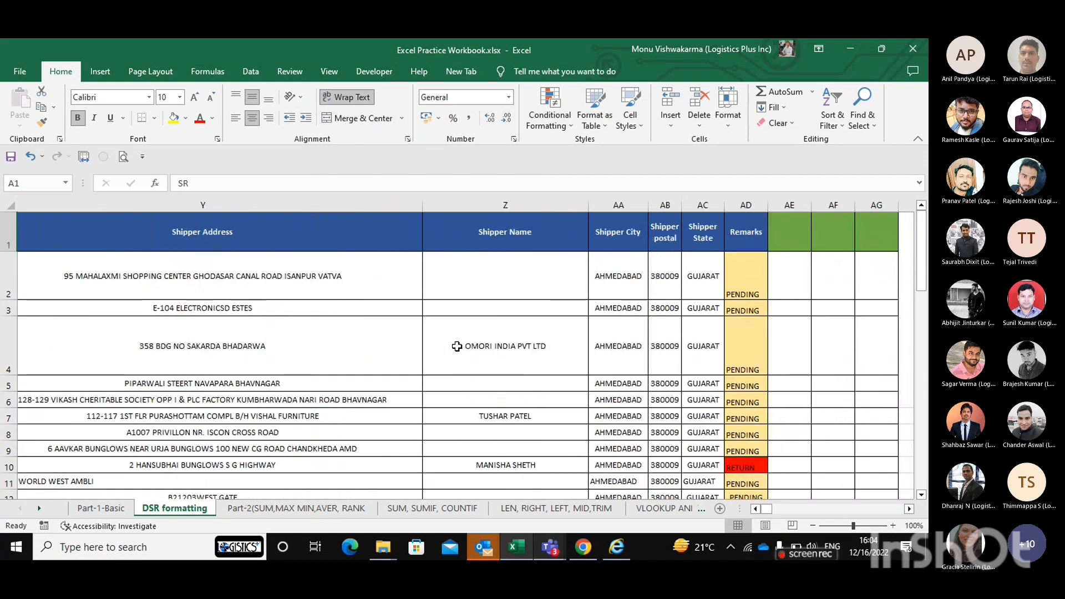
click(399, 443)
text(ddd)
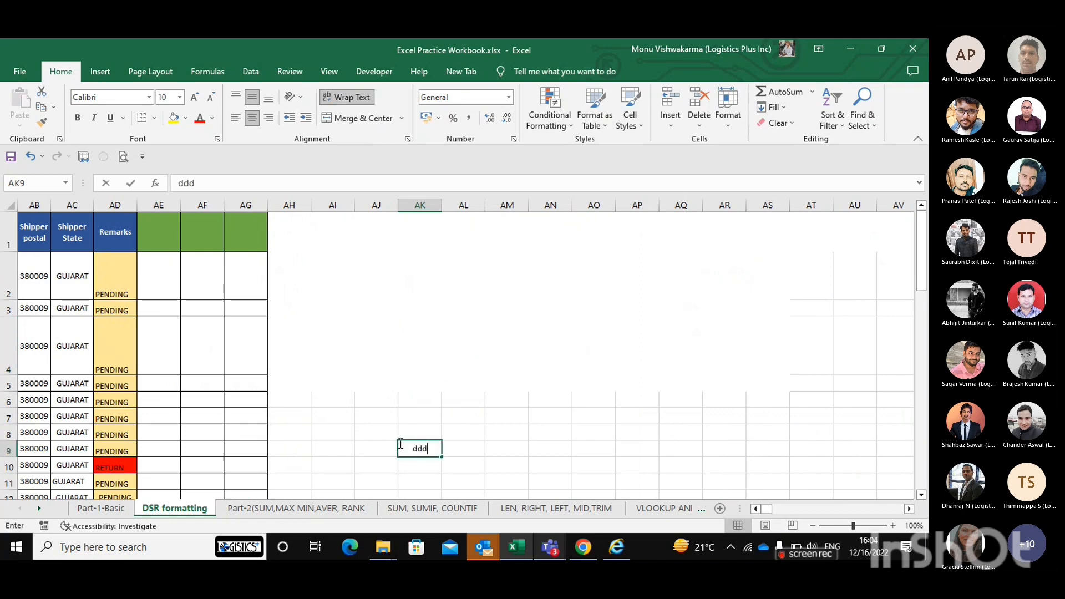
key(Tab)
text(ddd)
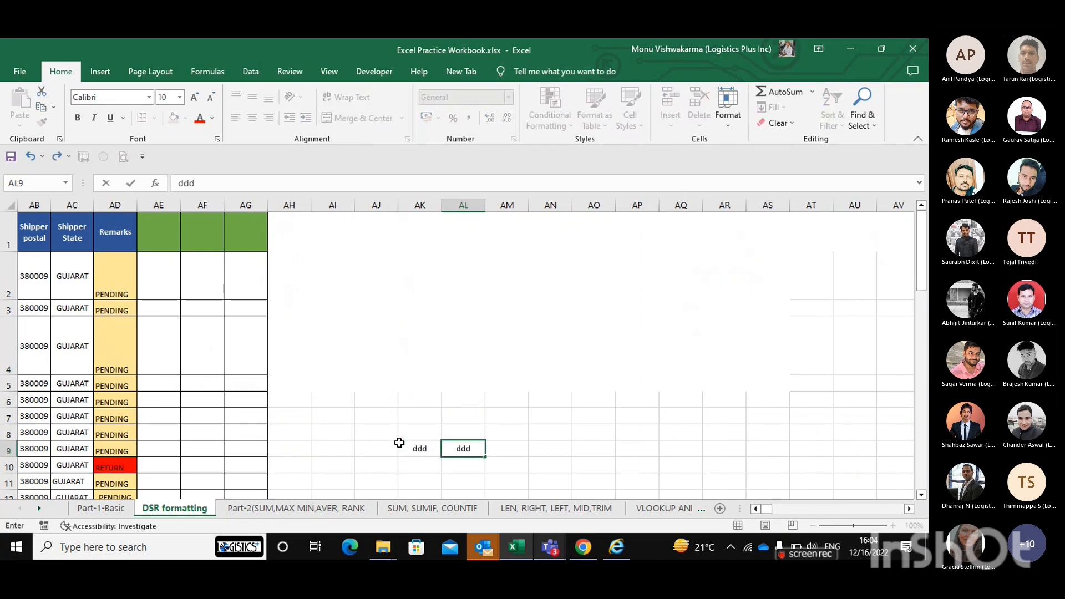
key(Right)
key(Left)
key(Delete)
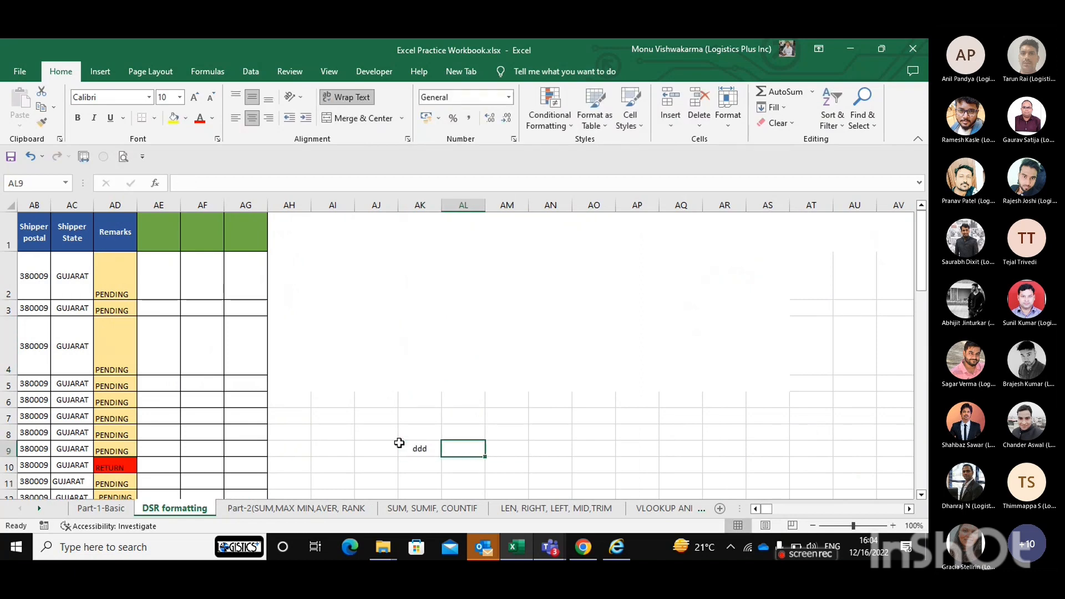
Step: Merge and center cells AK9 and AL9
key(Left)
key(shift+Right)
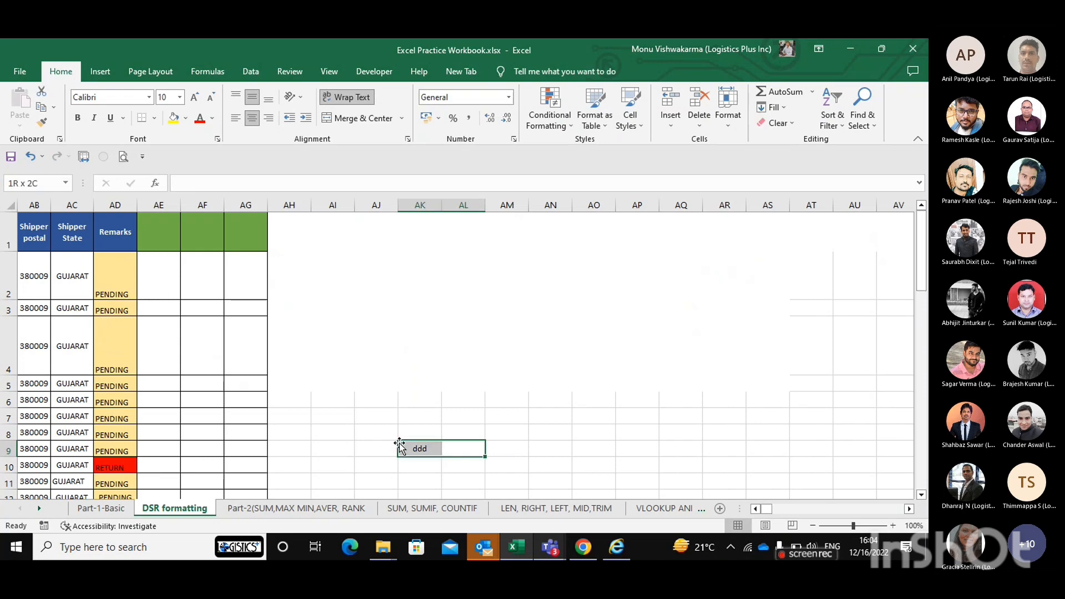
key(Right)
key(Left)
key(shift+Left)
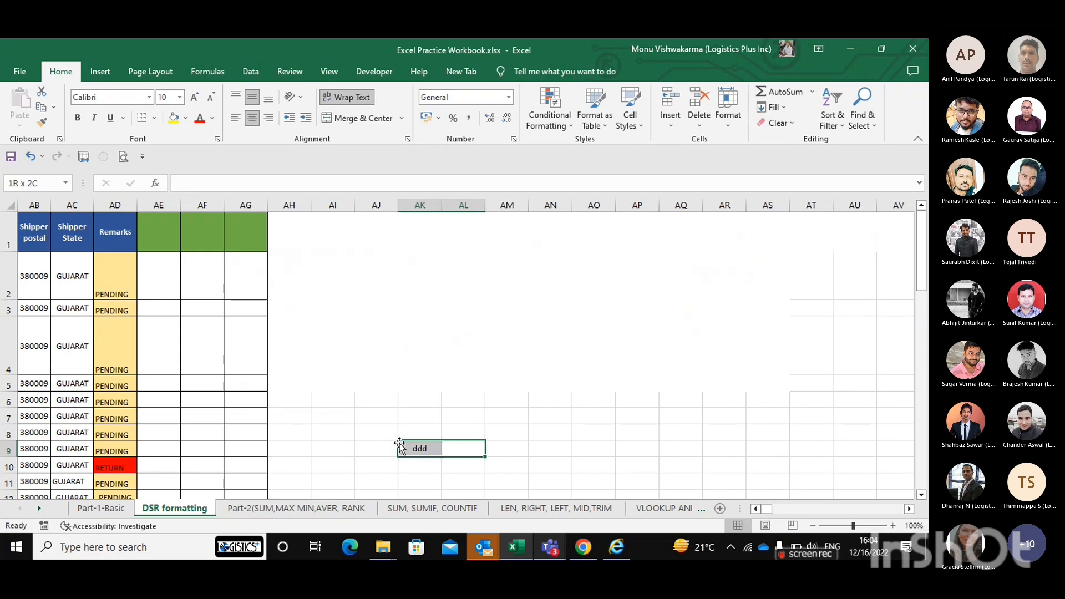
click(352, 120)
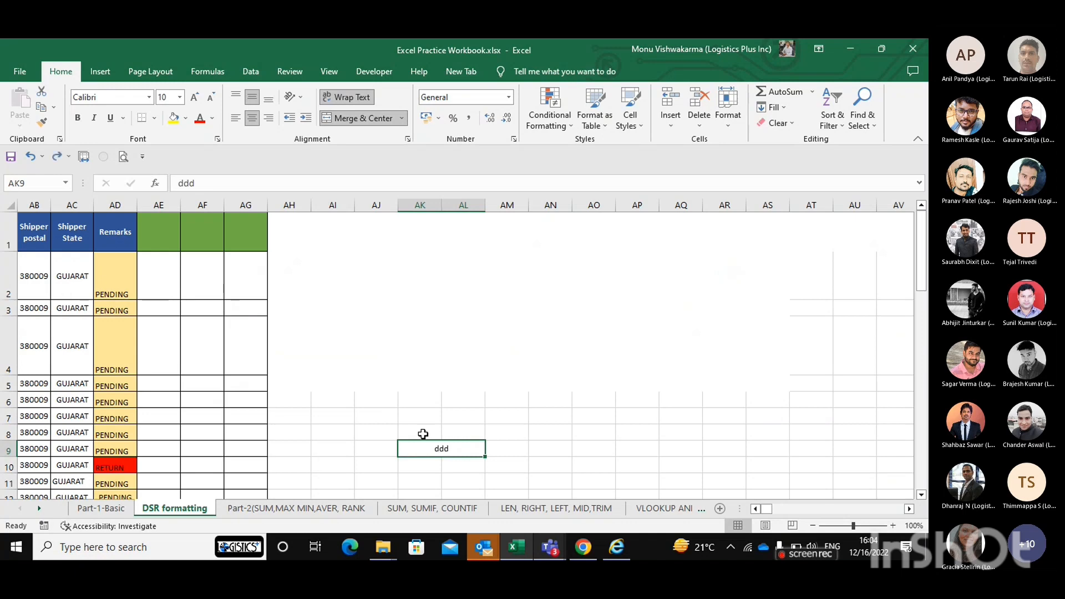
Step: Undo the merge, remove the ddd test entries from AK9 and AL9, and return to cell A1
key(ctrl+z)
key(ctrl+z)
key(ctrl+z)
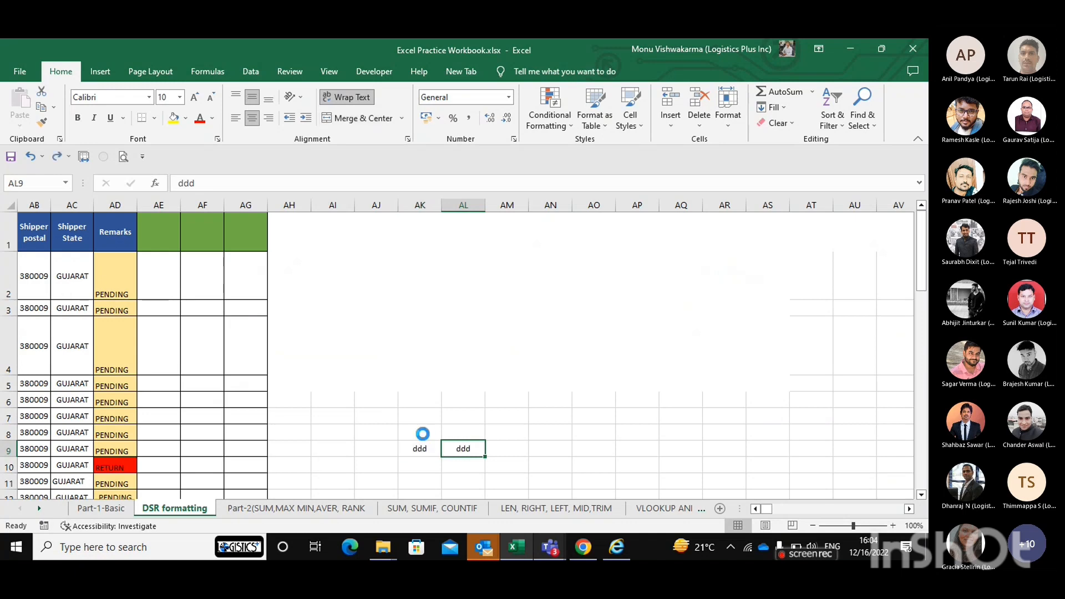
key(ctrl+z)
key(Delete)
key(ctrl+Left)
key(ctrl+Up)
key(ctrl+Left)
key(ctrl+Left)
key(ctrl+Left)
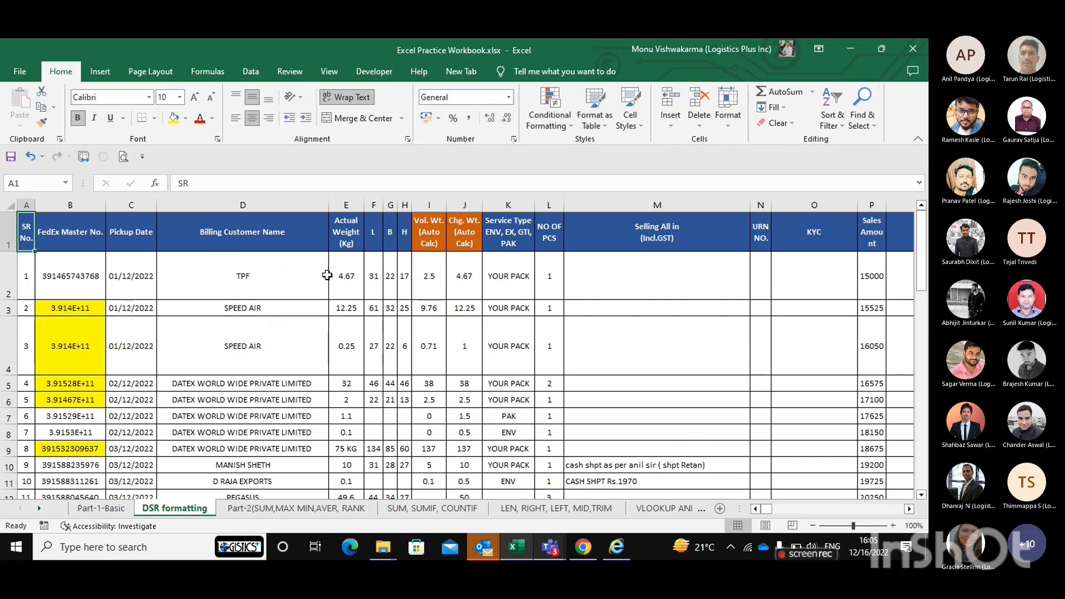
Step: Look over the Part-2 marks sheet, the names of the remaining sheets and the Part-1-Basic sheet
click(296, 508)
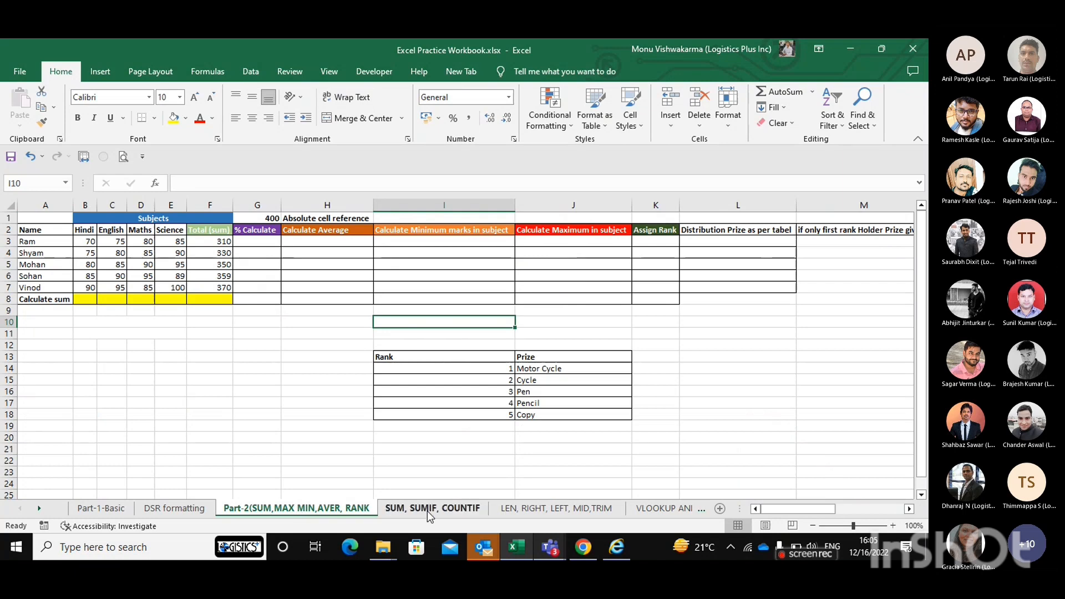
scroll(536, 508, down, 3)
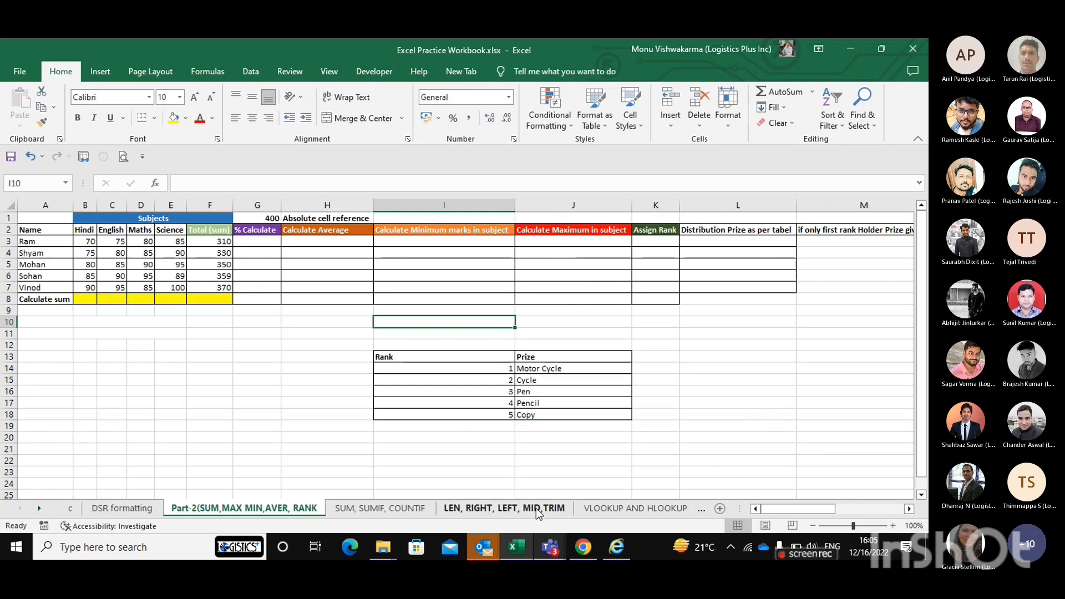
scroll(535, 508, down, 1)
scroll(536, 508, up, 5)
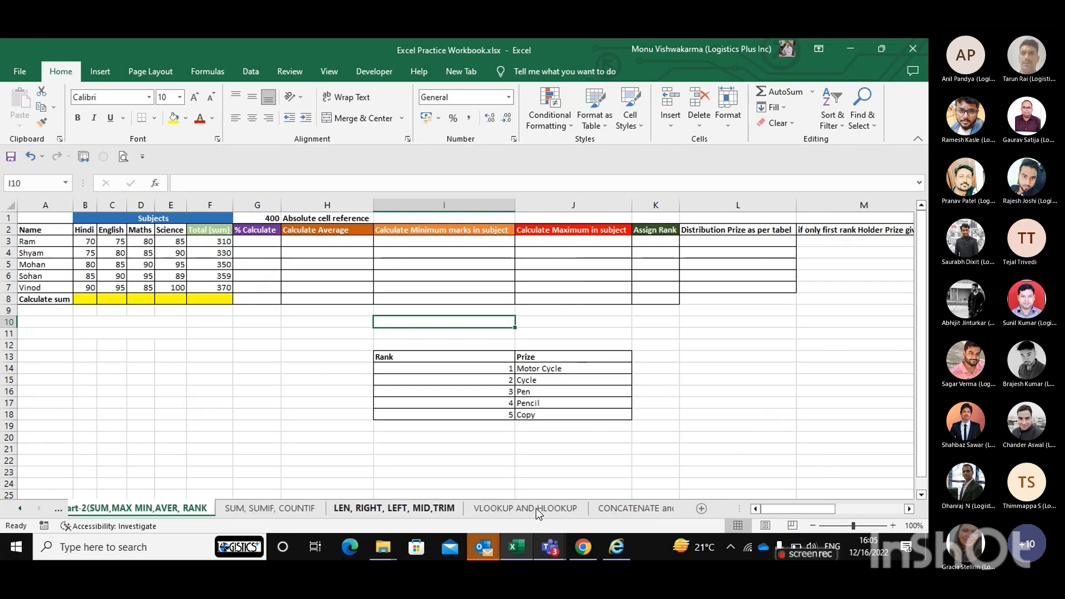
click(106, 508)
scroll(370, 345, up, 5)
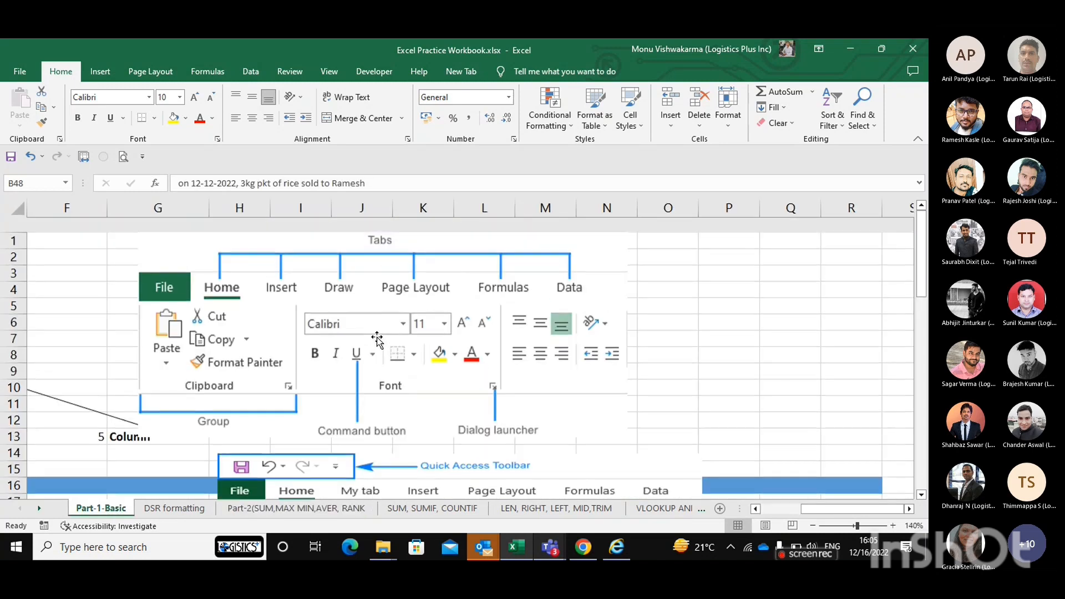
Step: Return to the DSR formatting sheet and look through its rows from the header downwards
click(166, 509)
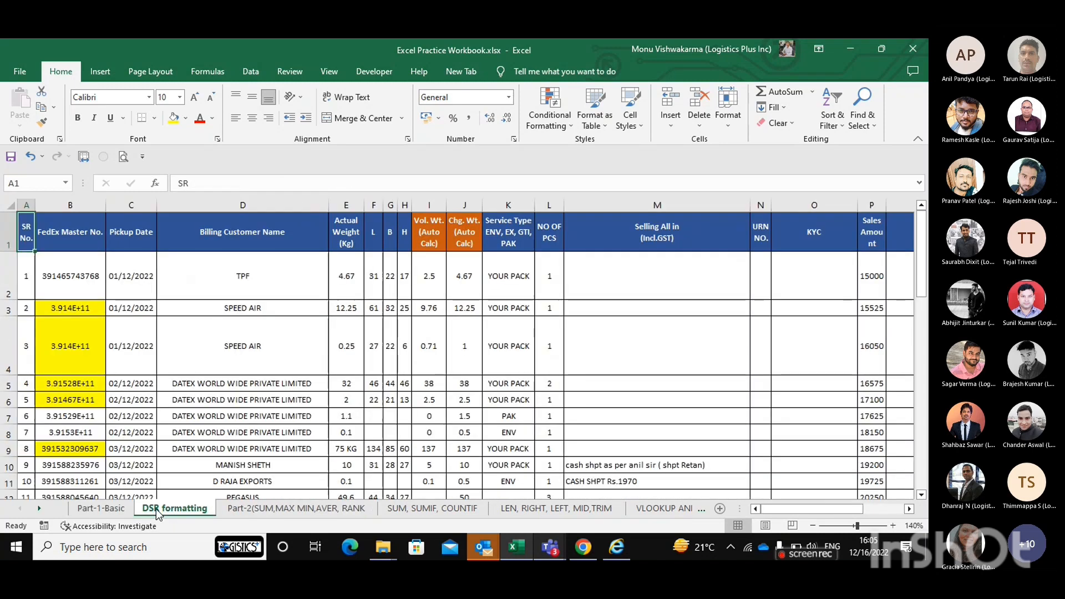
scroll(360, 401, right, 2)
scroll(333, 391, down, 3)
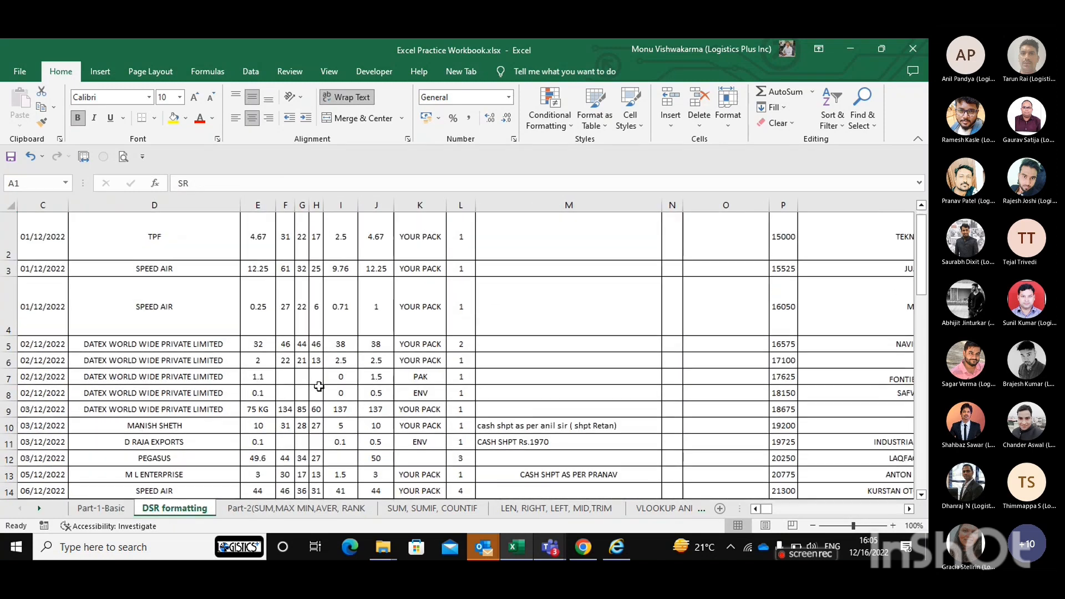
scroll(311, 384, up, 1)
scroll(311, 384, down, 3)
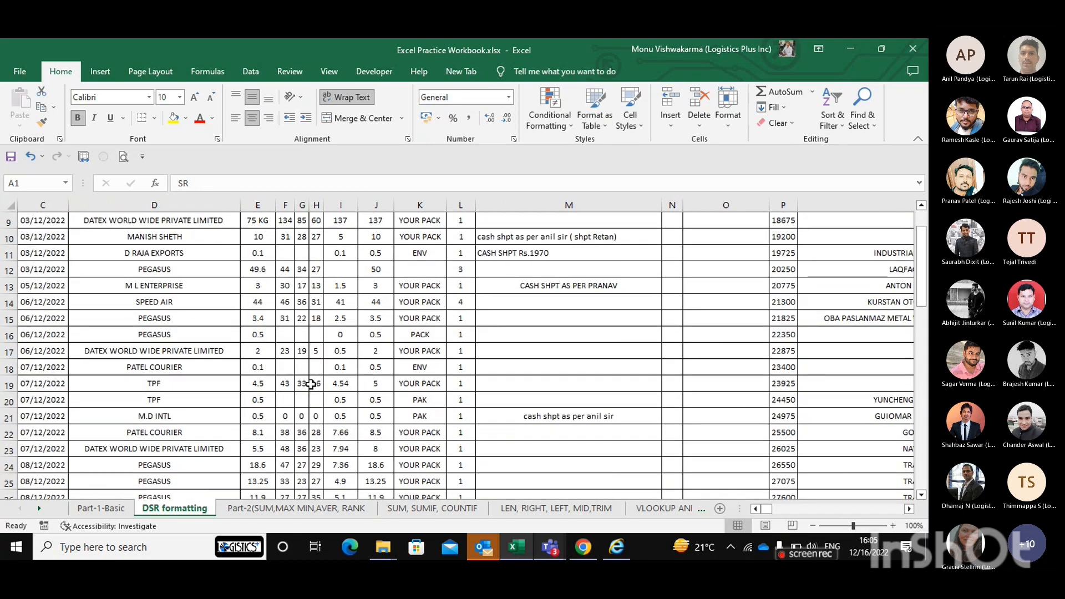
scroll(311, 384, up, 4)
scroll(310, 383, up, 2)
scroll(316, 361, left, 2)
scroll(321, 332, up, 2)
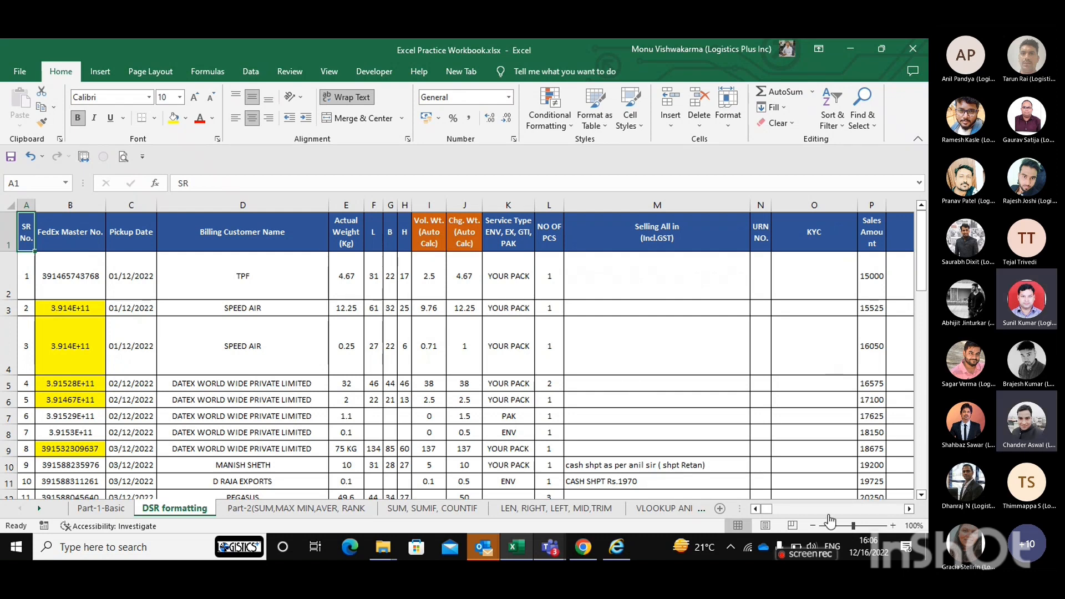
click(863, 510)
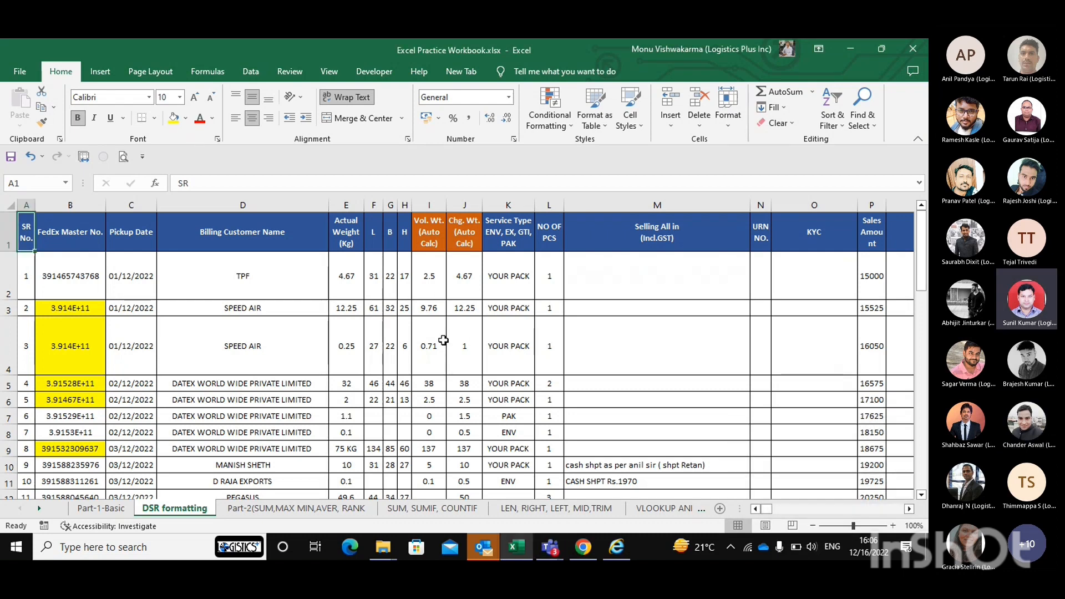